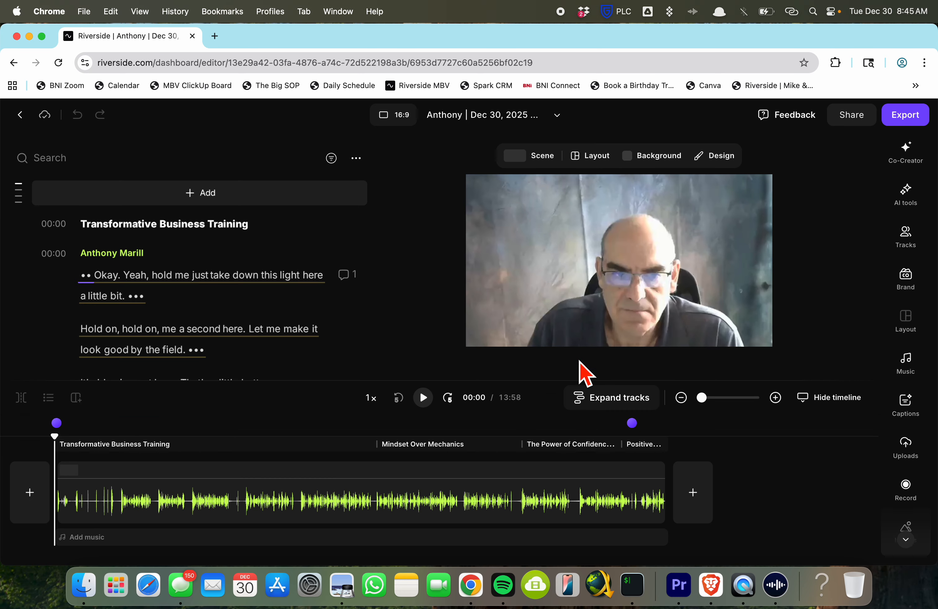
- Look over the AI tools list and the Co-Creator suggestions
click(908, 200)
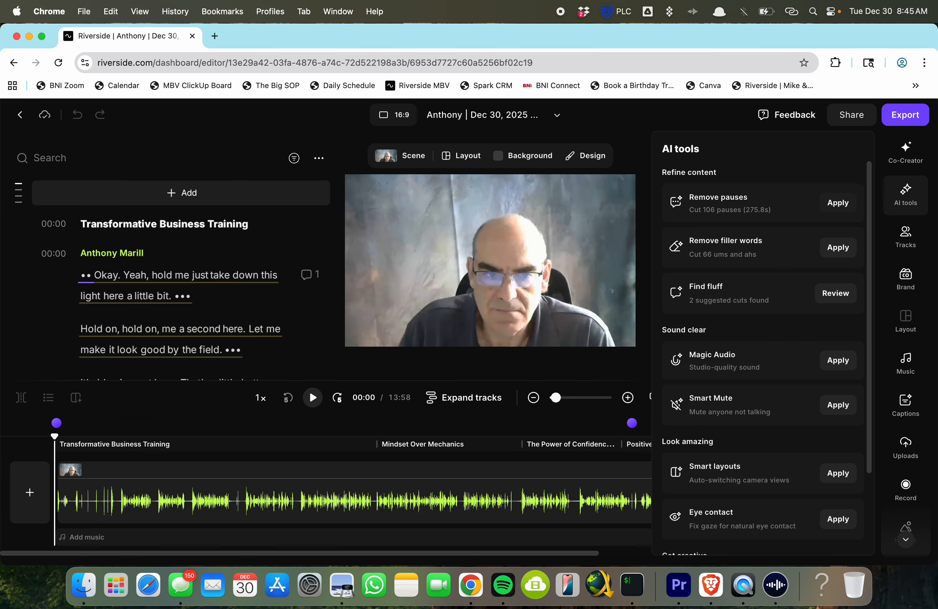
click(909, 156)
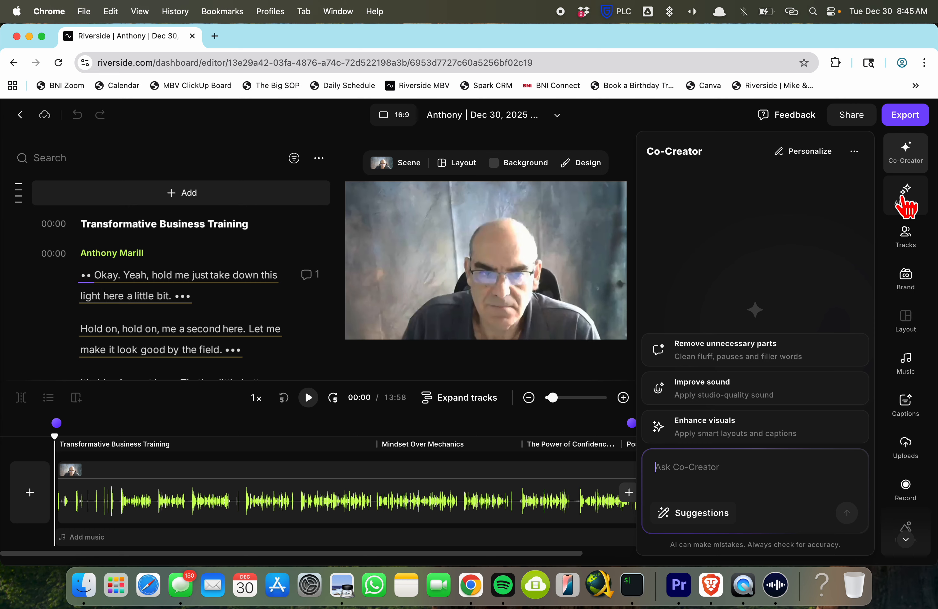
click(905, 200)
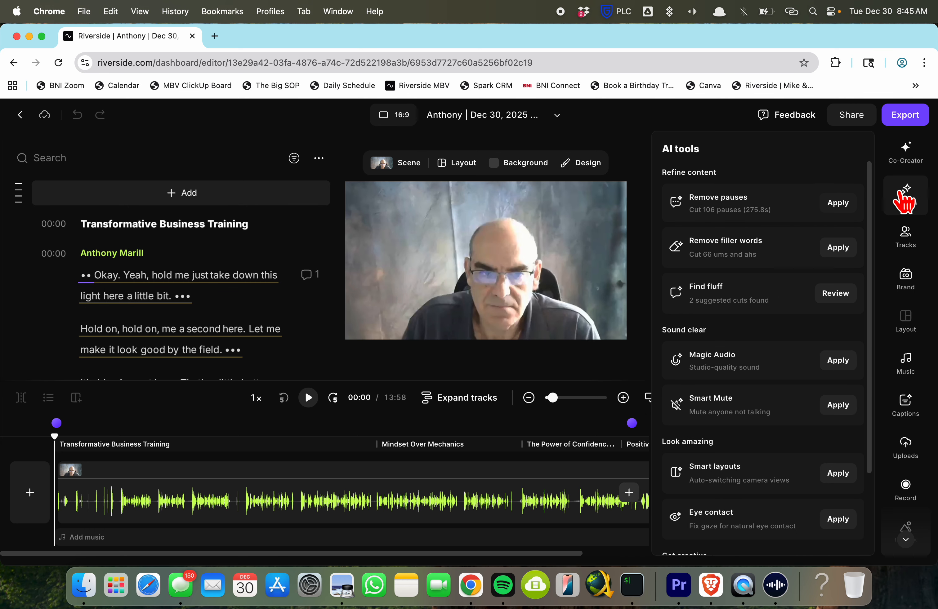
click(906, 160)
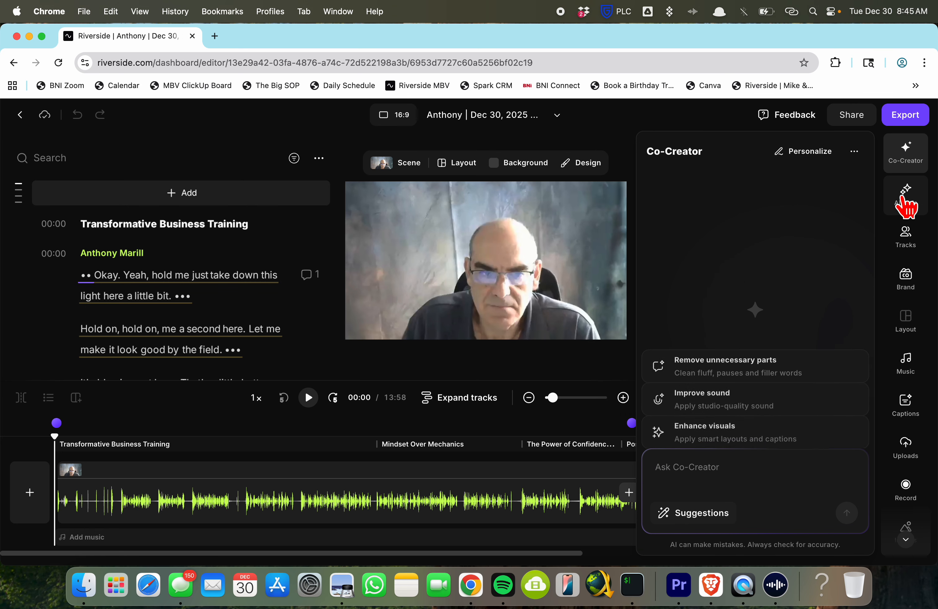
- Apply Remove pauses to the recording and set its removal strength to the lowest level
click(904, 199)
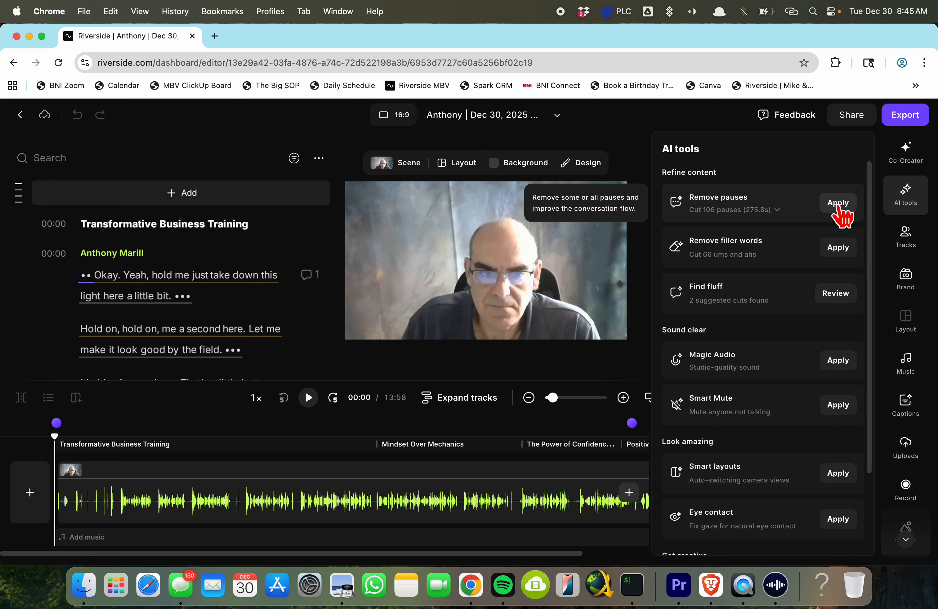
click(837, 204)
drag(685, 237, 668, 234)
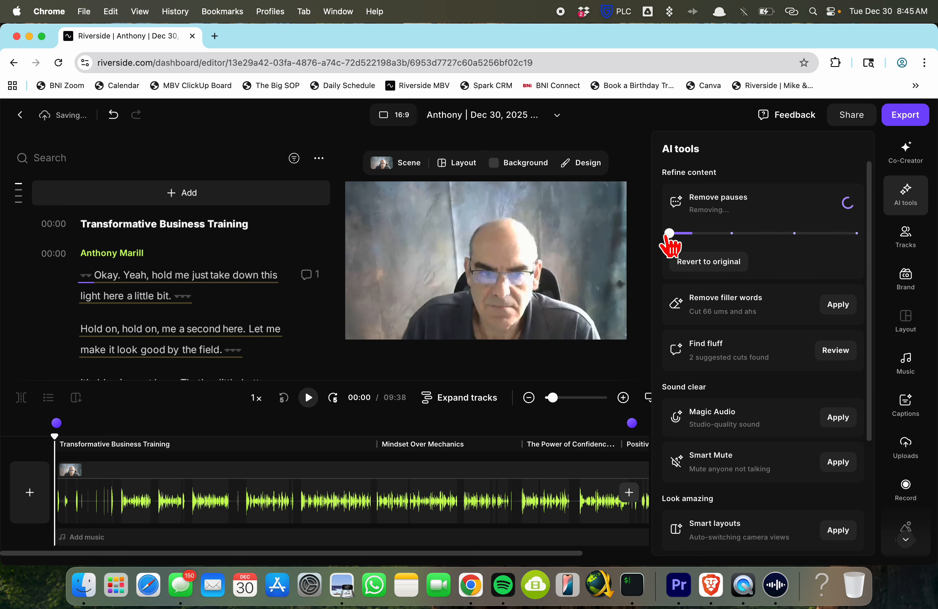
click(723, 235)
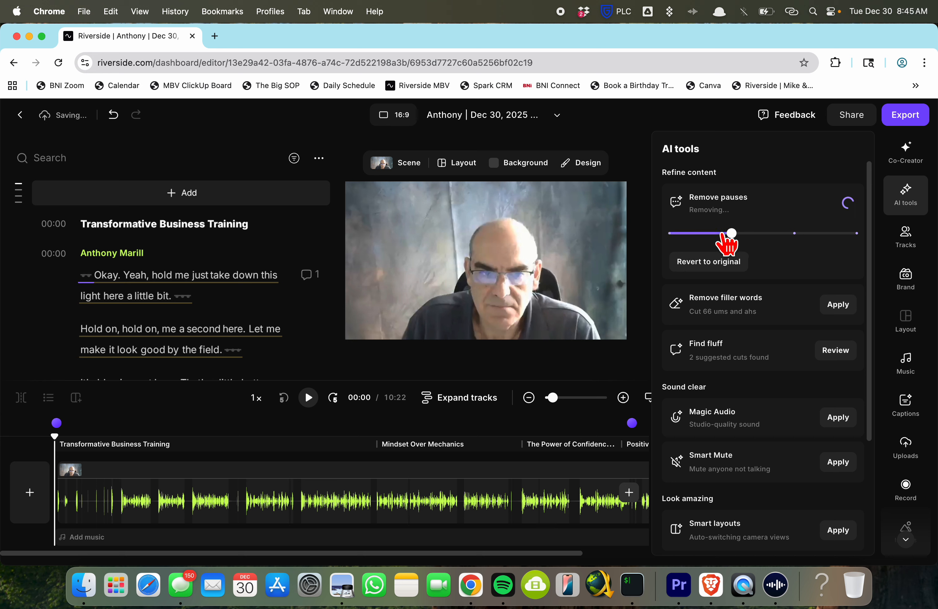
click(667, 233)
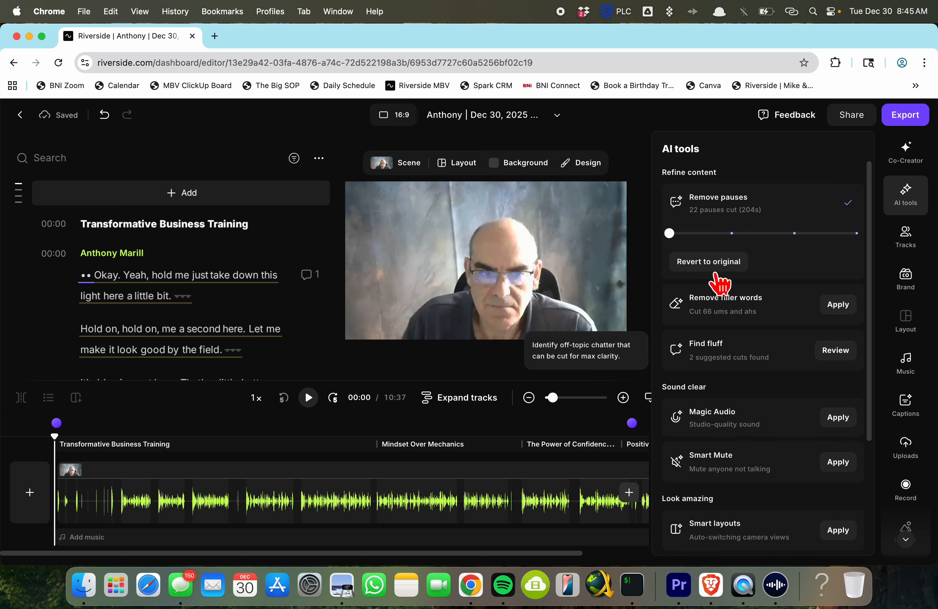
- Try the second and third strength levels of Remove pauses against the lowest one
click(731, 234)
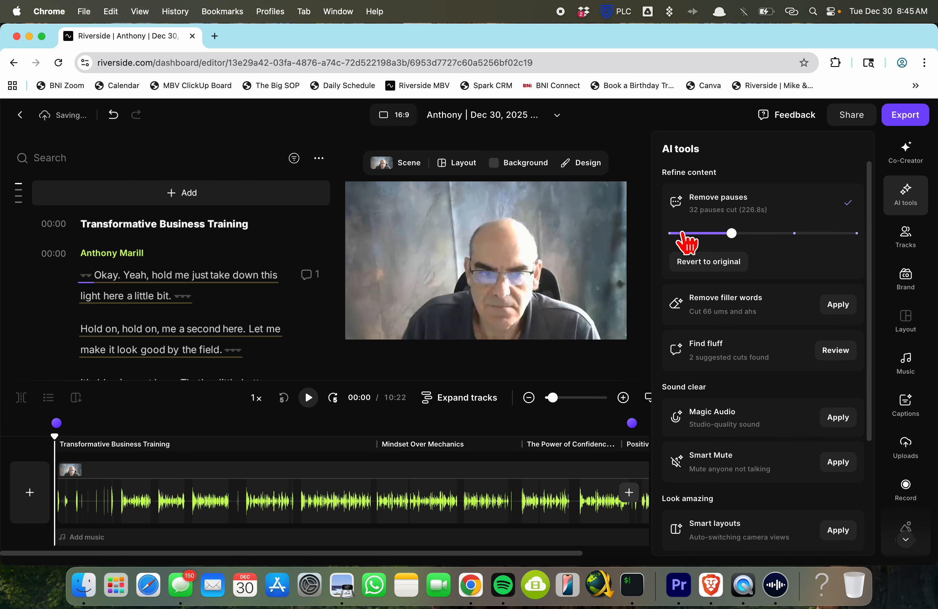
click(668, 233)
click(729, 235)
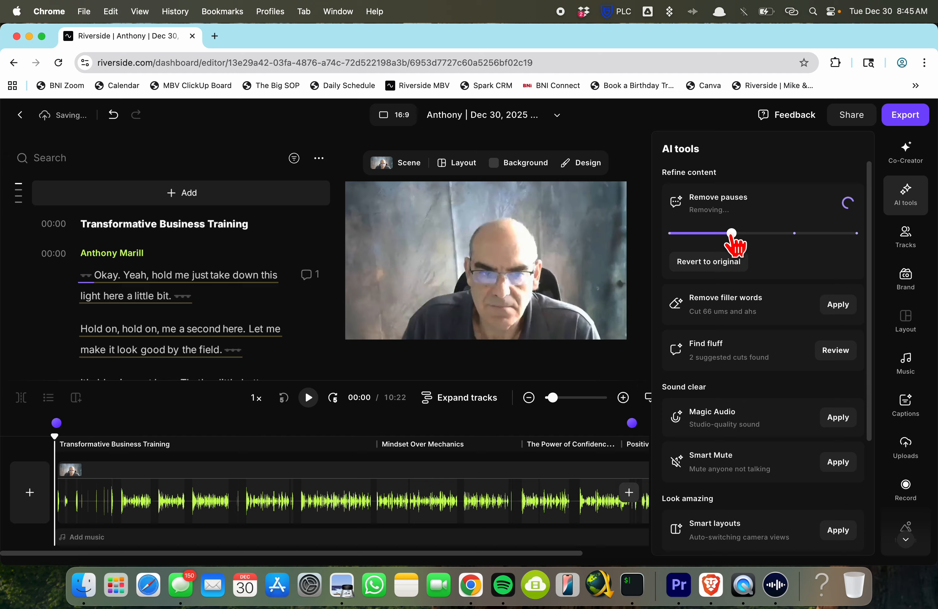
click(794, 234)
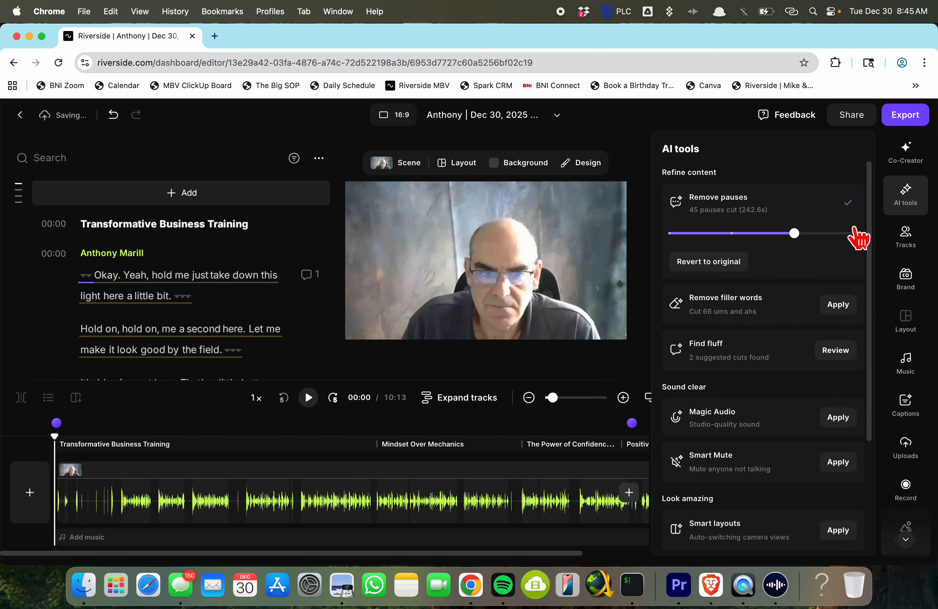
- Set the Remove pauses strength to the highest level, comparing it with the level just below
click(855, 233)
click(856, 234)
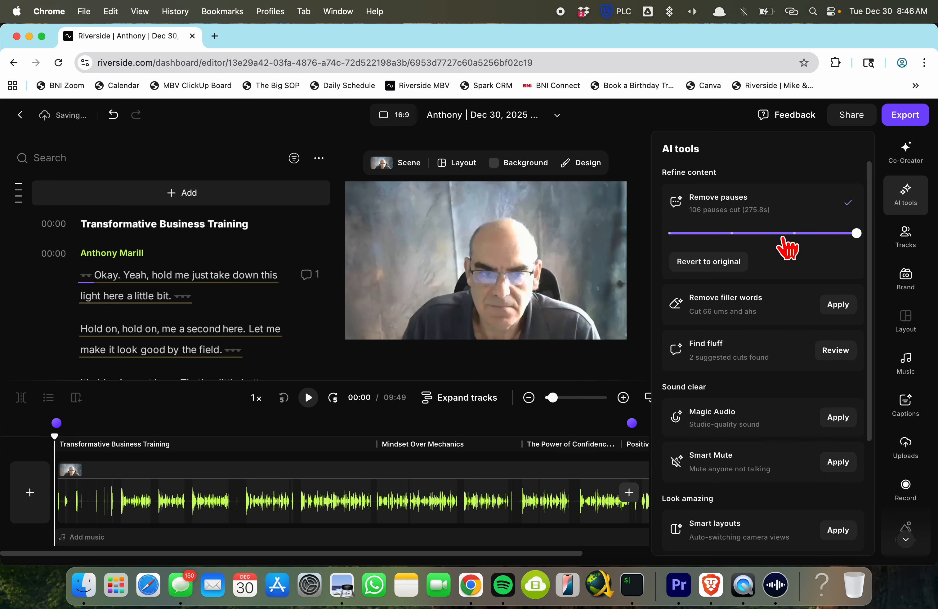
click(794, 234)
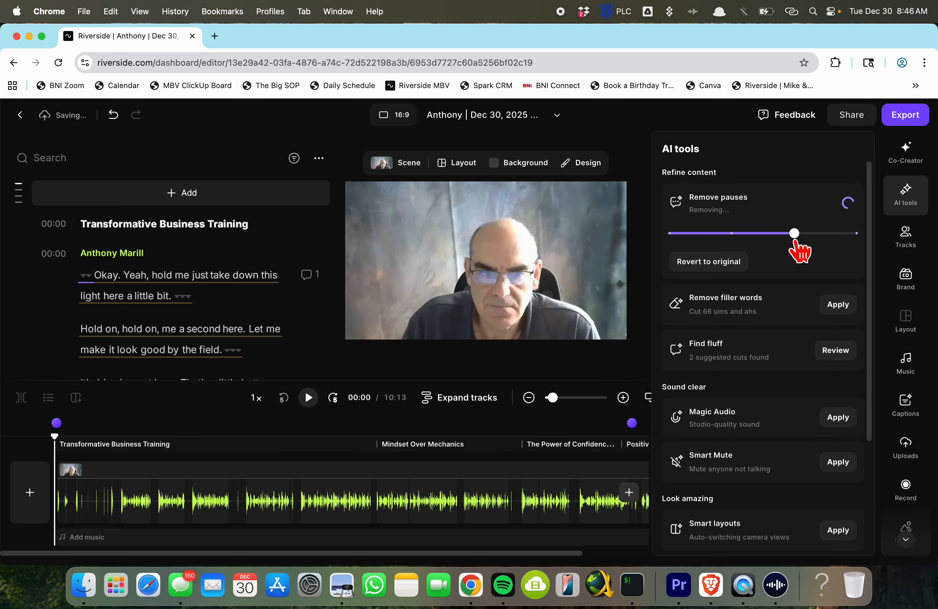
click(856, 234)
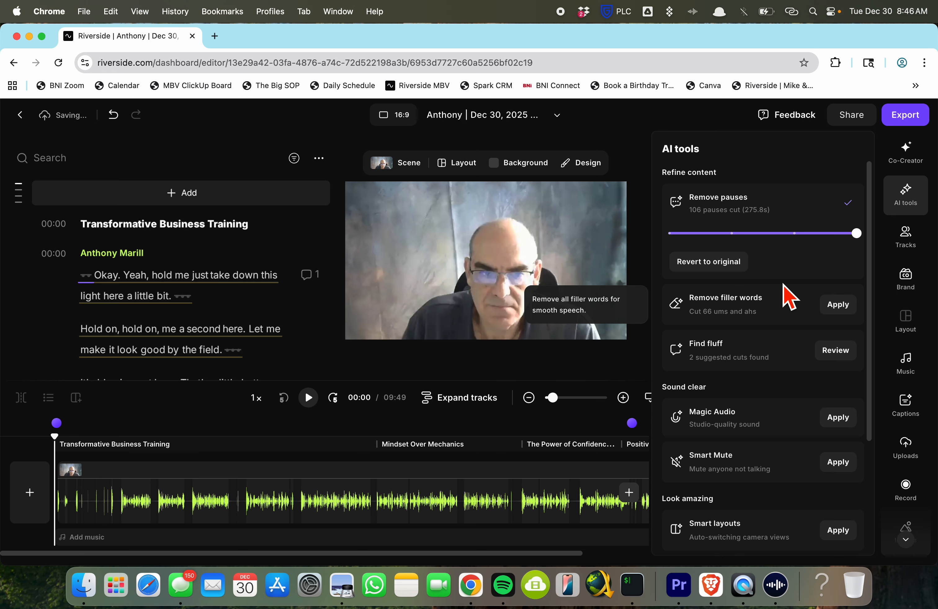
click(795, 233)
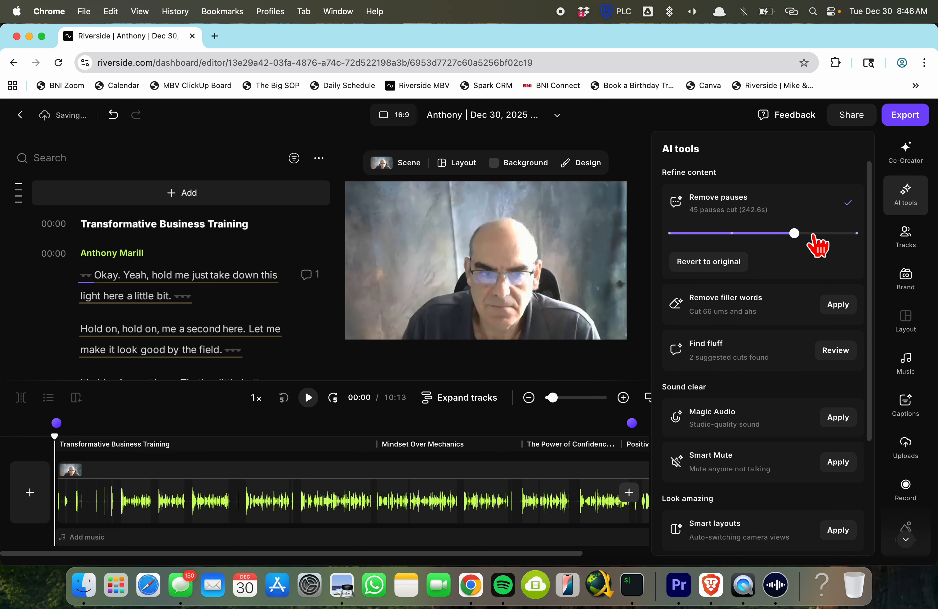
click(856, 234)
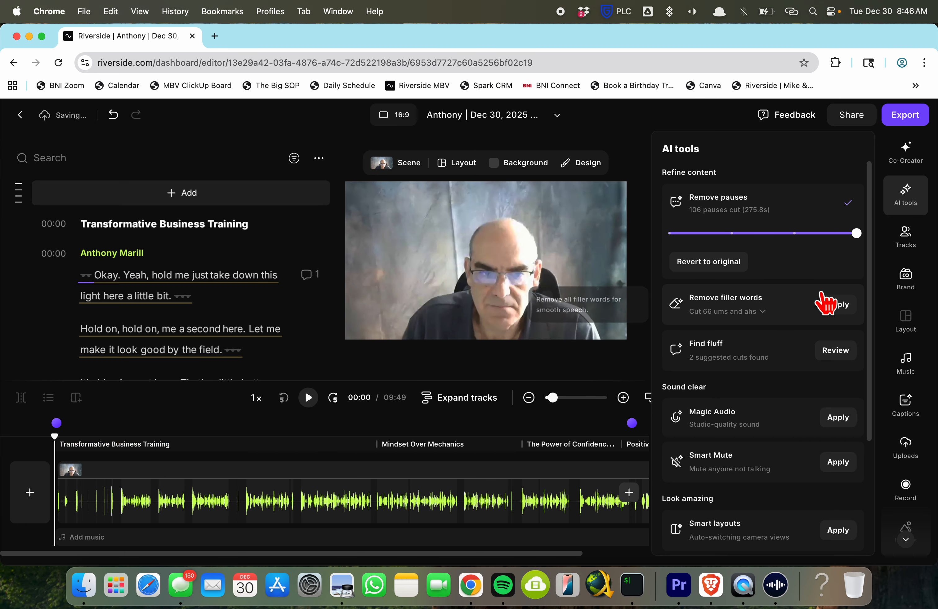
- Apply Remove filler words to the recording and review its removal methods, keeping Smart
click(823, 302)
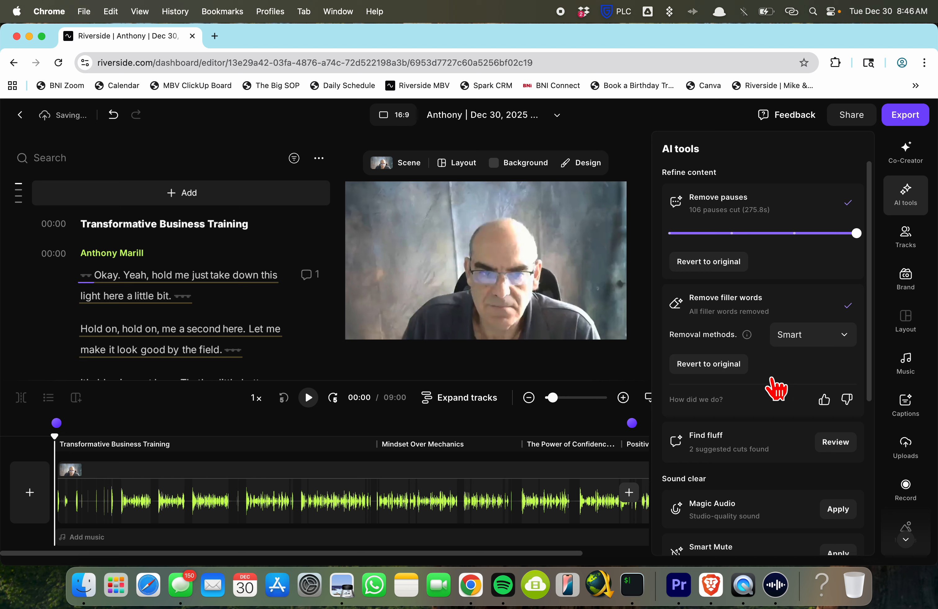
scroll(775, 379, down, 3)
click(795, 249)
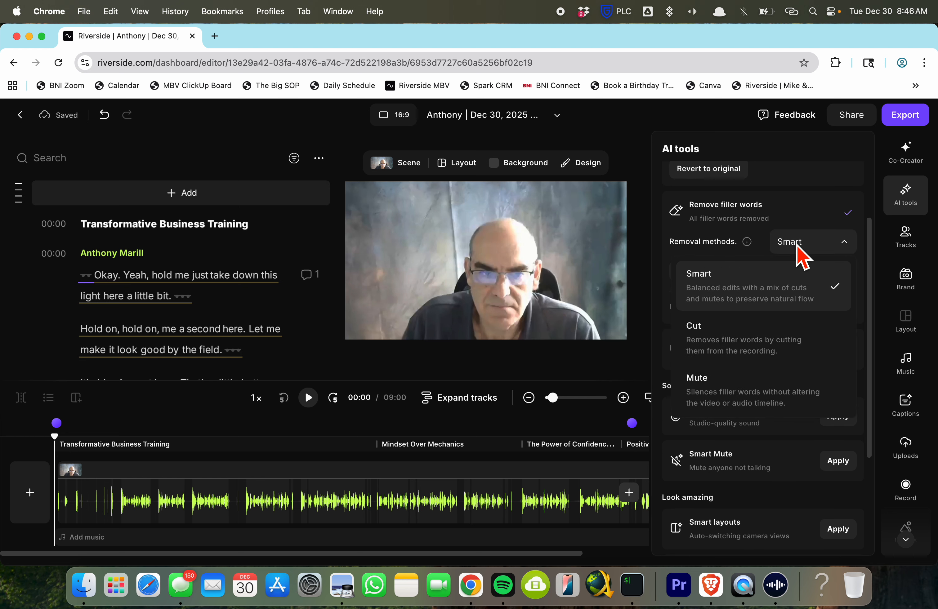
click(792, 241)
scroll(756, 338, down, 3)
scroll(751, 264, up, 1)
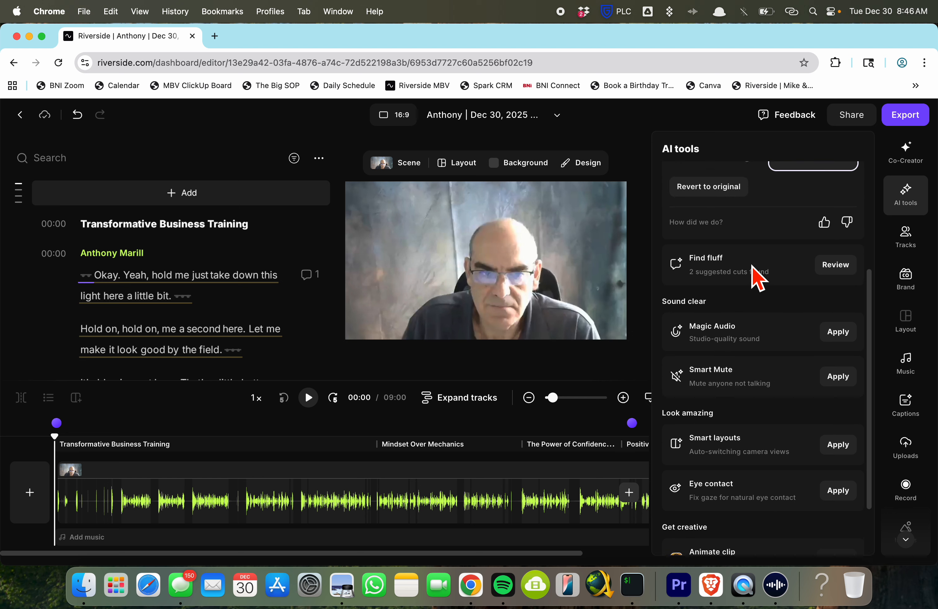
scroll(752, 266, up, 1)
click(791, 208)
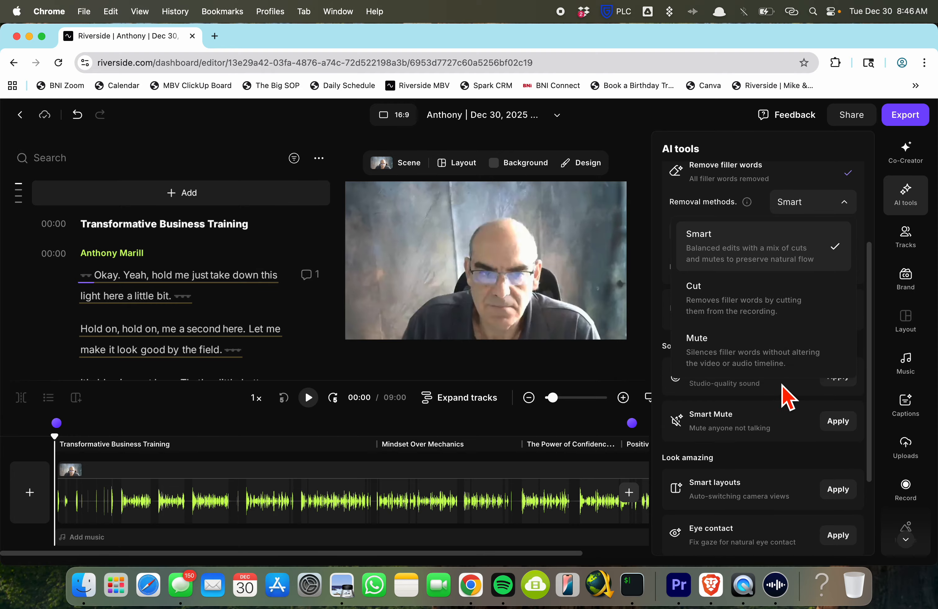
click(779, 457)
- Review the Find fluff suggestions and apply both cuts, 00:00 - 00:13 and 08:20 - 08:27
scroll(772, 395, down, 1)
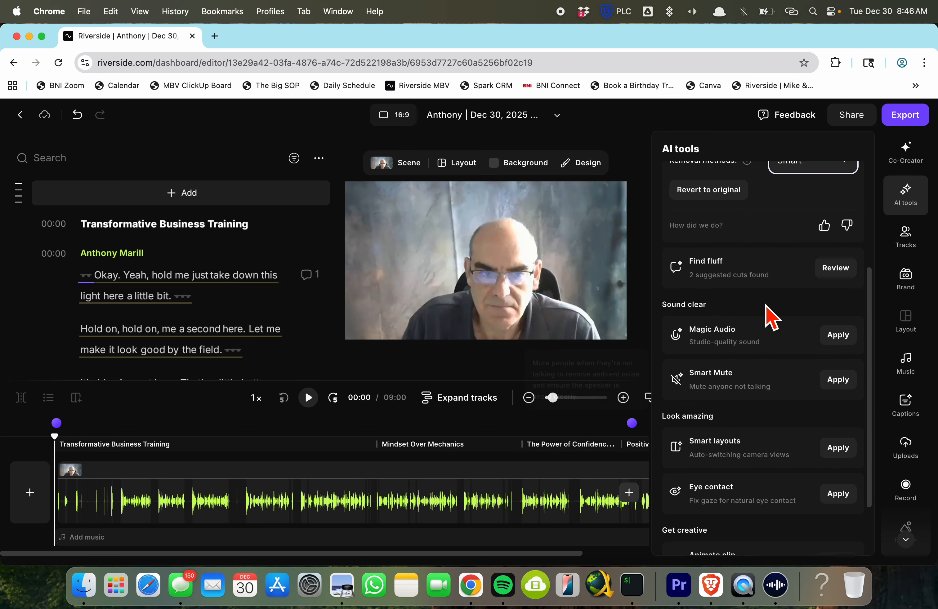
click(835, 268)
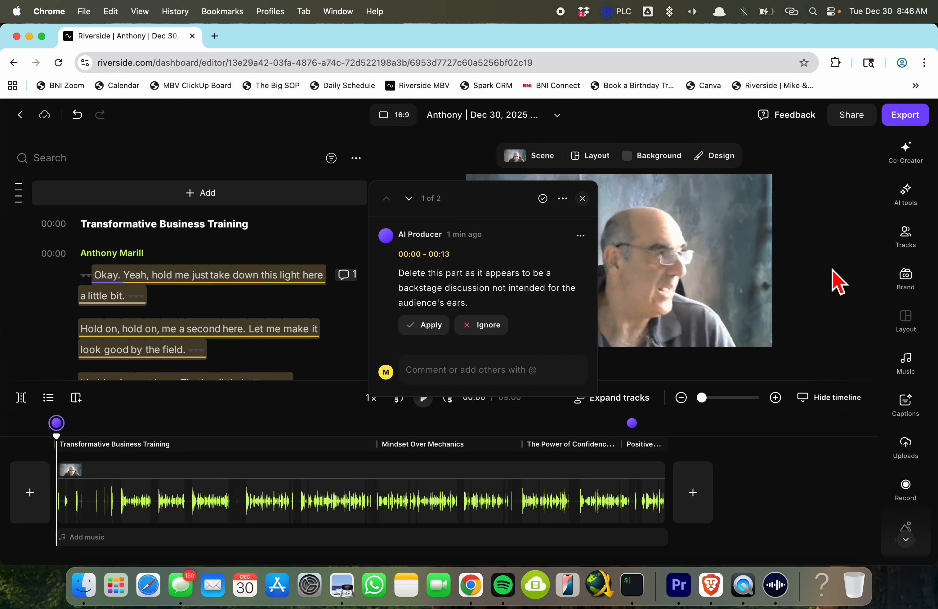
scroll(184, 319, down, 8)
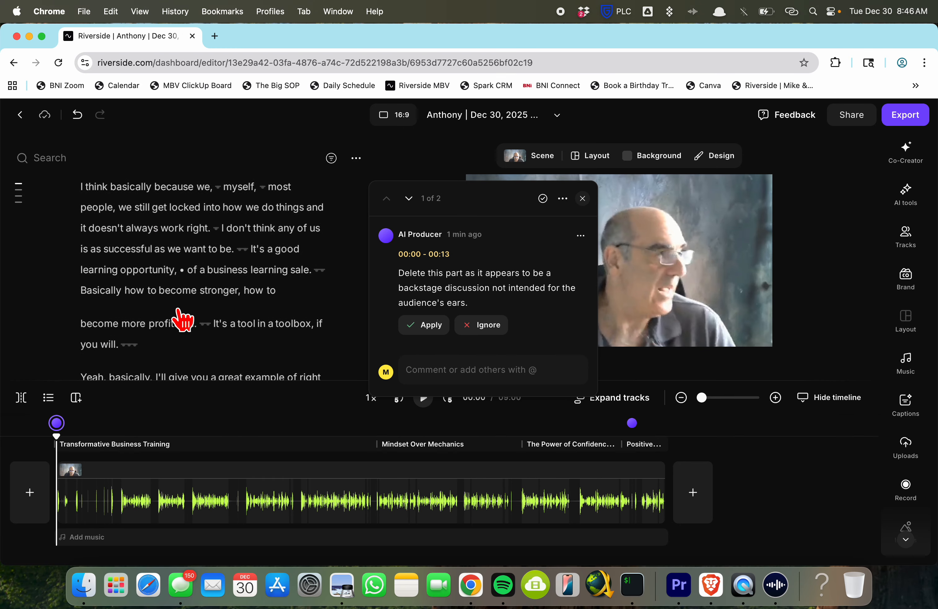
scroll(184, 317, up, 7)
scroll(185, 318, down, 10)
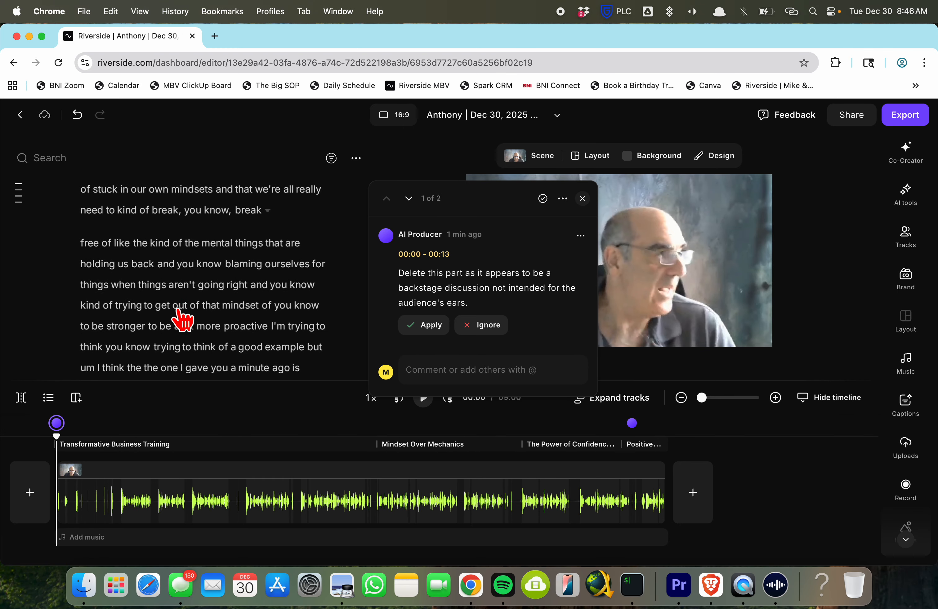
scroll(184, 318, up, 12)
click(410, 326)
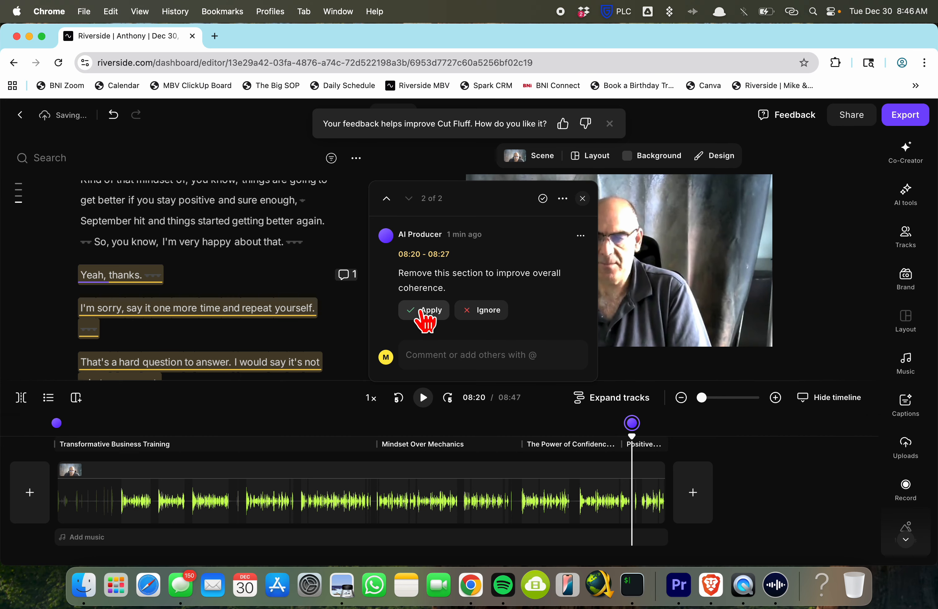
click(424, 316)
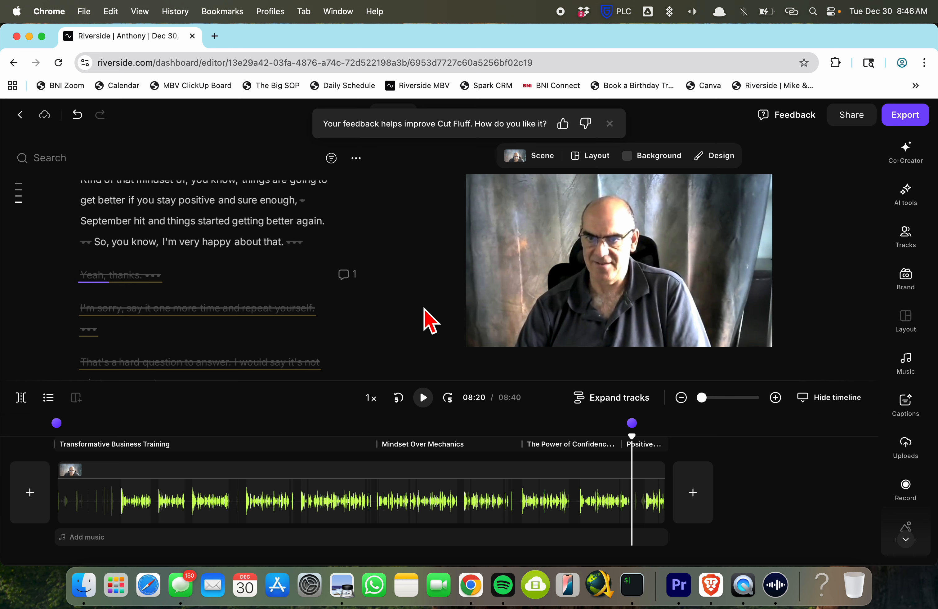
- Examine the cut opening section on the timeline and the settings of Remove pauses
scroll(133, 499, up, 5)
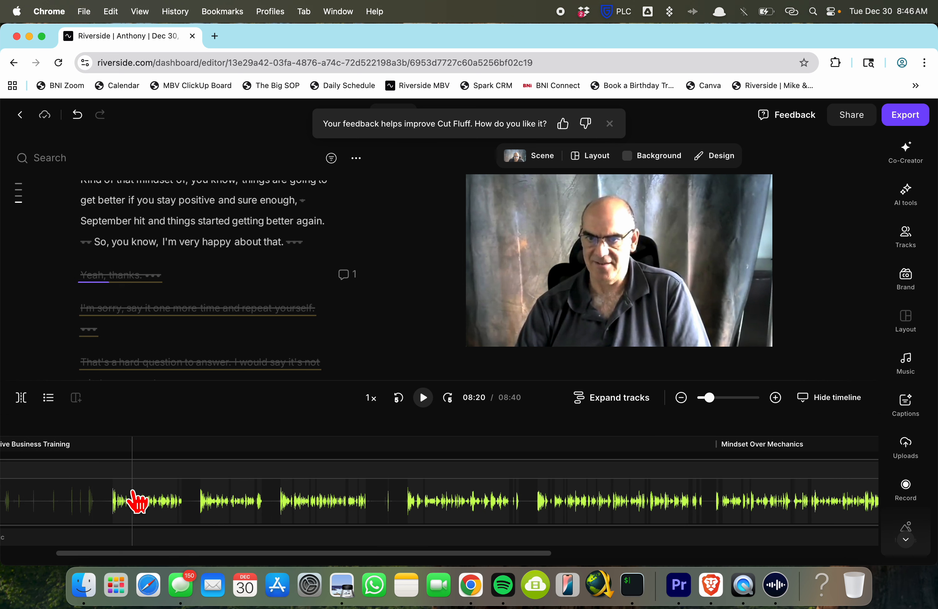
click(329, 514)
scroll(276, 514, left, 5)
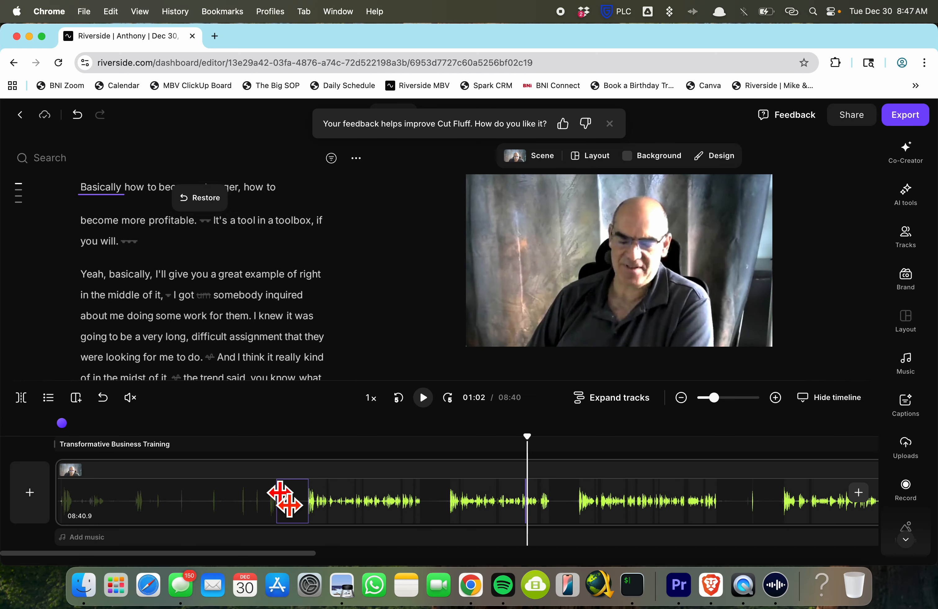
scroll(277, 500, up, 3)
click(901, 203)
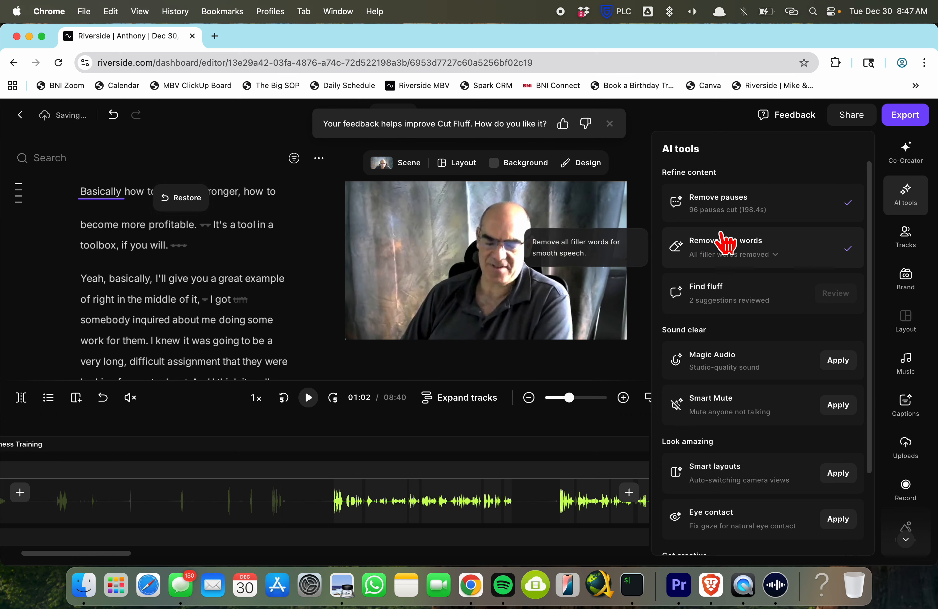
click(772, 216)
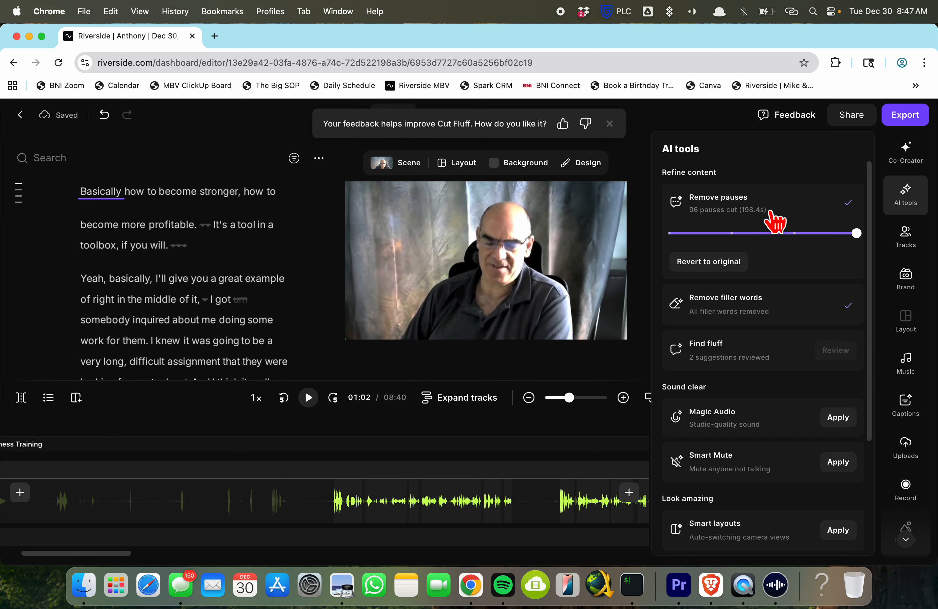
click(775, 222)
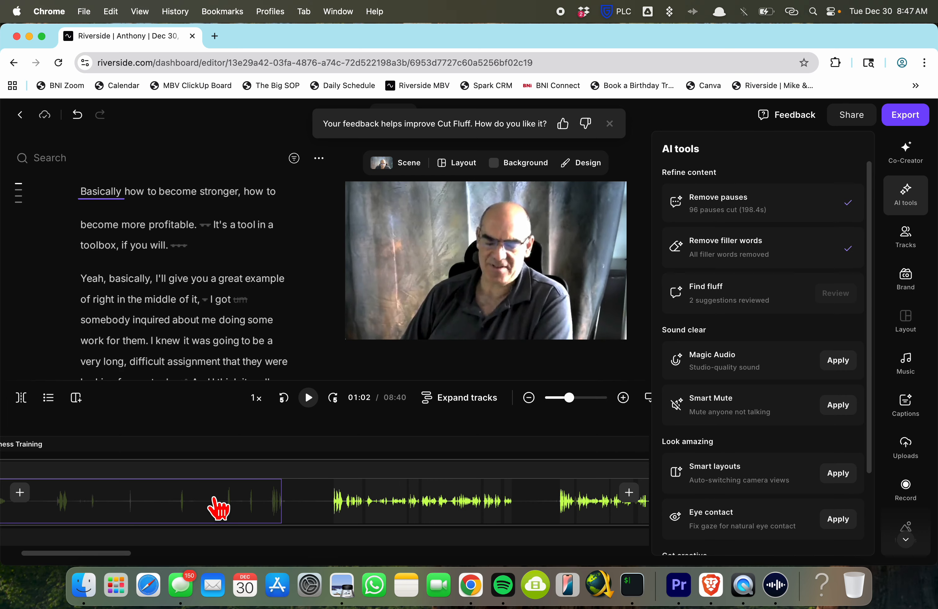
- Delete the leftover sliver before the cut opening section at the very start of the clip on the timeline
click(217, 508)
scroll(74, 510, up, 3)
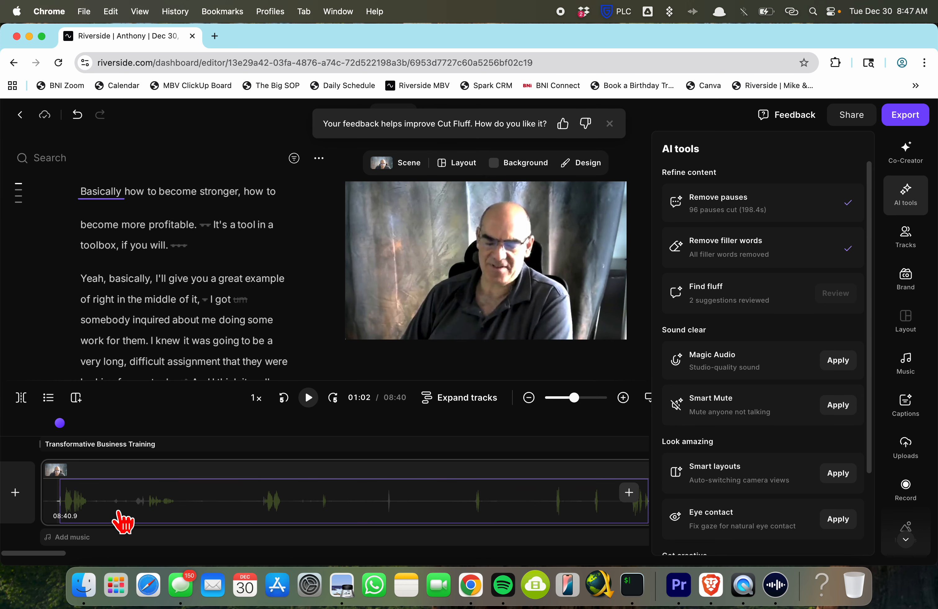
scroll(115, 510, down, 2)
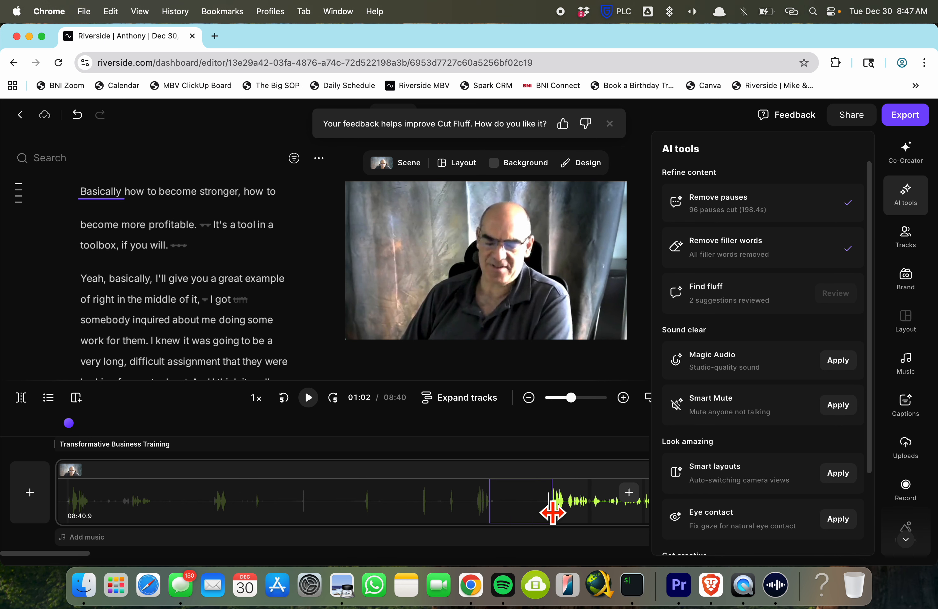
drag(388, 490, 510, 507)
key(Delete)
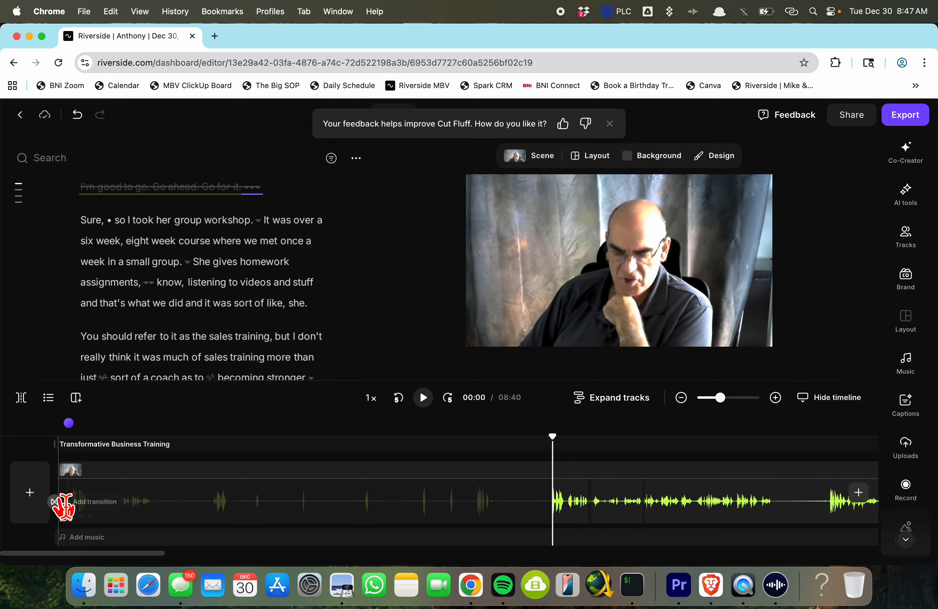
drag(110, 496, 69, 509)
key(Delete)
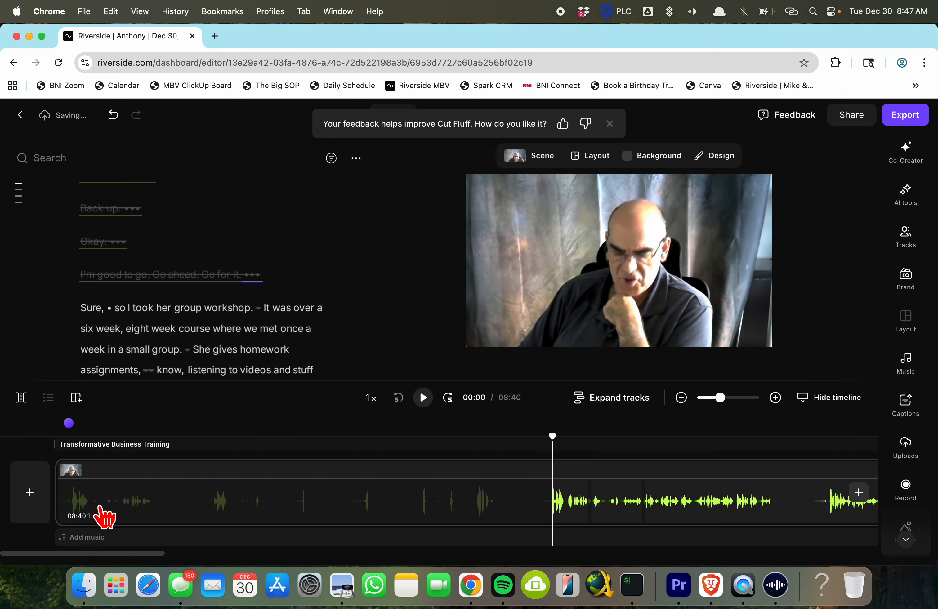
- Undo the last deletion and delete the leftover sliver at the very start of the clip again
key(super+z)
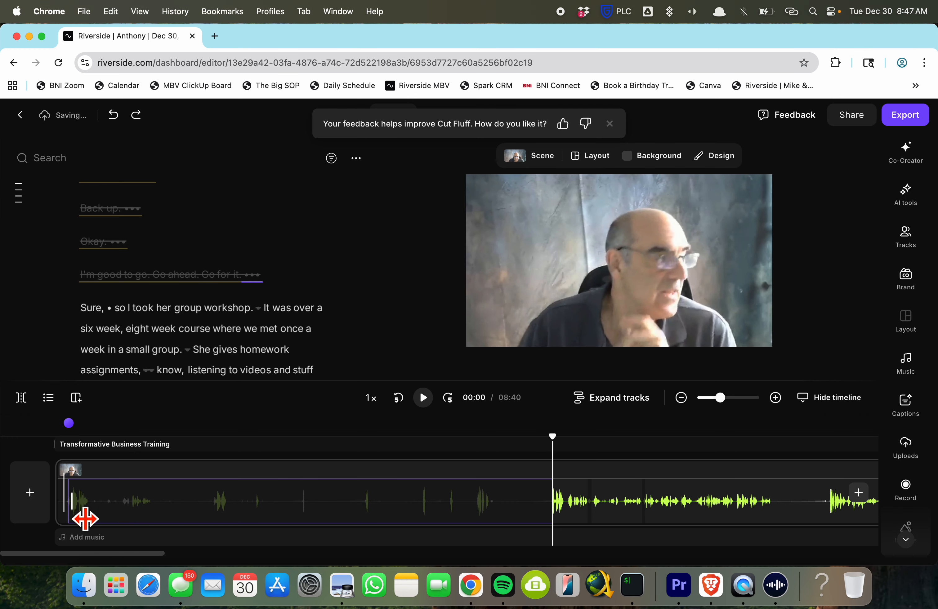
drag(70, 510, 15, 503)
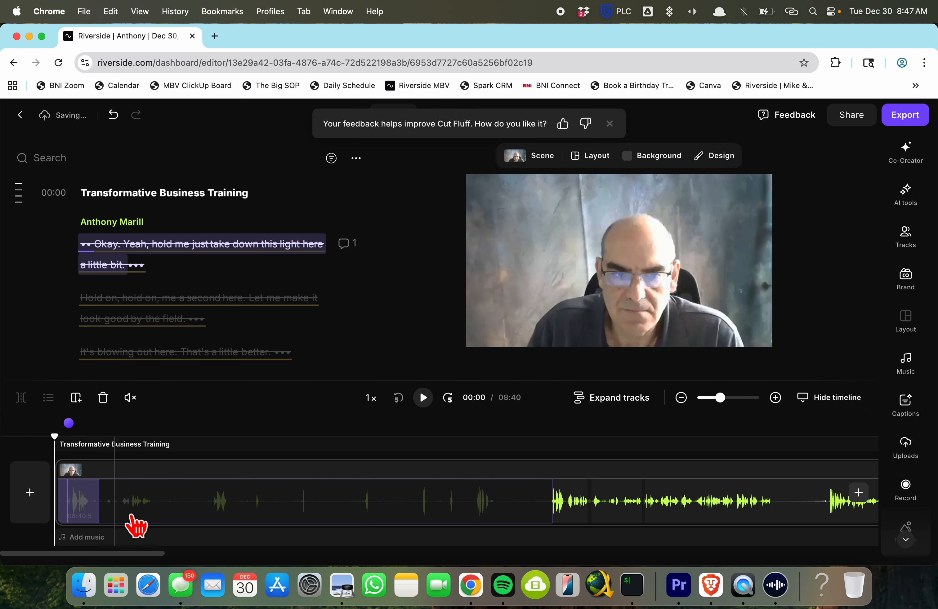
key(Delete)
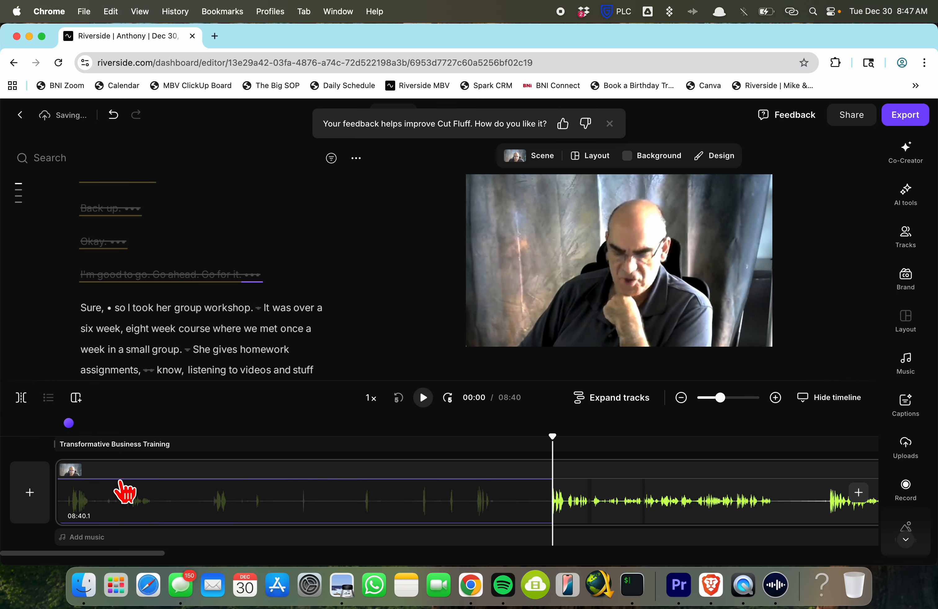
drag(85, 500, 21, 509)
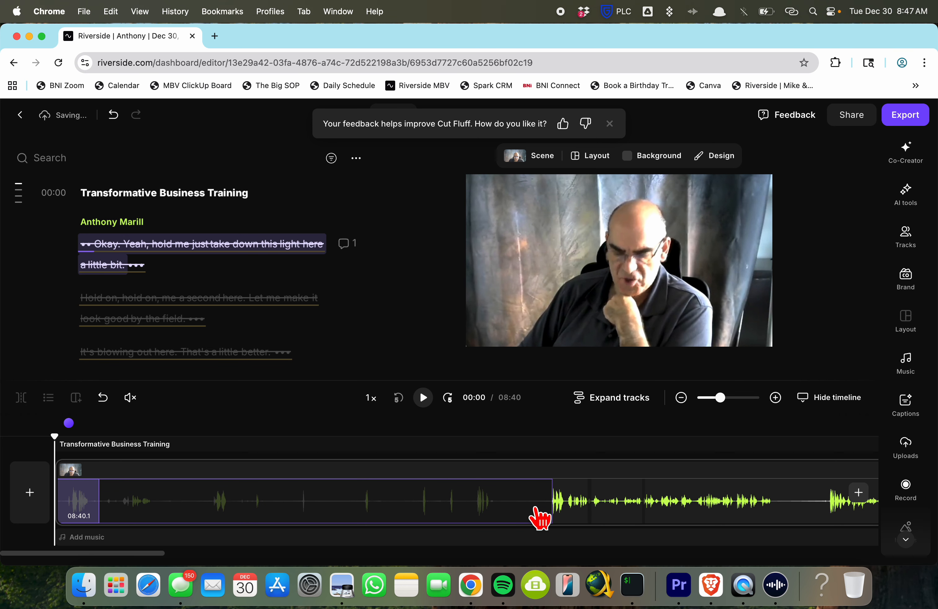
- Delete the stray word "Sure." between the two long pauses near 01:50 on the timeline
scroll(535, 510, up, 3)
scroll(581, 516, up, 2)
scroll(582, 517, right, 4)
scroll(532, 517, right, 6)
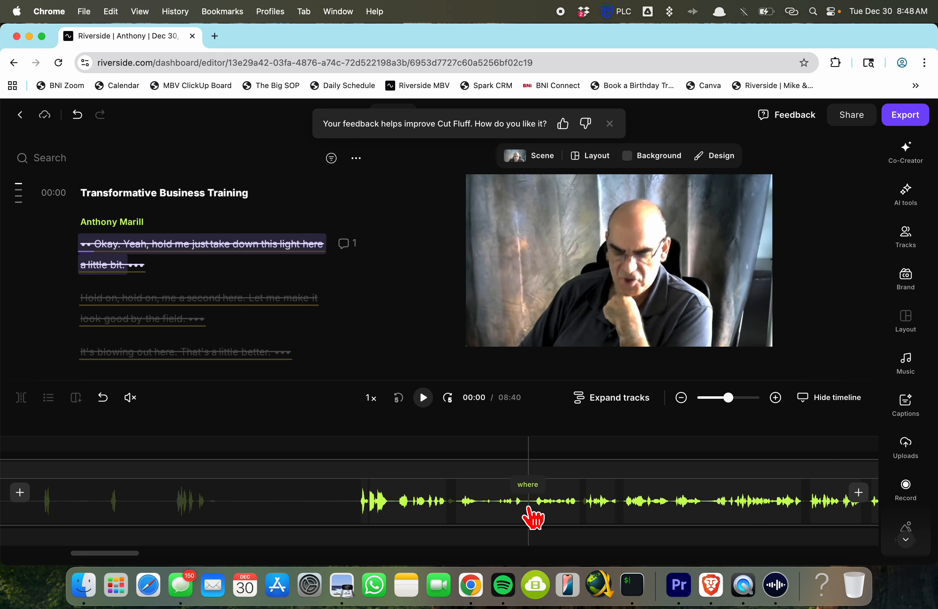
scroll(567, 525, down, 2)
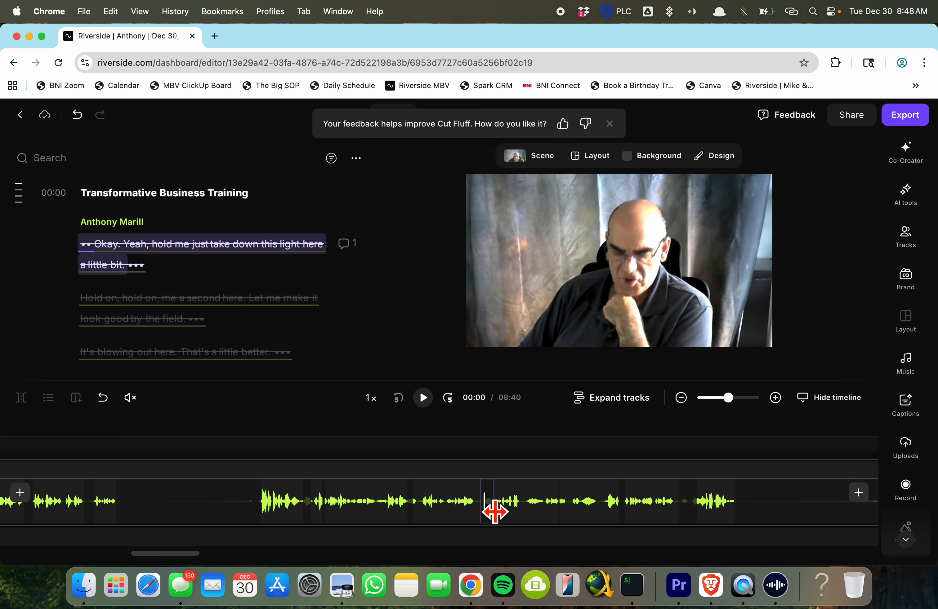
scroll(508, 506, right, 5)
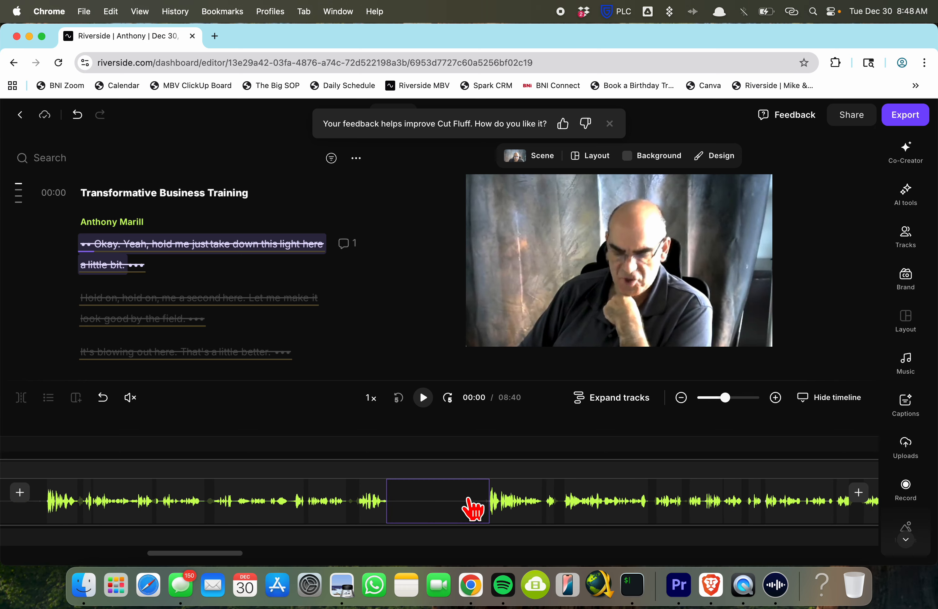
scroll(513, 507, left, 2)
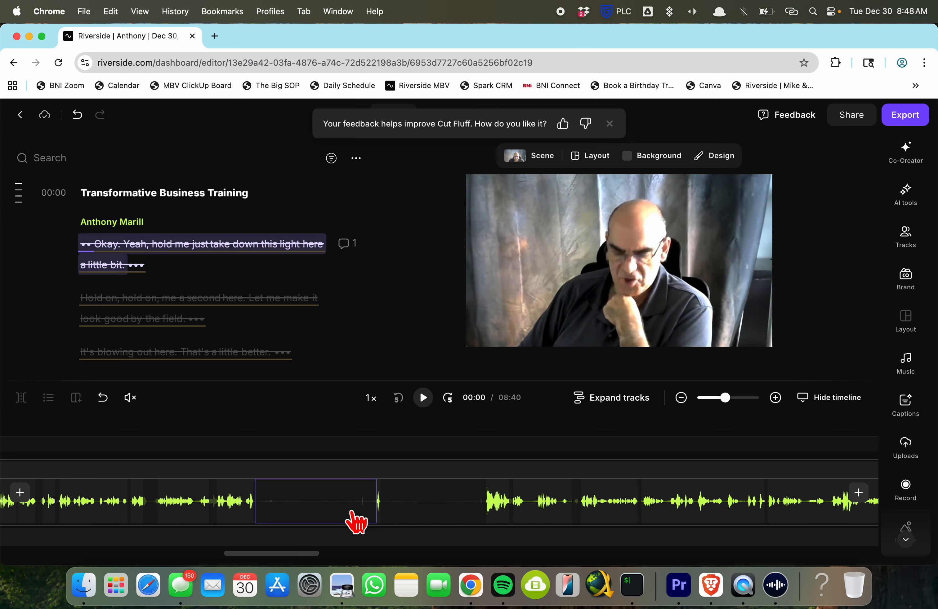
click(377, 510)
key(BackSpace)
- Play the passage before The Power of Confidence in Business and delete the stretch ending with the stray "Yeah, please."
scroll(435, 512, right, 5)
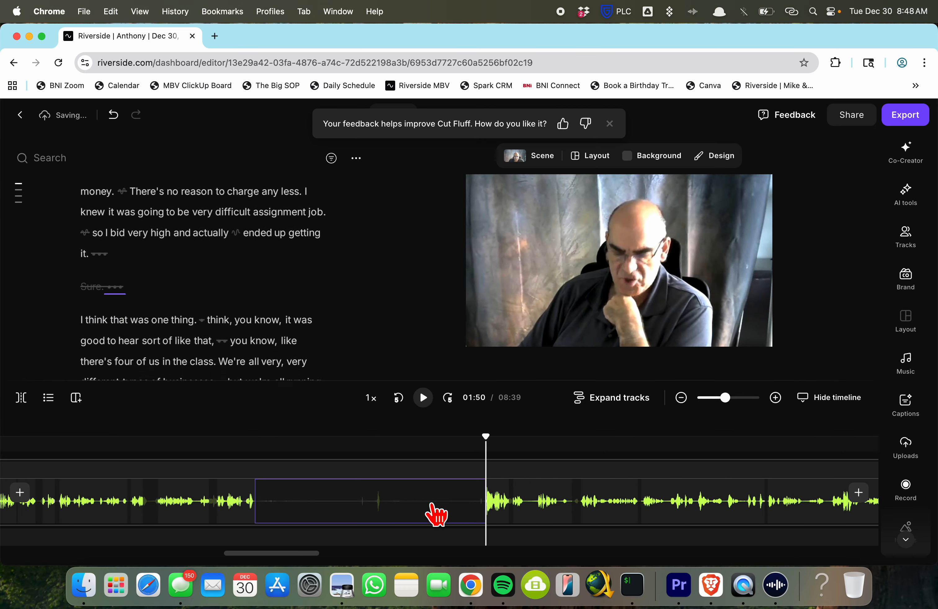
scroll(478, 512, right, 3)
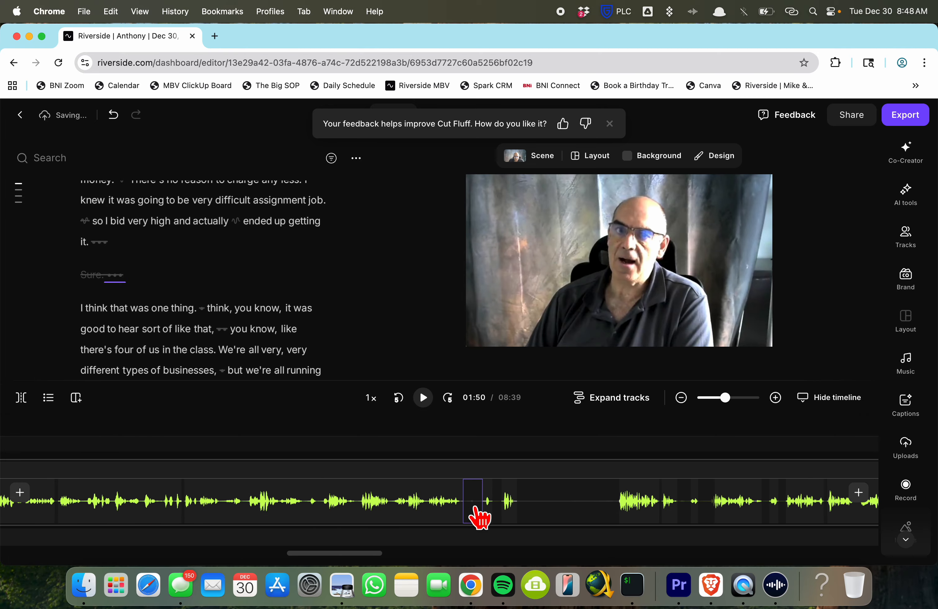
scroll(478, 513, right, 5)
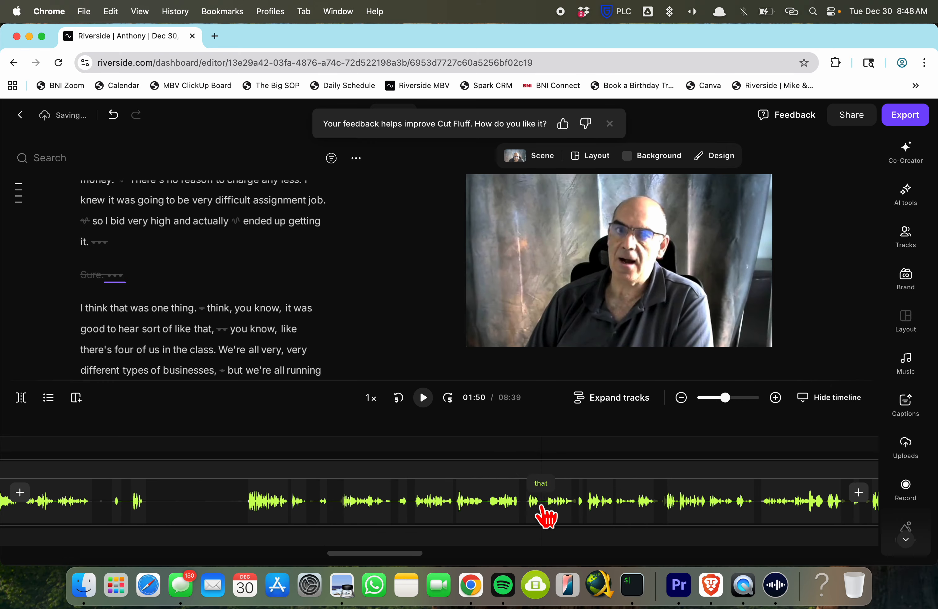
scroll(545, 514, right, 4)
scroll(470, 522, right, 6)
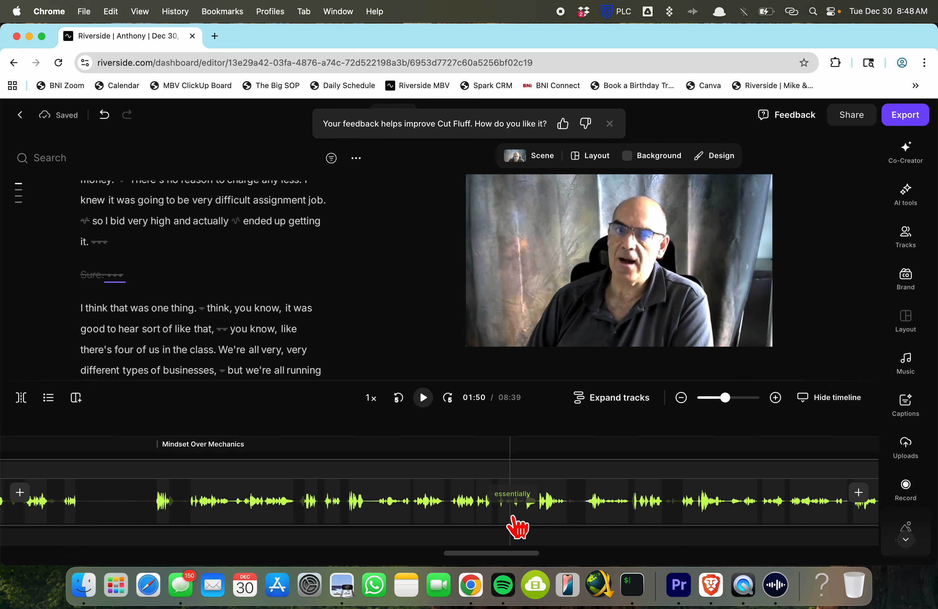
scroll(529, 521, right, 5)
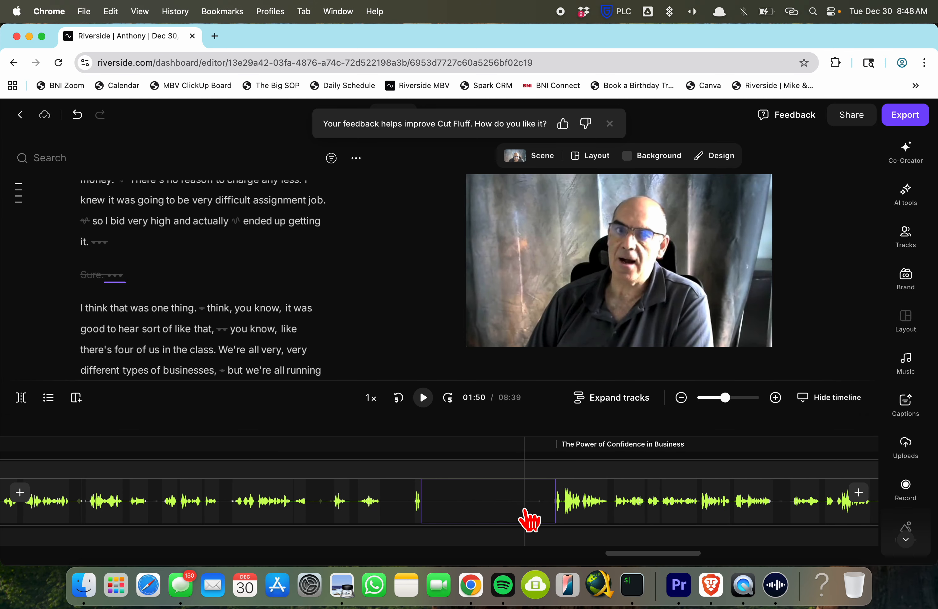
click(439, 512)
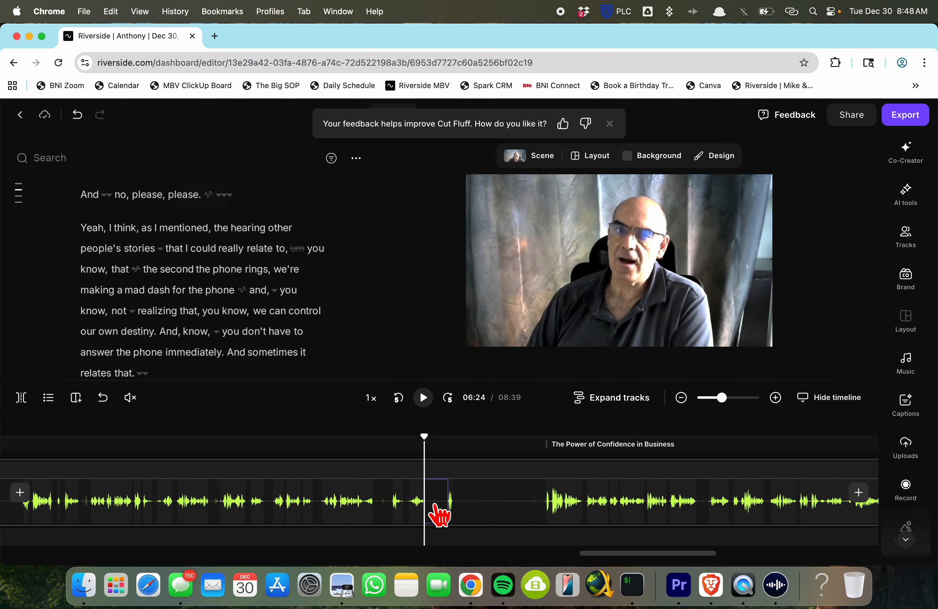
key(space)
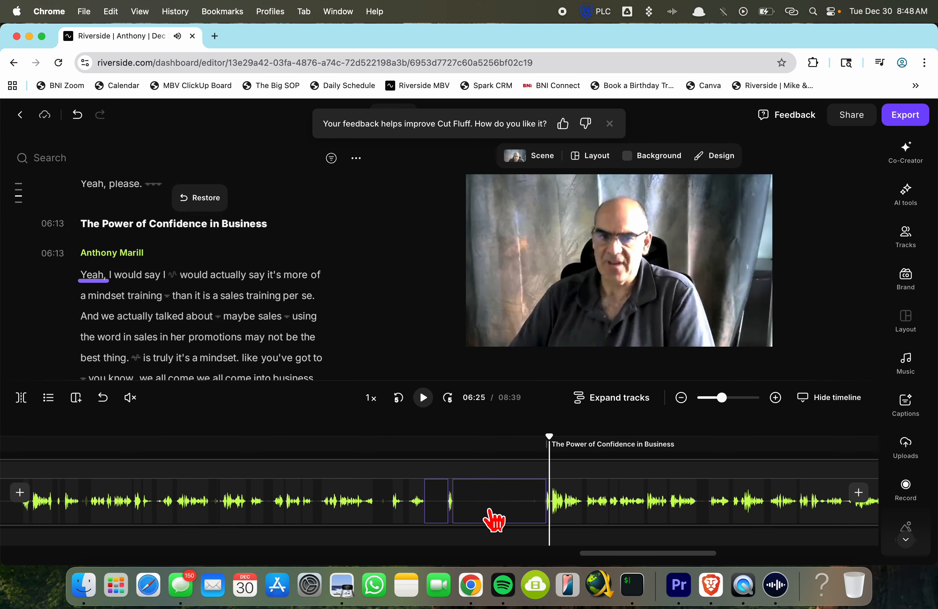
drag(492, 517, 390, 521)
key(Delete)
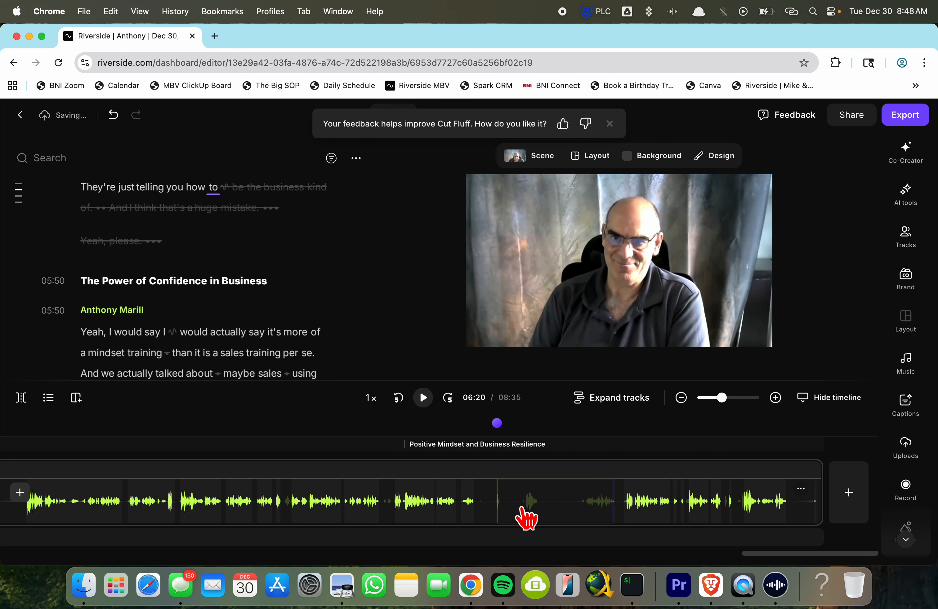
- Delete the leftover sliver beside the cut section near 08:15 and the stray "Okay." at the clip's end
drag(490, 520, 630, 525)
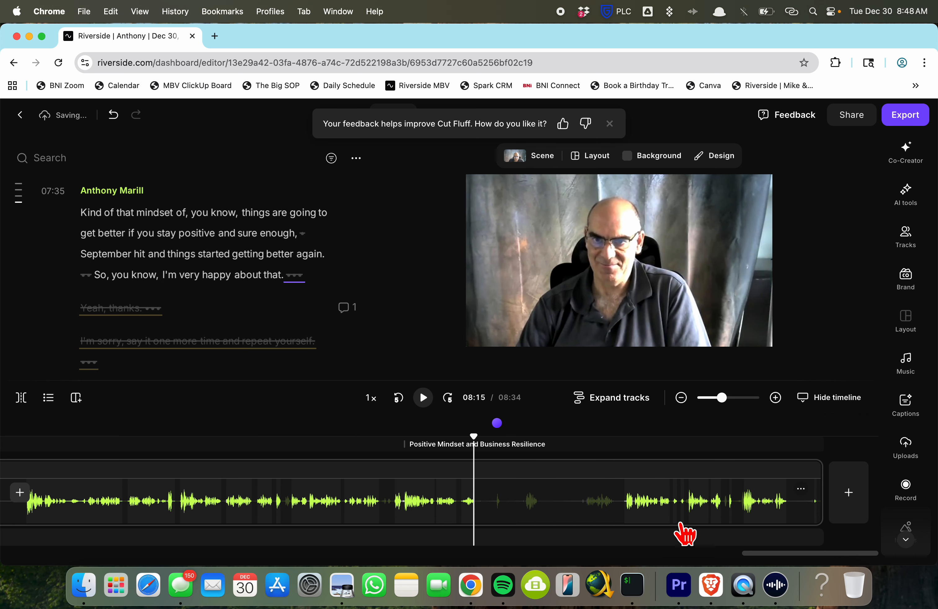
click(813, 514)
key(Delete)
- Return the playhead to the clip's start, apply Magic Audio and set its strength to 6%
scroll(573, 510, left, 15)
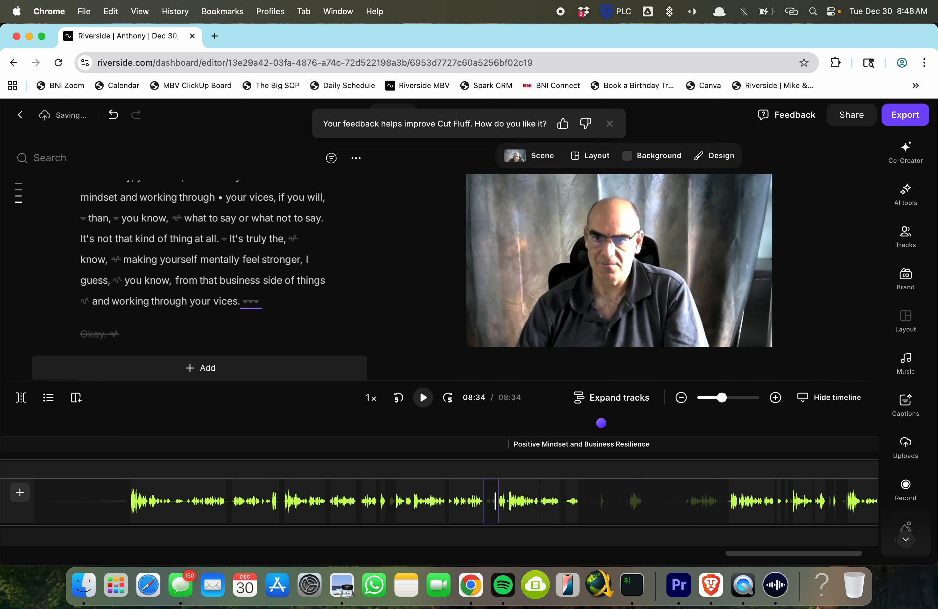
scroll(395, 502, left, 10)
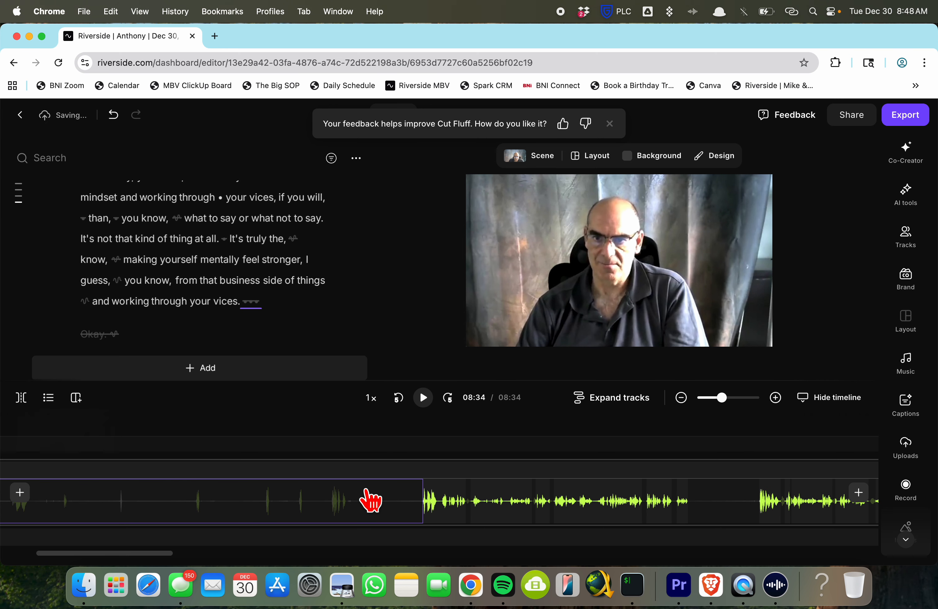
scroll(514, 498, right, 10)
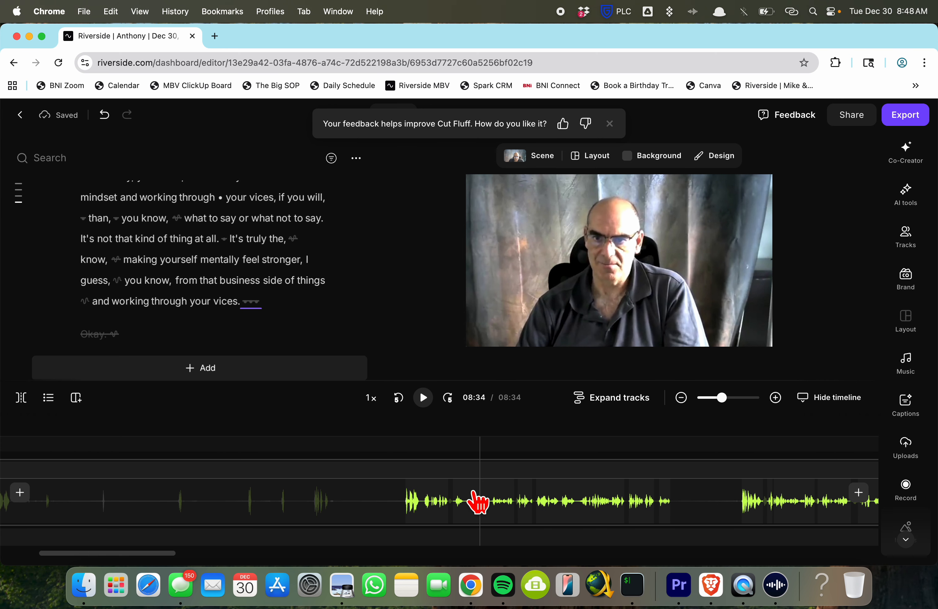
click(369, 507)
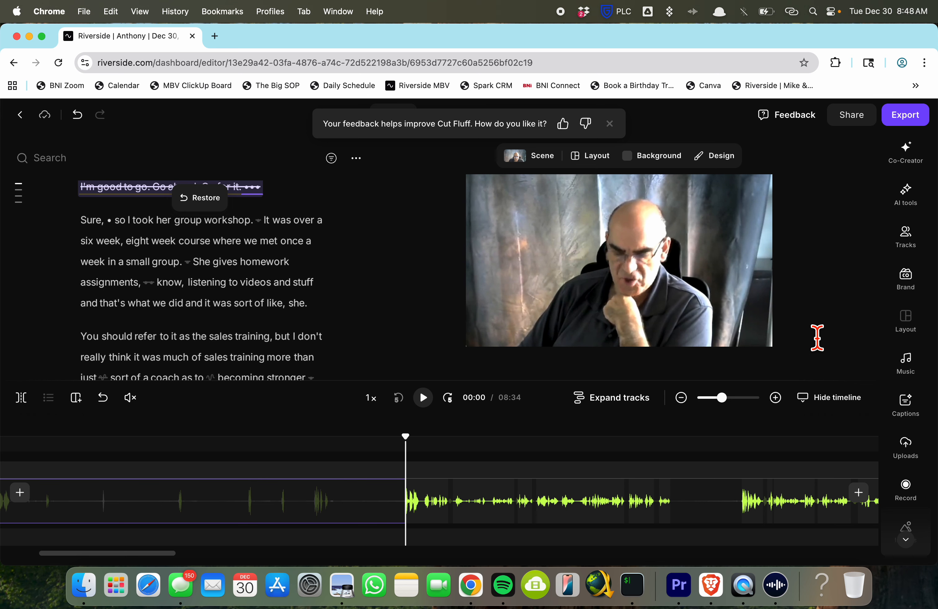
click(908, 200)
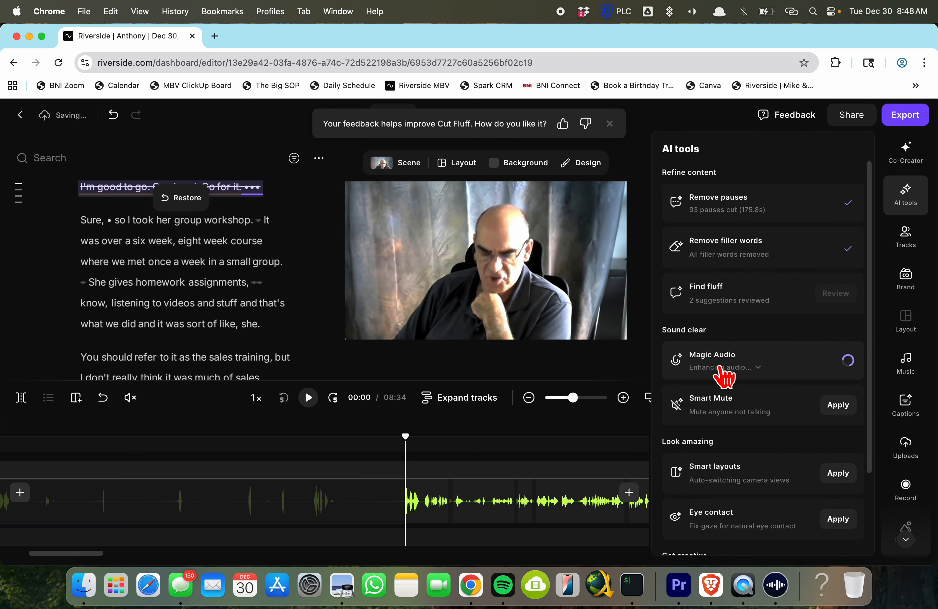
click(758, 368)
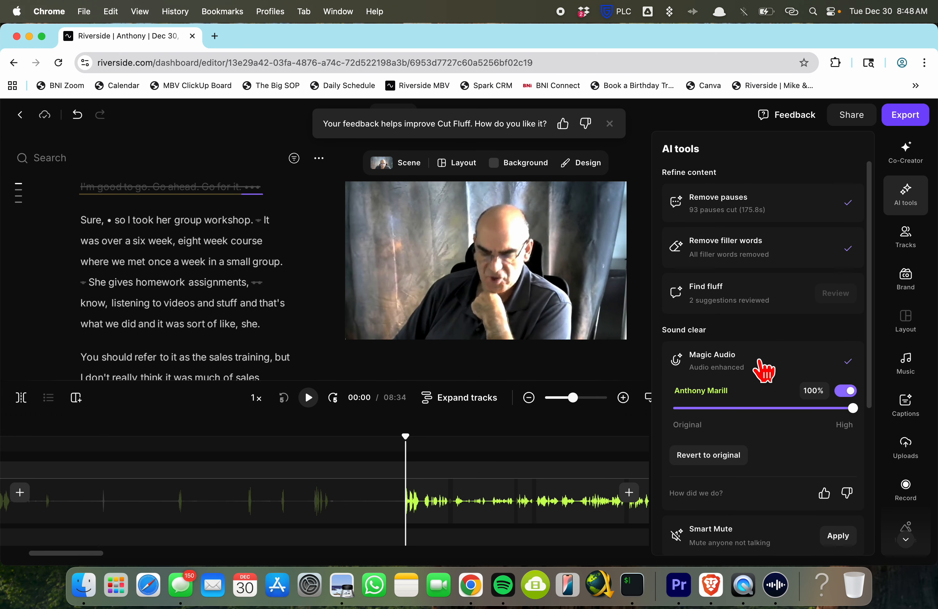
click(678, 408)
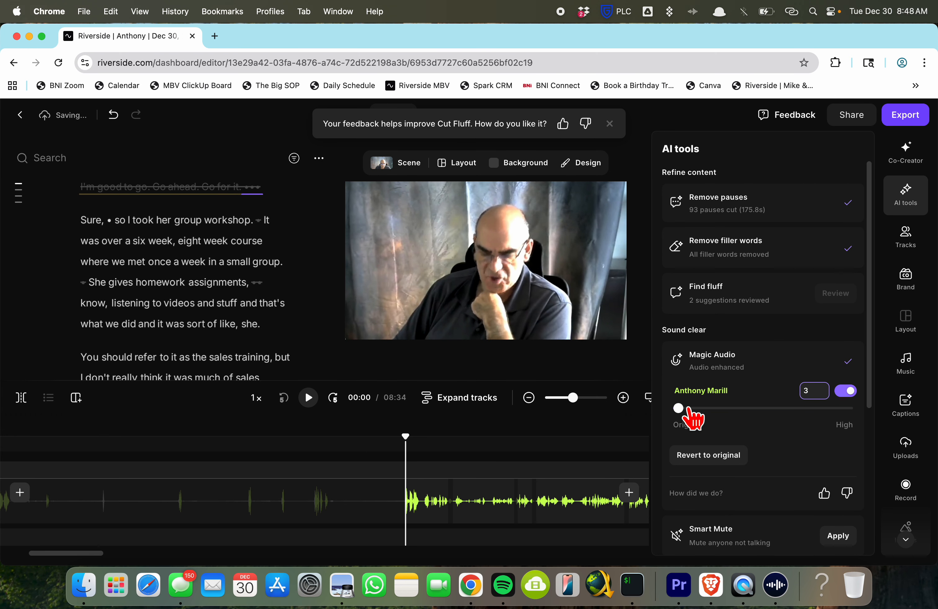
click(684, 408)
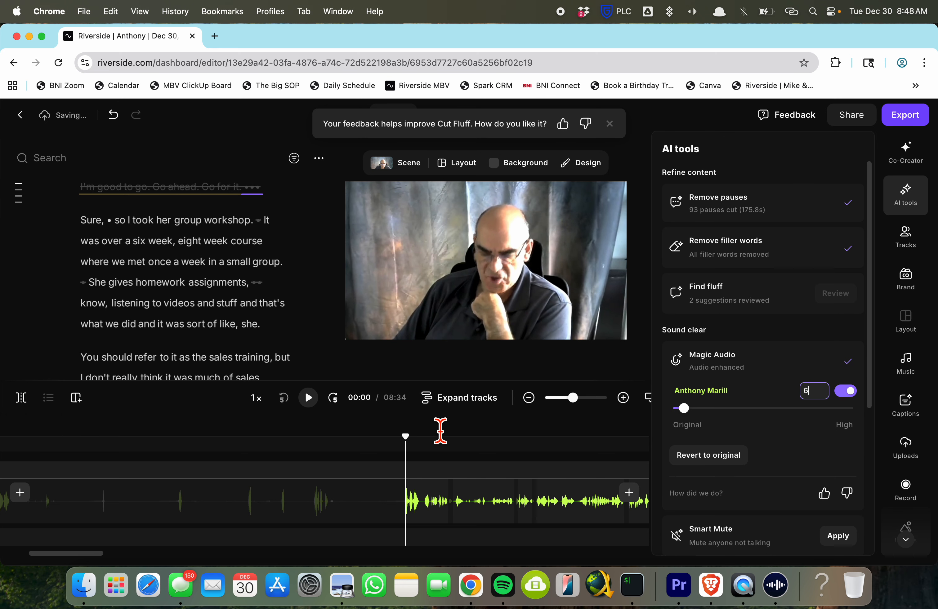
- Play the opening passage to hear the sound with Magic Audio at 6%, and pause playback
click(427, 449)
key(space)
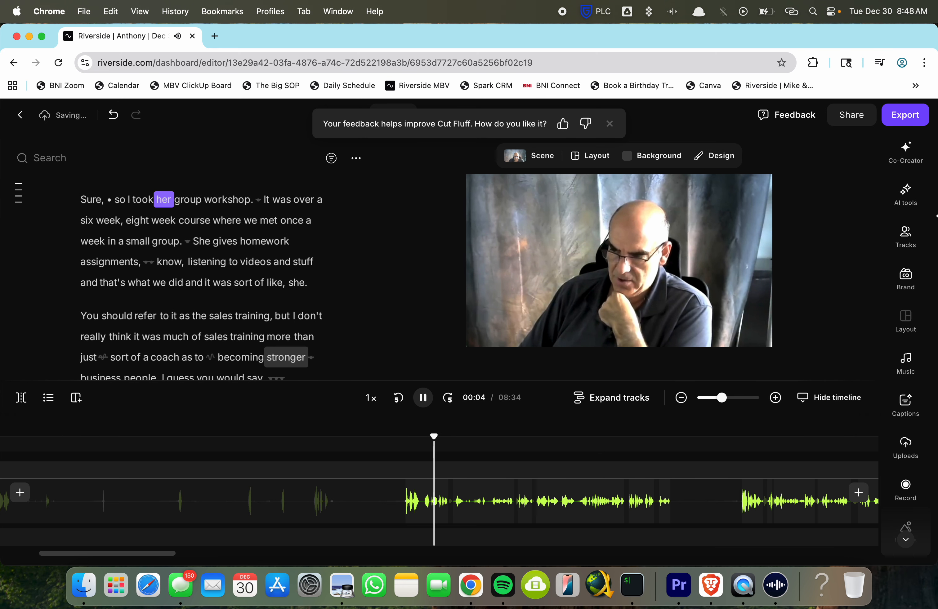
click(905, 196)
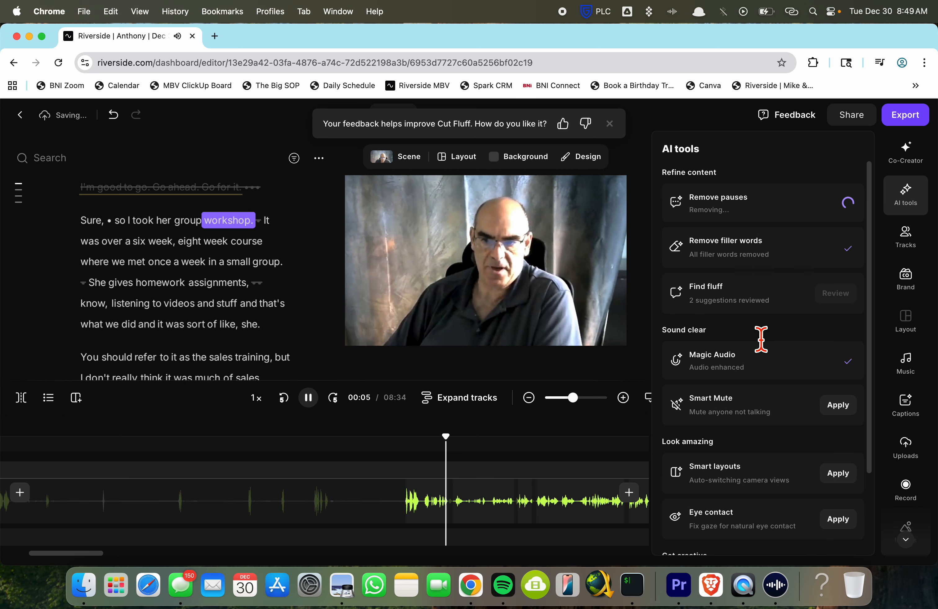
click(751, 367)
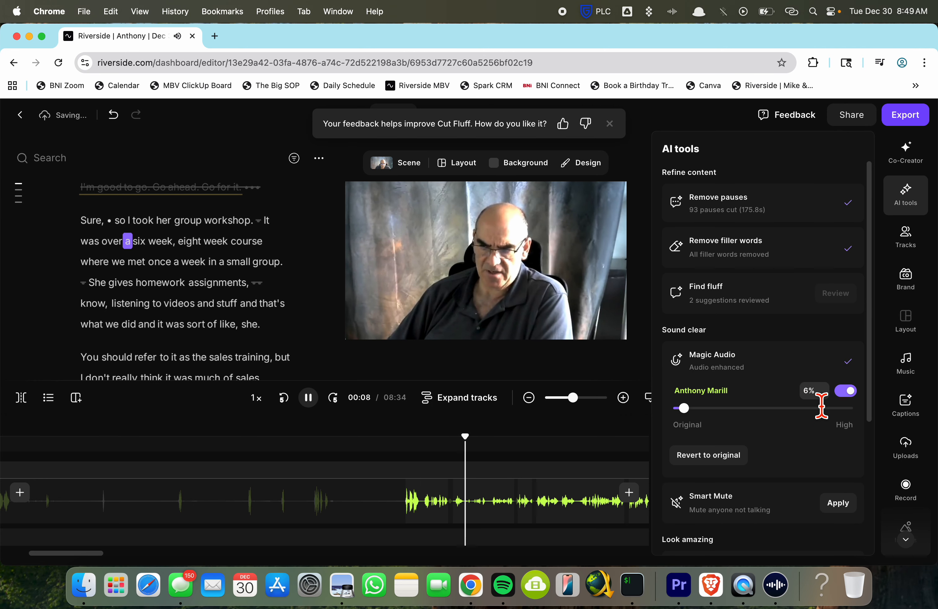
click(844, 391)
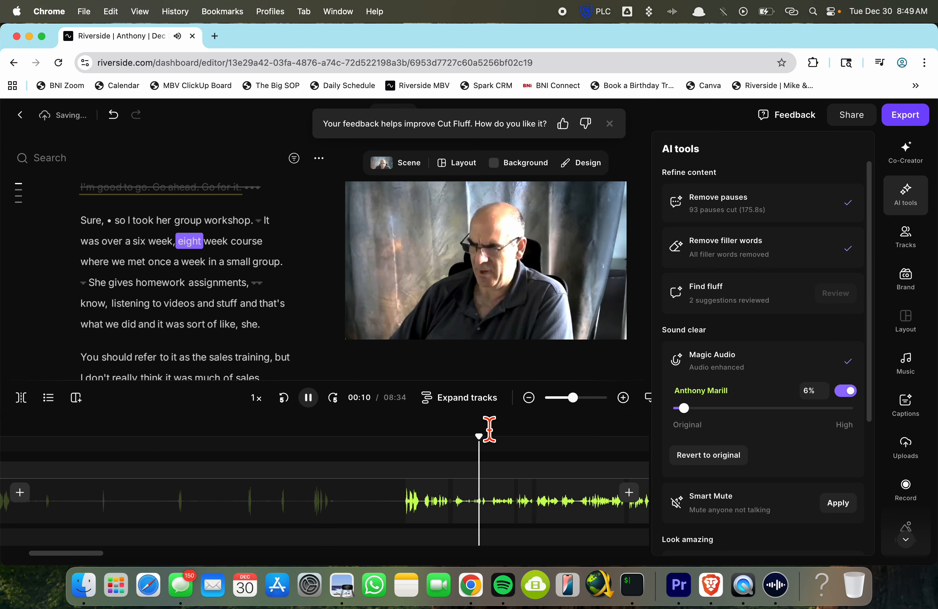
key(space)
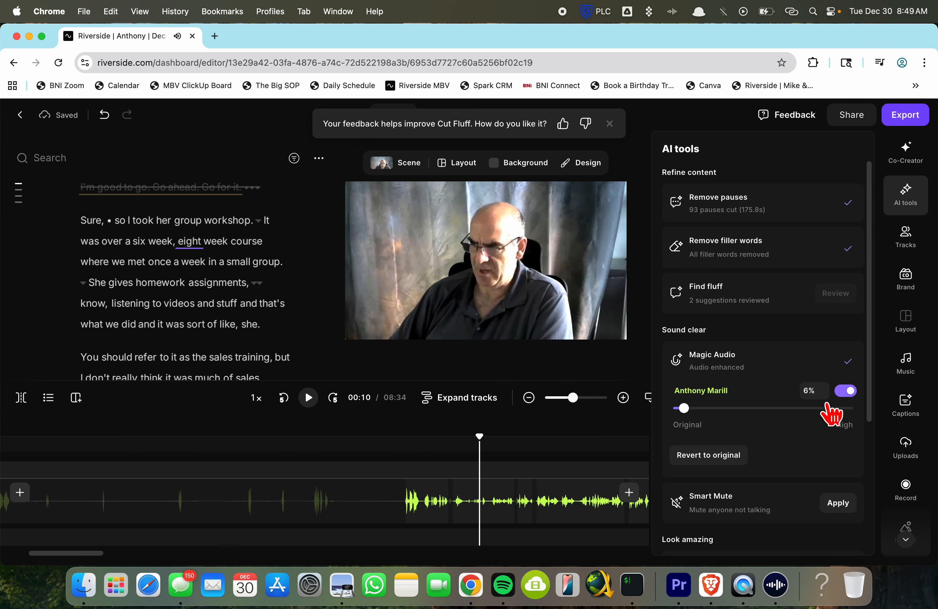
- Turn off Magic Audio for the speaker and listen to the original sound at a higher system volume
click(845, 392)
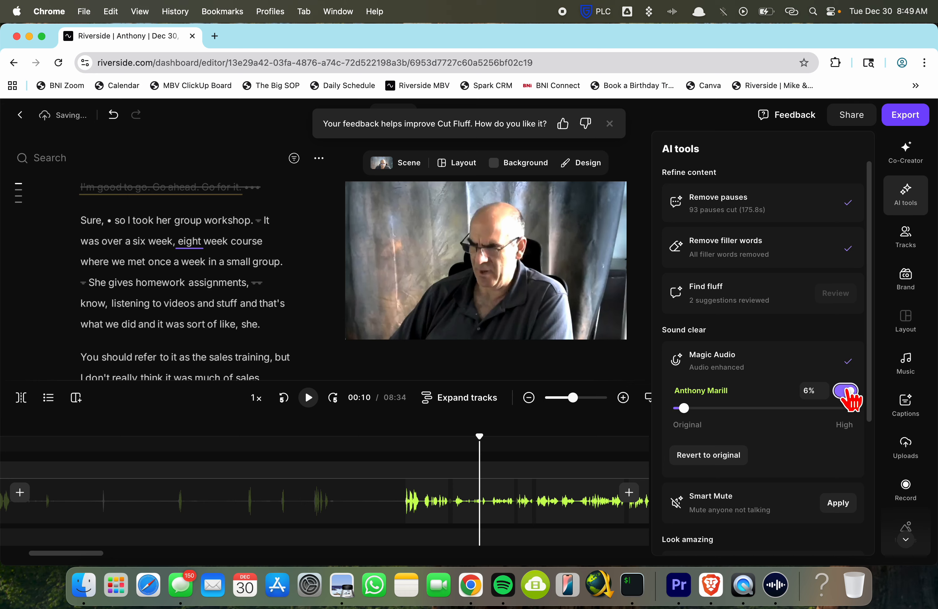
click(846, 391)
click(308, 398)
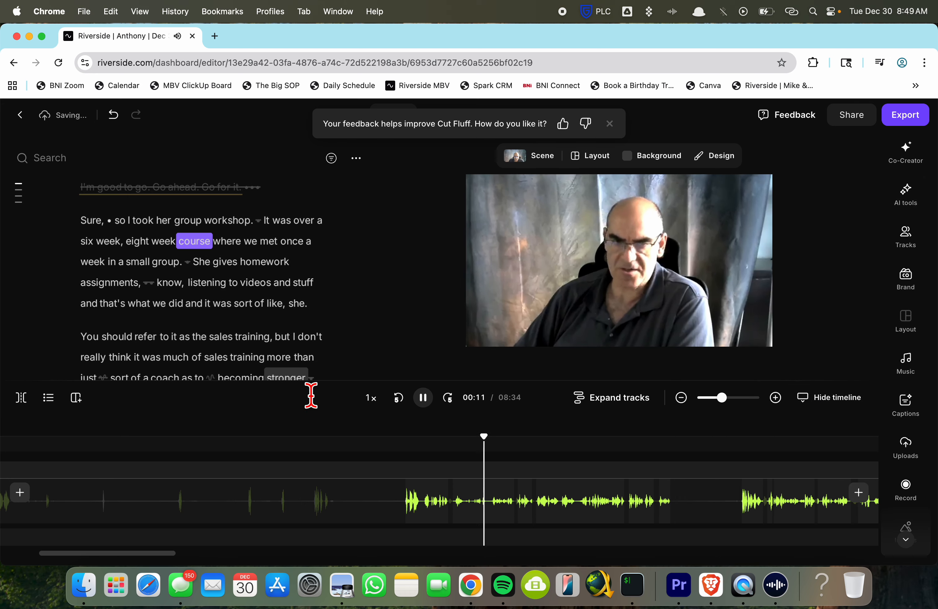
key(XF86AudioRaiseVolume)
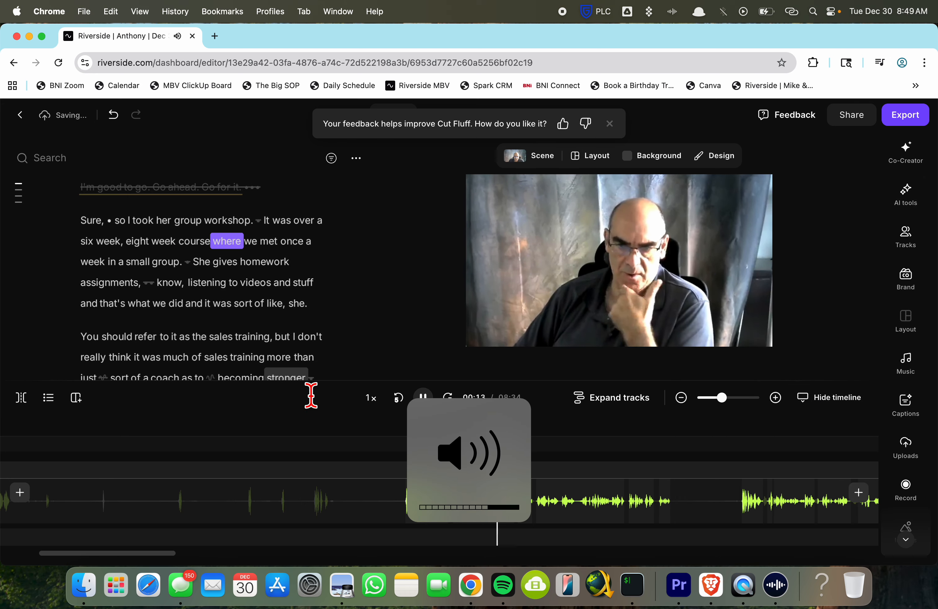
- Turn Magic Audio back on for the speaker and set its strength to 78%
click(905, 193)
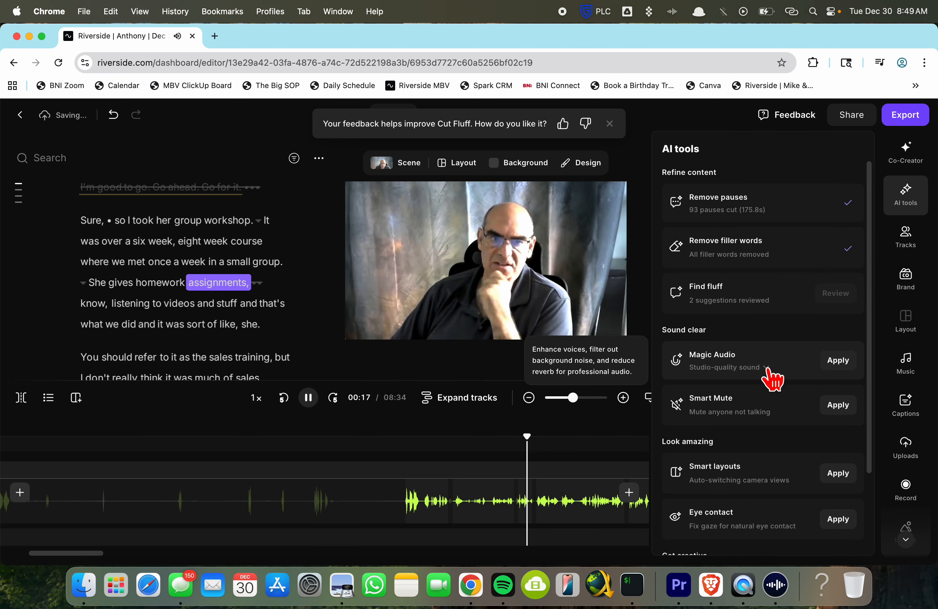
click(767, 369)
click(838, 390)
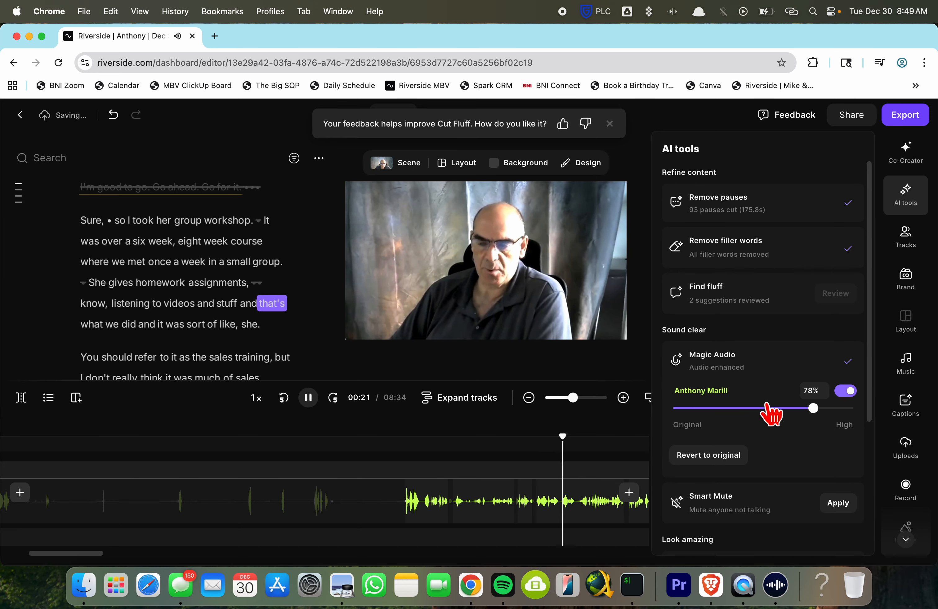
- Try Magic Audio strengths of 51%, 16% and 82% for the speaker, and settle on 68%
click(765, 408)
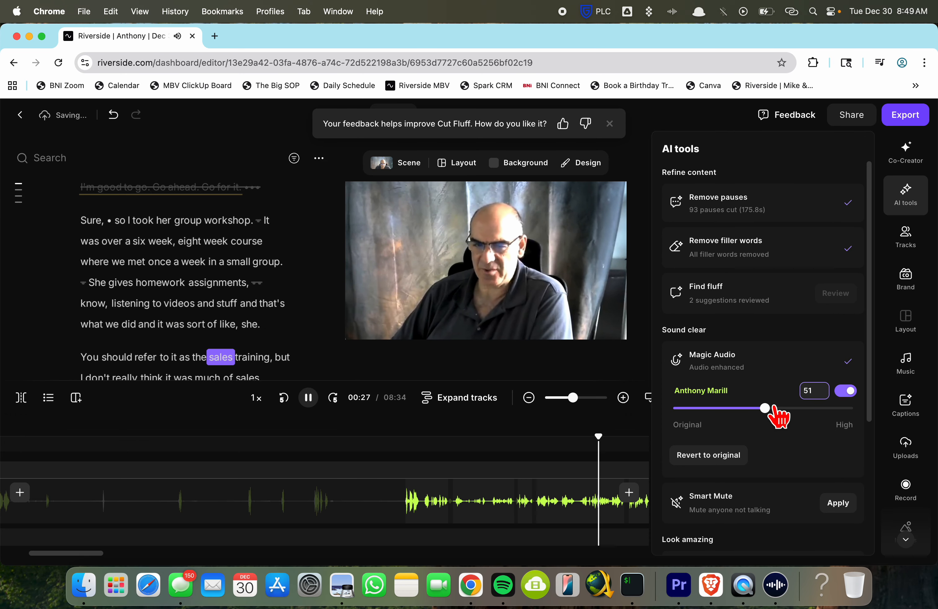
click(540, 457)
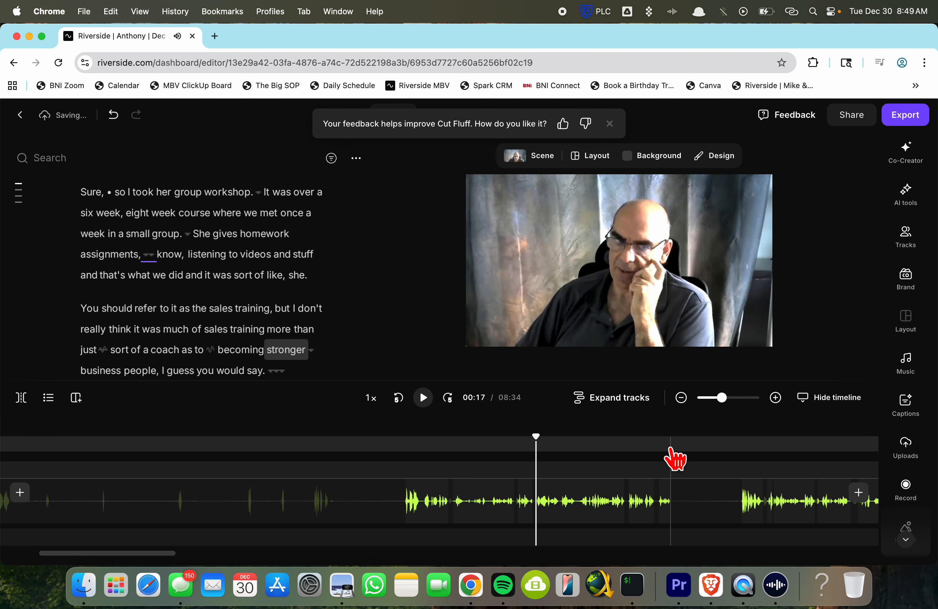
click(904, 212)
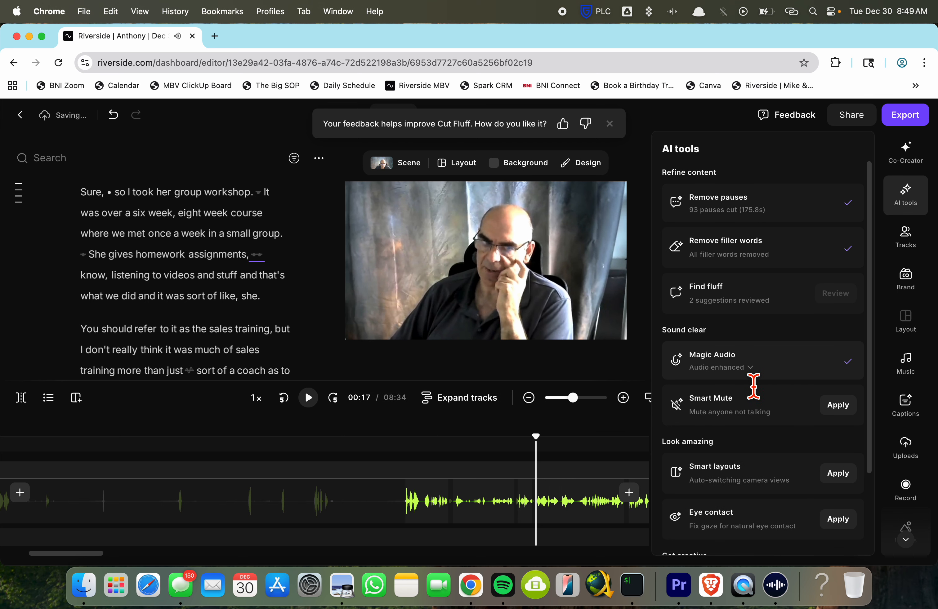
click(750, 369)
click(702, 407)
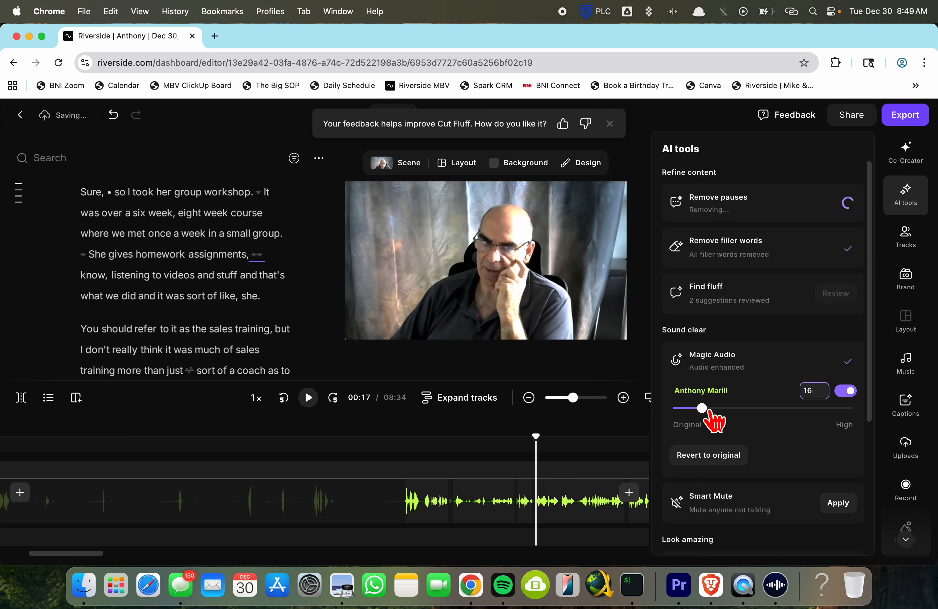
click(820, 409)
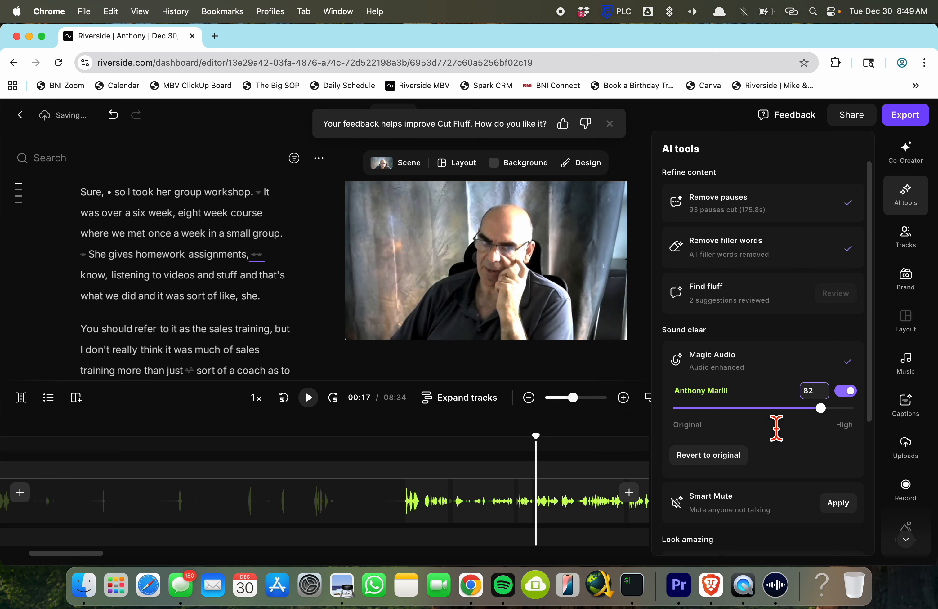
drag(786, 408, 795, 409)
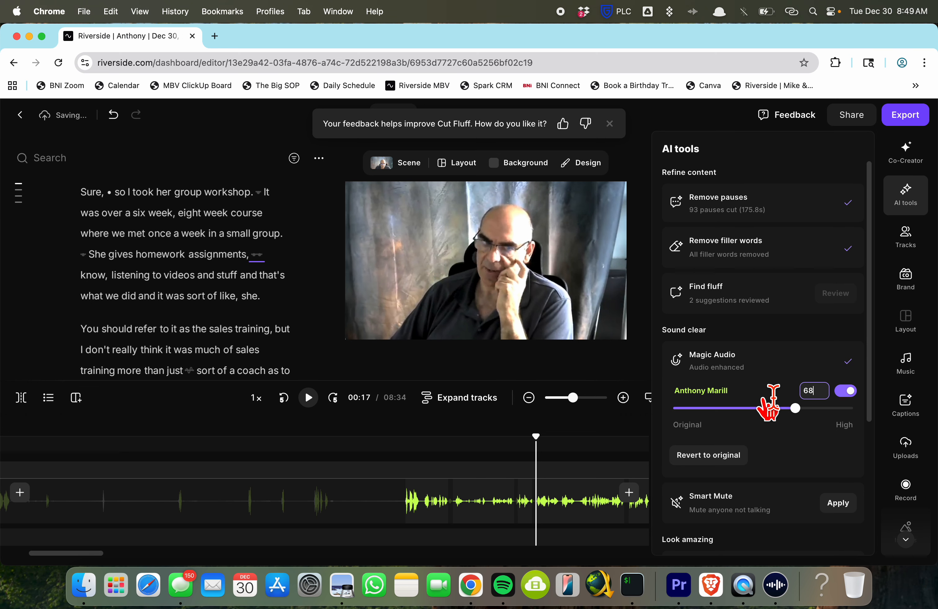
- Review the remaining AI tools, including the speaker option under Eye contact
scroll(747, 432, down, 5)
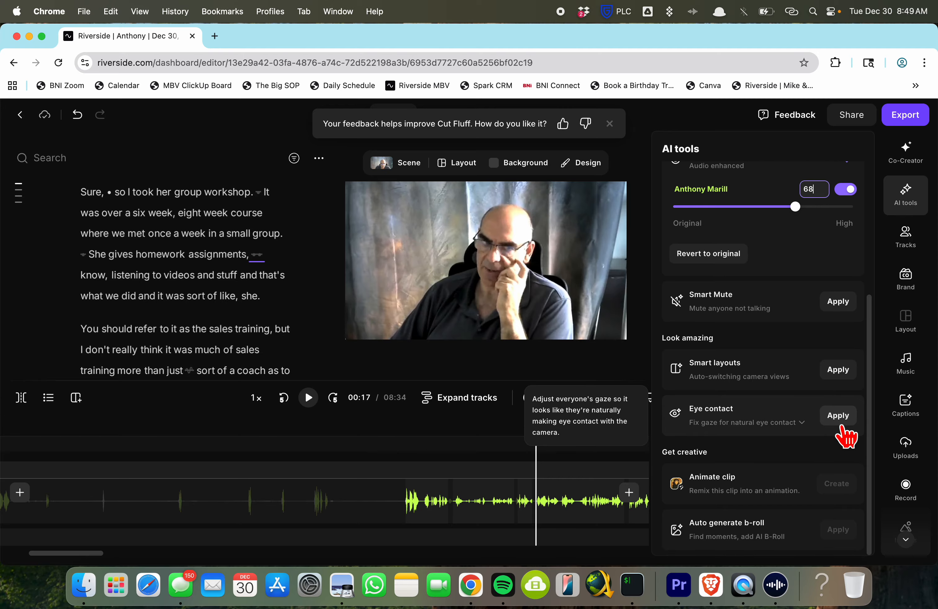
click(802, 421)
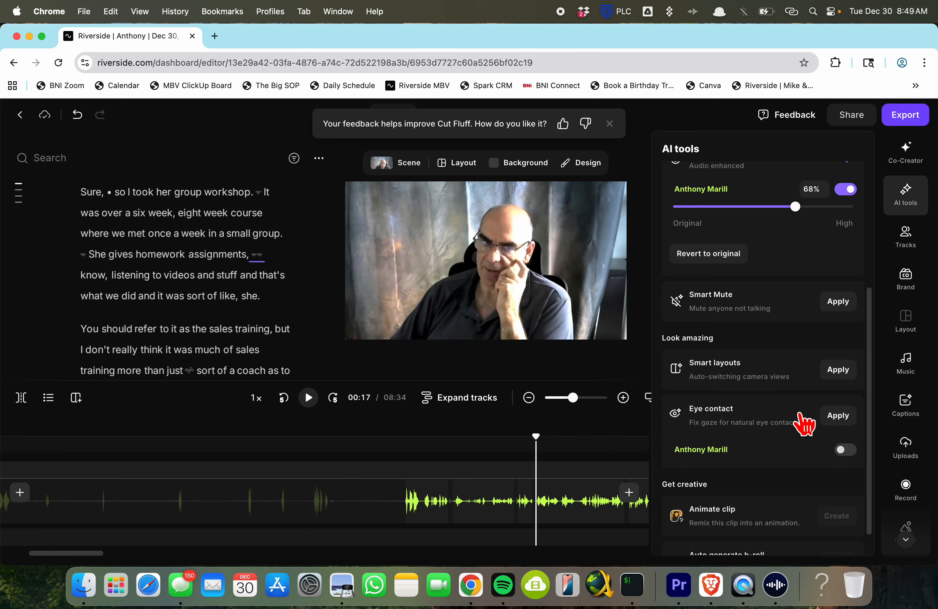
click(799, 420)
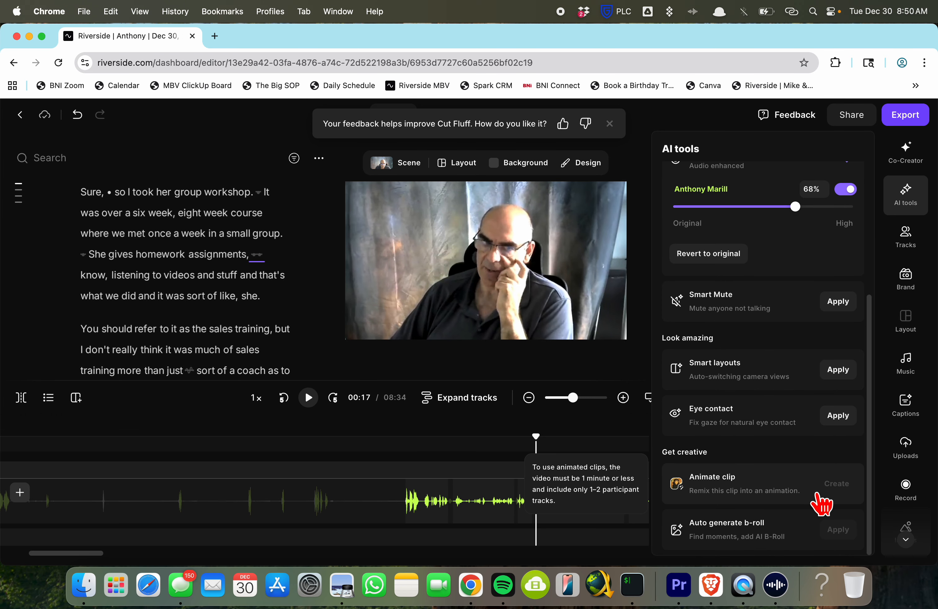
scroll(785, 430, up, 5)
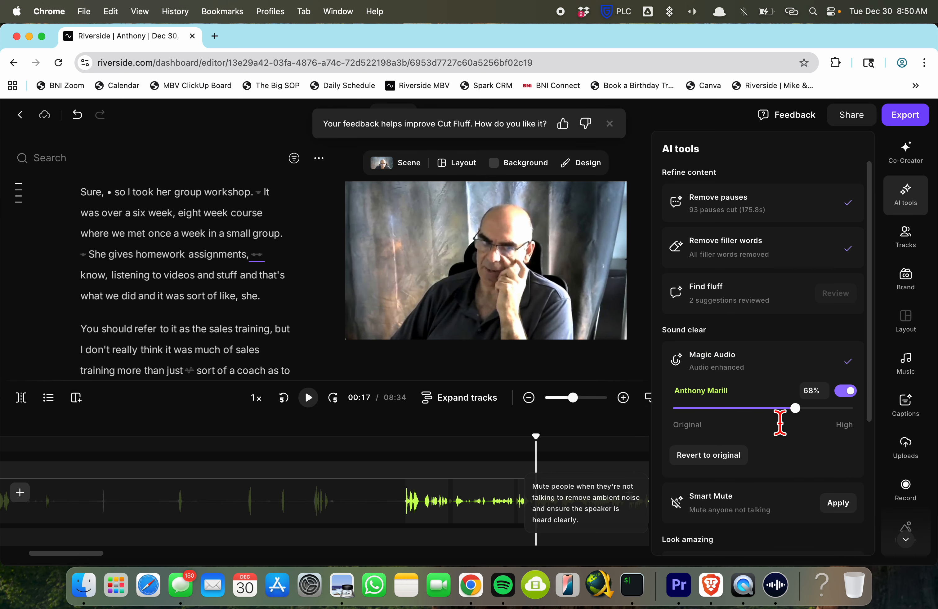
scroll(715, 495, down, 5)
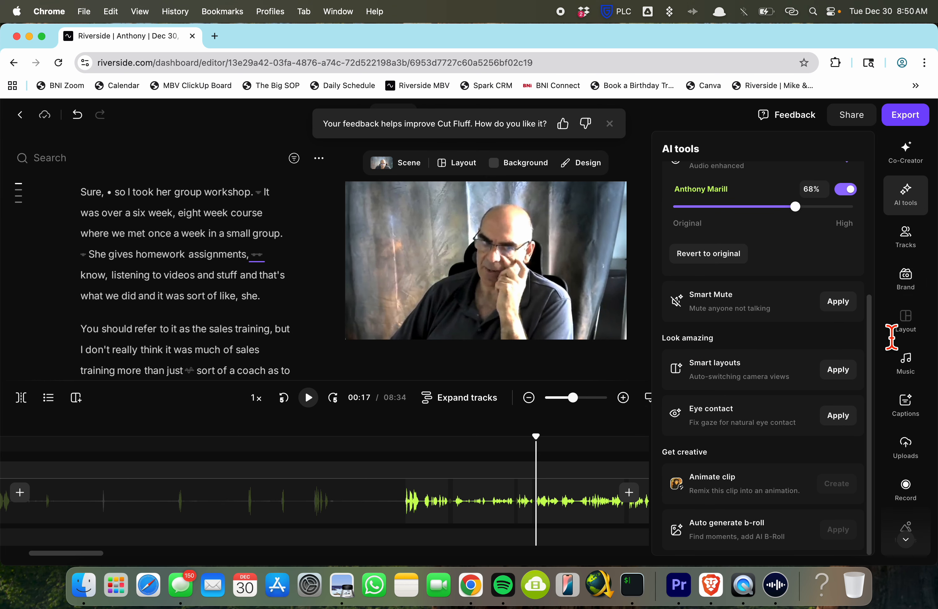
- Open the speaker's track settings and review the available sound and video options
click(908, 241)
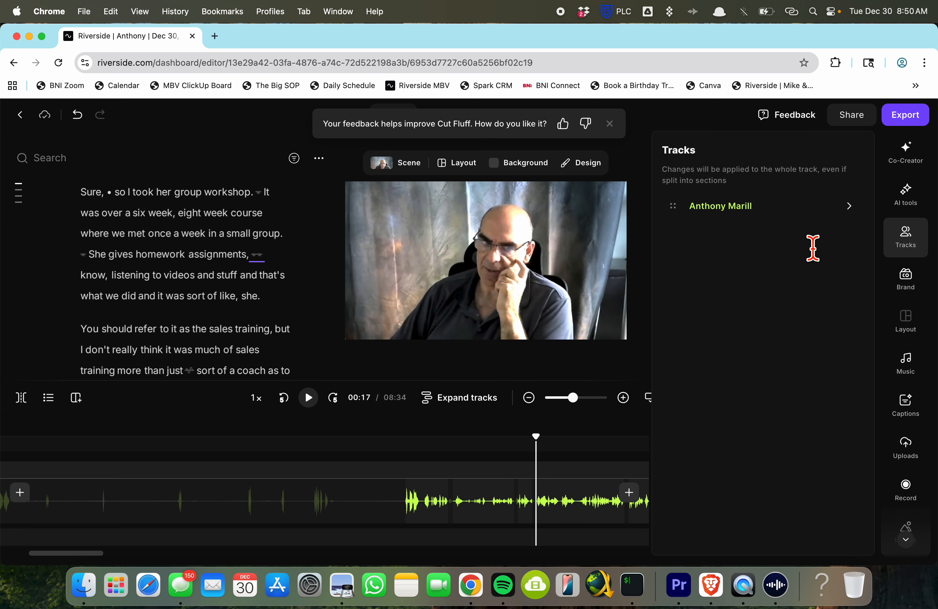
click(790, 216)
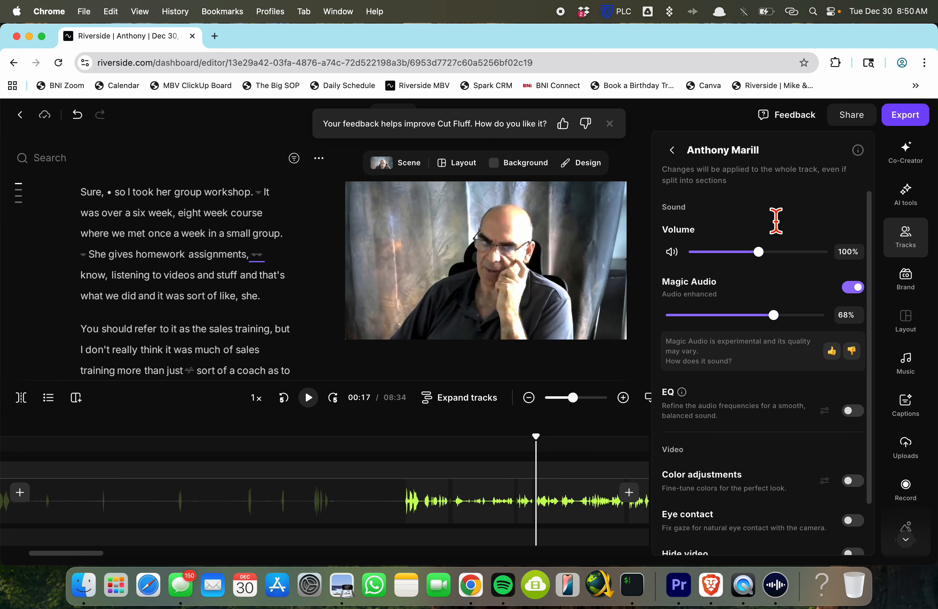
click(672, 150)
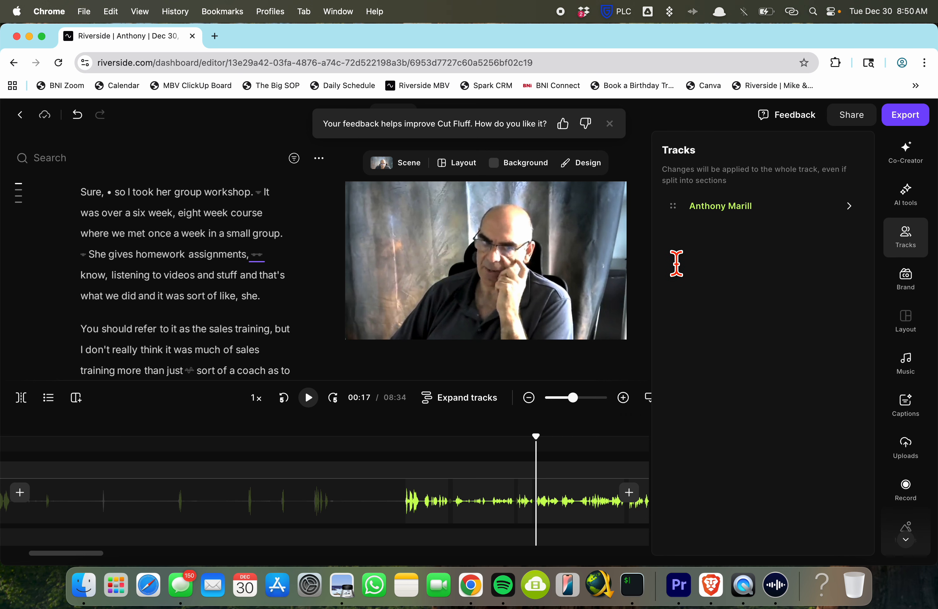
click(726, 207)
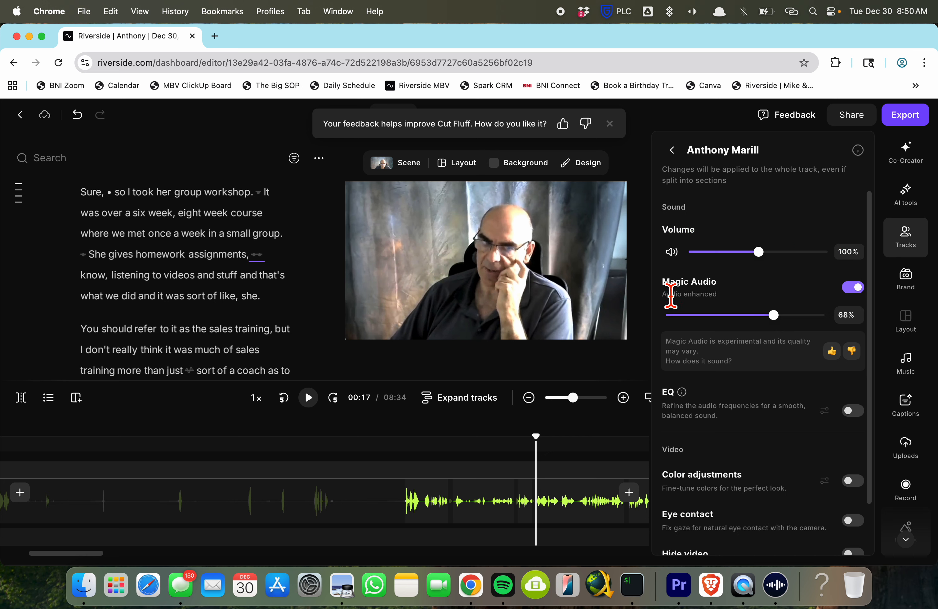
scroll(717, 305, down, 3)
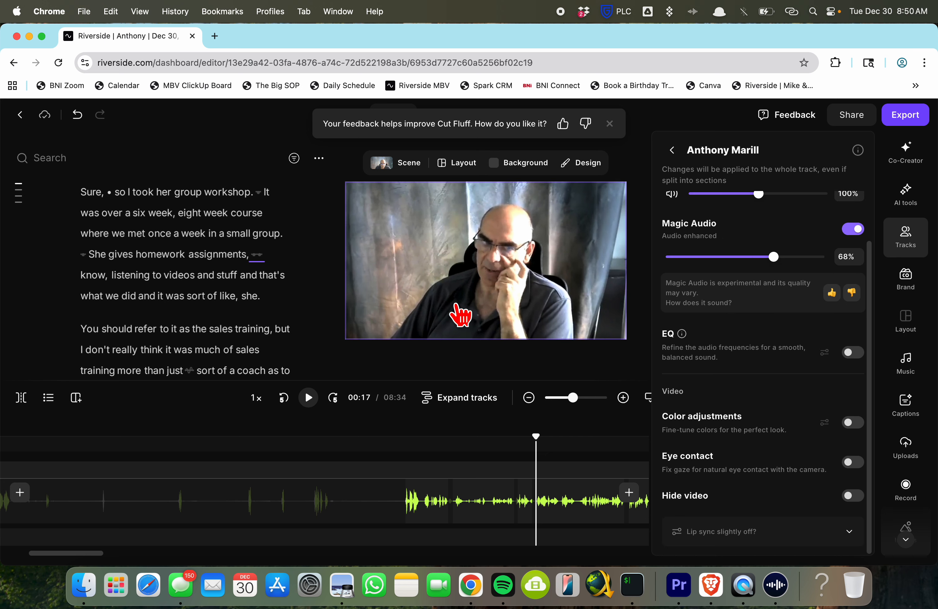
scroll(690, 233, up, 3)
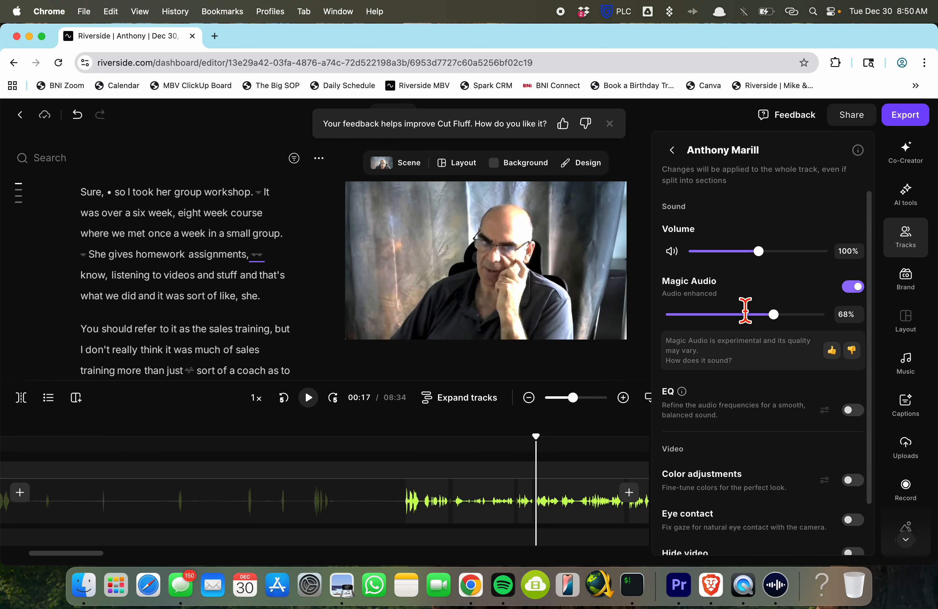
scroll(745, 311, down, 3)
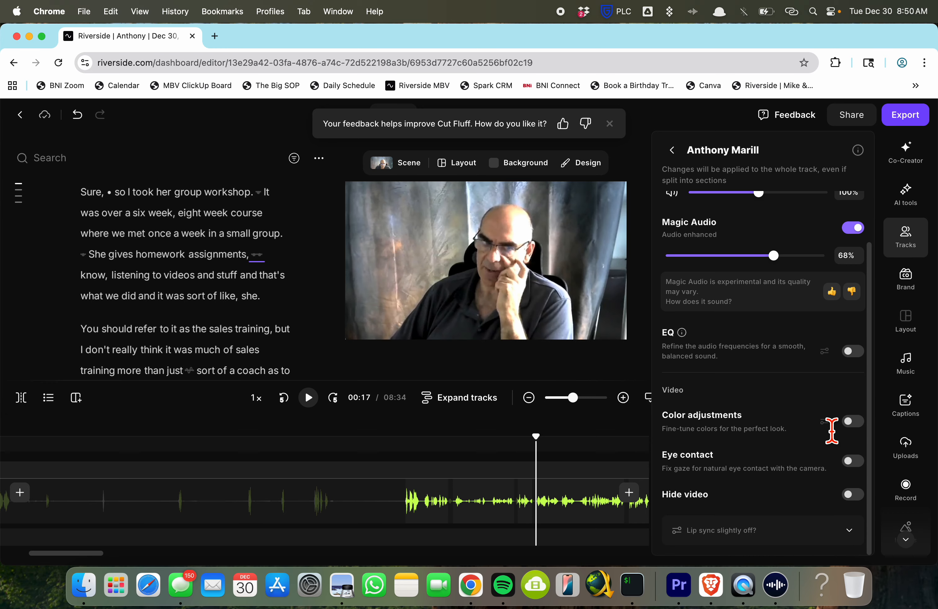
- Turn on Color adjustments for the speaker's track and try the brightness, contrast, saturation and temperature controls, leaving each at 0
click(848, 421)
click(824, 421)
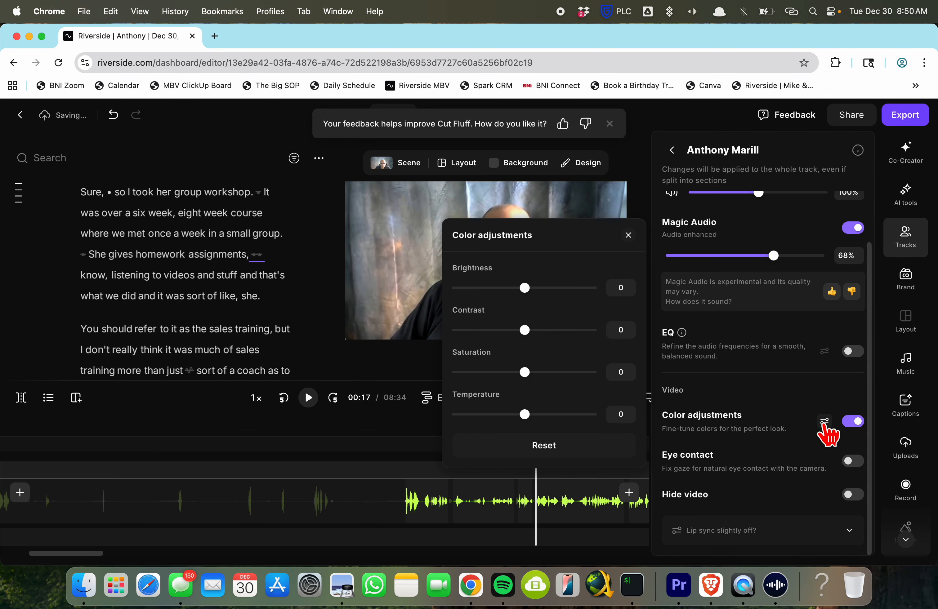
drag(561, 253, 718, 246)
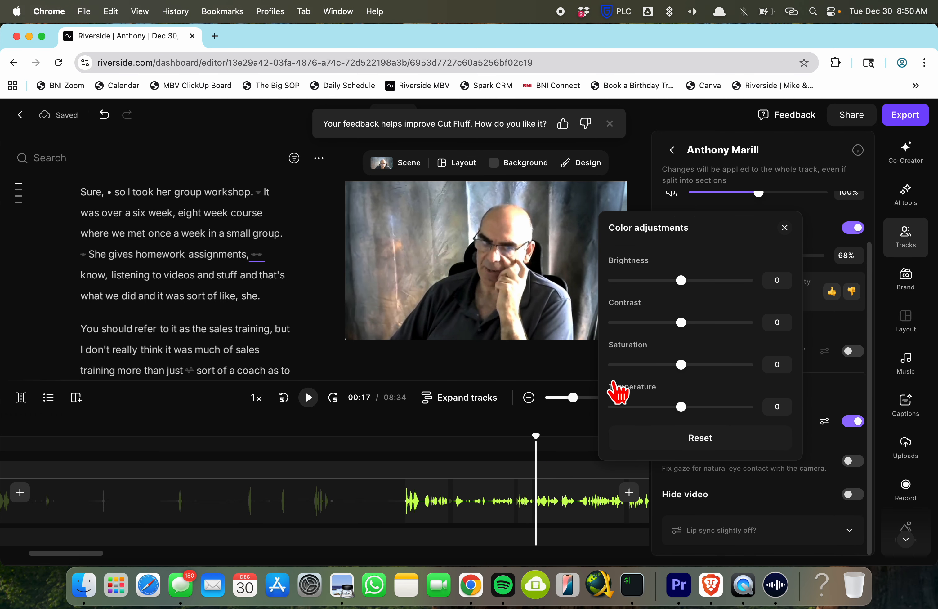
mouse_move(683, 332)
mouse_down()
mouse_move(648, 329)
mouse_move(721, 333)
mouse_move(686, 331)
mouse_up()
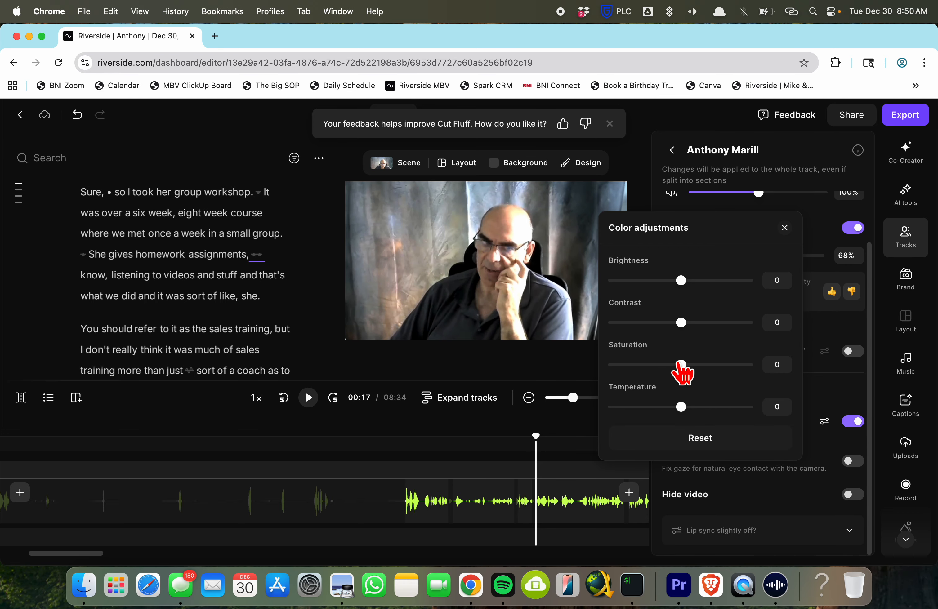
drag(683, 374, 682, 408)
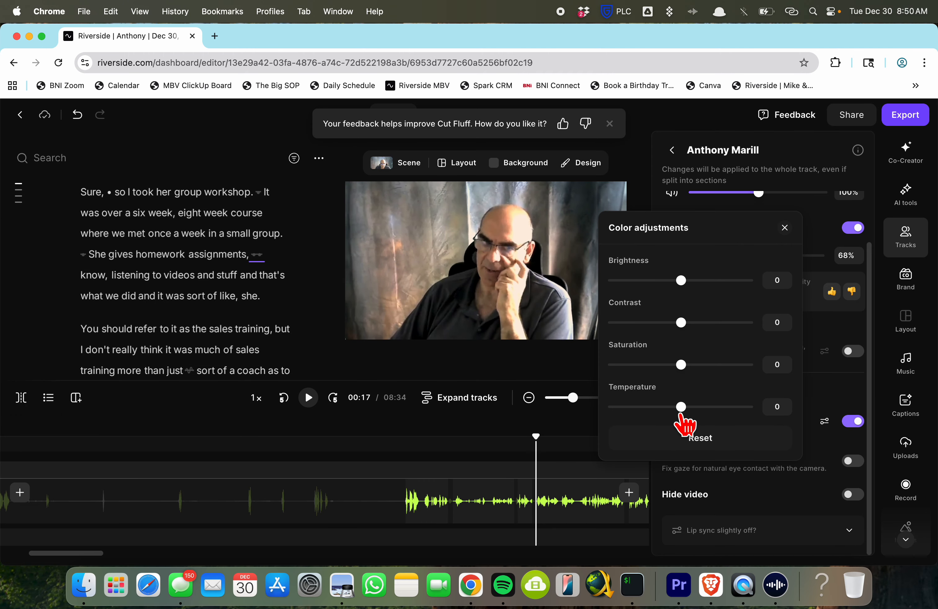
mouse_move(680, 280)
mouse_down()
mouse_move(698, 281)
mouse_move(680, 281)
mouse_up()
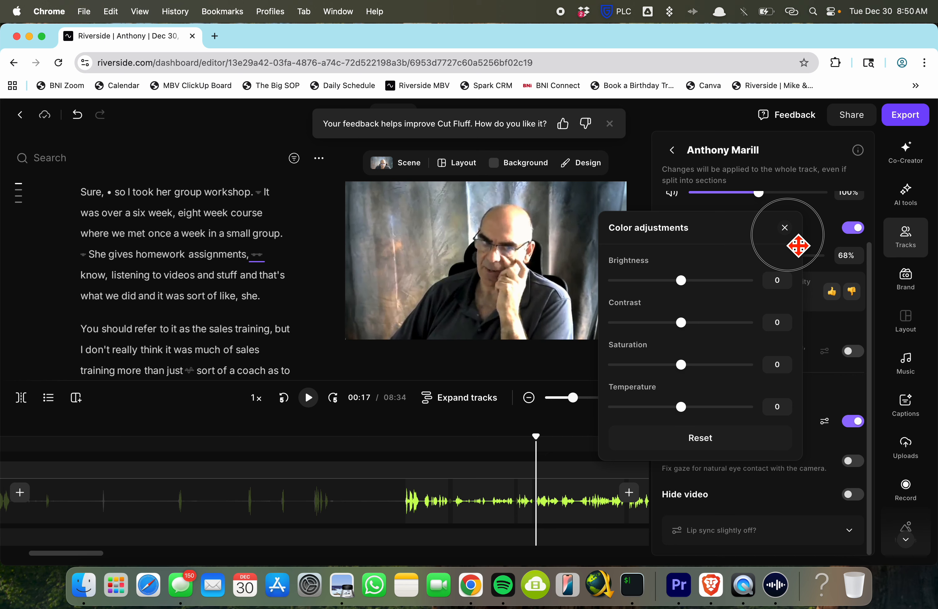
click(785, 229)
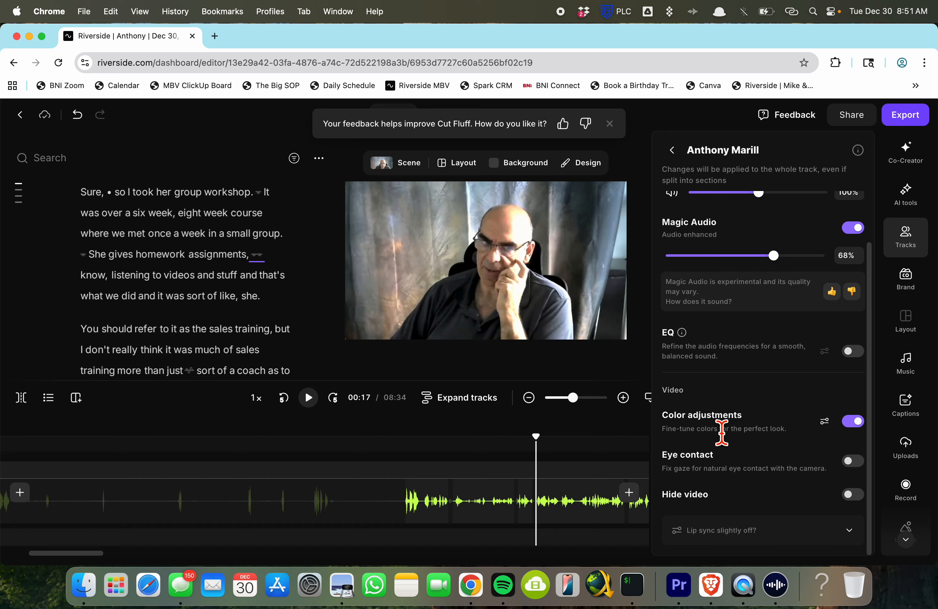
- Inspect the cuts on a wider timeline, select the removed pause before "It's a good learning opportunity", and close the track settings
scroll(435, 486, down, 3)
scroll(526, 510, down, 5)
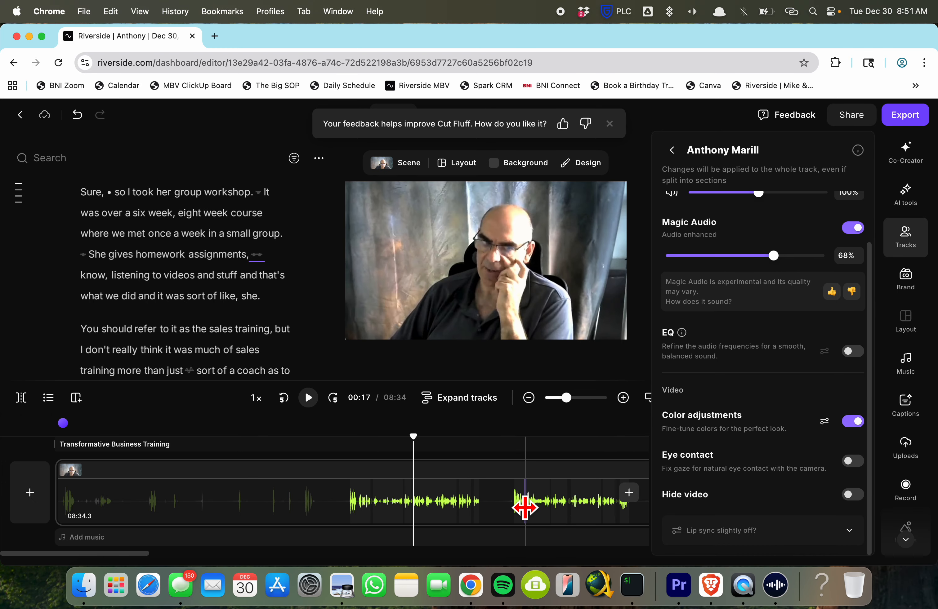
scroll(509, 503, right, 5)
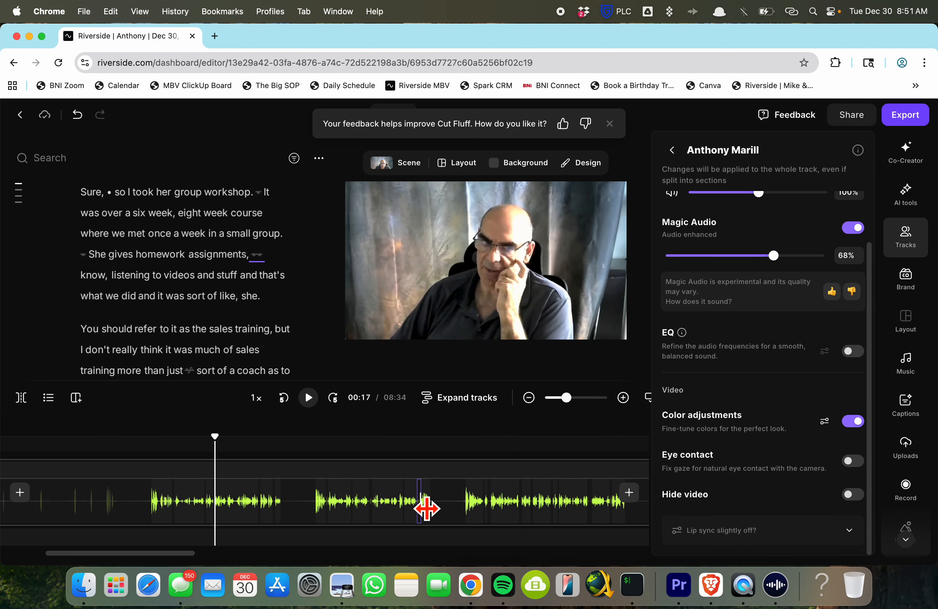
click(362, 519)
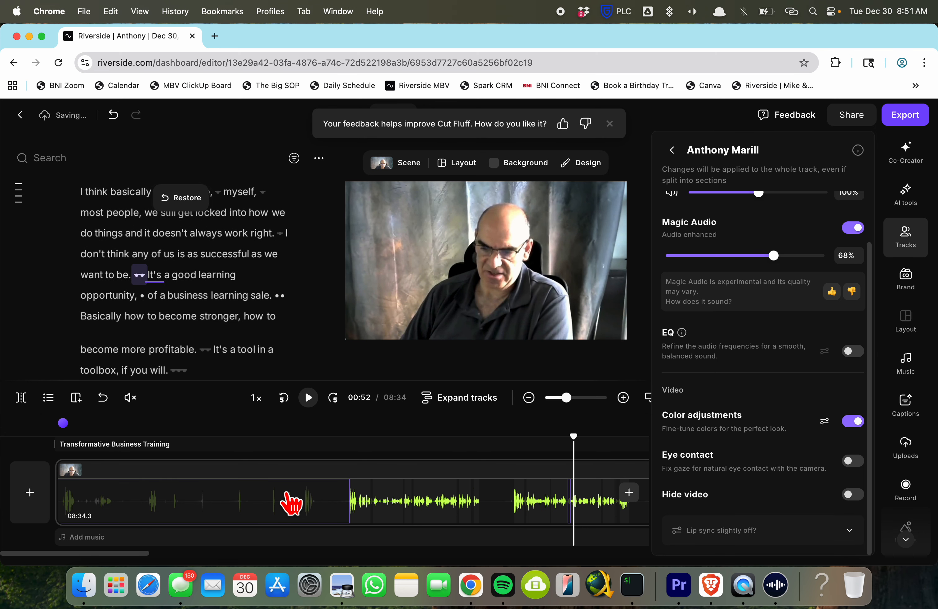
click(905, 239)
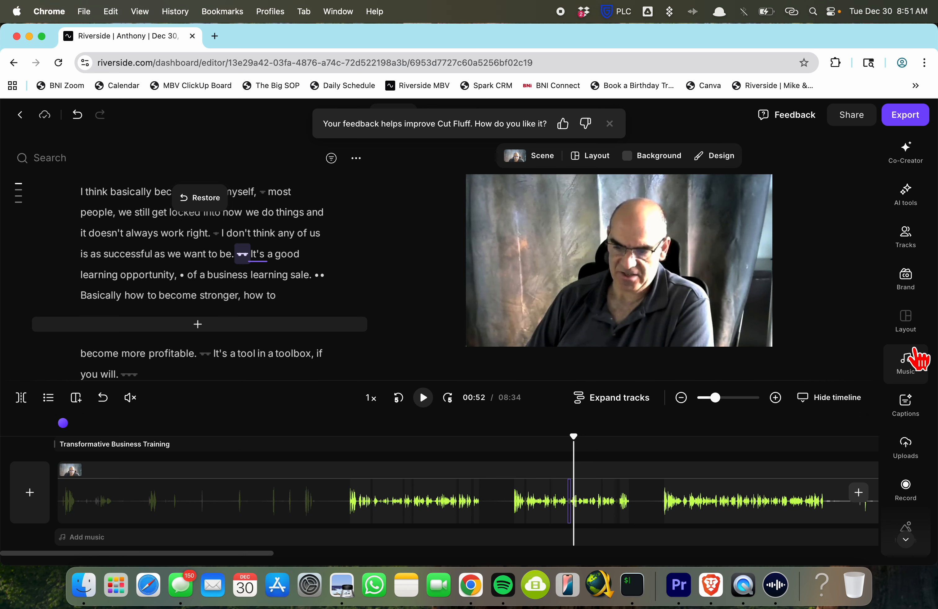
- Review the brand design options, including the intro formats and the captions settings, without applying any of them
click(905, 277)
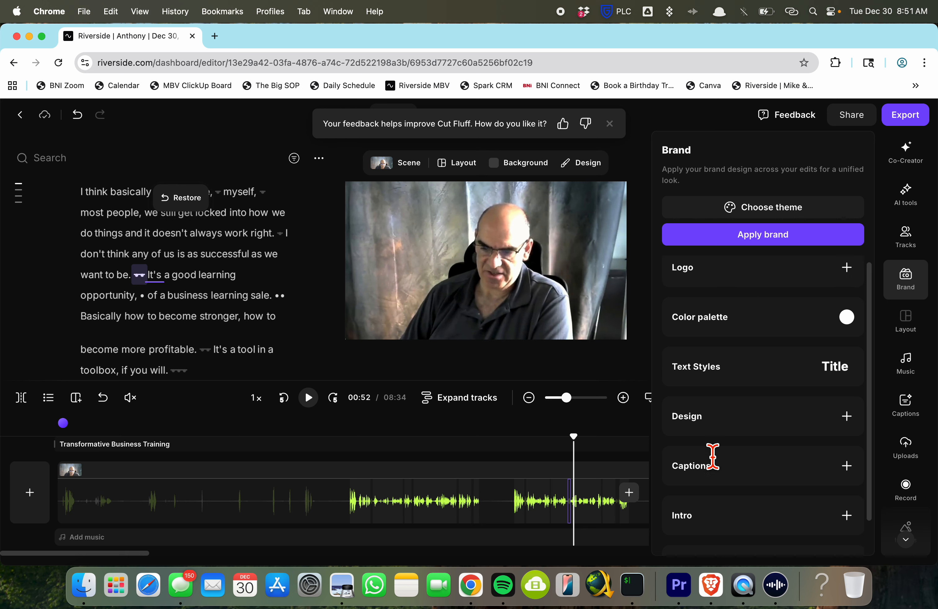
scroll(695, 507, down, 2)
scroll(716, 501, up, 2)
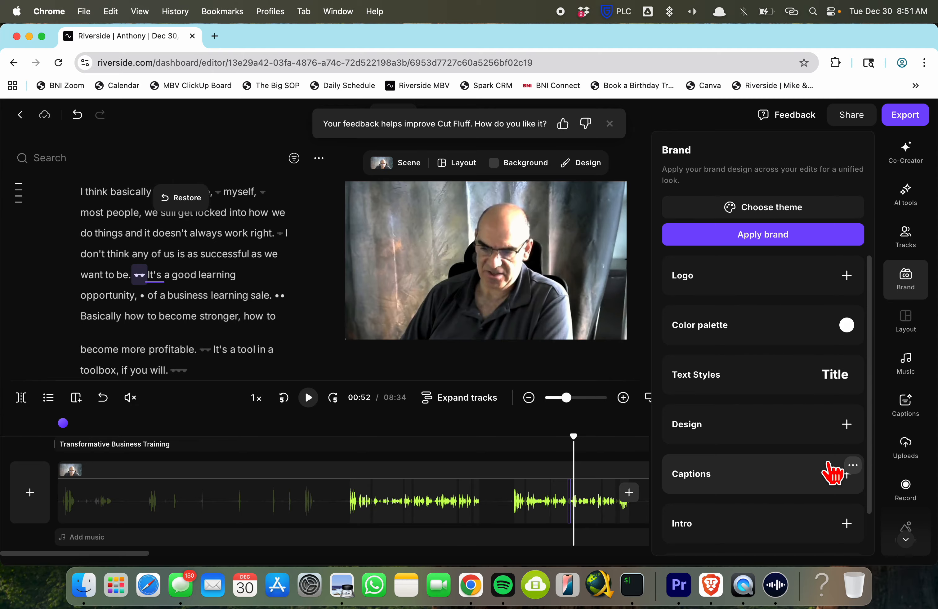
scroll(758, 451, down, 2)
click(775, 494)
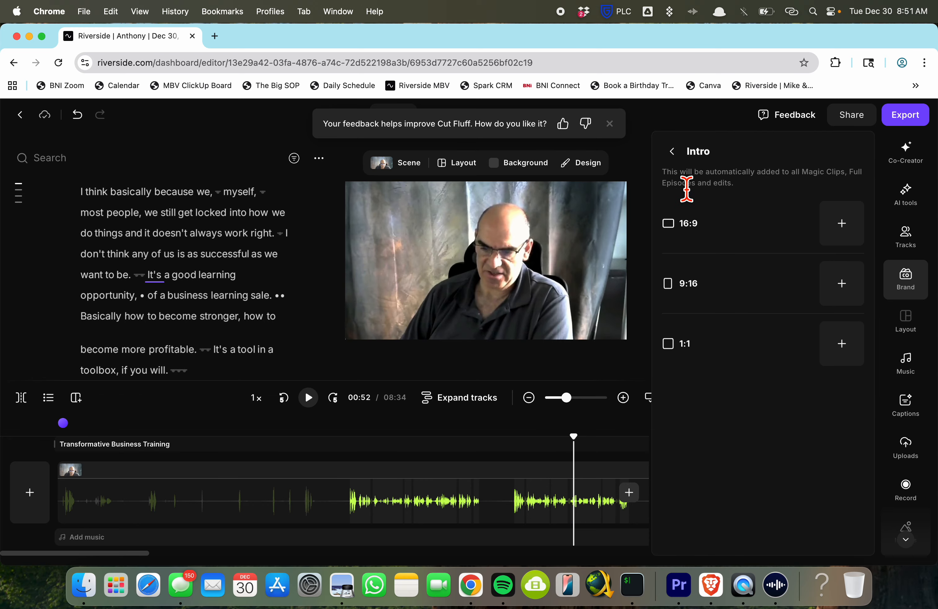
click(673, 151)
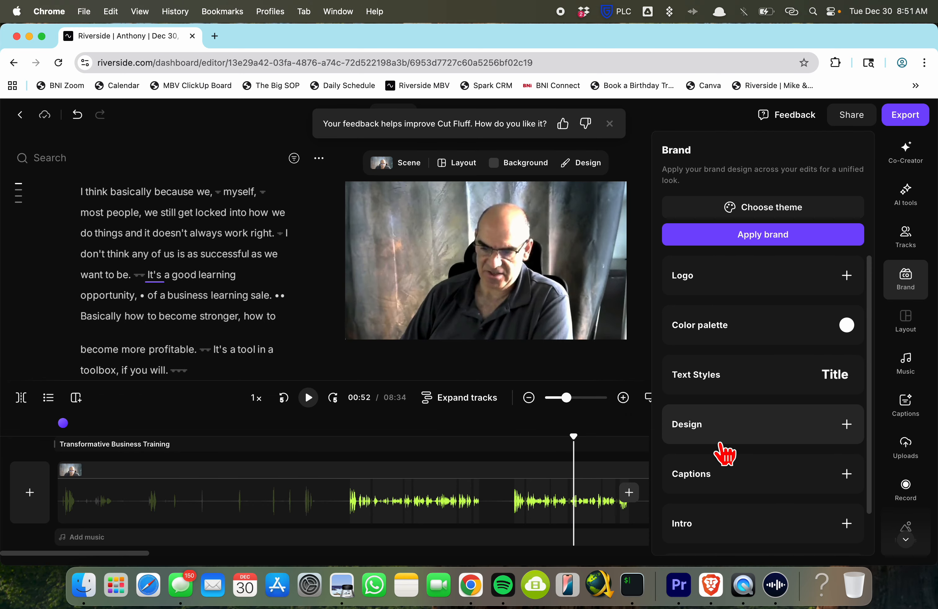
scroll(739, 454, down, 2)
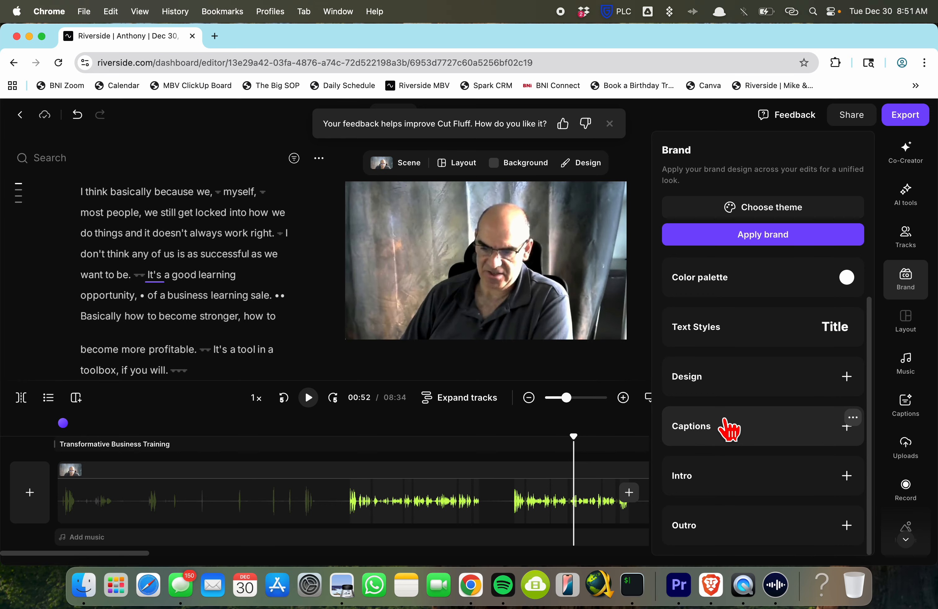
click(751, 431)
click(672, 152)
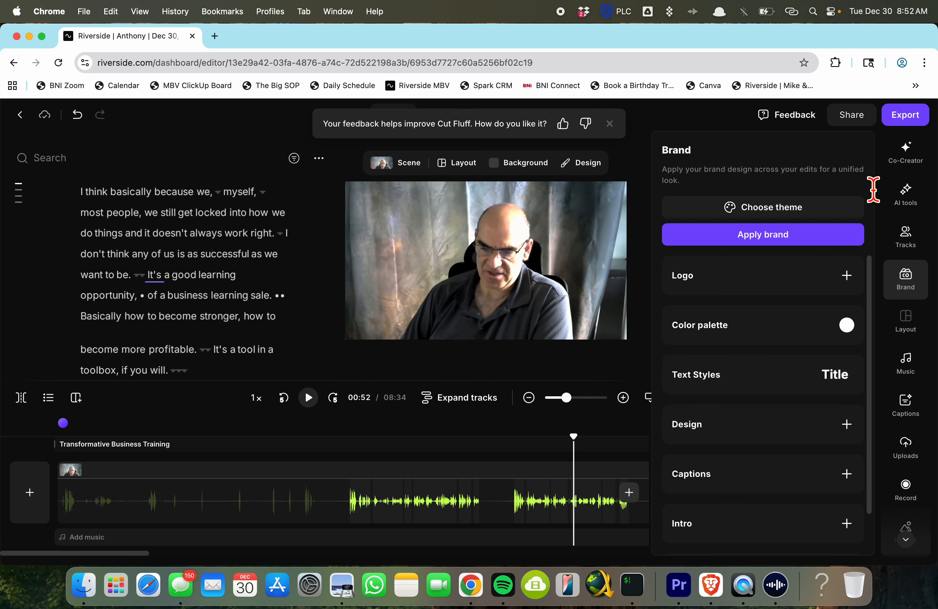
- Open the export options, try 2160p 4K video quality and return it to 1080p HD, and dismiss the Cut Fluff feedback request
click(904, 115)
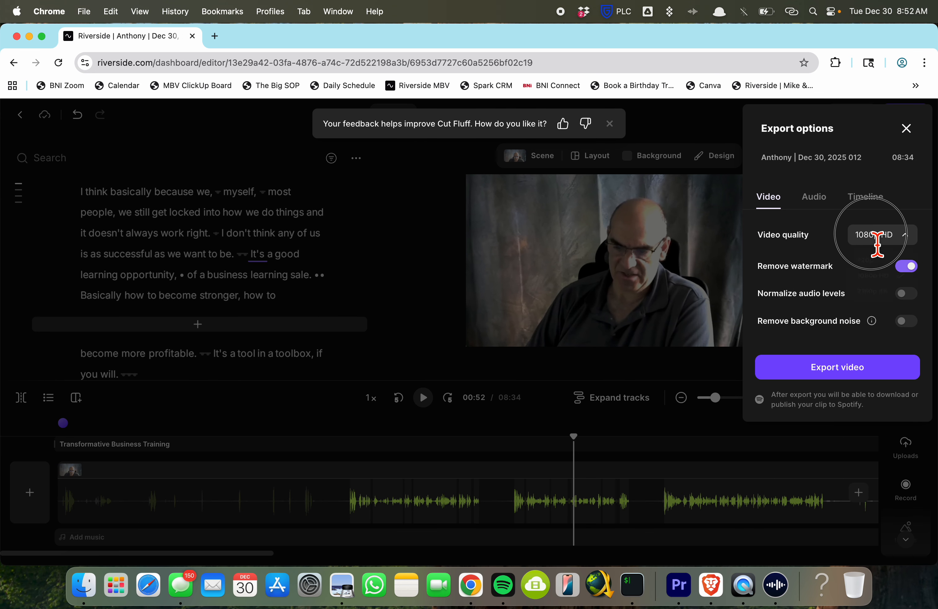
click(875, 237)
click(865, 312)
click(872, 237)
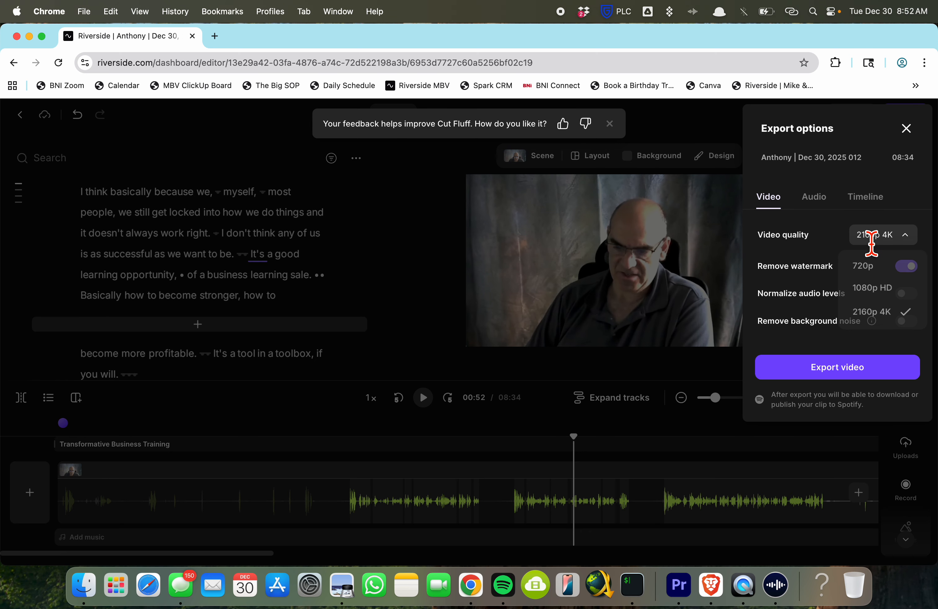
click(868, 289)
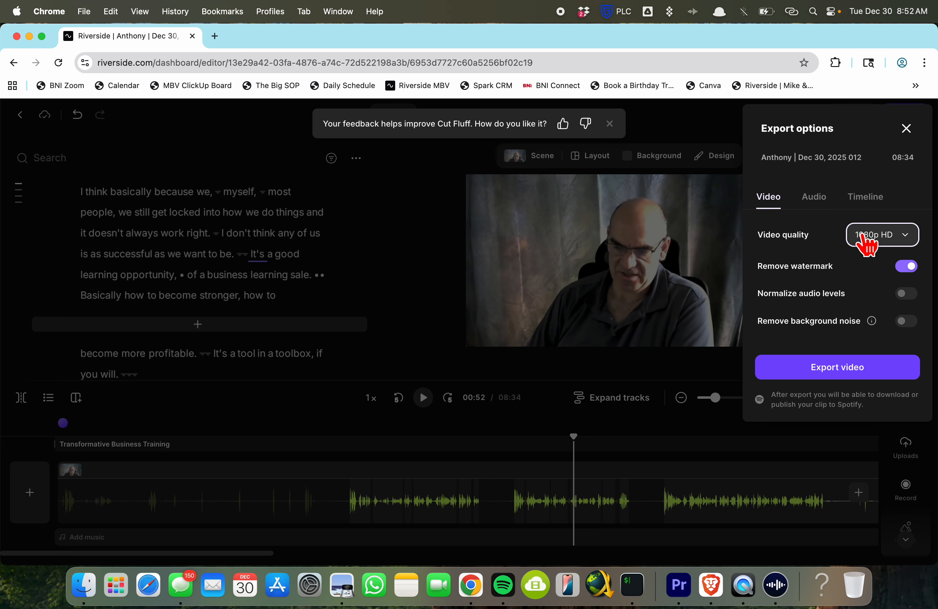
mouse_move(908, 306)
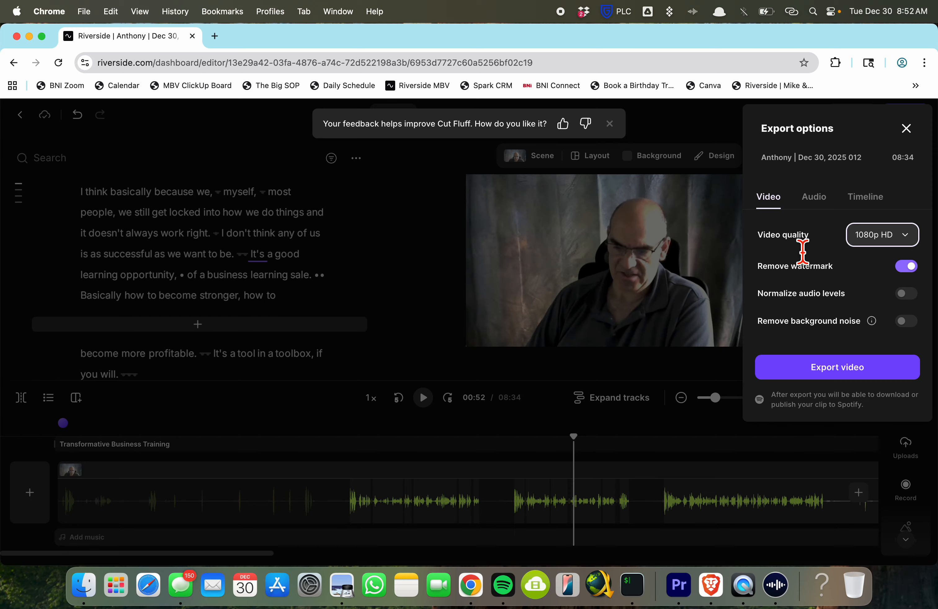
click(609, 123)
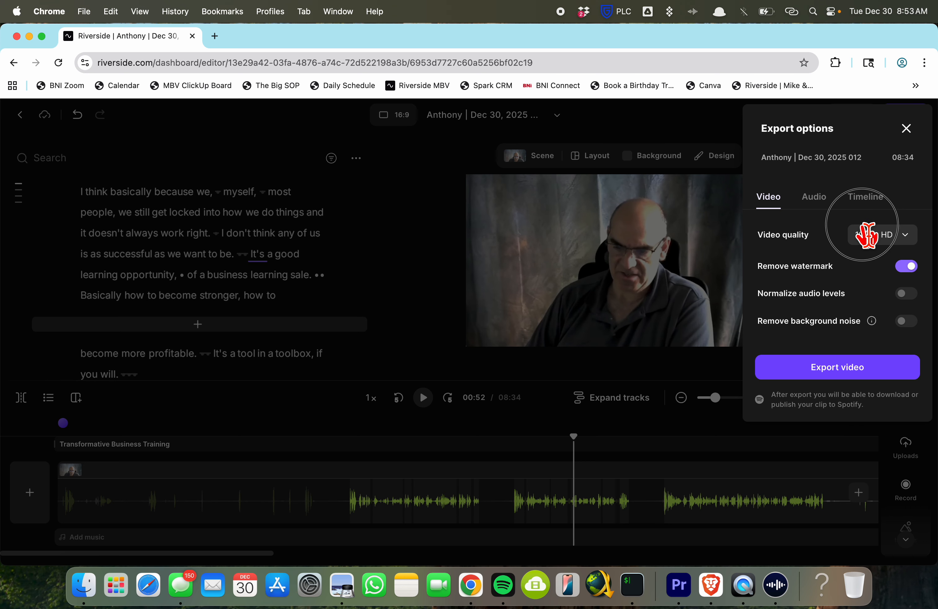
- Check the video quality choices again and review the audio-only export options
click(871, 234)
click(819, 214)
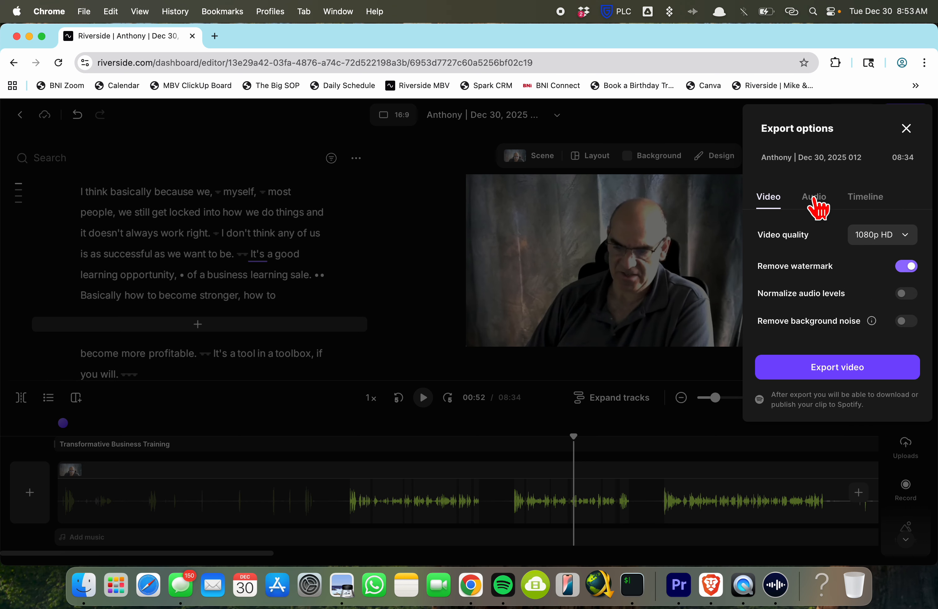
click(817, 202)
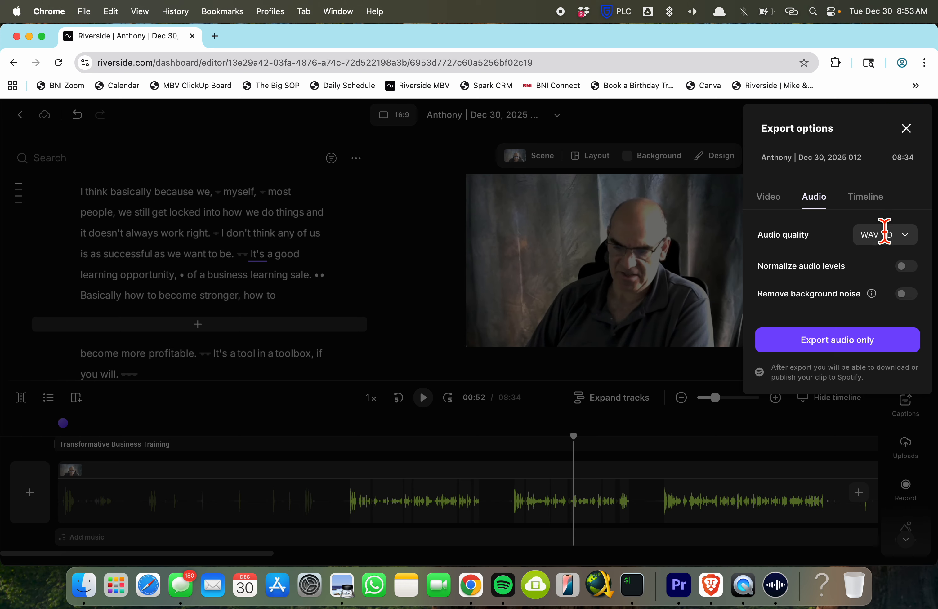
- Export the timeline in Premiere Pro format with comments, markers and chapters excluded
click(866, 203)
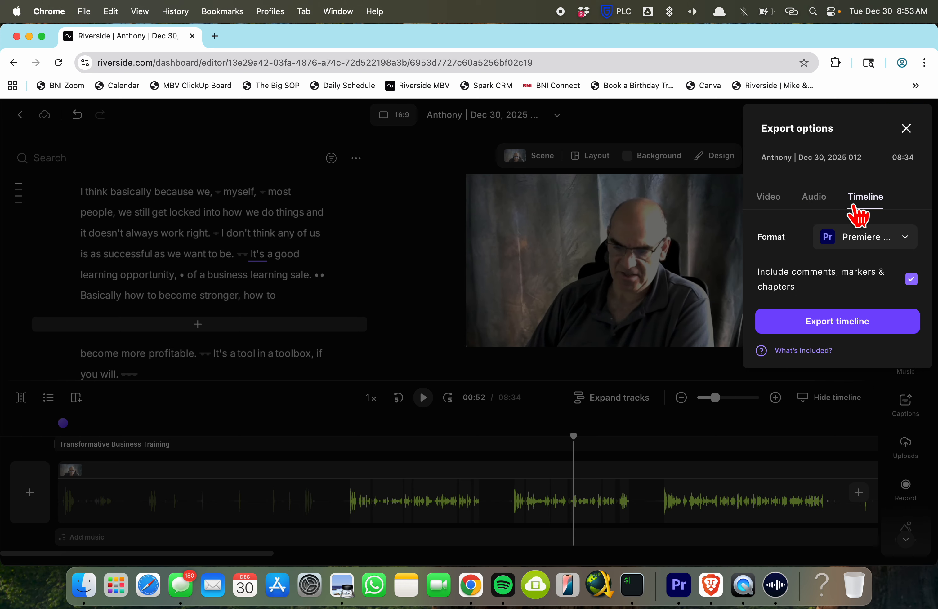
click(850, 239)
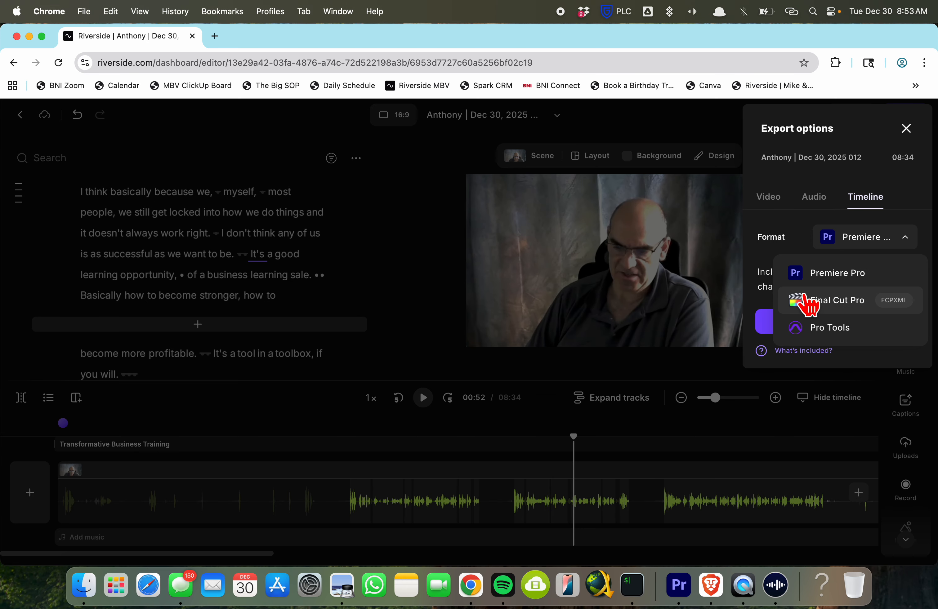
click(810, 273)
click(911, 280)
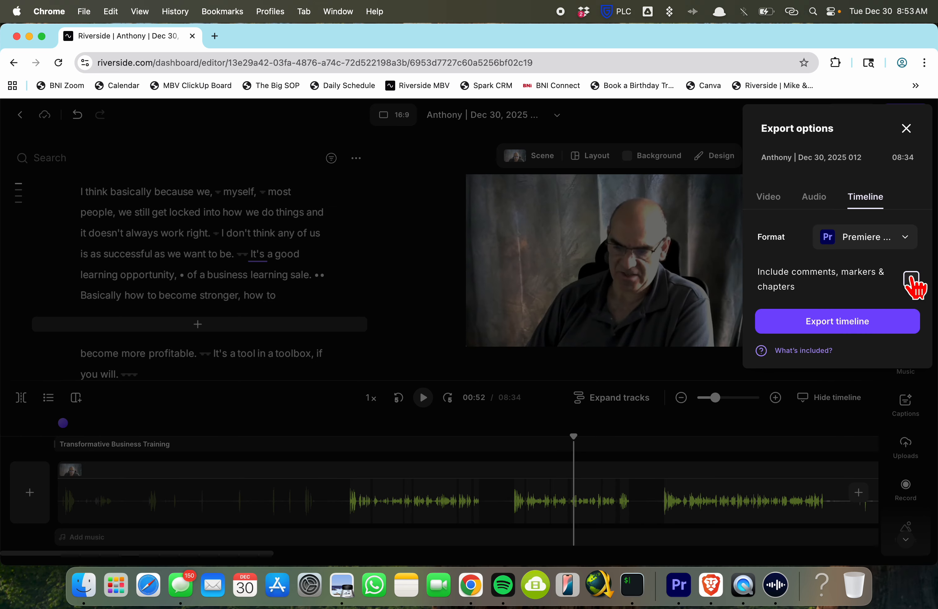
click(845, 236)
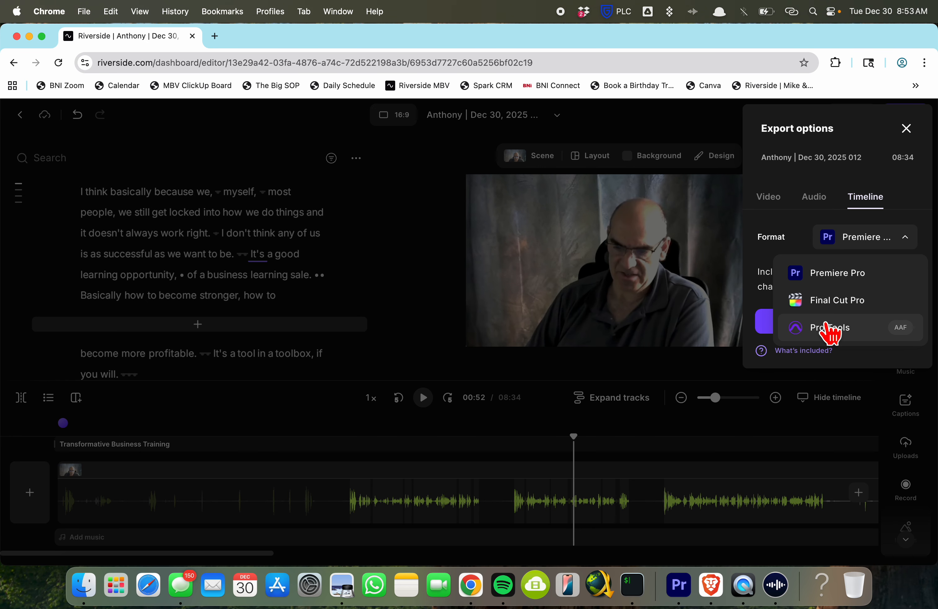
click(803, 237)
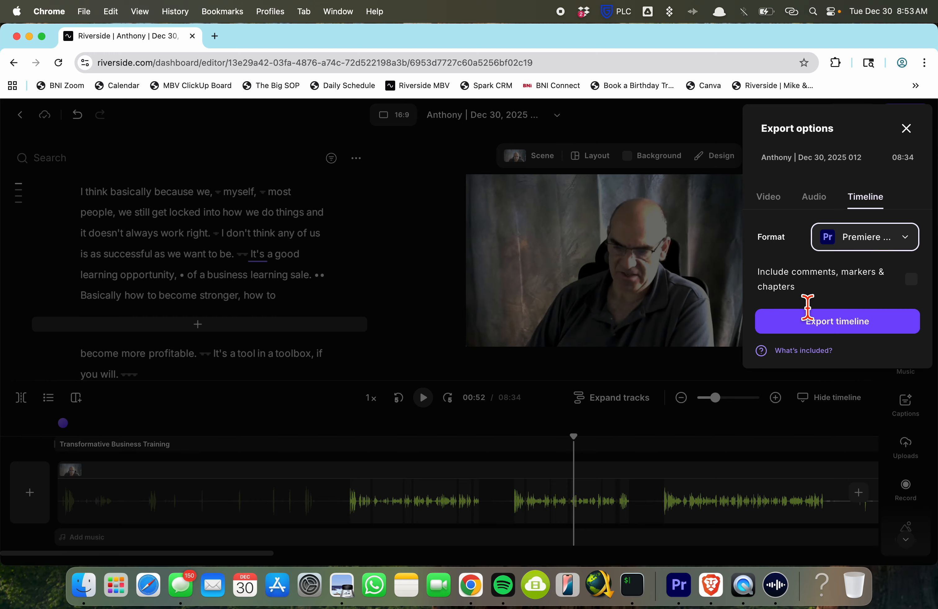
click(807, 321)
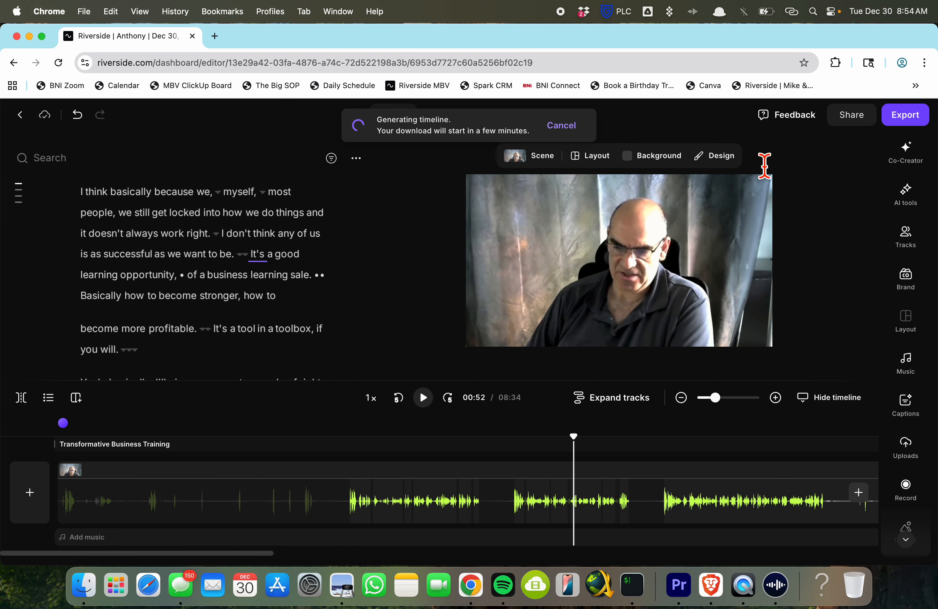
- Export the edit as a 1080p HD video with the watermark removed, and choose to keep editing
click(905, 119)
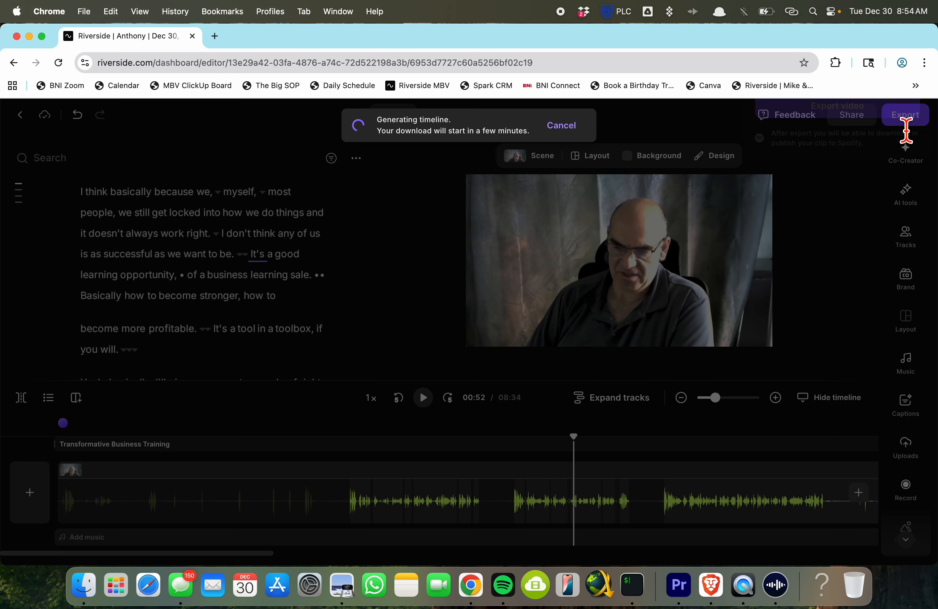
click(860, 238)
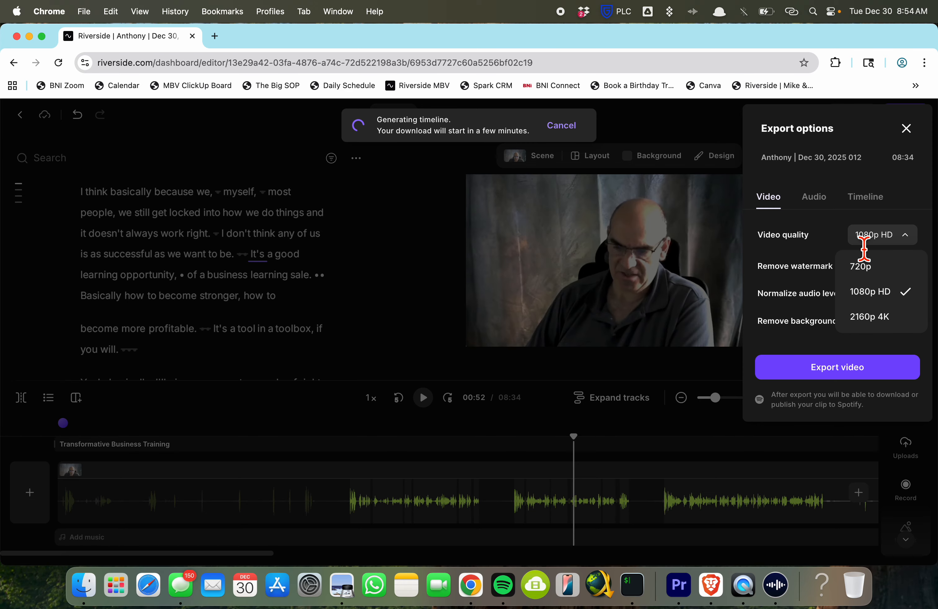
click(875, 236)
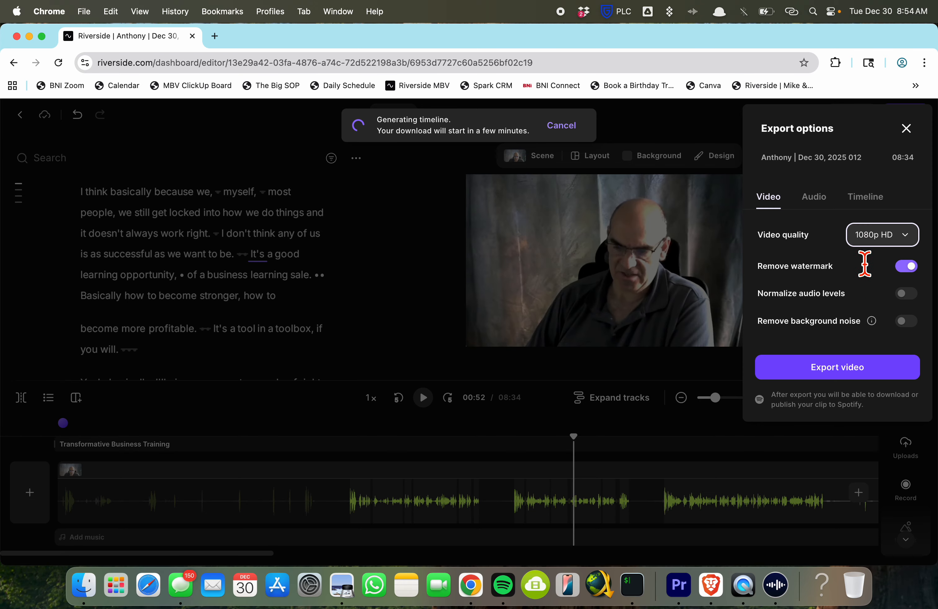
click(792, 378)
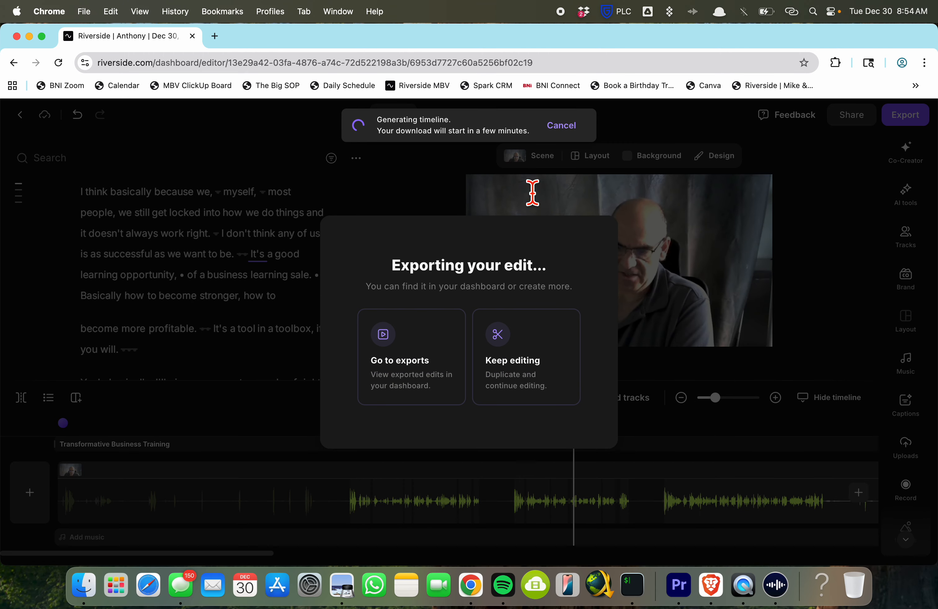
click(526, 369)
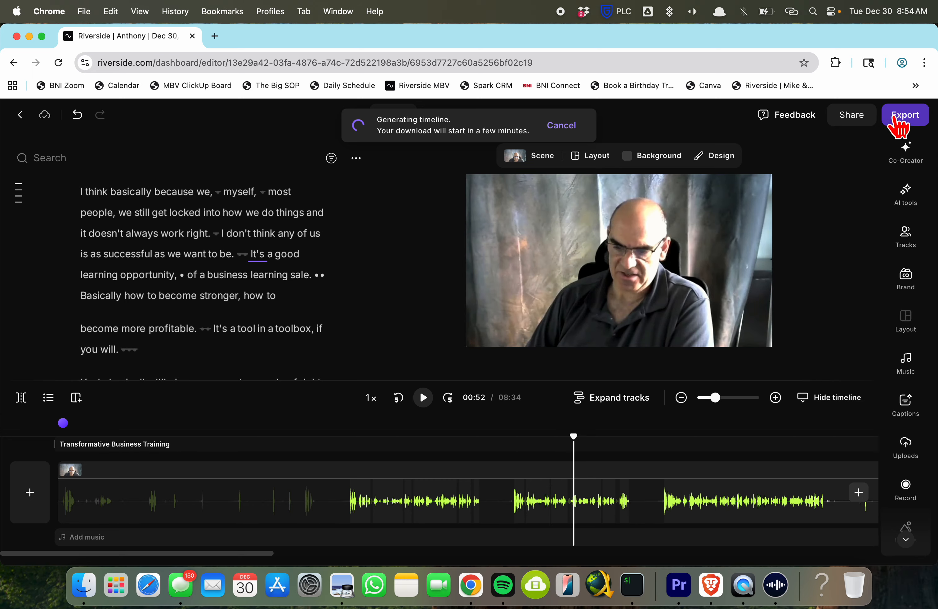
- Export the edit again as a video in 2160p 4K quality
click(904, 116)
click(876, 240)
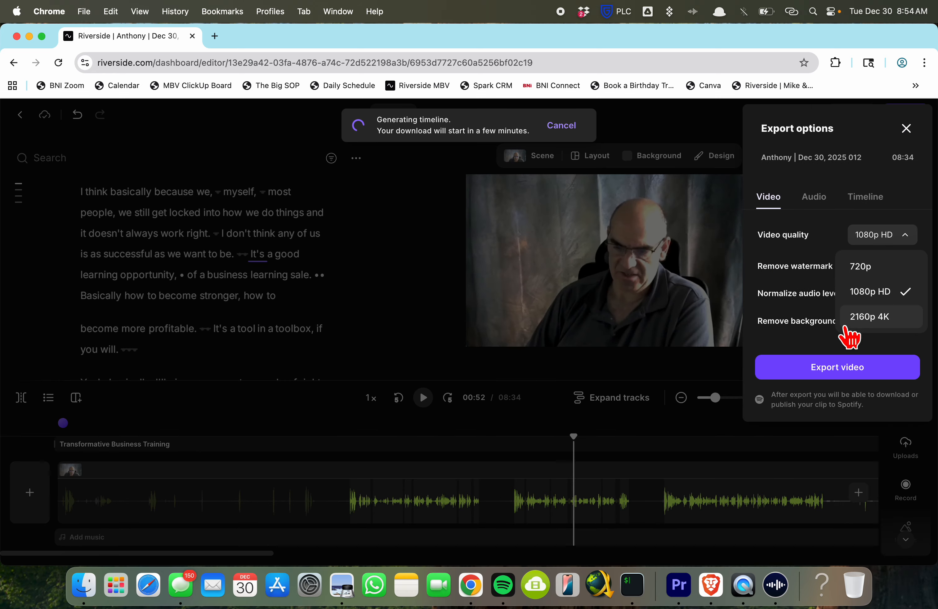
click(849, 319)
click(793, 370)
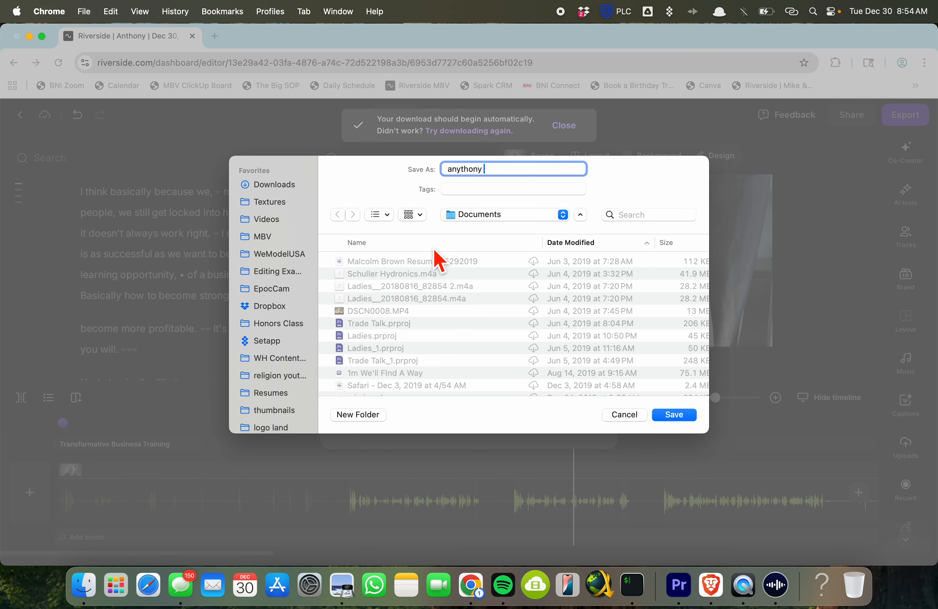
- Name the timeline download with the speaker's surname and save it in the Videos folder
key(BackSpace)
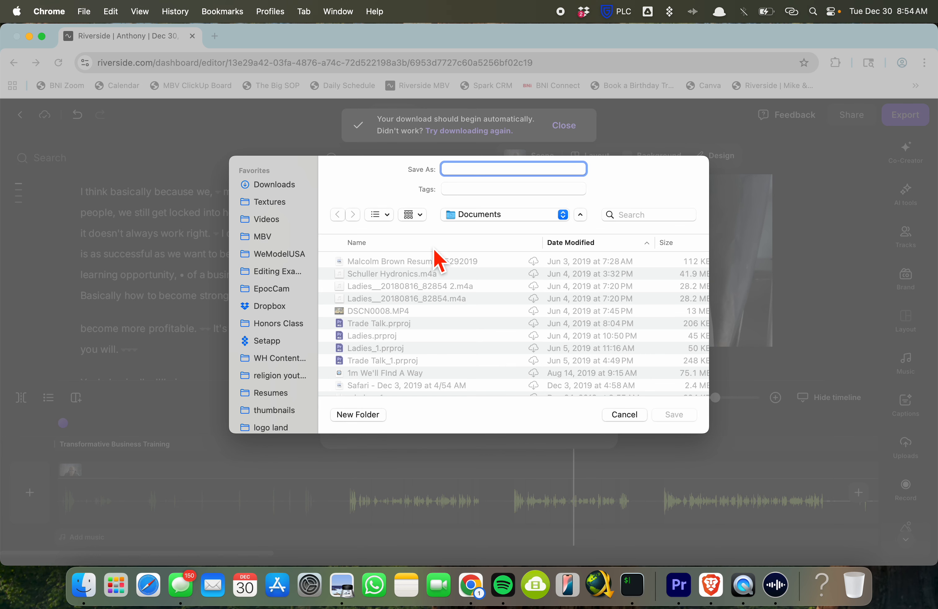
text(mar)
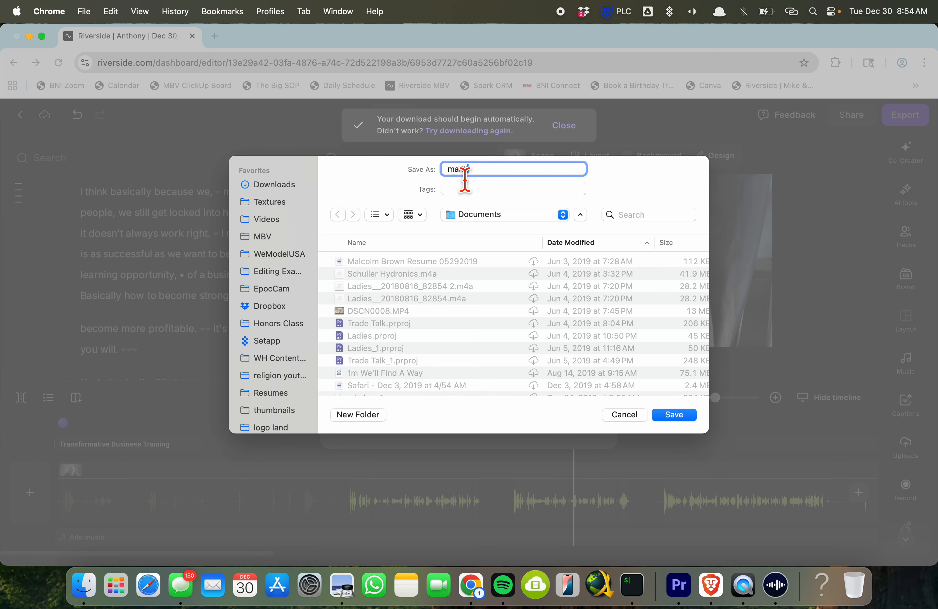
click(459, 169)
text(rrill)
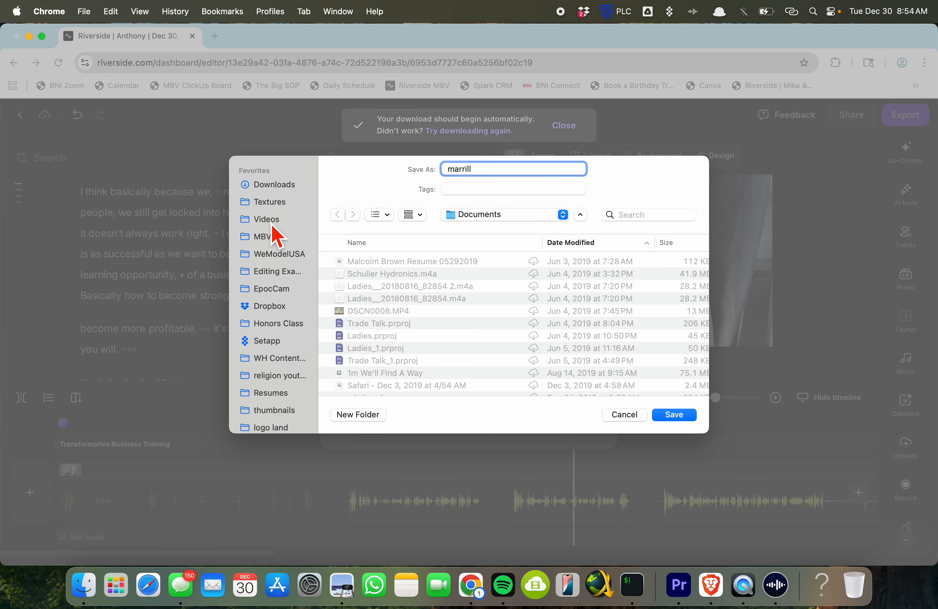
click(273, 221)
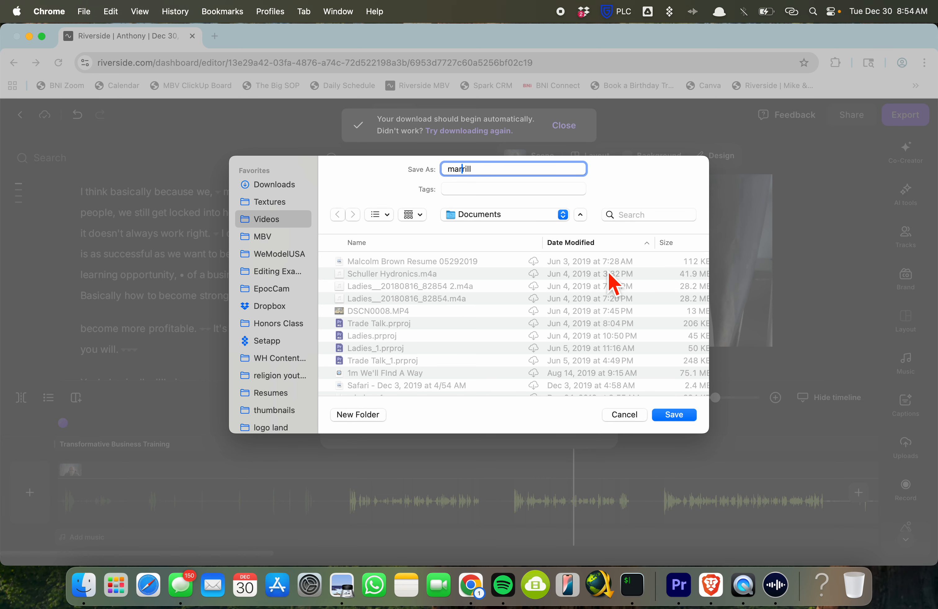
click(674, 415)
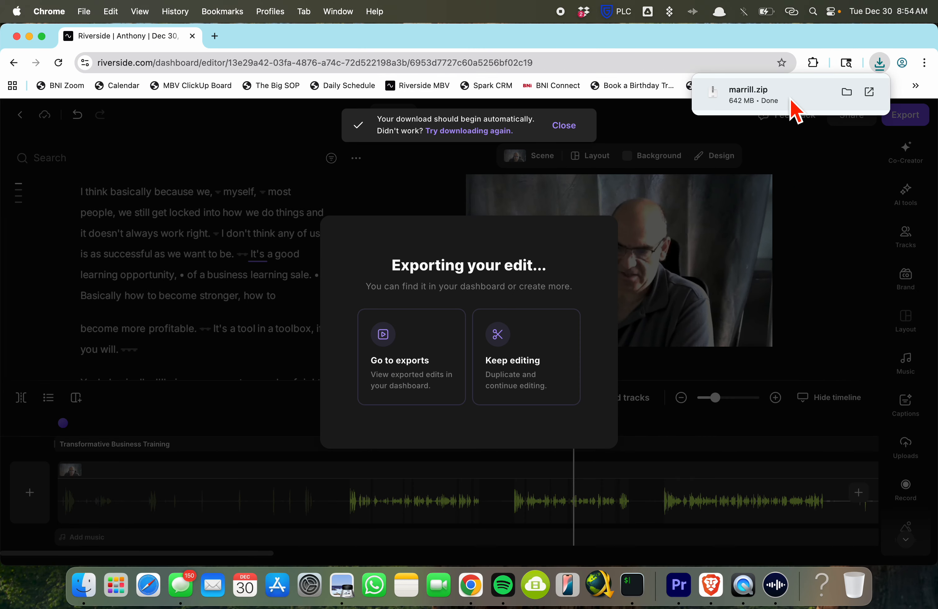
- Extract the downloaded timeline archive, then switch to Premiere Pro and show the project's event bin
click(739, 105)
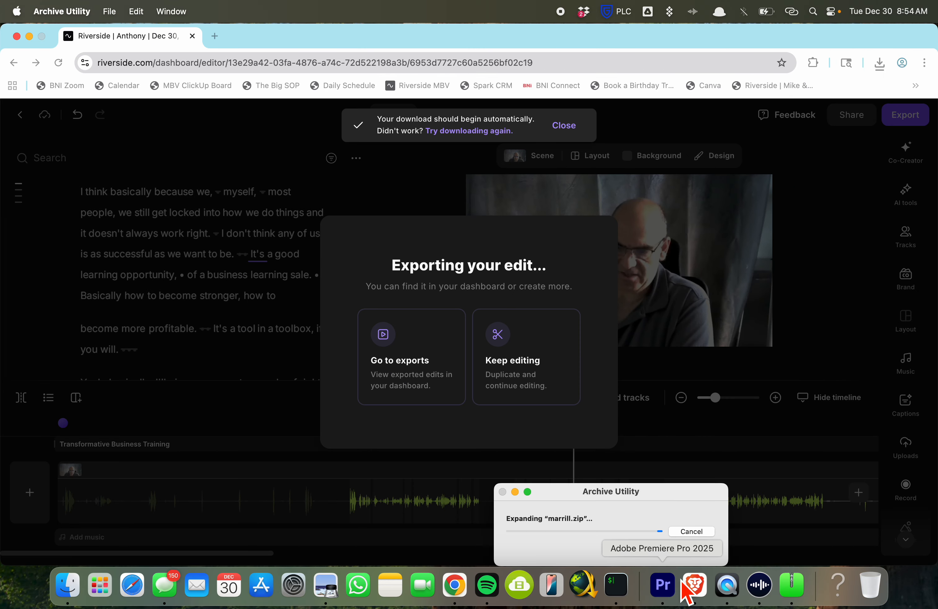
click(663, 586)
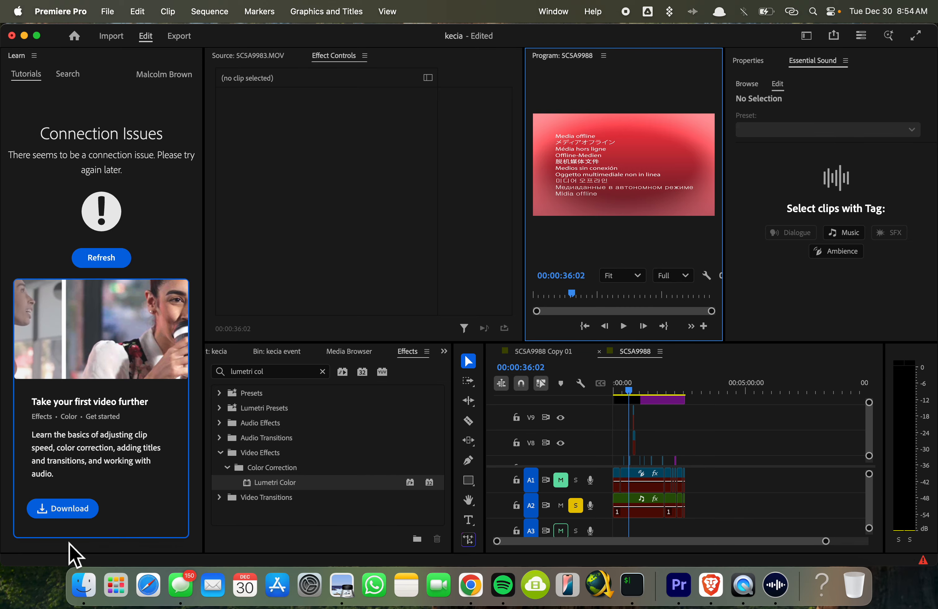
click(291, 352)
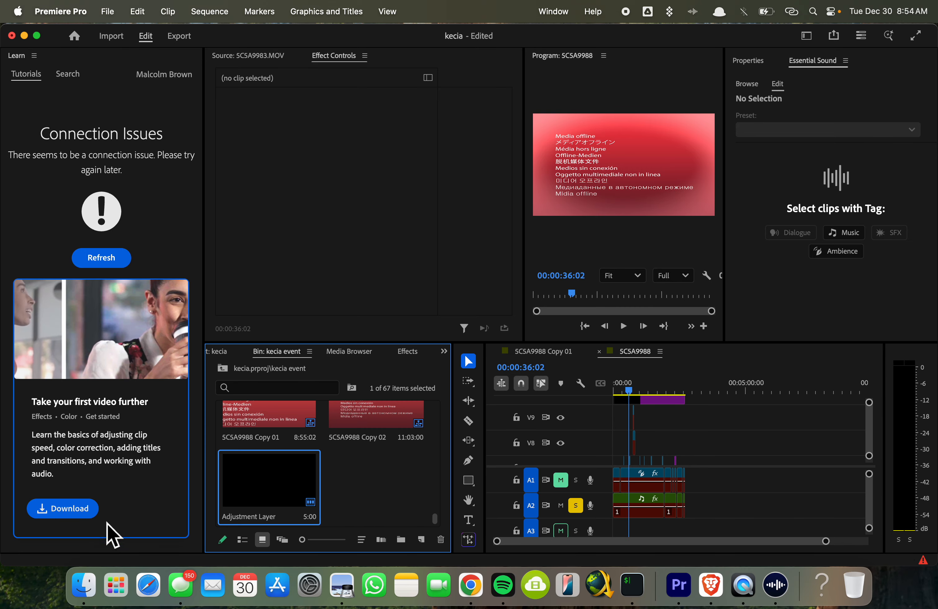
- Switch to Finder and sort the Videos folder by date modified, newest first, to find the extracted timeline folder
click(81, 589)
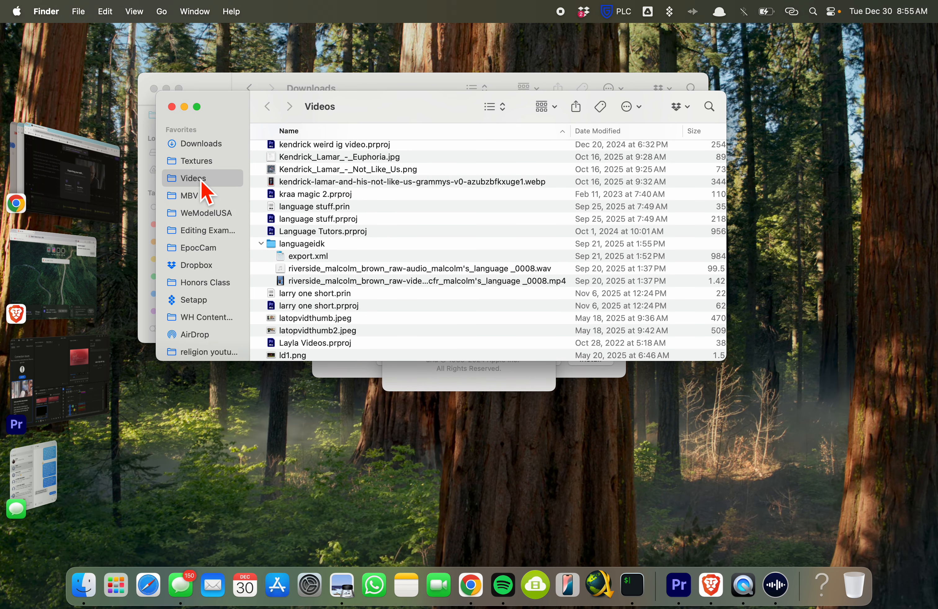
scroll(475, 178, up, 20)
click(624, 137)
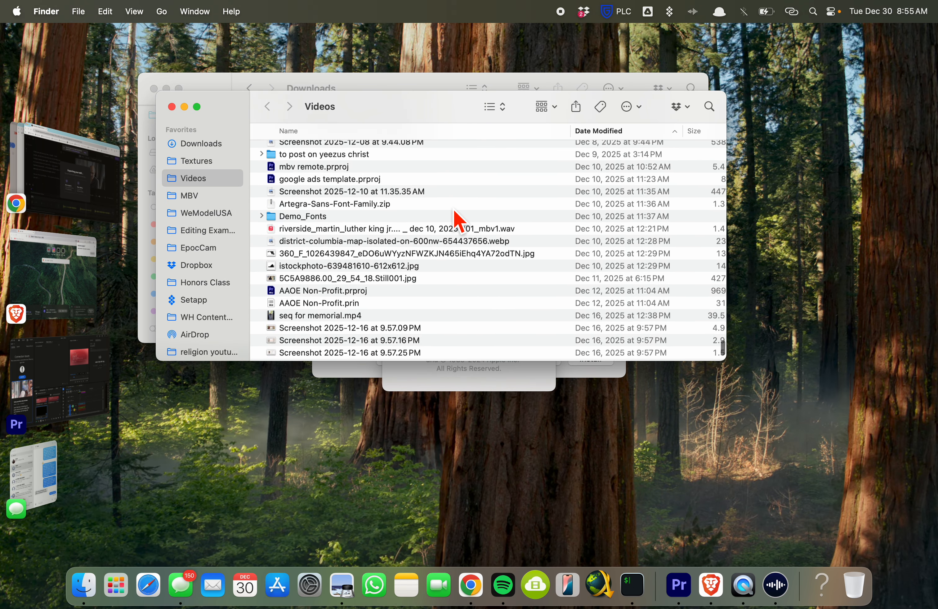
scroll(456, 215, up, 20)
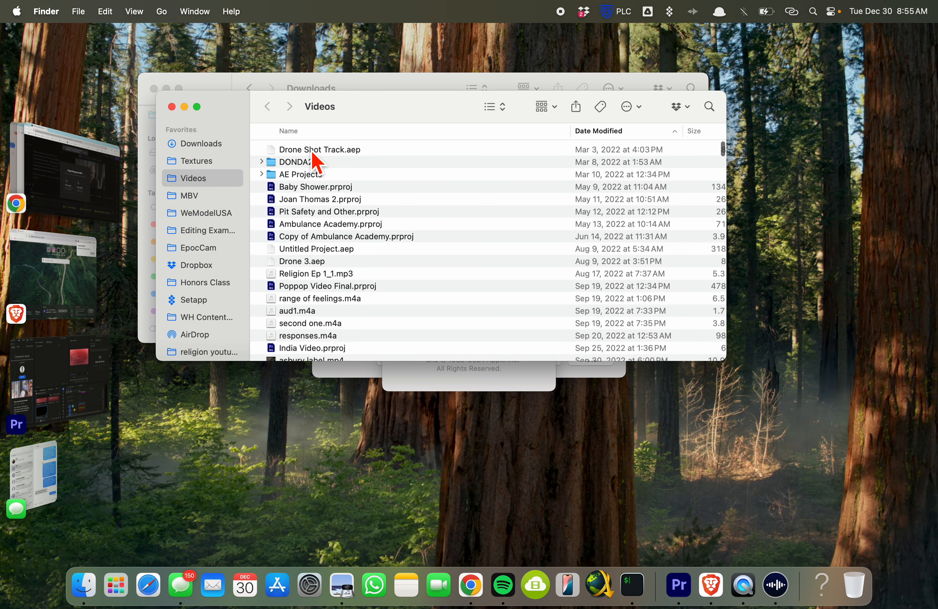
click(609, 132)
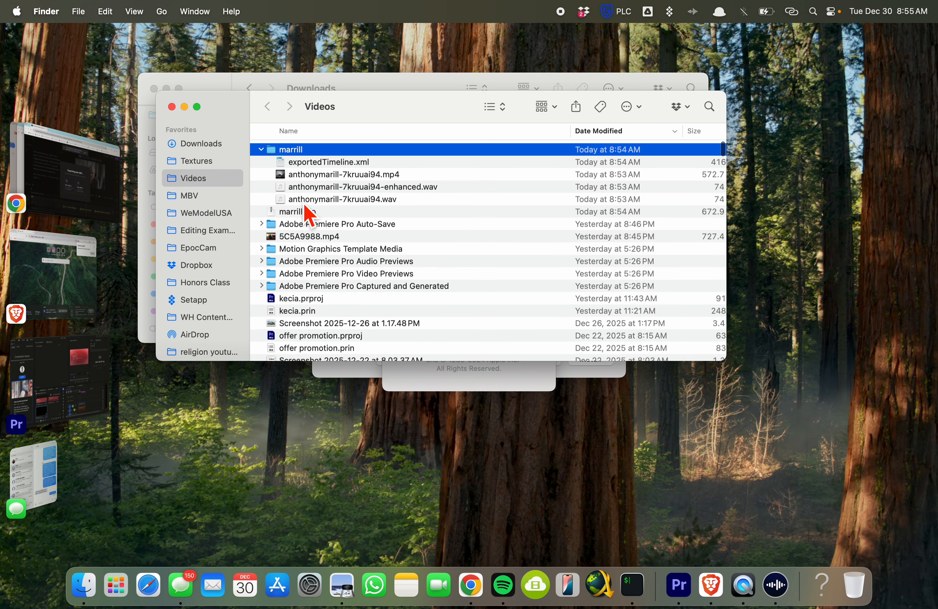
- Import exportedTimeline.xml from the extracted folder into Premiere Pro's event bin and open the Riverside Timeline sequence
click(301, 202)
click(308, 163)
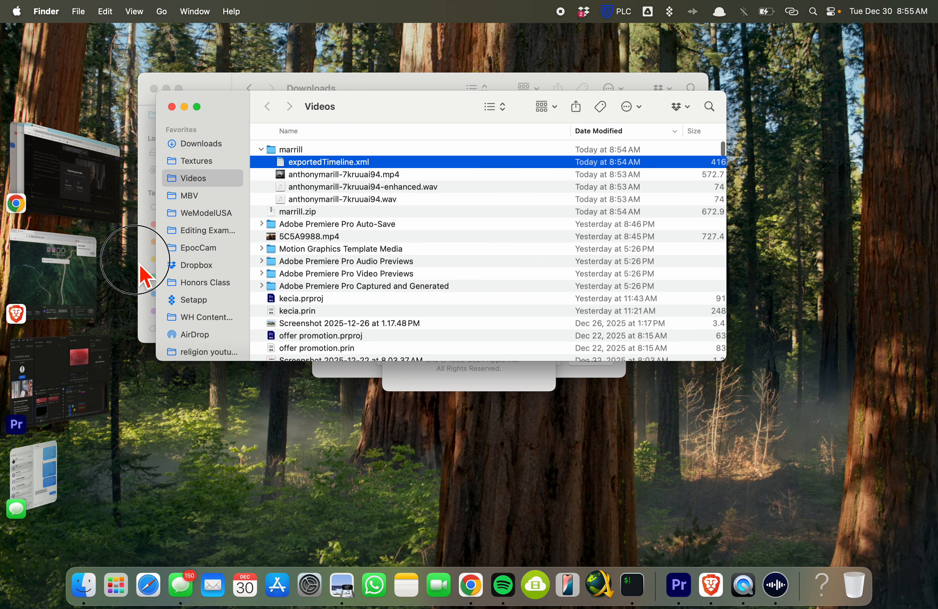
drag(144, 277, 372, 492)
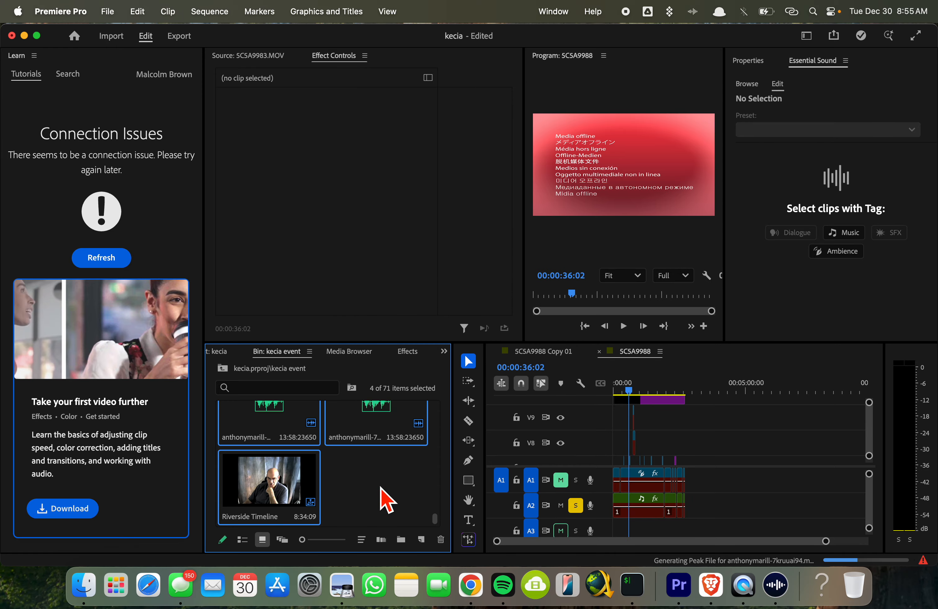
click(386, 474)
double_click(288, 484)
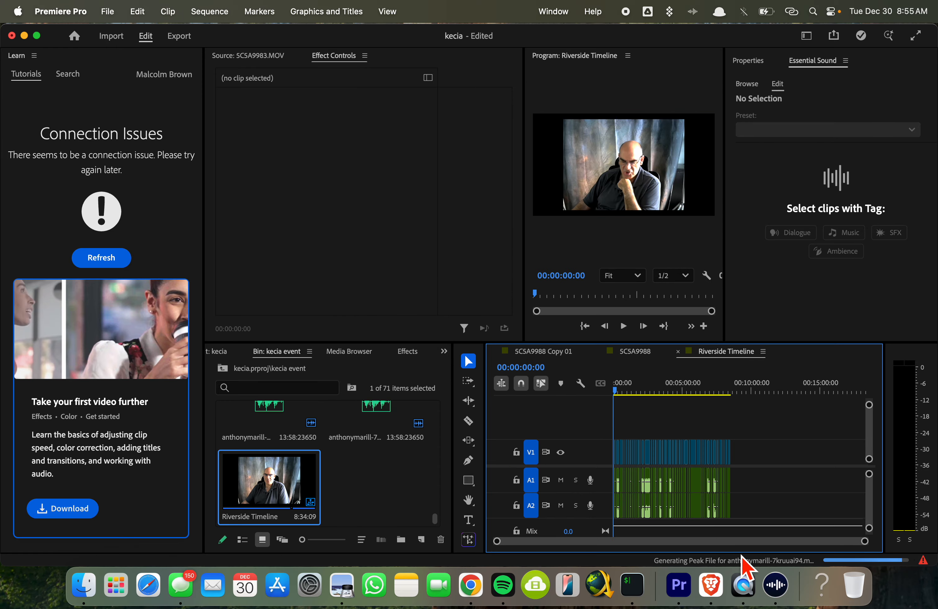
- Switch to Riverside in Chrome, choose to keep editing, and view the edited timeline at a wider scale
click(470, 585)
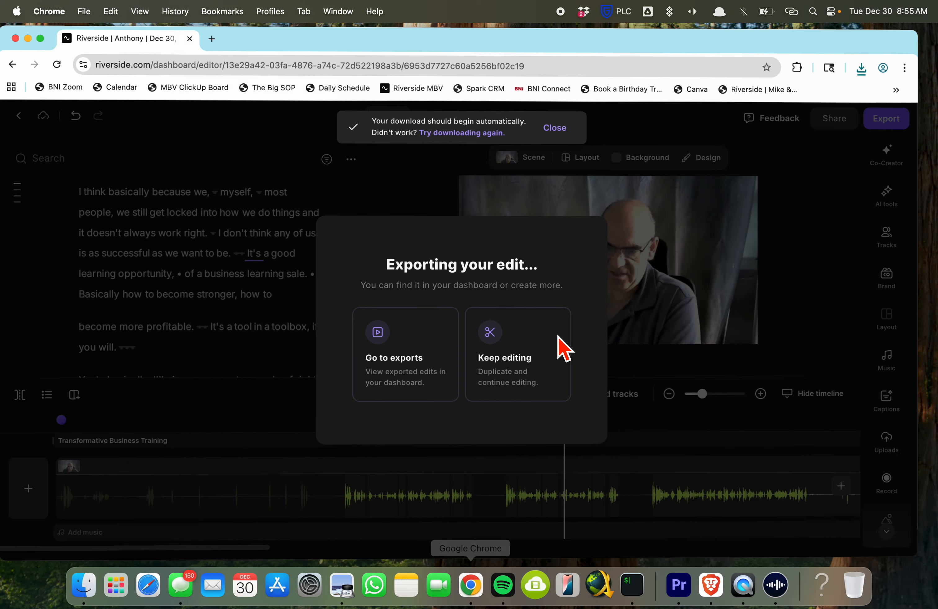
click(553, 363)
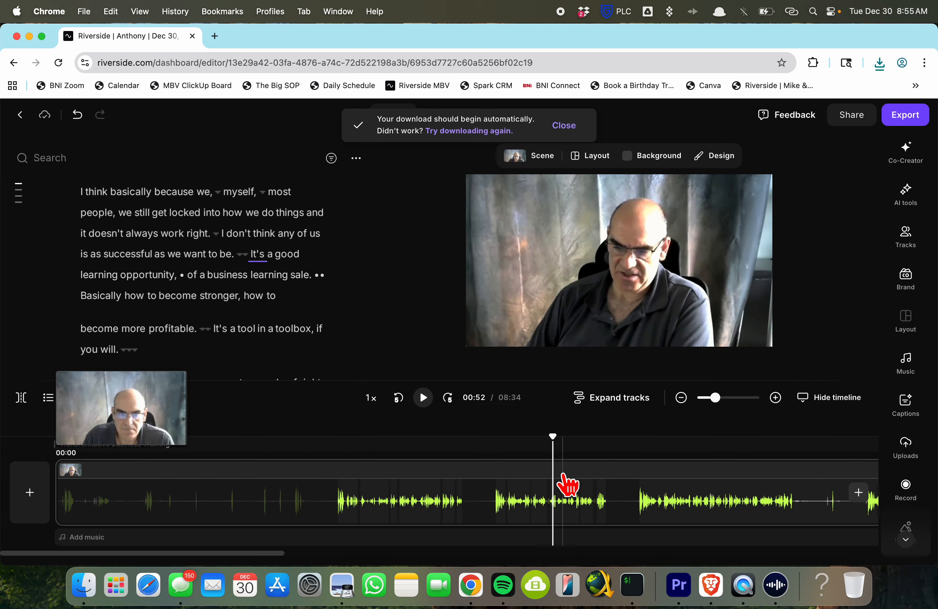
scroll(561, 488, down, 3)
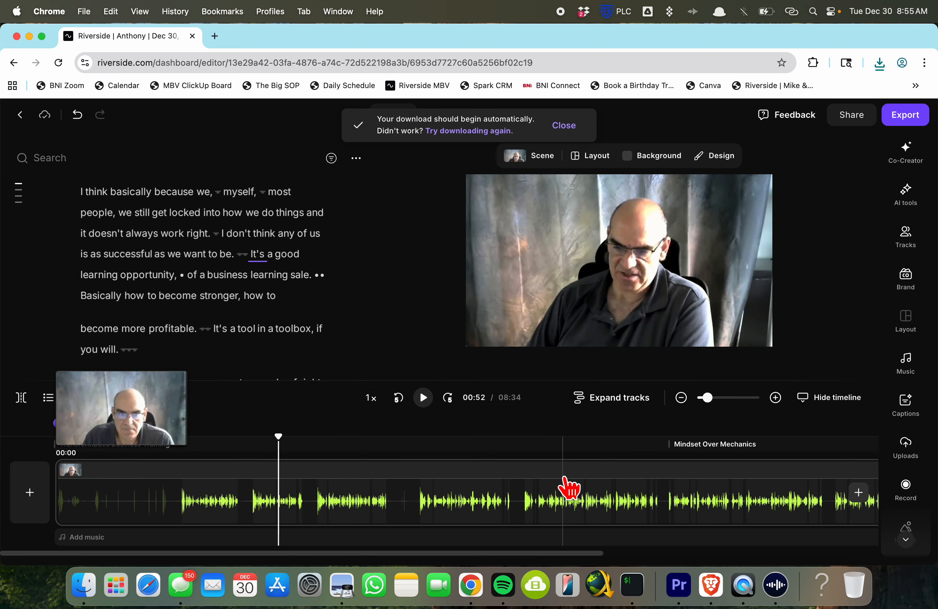
- Switch to Premiere Pro, inspect the opening clips of the Riverside Timeline, and place the playhead in the audio gap at 00:00:33:09
click(679, 585)
scroll(681, 456, up, 5)
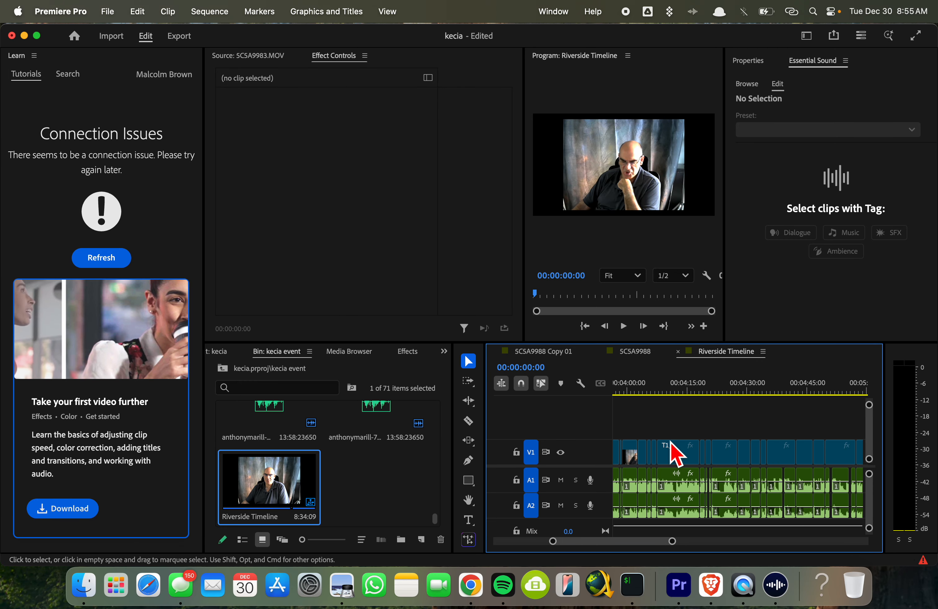
scroll(612, 455, up, 8)
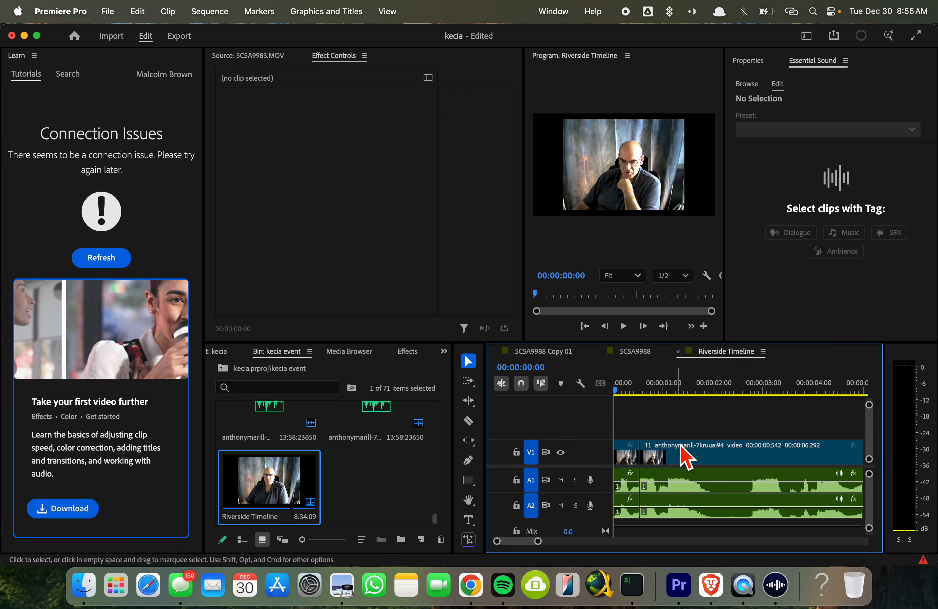
scroll(746, 433, down, 2)
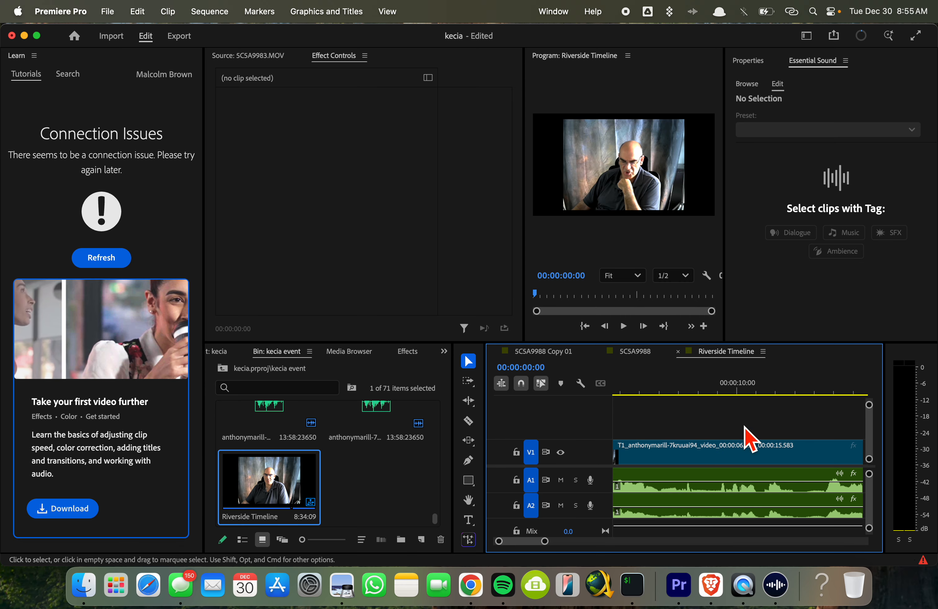
scroll(764, 449, down, 6)
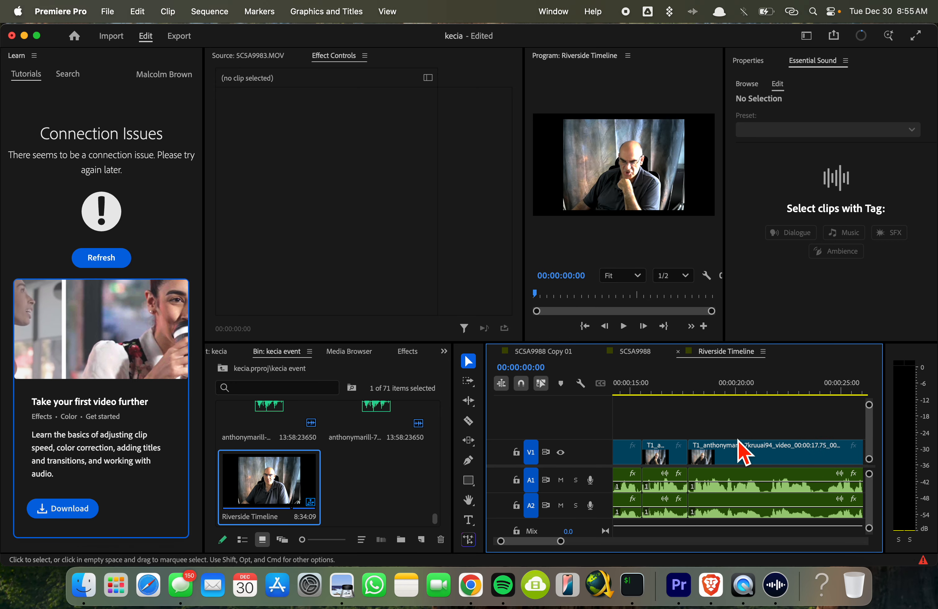
scroll(724, 452, up, 5)
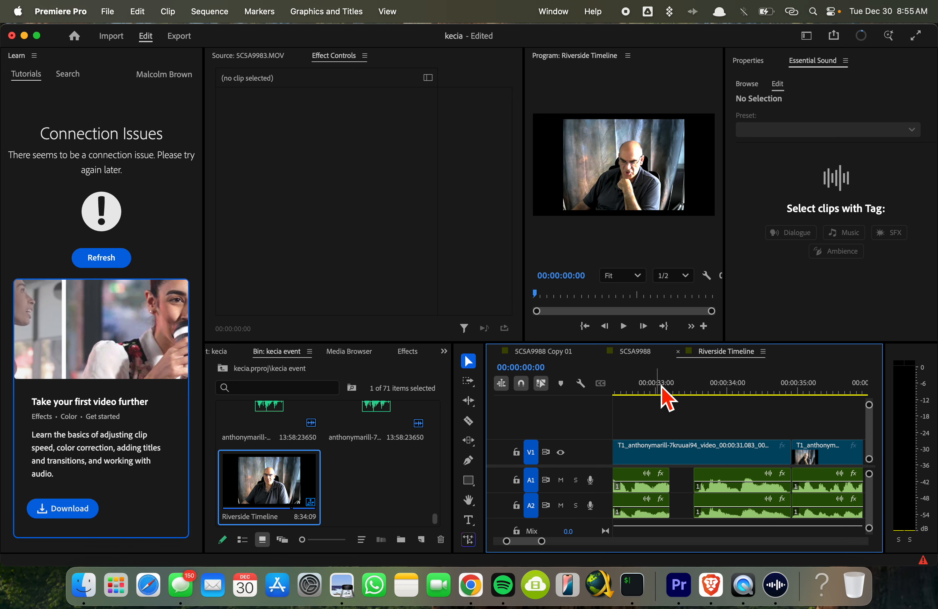
click(674, 378)
mouse_move(684, 389)
mouse_down()
mouse_move(722, 388)
mouse_move(680, 391)
mouse_up()
- Inspect the following cuts in the Riverside Timeline and place the playhead at 00:01:38:09
scroll(686, 402, down, 2)
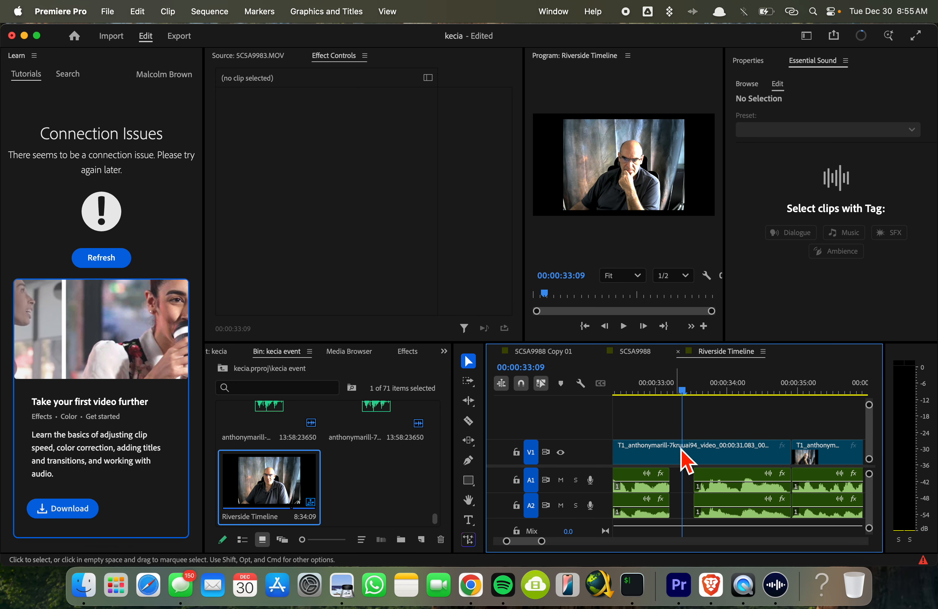
scroll(703, 458, down, 4)
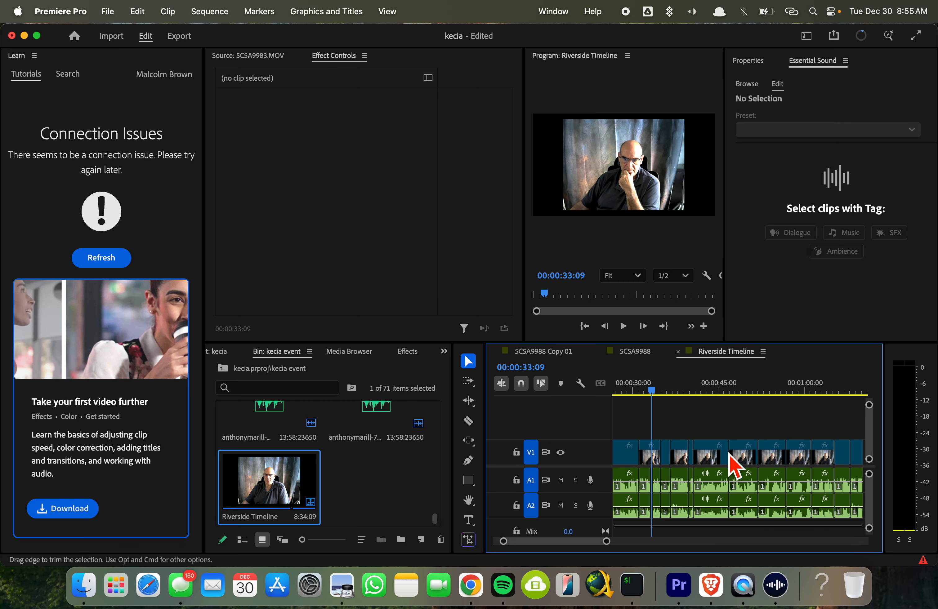
scroll(703, 459, down, 6)
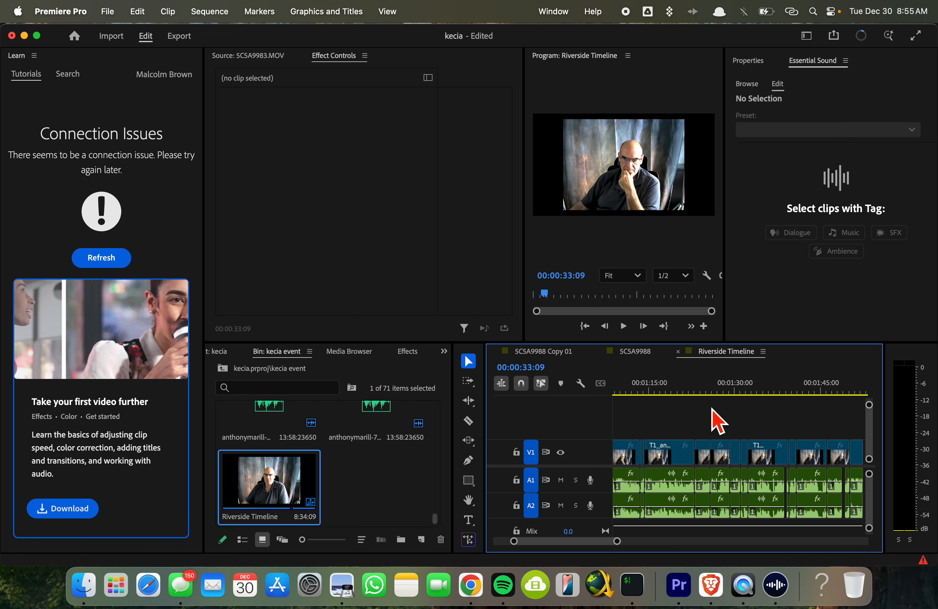
click(788, 385)
scroll(802, 410, up, 4)
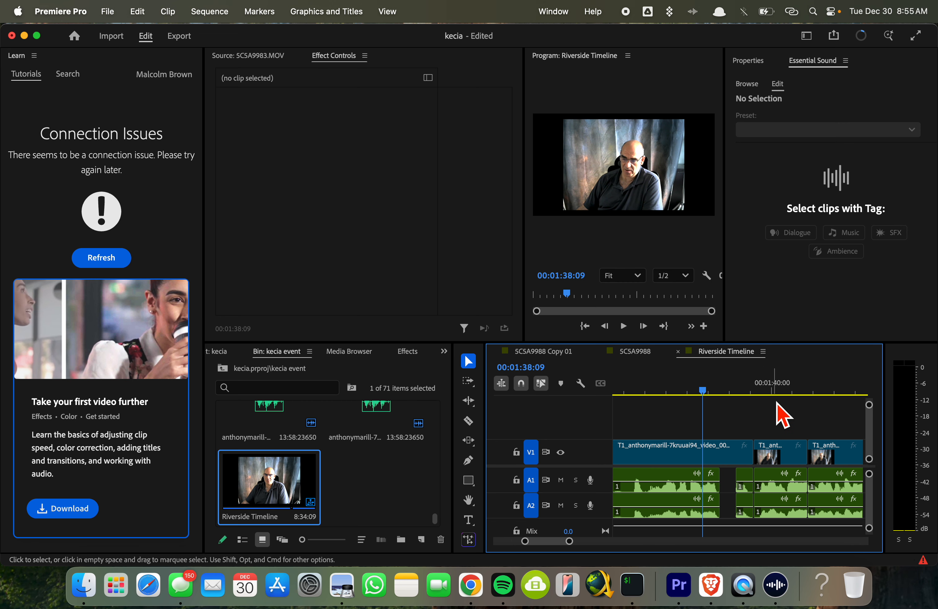
- Examine the clip cuts and audio gaps in the Riverside Timeline from about 1:45 to 4:45
scroll(746, 406, down, 5)
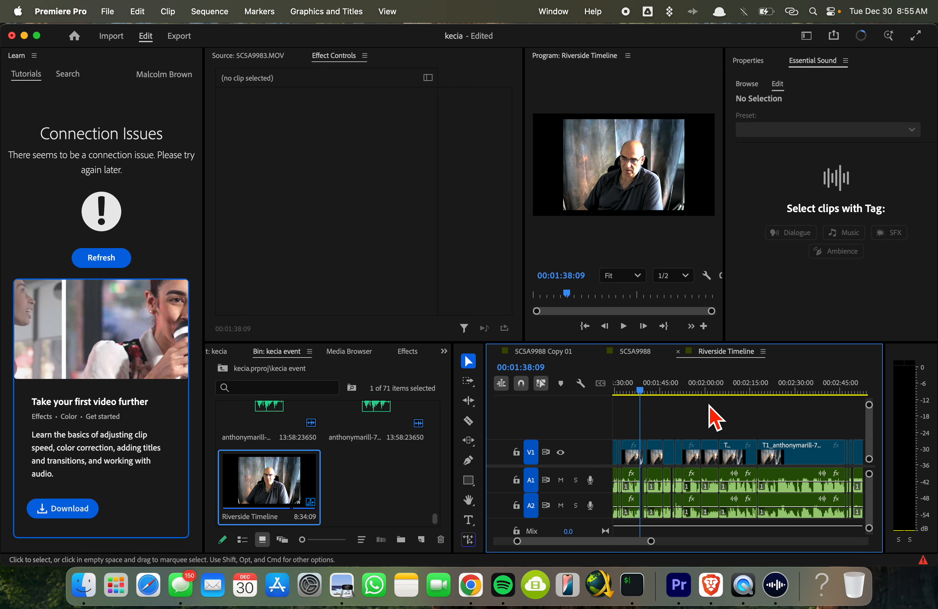
scroll(710, 415, up, 5)
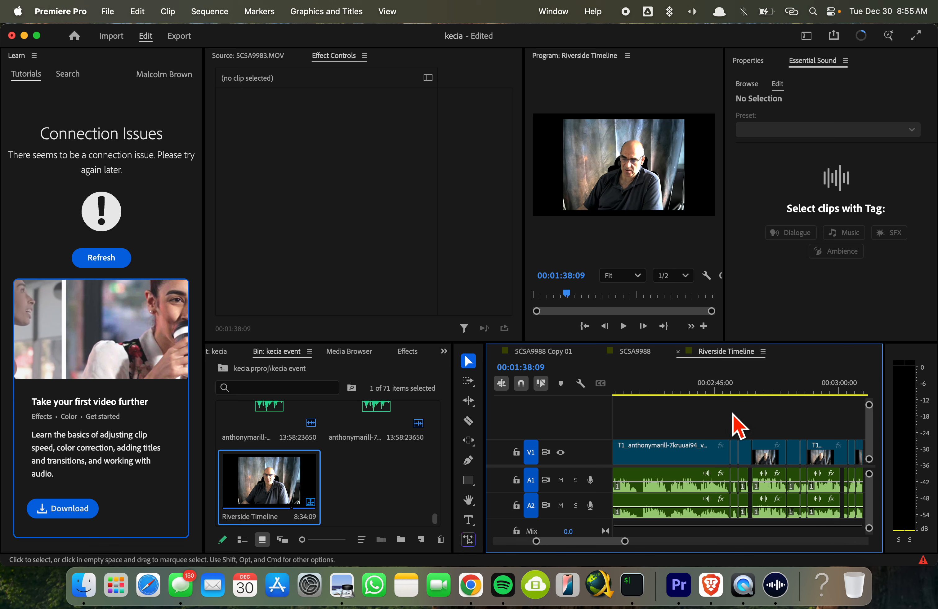
scroll(708, 435, up, 5)
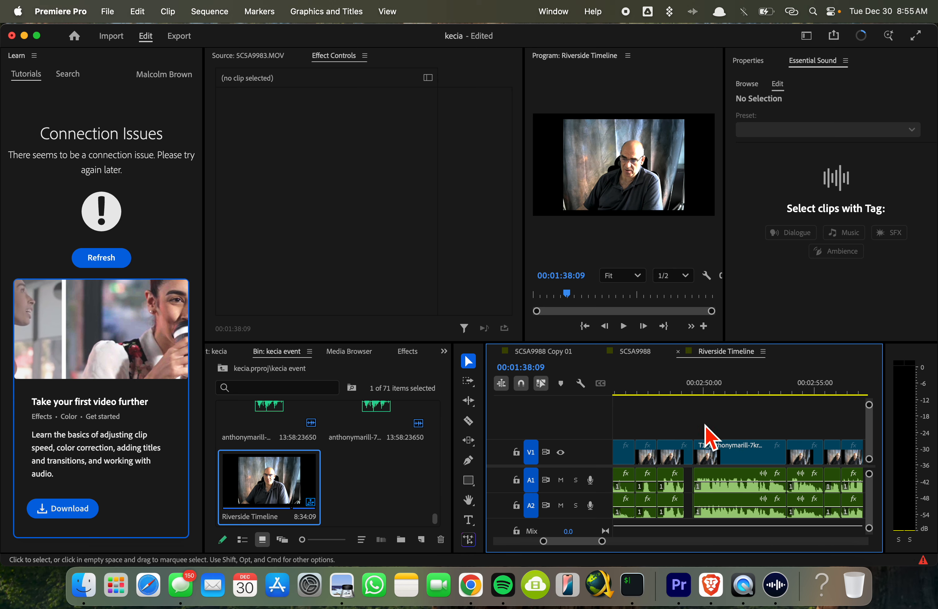
scroll(710, 434, down, 3)
scroll(705, 422, down, 5)
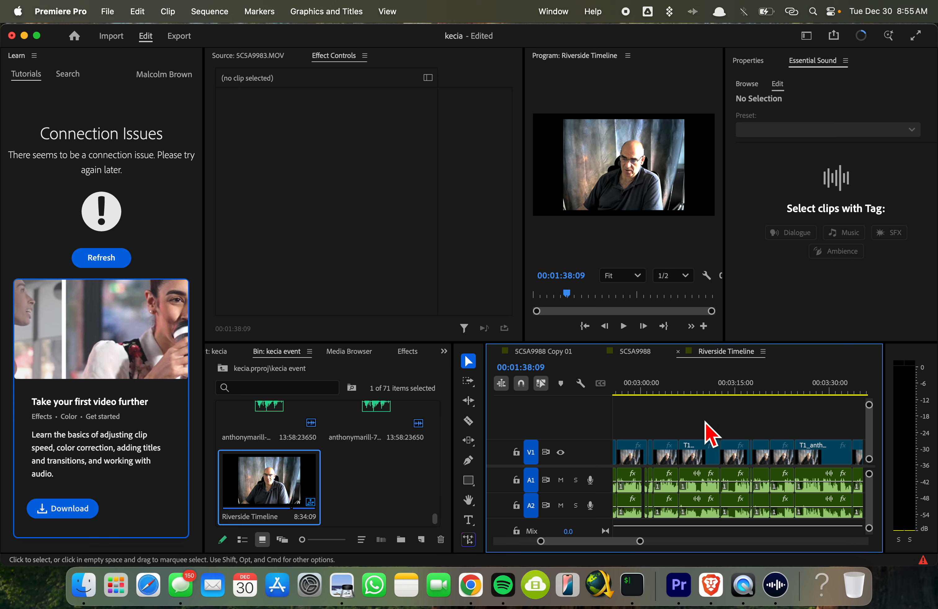
scroll(705, 421, right, 10)
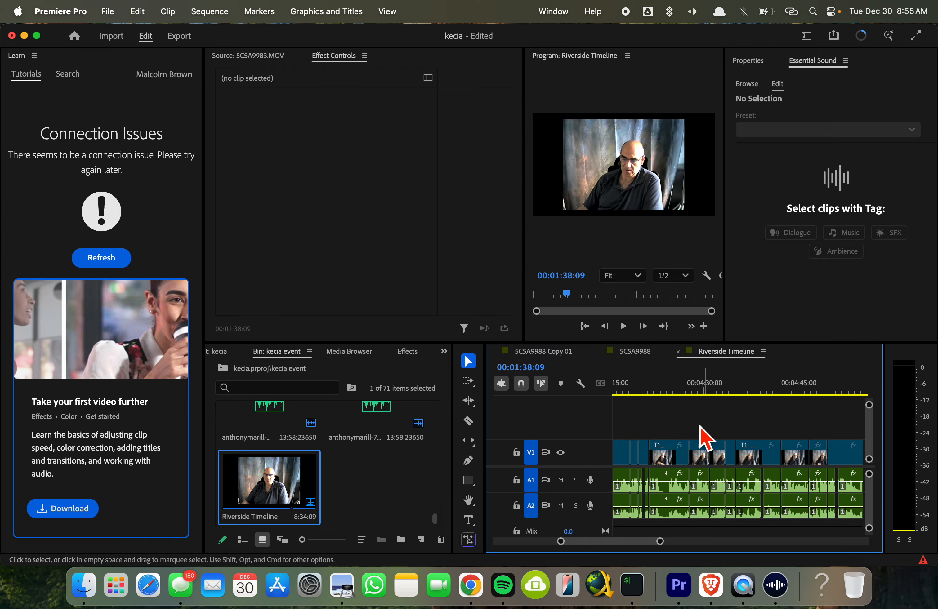
scroll(638, 439, up, 8)
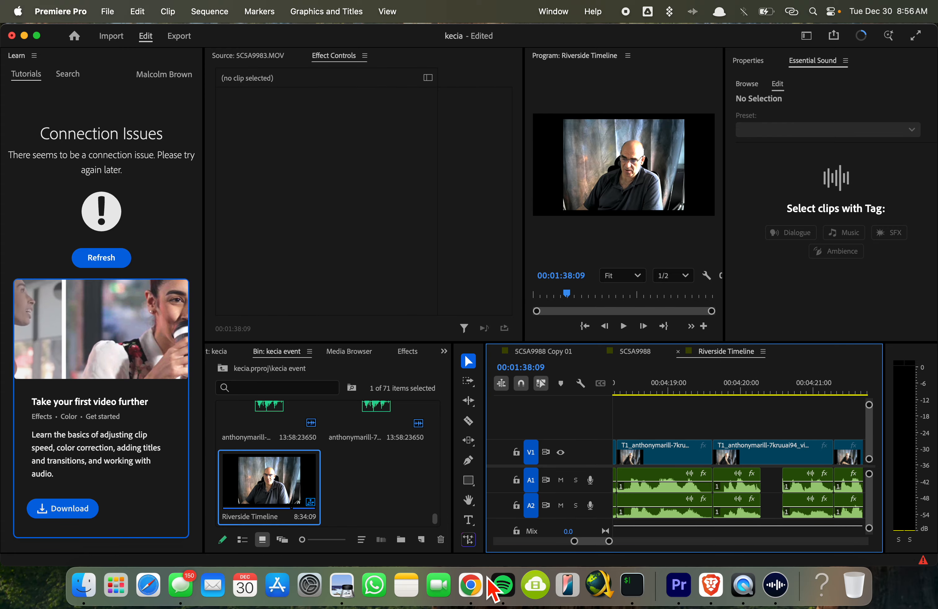
- Compare the Riverside editor's timeline in Chrome with the imported sequence in Premiere Pro
click(472, 585)
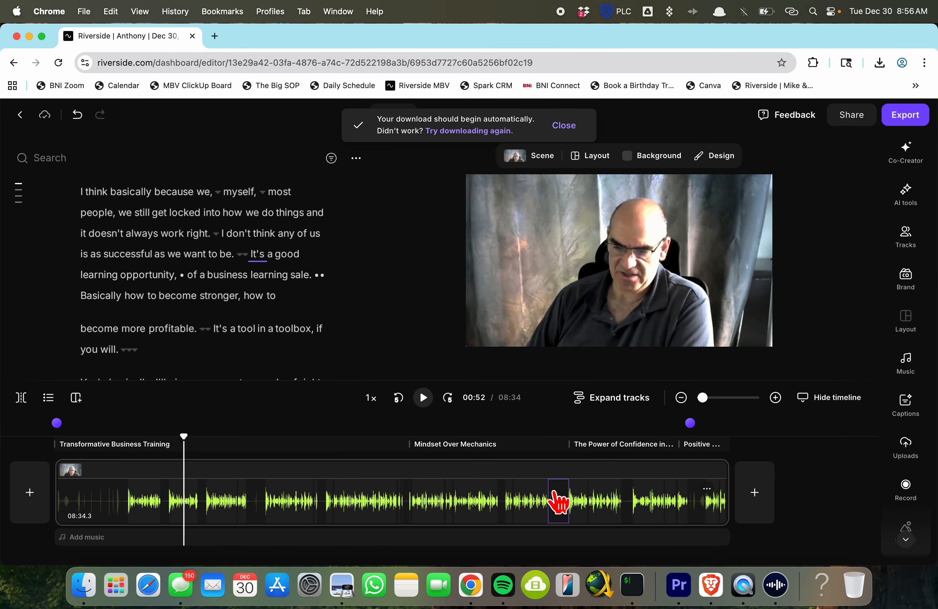
scroll(561, 511, up, 2)
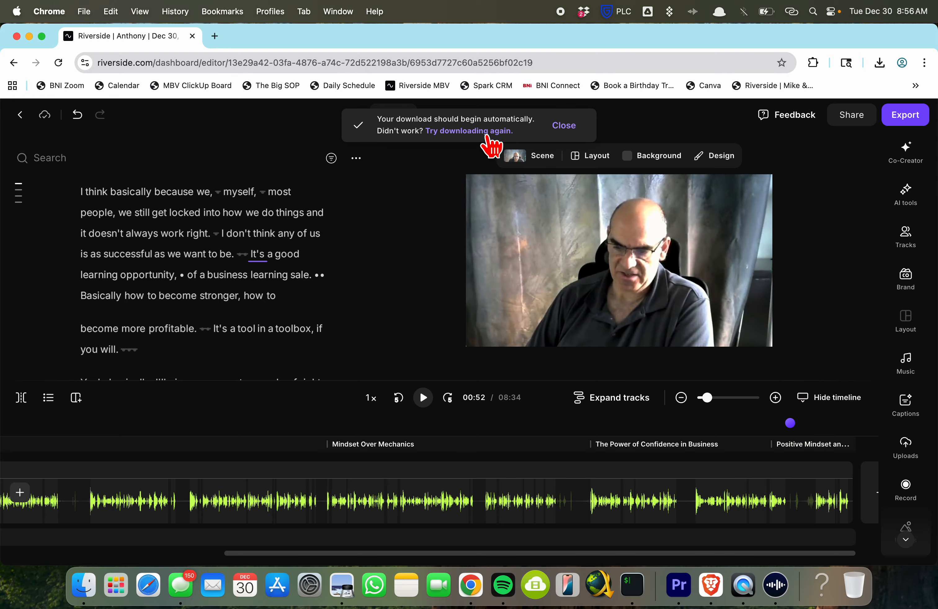
click(678, 587)
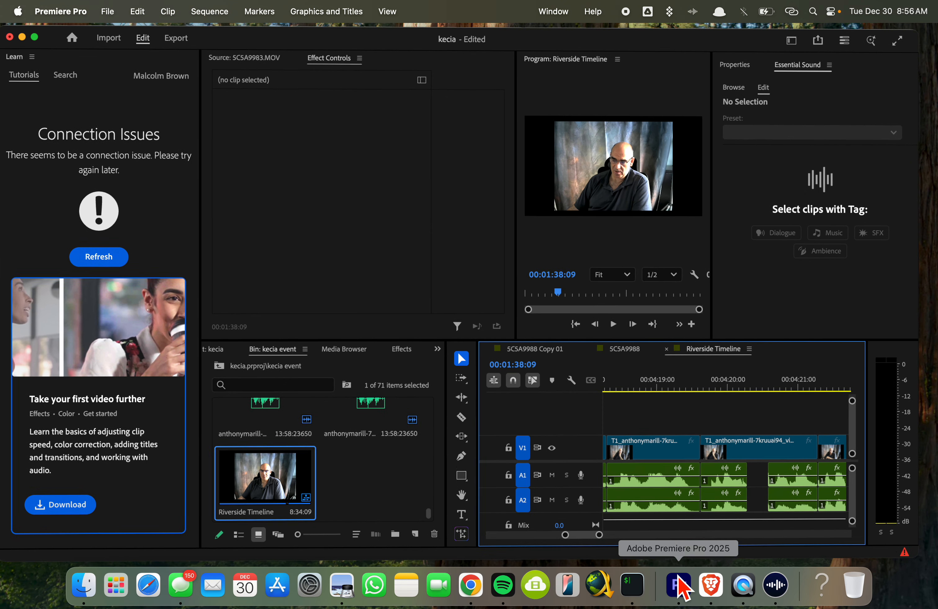
scroll(684, 470, down, 6)
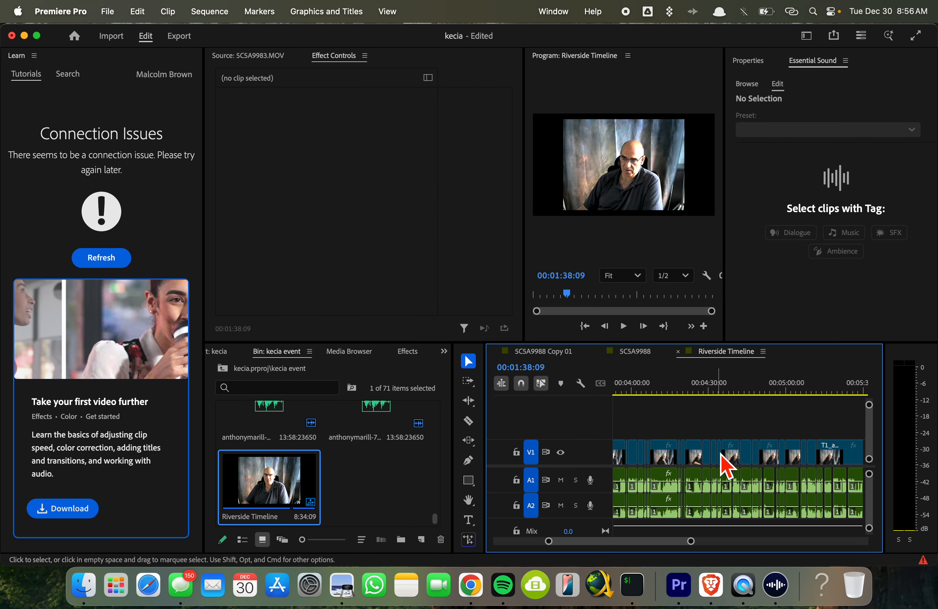
scroll(690, 461, up, 10)
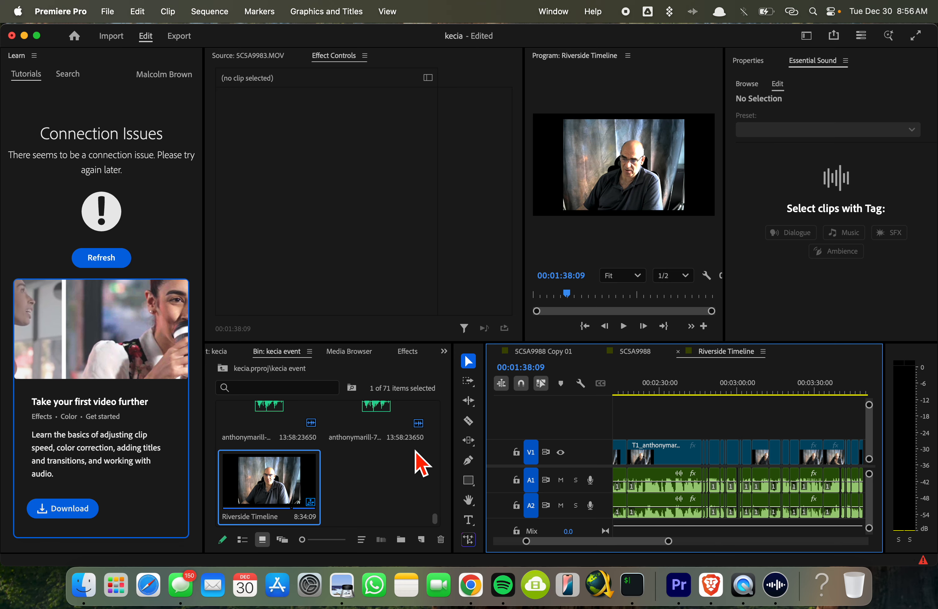
- Look through the event bin's media and select the A2 audio clip near 00:02:30:00 in the Riverside Timeline
scroll(253, 485, up, 5)
scroll(356, 484, down, 5)
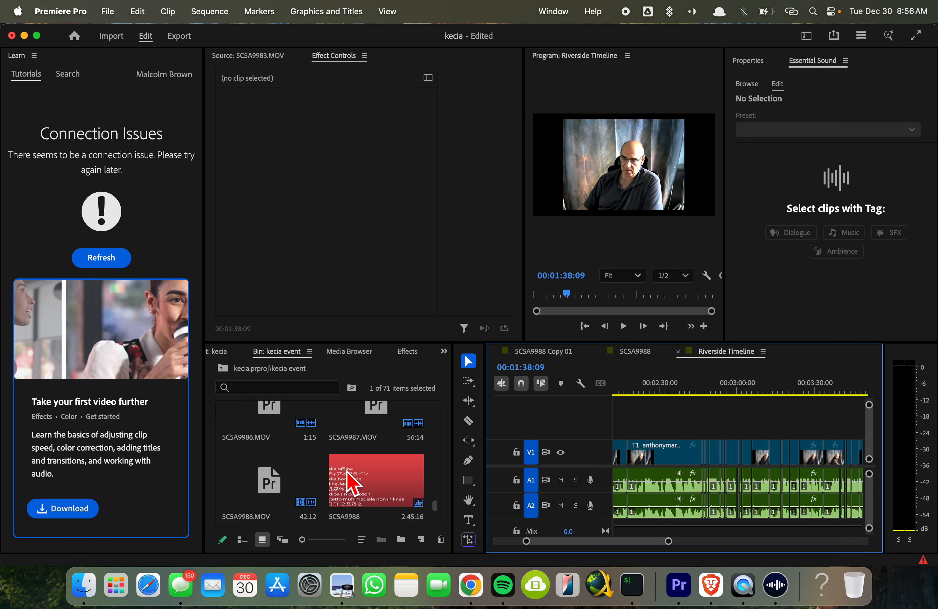
scroll(363, 471, up, 2)
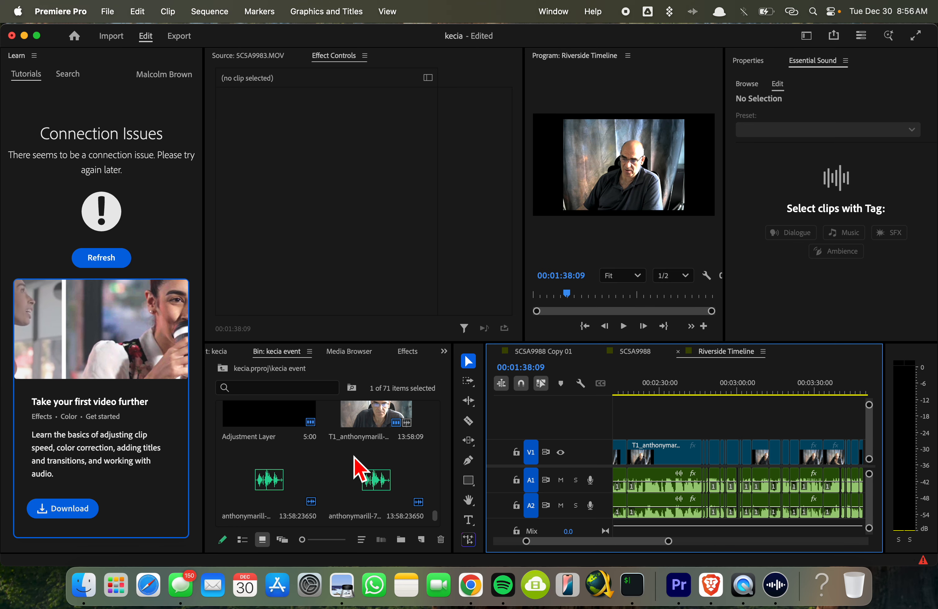
click(659, 512)
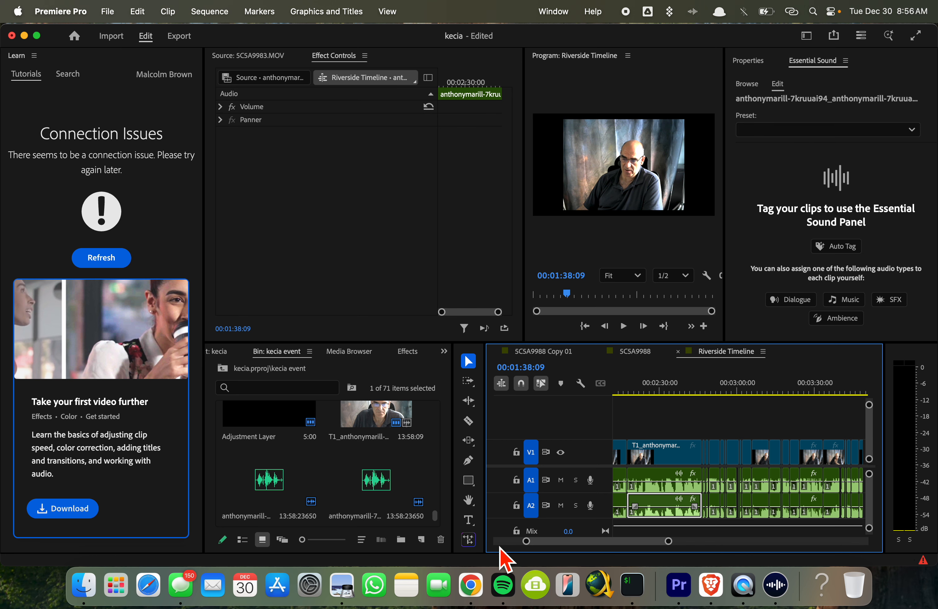
- Switch back to Riverside in Chrome, dismiss the download notice, and export the edit as video in 1080p HD
click(470, 585)
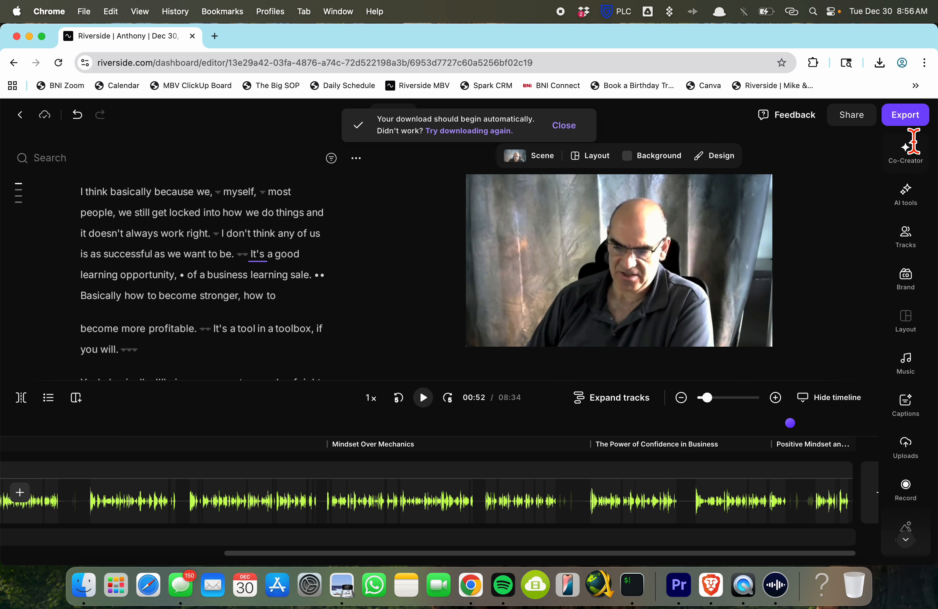
click(569, 129)
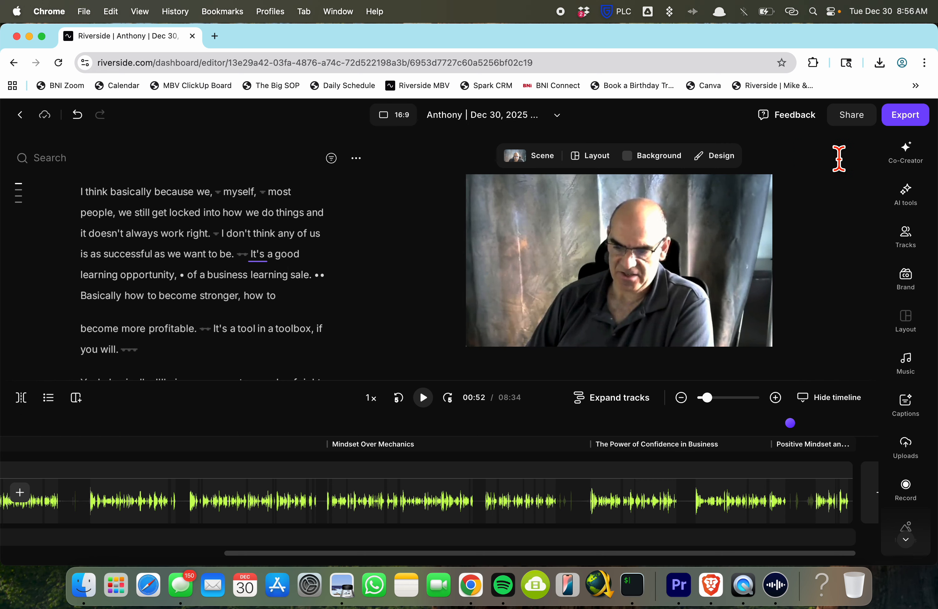
click(910, 116)
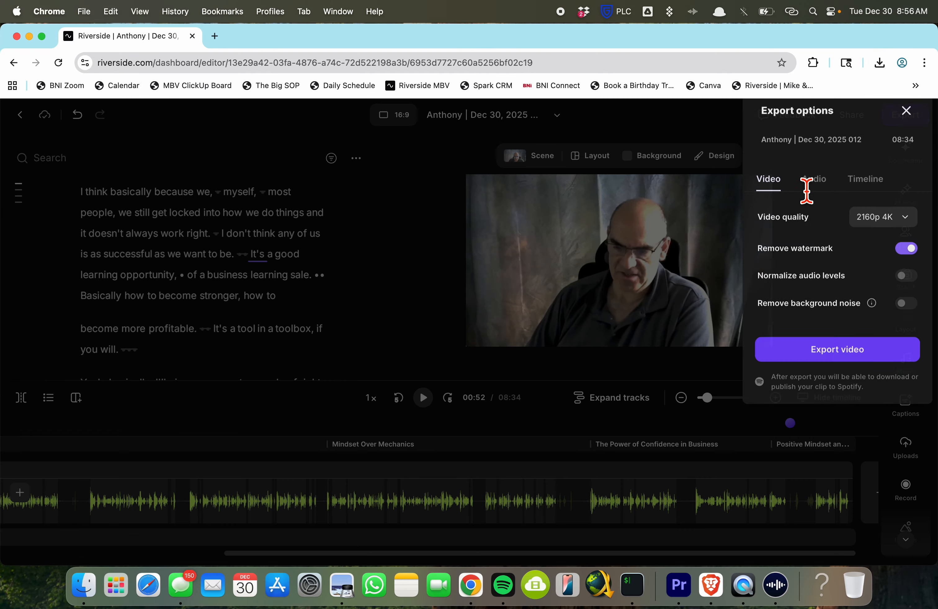
click(866, 240)
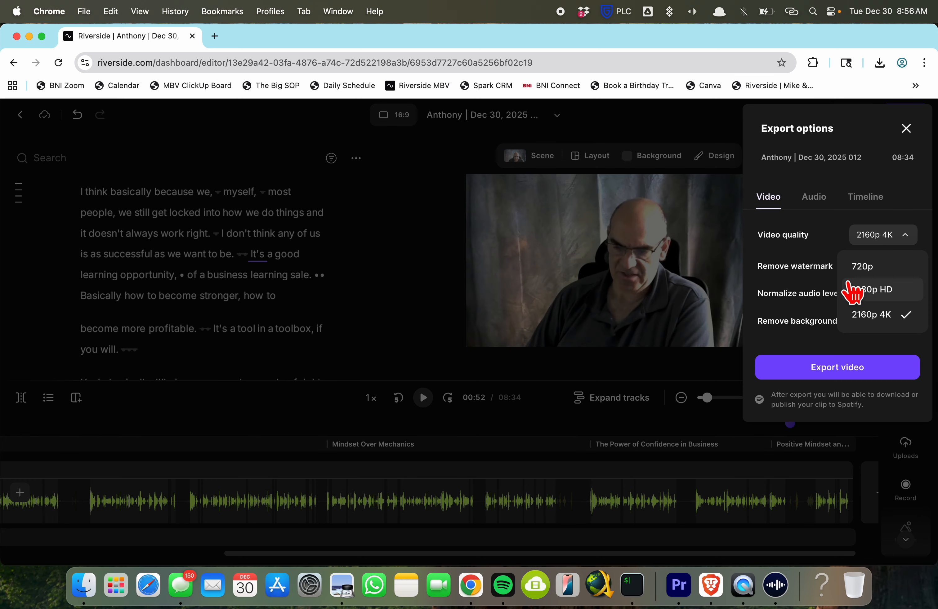
click(847, 293)
click(788, 367)
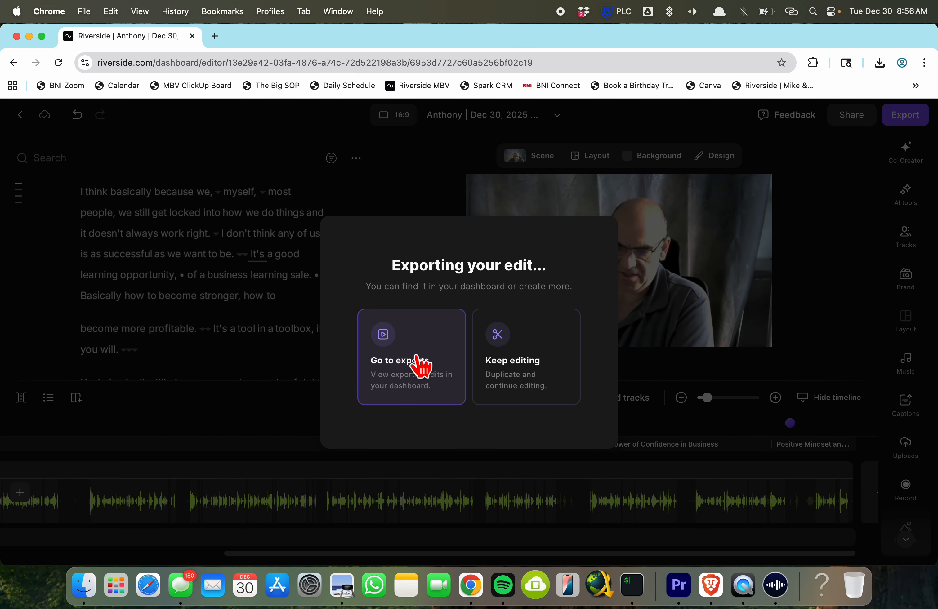
- Open the project's exports and look through the pending and earlier exported videos
click(416, 358)
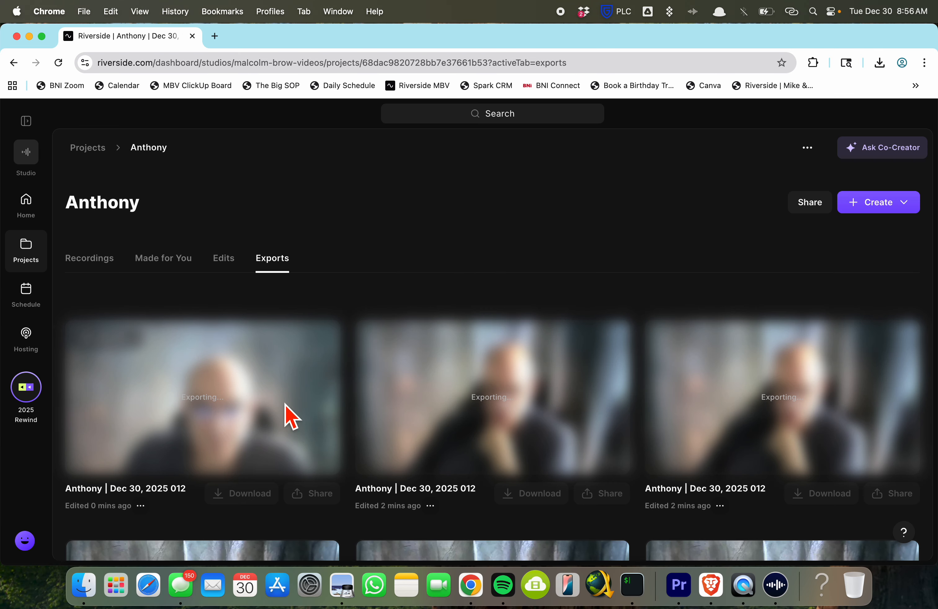
scroll(398, 439, down, 5)
scroll(429, 464, down, 5)
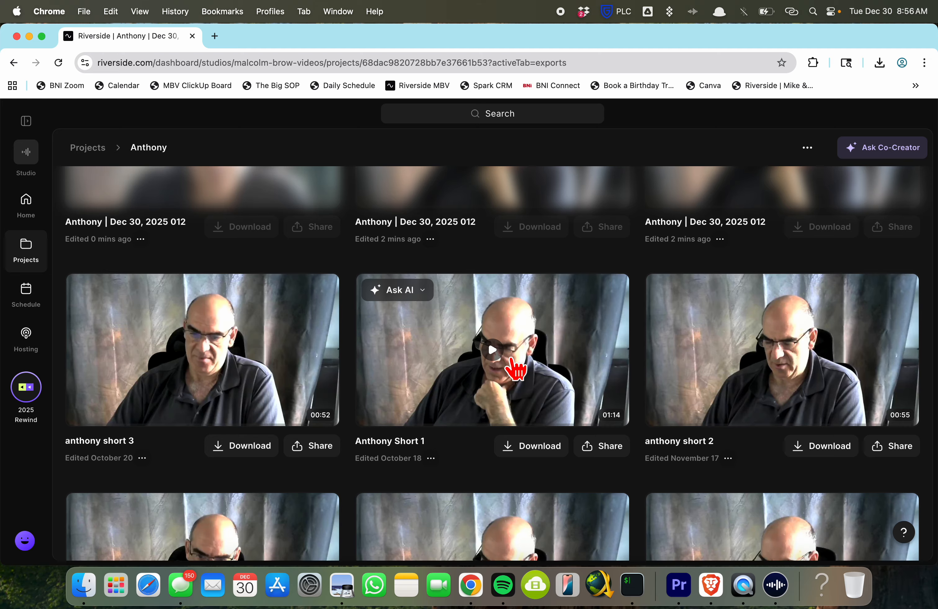
scroll(718, 303, up, 2)
scroll(649, 403, down, 2)
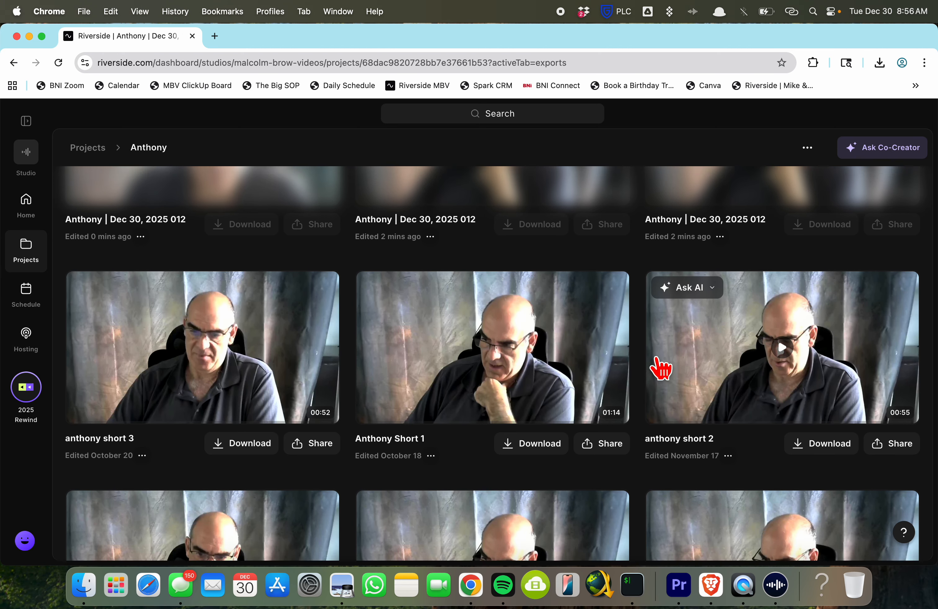
scroll(659, 366, up, 6)
scroll(425, 293, down, 8)
scroll(213, 381, down, 1)
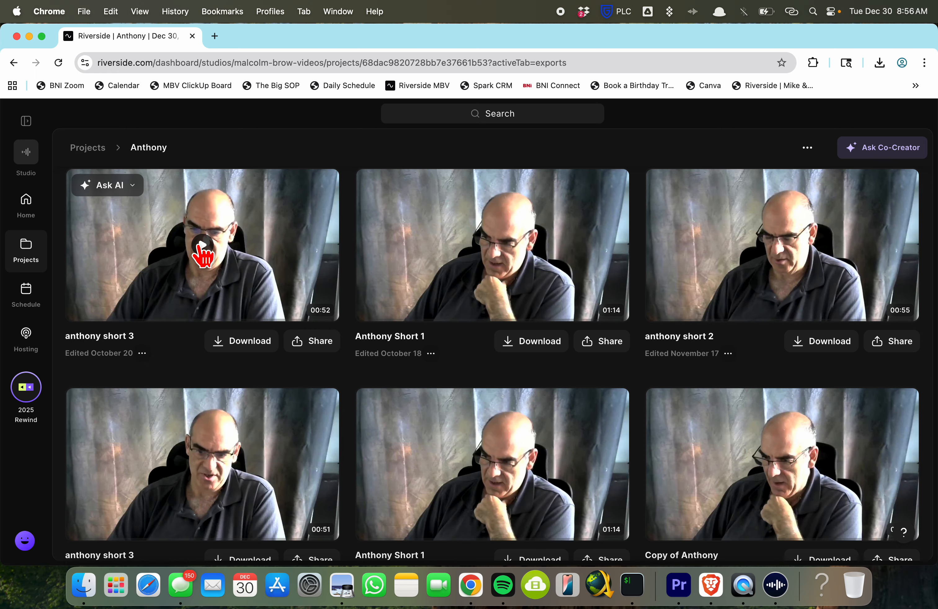
- Play the opening seconds of the short 3 export edited on October 20, and pause it
click(203, 246)
scroll(205, 261, up, 3)
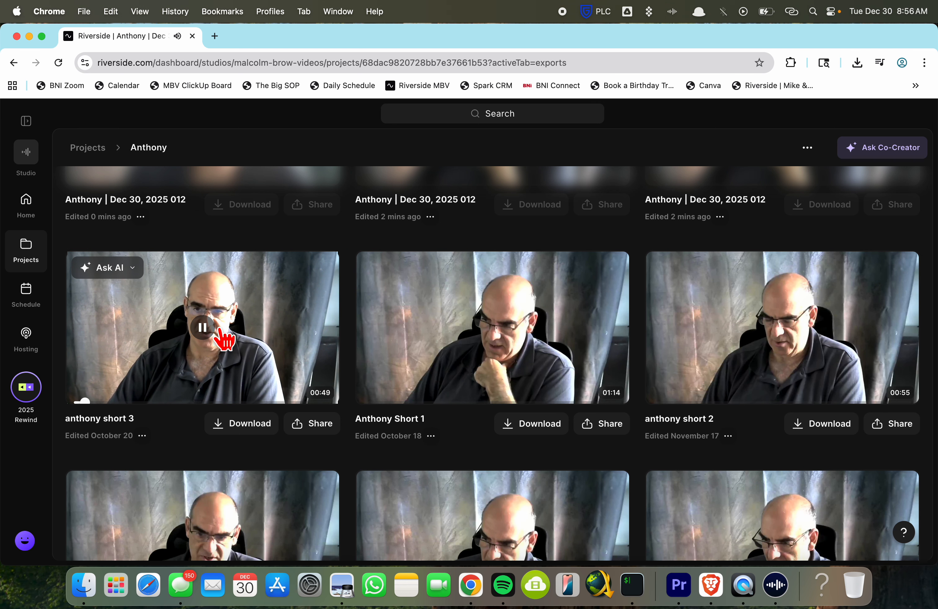
click(202, 329)
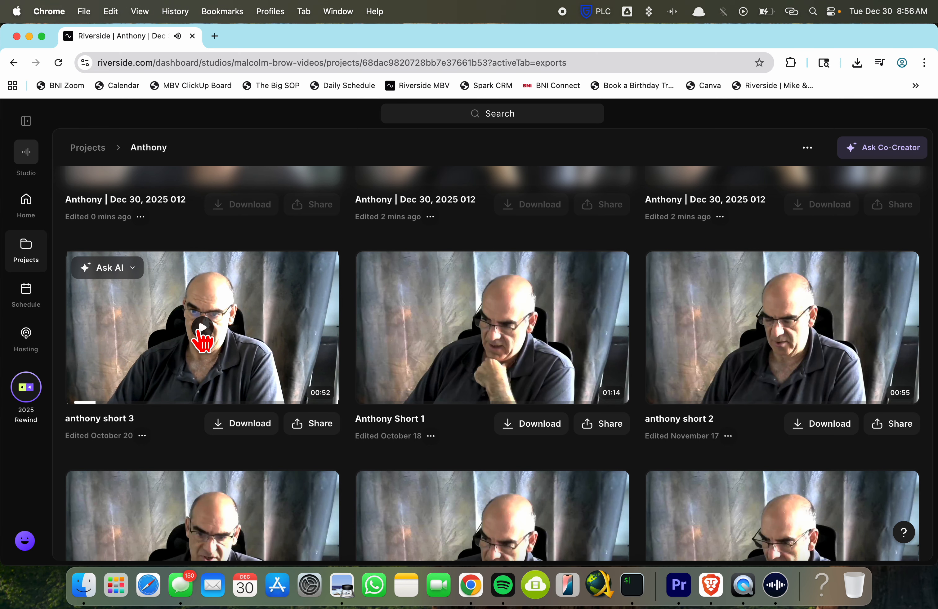
- Look through the AI options and file actions of the short 3 export, and cancel saving its download
click(132, 273)
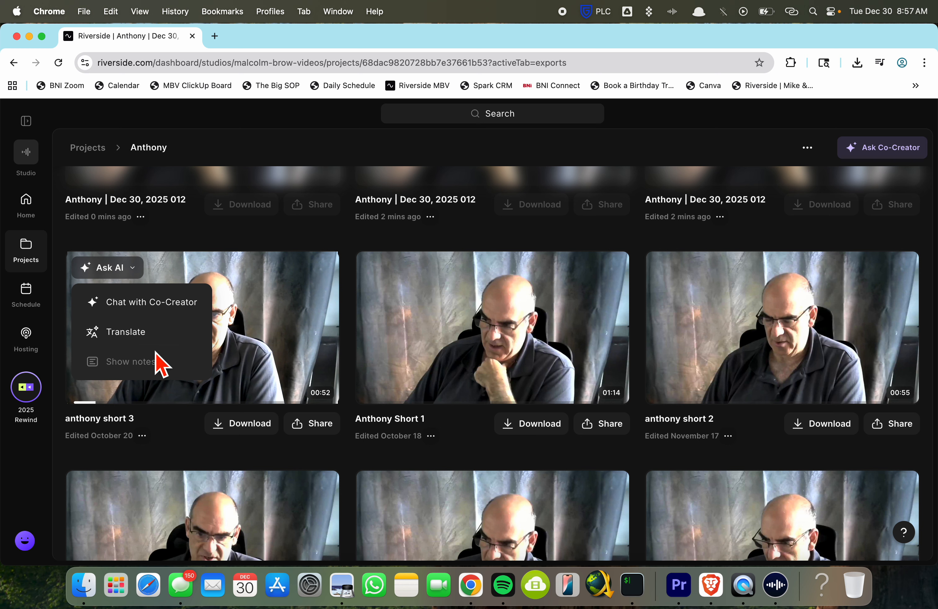
mouse_move(155, 352)
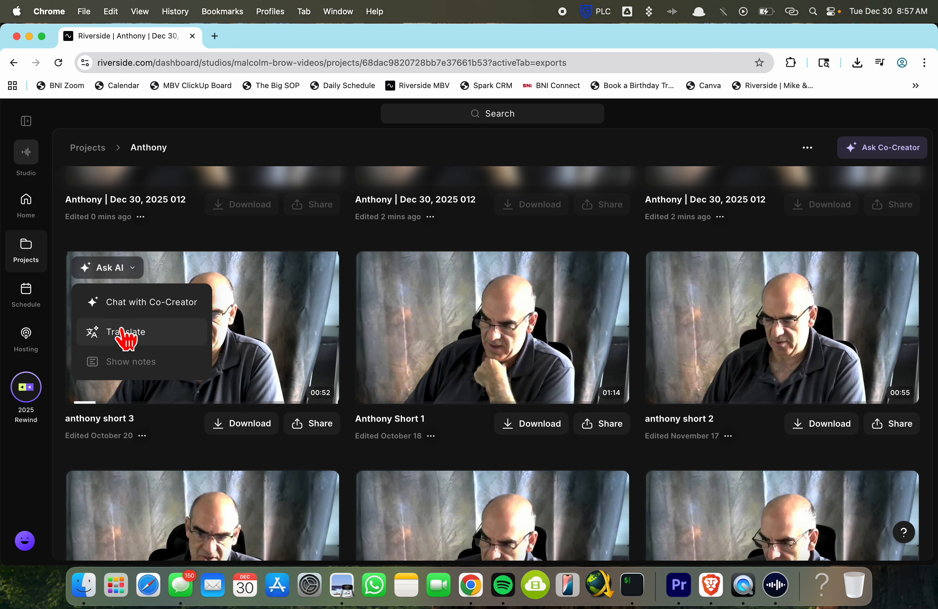
click(134, 267)
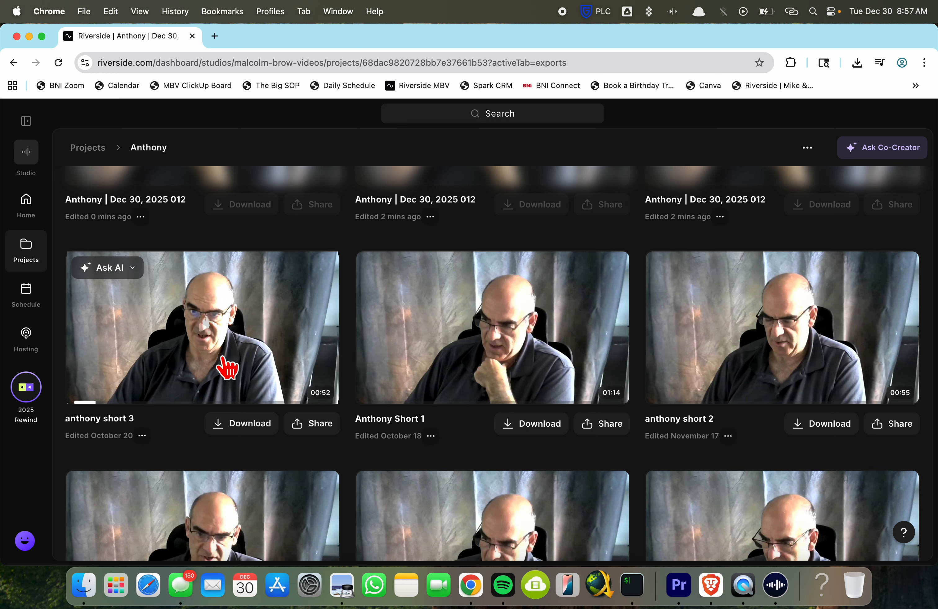
click(142, 435)
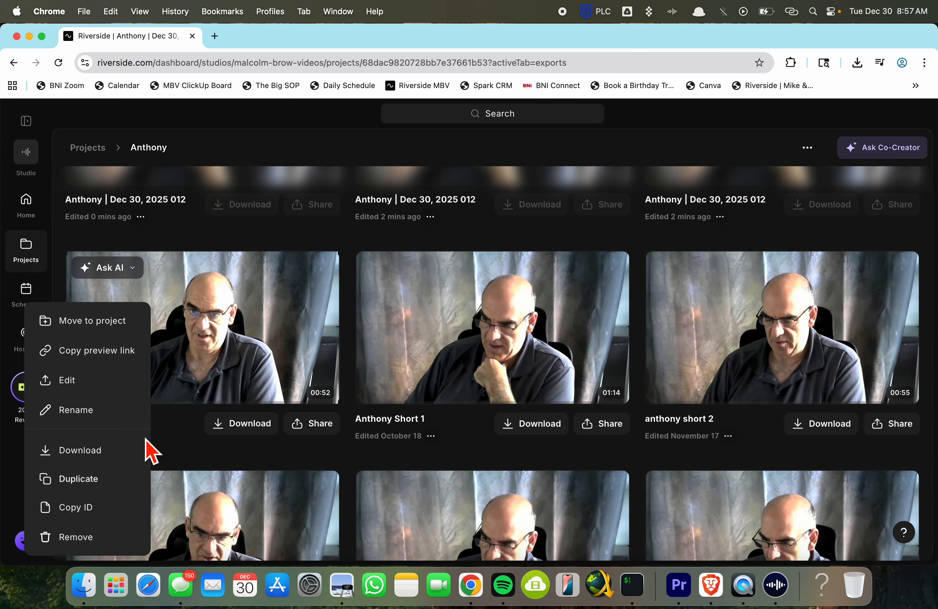
click(177, 436)
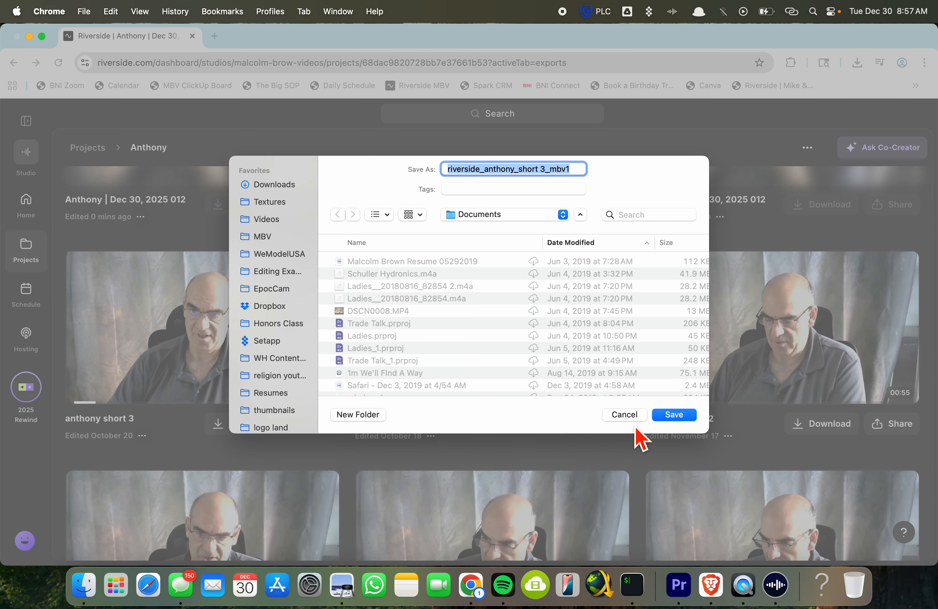
click(631, 418)
click(308, 427)
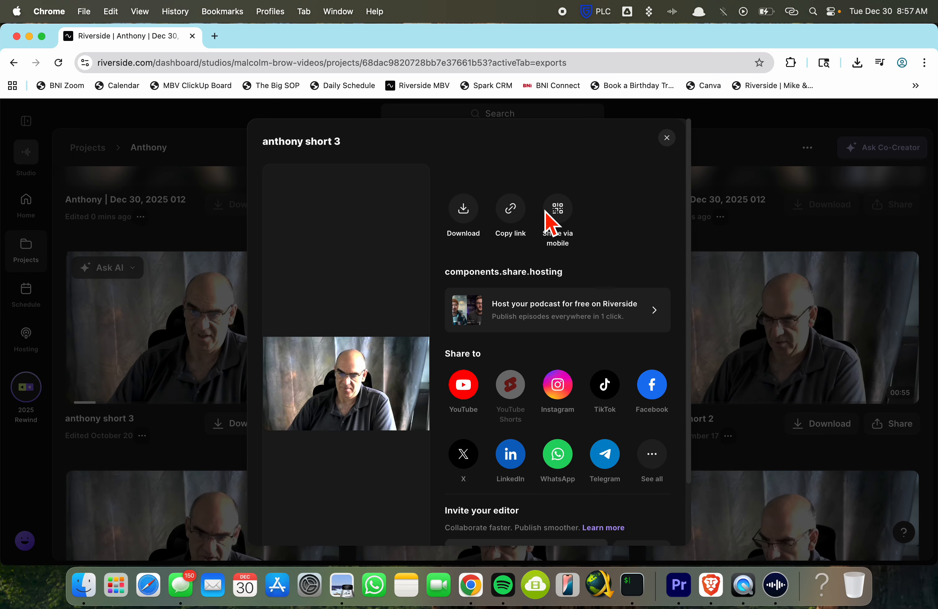
scroll(589, 376, down, 3)
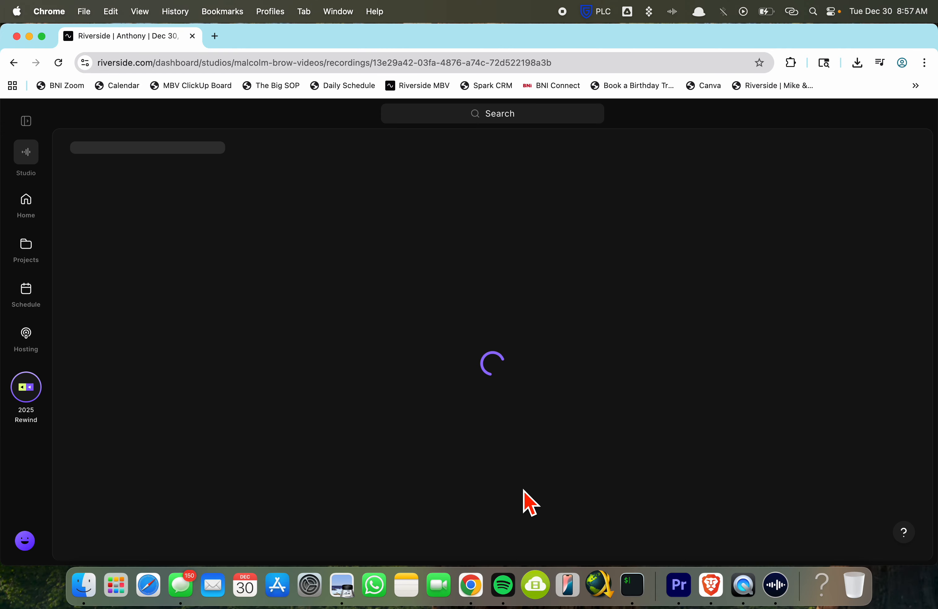
click(14, 63)
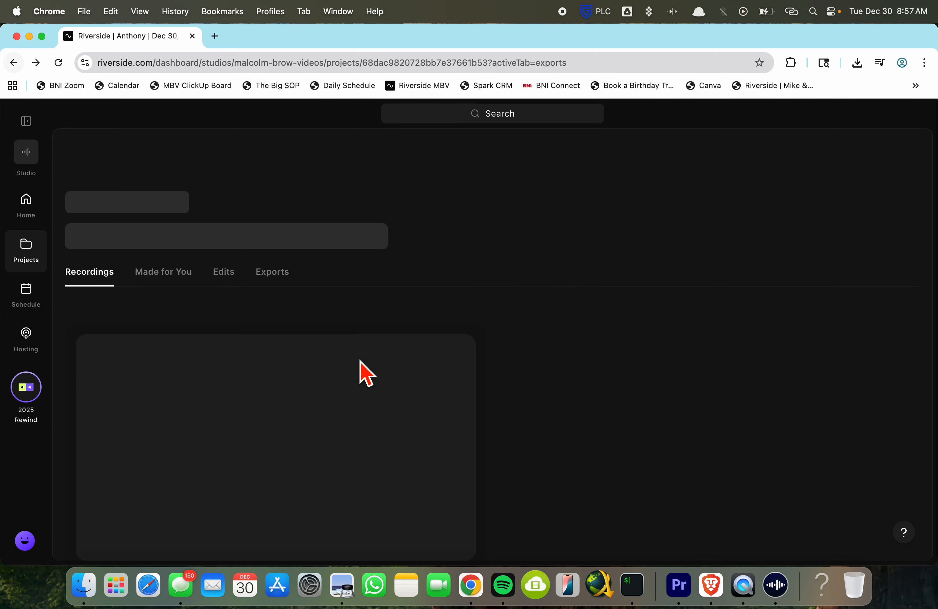
scroll(360, 372, down, 1)
scroll(300, 435, down, 6)
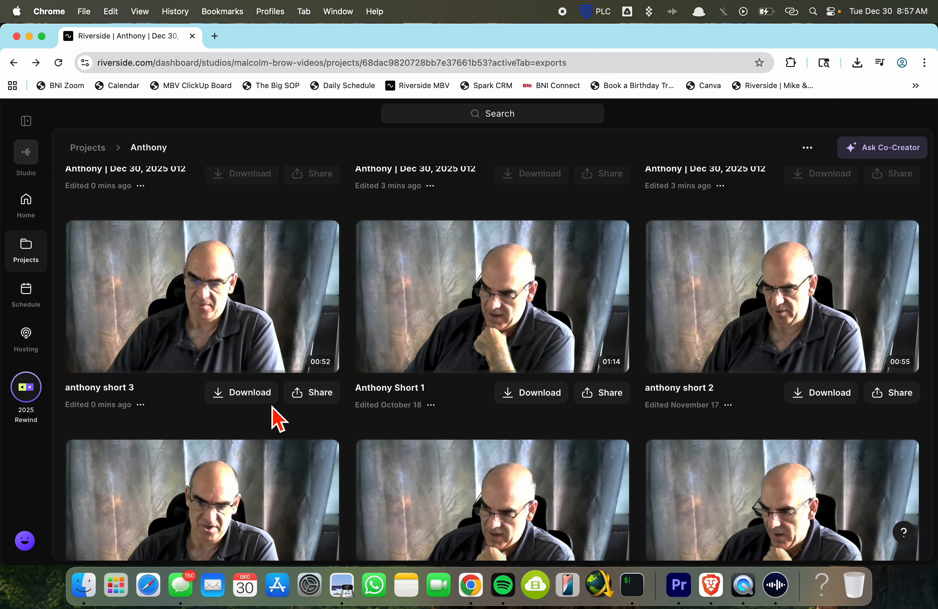
- Examine the sharing options for the short 3 export, including the full list of destinations, and close them
click(305, 394)
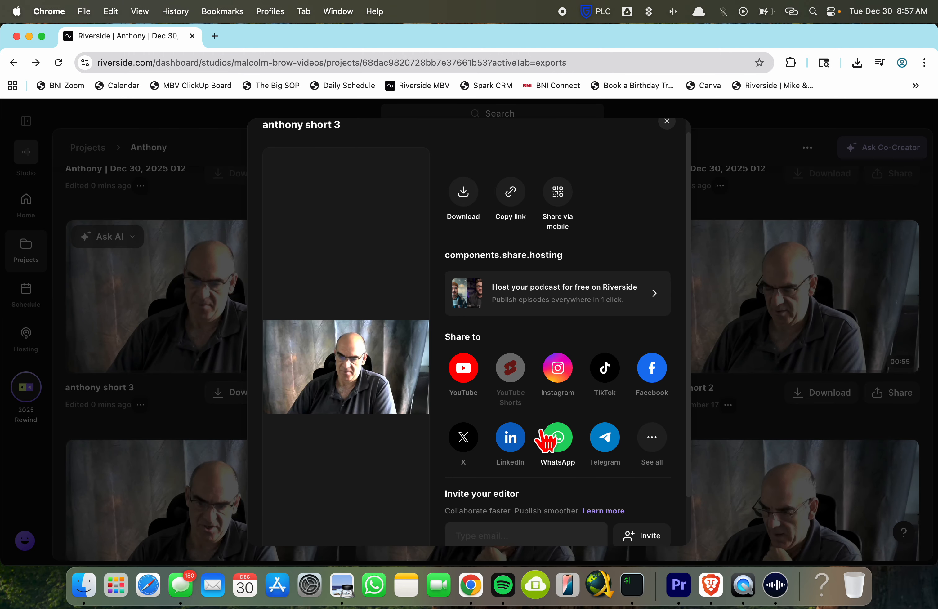
scroll(555, 435, down, 3)
click(653, 385)
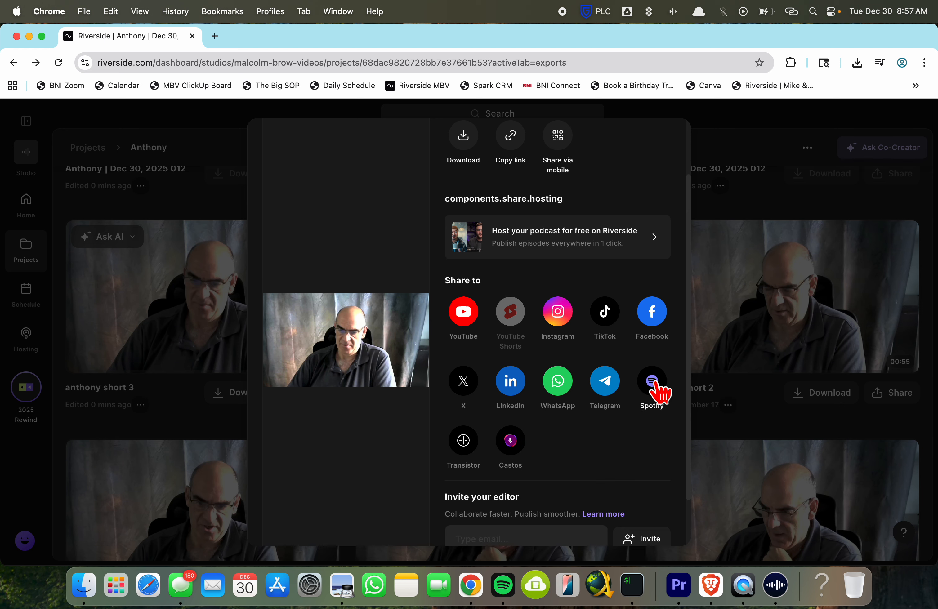
scroll(656, 427, down, 2)
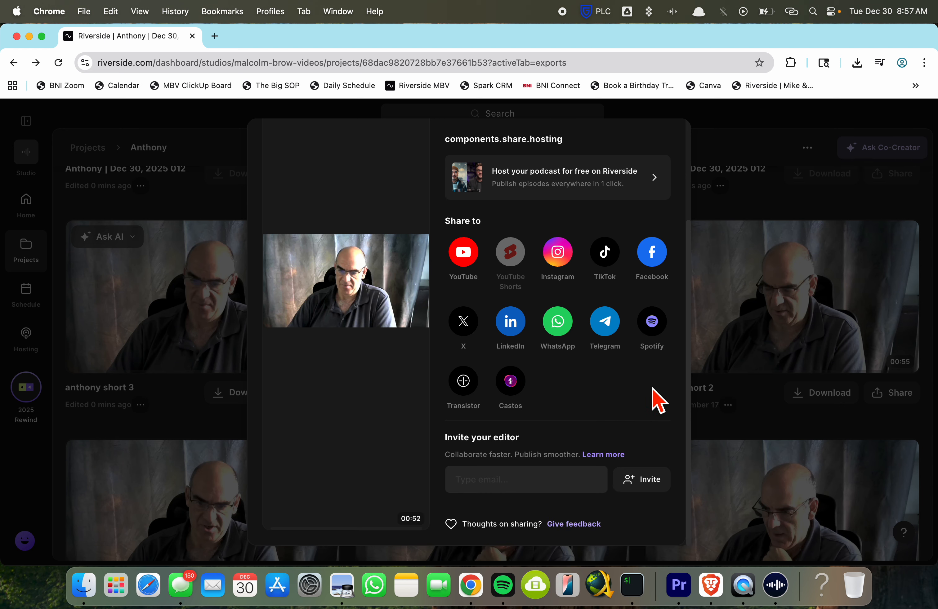
scroll(653, 389, up, 4)
scroll(579, 378, down, 4)
scroll(646, 182, up, 4)
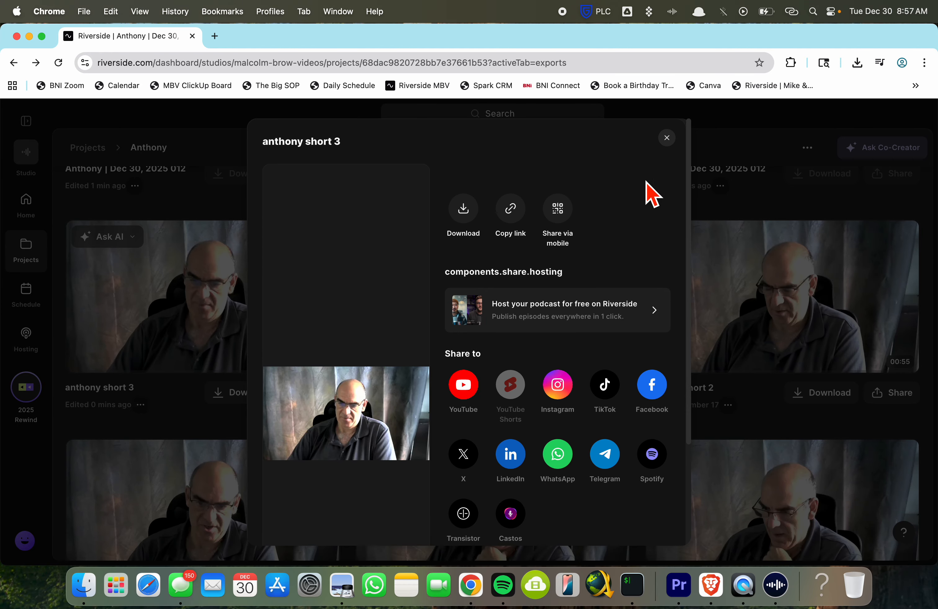
click(667, 139)
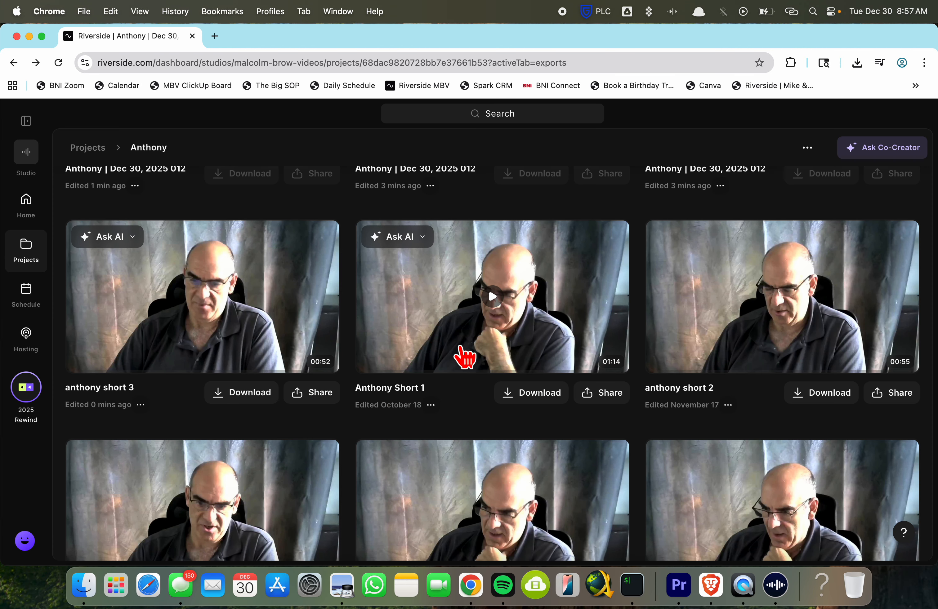
- Check the pending and earlier exports, and look at the file actions for the Short 1 export
scroll(464, 356, up, 3)
scroll(464, 356, down, 1)
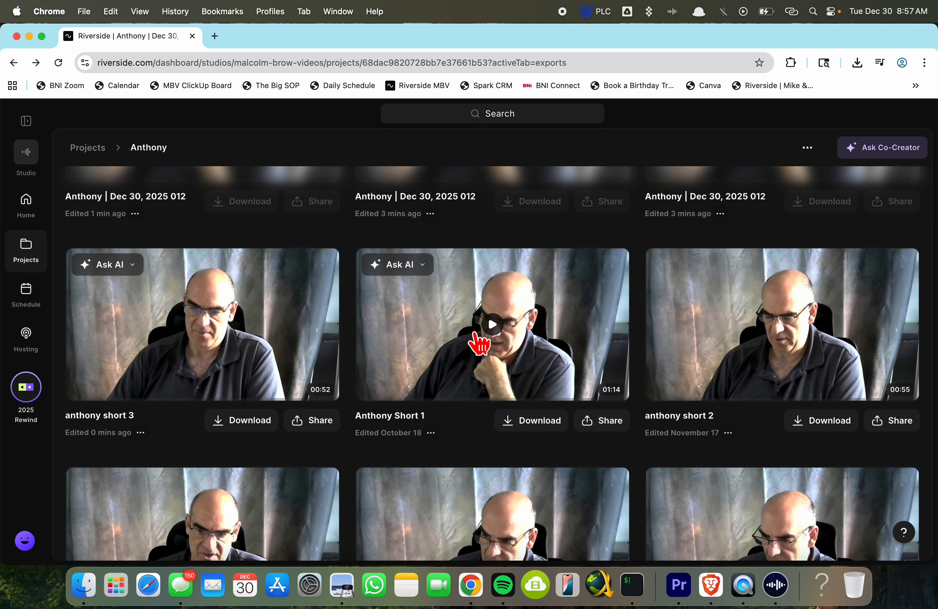
scroll(249, 371, up, 5)
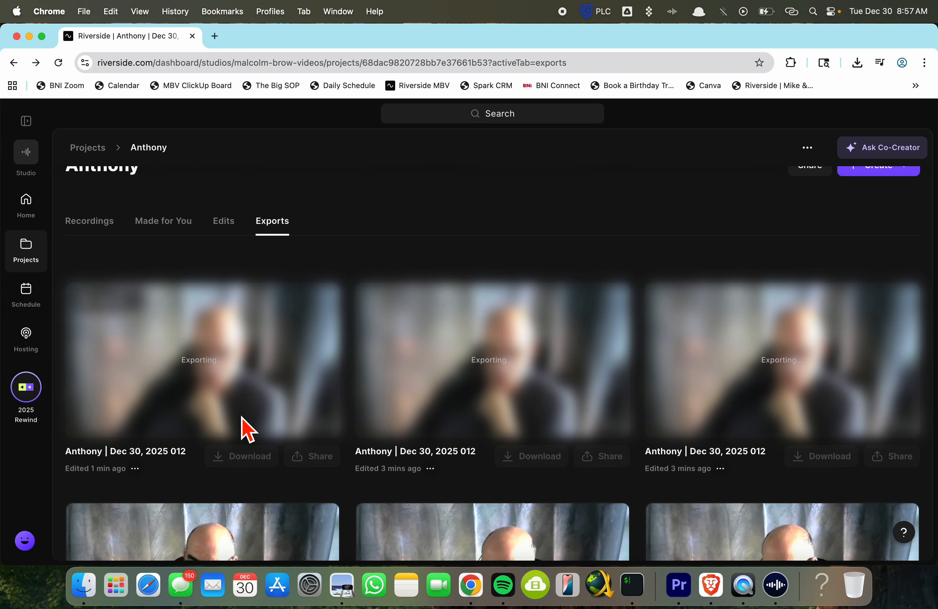
scroll(245, 429, down, 8)
scroll(262, 361, up, 5)
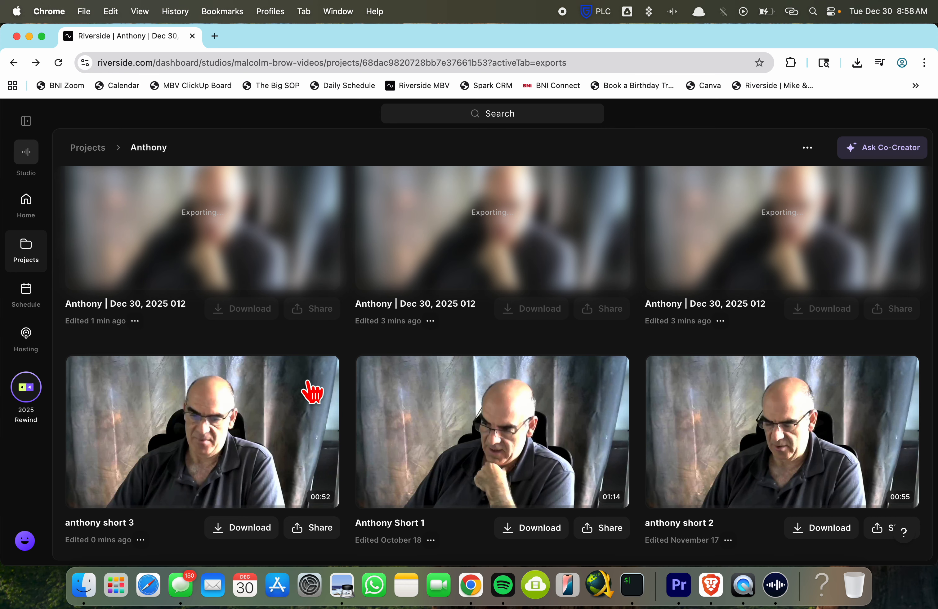
scroll(312, 392, down, 2)
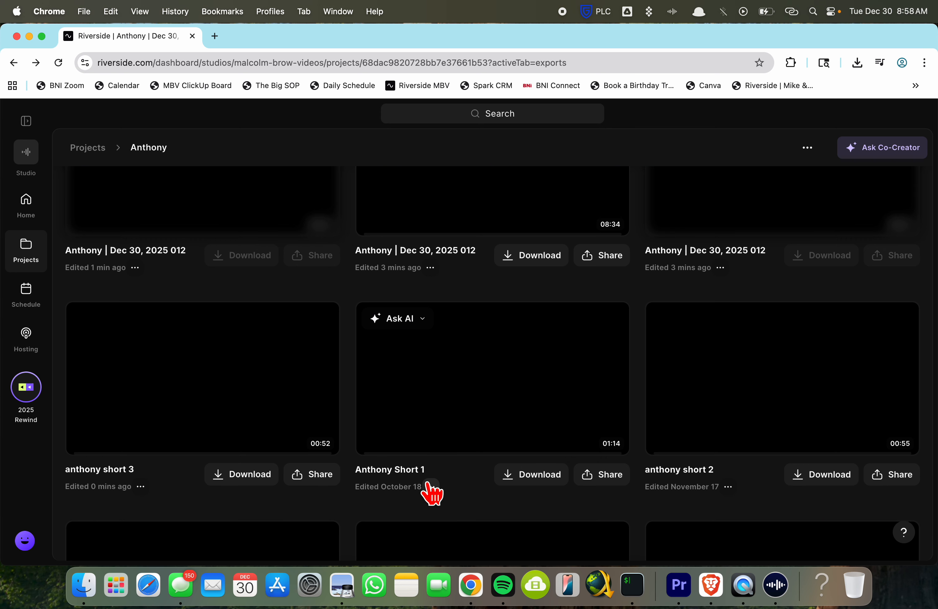
click(431, 487)
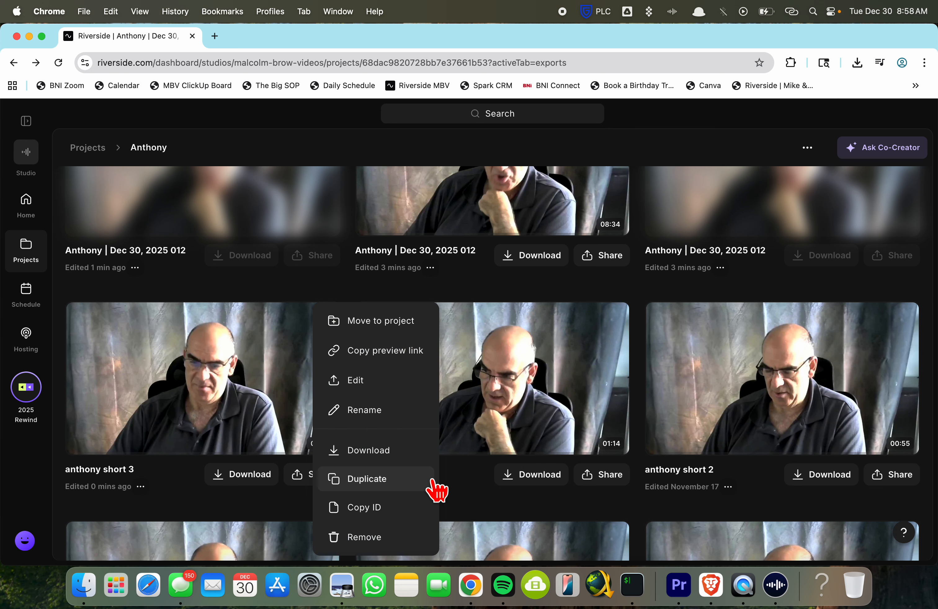
click(470, 481)
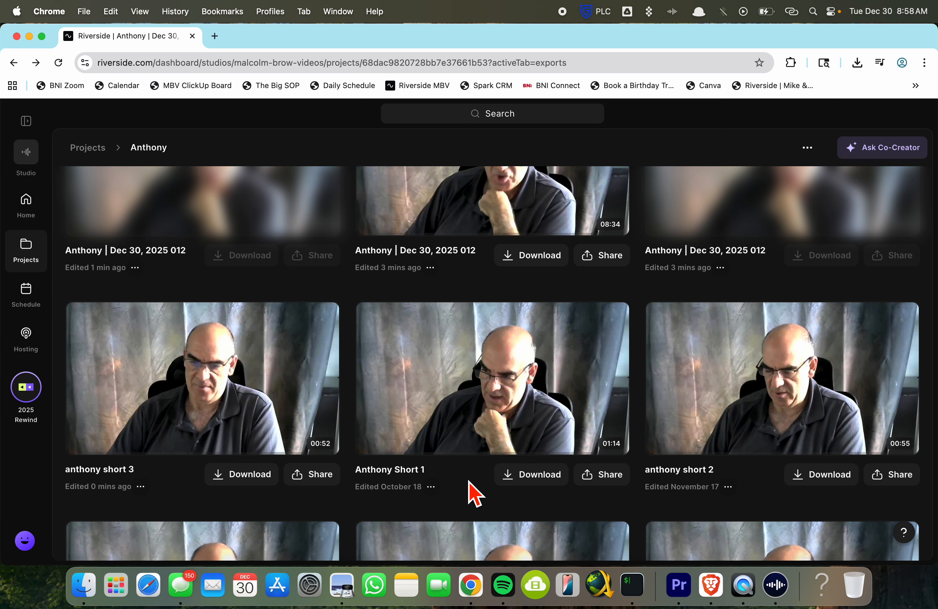
scroll(467, 486, up, 8)
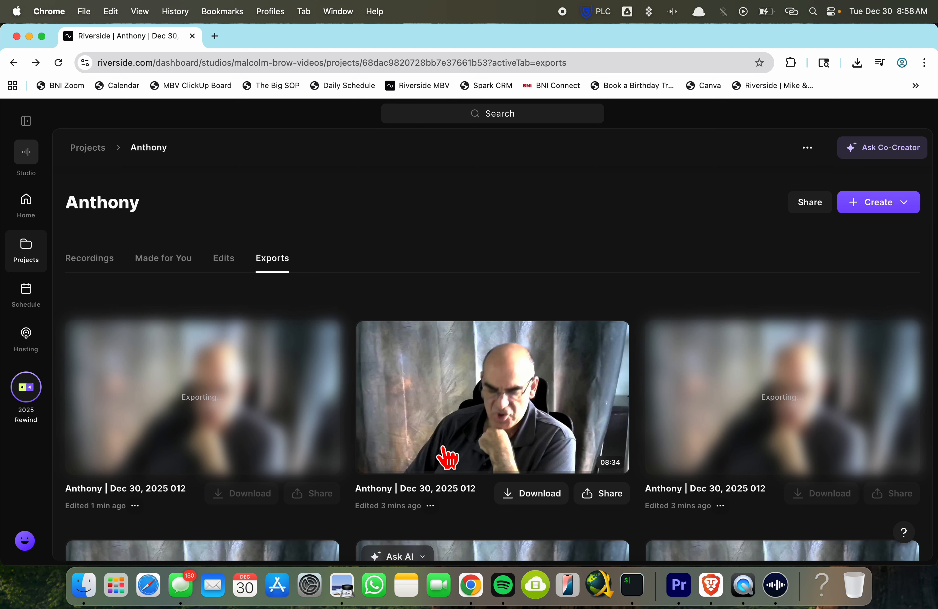
- Look through the project's edits and compare them with its exports
click(222, 259)
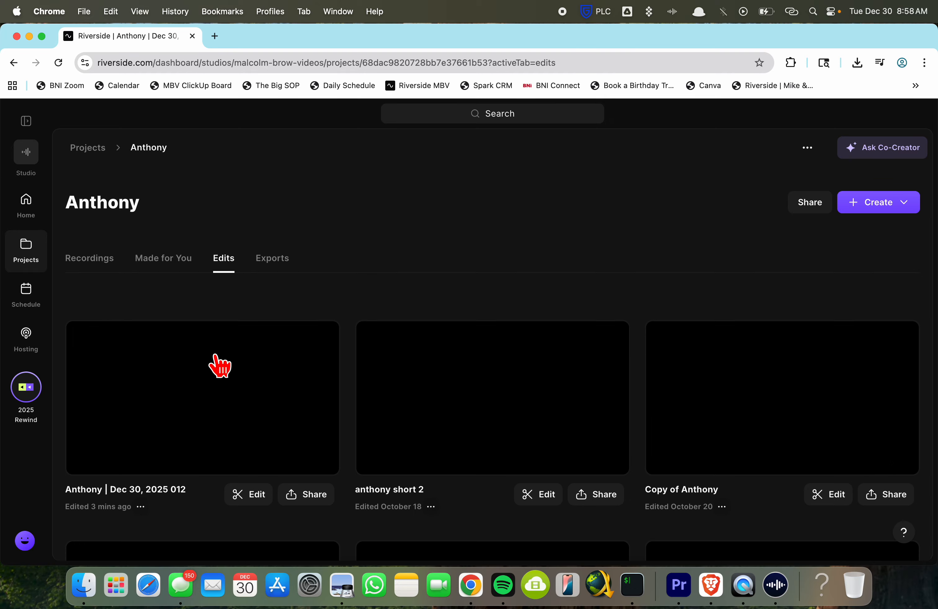
scroll(220, 366, down, 4)
scroll(219, 368, up, 4)
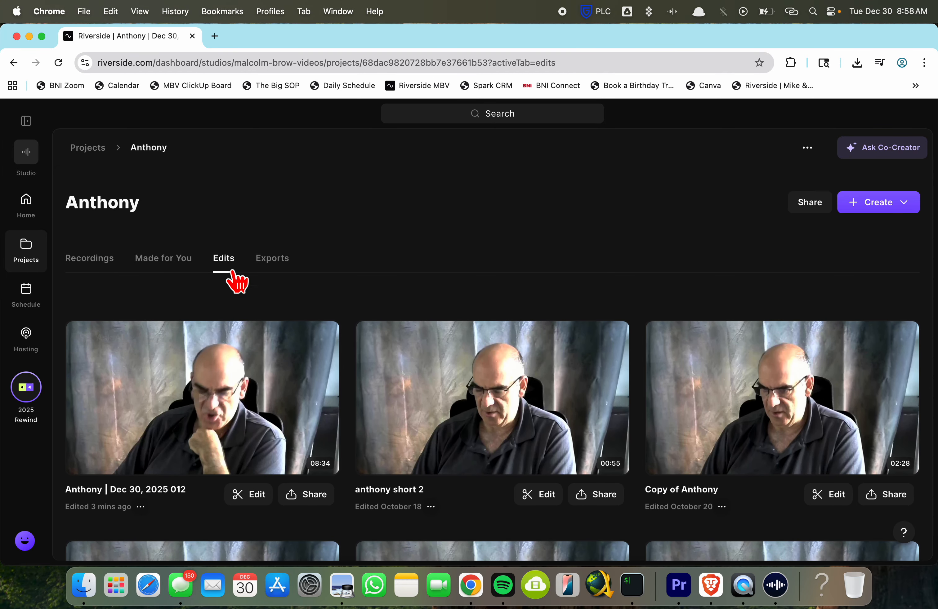
click(277, 262)
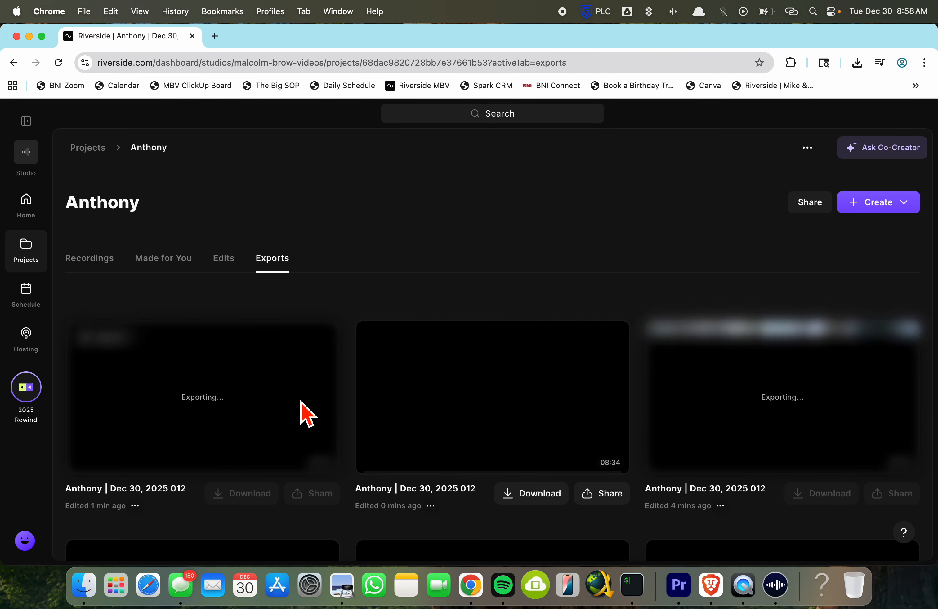
scroll(345, 427, down, 10)
scroll(407, 390, up, 10)
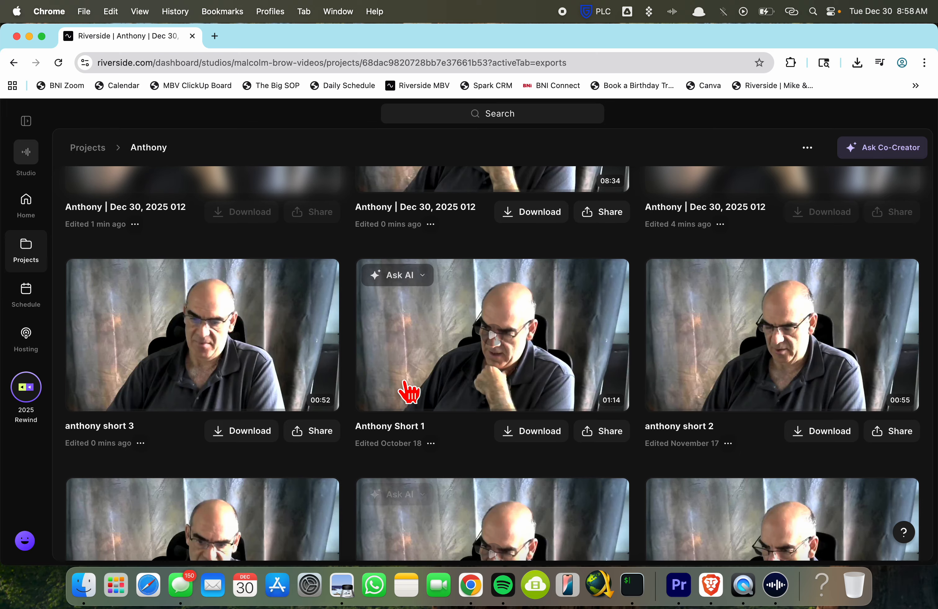
scroll(373, 427, down, 3)
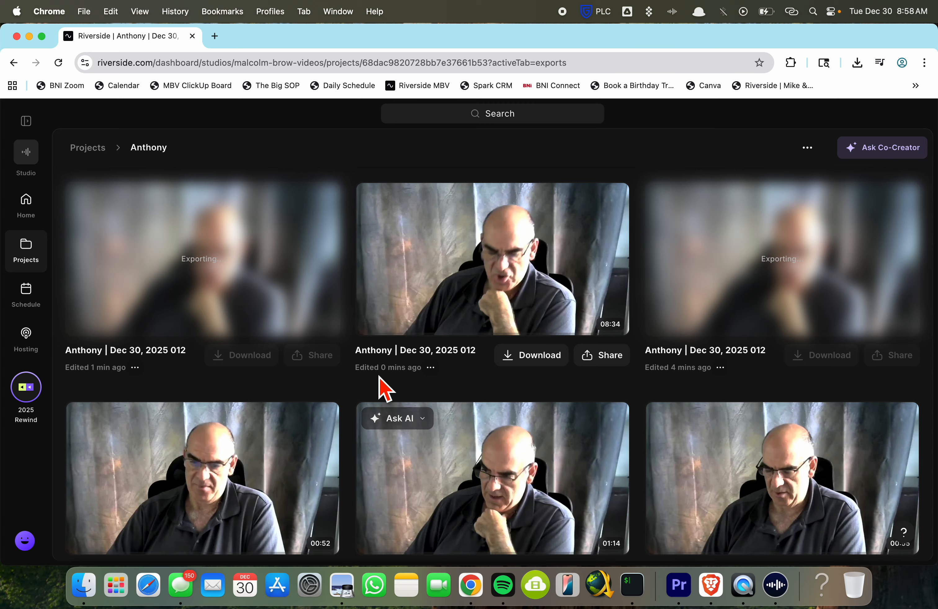
scroll(524, 413, up, 3)
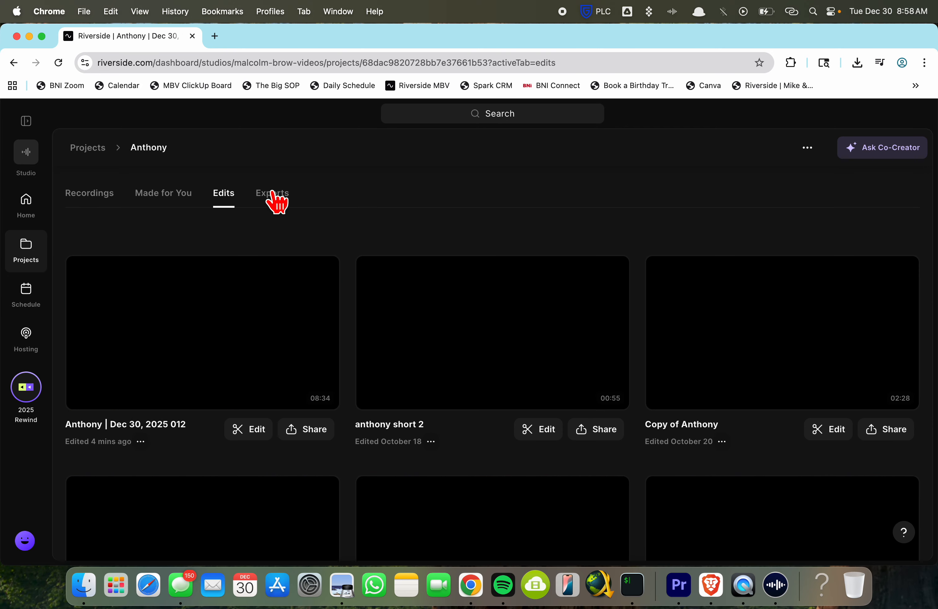
- Return to the project's exports and open the Short 1 export edited on October 18 for editing
click(267, 197)
scroll(307, 331, down, 6)
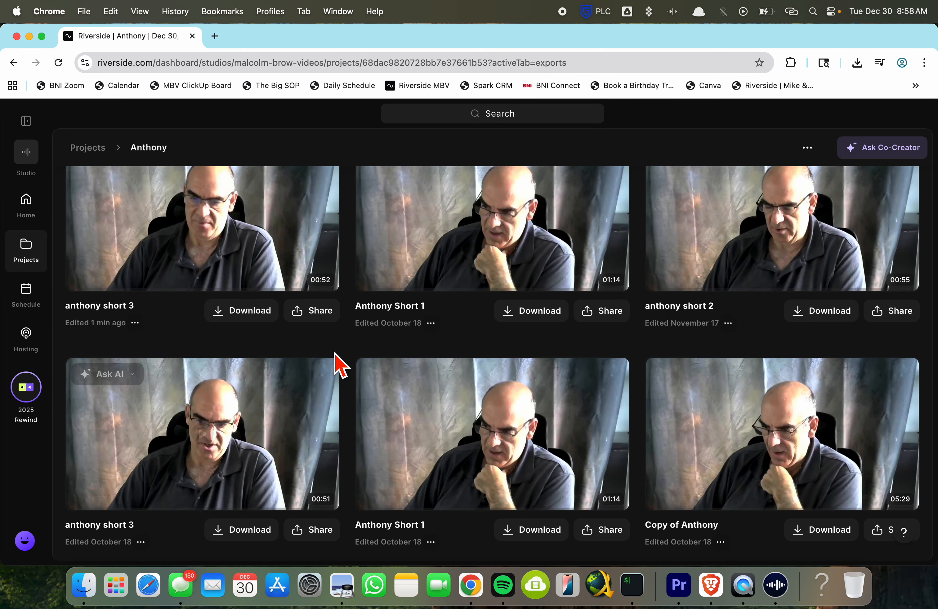
click(431, 323)
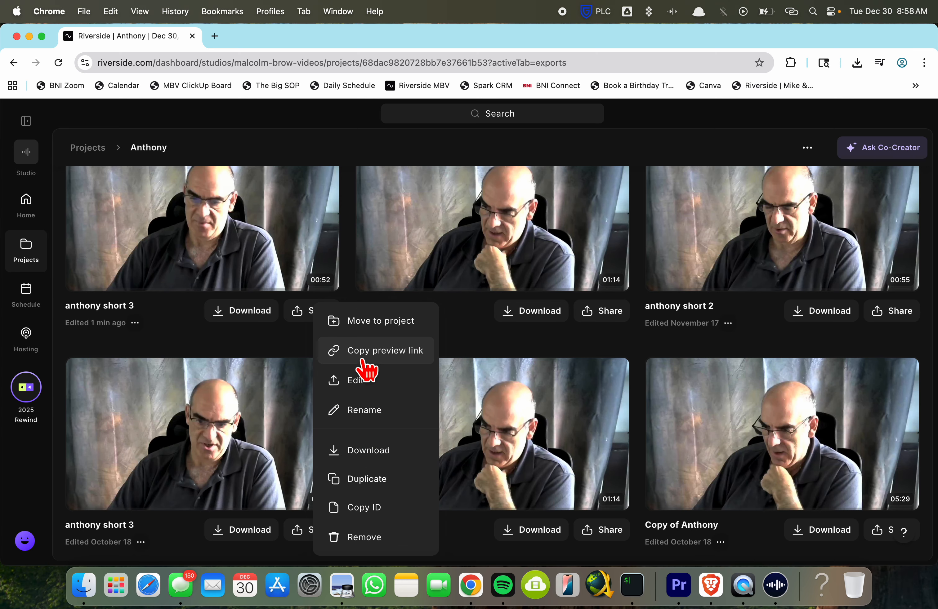
click(358, 390)
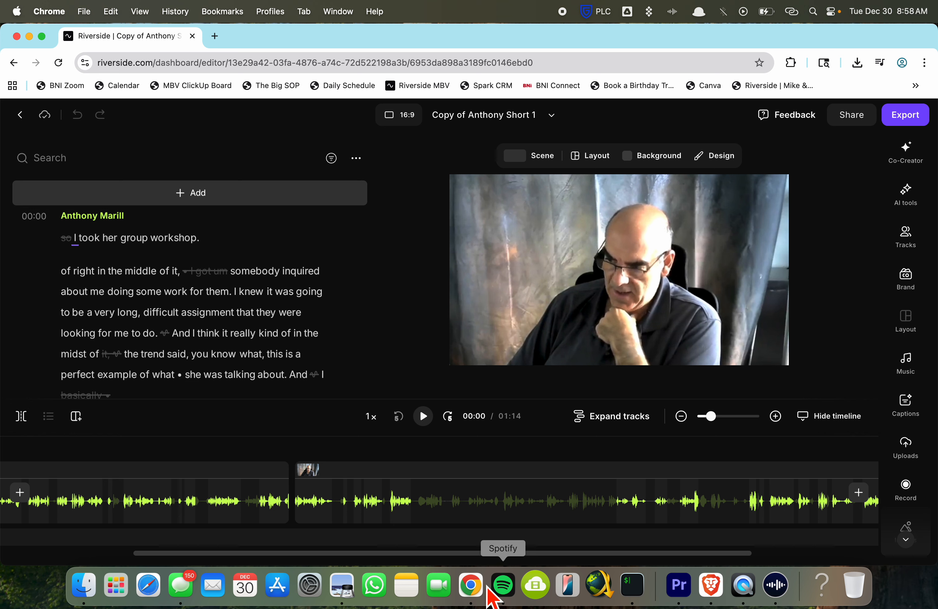
- Look over the whole timeline of the Short 1 copy at different scales and return to its first clip
scroll(450, 491, down, 5)
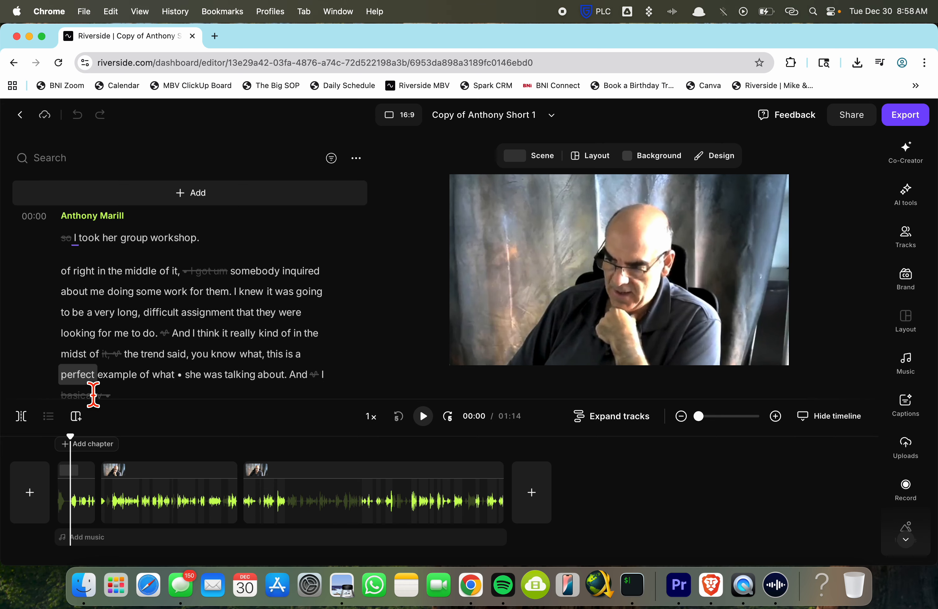
scroll(162, 519, up, 2)
scroll(155, 512, left, 2)
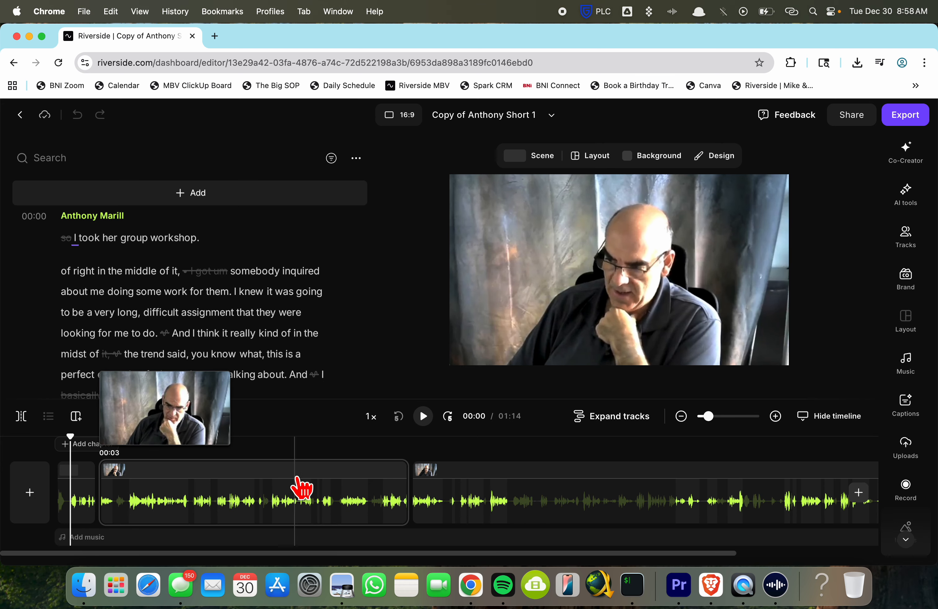
click(553, 494)
drag(709, 499, 251, 494)
click(71, 479)
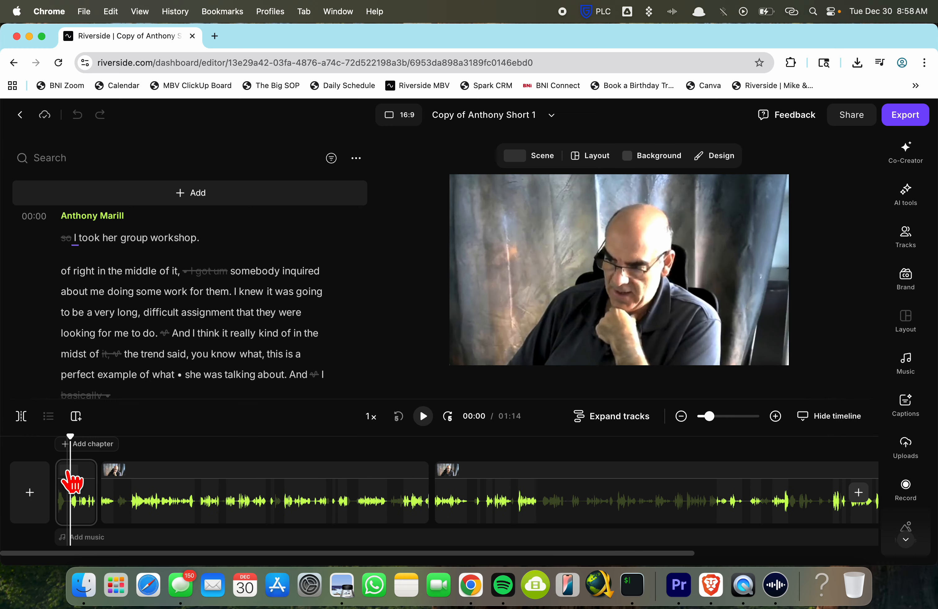
- Place the playhead at 00:47 in the third clip
click(535, 451)
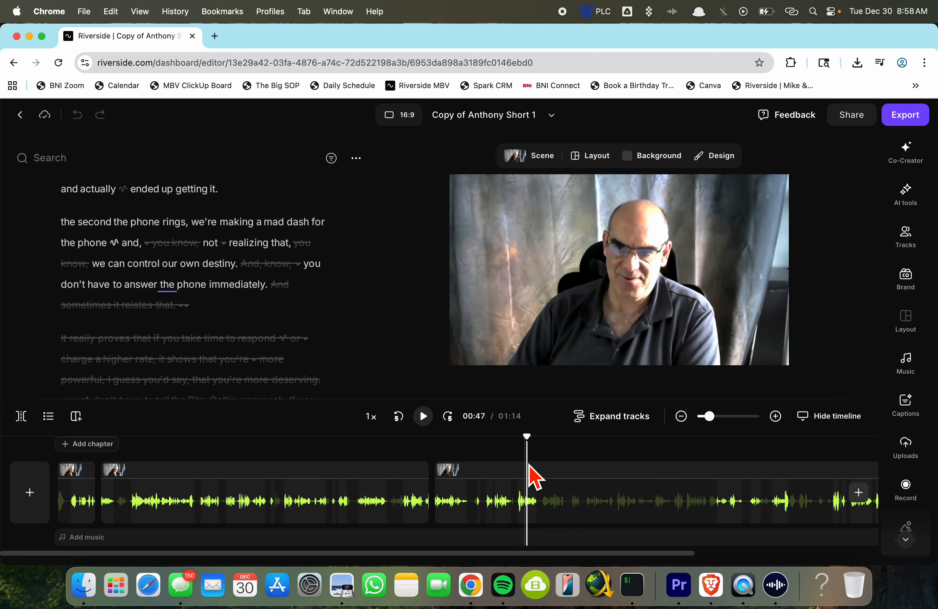
right_click(530, 477)
click(528, 477)
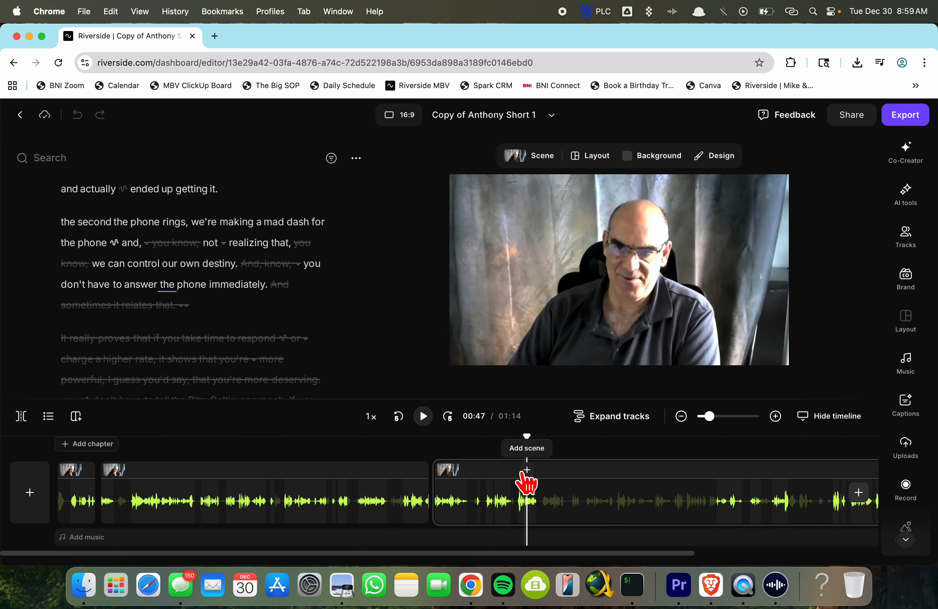
- Try adding a chapter at the start of the timeline and undo it
click(94, 448)
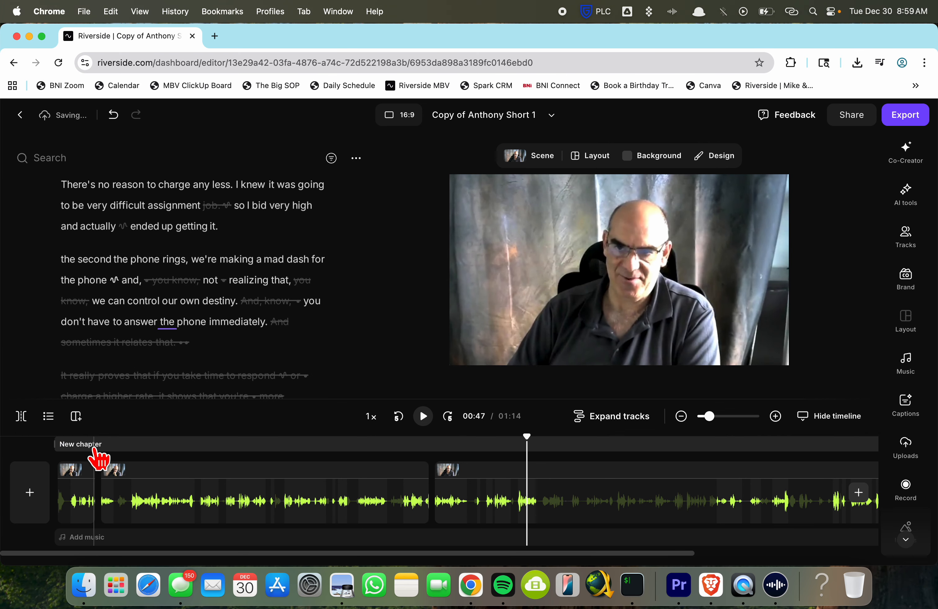
key(super+z)
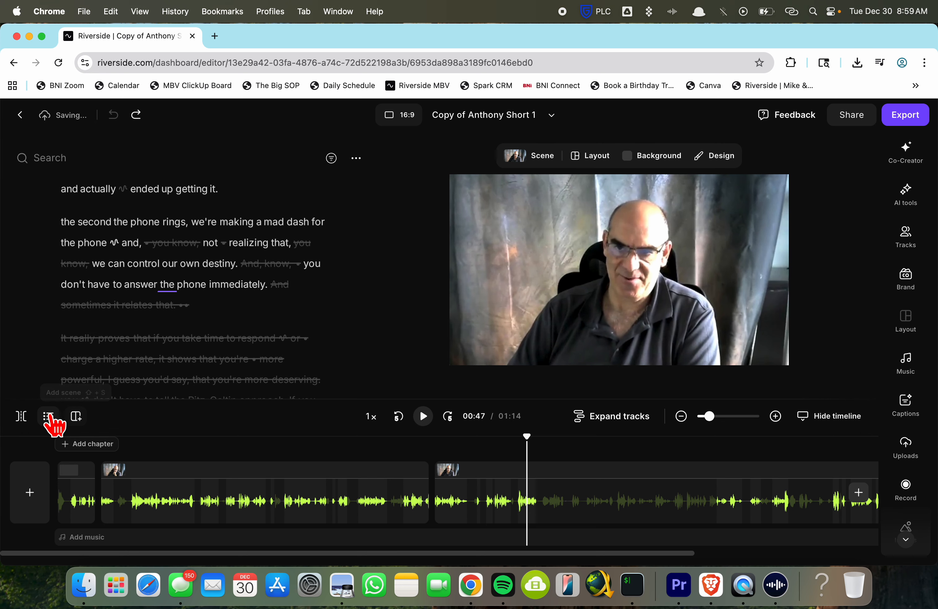
- Split the third clip at 00:47 and again at 00:45 to isolate a short section between the cuts
click(22, 420)
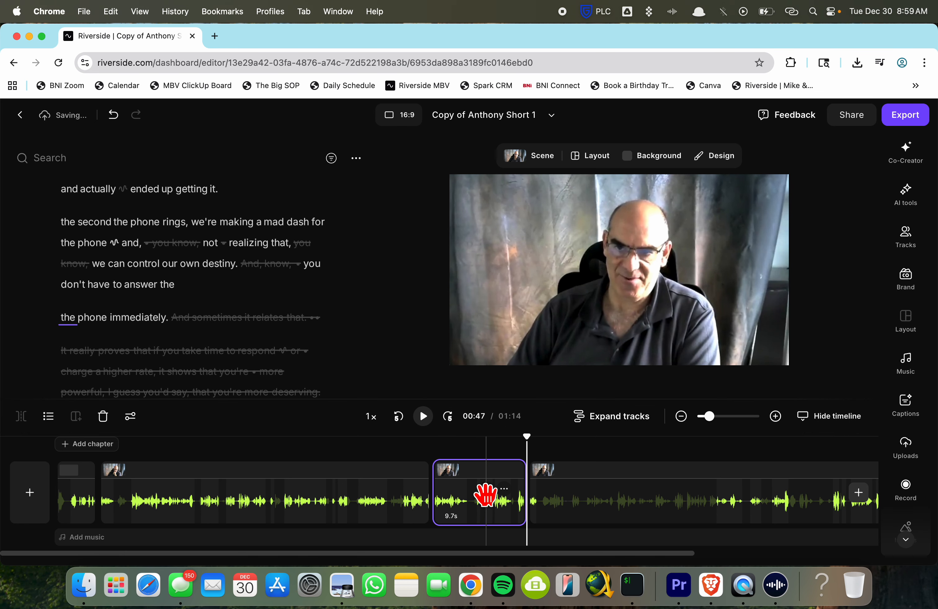
drag(486, 490, 526, 500)
click(540, 435)
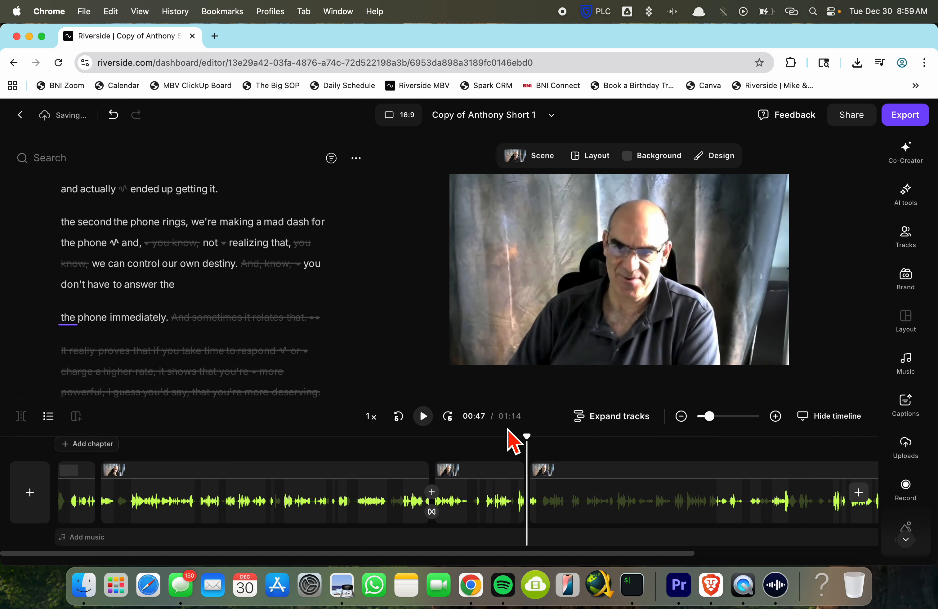
click(503, 445)
key(s)
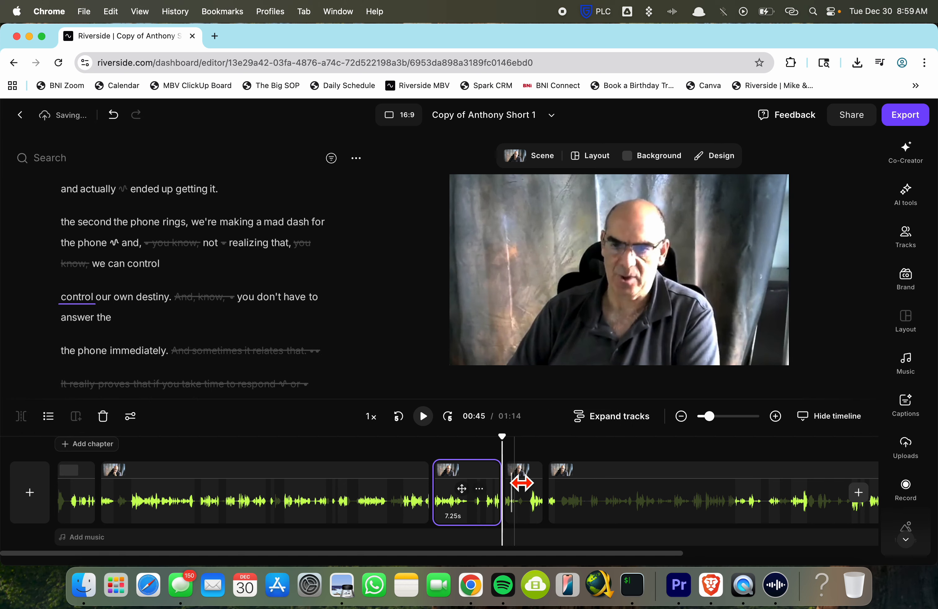
- Trim the start of the short isolated clip to 00:46, cutting the words "control our own destiny. And, know,"
click(529, 473)
click(530, 477)
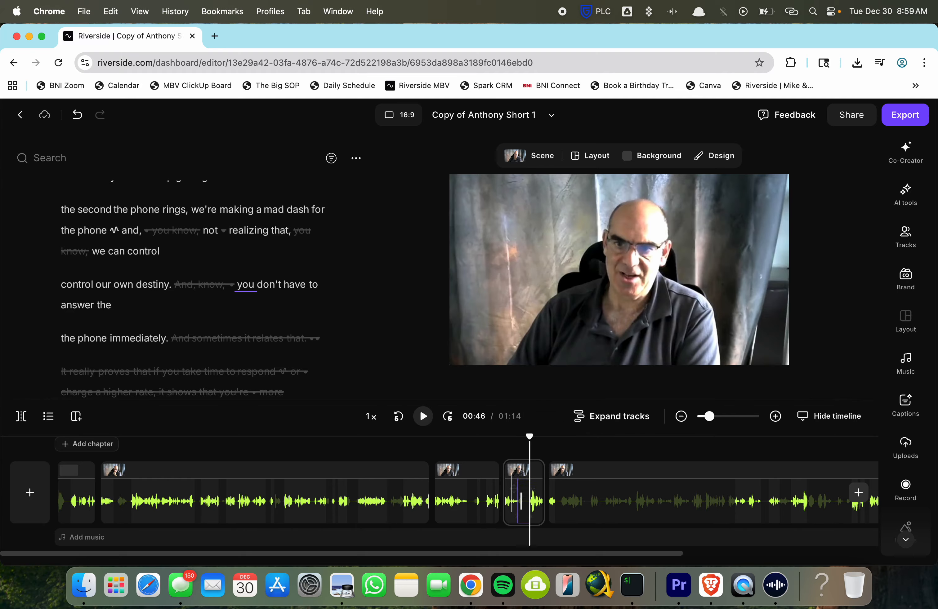
drag(528, 492, 325, 483)
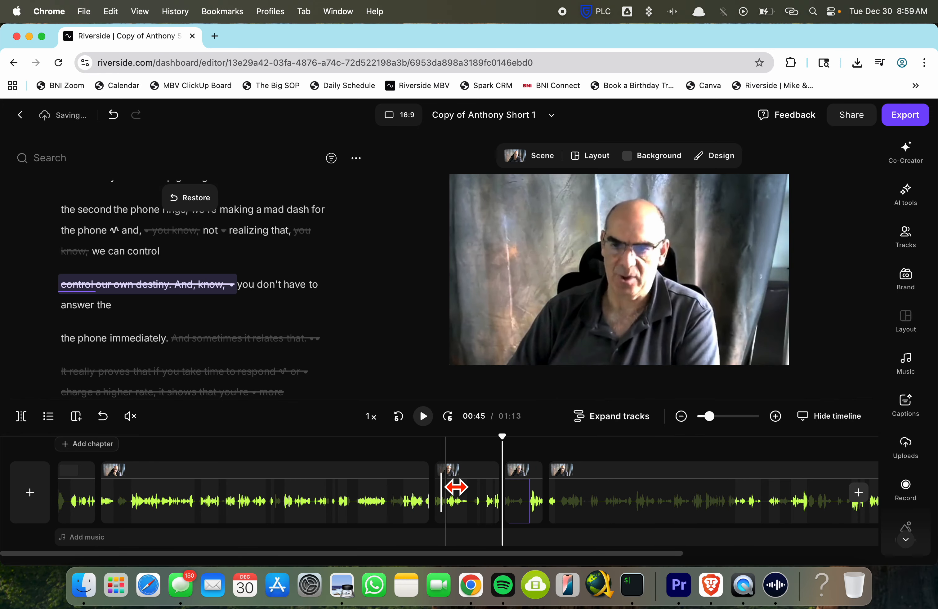
- Move the trimmed short clip between the first clip and the long second clip
scroll(456, 487, down, 2)
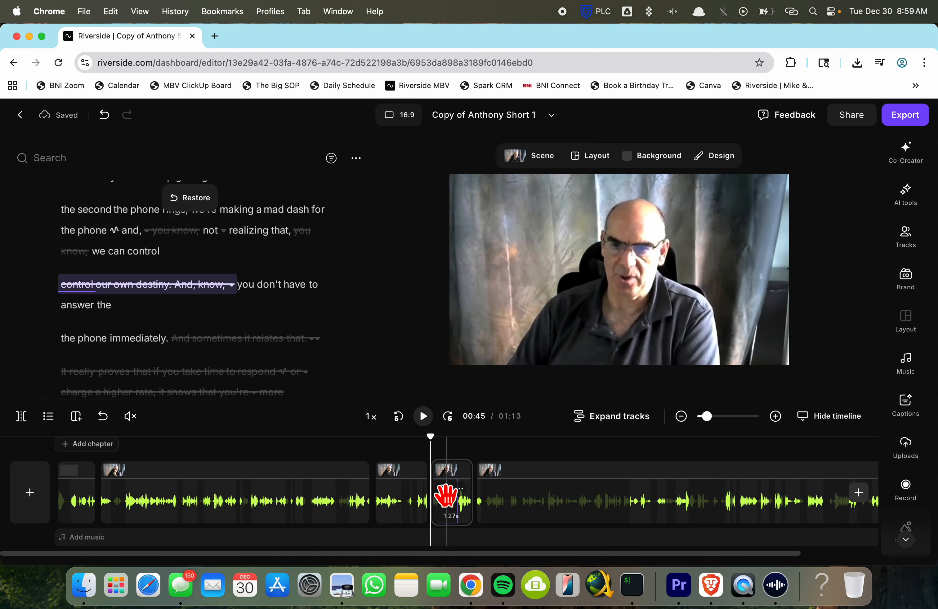
drag(446, 494, 280, 503)
scroll(299, 485, left, 2)
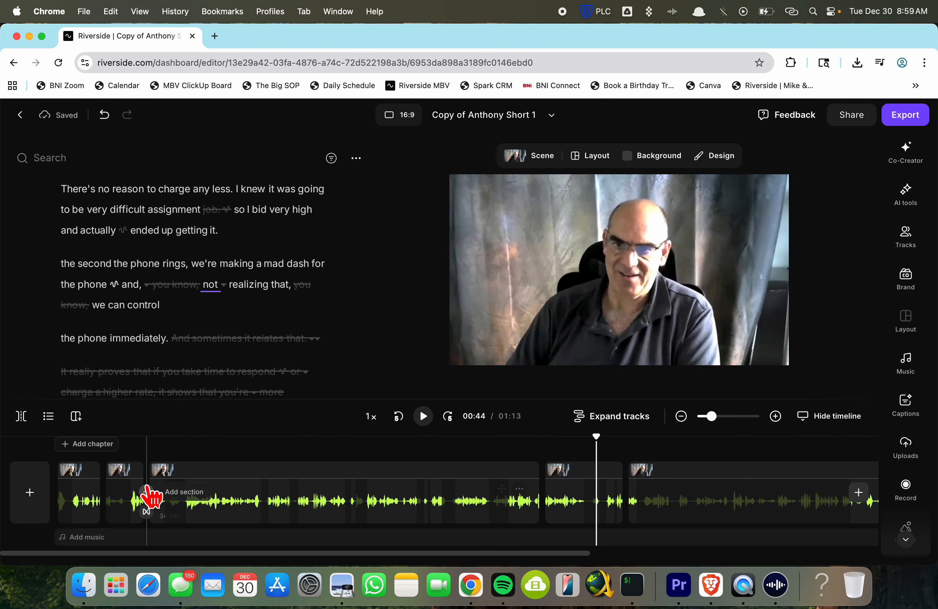
scroll(180, 514, up, 2)
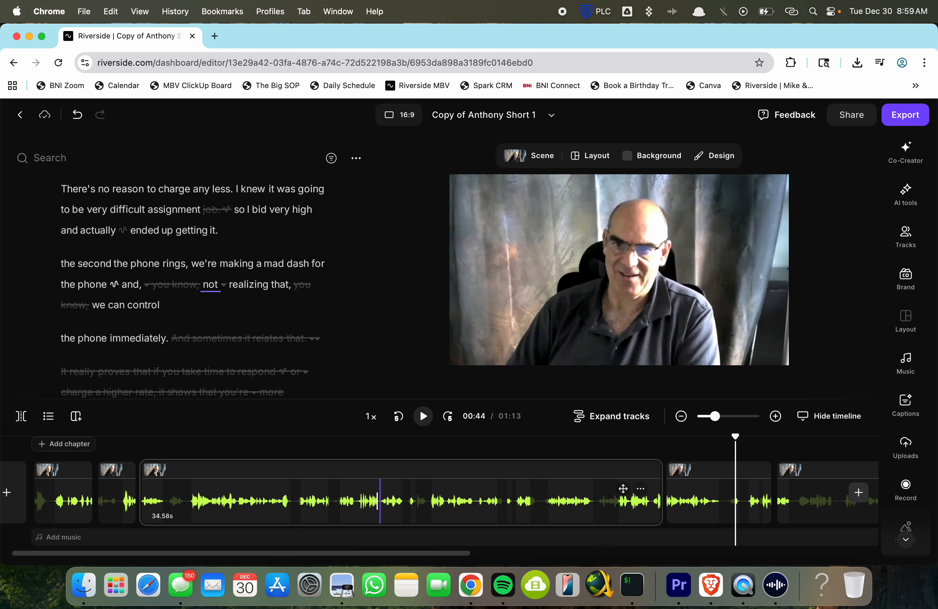
- Switch to Premiere Pro to glance at the Riverside Timeline sequence, and return to the Riverside editor in Chrome
click(687, 604)
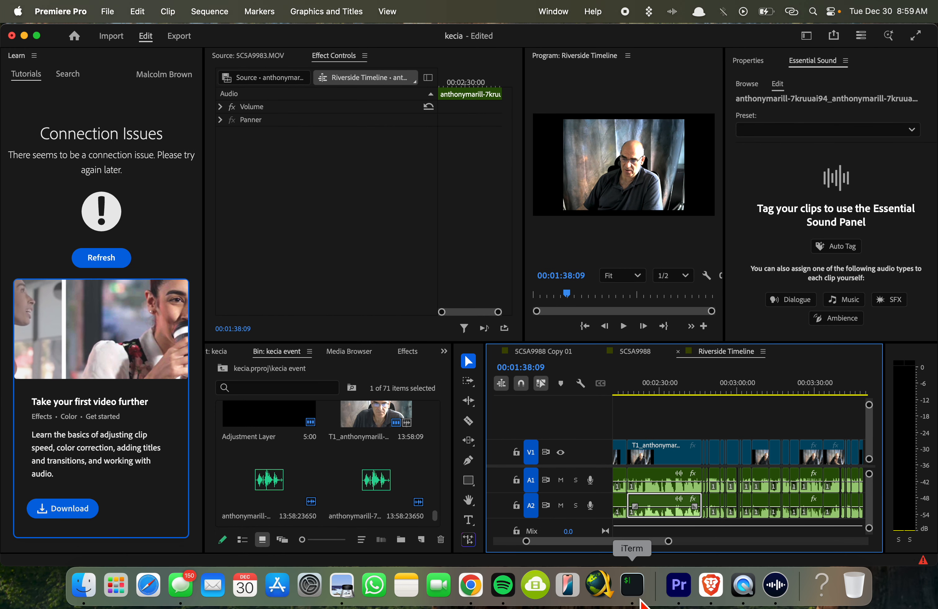
click(470, 585)
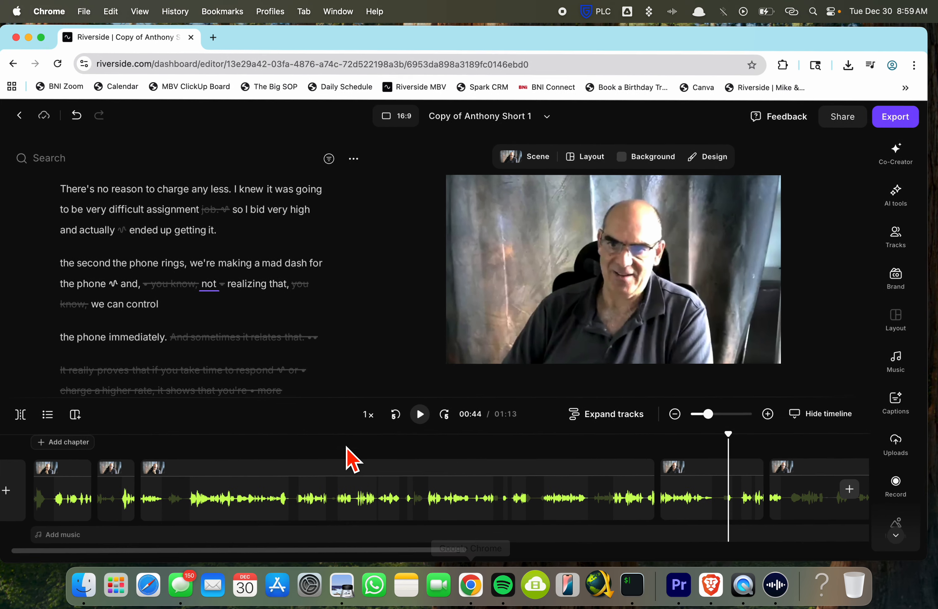
- Trim the beginning of the long clip down to 29.54 s so it starts at "them. I knew it was going"
click(243, 509)
scroll(243, 508, left, 5)
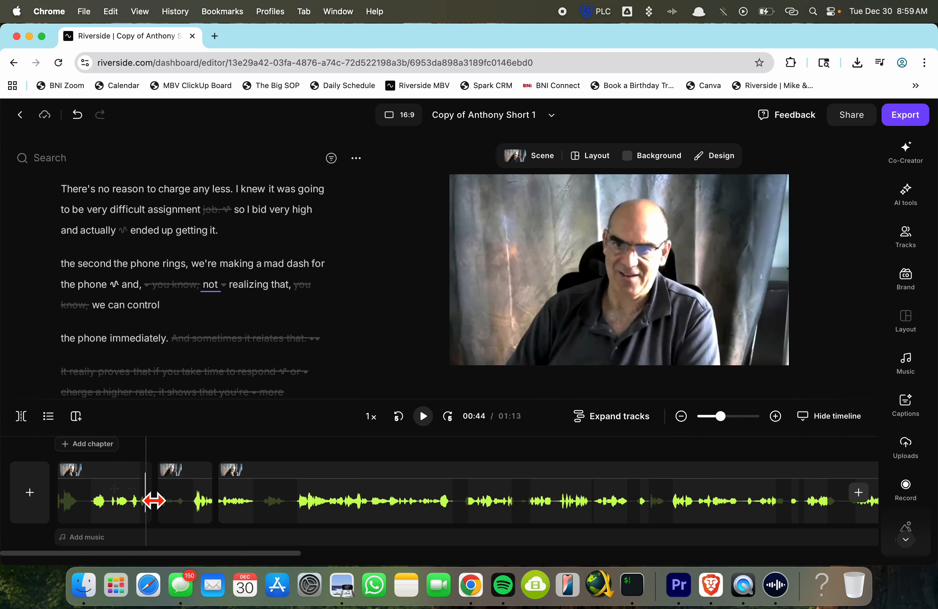
click(236, 502)
scroll(284, 515, down, 3)
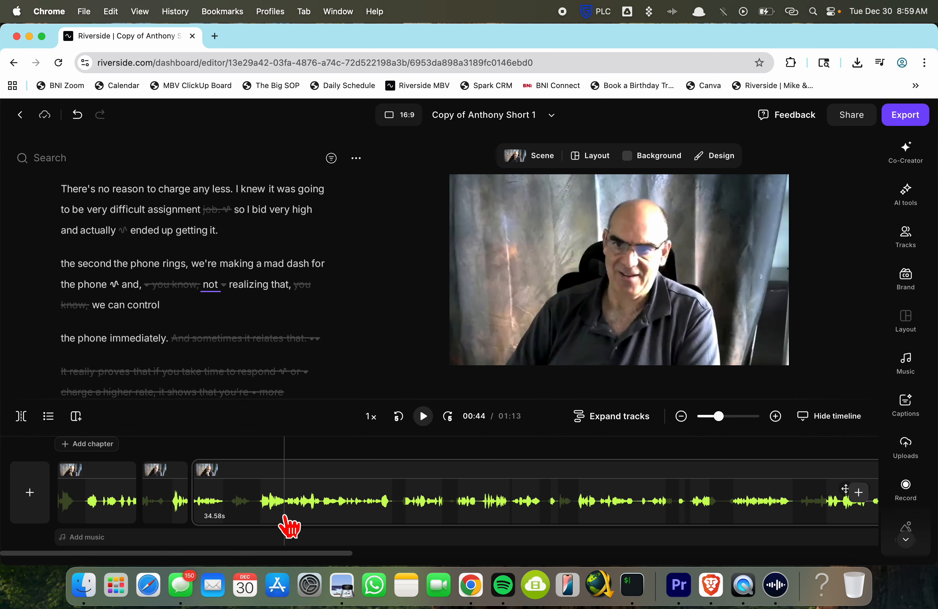
drag(203, 481, 226, 478)
click(194, 474)
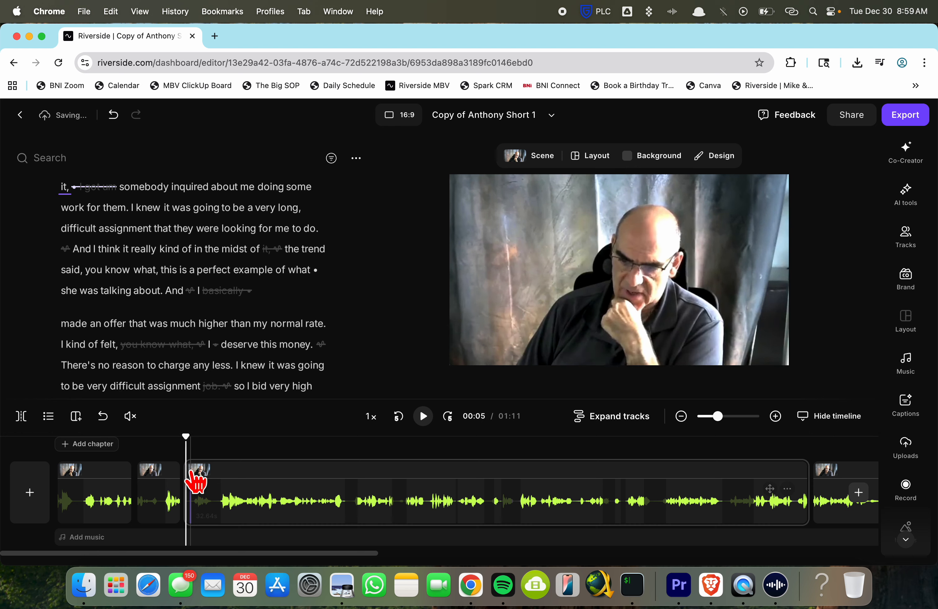
drag(194, 471, 270, 475)
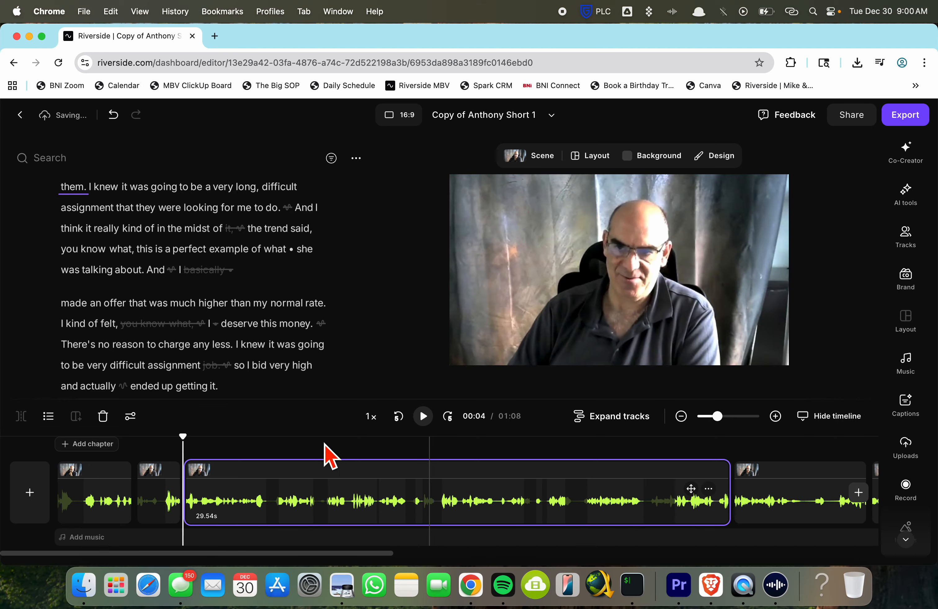
- Add a scene at 00:08 in the long clip and select the new scene after the break
click(235, 480)
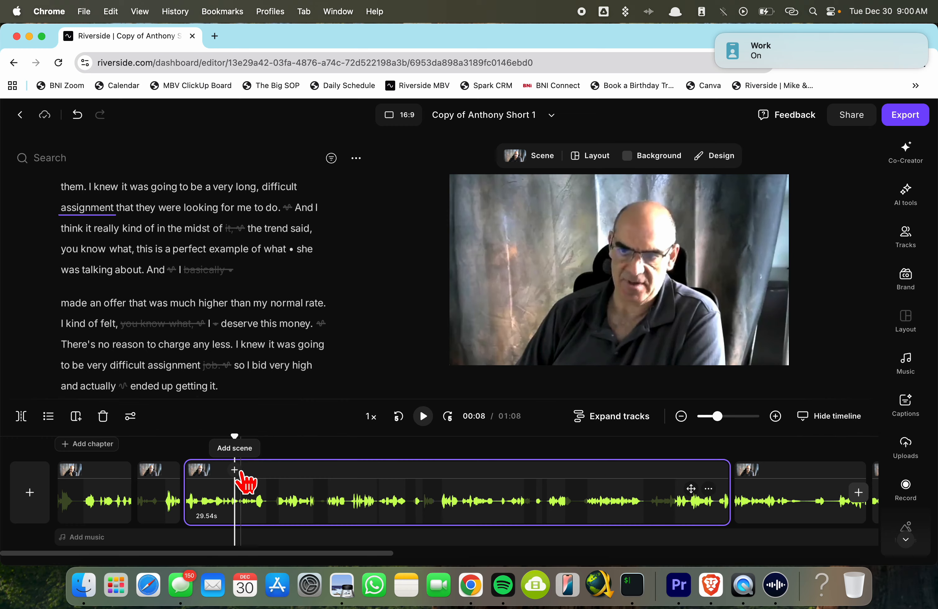
click(234, 467)
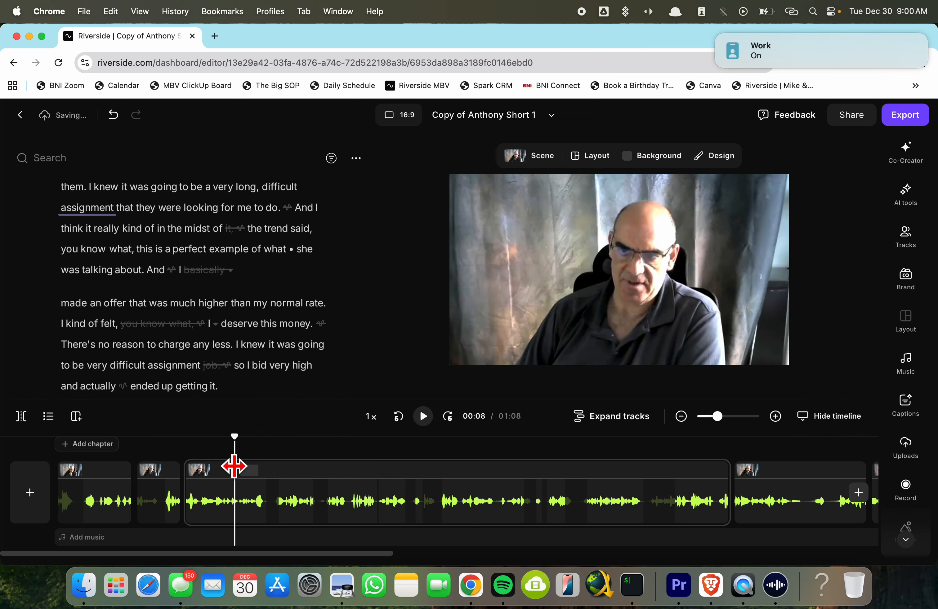
click(250, 470)
click(210, 470)
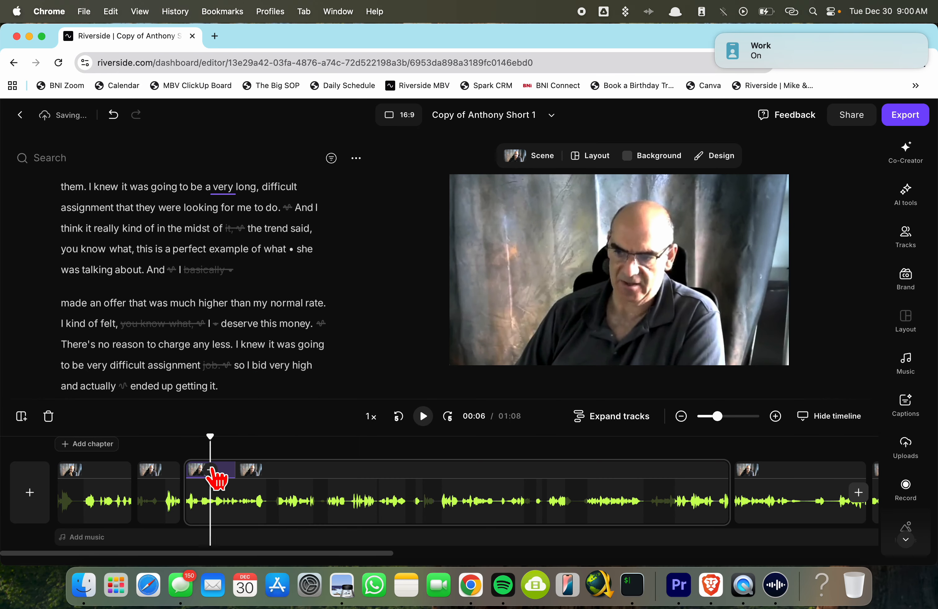
click(281, 469)
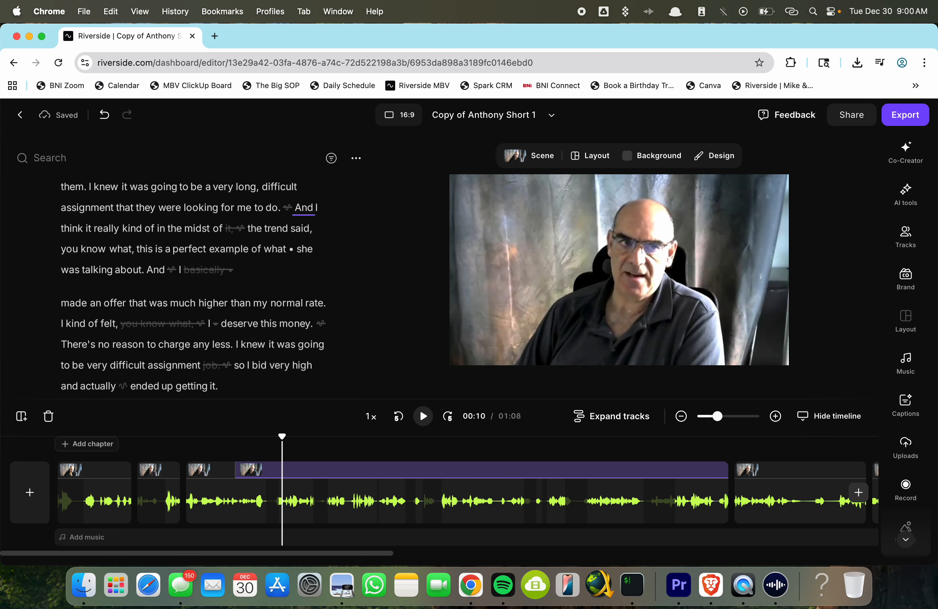
- Give the new scene the solo speaker layout with a small portrait inset at the frame's right, and play across the scene change
click(593, 156)
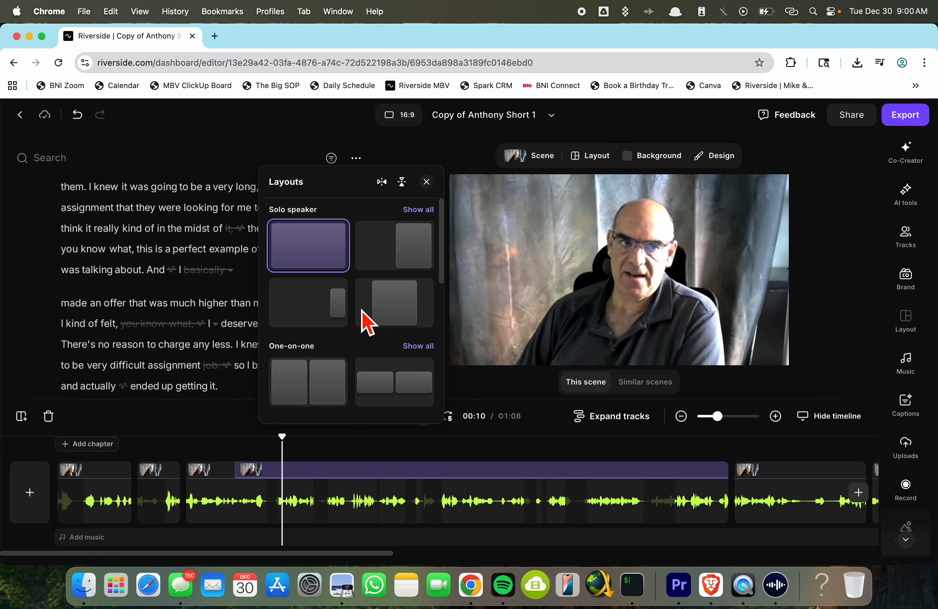
click(342, 312)
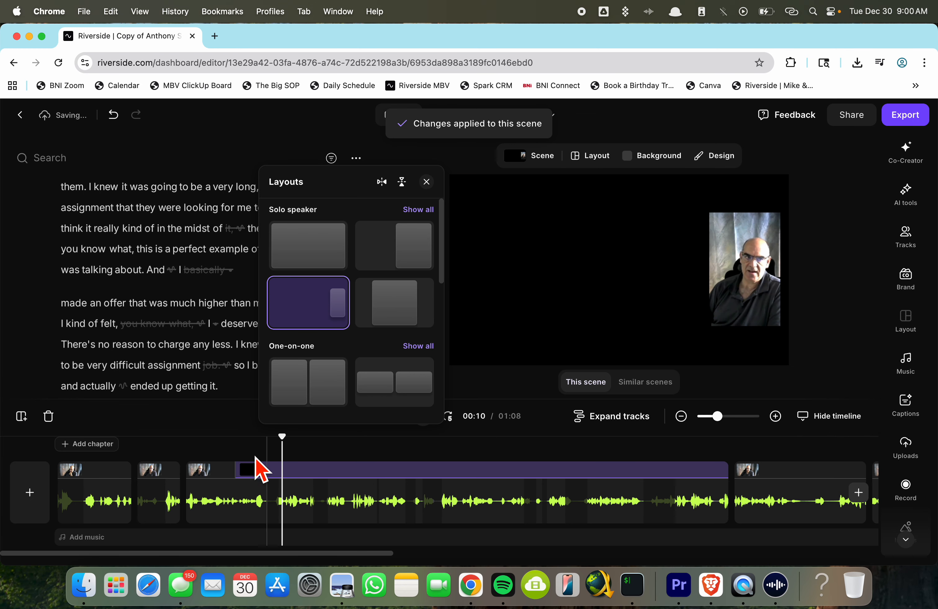
drag(234, 444, 221, 444)
key(space)
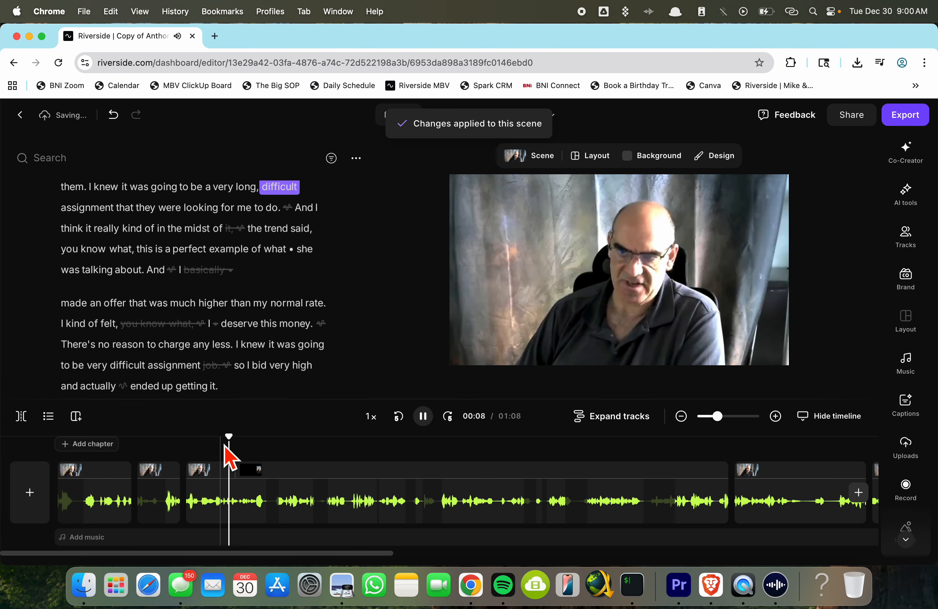
key(space)
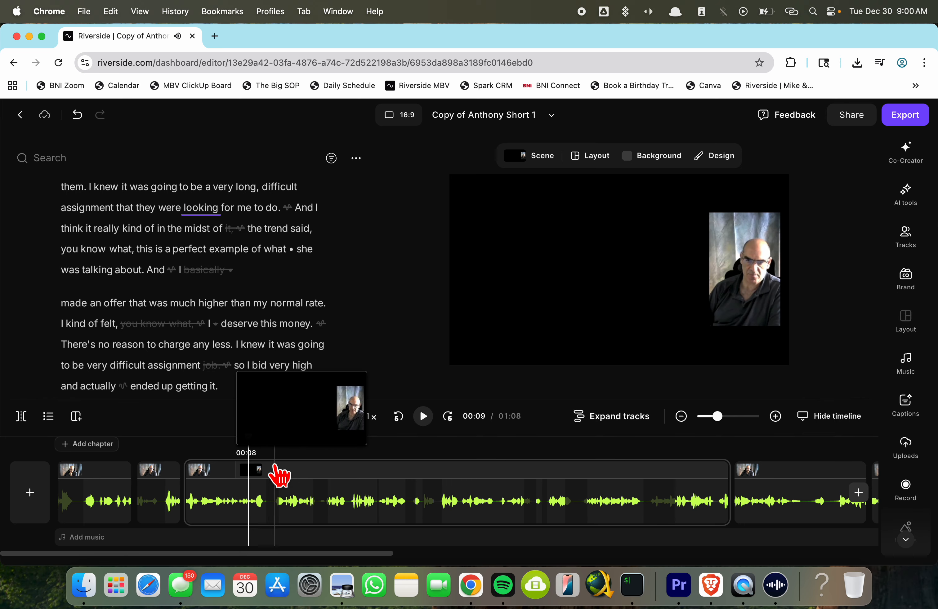
- Add another scene at 00:10 in the long clip, apply the centred solo speaker layout, and play across the change
click(282, 473)
click(282, 473)
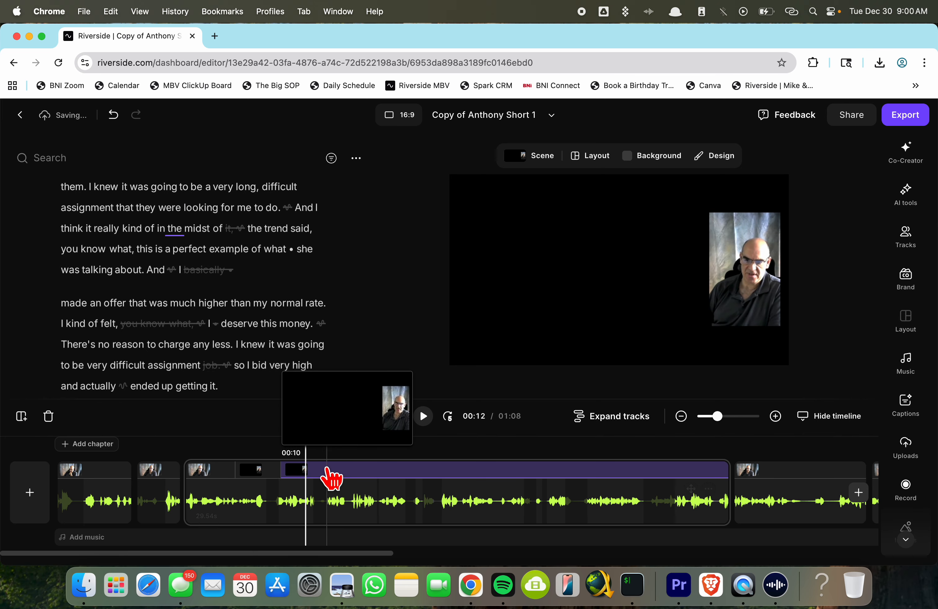
click(328, 477)
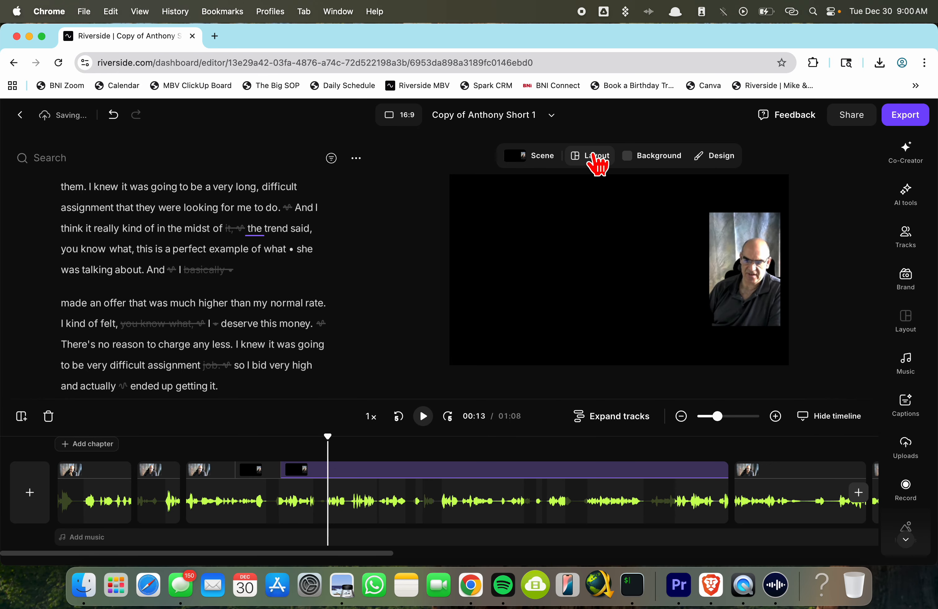
click(597, 162)
click(391, 389)
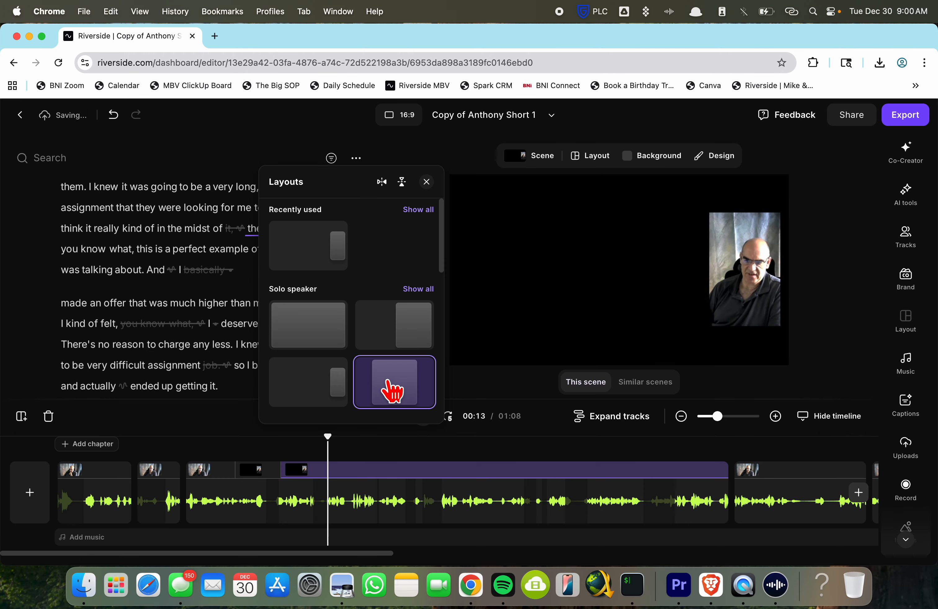
click(299, 450)
click(266, 439)
key(space)
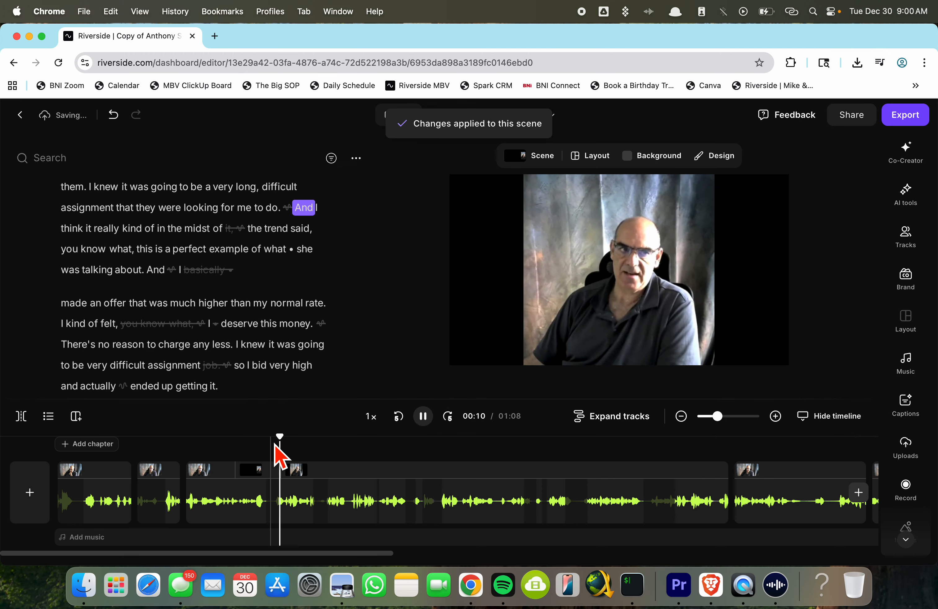
- Add a chapter at 00:01 in the first clip and shift its start to 00:03, near the second clip's beginning
click(102, 483)
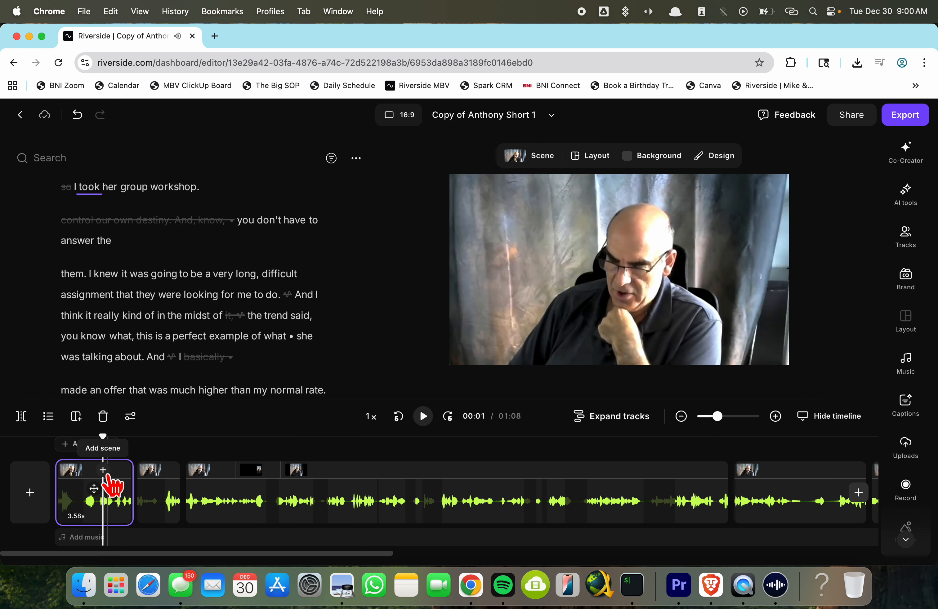
click(48, 416)
click(128, 445)
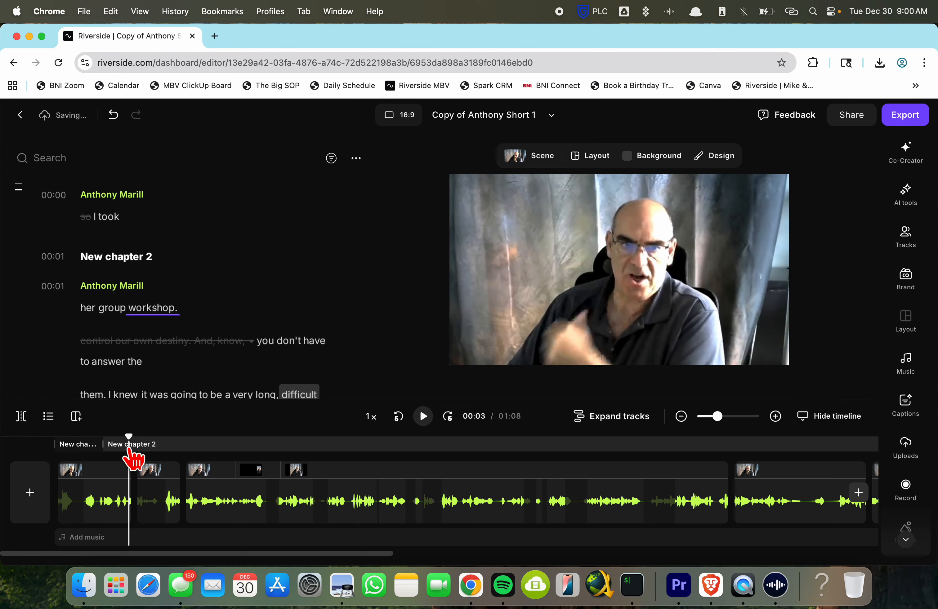
mouse_move(115, 446)
mouse_down()
mouse_move(152, 446)
mouse_move(135, 446)
mouse_up()
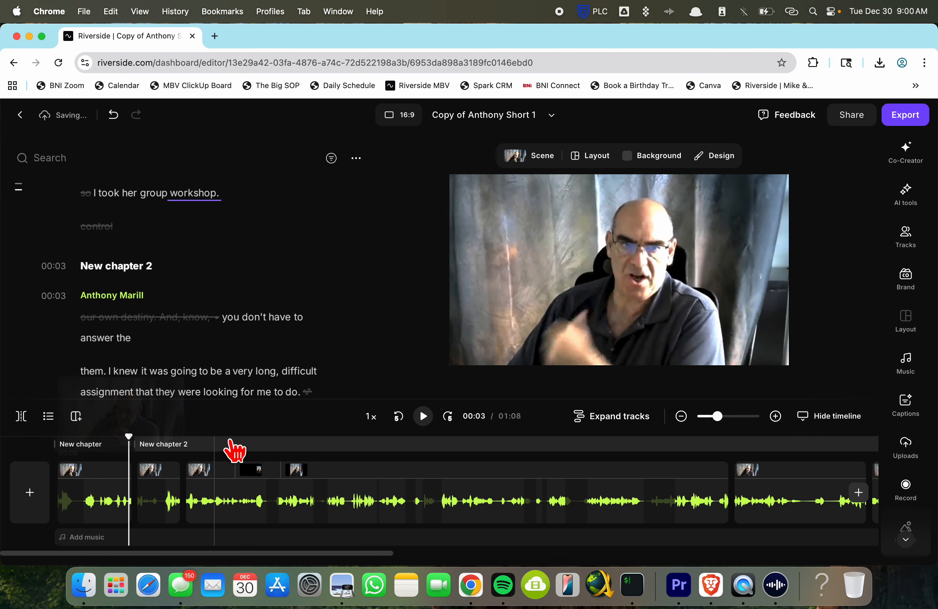
- Preview the centred-speaker scene of the long clip around 00:23 to 00:24
click(424, 451)
click(523, 439)
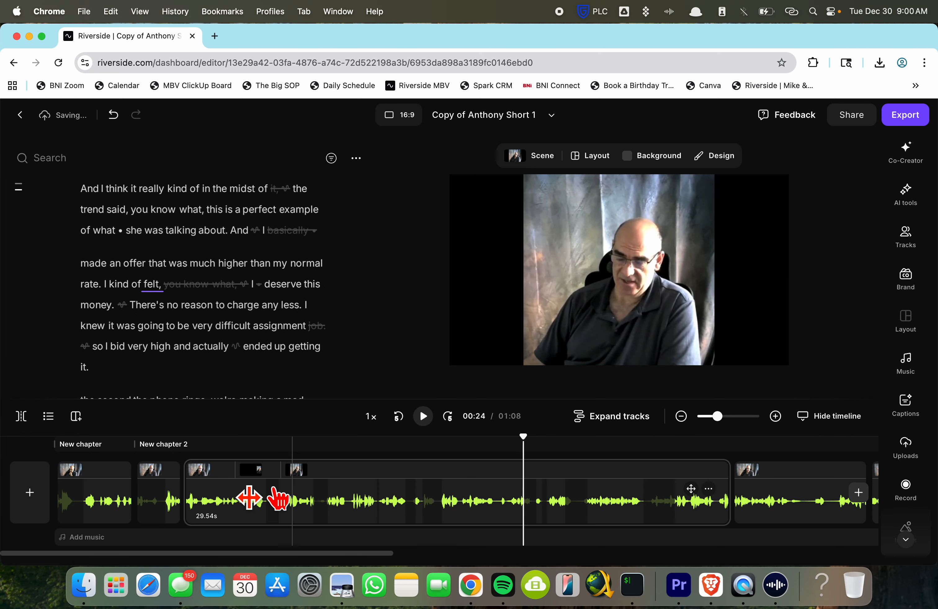
click(495, 443)
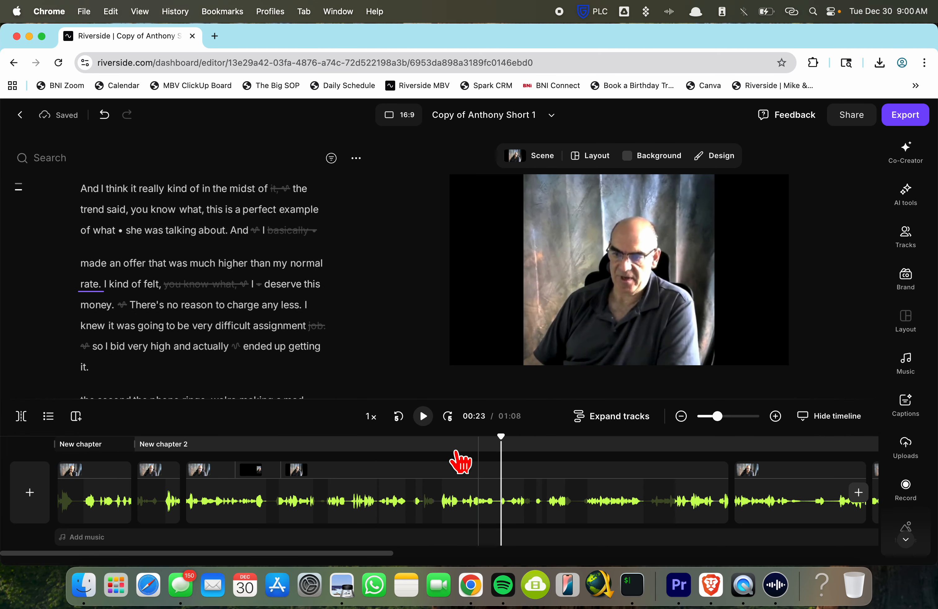
- Add a scene at 00:23 in the long clip and delete it again
click(76, 418)
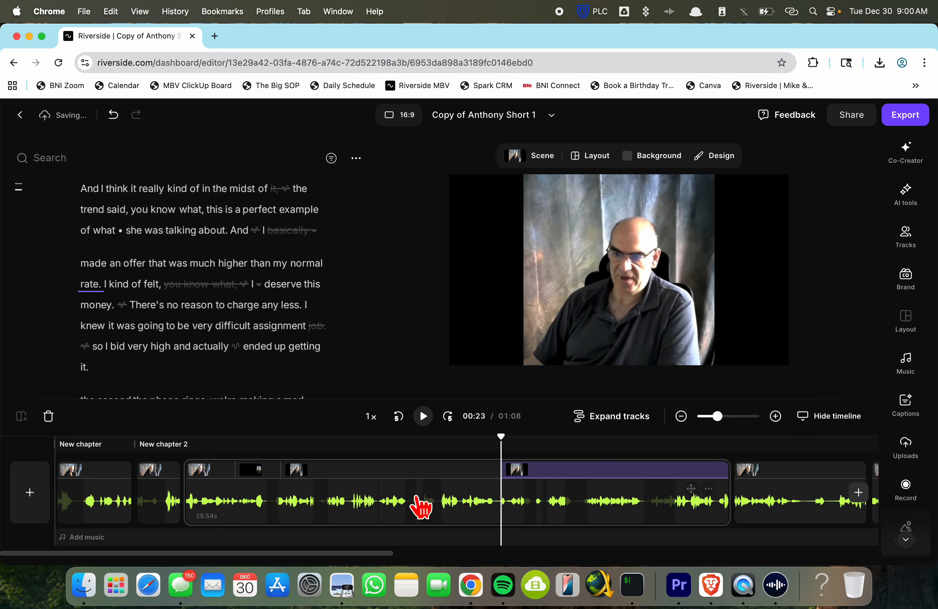
click(48, 418)
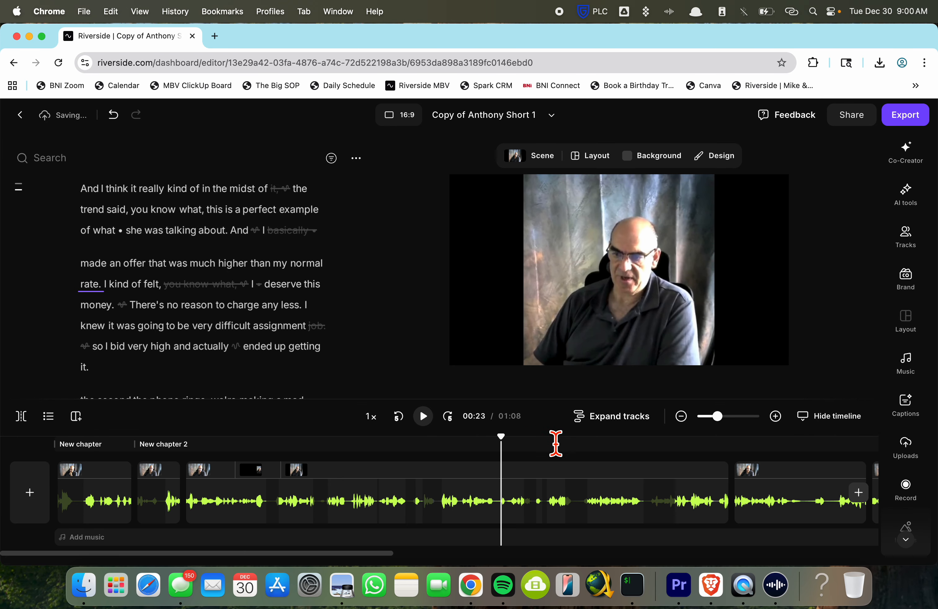
- Jump the playhead forward and backward in five-second steps, ending at 00:13 in the long clip
click(447, 416)
click(398, 417)
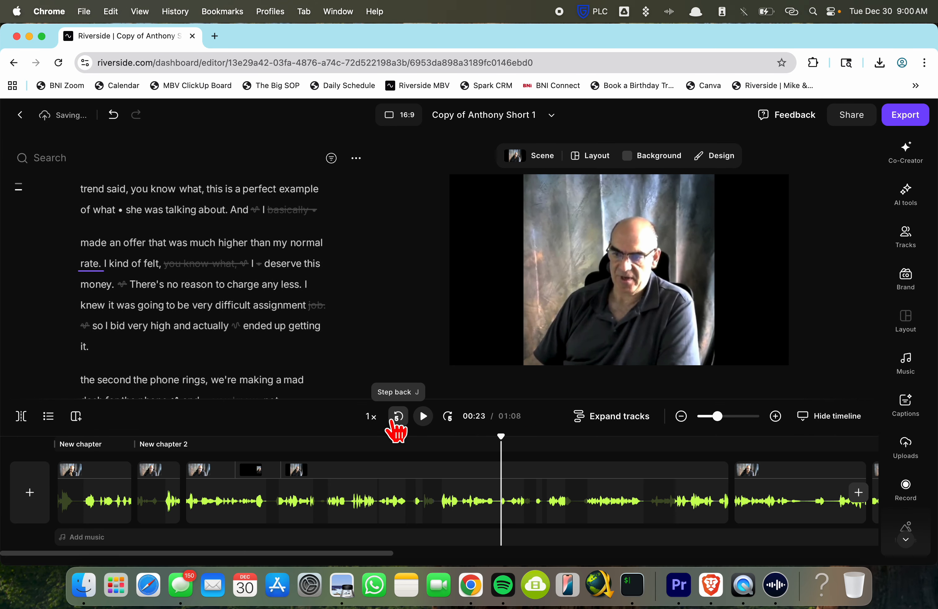
click(399, 416)
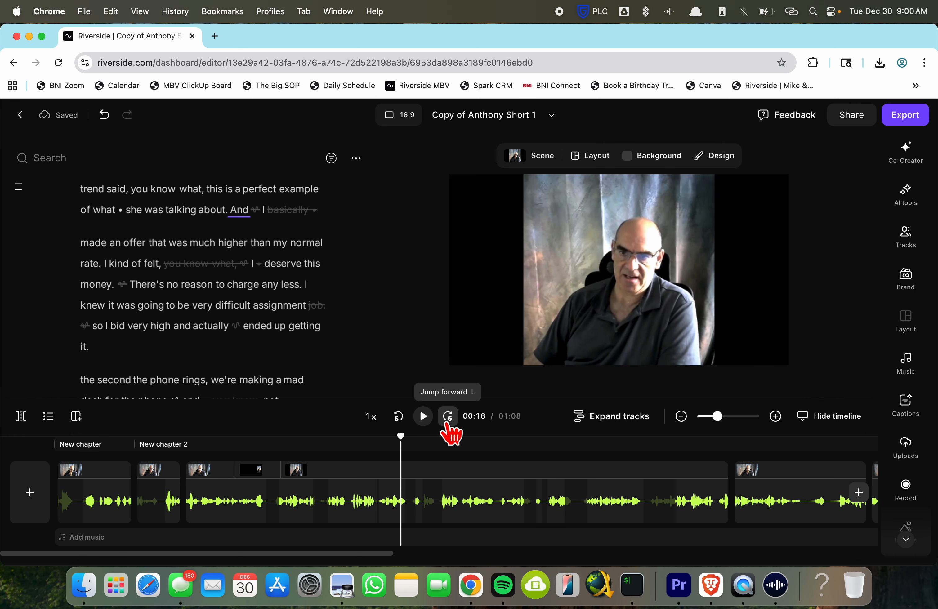
key(j)
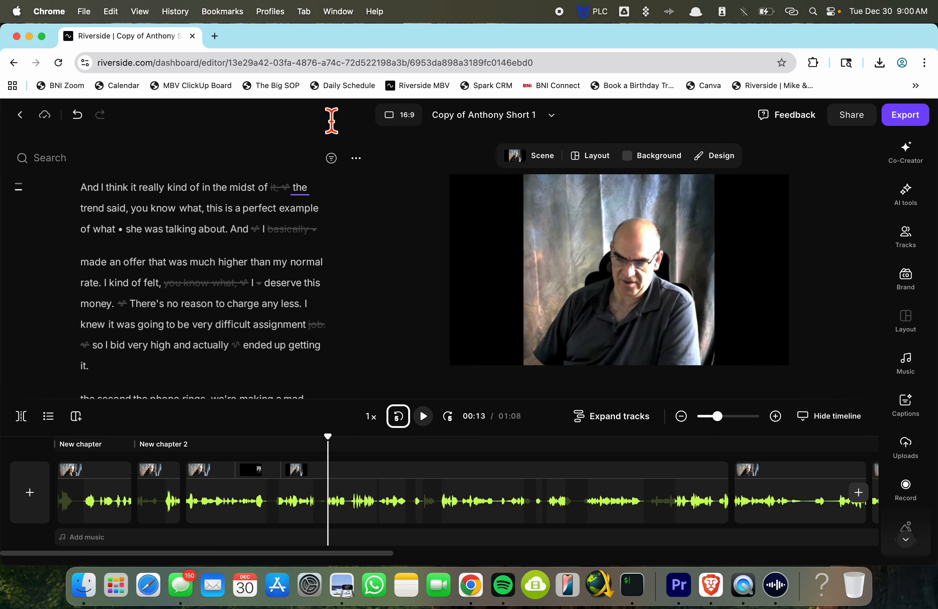
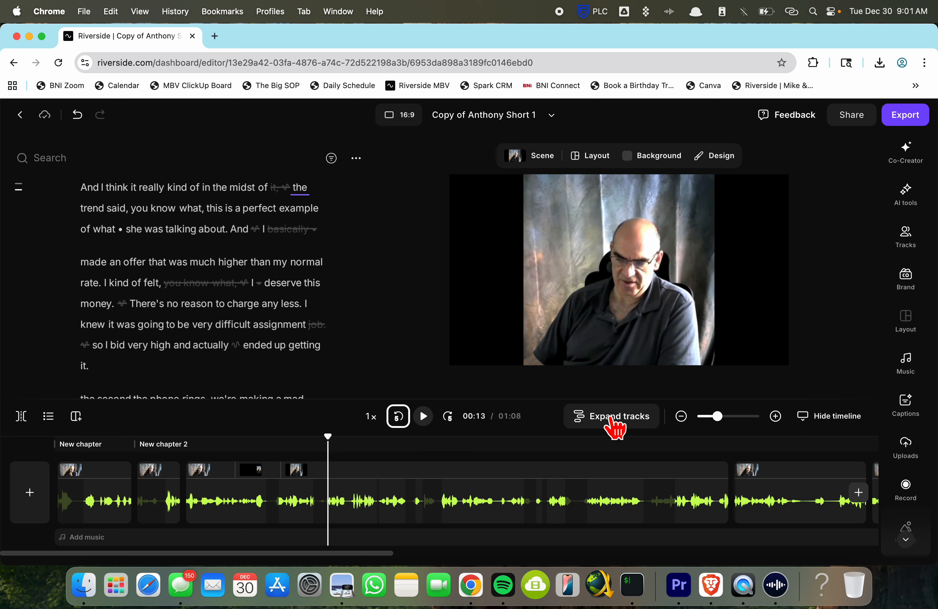
- Expand the timeline tracks, collapse the long clip's speaker track, check the frames at 00:16 and 00:07, and restore the combined track view
click(612, 421)
click(649, 419)
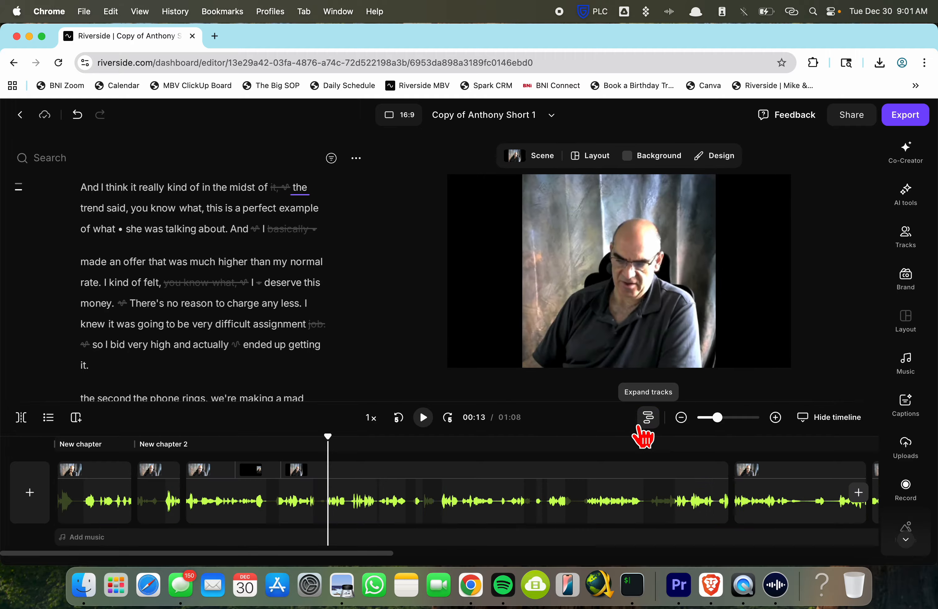
click(647, 422)
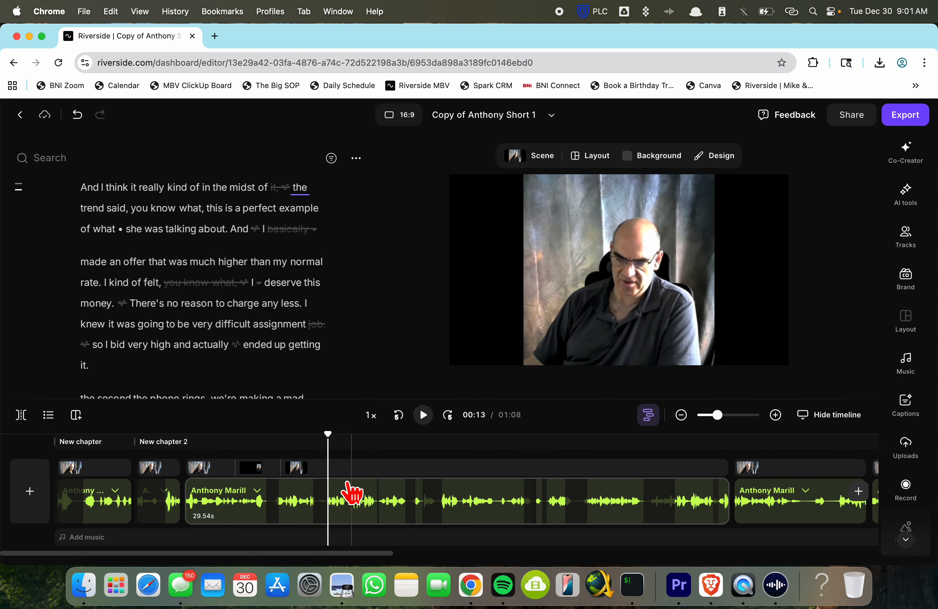
click(224, 514)
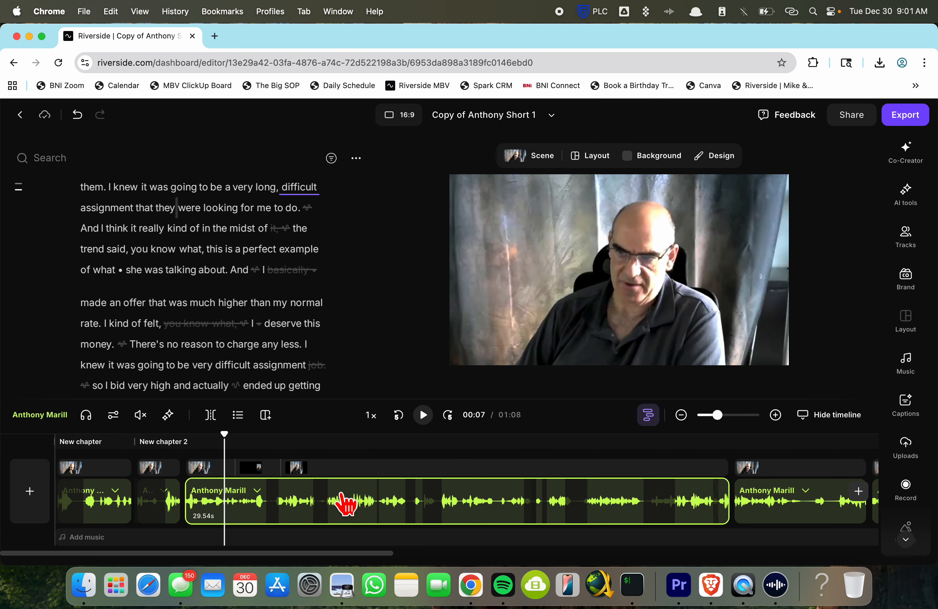
click(258, 490)
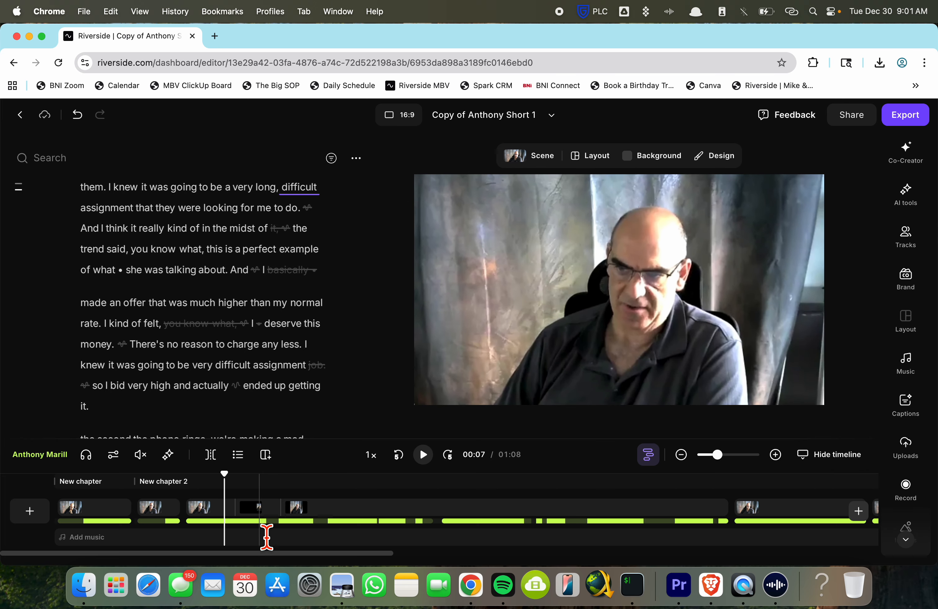
click(382, 514)
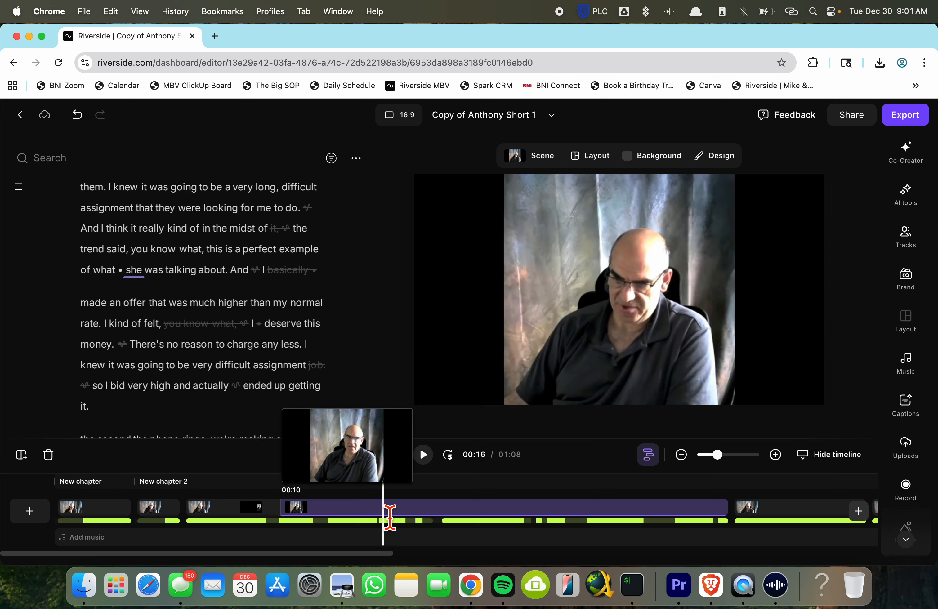
click(225, 514)
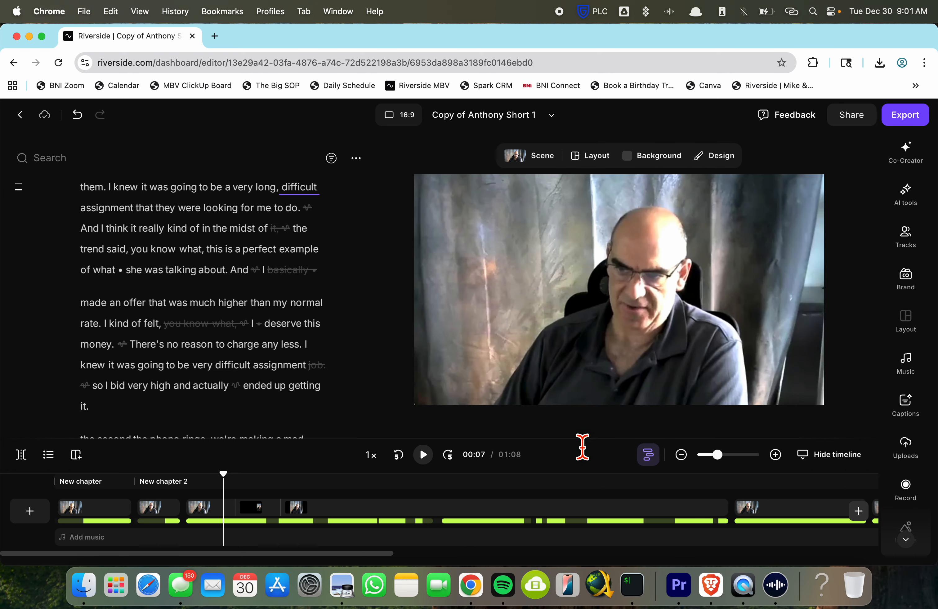
click(650, 455)
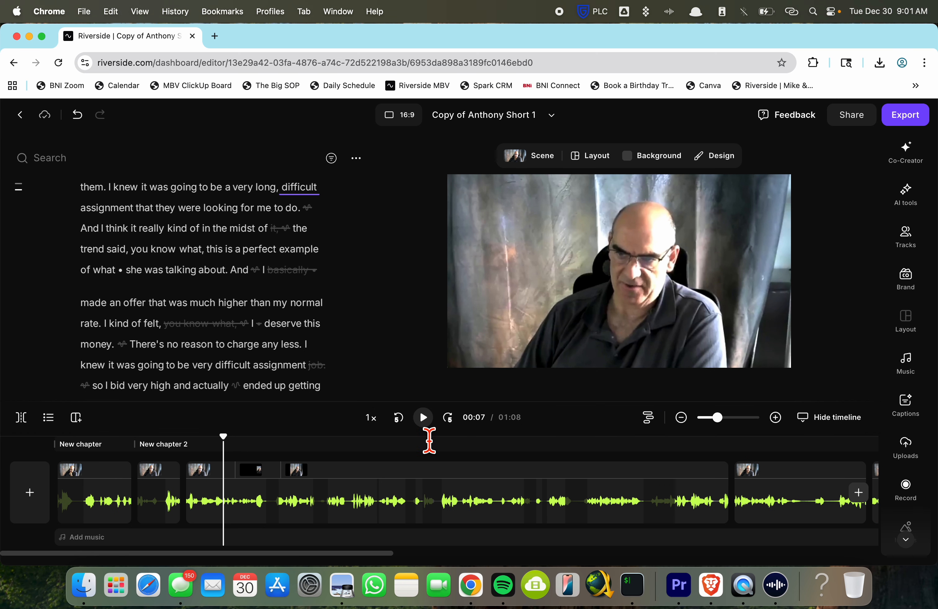
- Review the playback speed options without changing the speed, and briefly hide the timeline before showing it again
click(371, 419)
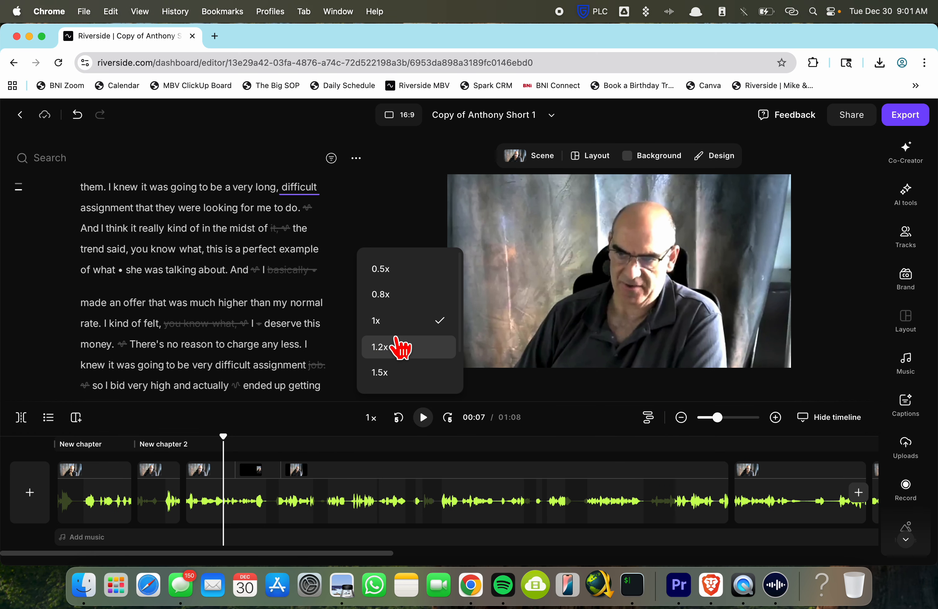
scroll(394, 371, down, 2)
click(325, 420)
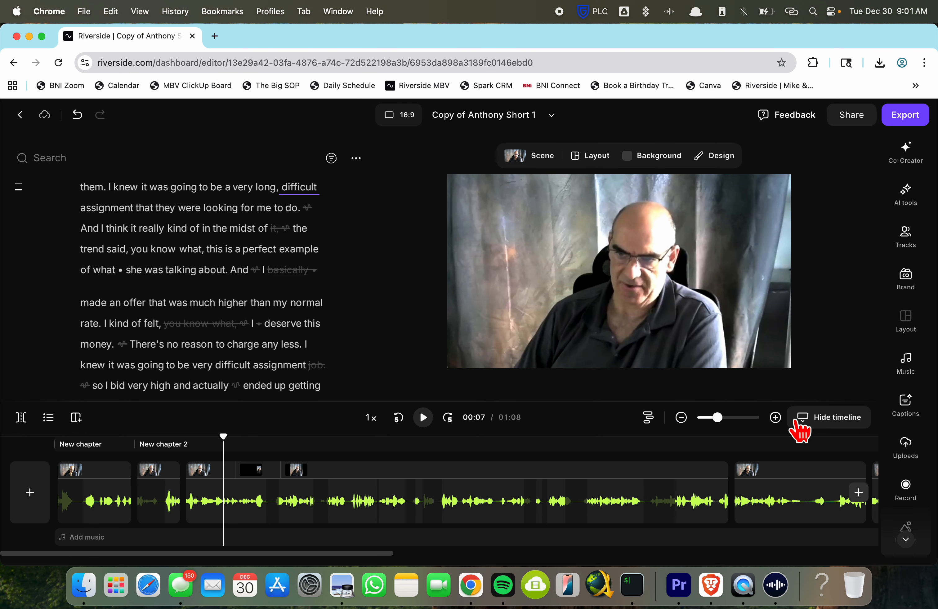
click(814, 425)
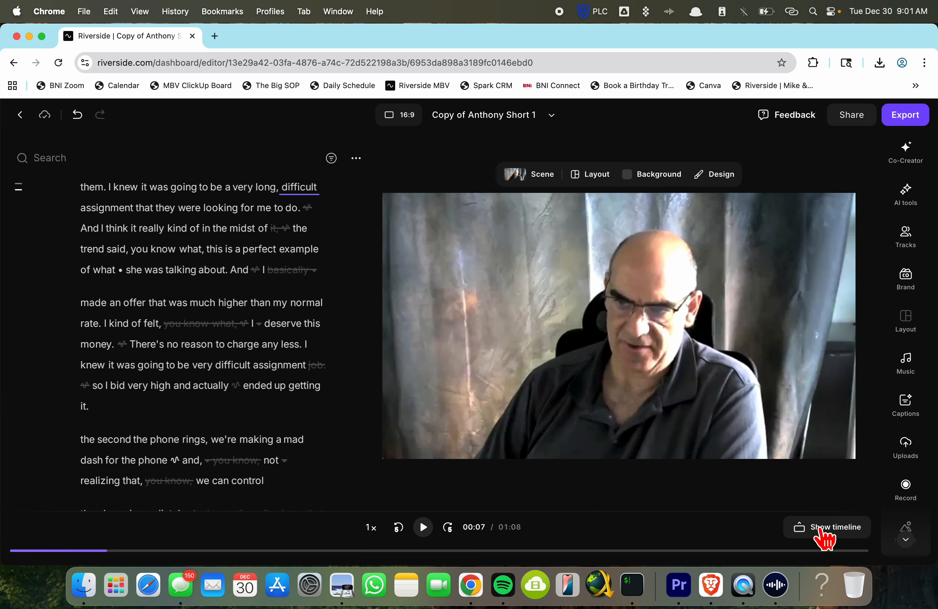
click(823, 534)
- Crop the long clip's first scene by zooming in three increments and shifting the speaker left and slightly up, for this scene only
click(650, 260)
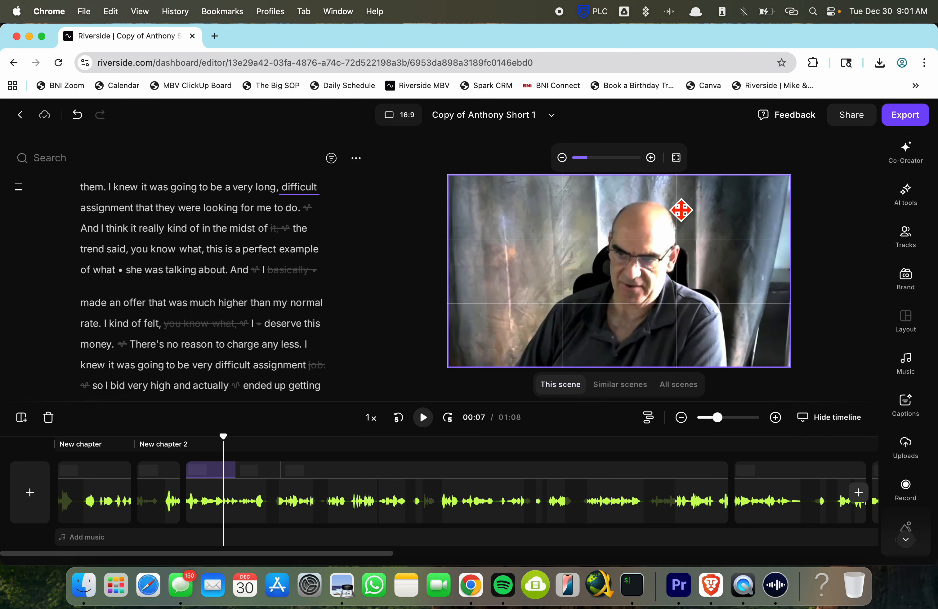
click(651, 167)
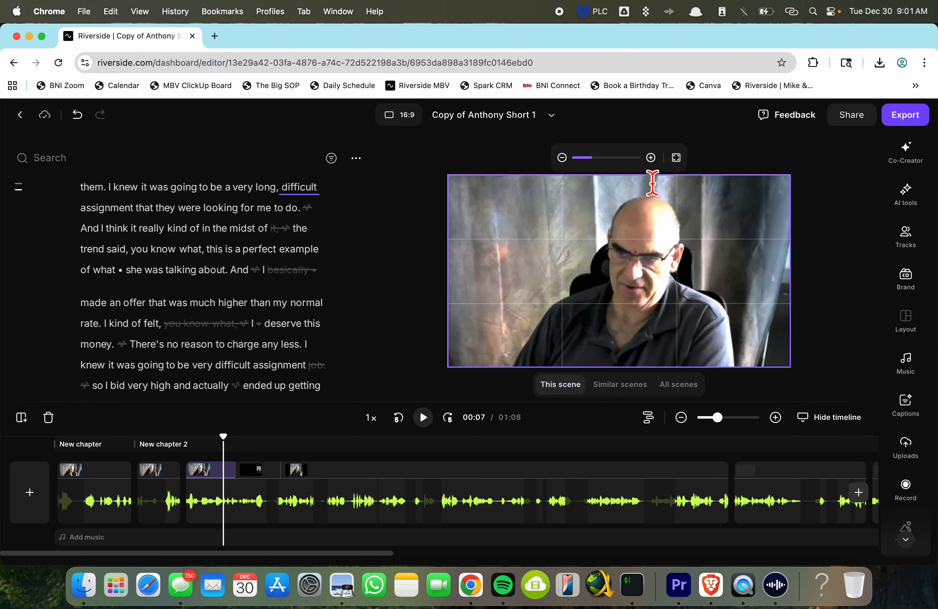
click(652, 160)
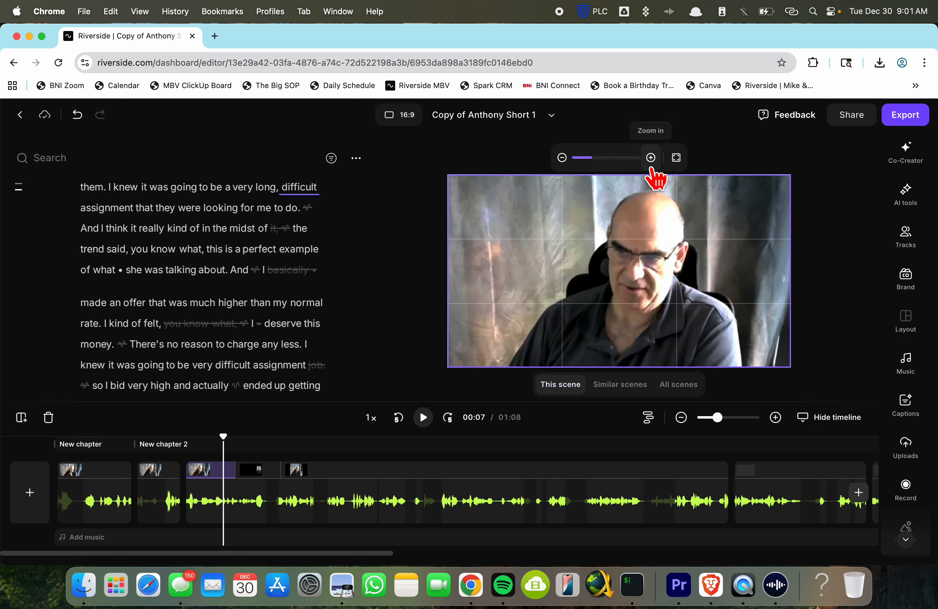
click(651, 160)
drag(639, 282, 605, 271)
click(818, 331)
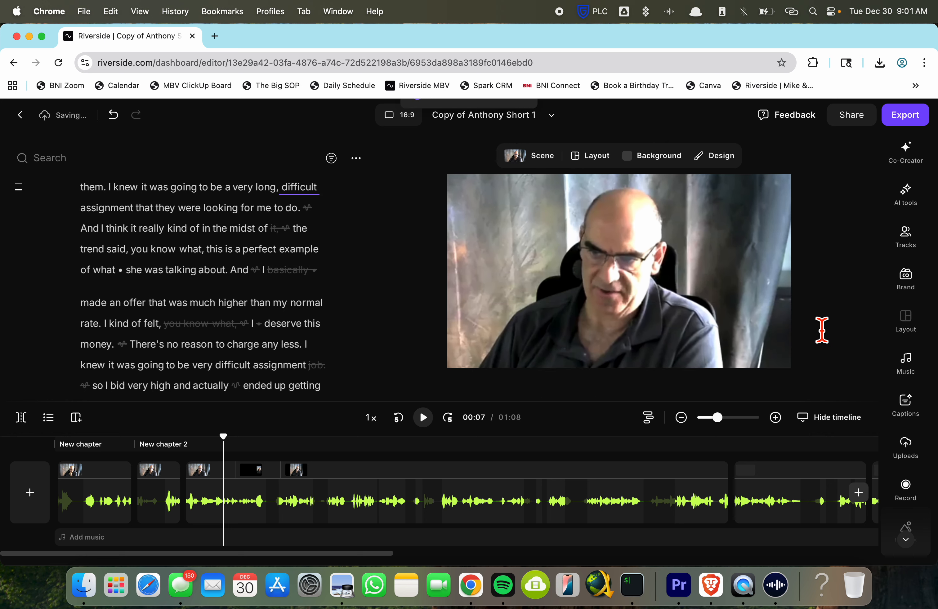
- Compare the cropped scene at 00:06 with the centred-speaker scene at 00:12 on an enlarged timeline
scroll(191, 492, up, 3)
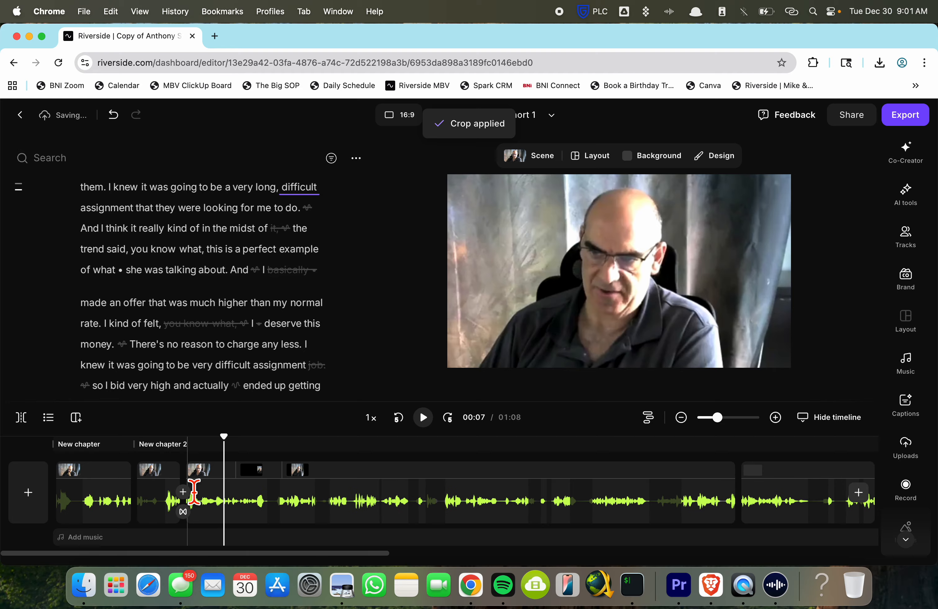
click(221, 476)
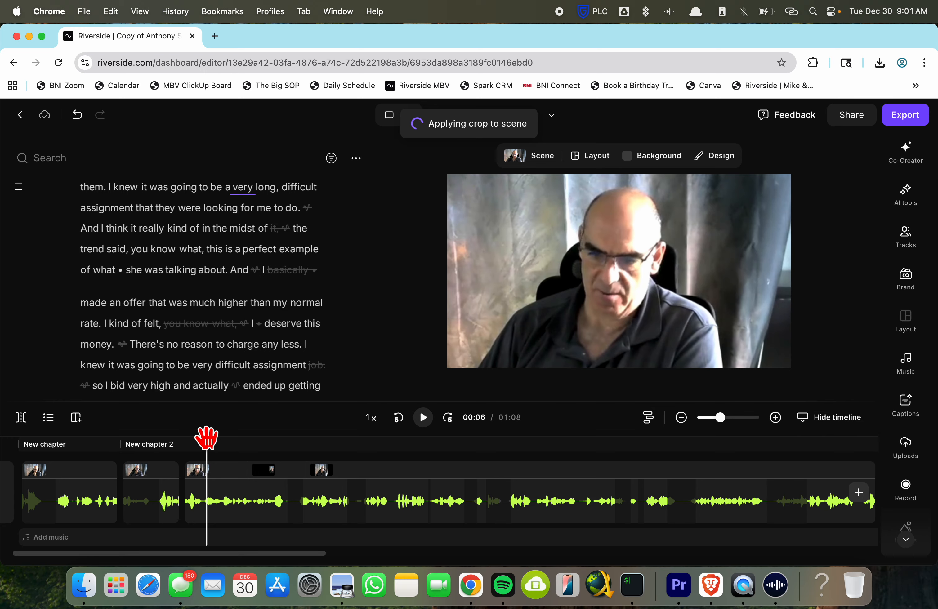
click(368, 451)
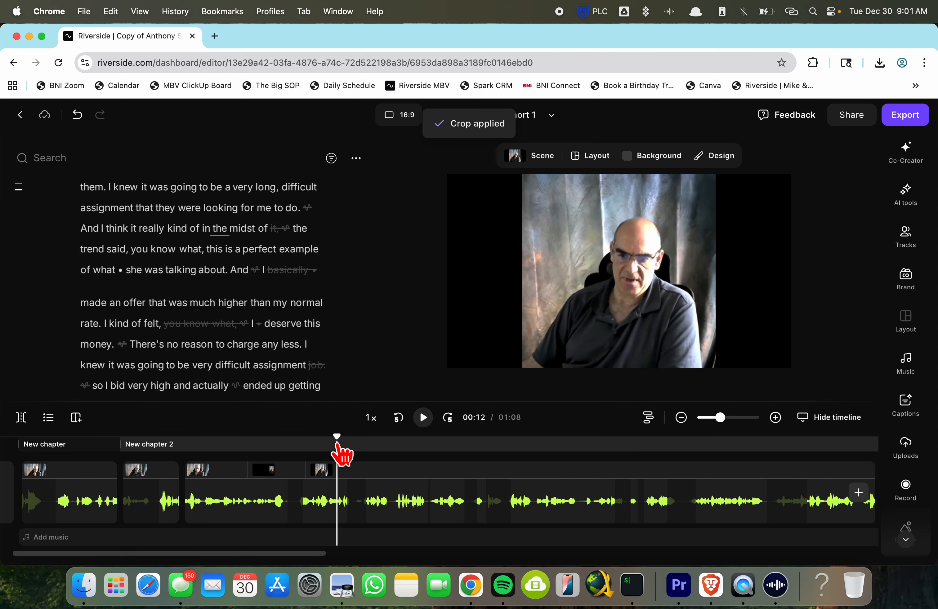
- Review the speaker framing of the short's scenes at several points across New chapter and New chapter 2
click(324, 447)
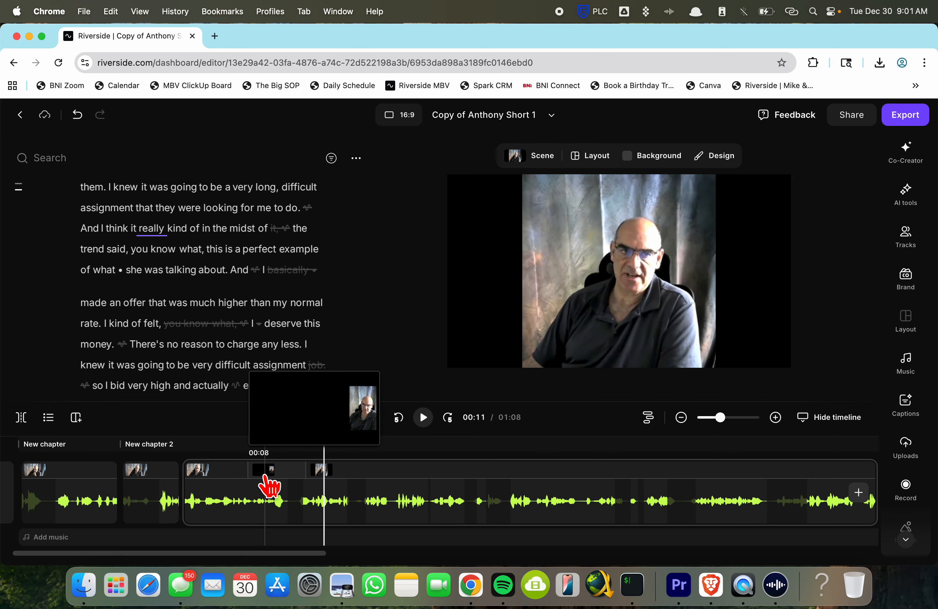
click(212, 452)
click(138, 447)
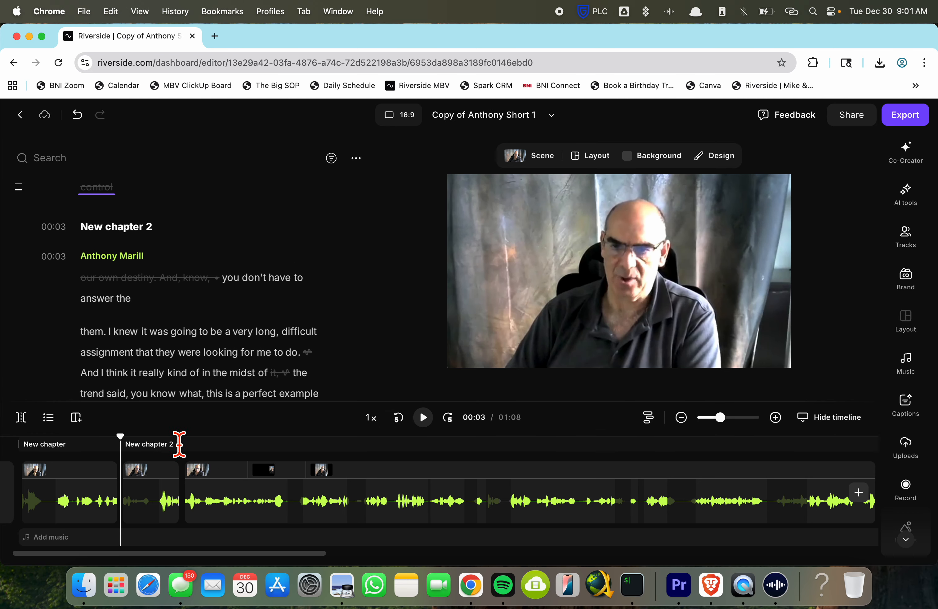
click(224, 440)
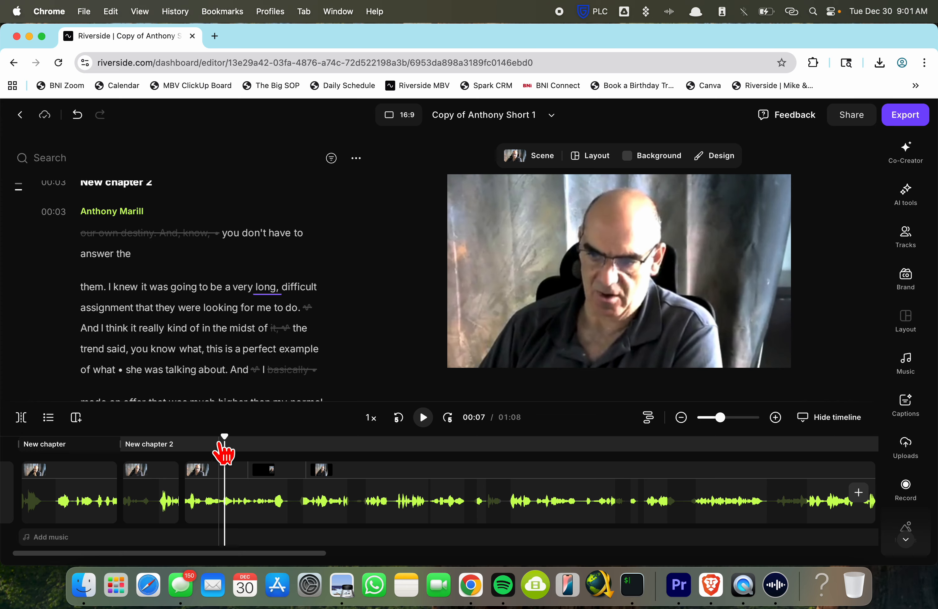
click(55, 445)
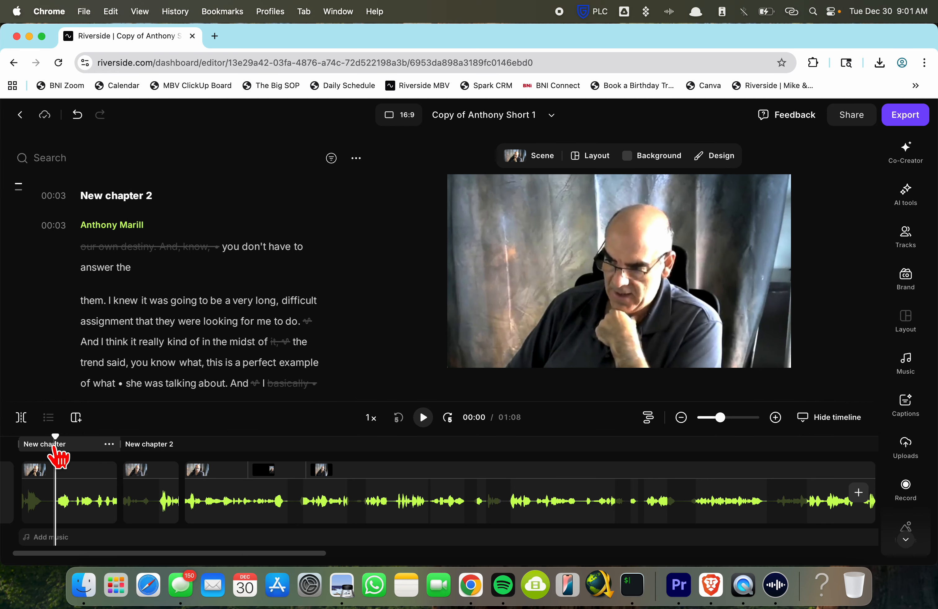
click(200, 445)
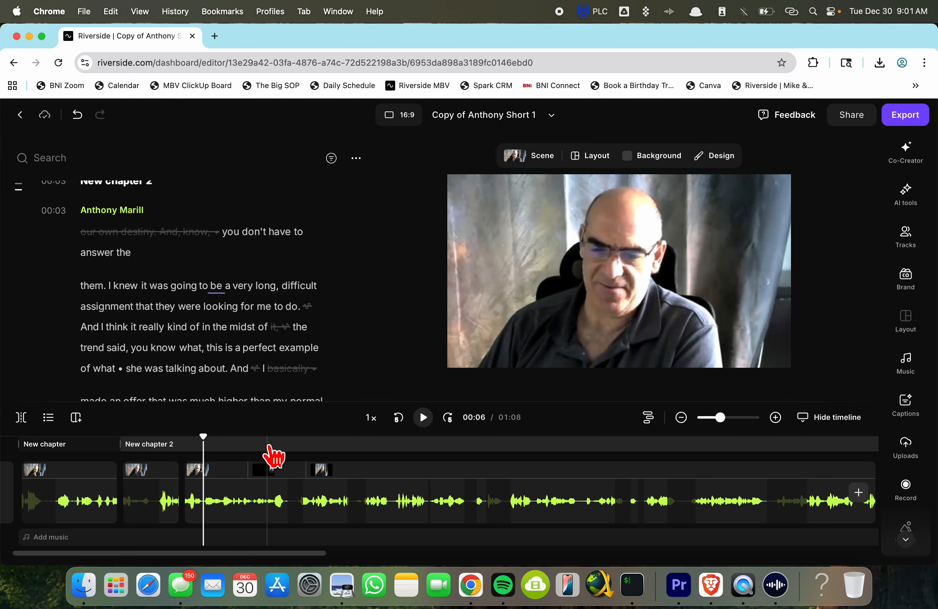
click(347, 445)
click(417, 449)
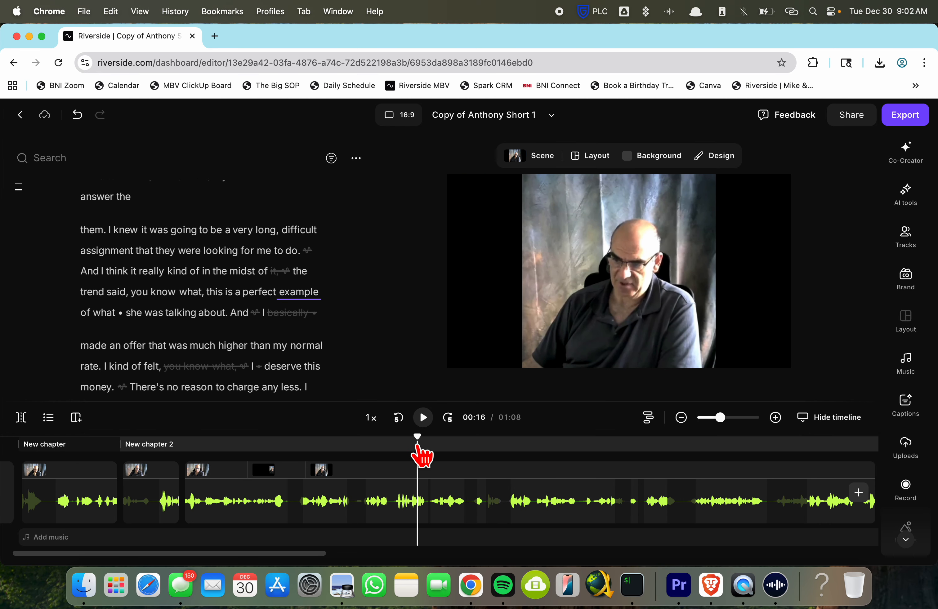
click(79, 455)
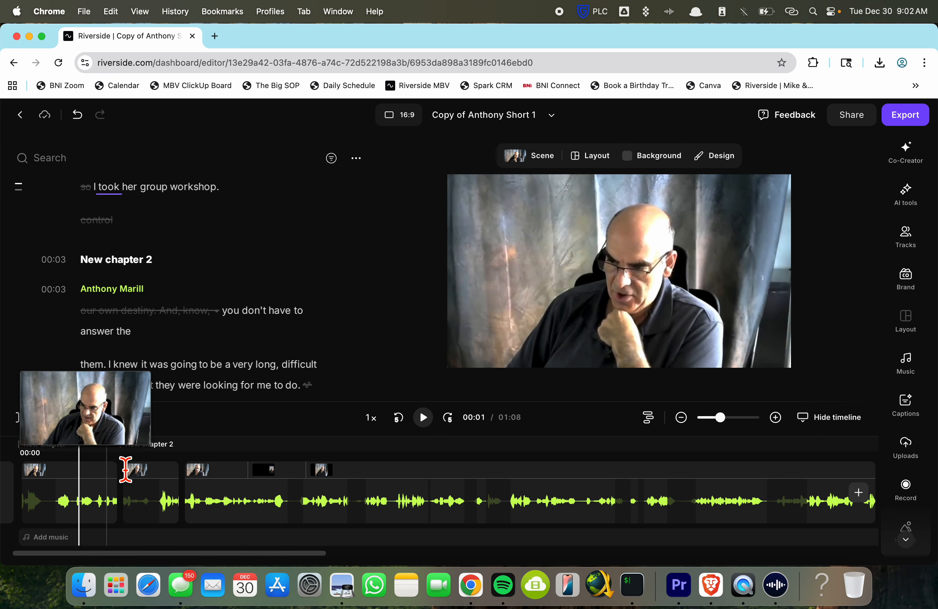
click(161, 437)
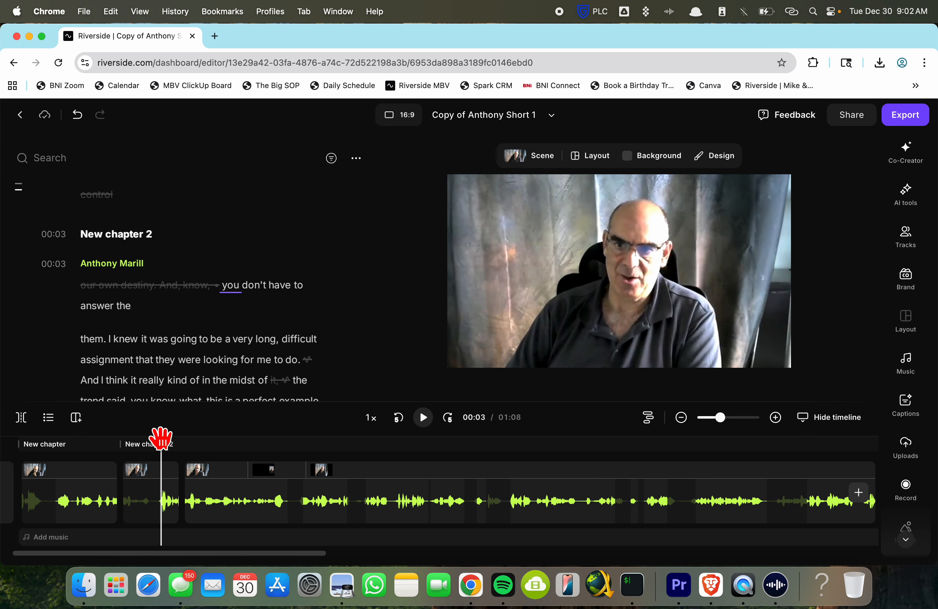
- Shift the video crop in the centred square-layout scene so the speaker sits further left, and check the framing at other points
click(906, 239)
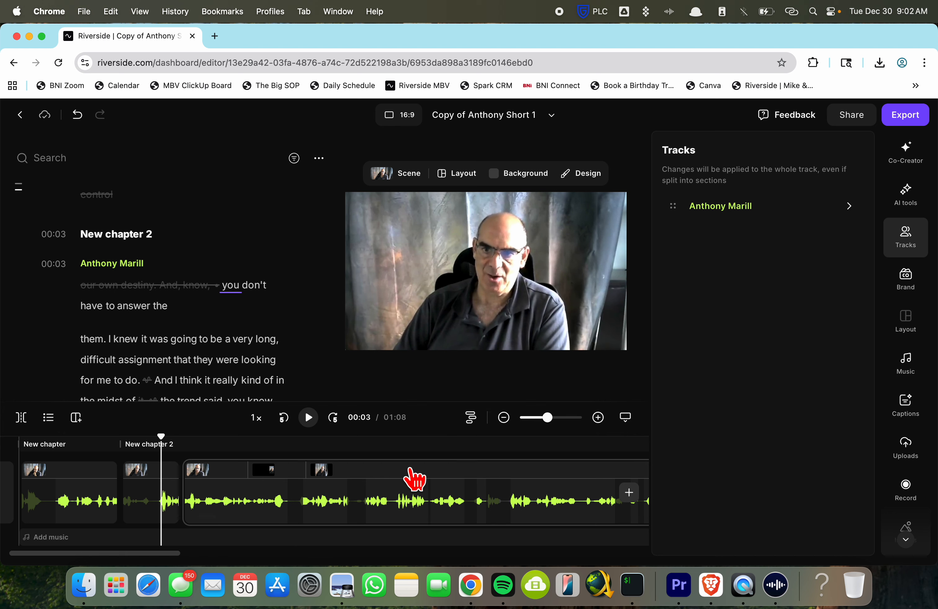
scroll(431, 479, down, 3)
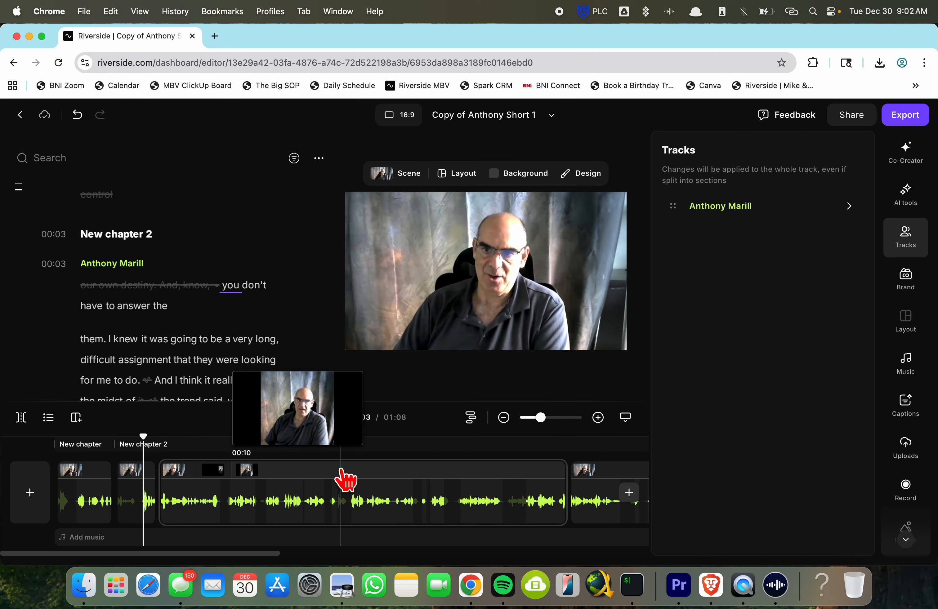
click(308, 478)
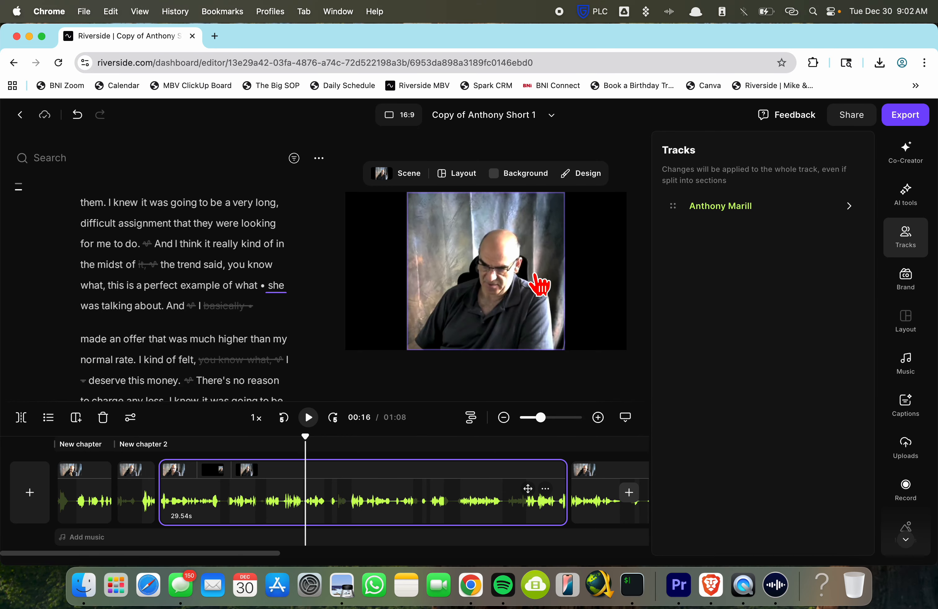
click(539, 283)
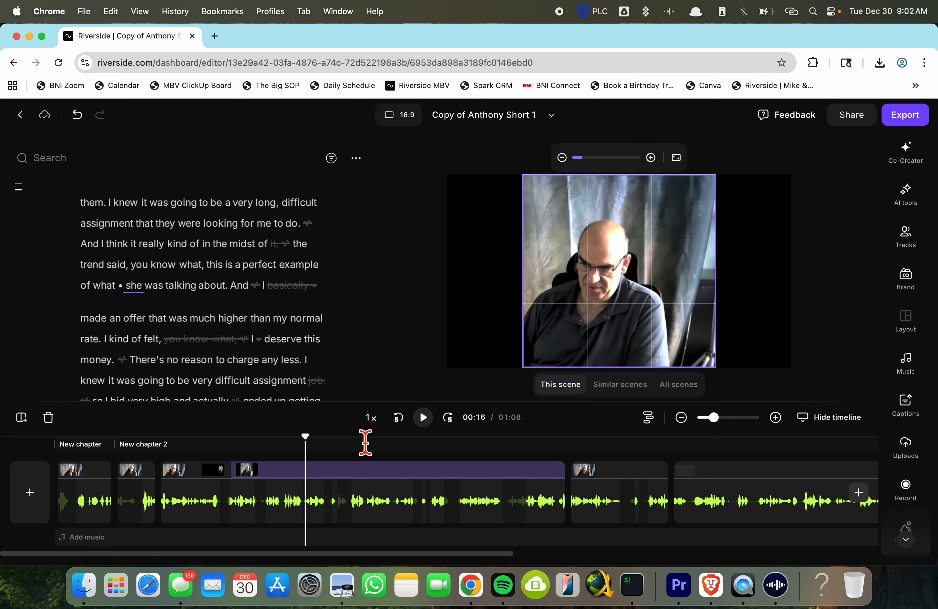
click(376, 437)
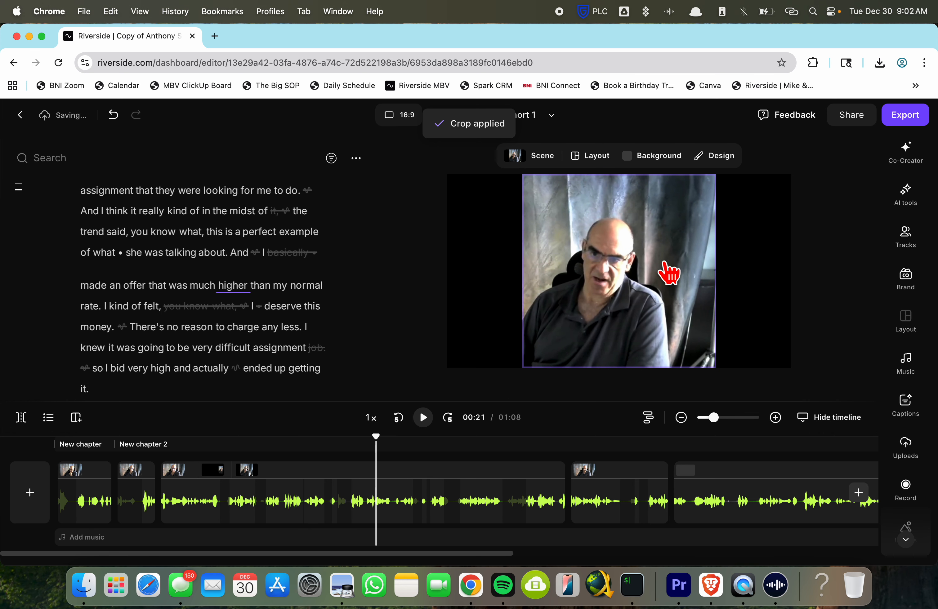
drag(377, 446, 284, 461)
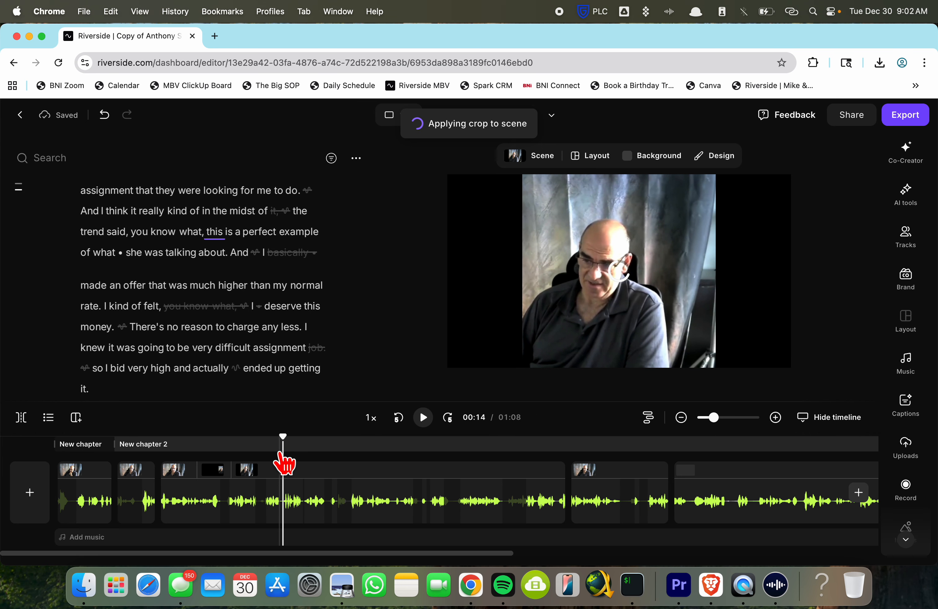
click(366, 448)
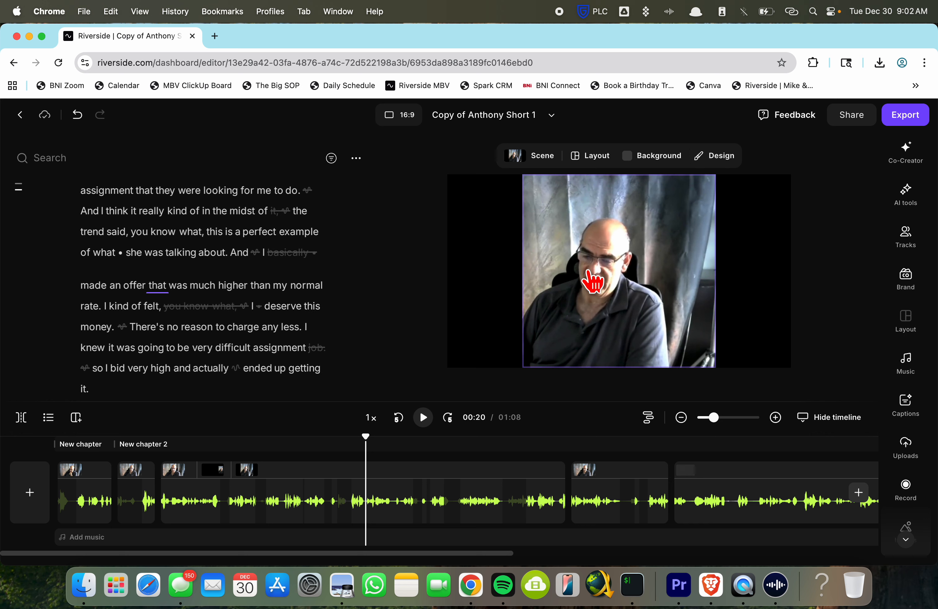
- Reposition the square-layout scene's crop at 00:20 so the speaker moves back toward the centre, and apply it to this scene
click(775, 417)
click(775, 417)
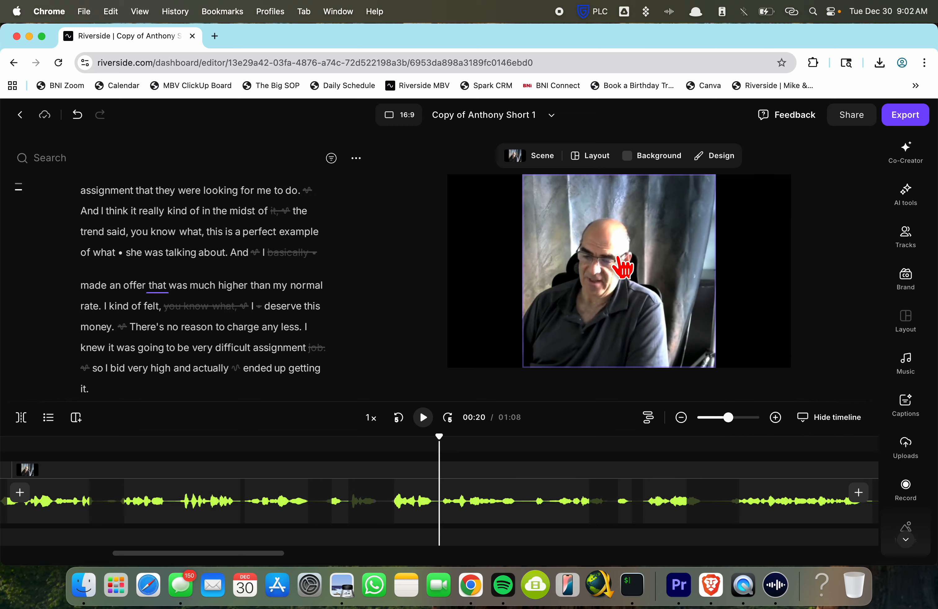
drag(622, 268, 813, 281)
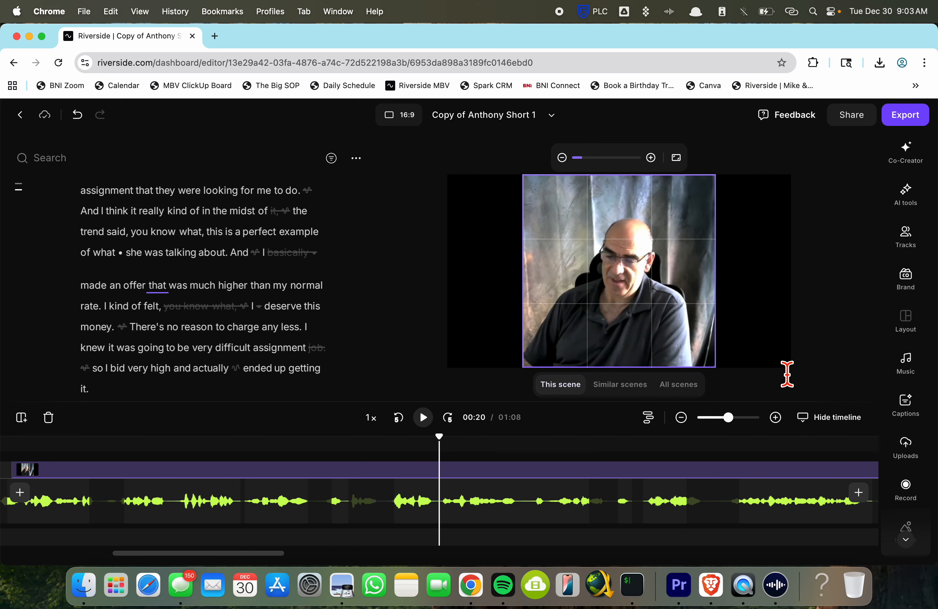
click(846, 316)
- Reset the speaker's crop by fitting the whole video in the square frame and switching back to Fill
click(611, 272)
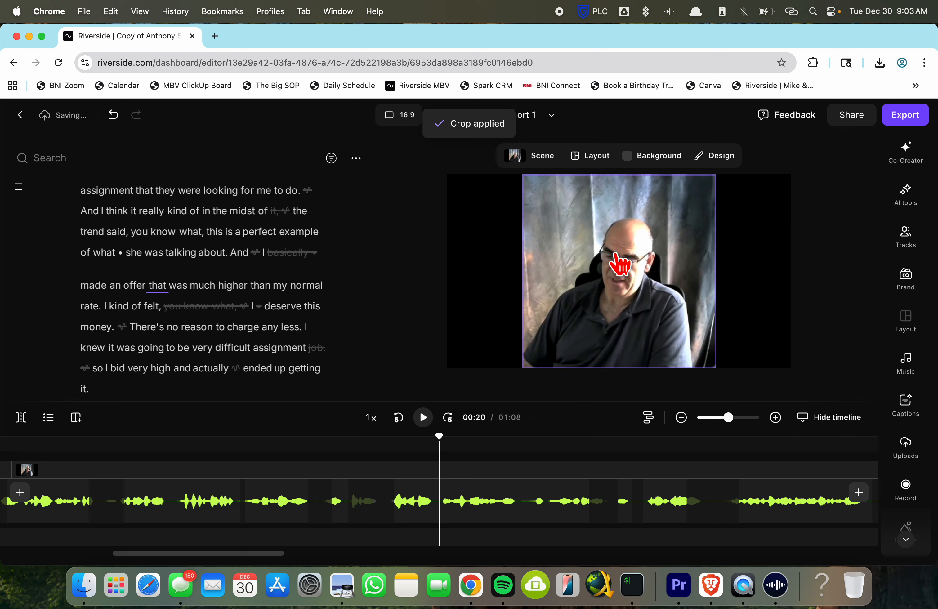
click(611, 273)
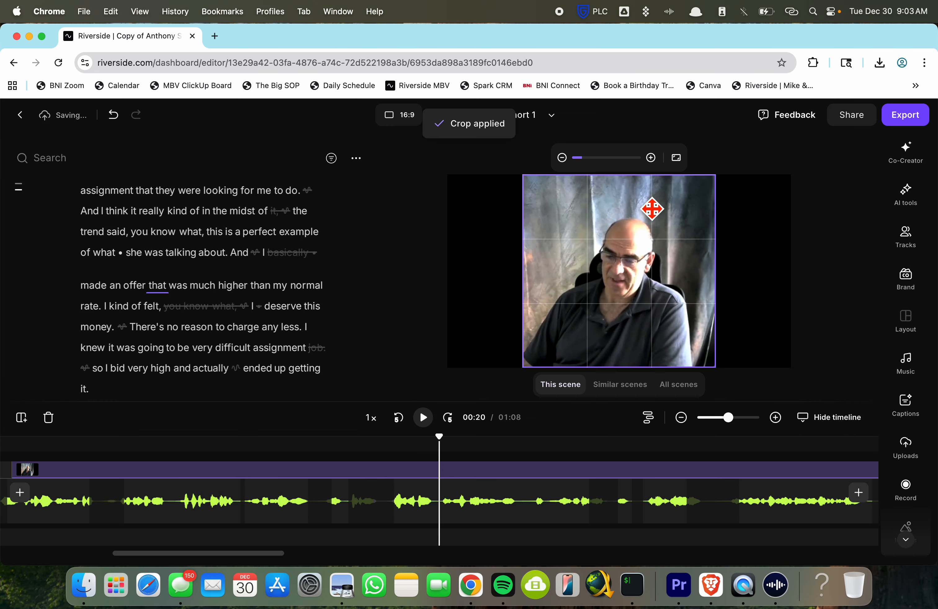
click(676, 158)
click(681, 162)
click(673, 162)
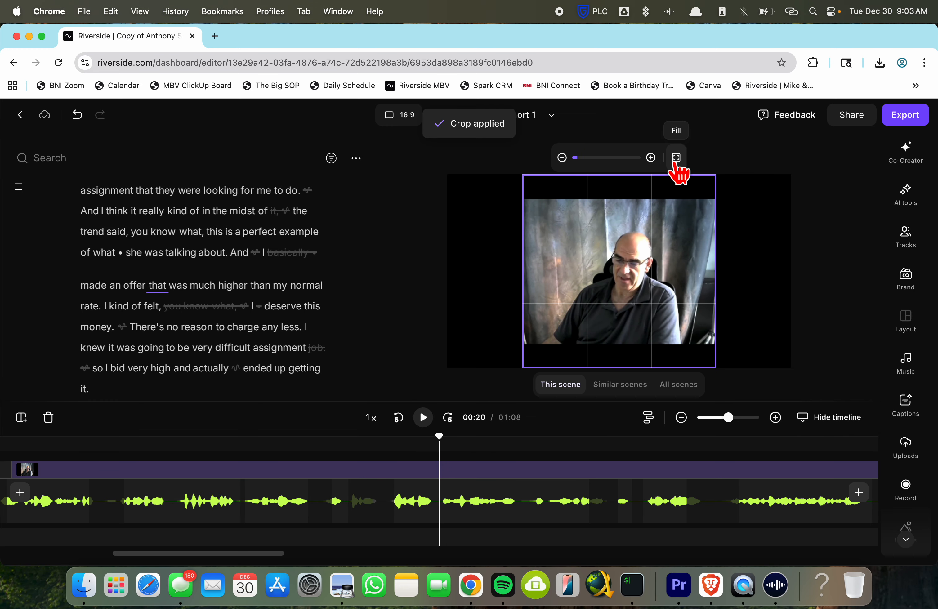
click(677, 160)
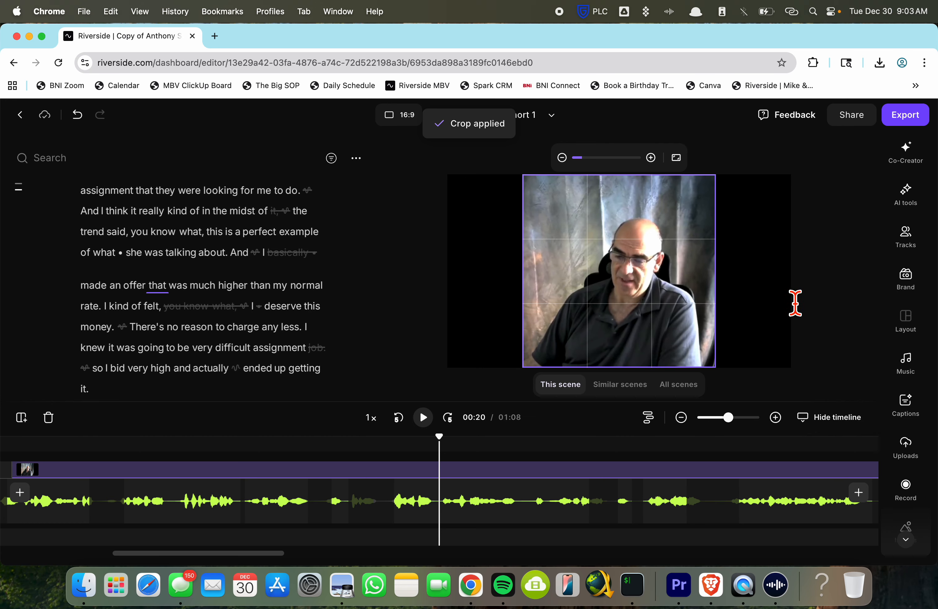
click(845, 320)
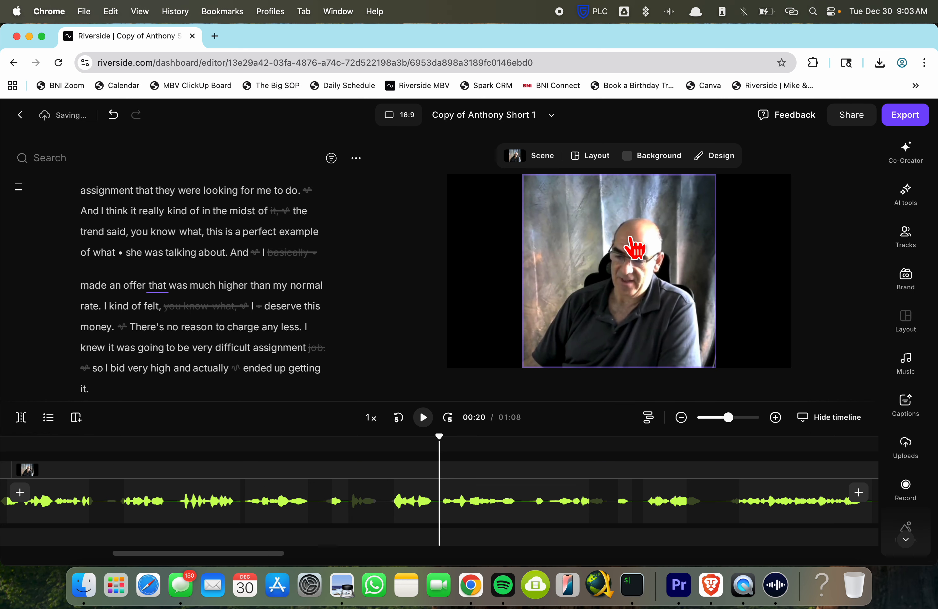
- Apply the full-frame scene template with podcast name and podcast episode name titles, and play the titled section
click(543, 157)
scroll(404, 329, down, 3)
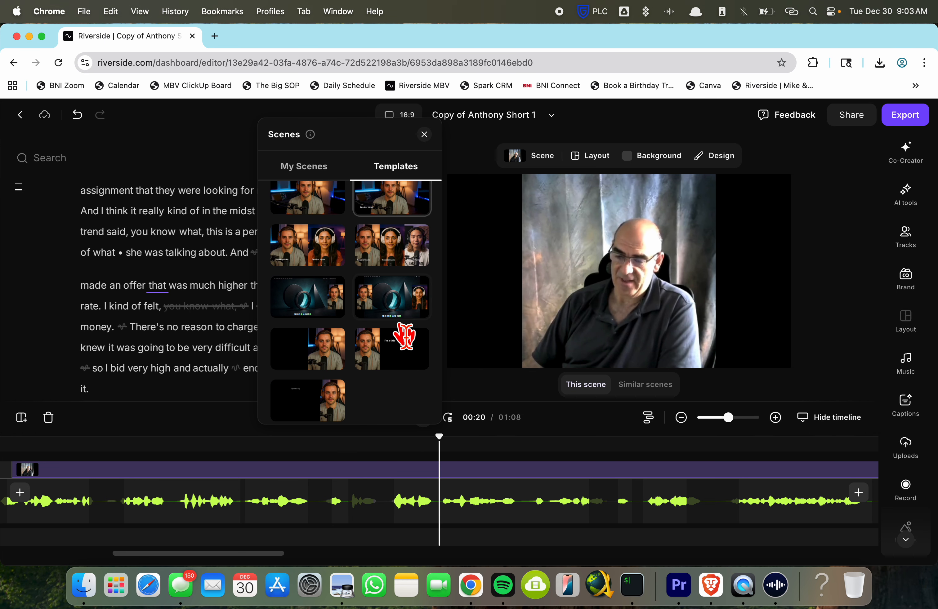
scroll(322, 259, up, 3)
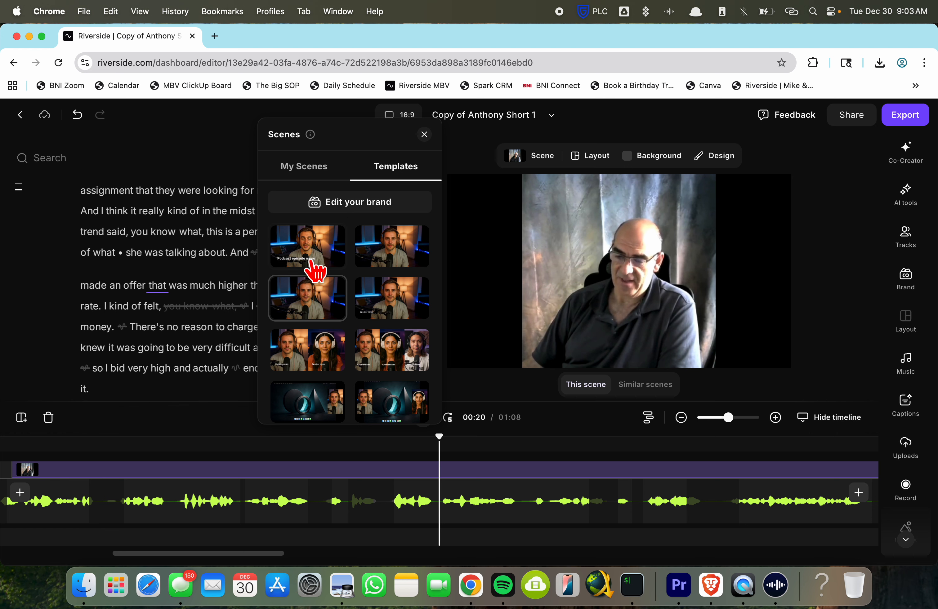
click(310, 263)
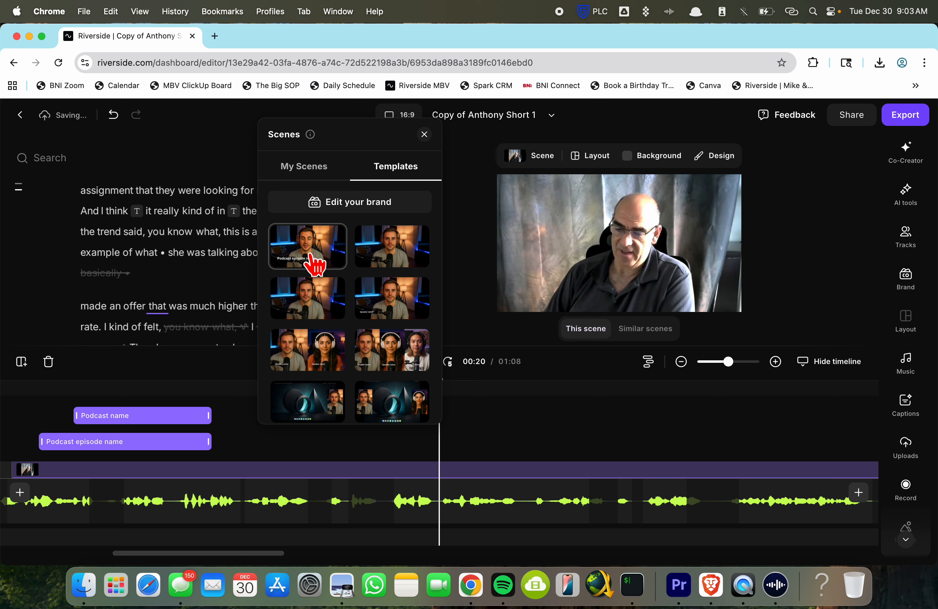
click(148, 394)
key(space)
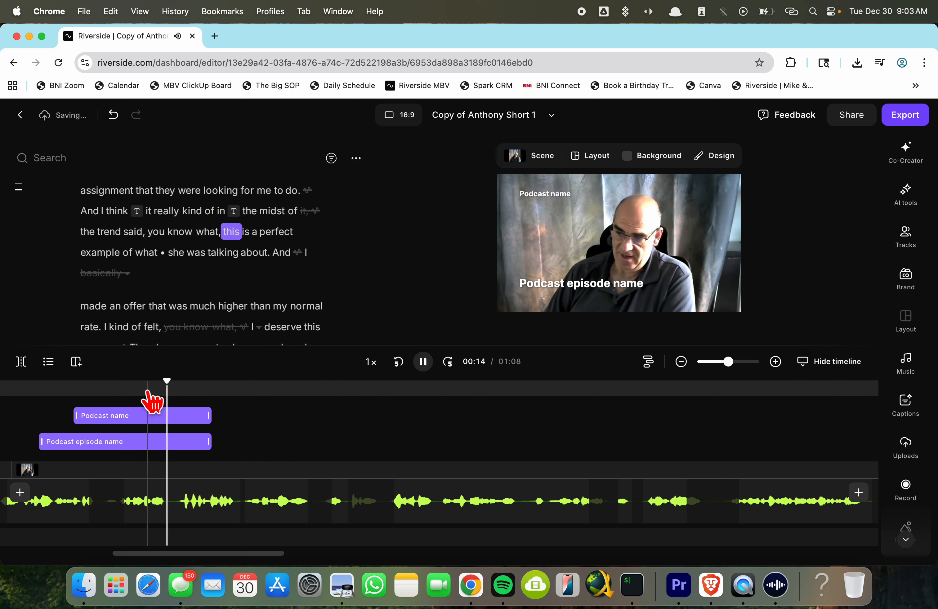
- Delete the Podcast name and Podcast episode name text overlays from the timeline
click(151, 408)
key(Delete)
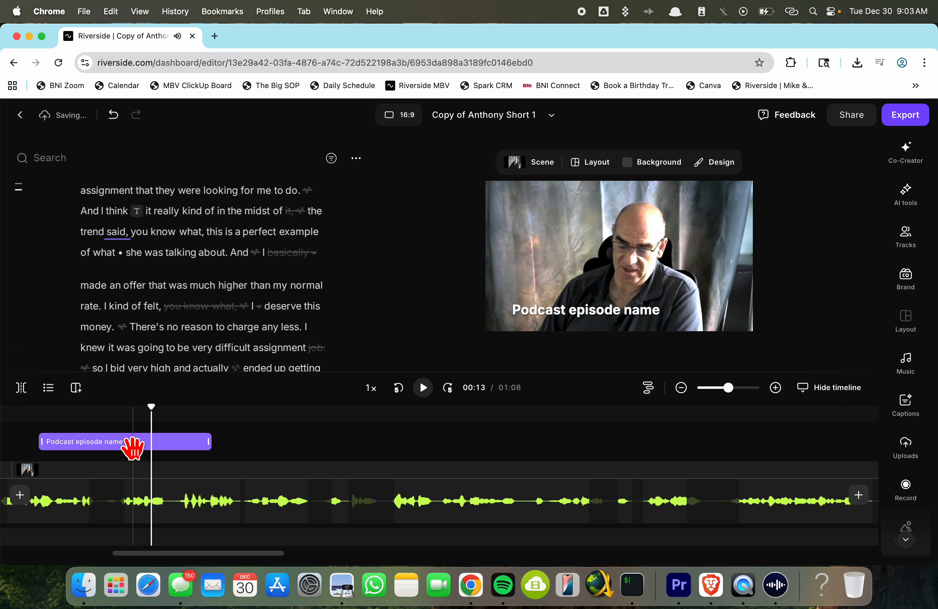
click(132, 442)
key(Delete)
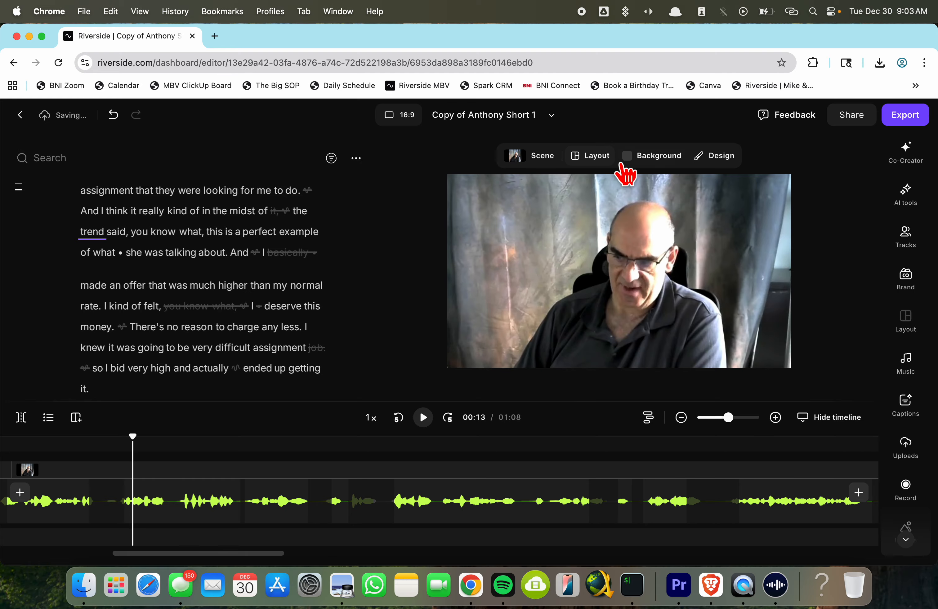
- Examine the layout options for solo speaker, one-on-one, sharing content and multi speaker scenes
click(599, 159)
scroll(376, 348, down, 10)
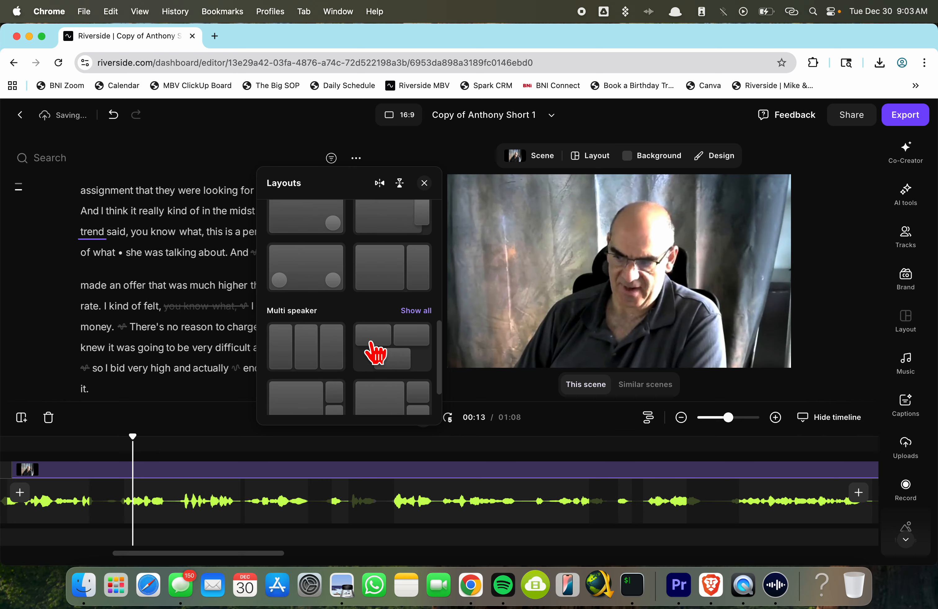
scroll(370, 347, up, 10)
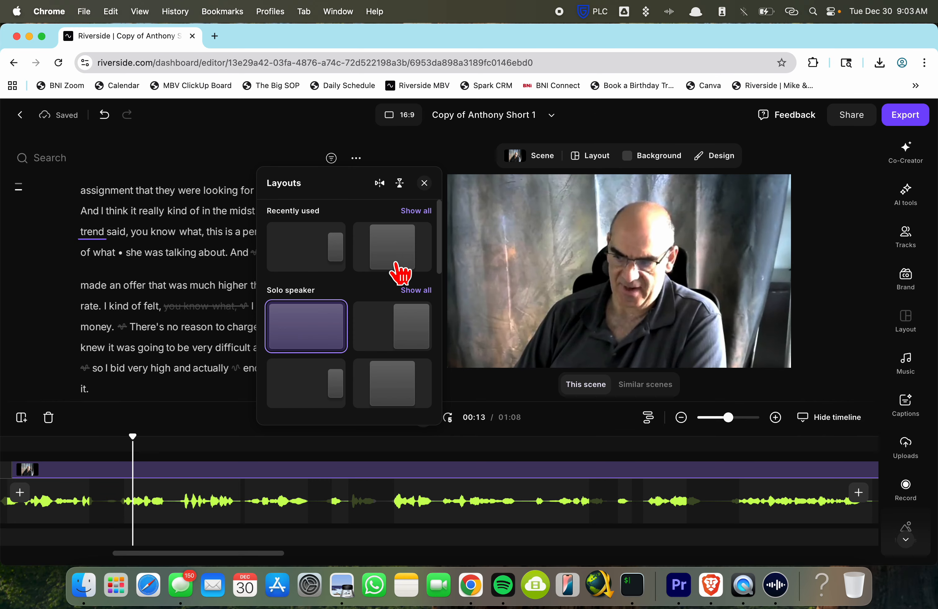
scroll(356, 332, down, 2)
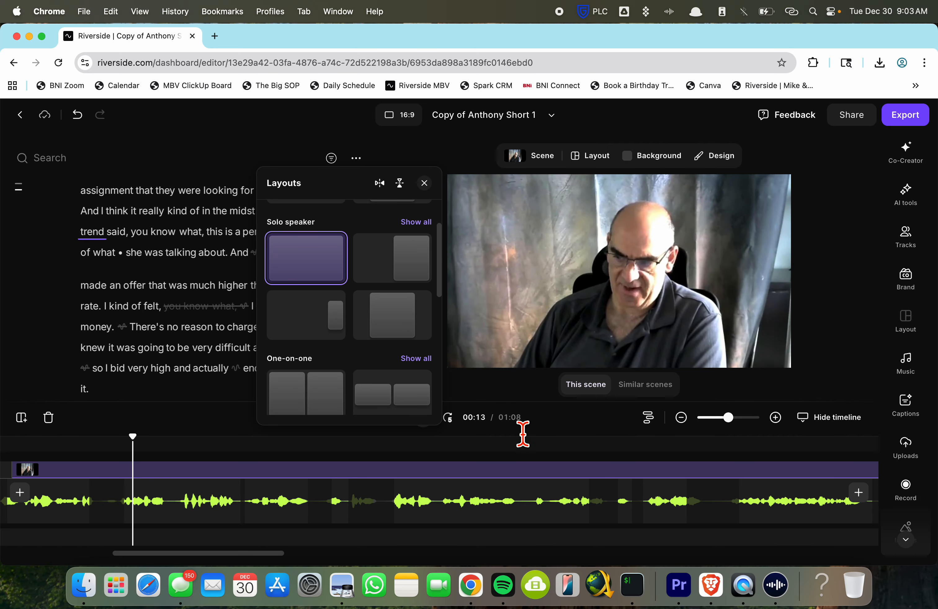
scroll(306, 276, up, 2)
scroll(301, 334, down, 5)
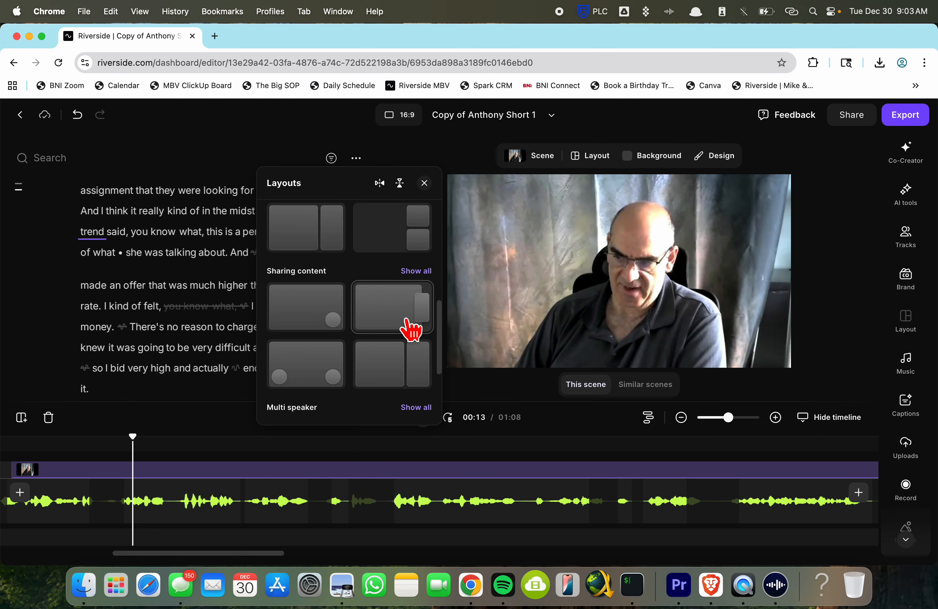
scroll(407, 325, down, 3)
scroll(397, 314, up, 5)
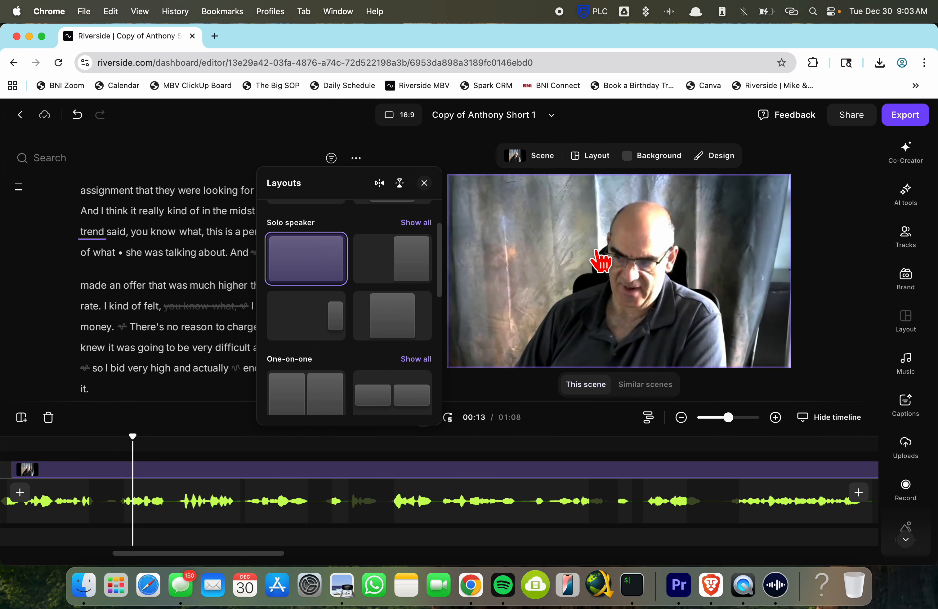
- Set the scene's background to the orange image
click(656, 158)
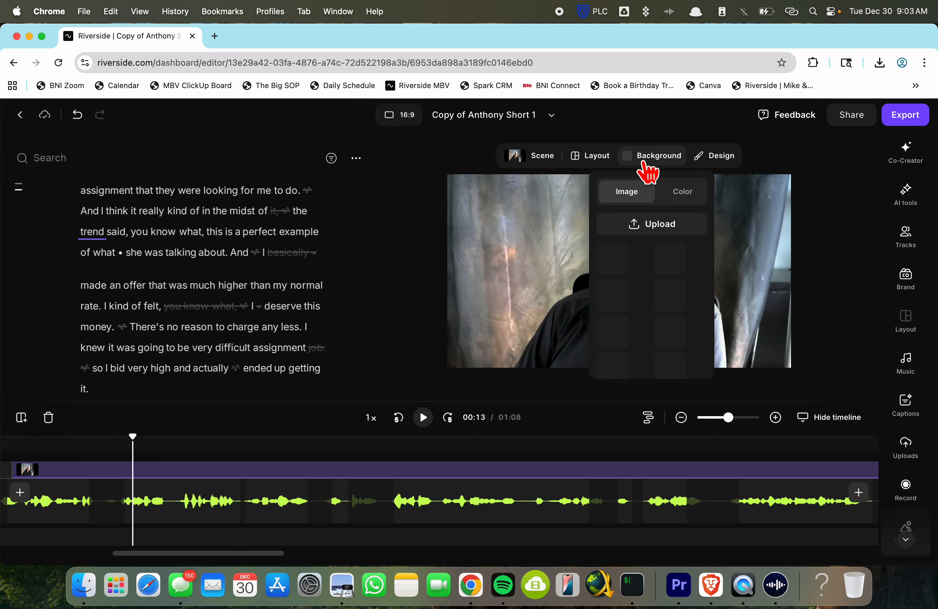
click(669, 300)
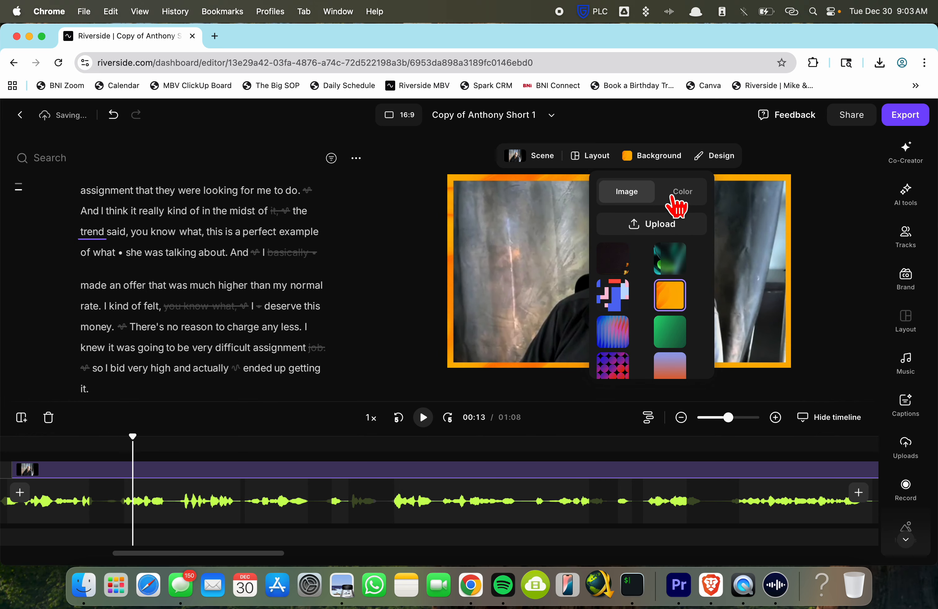
- Remove the orange image background from the scene
click(628, 157)
click(635, 158)
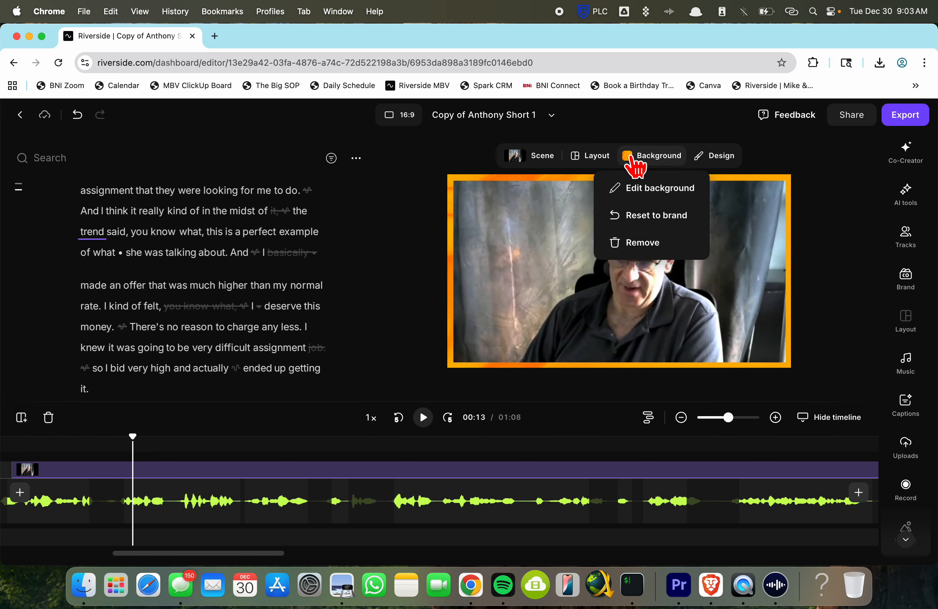
click(640, 241)
- Try the round and sharp corner styles in the scene's design, and turn off the added spacing
click(720, 157)
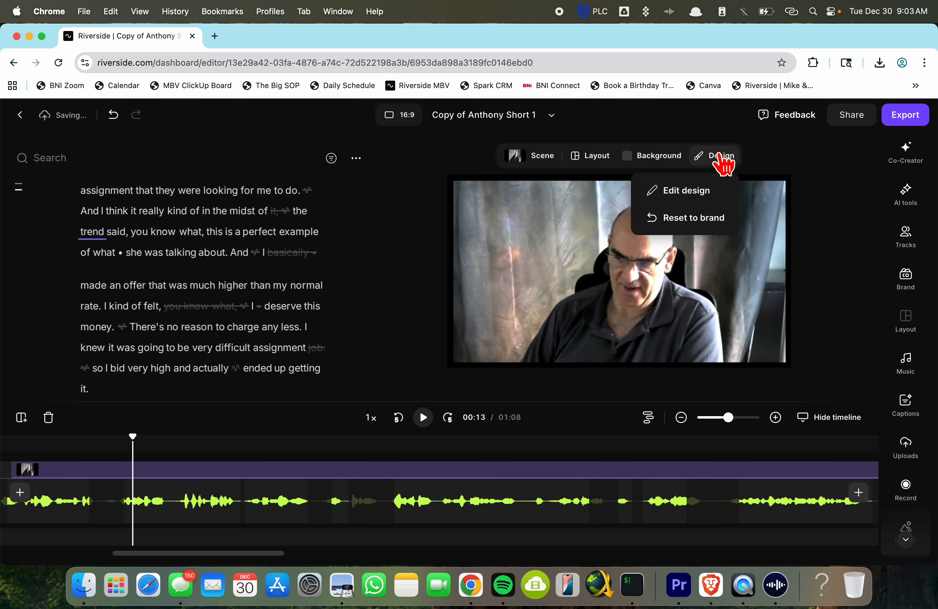
click(698, 191)
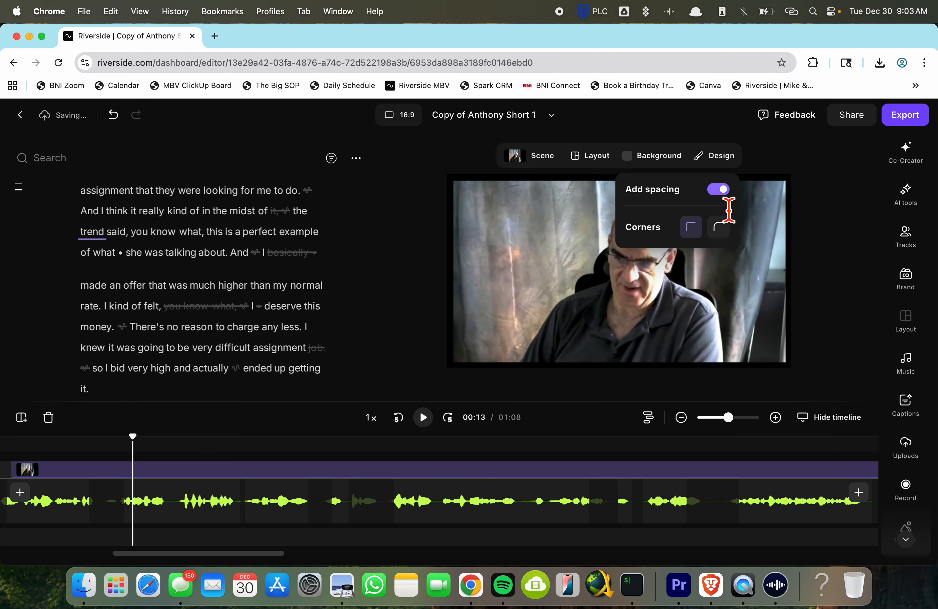
click(717, 227)
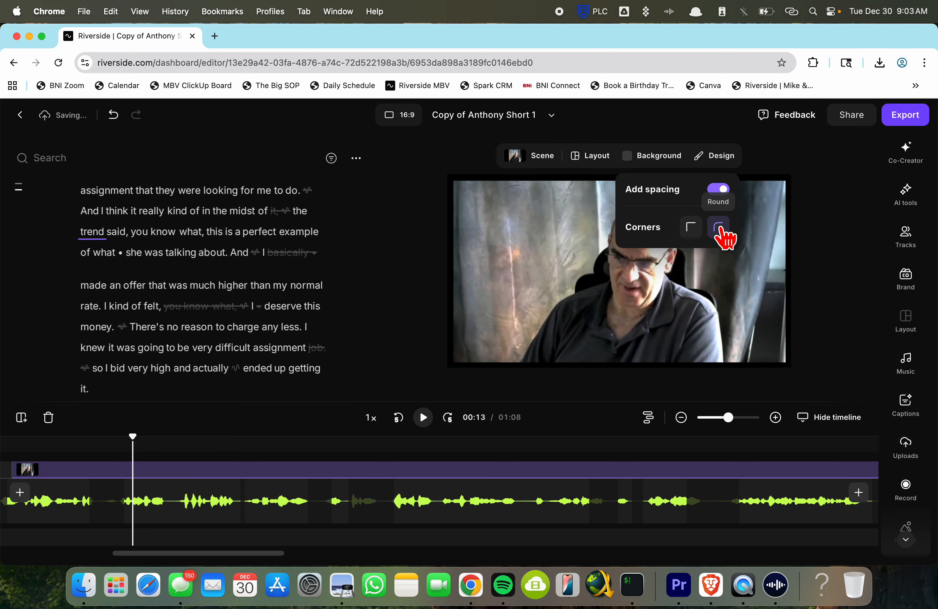
click(692, 226)
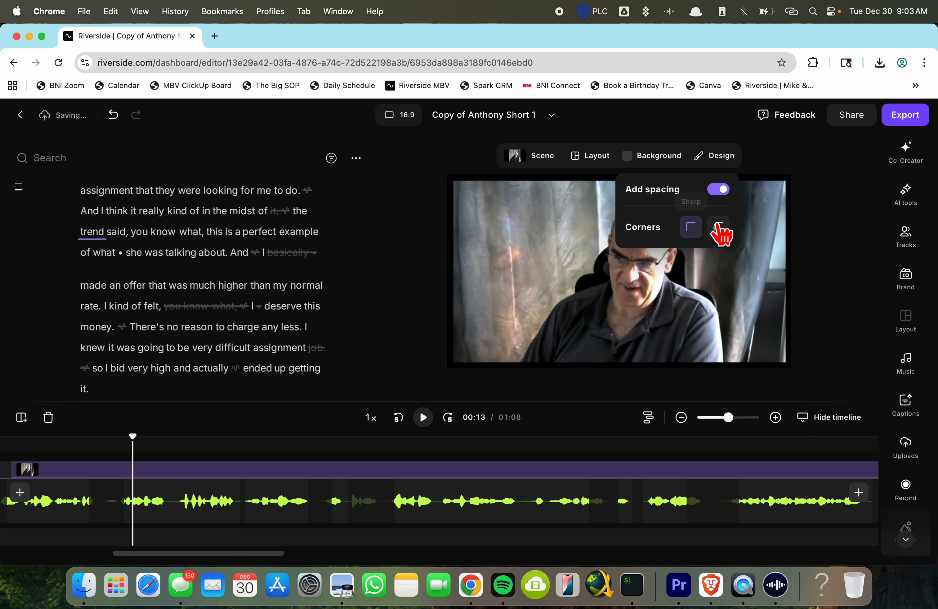
click(725, 190)
click(717, 190)
click(718, 189)
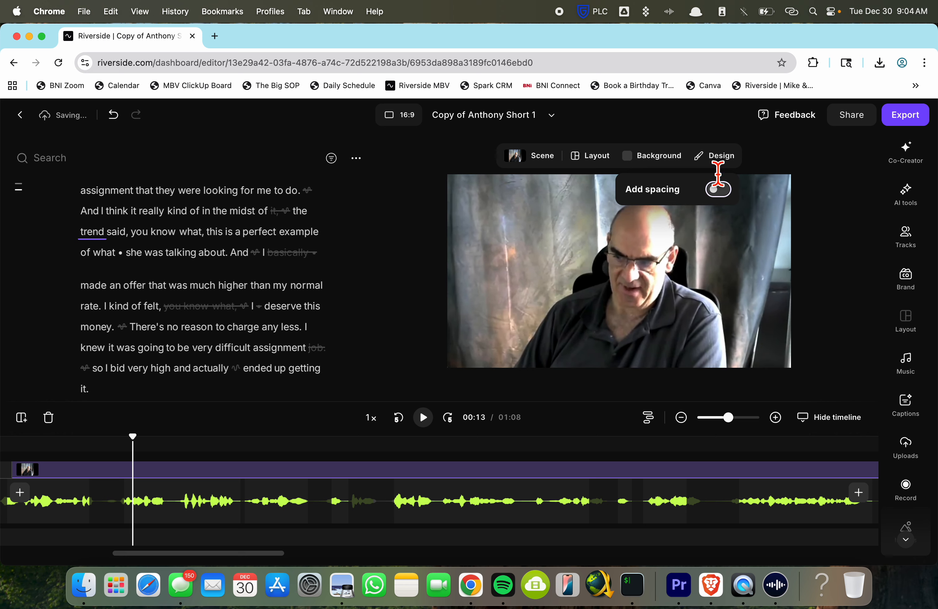
click(500, 276)
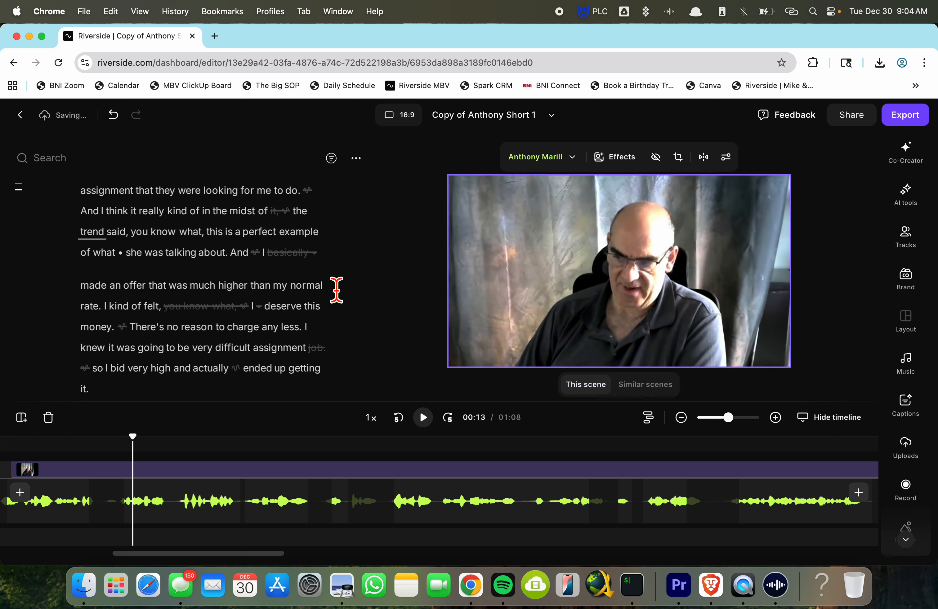
- Revert the AI Remove pauses edit to the original
scroll(220, 256, up, 15)
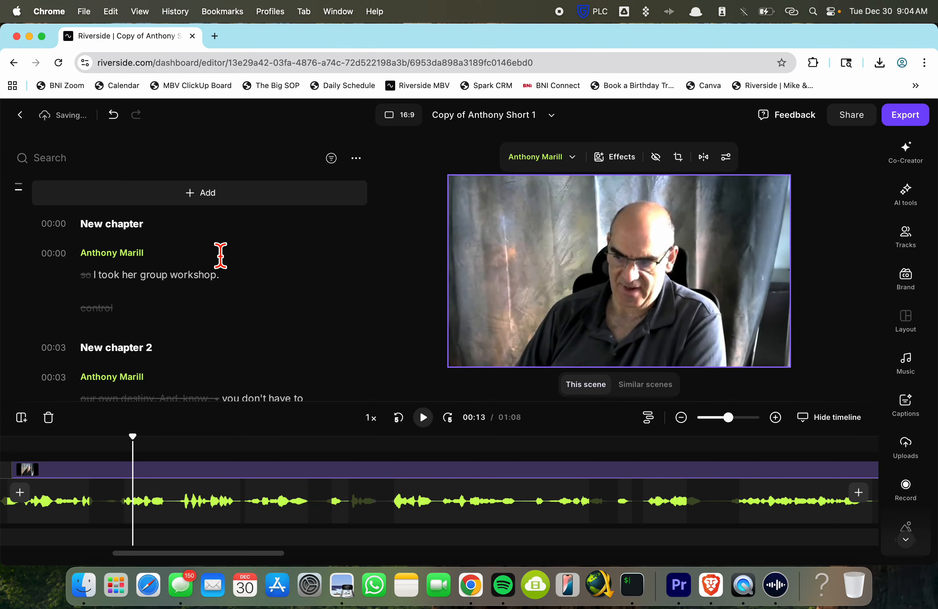
click(905, 193)
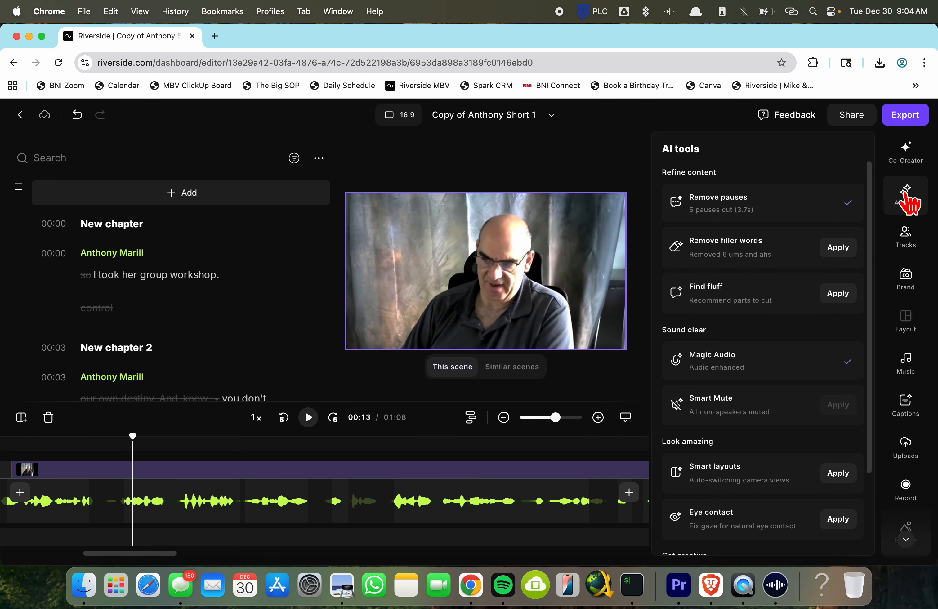
click(905, 193)
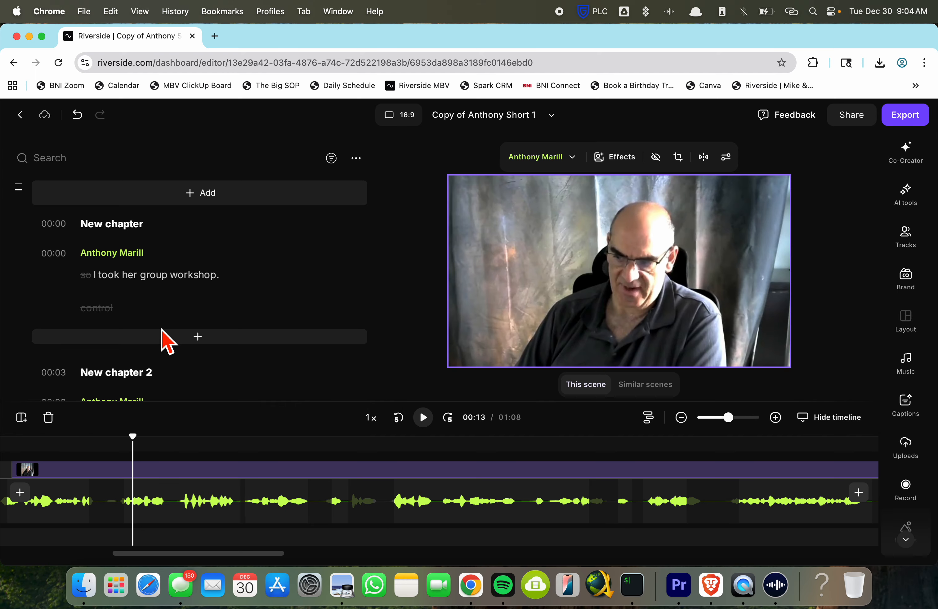
scroll(161, 329, down, 10)
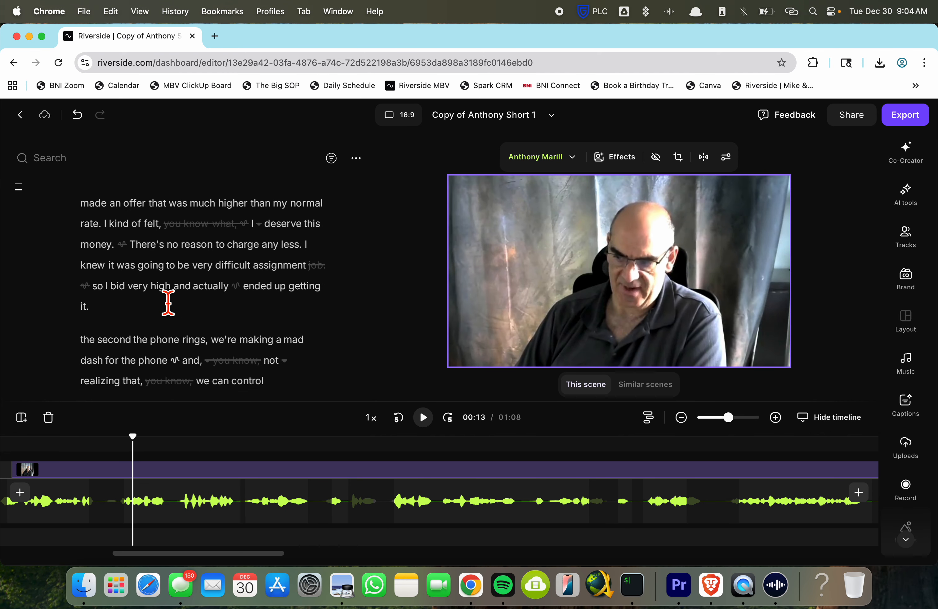
scroll(168, 303, down, 2)
scroll(162, 296, down, 8)
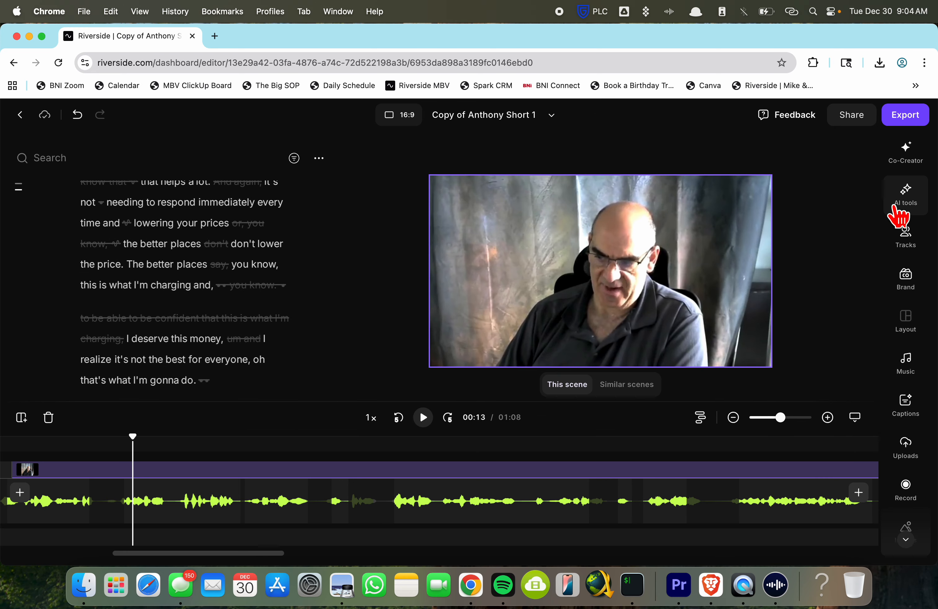
click(905, 194)
click(769, 218)
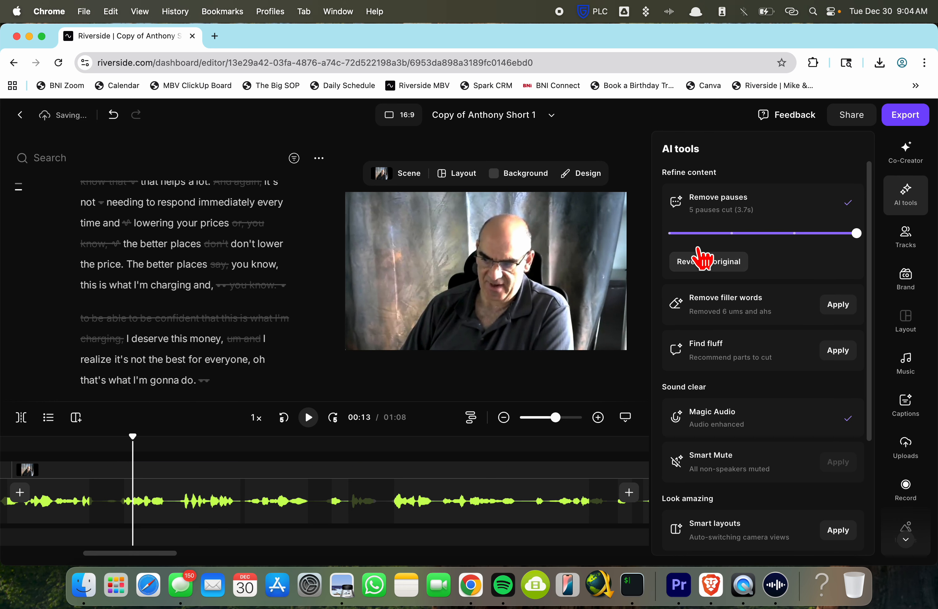
click(697, 262)
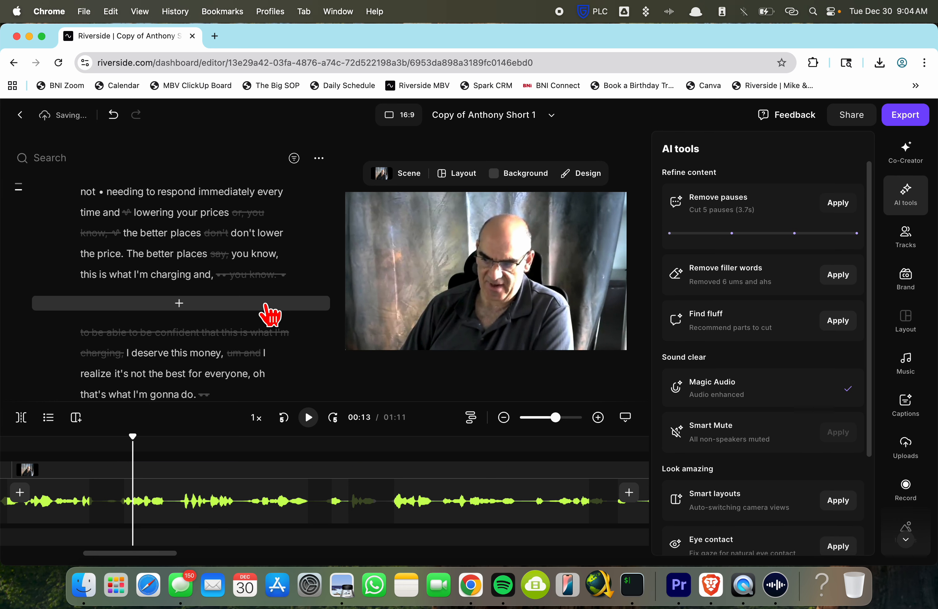
- Restore the cut transcript passage from "powerful, I guess you'd say" through "you don't have to"
scroll(238, 325, down, 1)
click(239, 323)
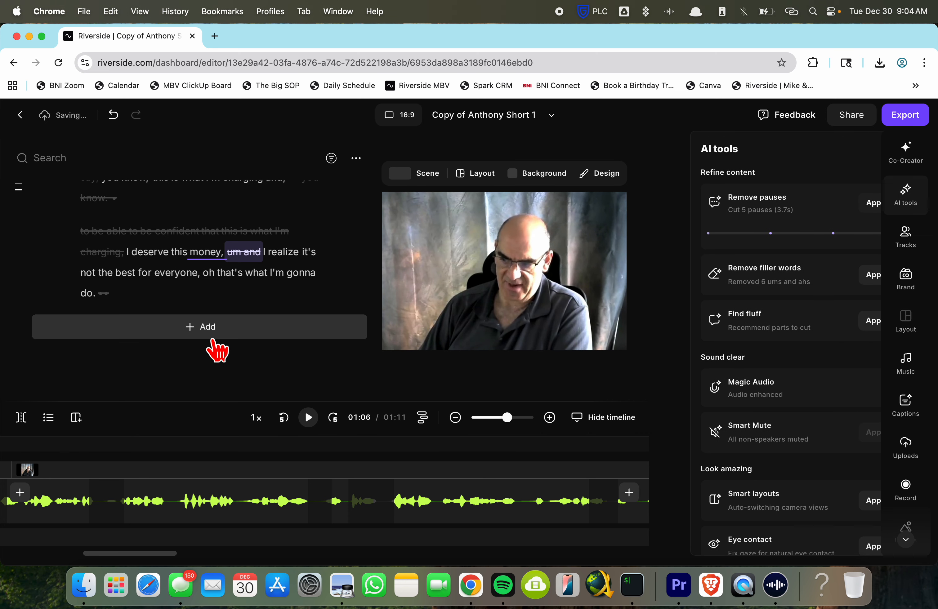
scroll(234, 294, up, 5)
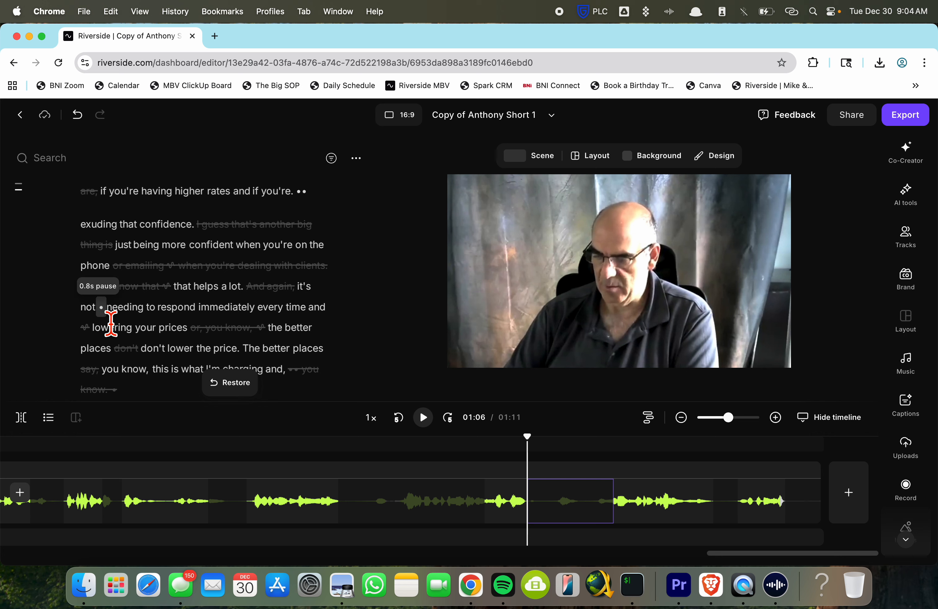
scroll(109, 322, up, 4)
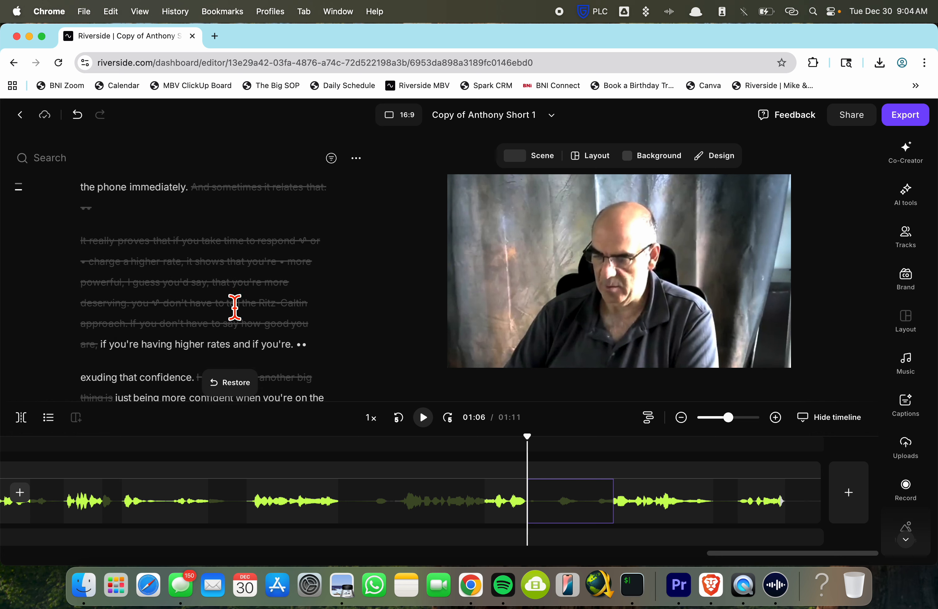
click(192, 305)
drag(191, 306, 81, 281)
click(100, 262)
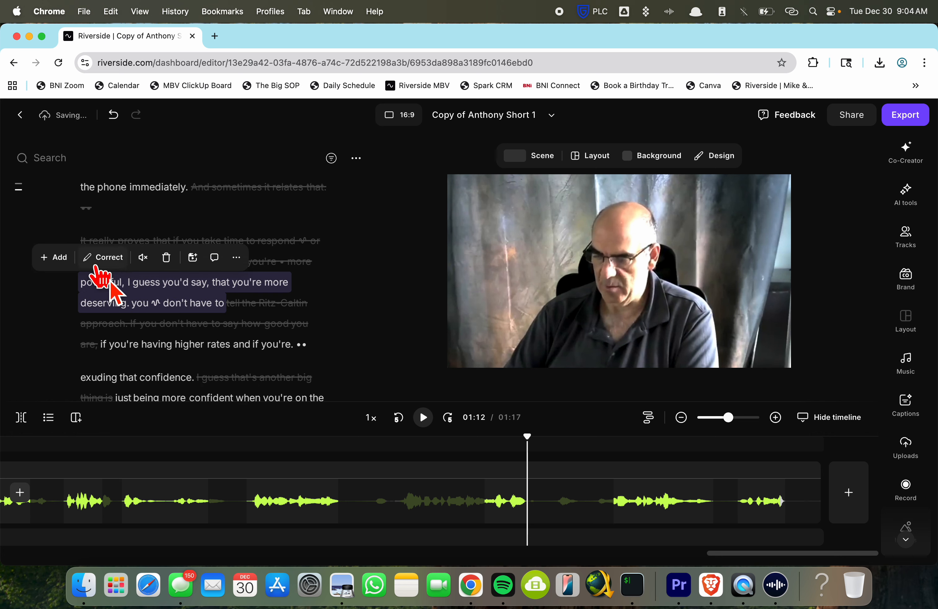
- Play the restored passage from the word "you" in "you don't have to", and pause at "have"
click(240, 319)
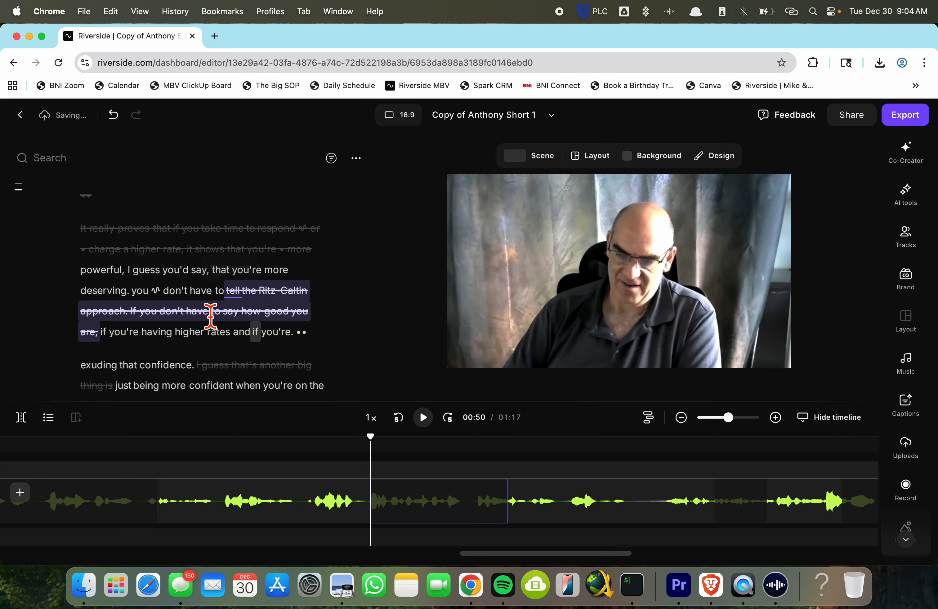
click(185, 292)
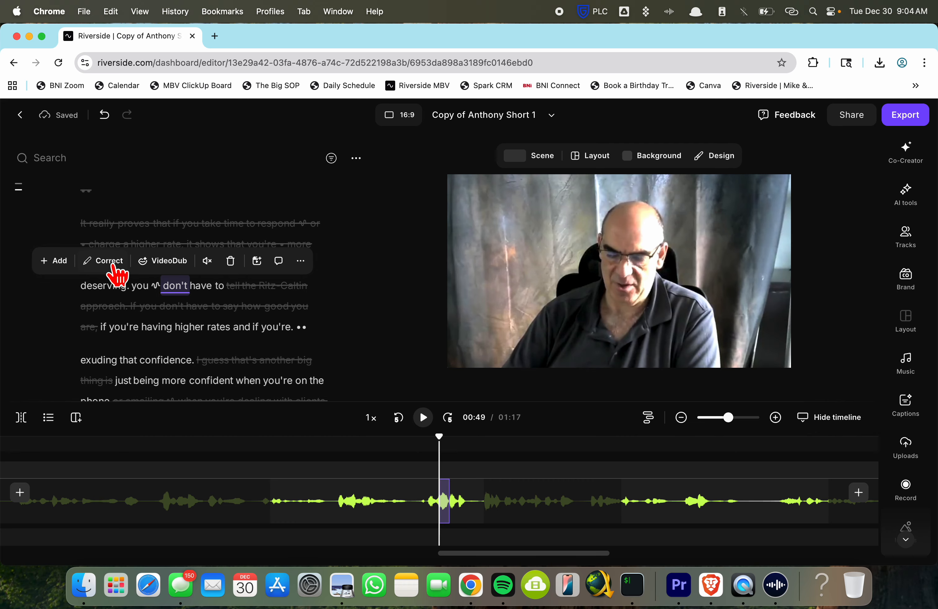
click(159, 299)
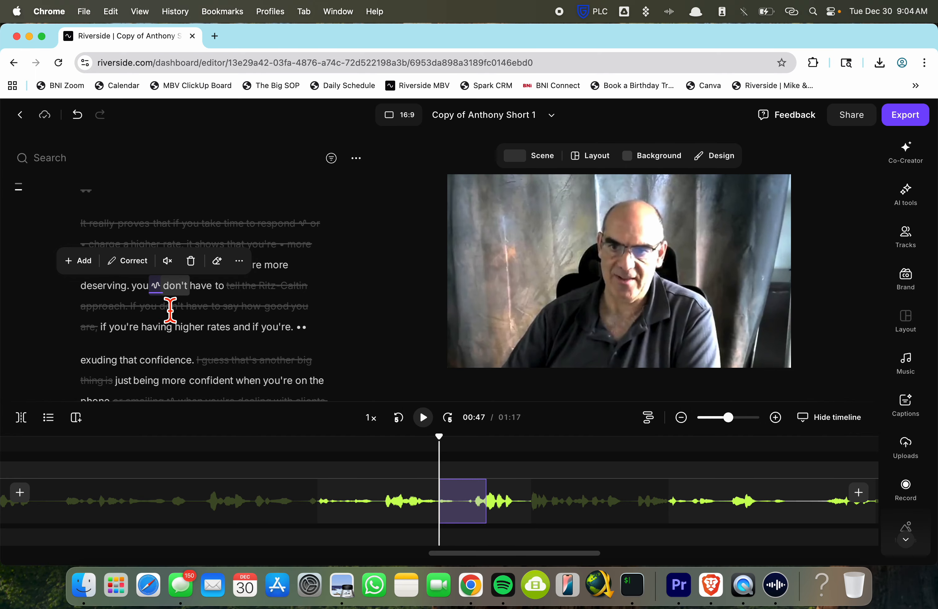
click(145, 299)
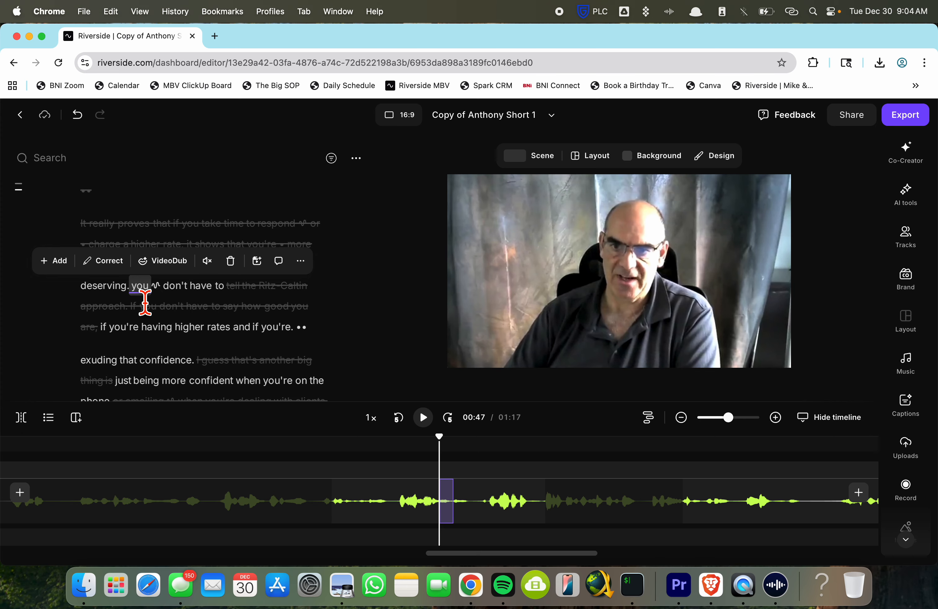
key(space)
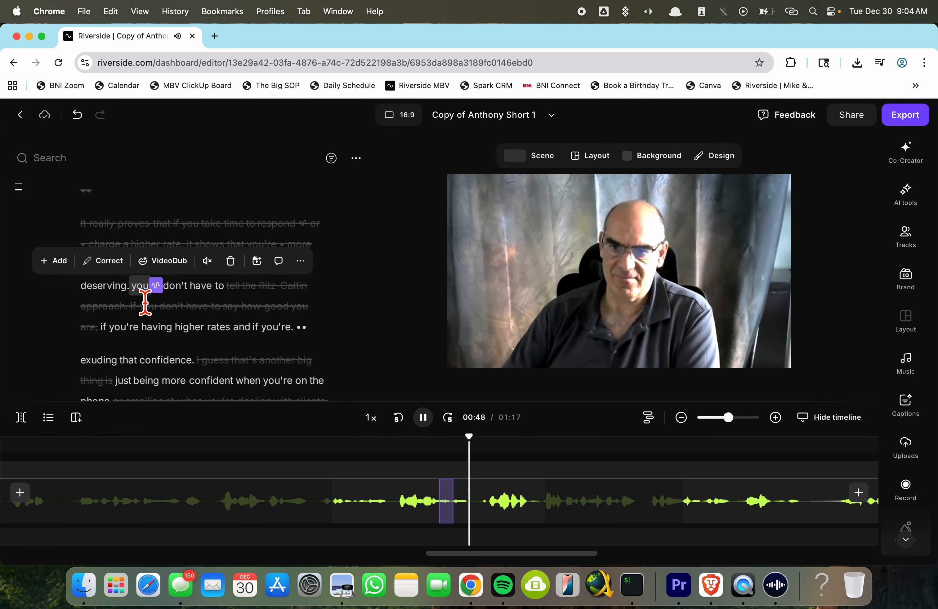
key(space)
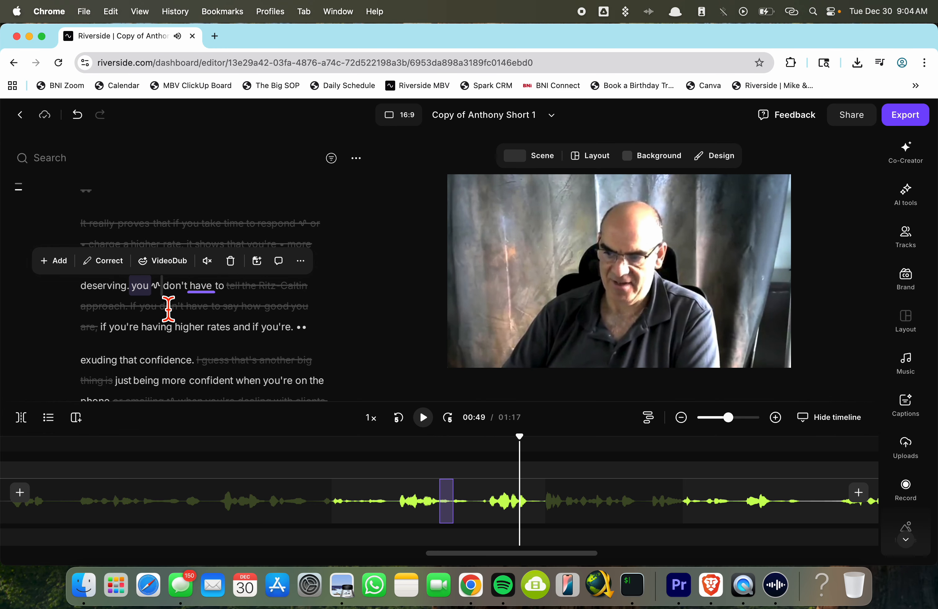
- Select the cut passage starting "tell the Ritz-Caltin approach", and extend the selection over the adjoining words "have to" and "if you're"
click(387, 330)
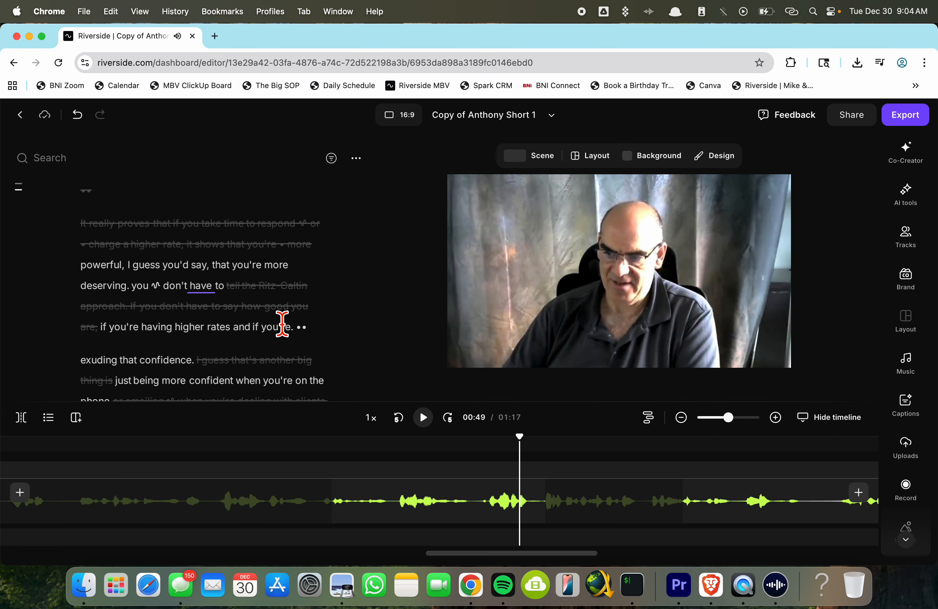
drag(229, 289, 96, 337)
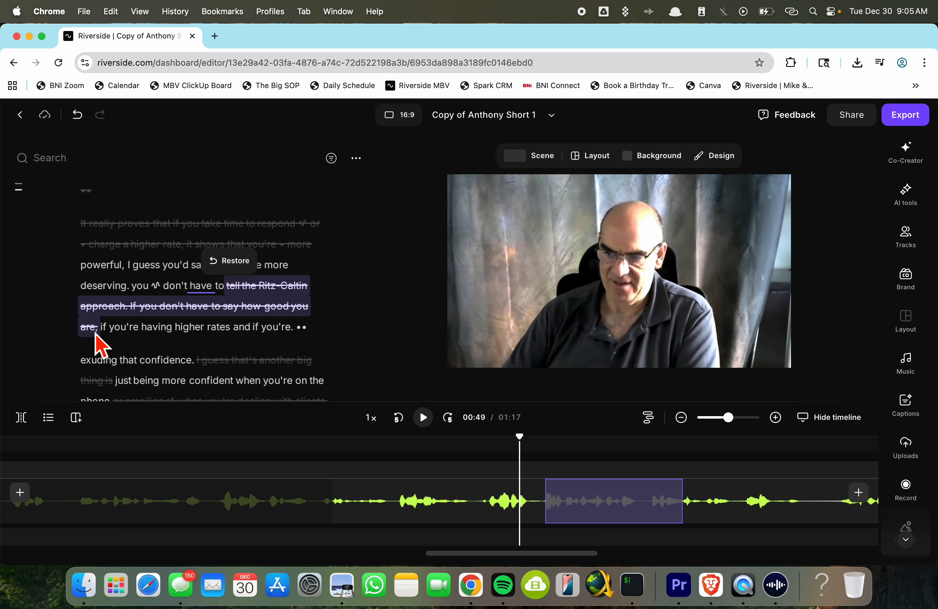
drag(194, 291, 138, 330)
- Switch to Premiere Pro and ripple-trim the start of the clip to the playhead at 00:02:35:05 in the Riverside Timeline
click(679, 584)
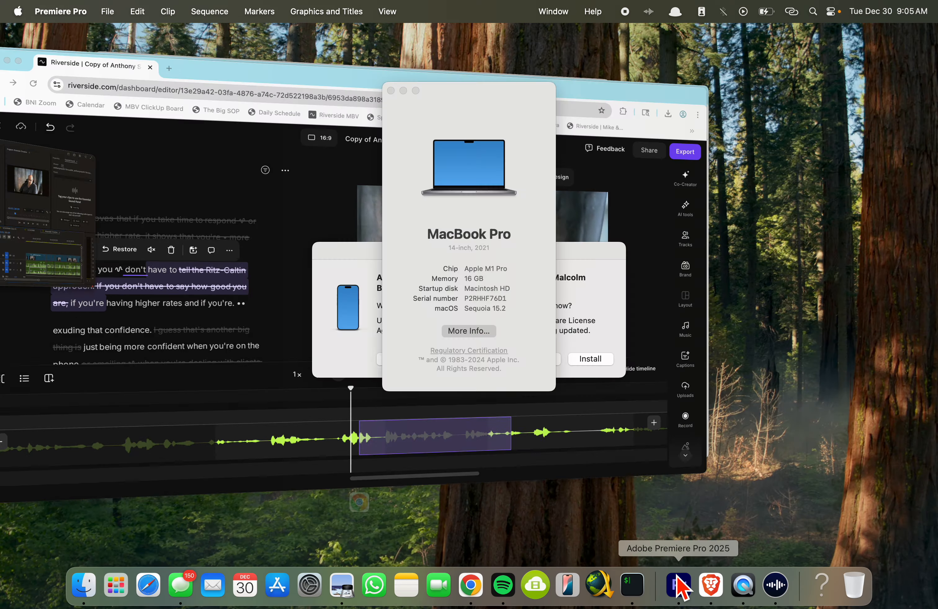
scroll(642, 416, down, 3)
click(661, 382)
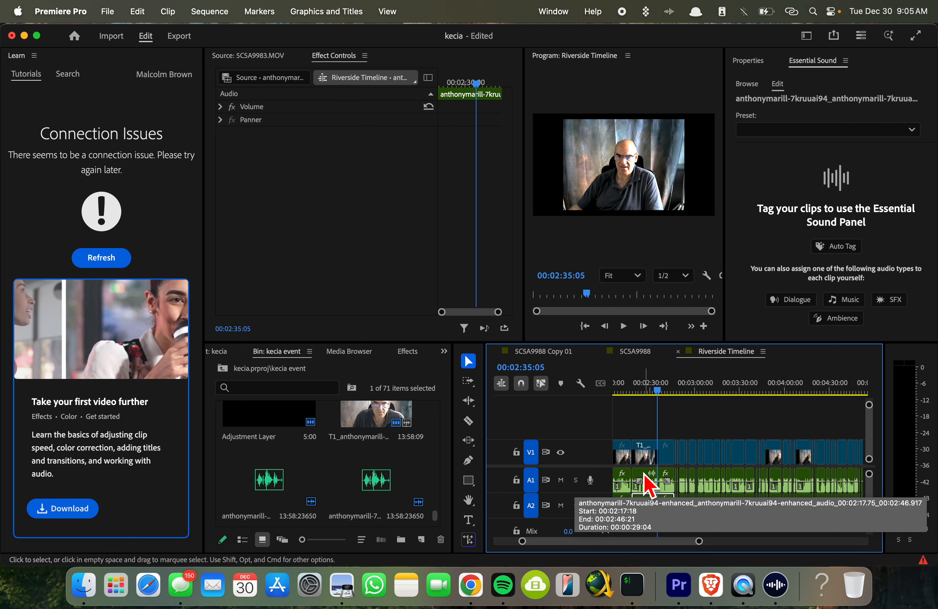
key(q)
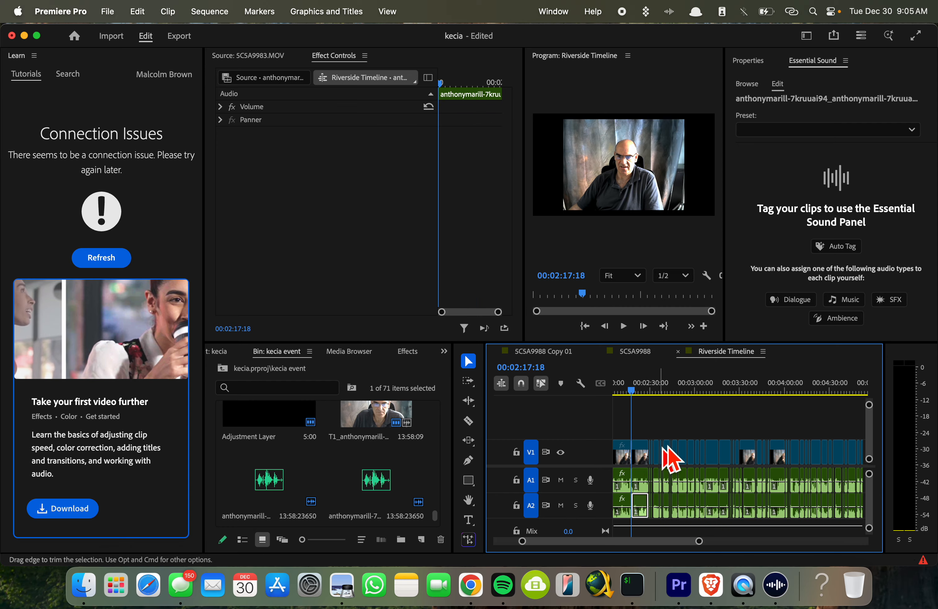
- Switch back to Riverside in Chrome and review the cut and kept passages around "exuding that confidence" in the transcript
click(482, 591)
scroll(193, 335, down, 2)
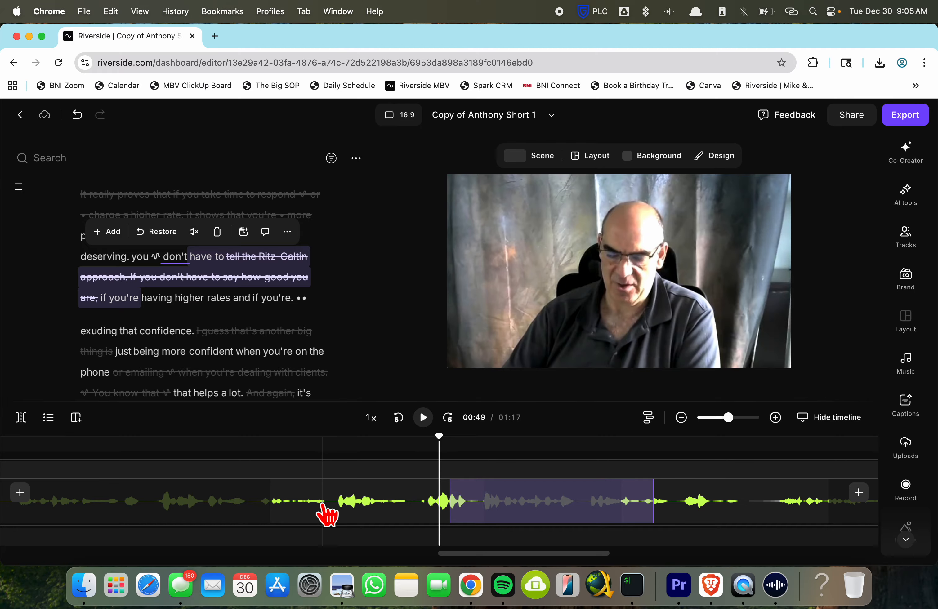
scroll(210, 368, up, 5)
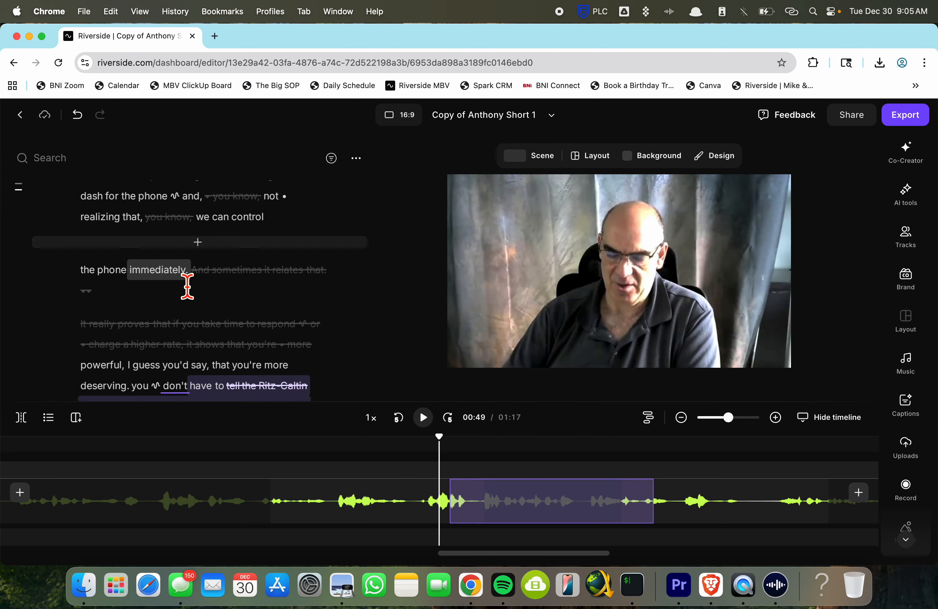
scroll(215, 340, down, 1)
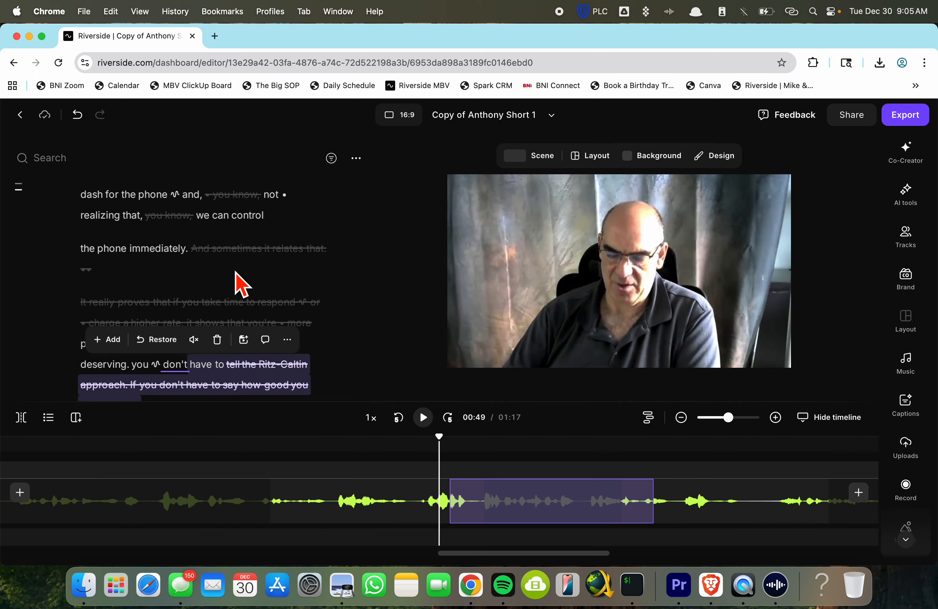
scroll(235, 312, down, 2)
click(272, 372)
scroll(272, 372, down, 5)
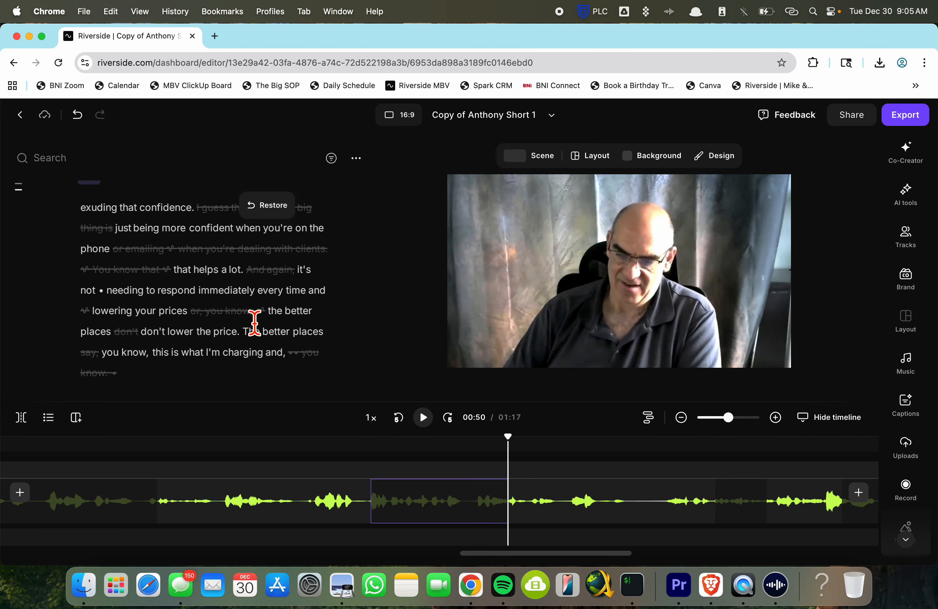
click(262, 301)
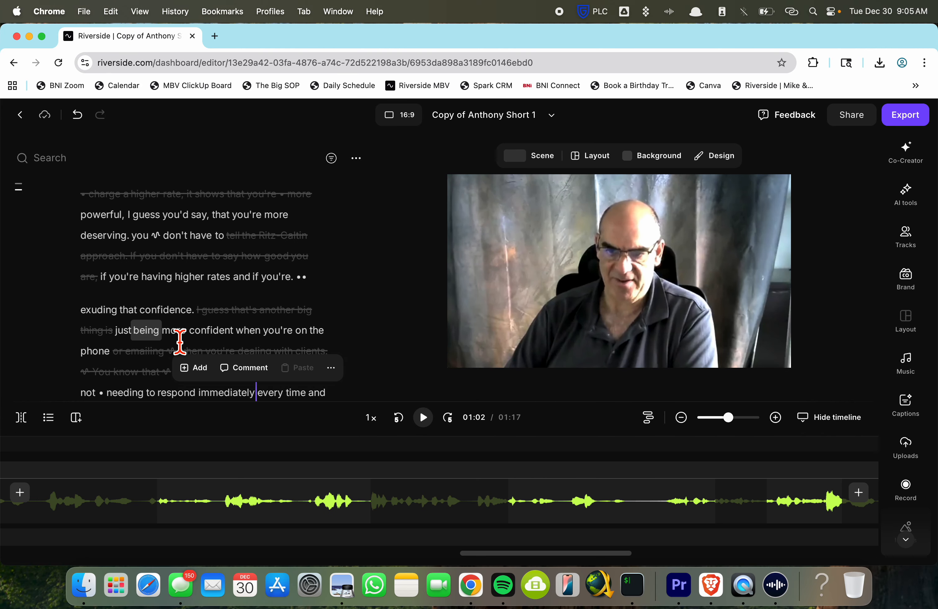
scroll(180, 344, down, 1)
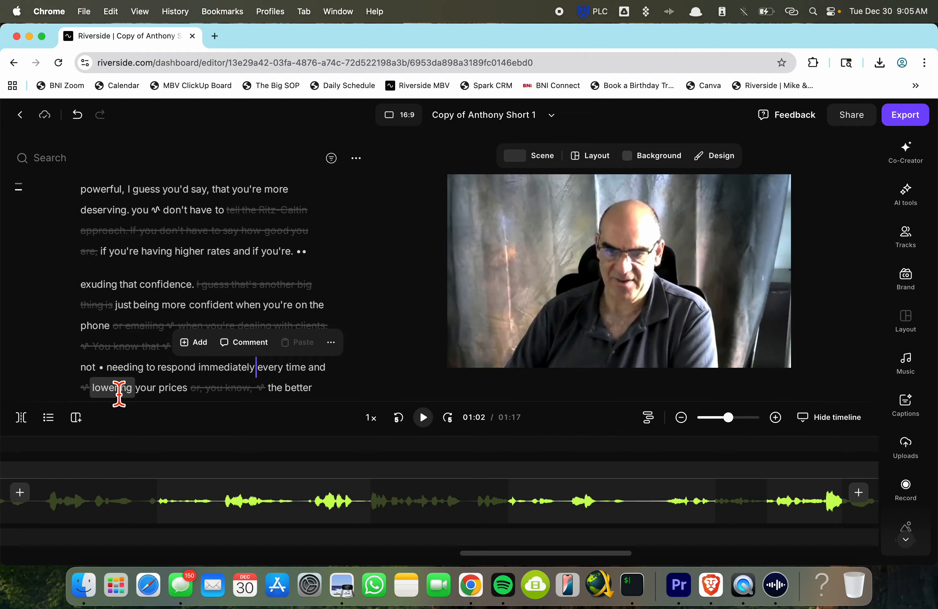
- Switch to Premiere Pro, display the transcript view for the Riverside Timeline, and dismiss the auto-transcription offer
click(678, 585)
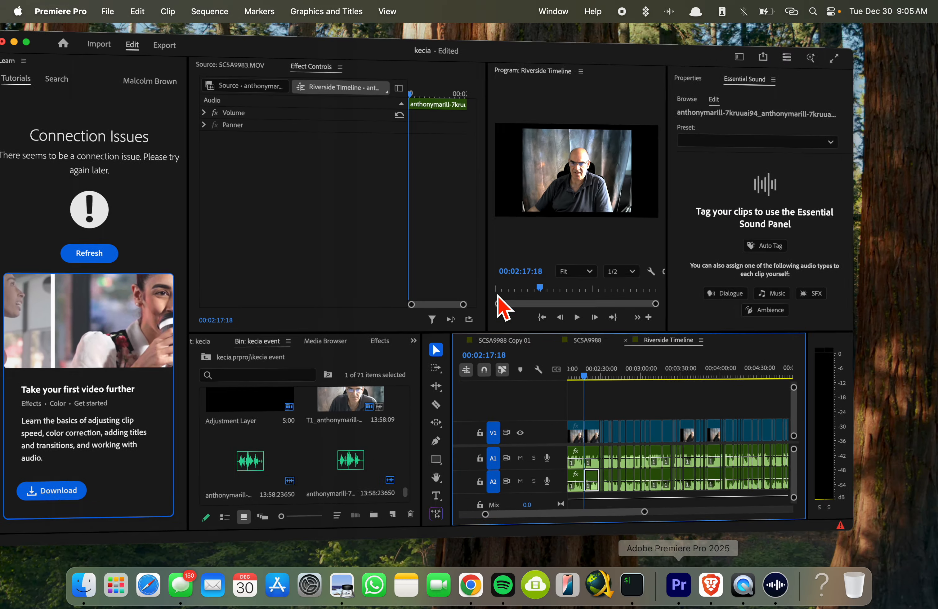
scroll(676, 475, down, 2)
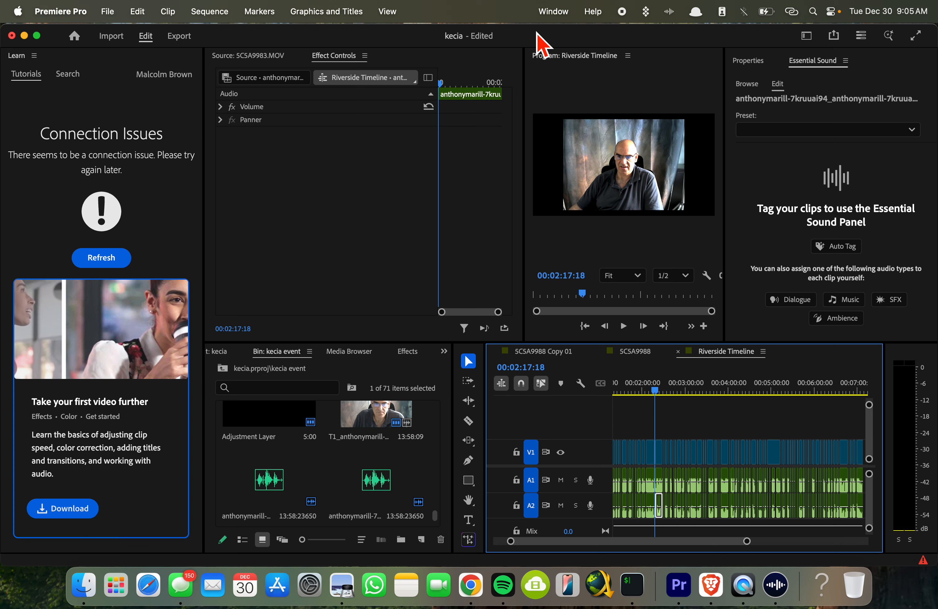
click(553, 11)
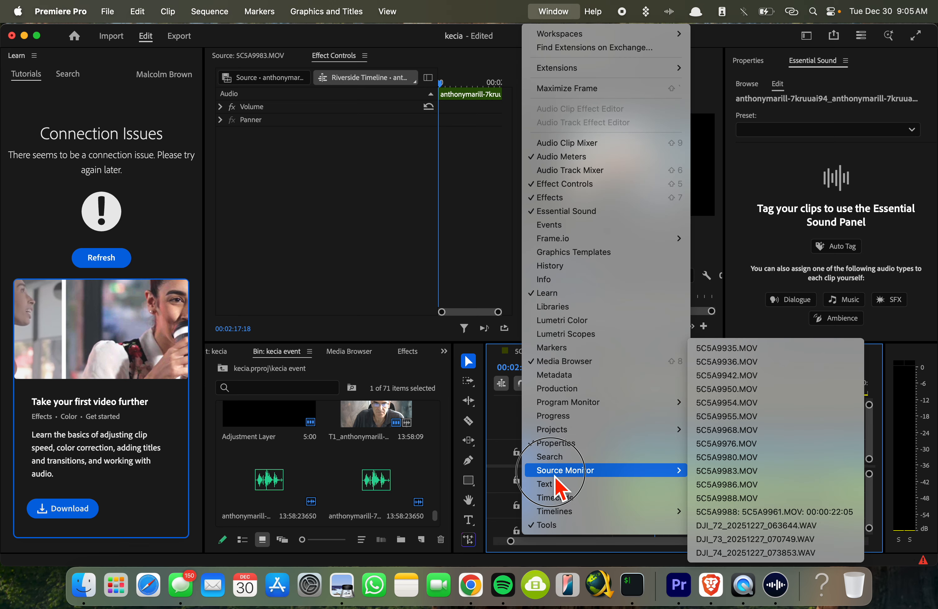
click(559, 497)
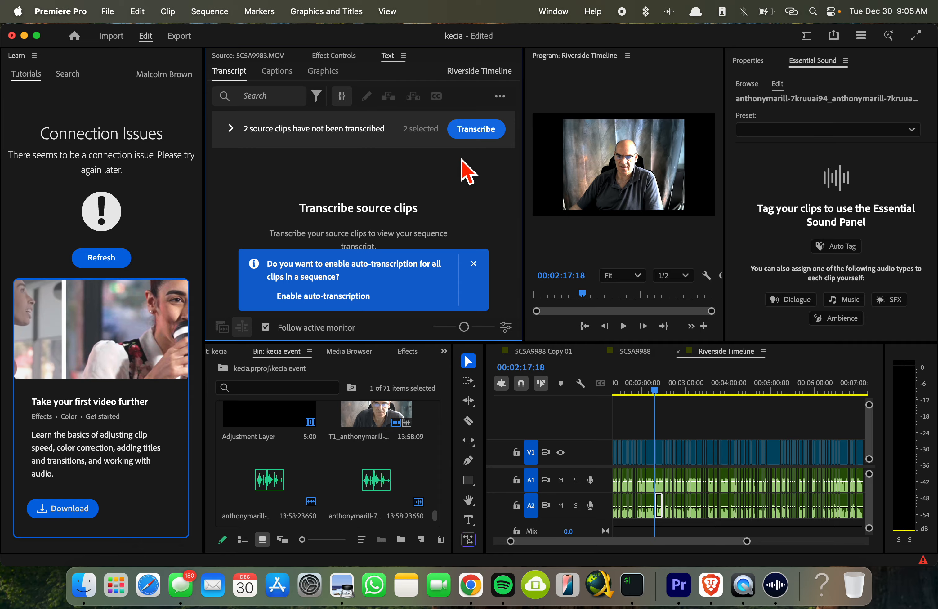
click(474, 263)
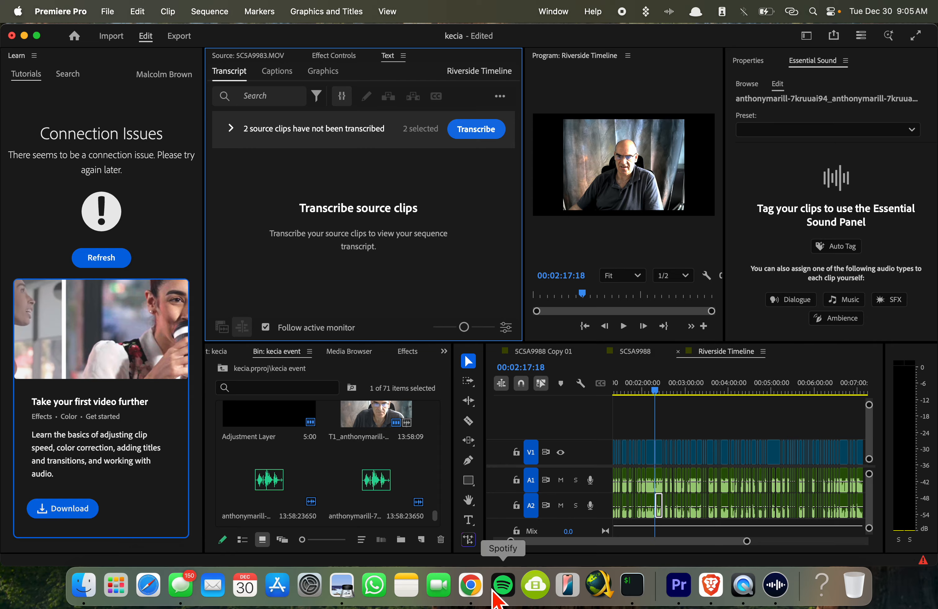
- Switch back to Riverside in Chrome and check the length of the pause after "if you're." in the transcript
click(471, 599)
scroll(182, 328, up, 3)
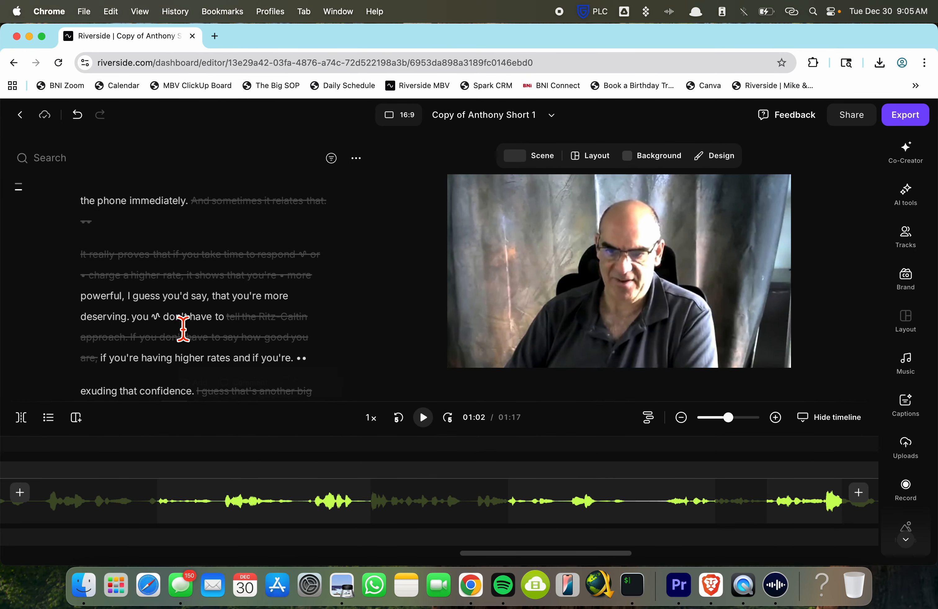
scroll(185, 344, down, 3)
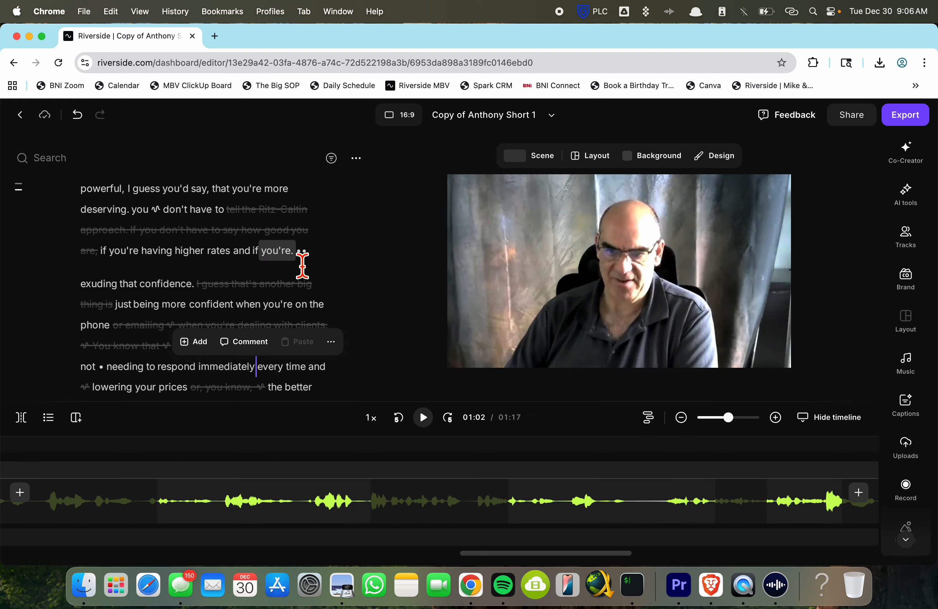
mouse_move(309, 266)
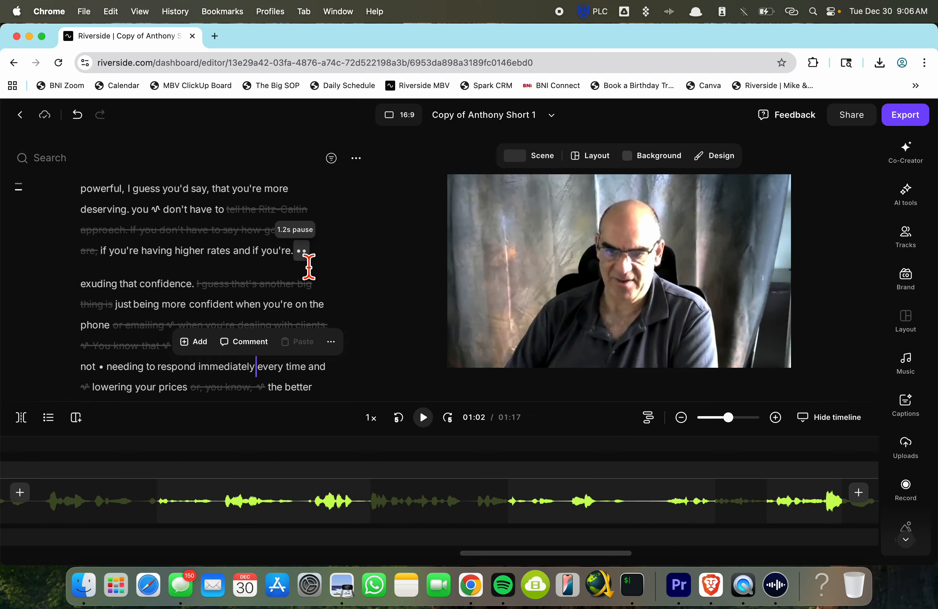
scroll(216, 237, up, 1)
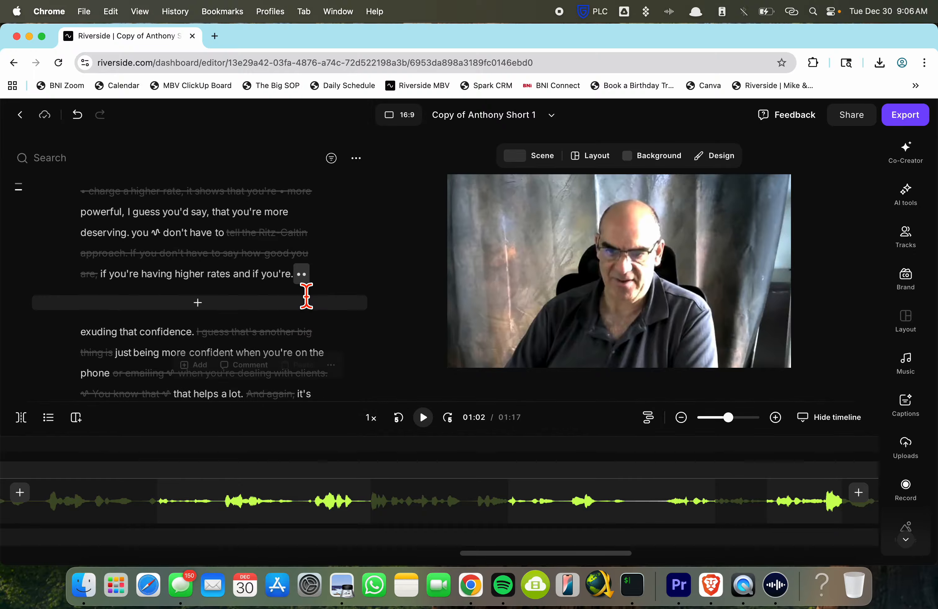
- Select the pause after "if you're." on the timeline, and select the stretch from "deserving." to "having higher rates and" instead
drag(663, 508, 629, 508)
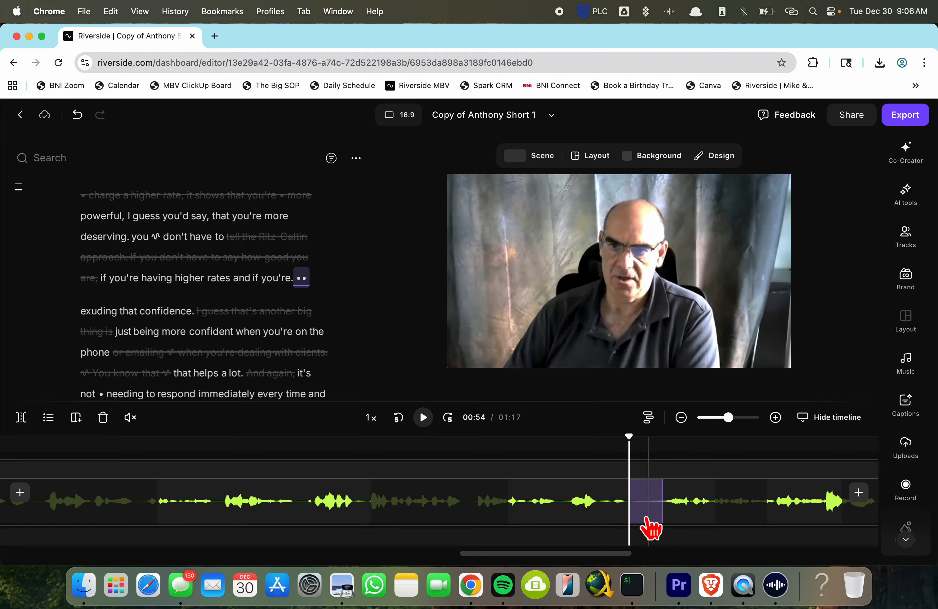
drag(609, 514, 249, 529)
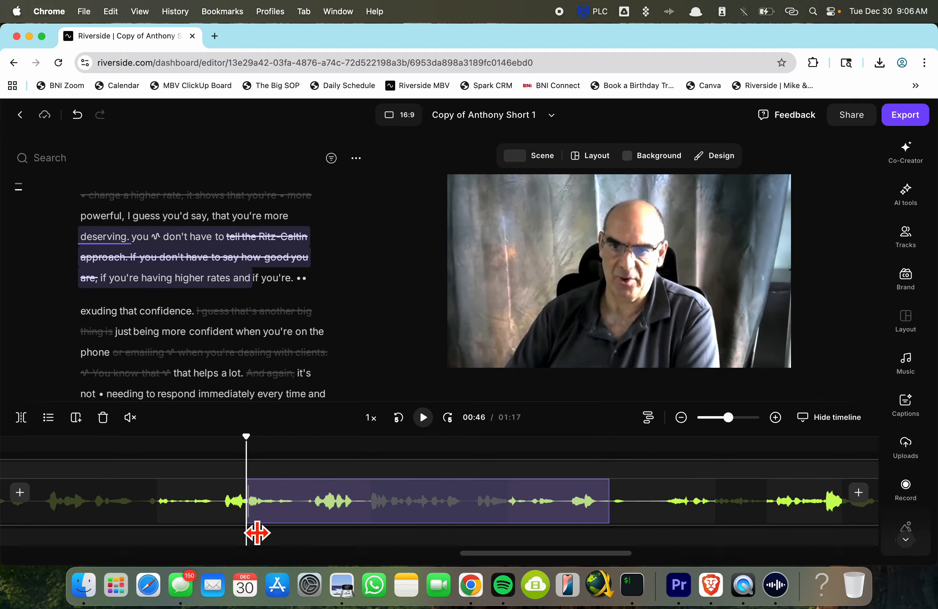
scroll(202, 317, up, 4)
scroll(196, 302, down, 2)
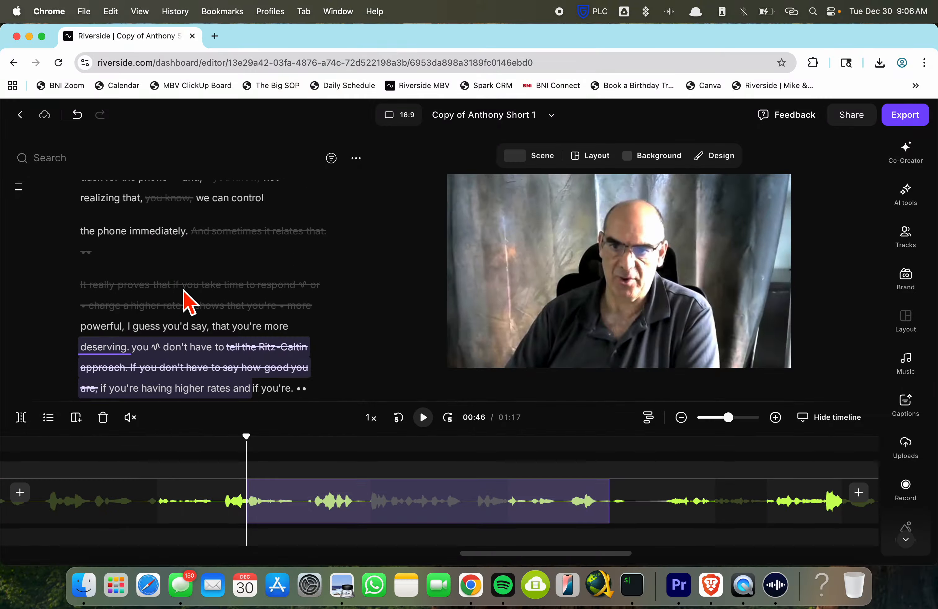
scroll(188, 300, up, 2)
scroll(249, 356, down, 5)
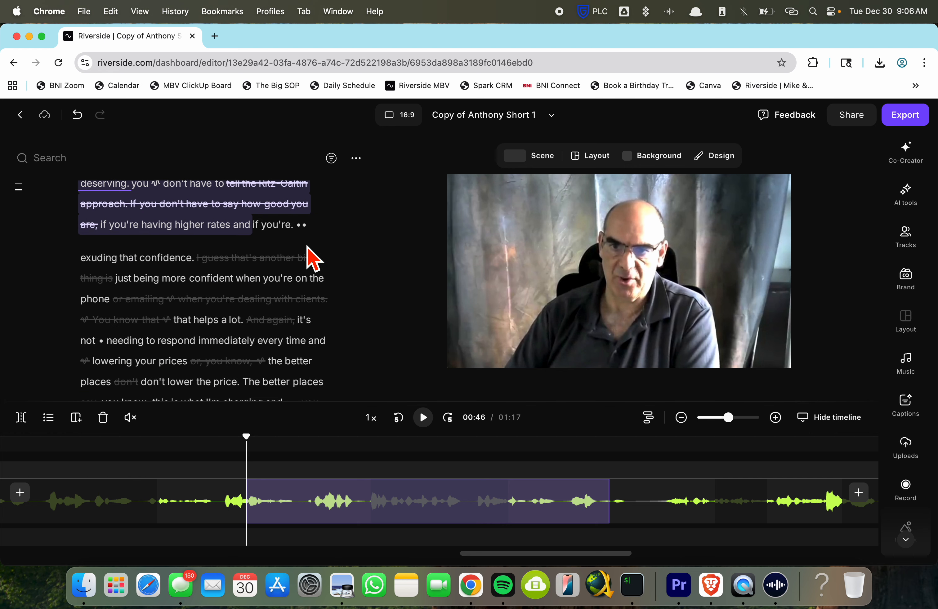
- Locate the word "you'd", the pause after "if you're." and the word "rates" in the transcript and timeline
scroll(396, 522, left, 5)
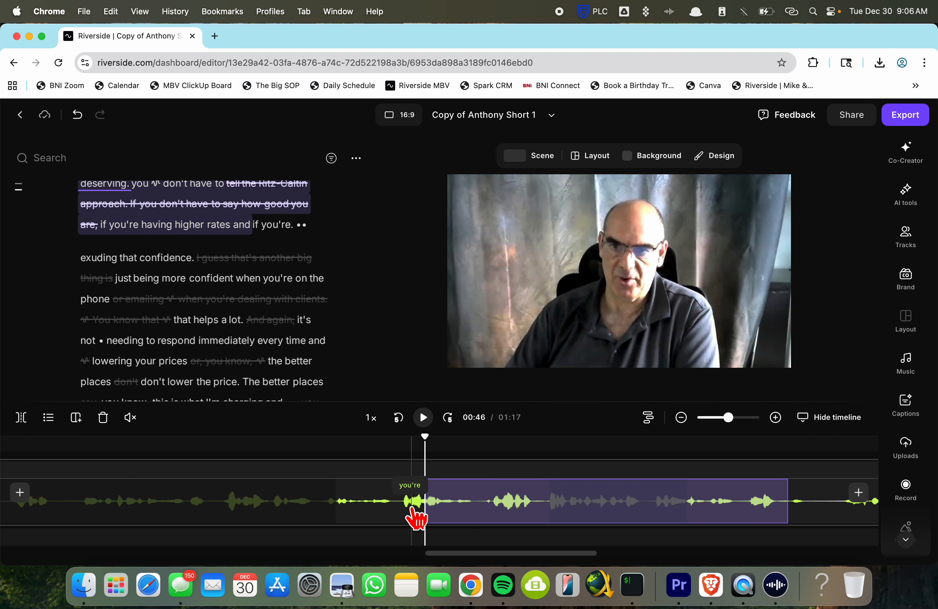
click(368, 508)
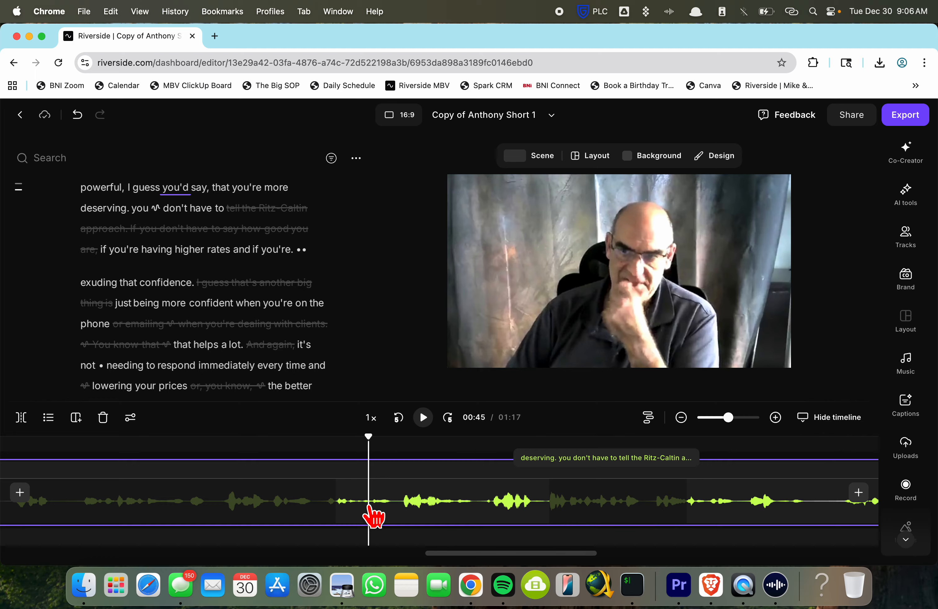
click(305, 257)
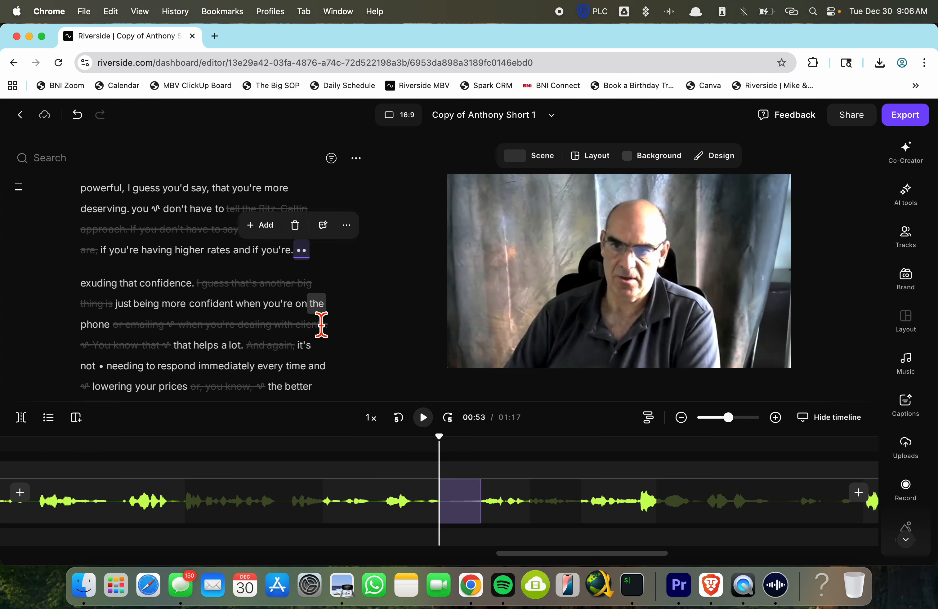
click(408, 502)
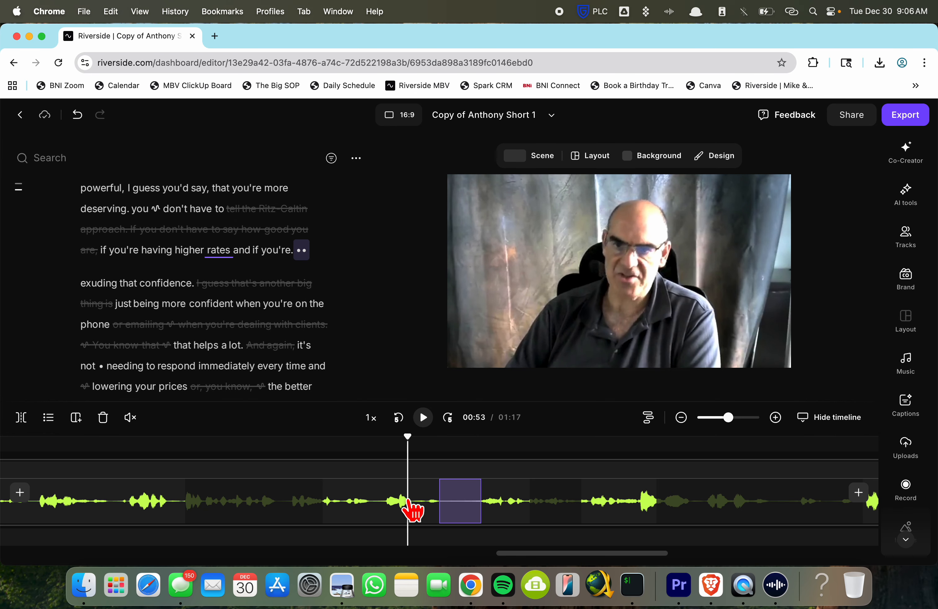
- Cut the short gap at the word "to", just before the removed "tell the Ritz-Caltin approach" passage, from the timeline
scroll(340, 508, left, 5)
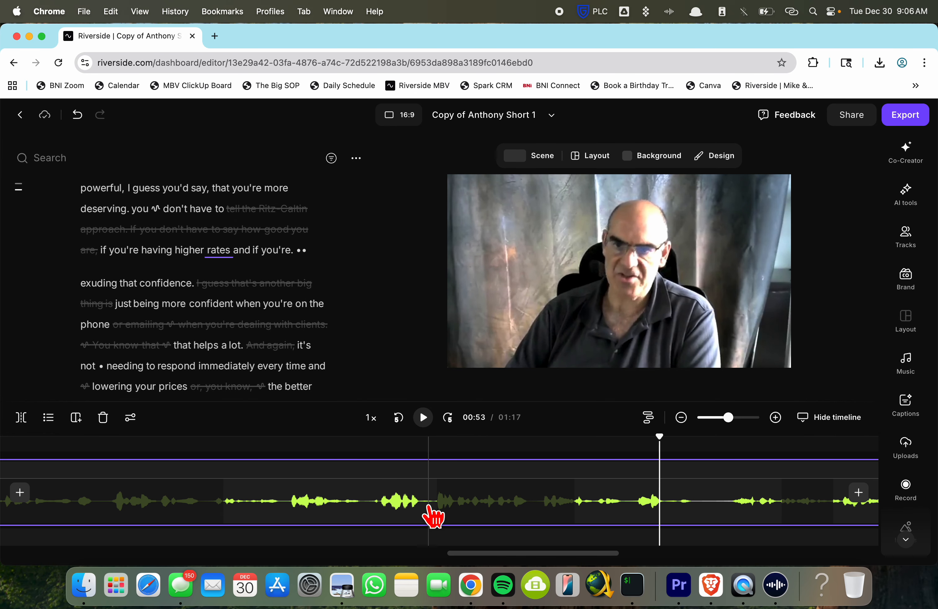
scroll(429, 510, up, 3)
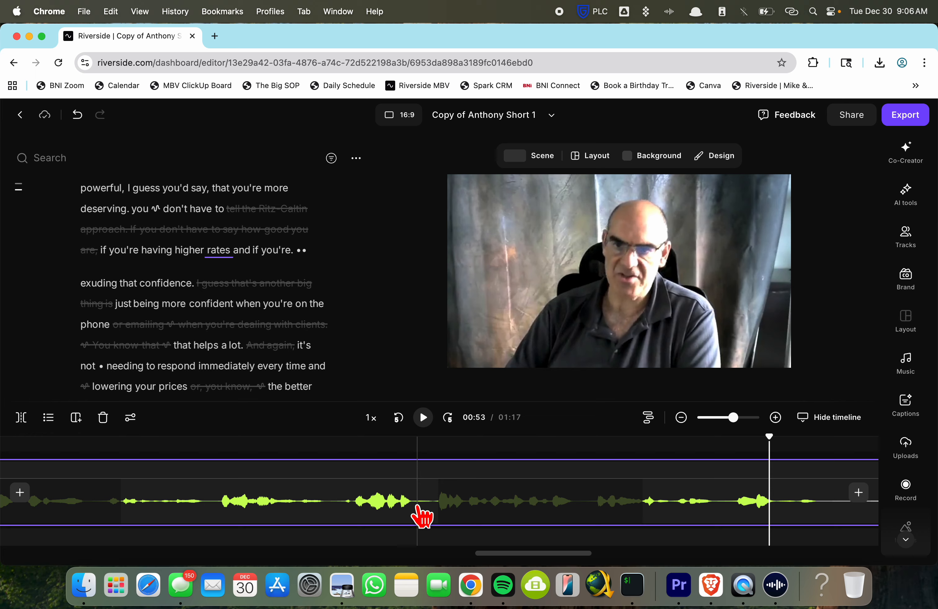
drag(418, 513, 456, 515)
key(Delete)
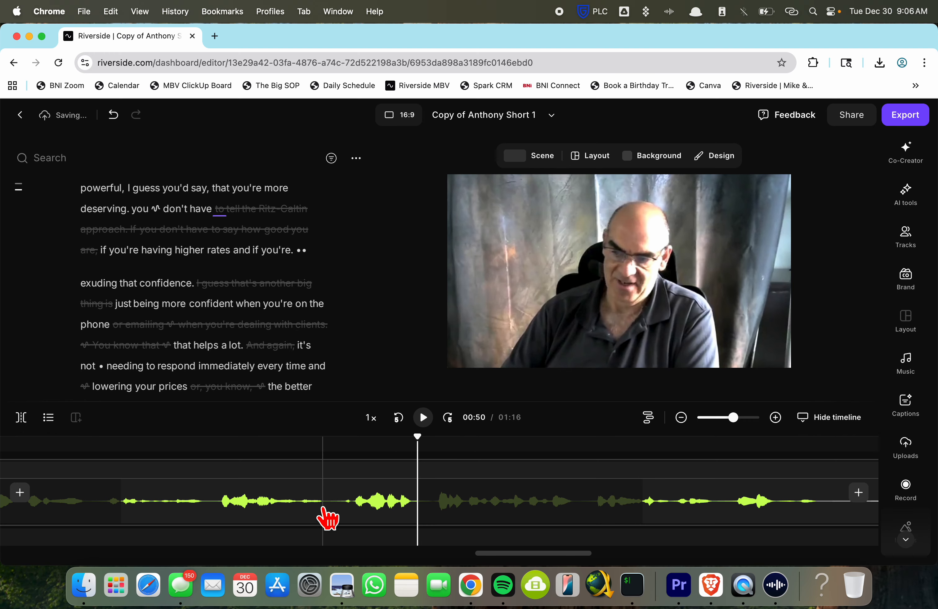
- Cut the silent stretch after "if you're." and before "exuding that confidence" from the timeline
scroll(484, 494, right, 6)
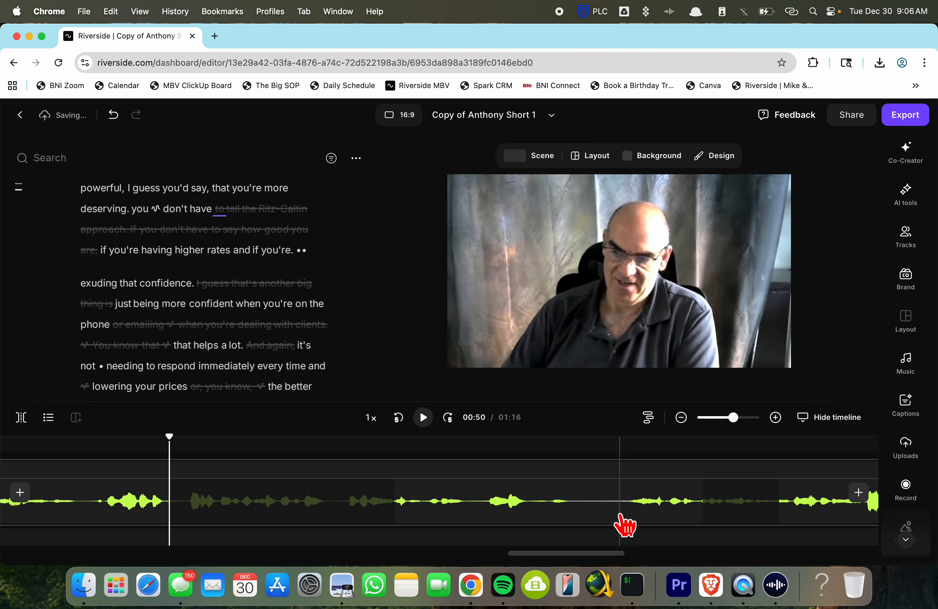
drag(622, 524, 584, 525)
key(Delete)
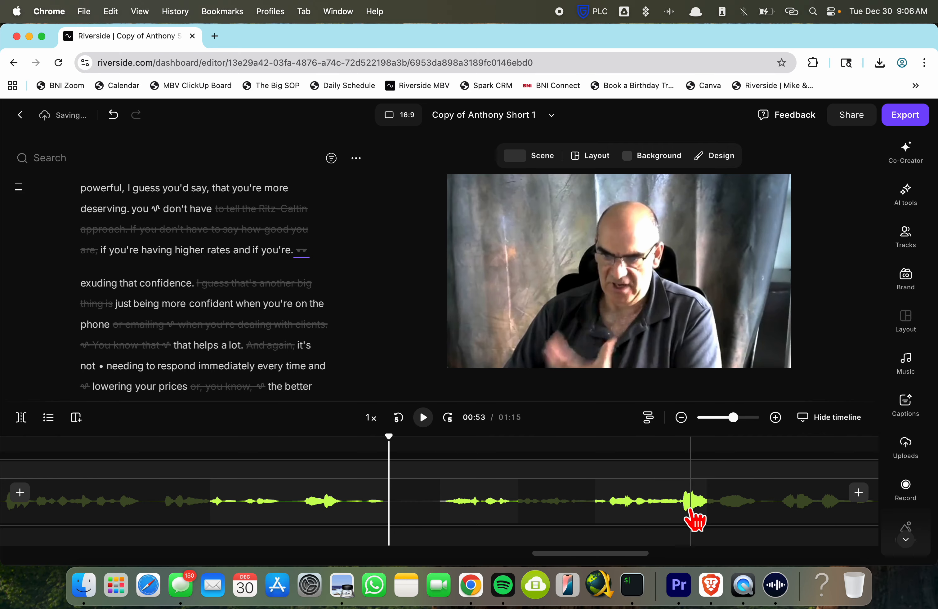
- Play the timeline from around "on the phone" and pause at "that" in "that helps a lot"
click(691, 511)
key(space)
key(space)
scroll(691, 516, left, 5)
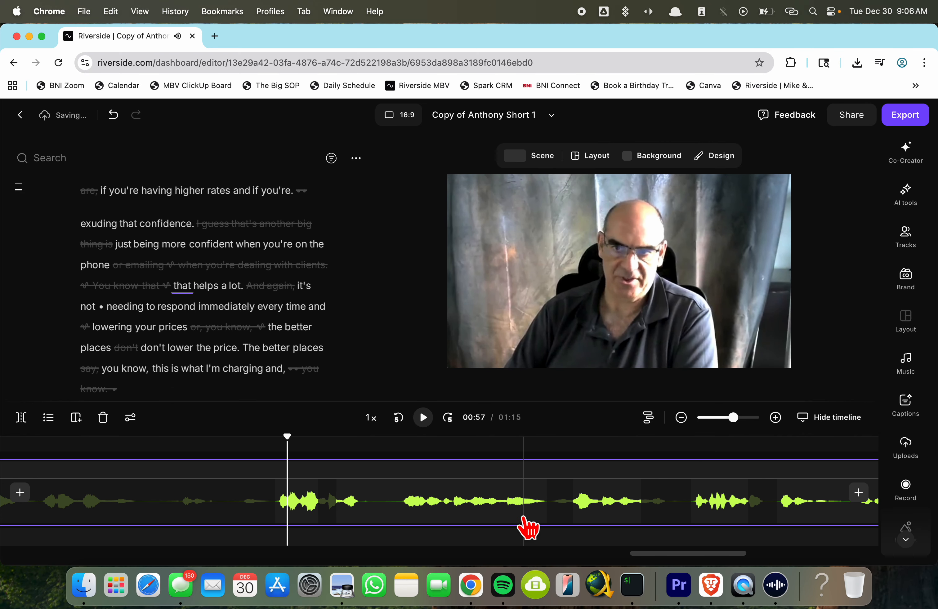
- Adjust the end of the cut "or emailing… You know that" passage to just before "that helps", and trim off "it's" after "And again,"
scroll(523, 518, left, 8)
click(301, 511)
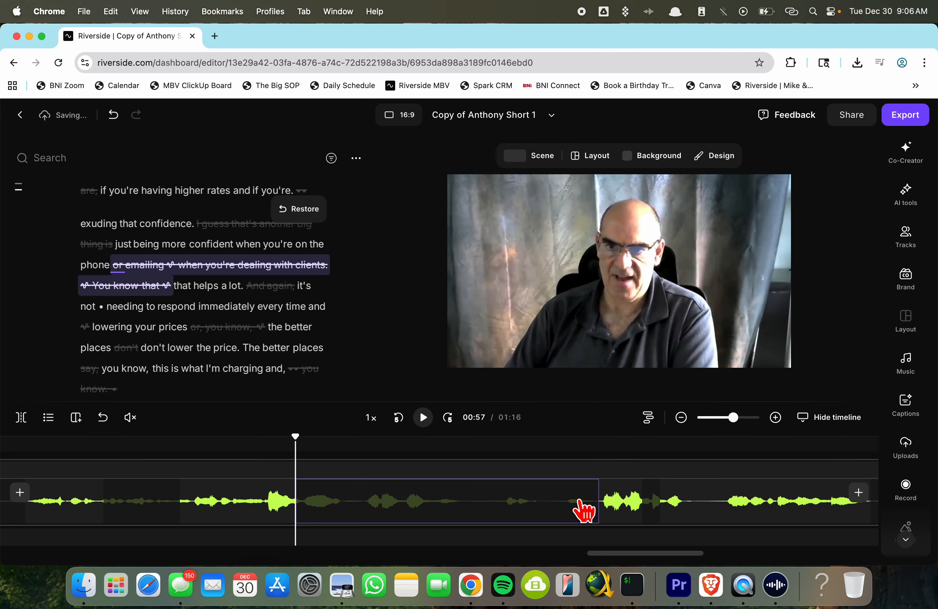
click(612, 517)
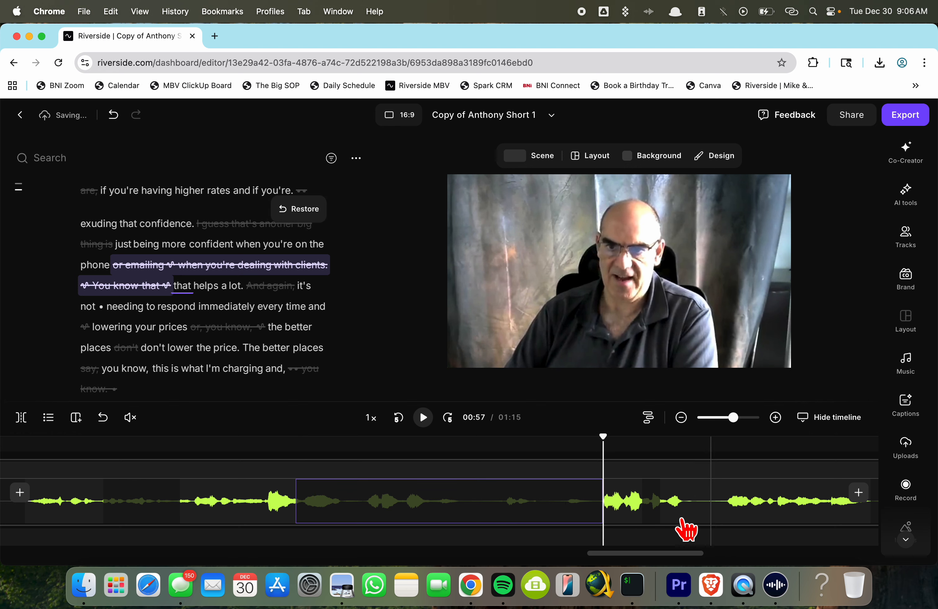
click(664, 521)
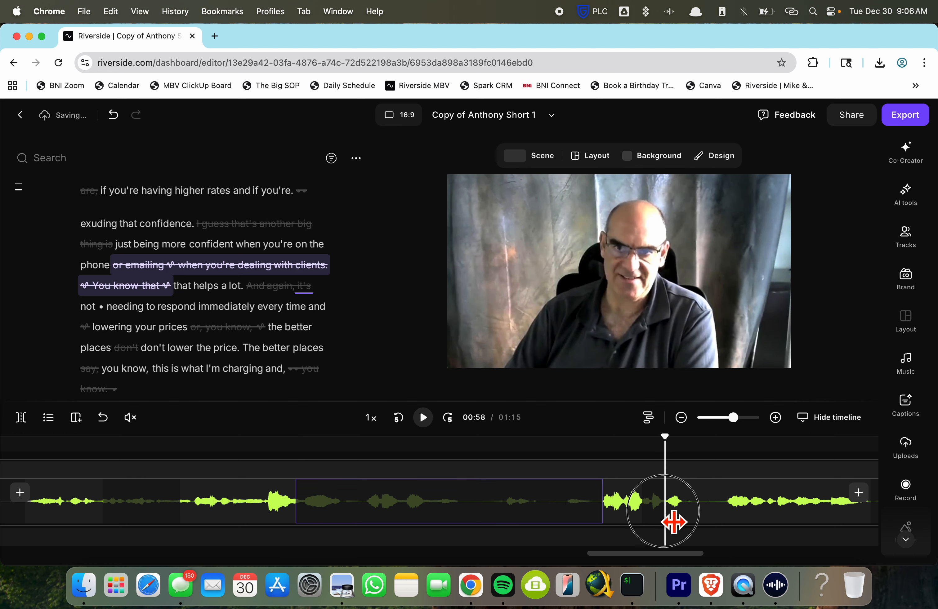
- Play the edited passage from "that helps a lot" and pause at "to" in "needing to respond"
click(577, 510)
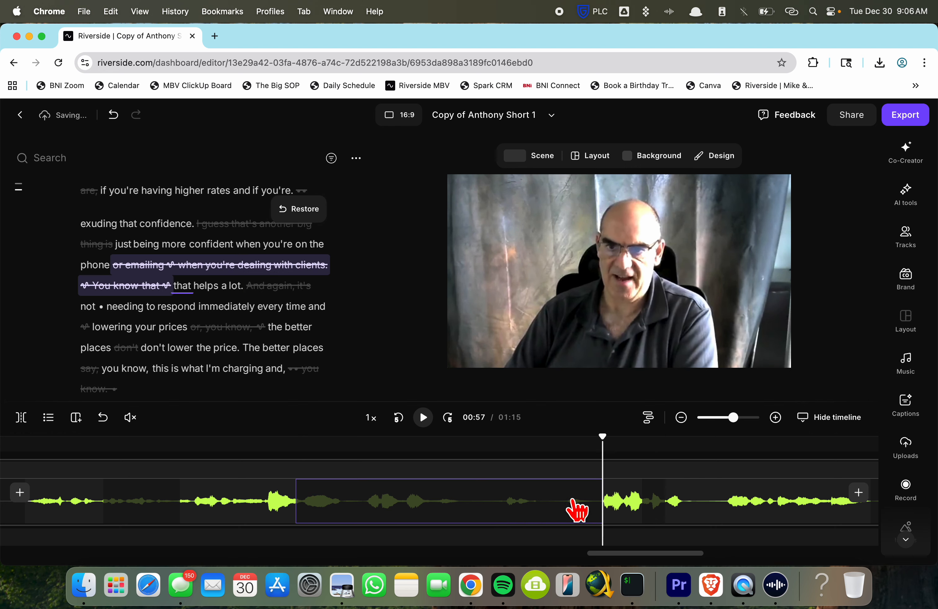
key(space)
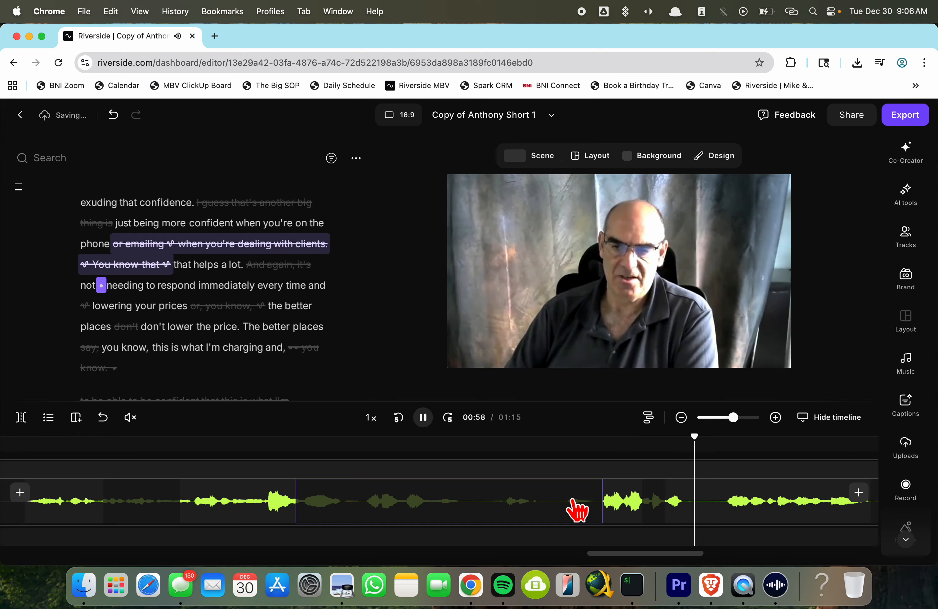
key(space)
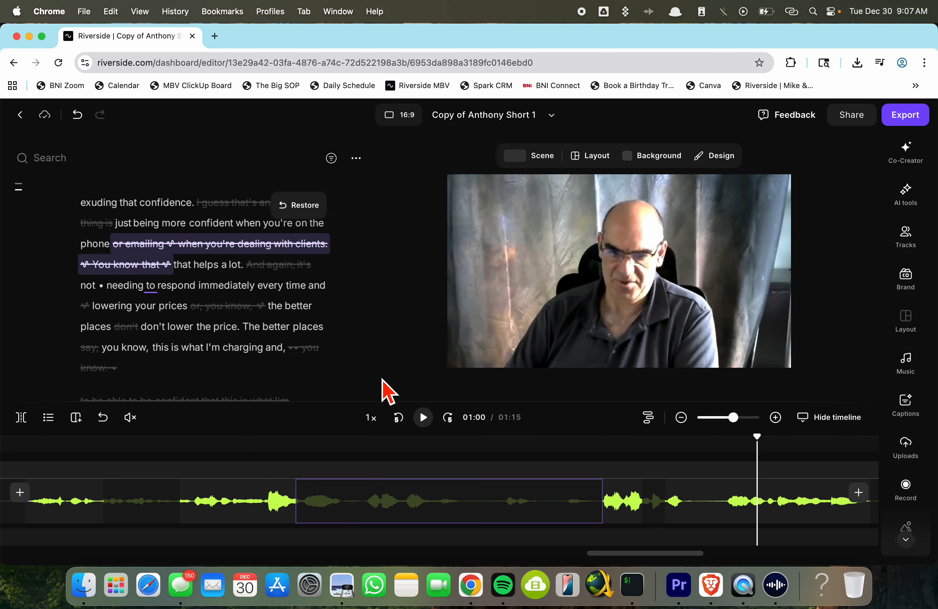
- Switch to Premiere Pro and view the Riverside Timeline's transcript area beside its timeline for comparison
scroll(716, 507, down, 5)
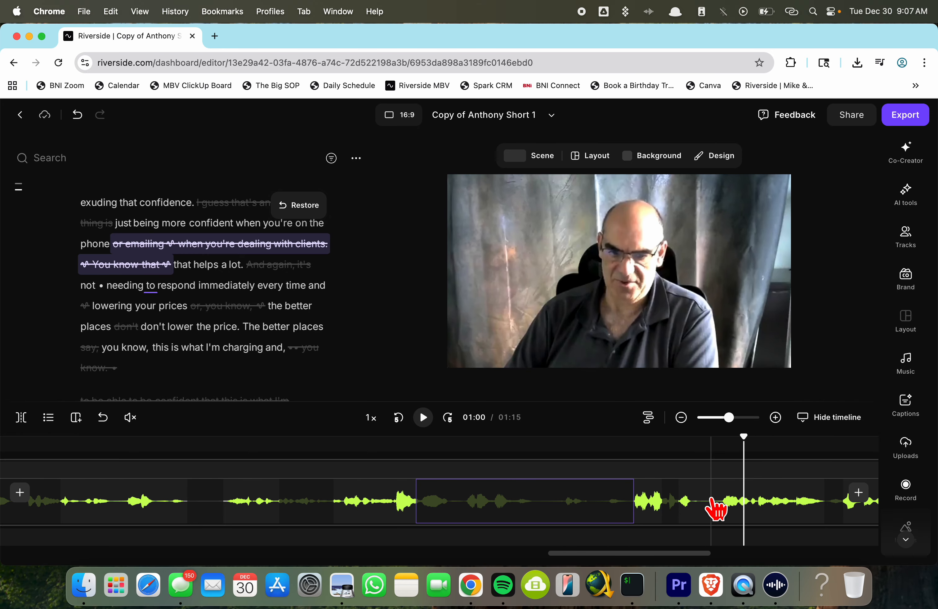
scroll(716, 510, right, 2)
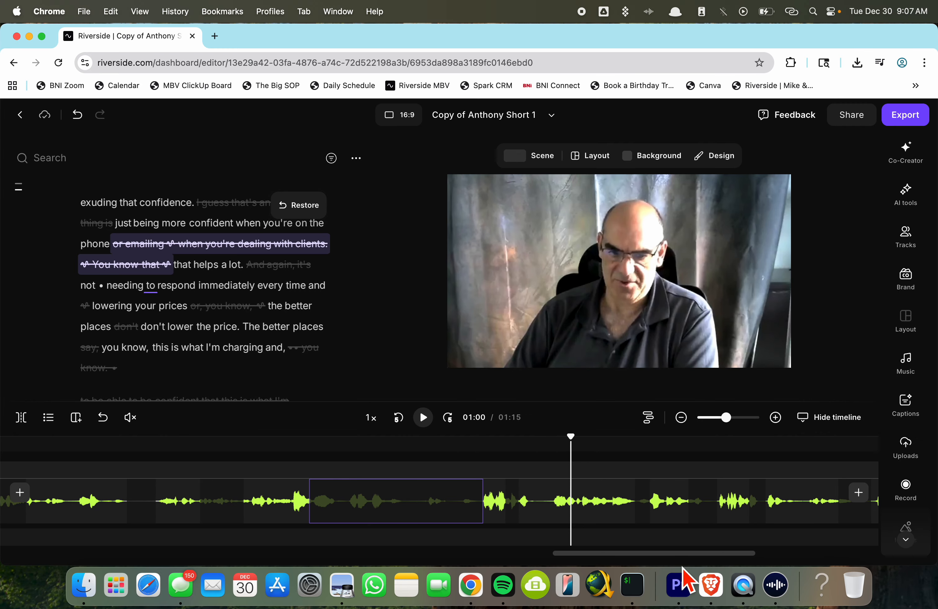
click(679, 585)
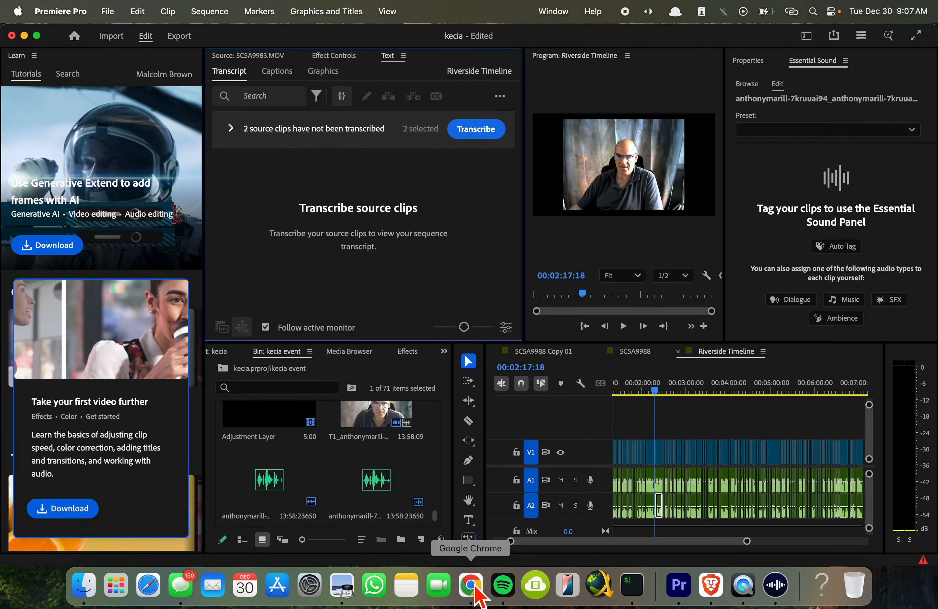
- Switch back to Riverside in Chrome and select the transcript passage from "that helps a lot" to "the better"
click(471, 585)
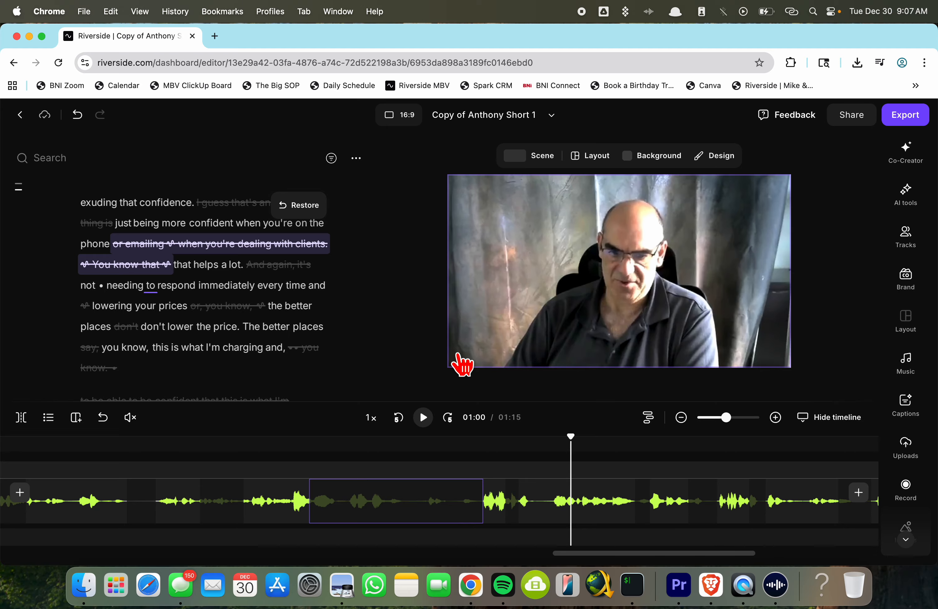
scroll(142, 317, down, 1)
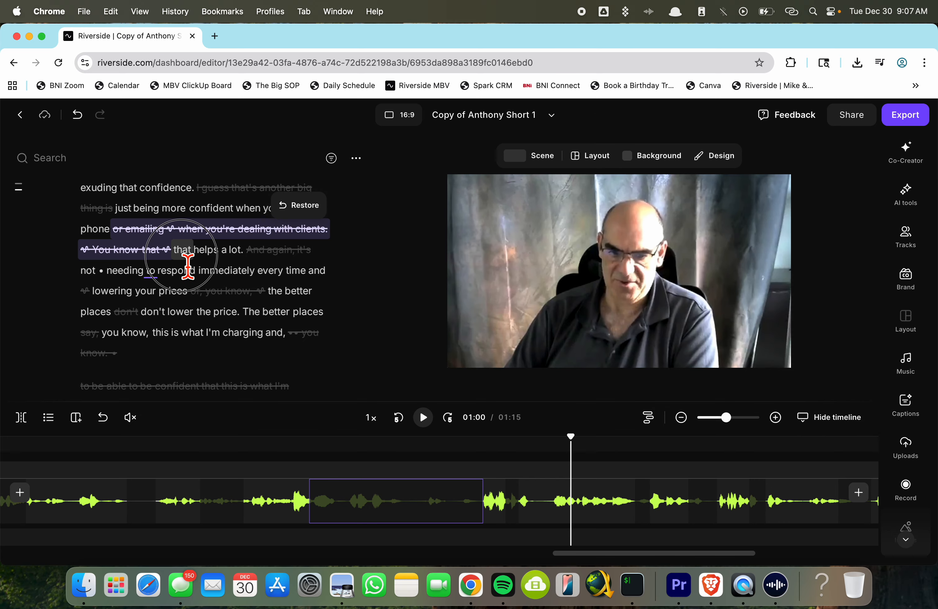
drag(188, 266, 314, 304)
scroll(314, 299, up, 10)
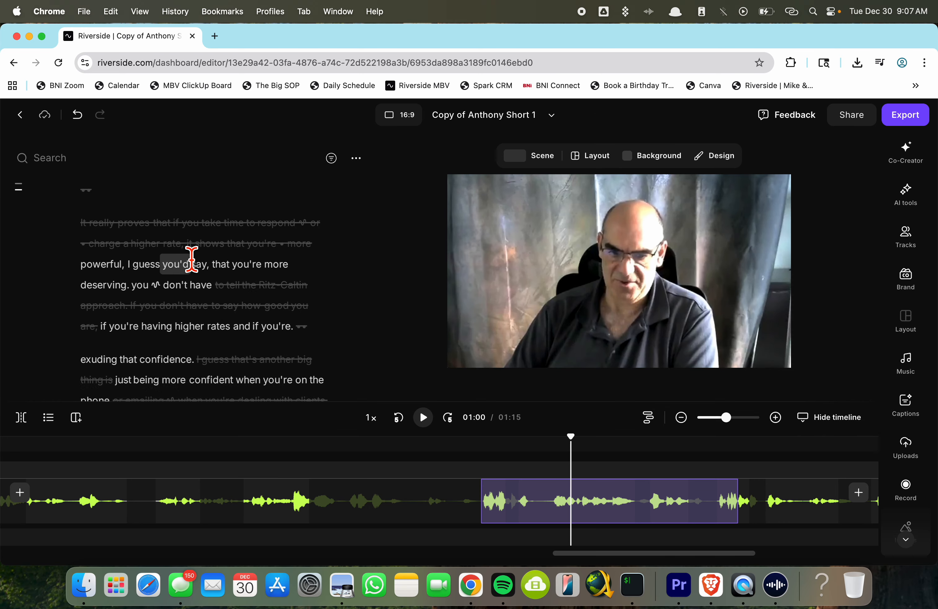
- Select the transcript passage "this is what I'm charging and, you", and the longer one from "respond immediately" to "I deserve this money,"
scroll(191, 260, up, 10)
scroll(191, 308, down, 12)
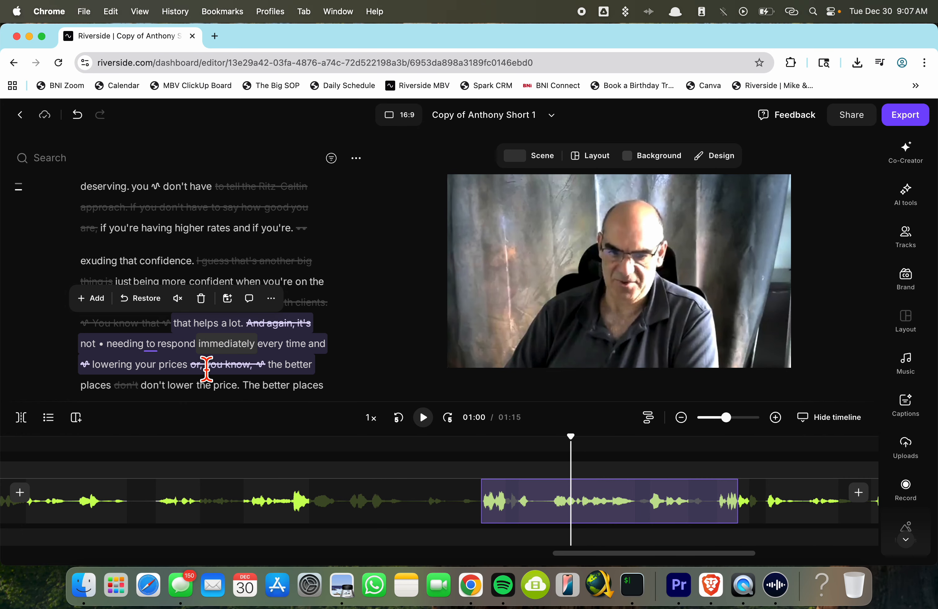
scroll(206, 368, down, 5)
drag(224, 315, 310, 304)
scroll(151, 285, up, 3)
click(276, 281)
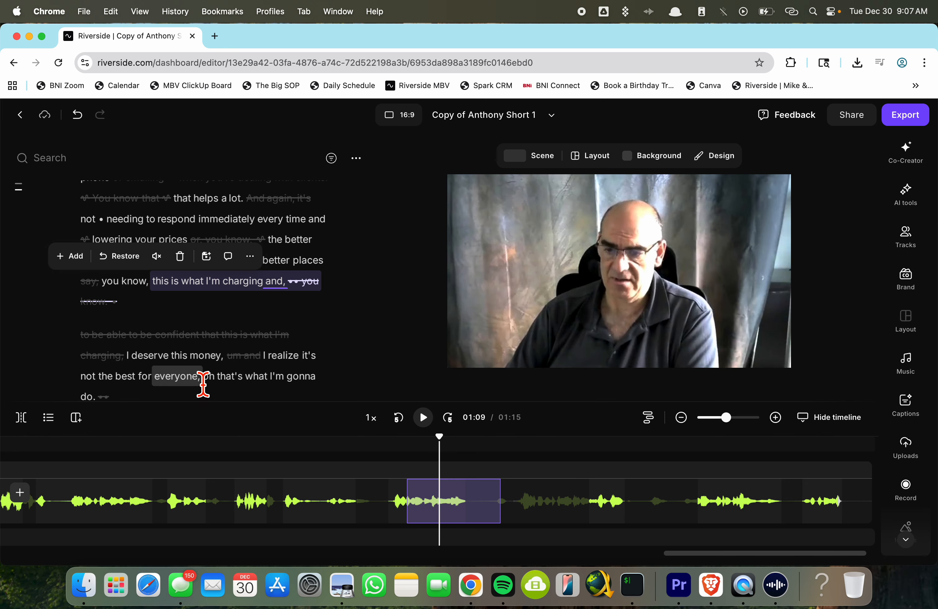
drag(238, 357, 166, 239)
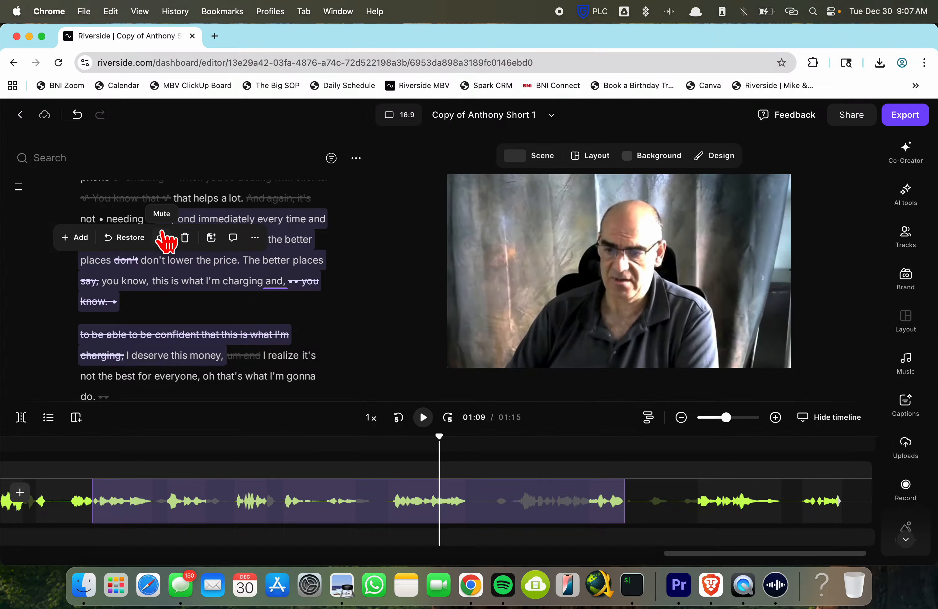
click(249, 292)
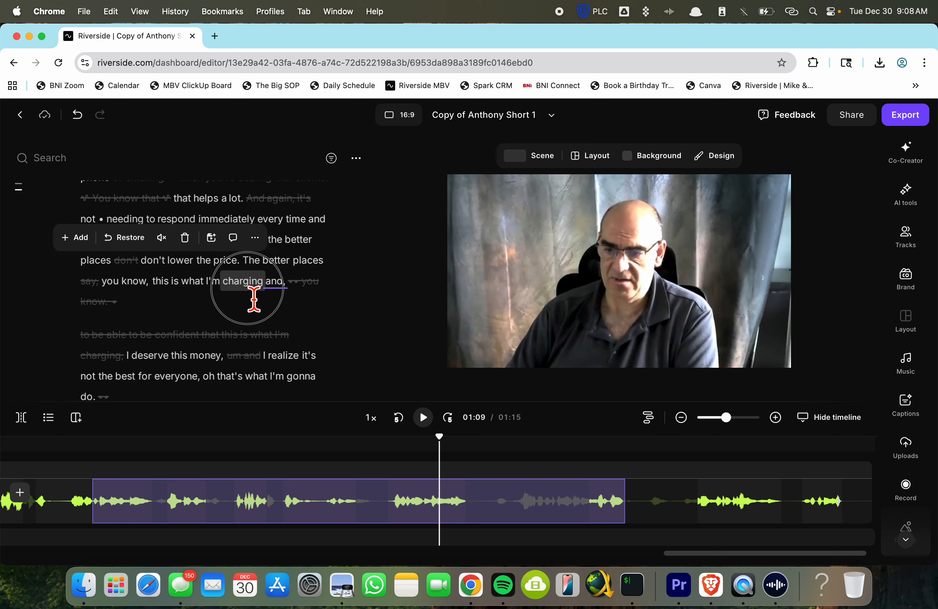
- Select the transcript phrase "this is what I'm charging and," to highlight its matching section on the timeline
click(179, 298)
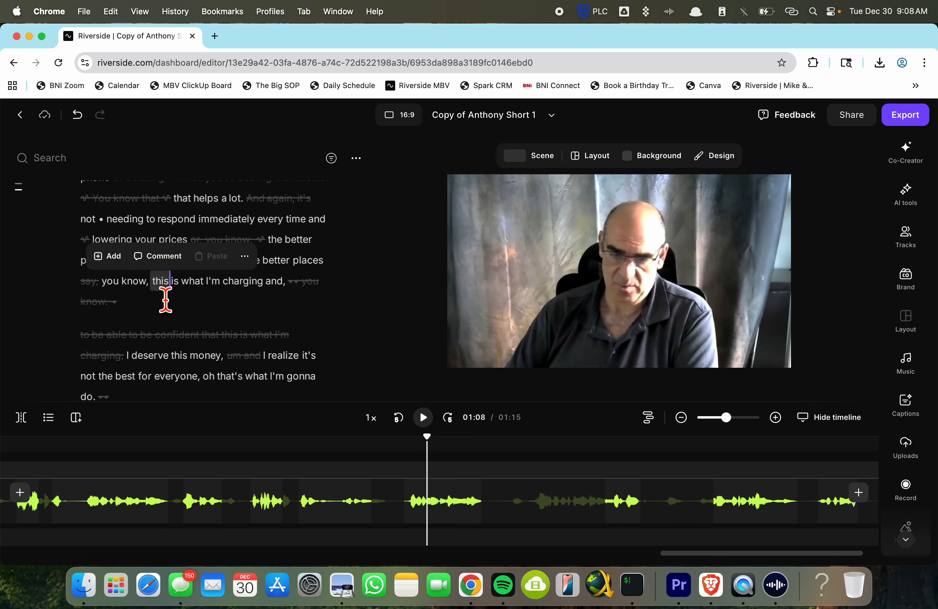
drag(153, 300, 289, 300)
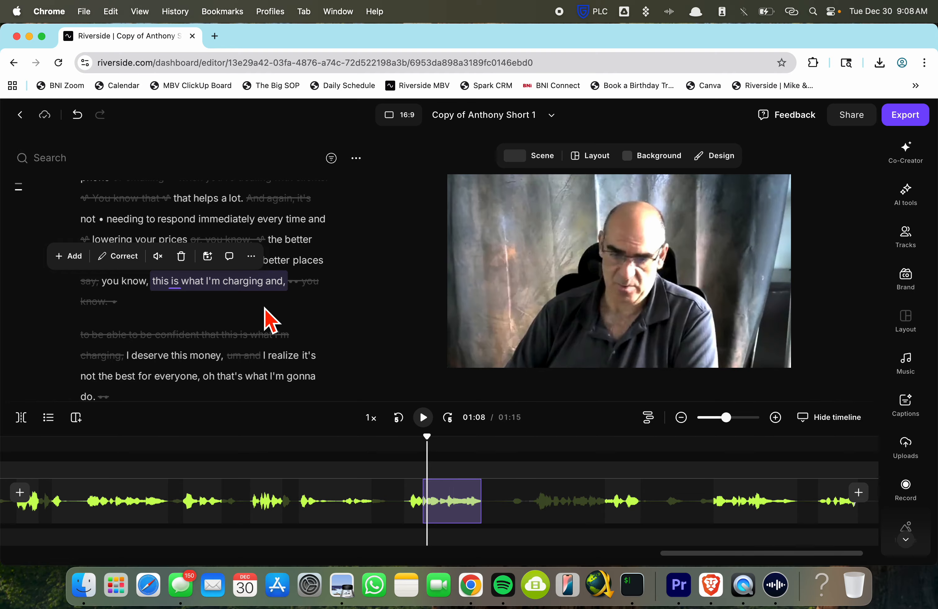
click(167, 292)
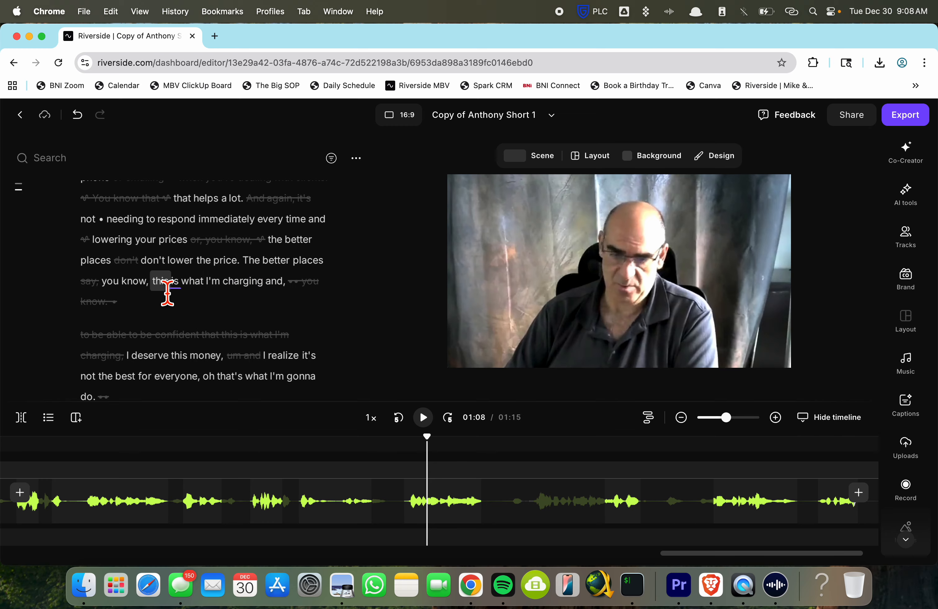
drag(161, 292, 286, 292)
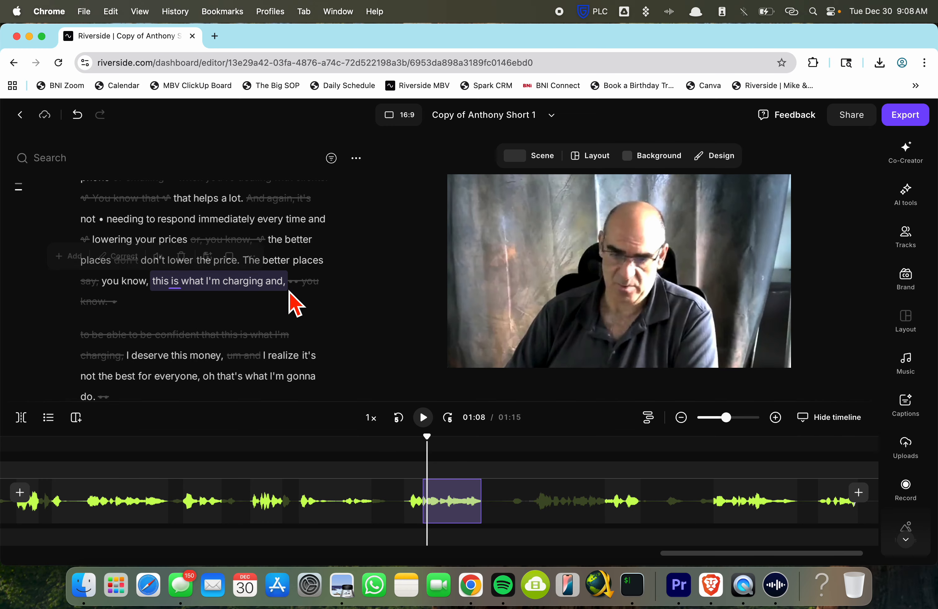
click(160, 301)
drag(159, 302, 279, 299)
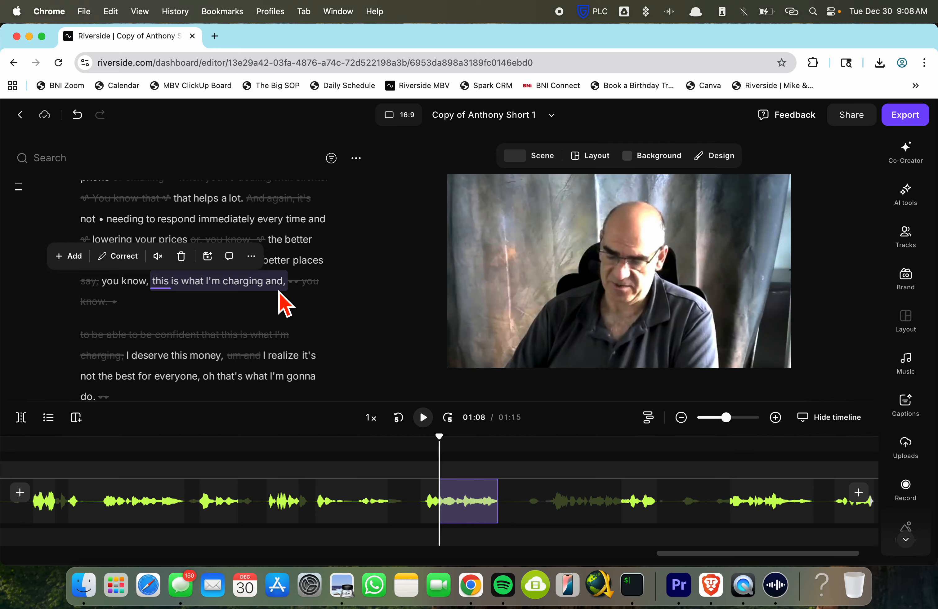
- Select the transcript from "to respond" to "The better places", the "don't lower the price" section on the timeline, and the word "respond"
drag(311, 266, 158, 228)
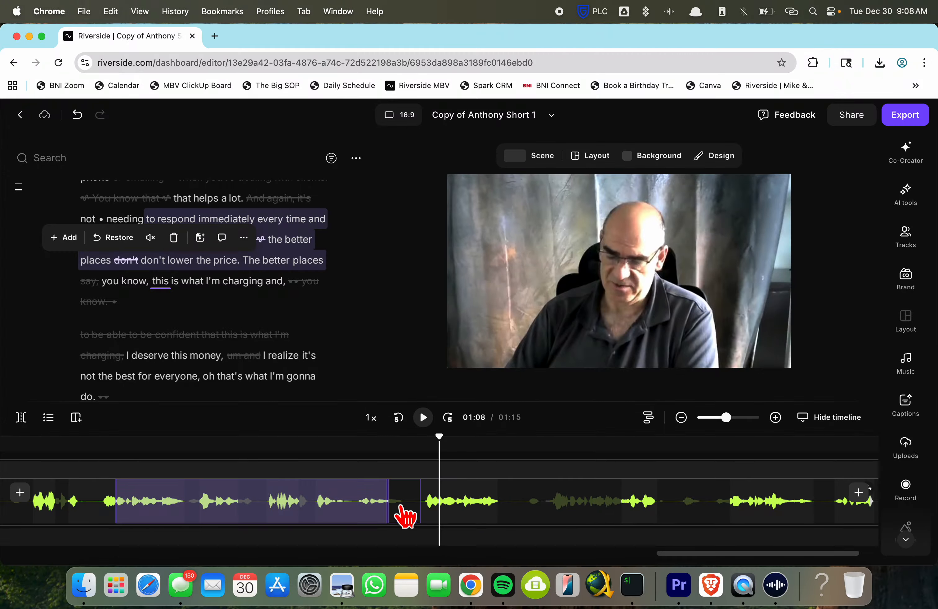
drag(404, 515, 321, 526)
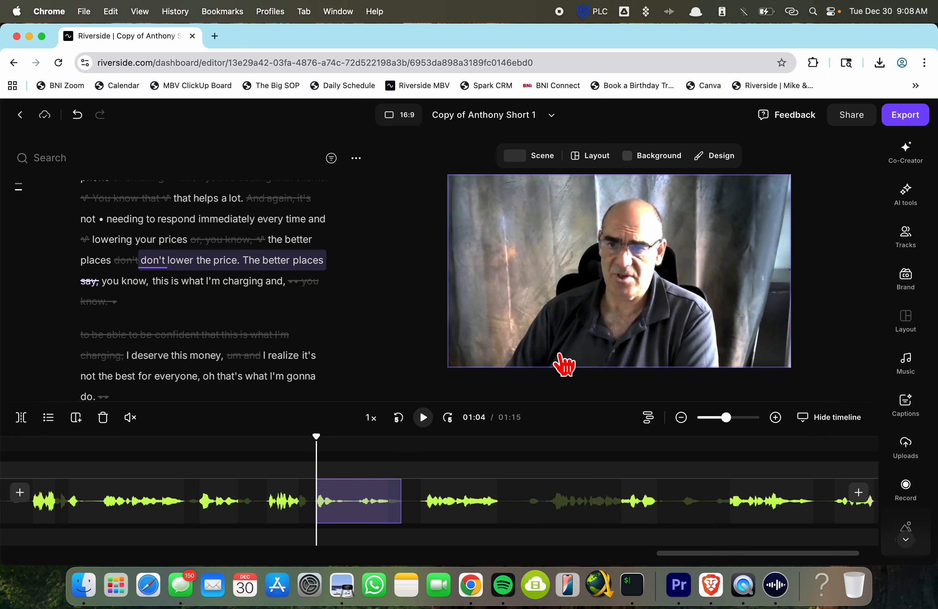
scroll(208, 273, up, 2)
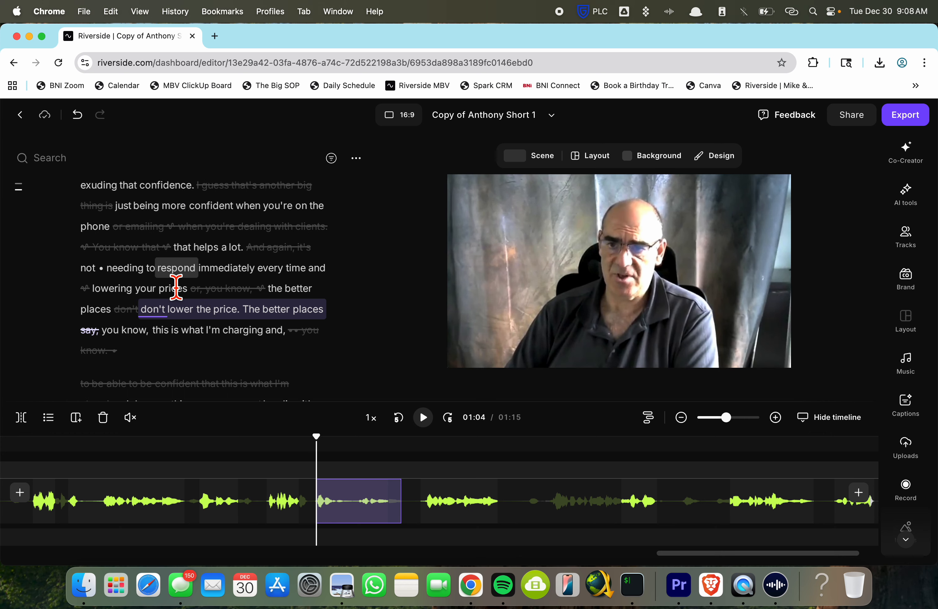
click(176, 276)
scroll(177, 287, up, 6)
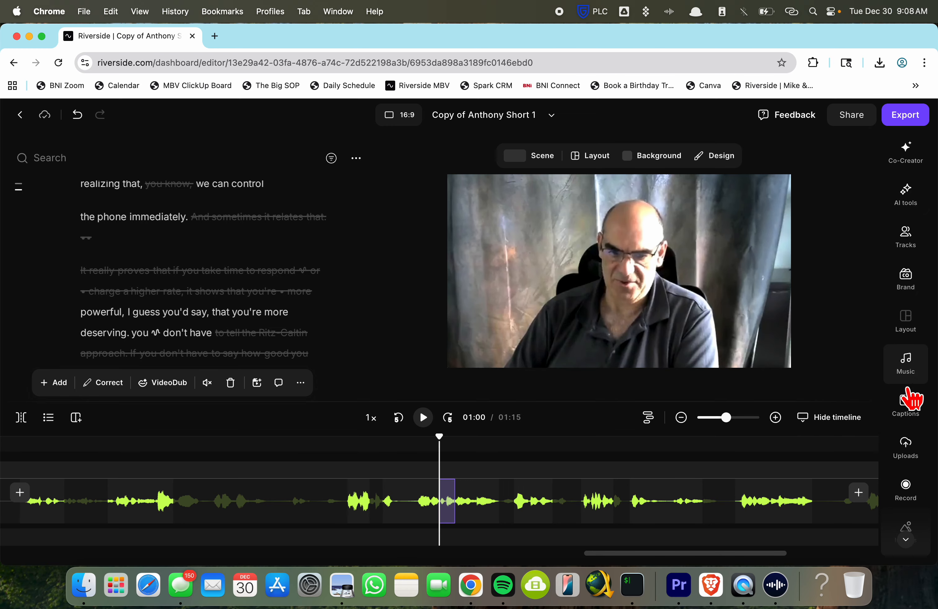
- Look through the caption presets and add captions to the short with the Favorites preset
click(909, 400)
scroll(712, 358, down, 5)
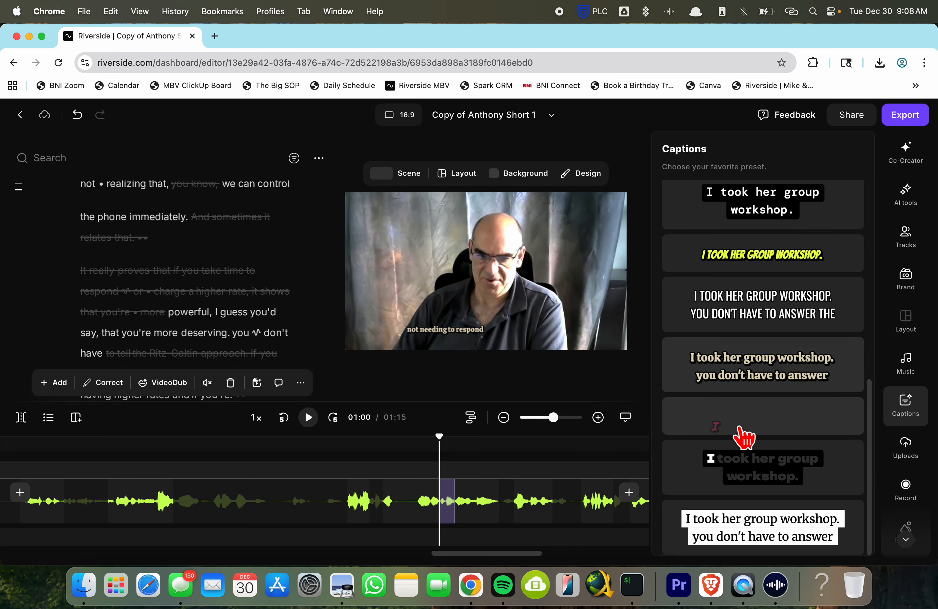
scroll(748, 438, up, 10)
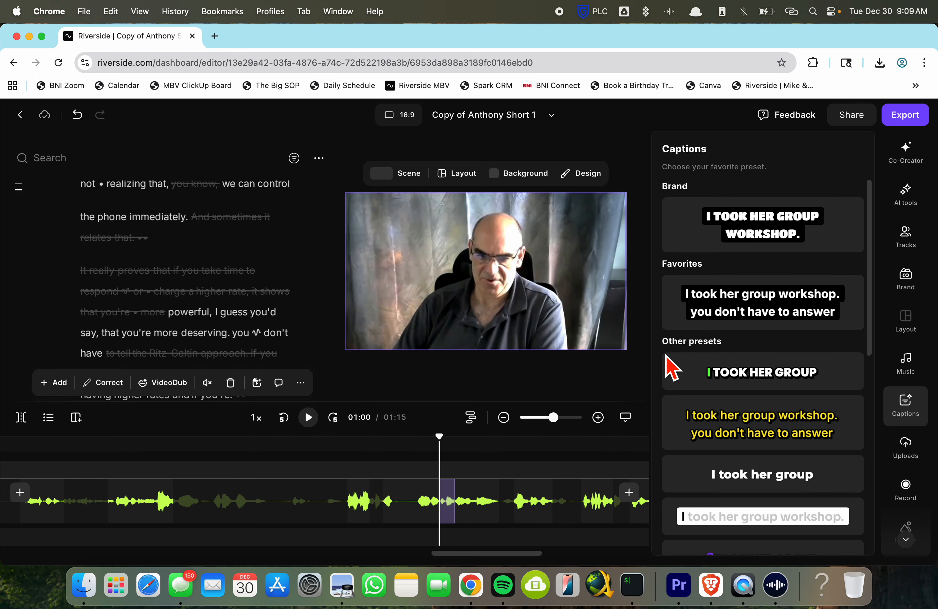
click(746, 326)
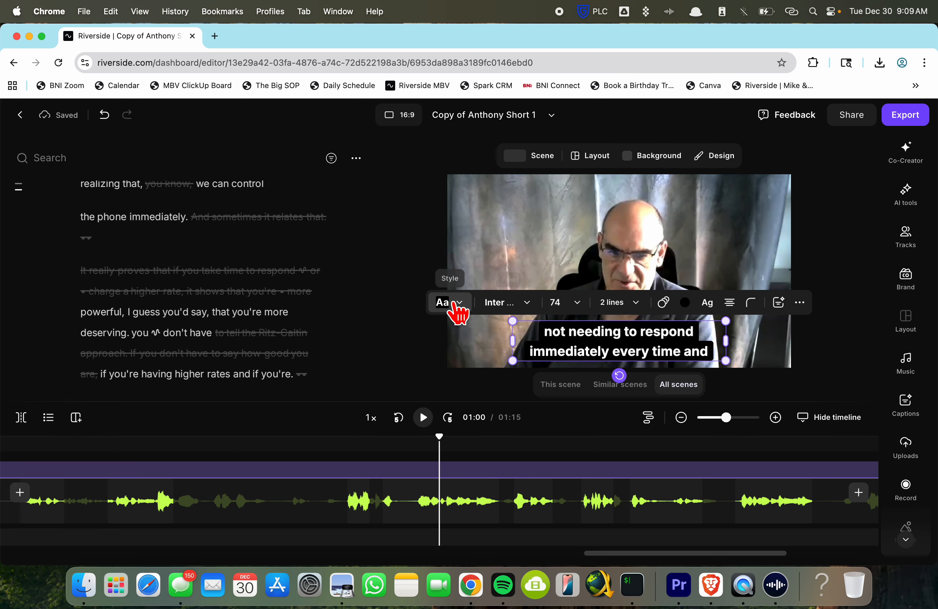
- Examine the captions' style and line-count options without changing them
click(454, 303)
click(448, 306)
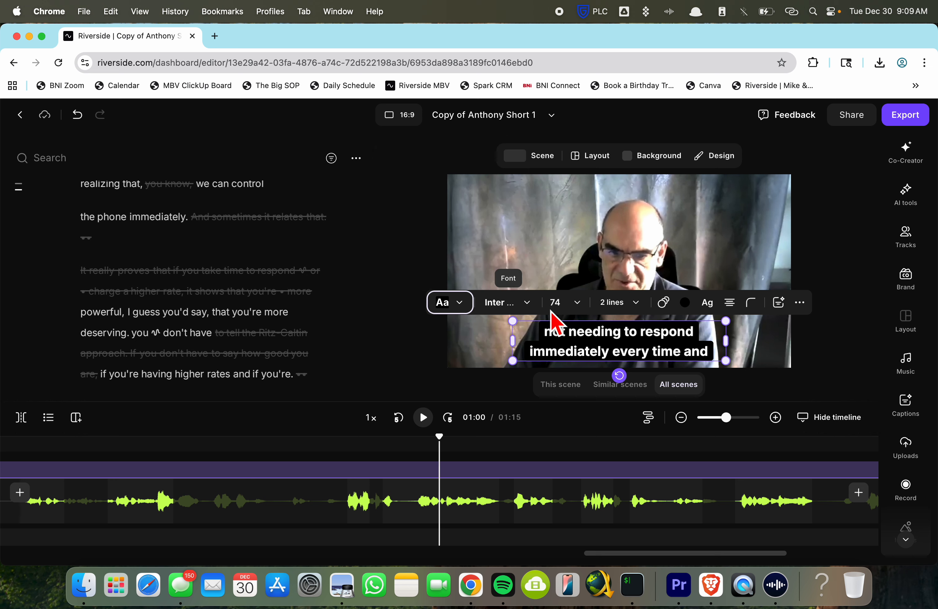
click(637, 303)
click(638, 304)
click(636, 304)
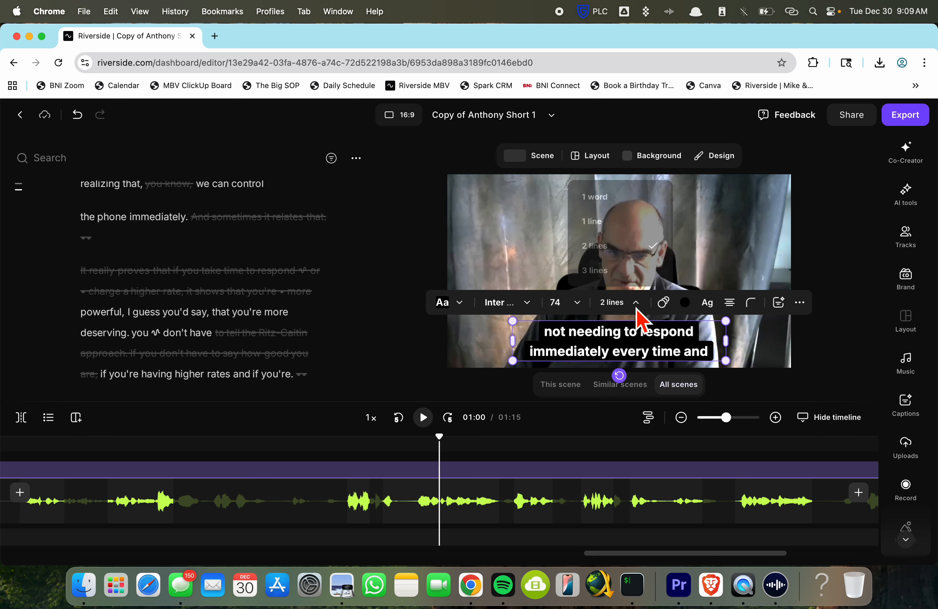
click(637, 303)
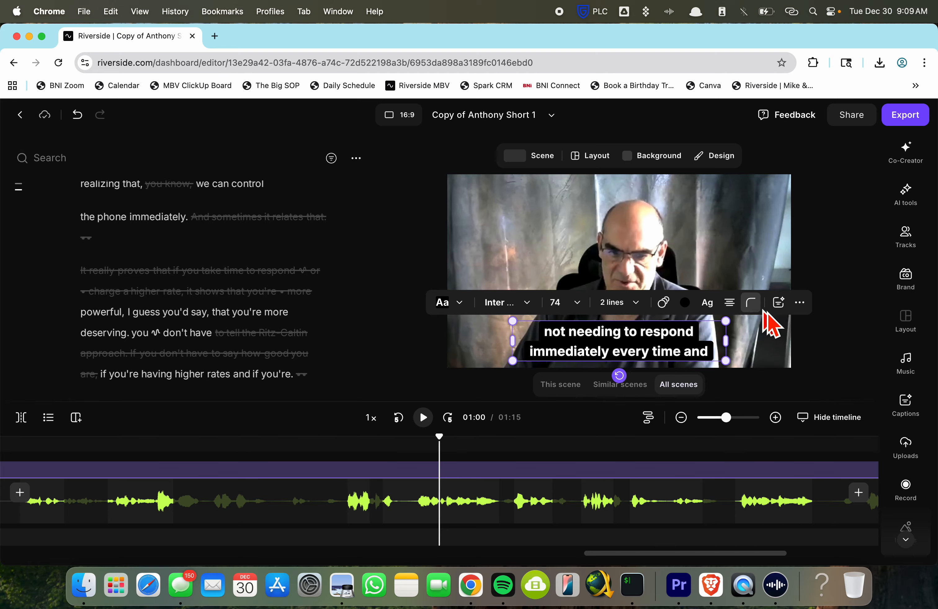
- View the additional caption options and remove the captions from the short
click(800, 304)
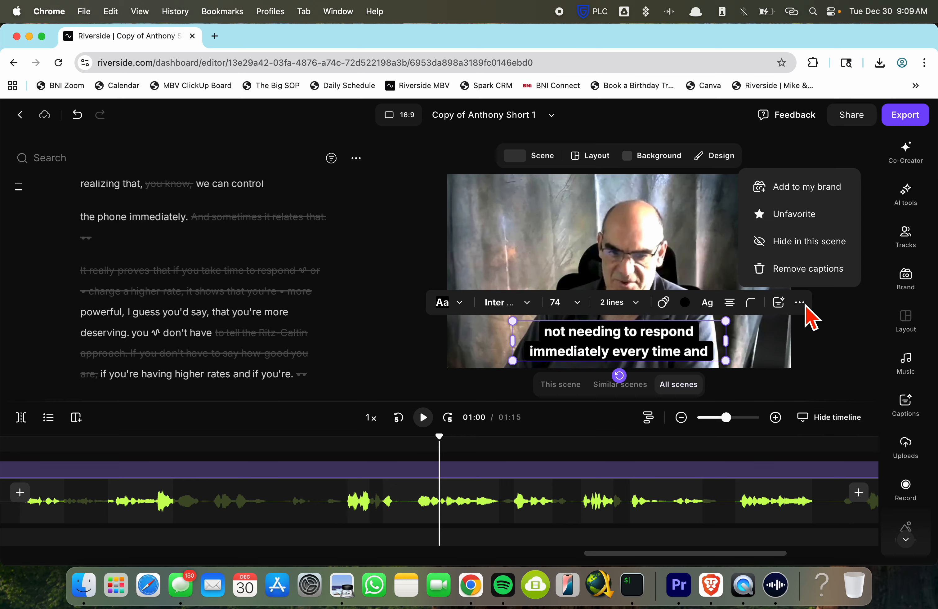
click(799, 303)
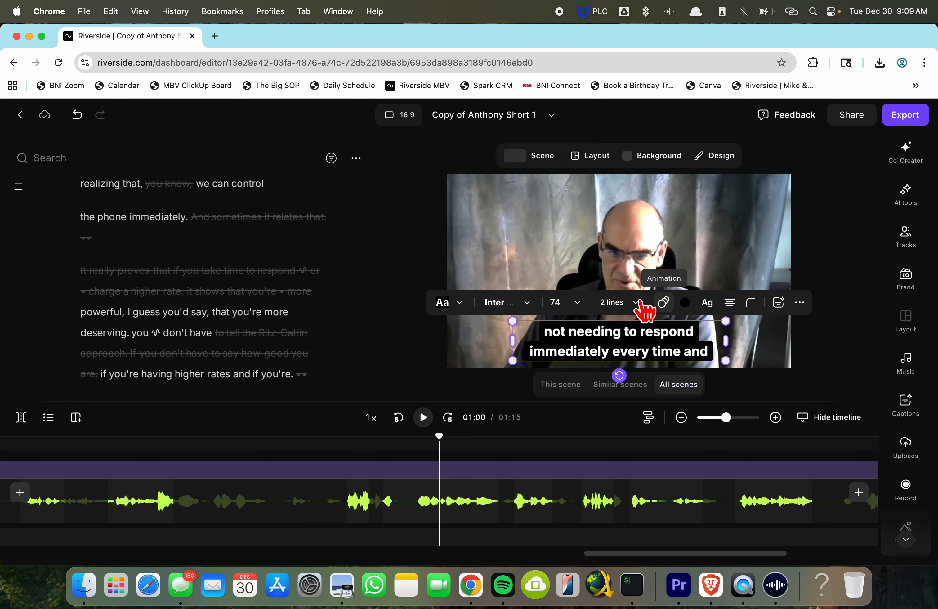
key(Delete)
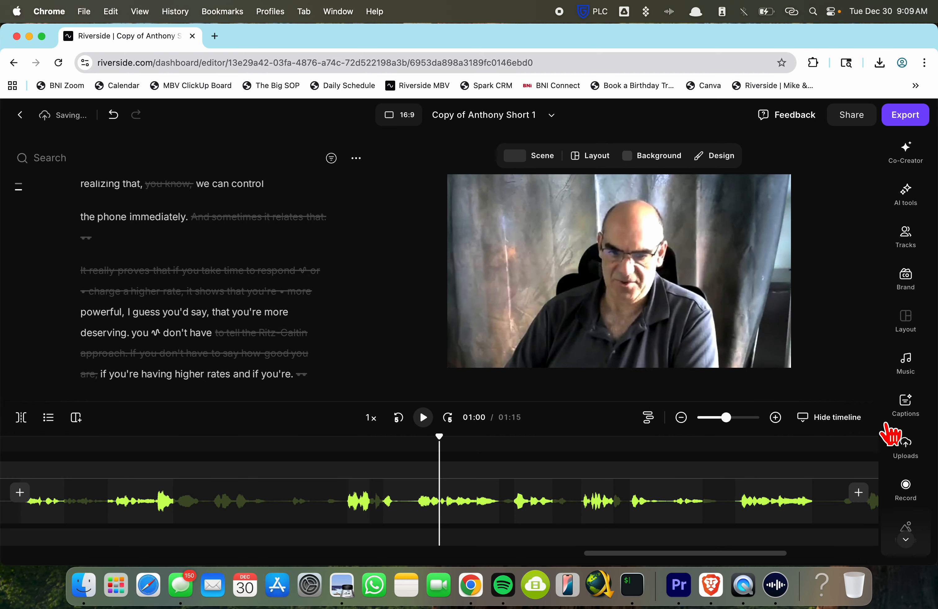
- View the caption presets again, and open the music library to look through its tracks
click(904, 412)
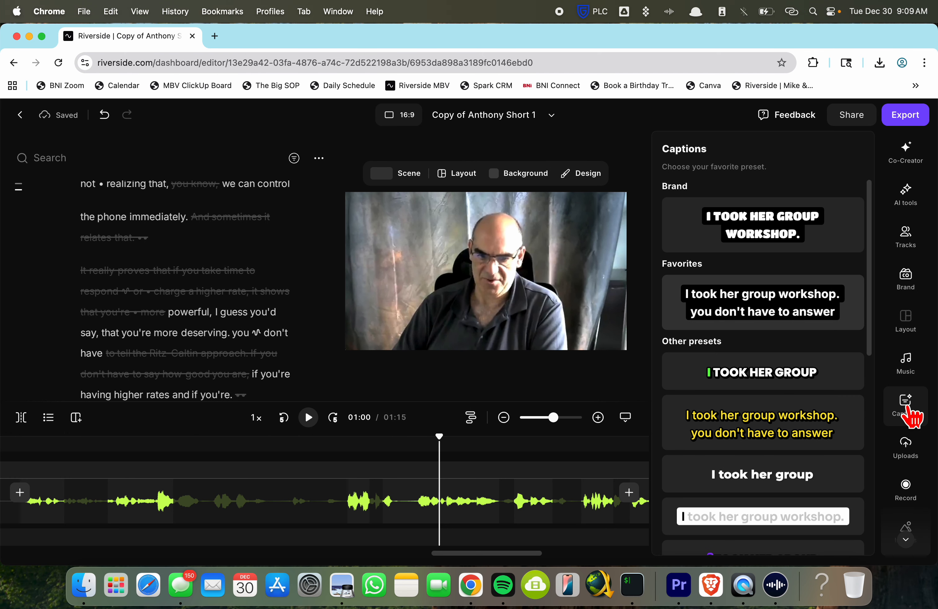
click(906, 411)
click(900, 370)
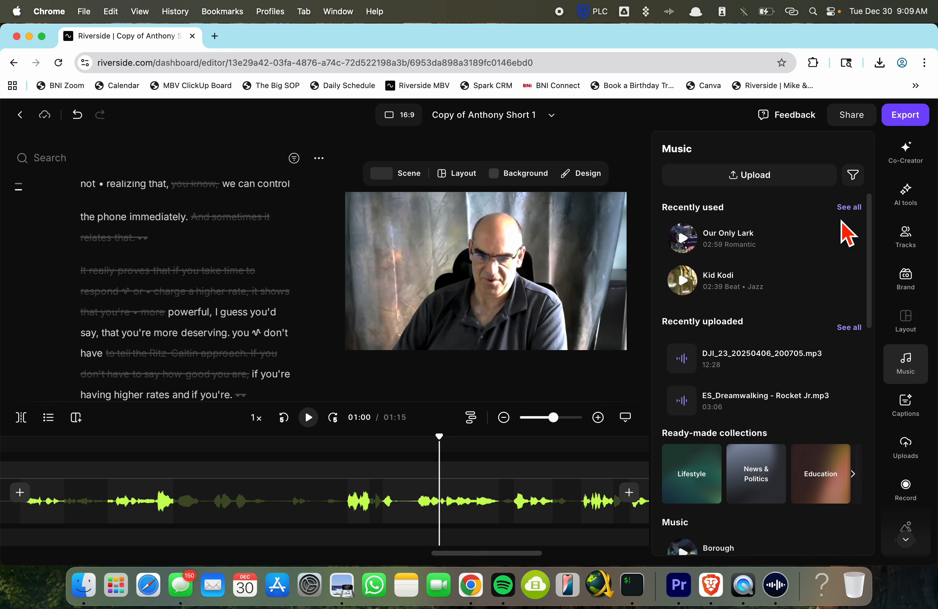
click(848, 208)
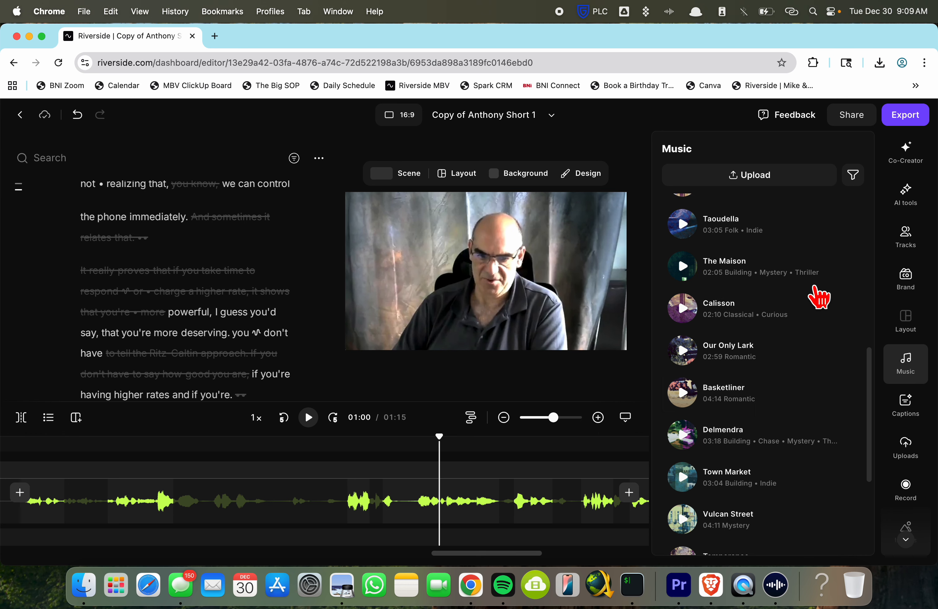
scroll(791, 356, down, 5)
scroll(748, 361, up, 10)
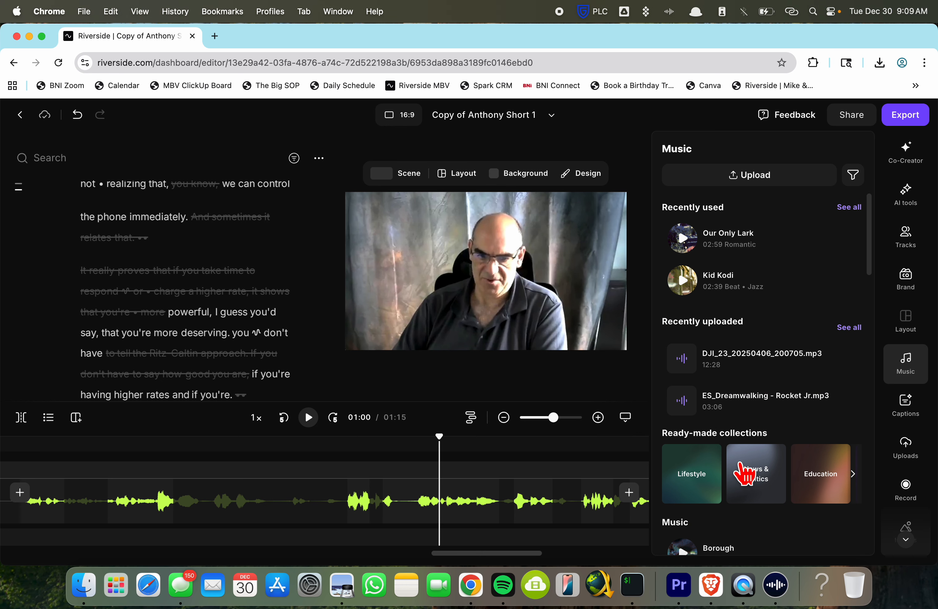
- Look through the ready-made music collections, the recently uploaded files and the full list of library tracks
scroll(775, 482, right, 5)
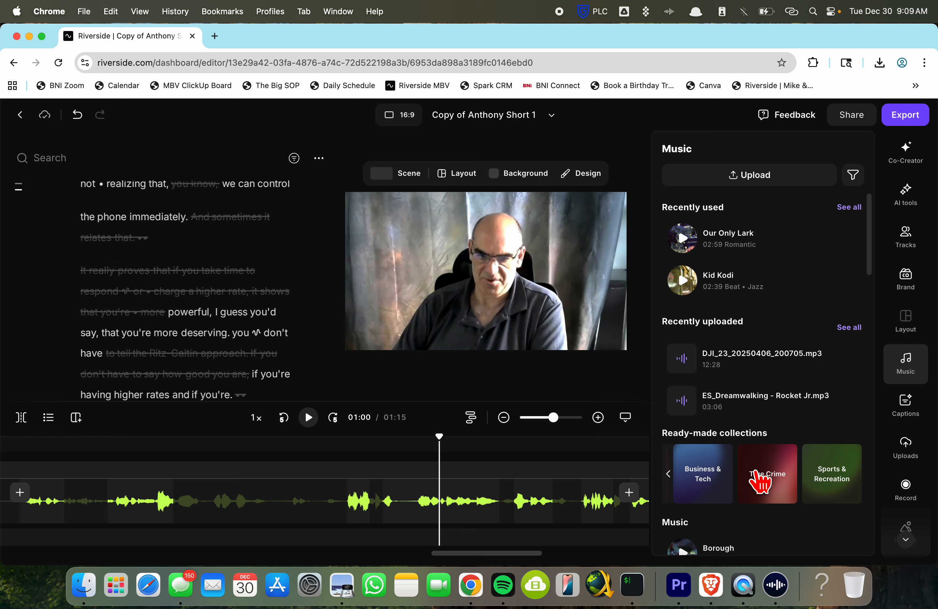
scroll(739, 459, left, 5)
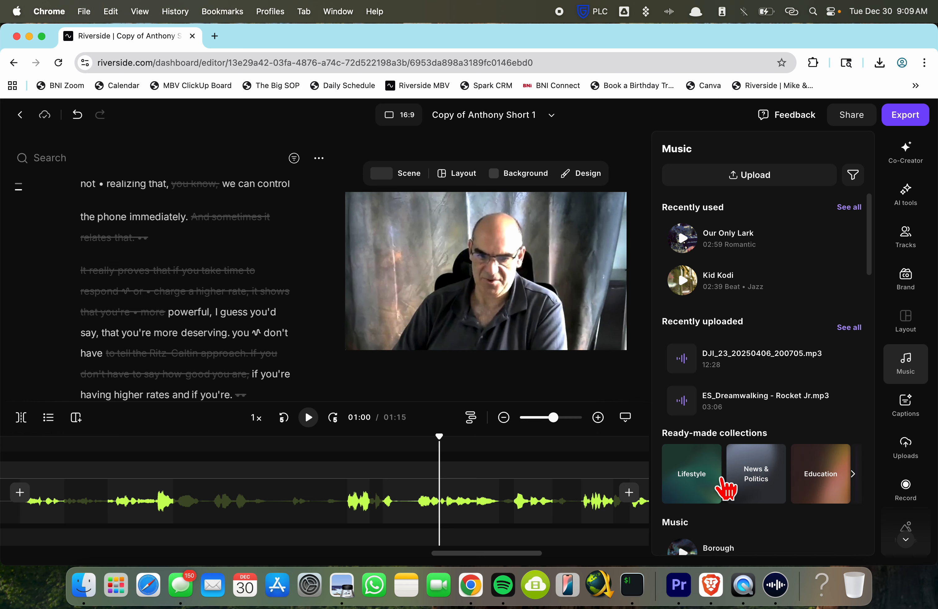
scroll(725, 490, right, 5)
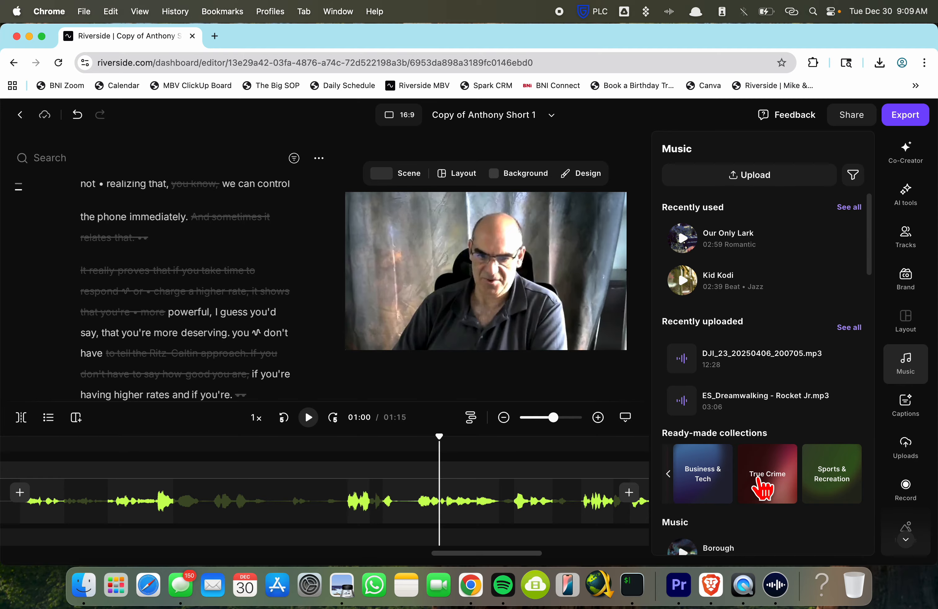
scroll(762, 489, down, 1)
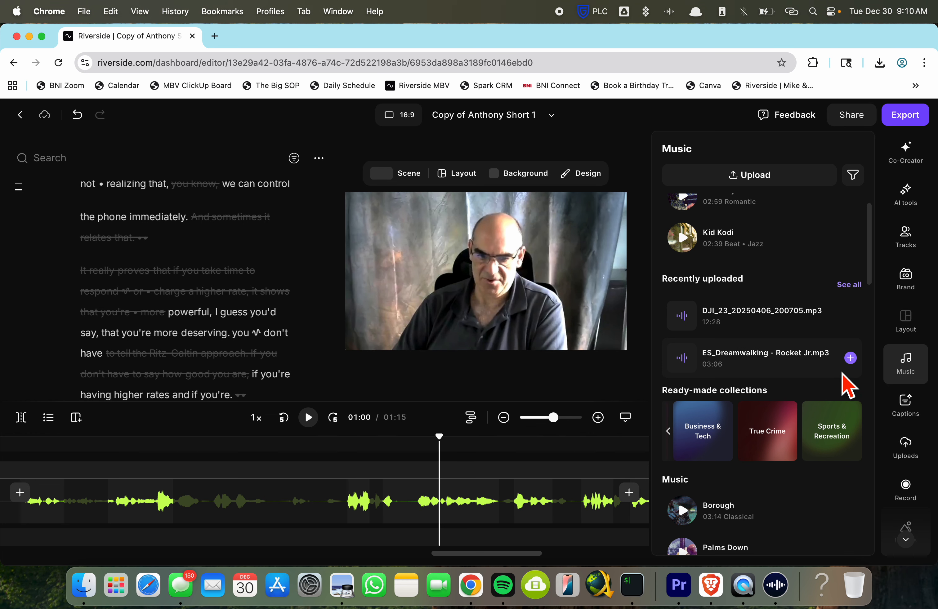
mouse_move(846, 325)
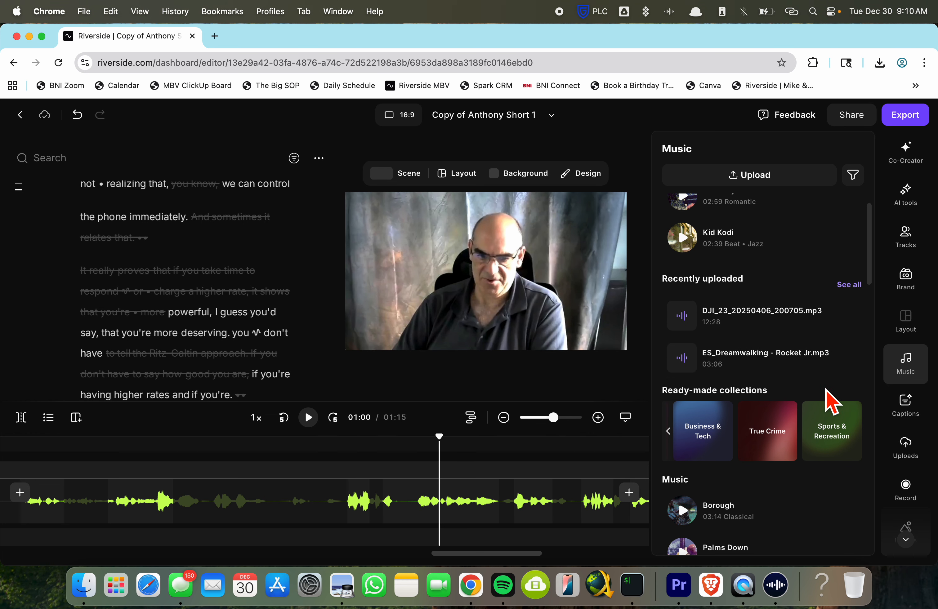
scroll(806, 463, down, 3)
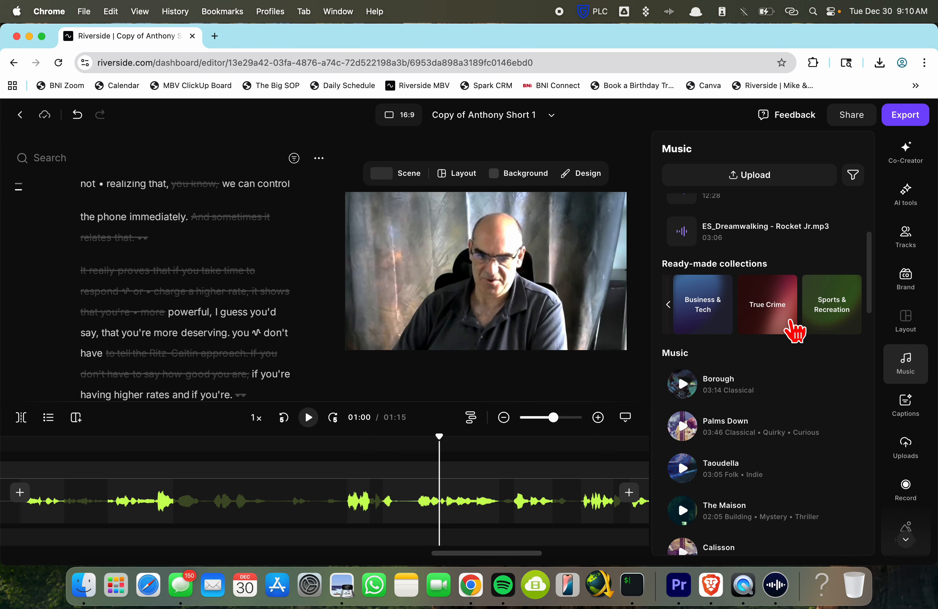
scroll(775, 332, up, 3)
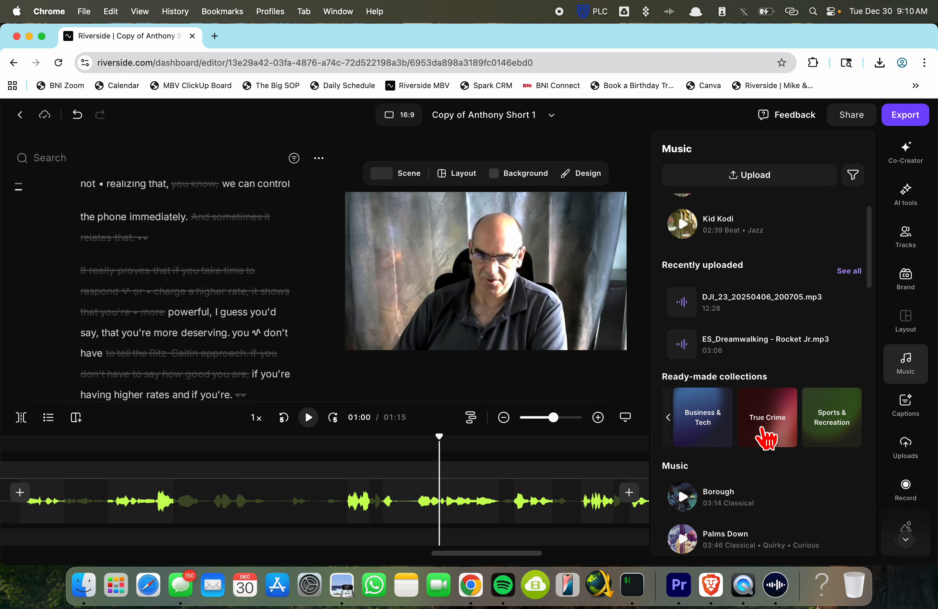
scroll(766, 437, down, 15)
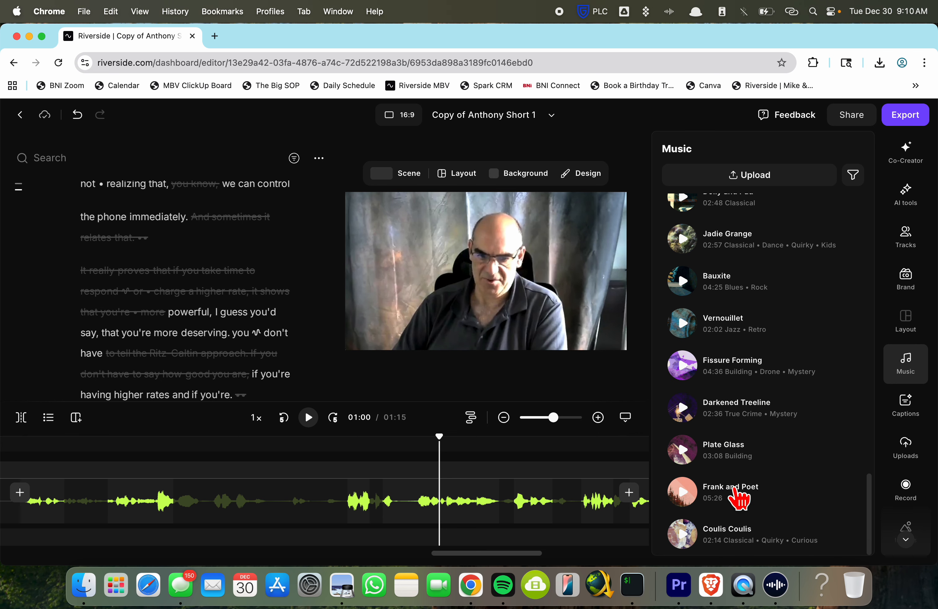
scroll(737, 380, down, 10)
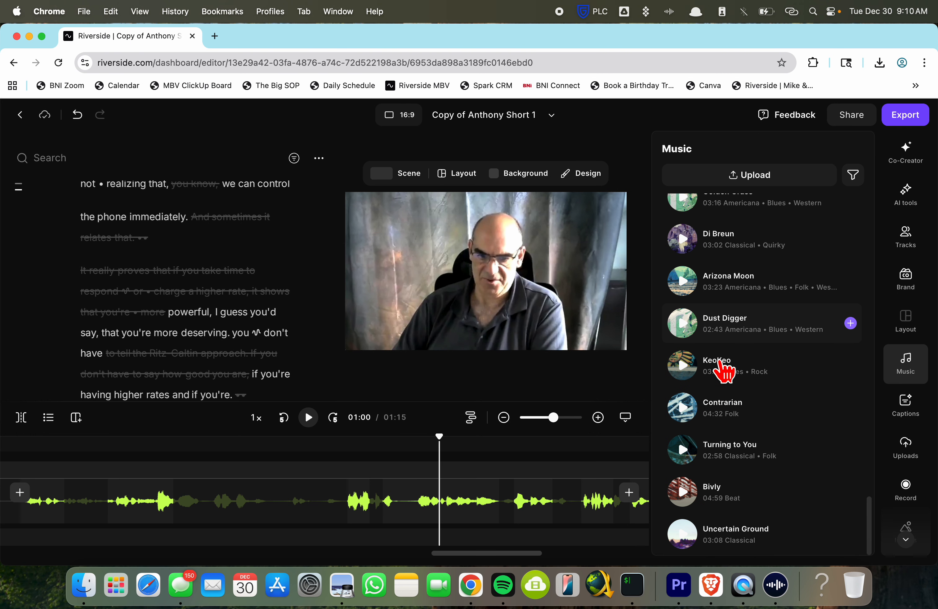
- Look through more of the full track list in the music library and return to its beginning
scroll(754, 350, down, 10)
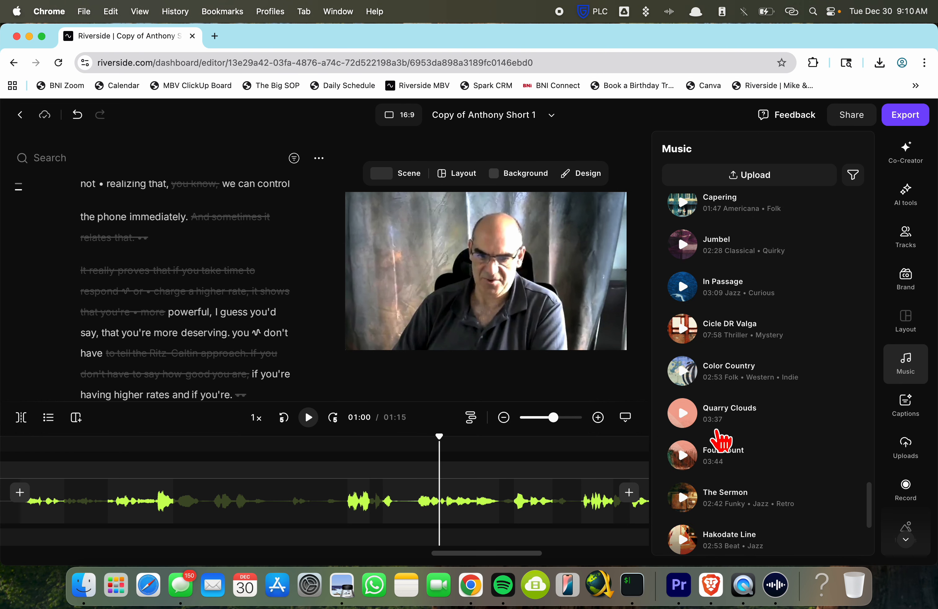
scroll(707, 411, down, 5)
scroll(725, 369, up, 20)
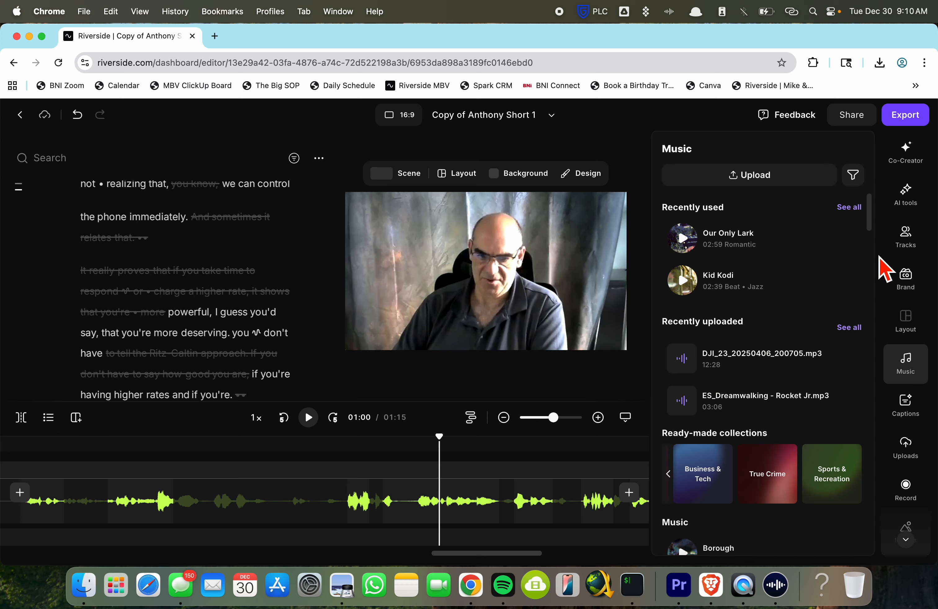
- Look through the previously uploaded images and open the recording option
scroll(898, 447, down, 2)
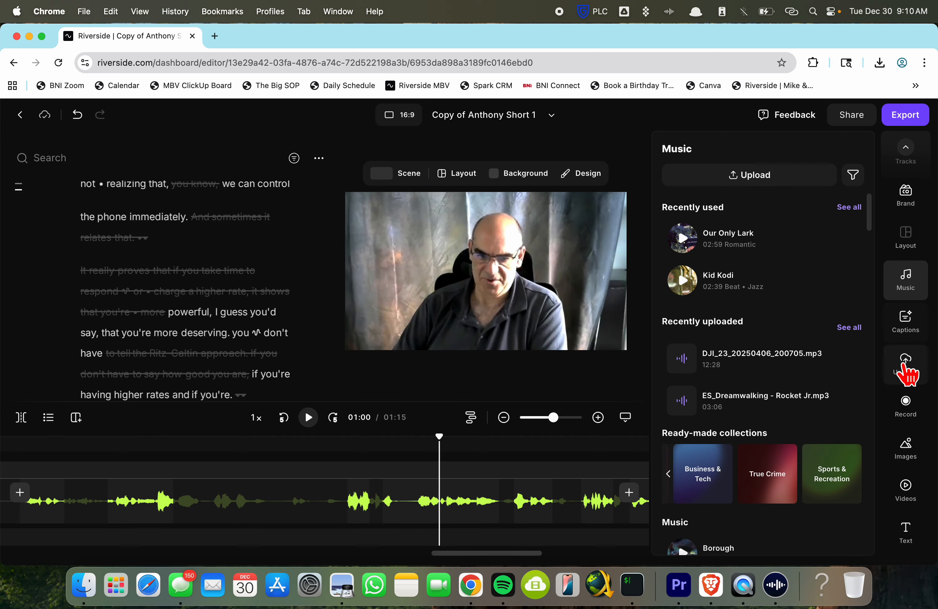
click(905, 363)
scroll(757, 411, down, 5)
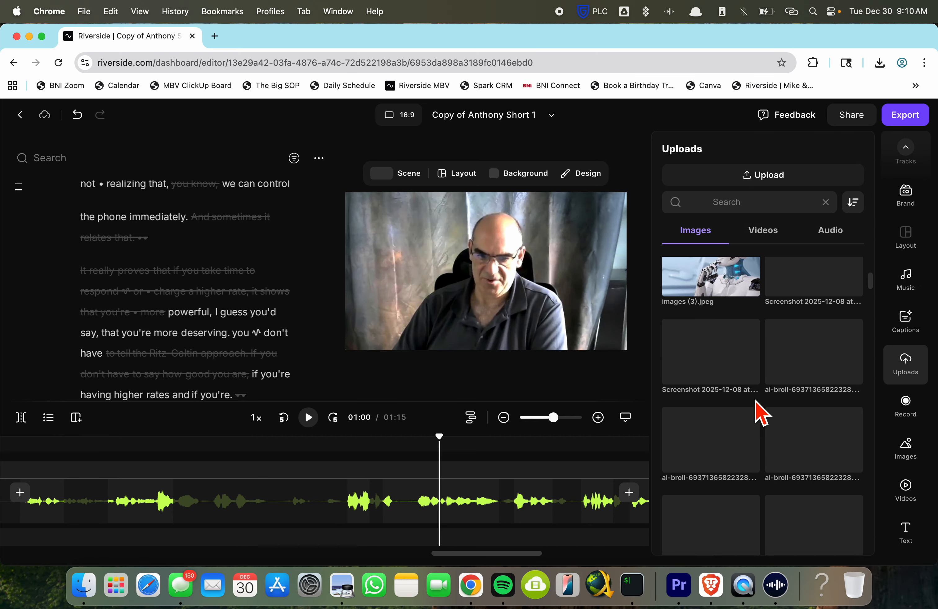
scroll(733, 458, down, 4)
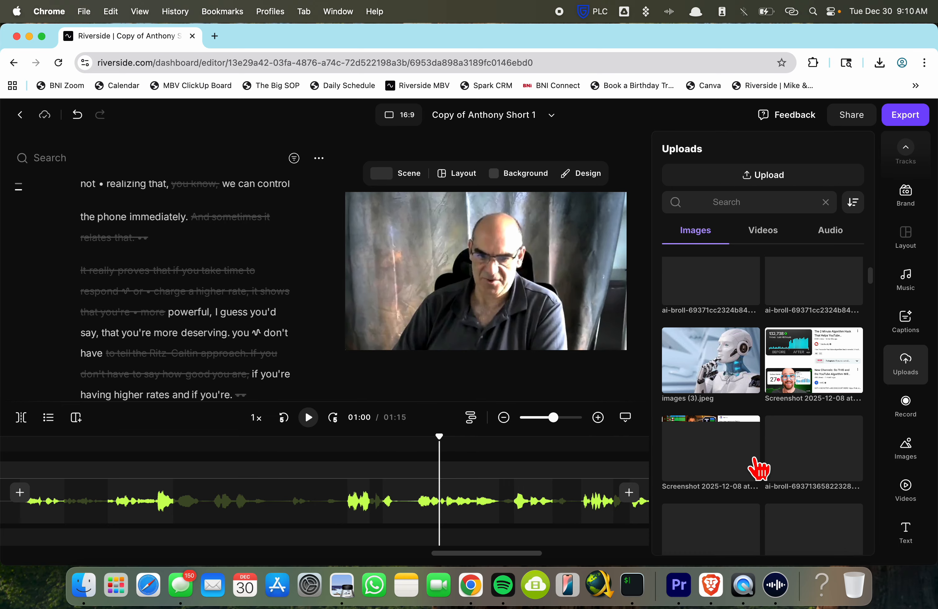
scroll(758, 468, down, 5)
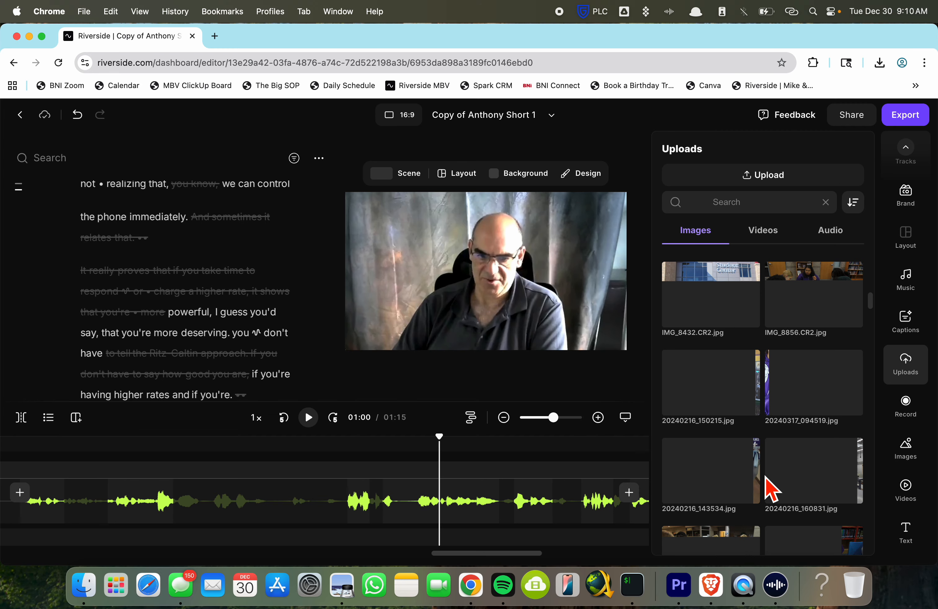
scroll(770, 393, up, 5)
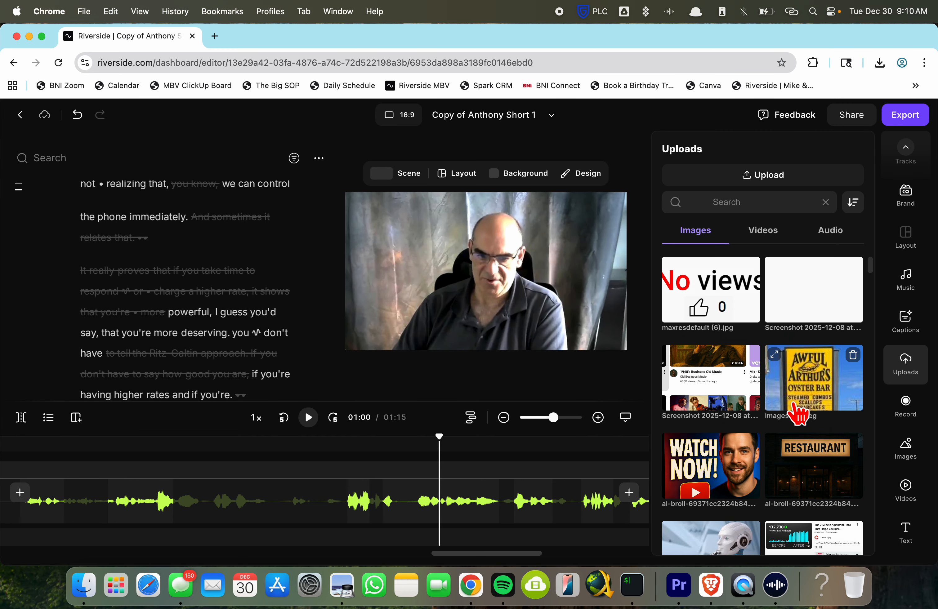
click(905, 405)
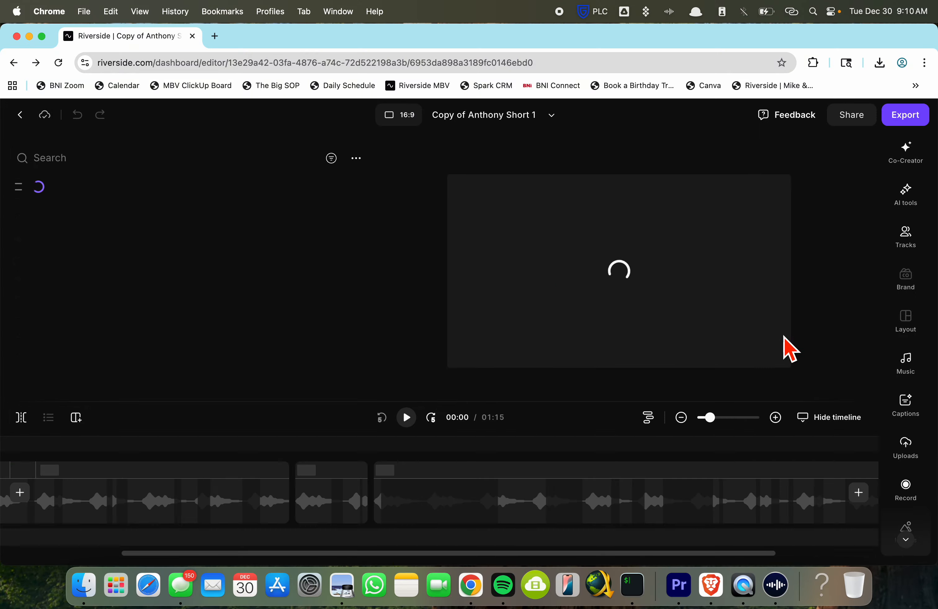
- Open the image library and apply automatic b-roll generation to the short
scroll(901, 432, down, 2)
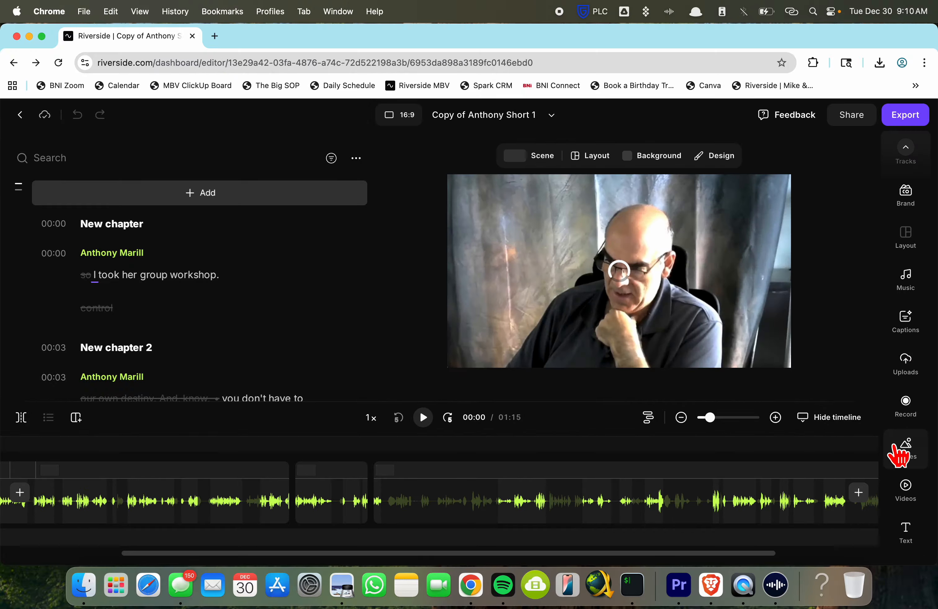
click(903, 449)
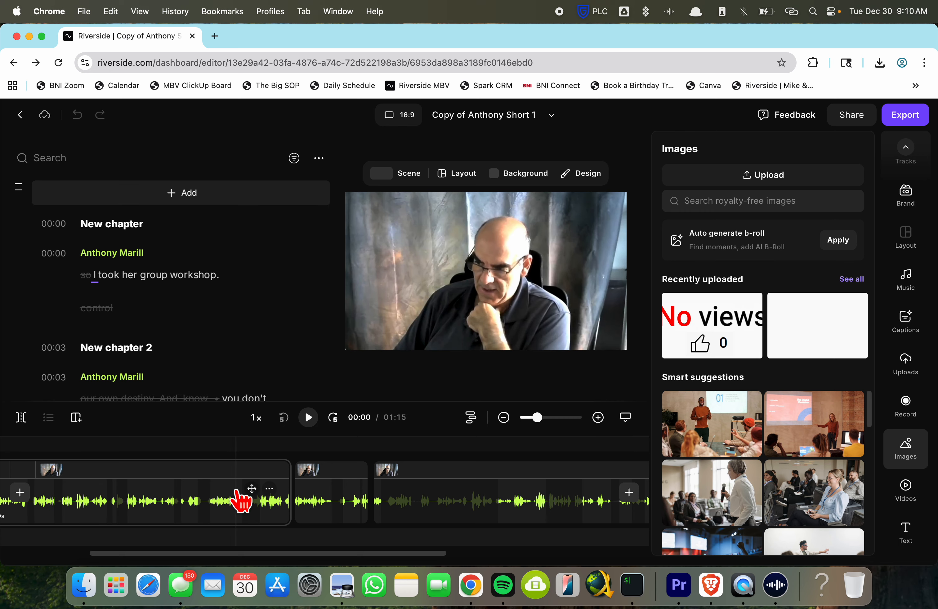
scroll(757, 461, down, 2)
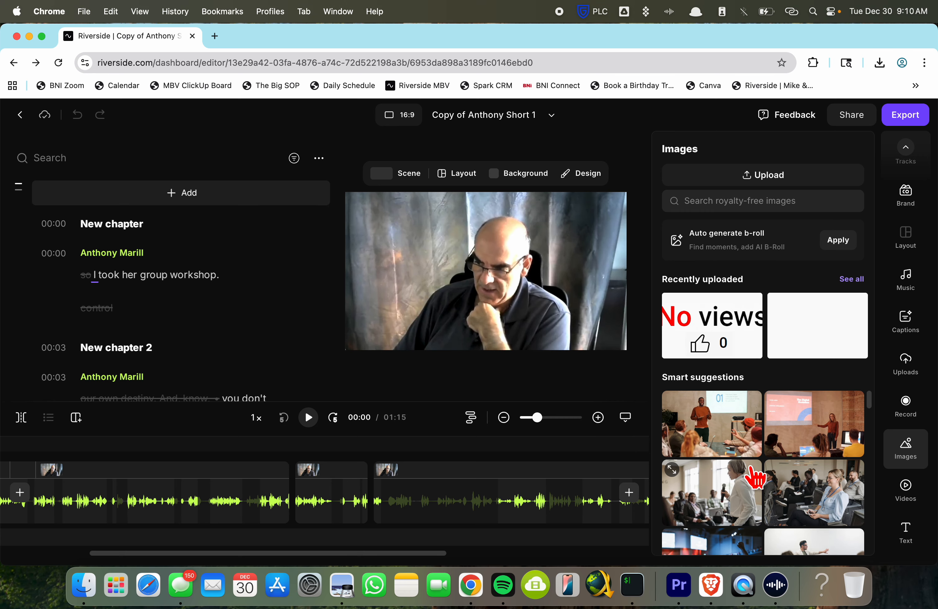
click(834, 242)
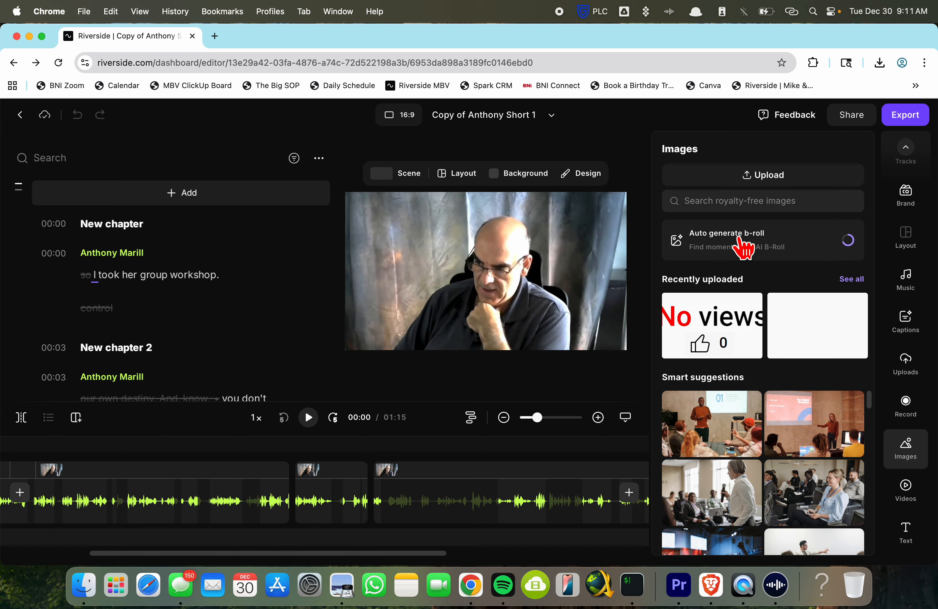
- Search the royalty-free images for "photographer" and add the black-and-white camera photo at the start of the short
text(photographer)
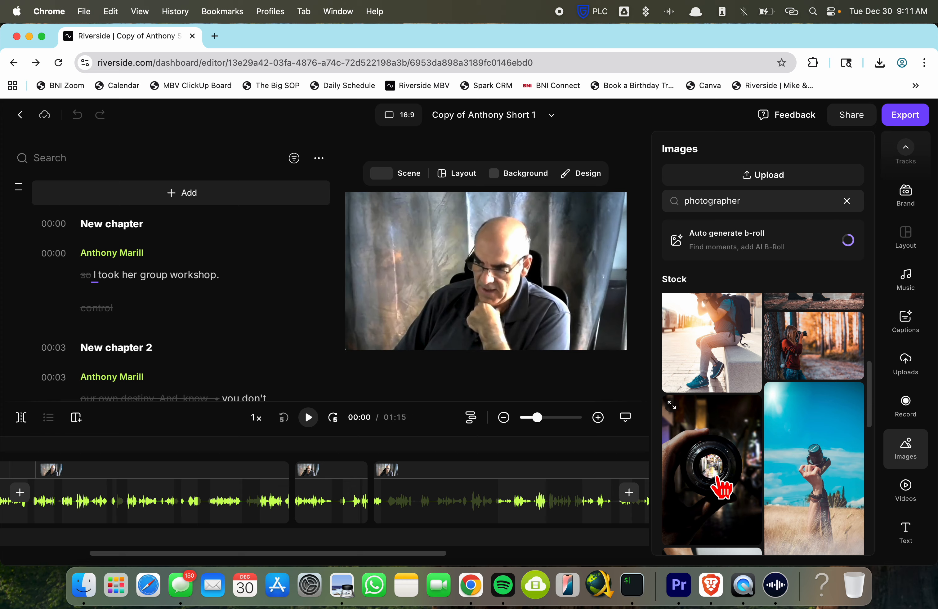
scroll(701, 345, down, 2)
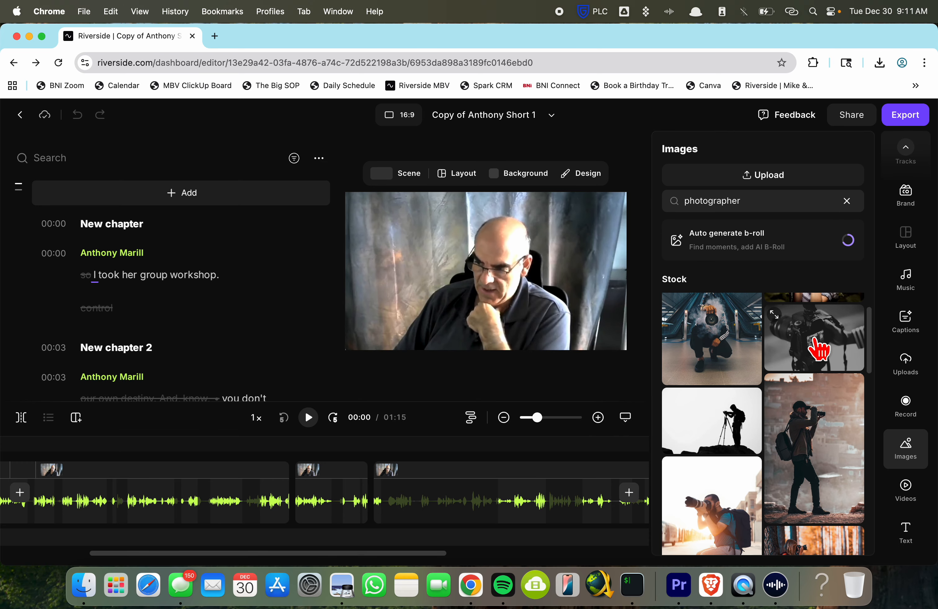
click(808, 336)
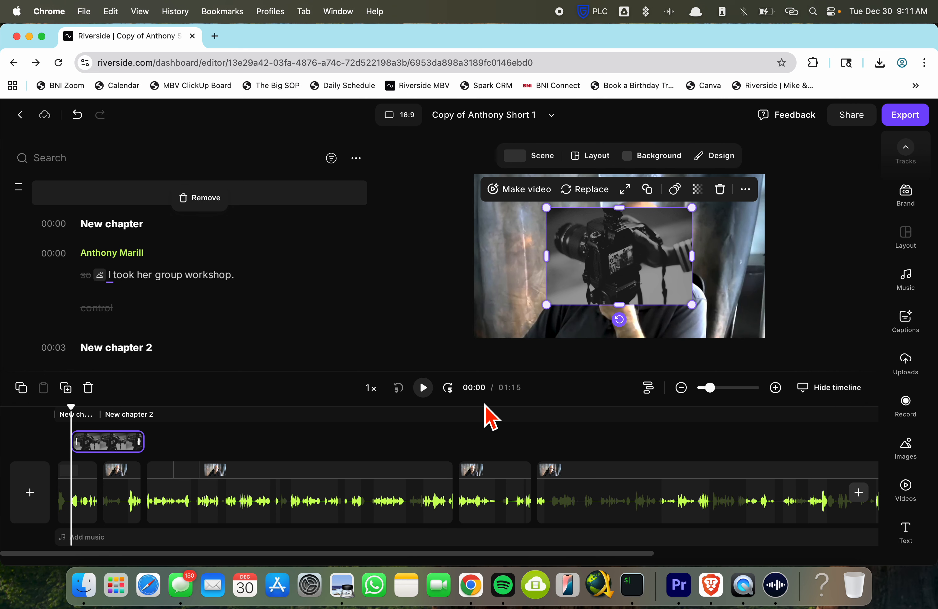
- Stretch the camera photo from two opposite corners to cover the frame, and undo both resizes
drag(546, 306, 484, 324)
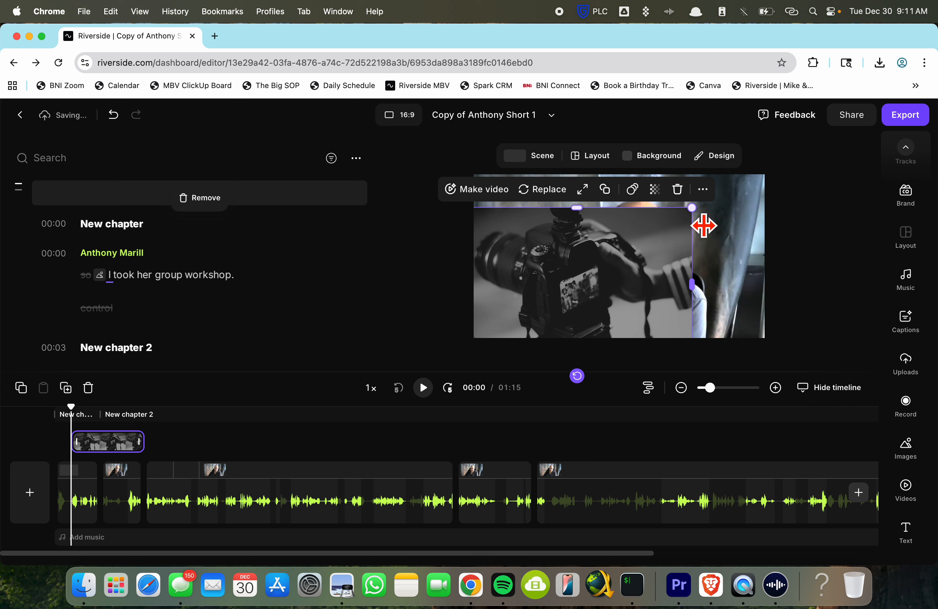
drag(705, 221, 758, 215)
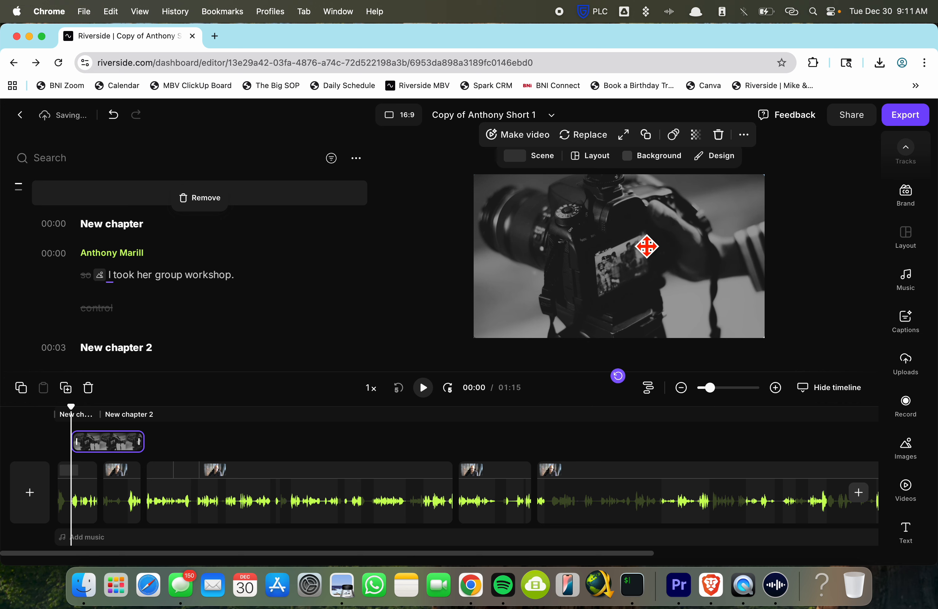
key(super+z)
key(super+z)
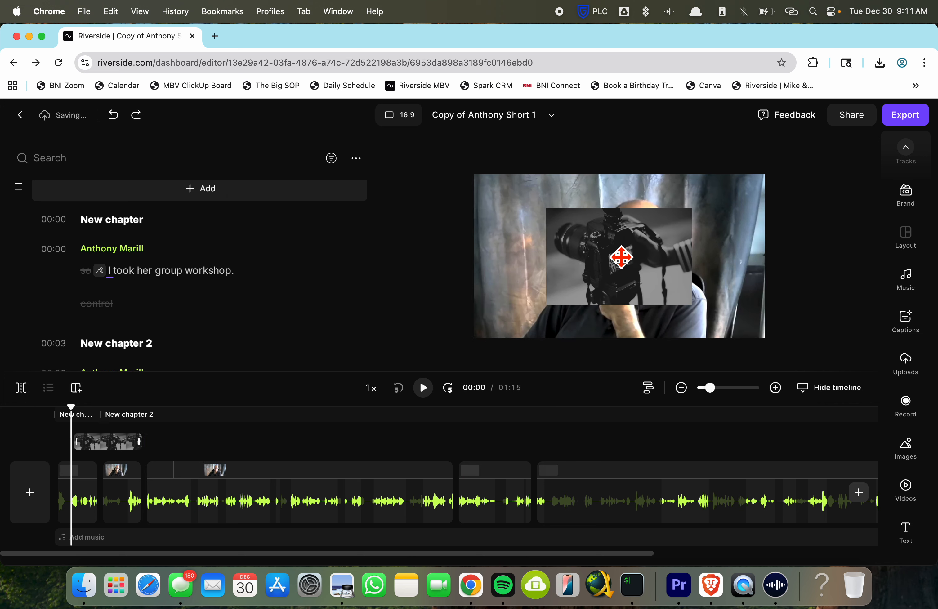
- Expand the camera photo to fill the whole video frame
click(623, 261)
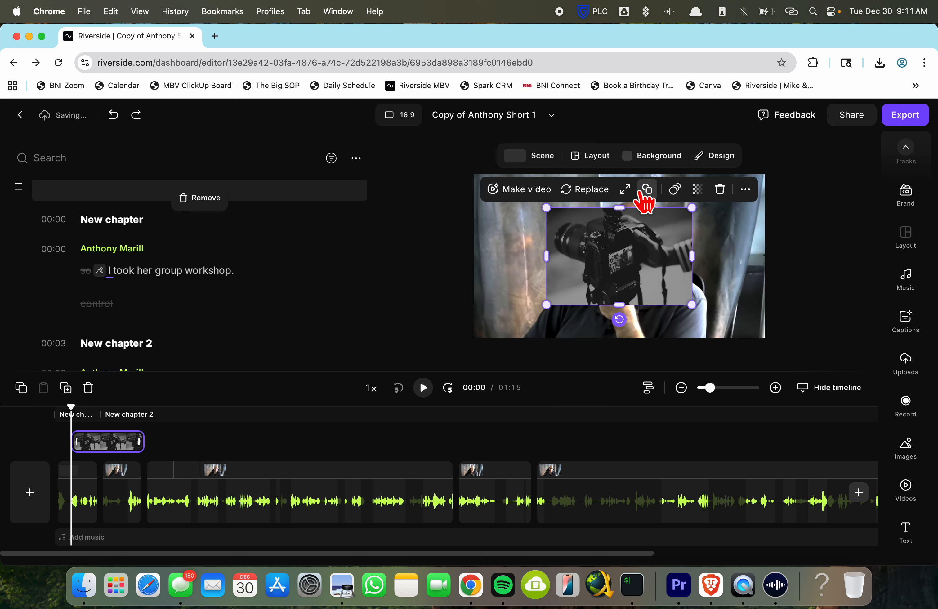
click(624, 190)
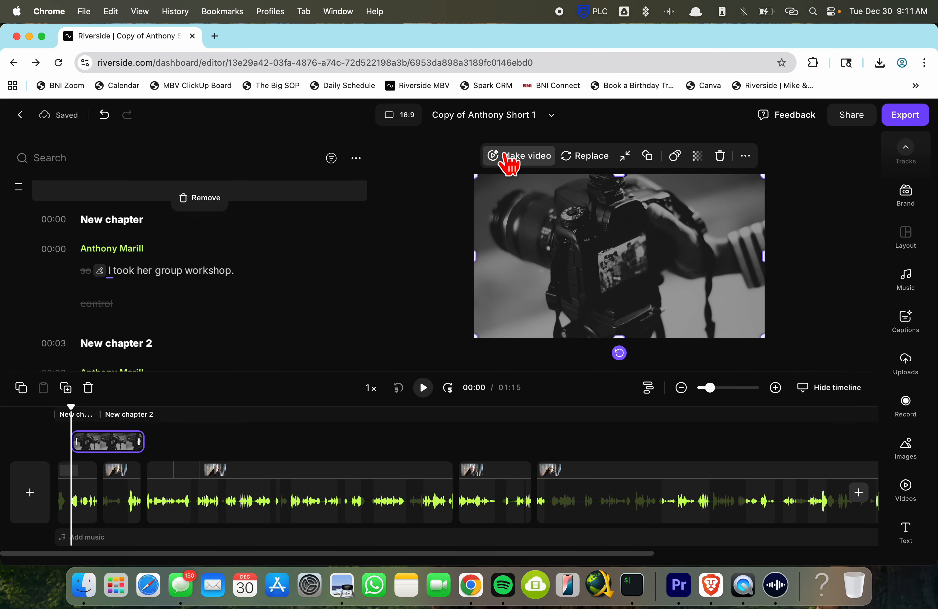
- Examine the photo's video motions and entrance animations, selecting Zoom out and Move down without adding any motion
click(508, 161)
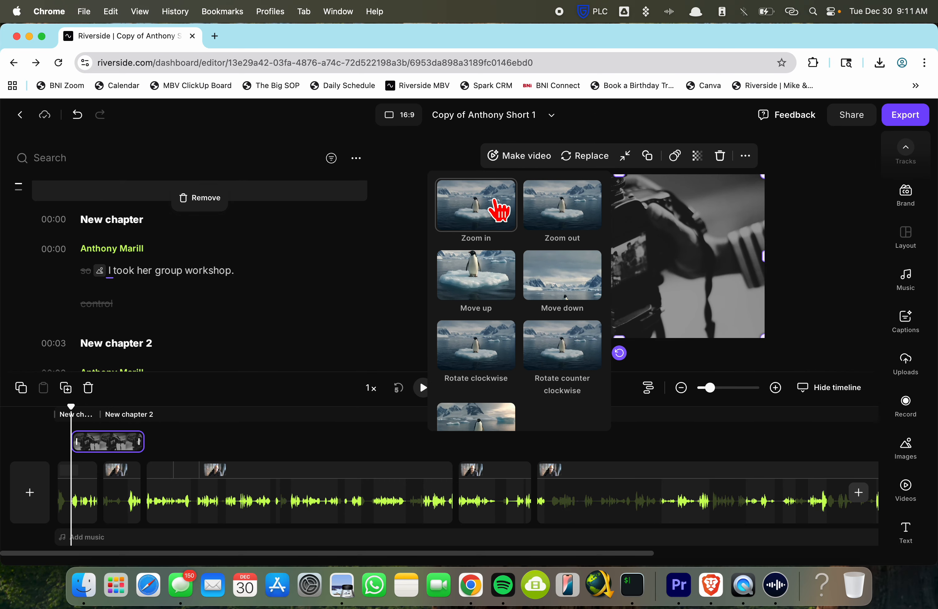
click(543, 209)
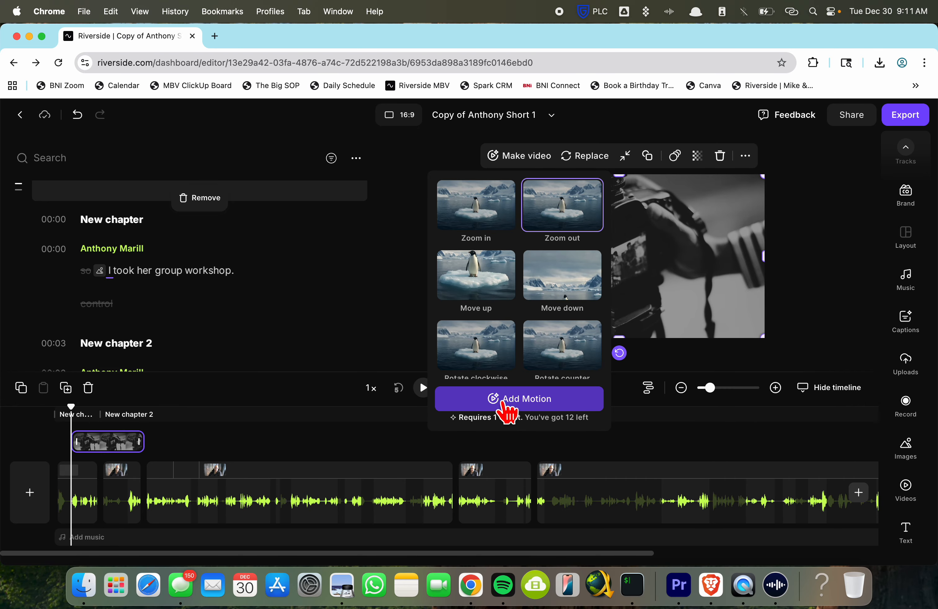
click(840, 265)
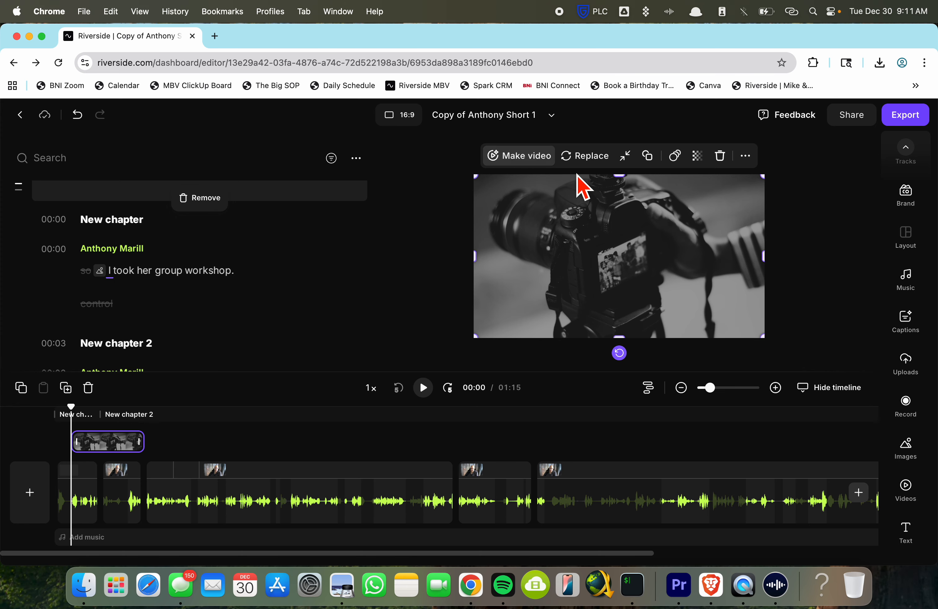
click(674, 158)
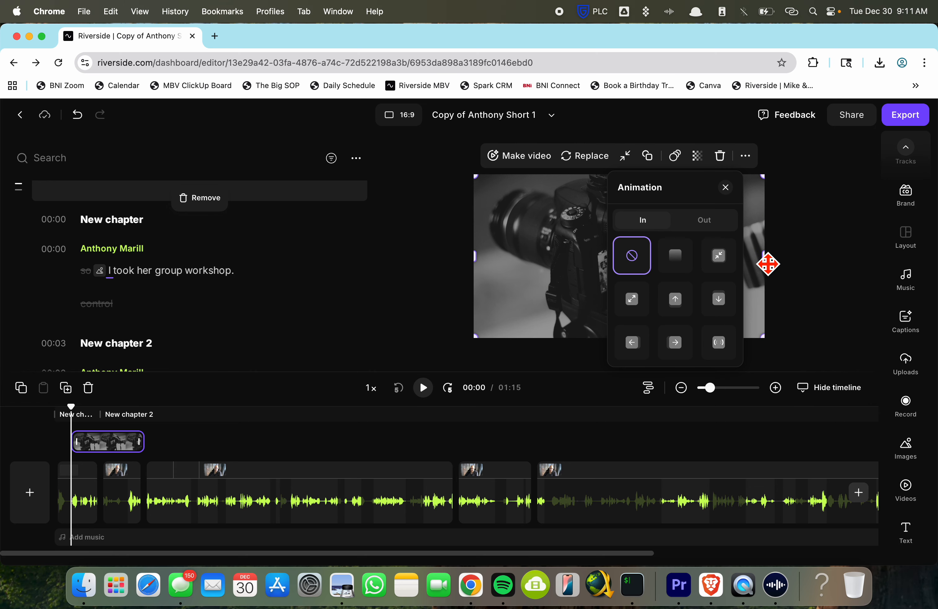
click(725, 189)
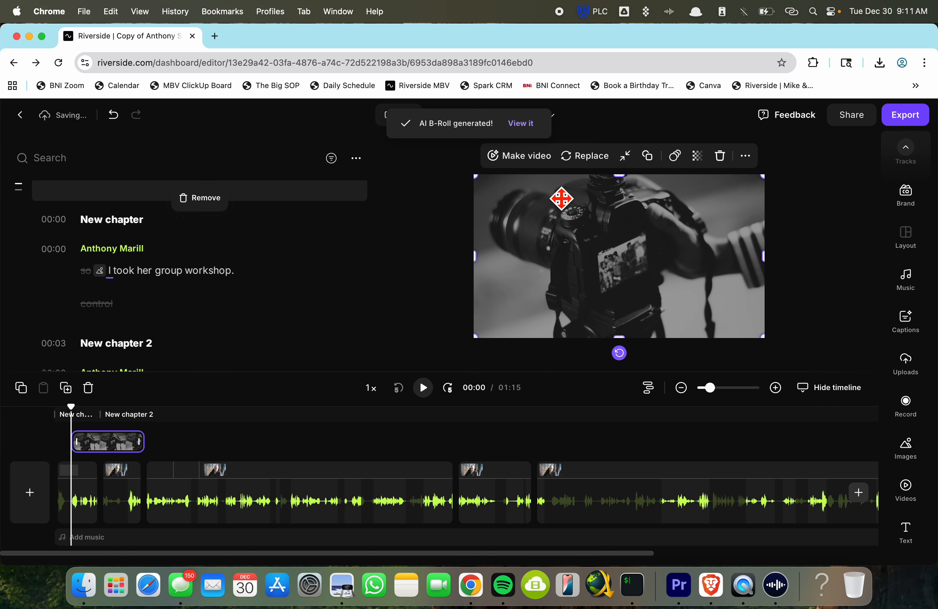
click(514, 160)
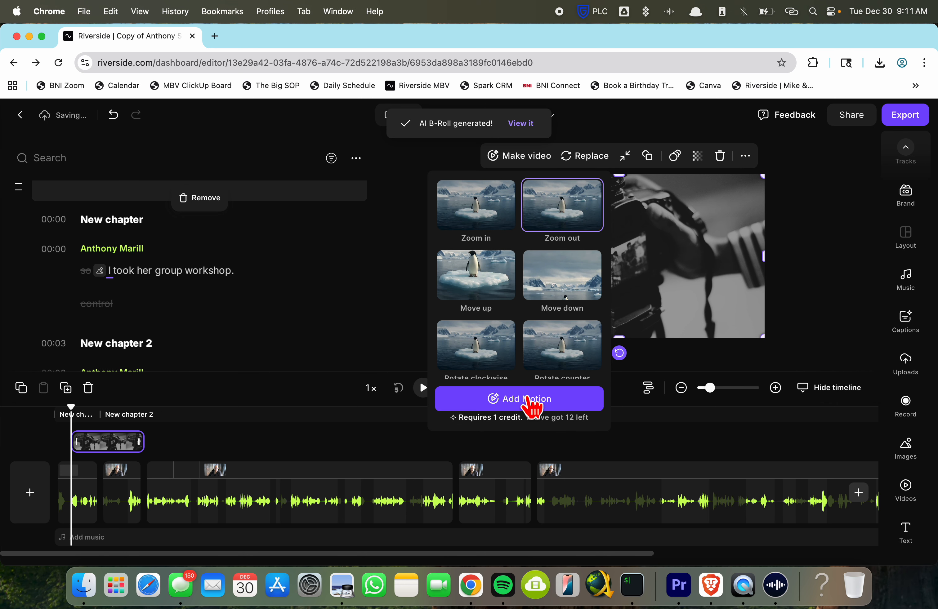
click(558, 287)
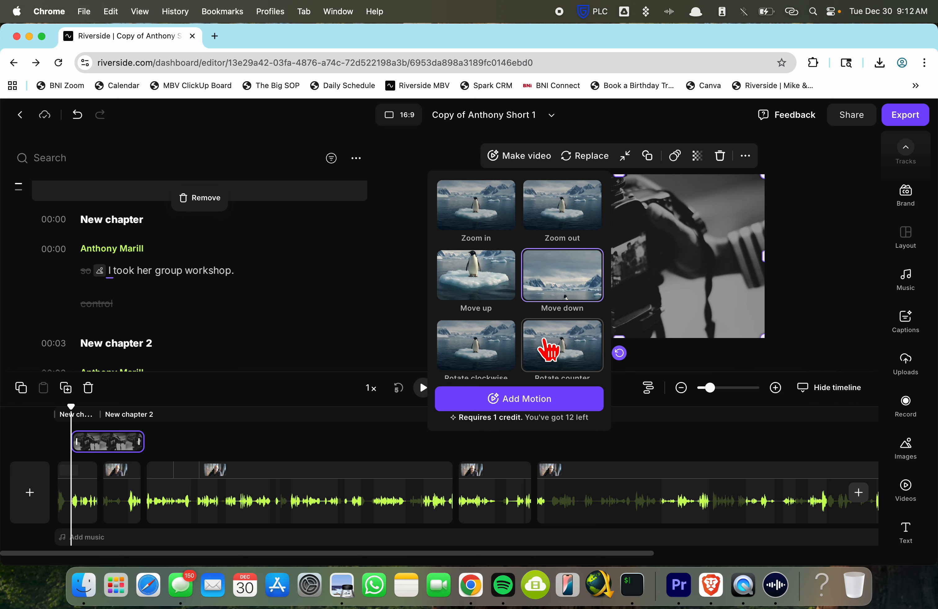
click(779, 287)
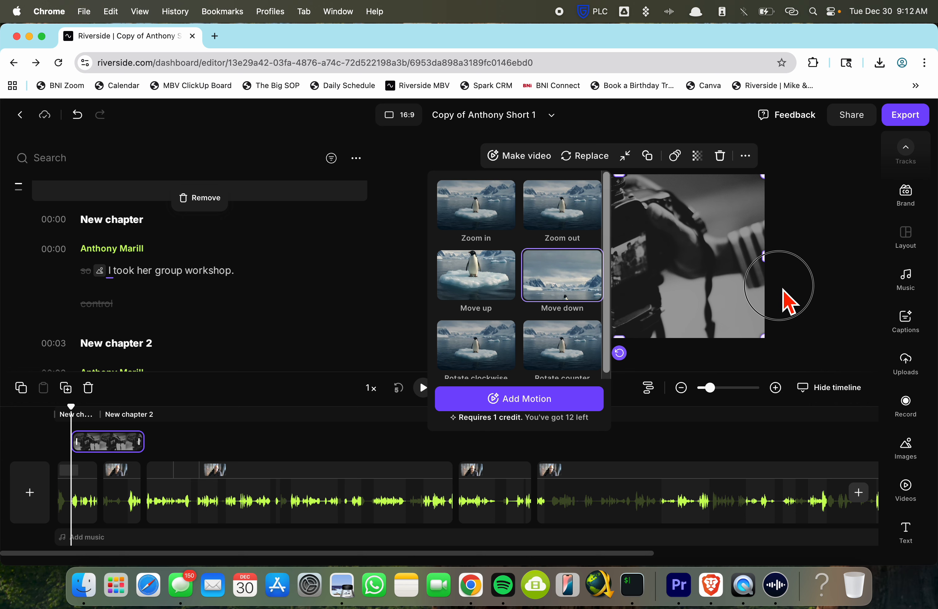
- Try the circle and square shapes on the camera photo and leave it cropped to a circle
click(647, 160)
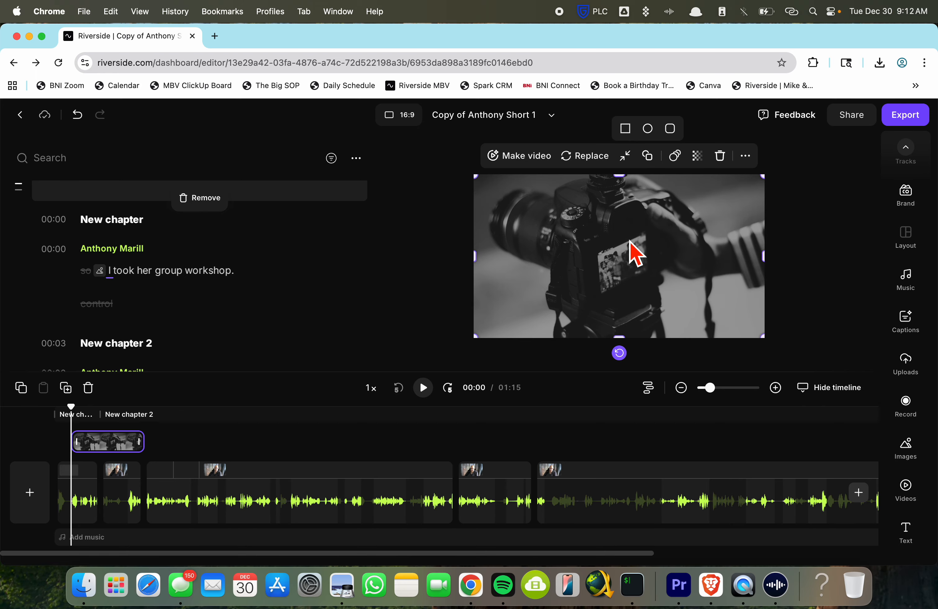
click(648, 129)
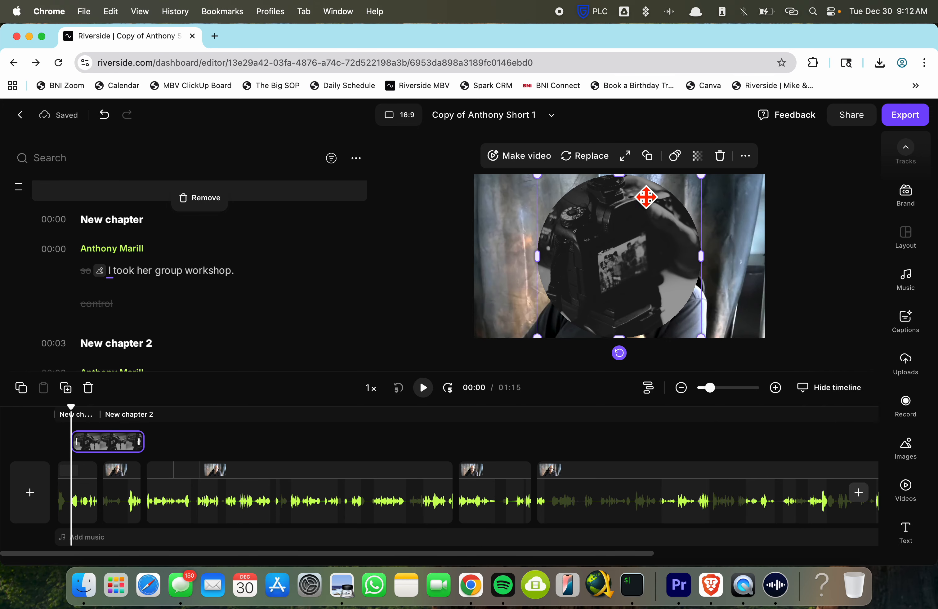
click(647, 155)
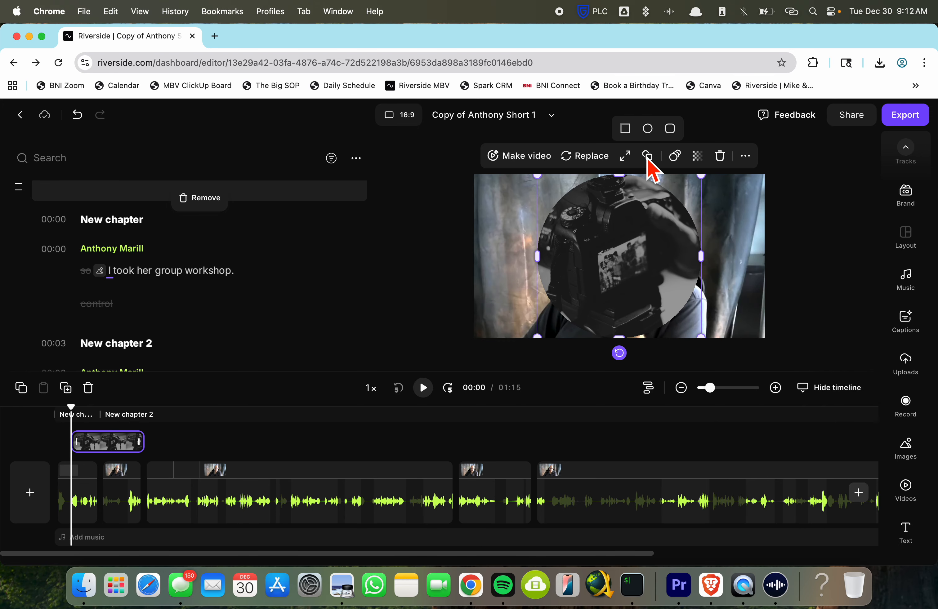
click(626, 129)
click(648, 156)
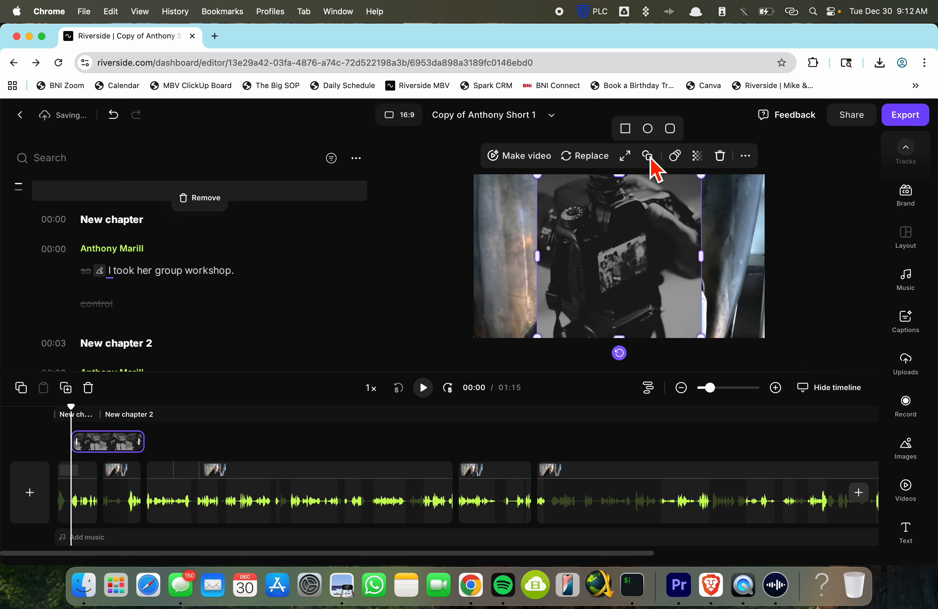
click(650, 159)
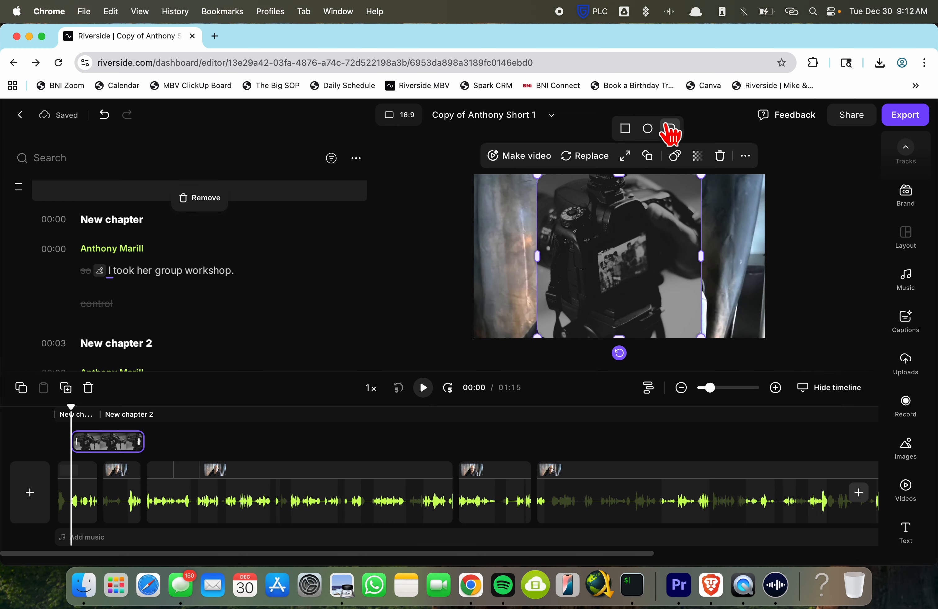
click(649, 159)
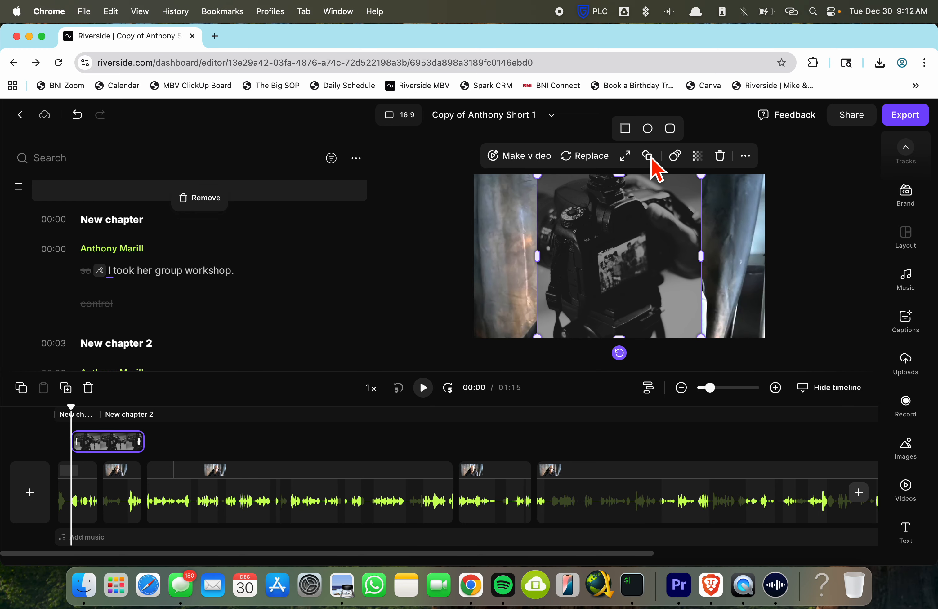
click(648, 129)
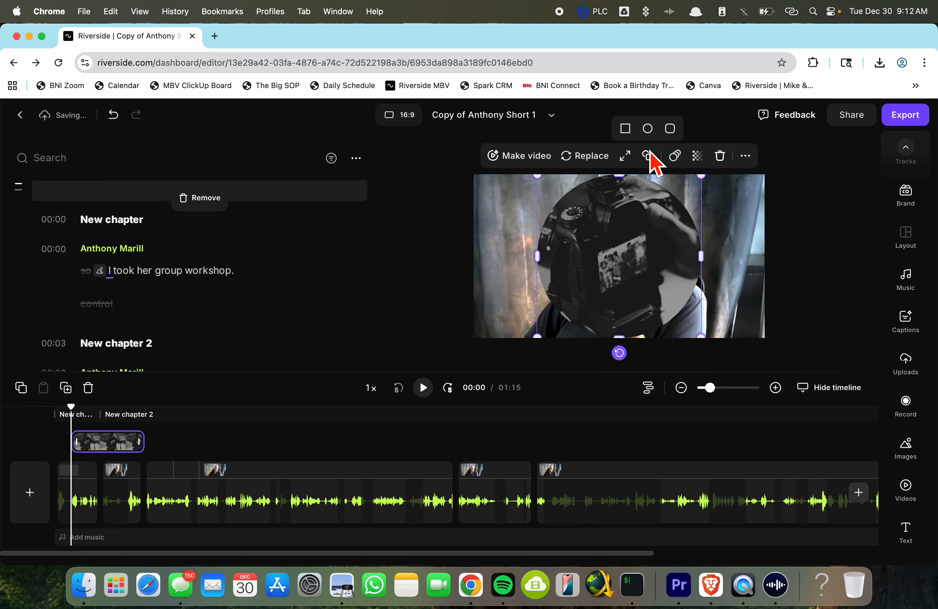
- Delete the camera photo from the video, and undo both the deletion and the circle crop
click(664, 259)
key(Delete)
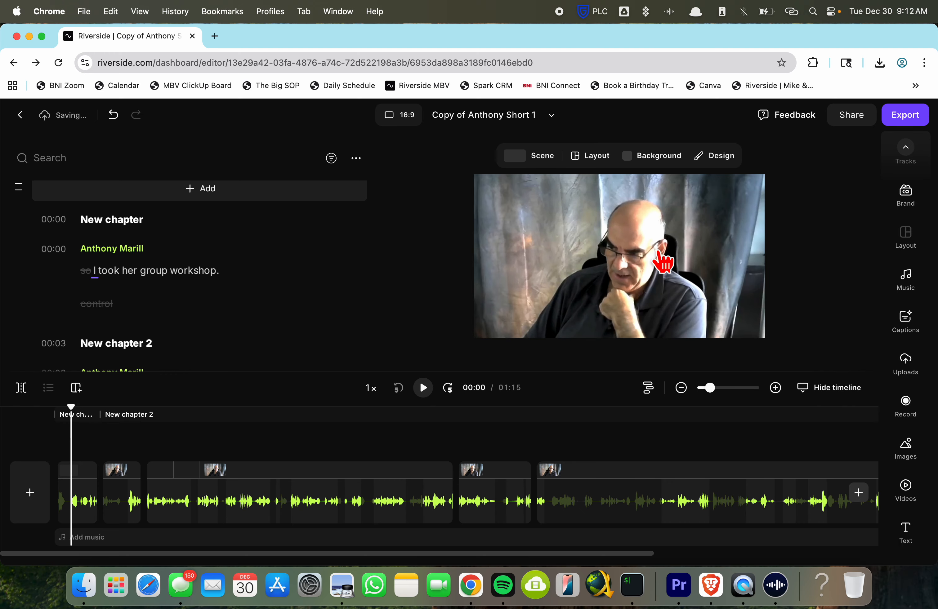
key(super+z)
key(super+z)
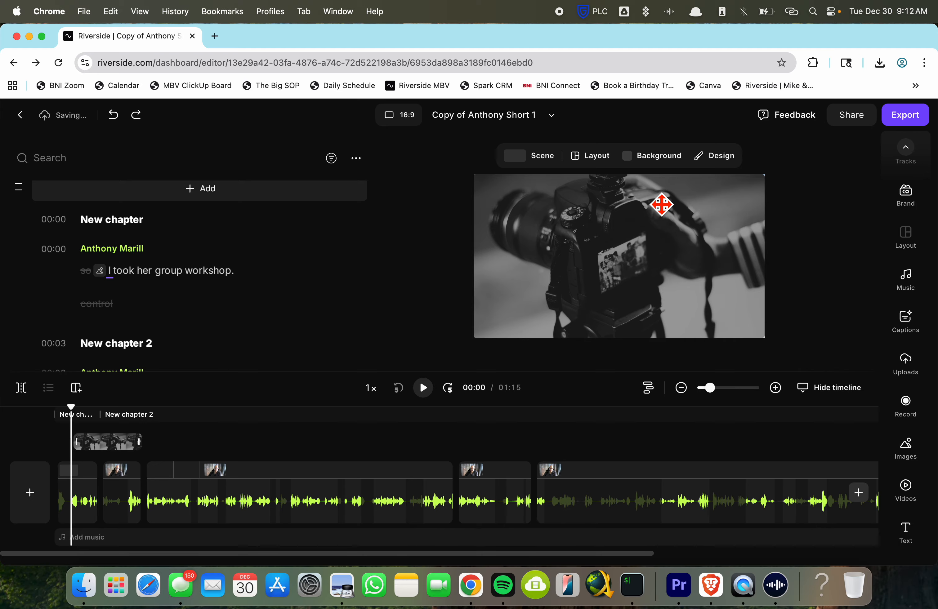
- Examine the camera photo's opacity setting and its layer-order, copy and duplicate options without changing them
click(633, 246)
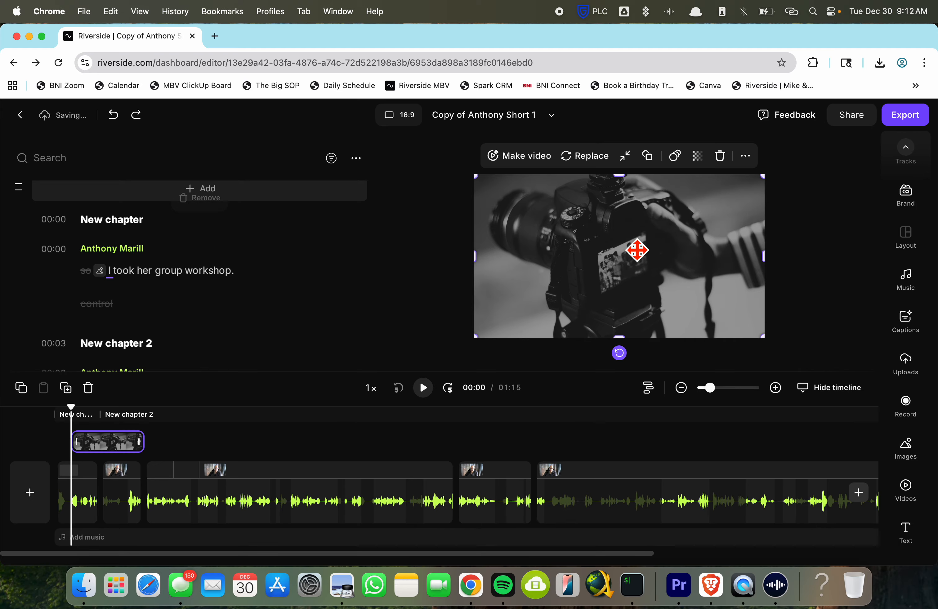
click(698, 161)
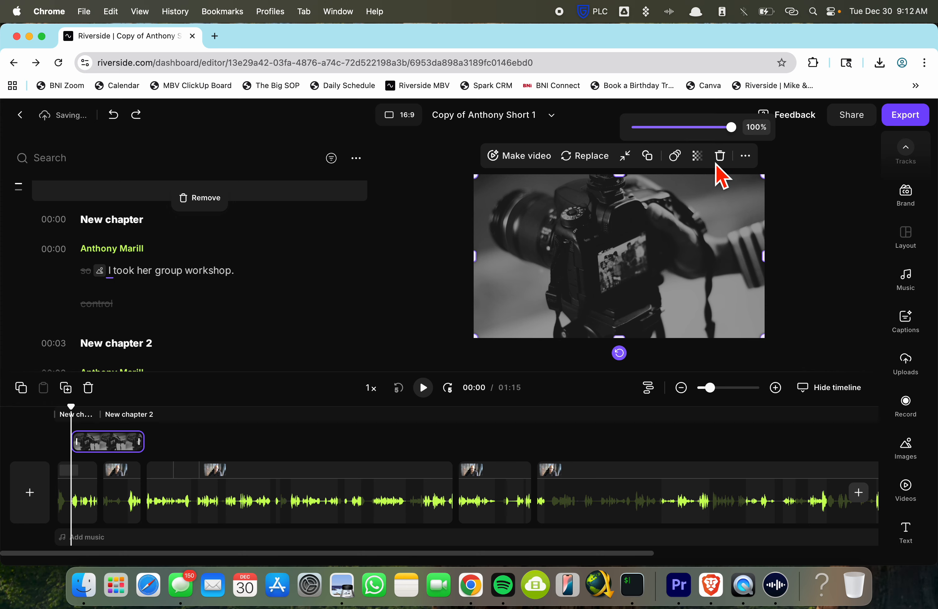
click(746, 157)
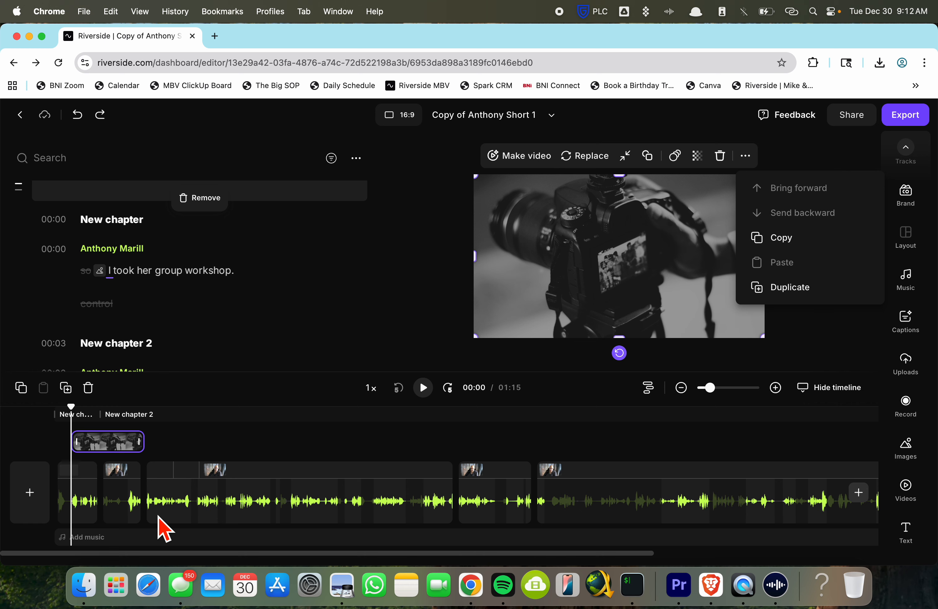
click(124, 468)
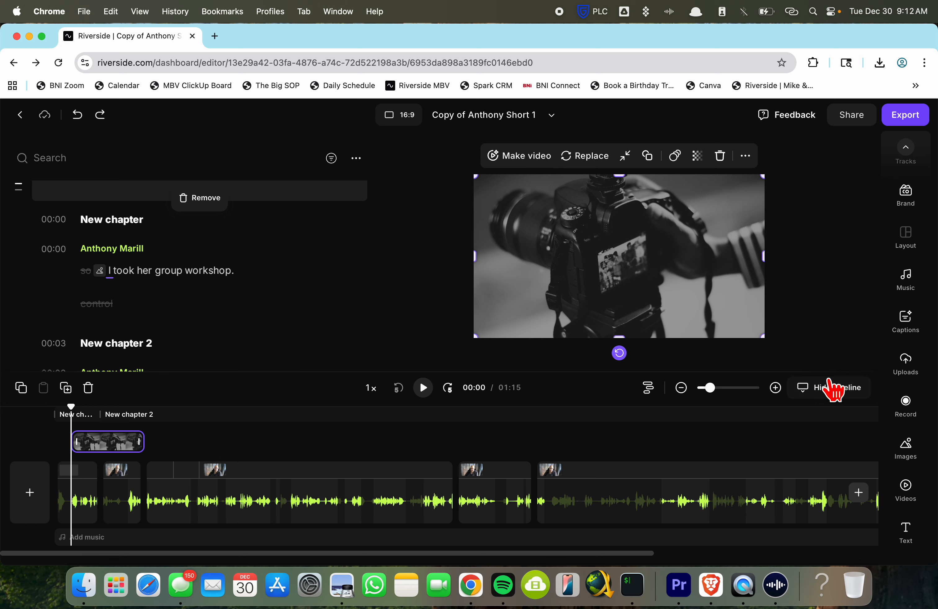
- Stretch the tiny AI b-roll clip at the short's end back to about 01:09
scroll(602, 445, down, 5)
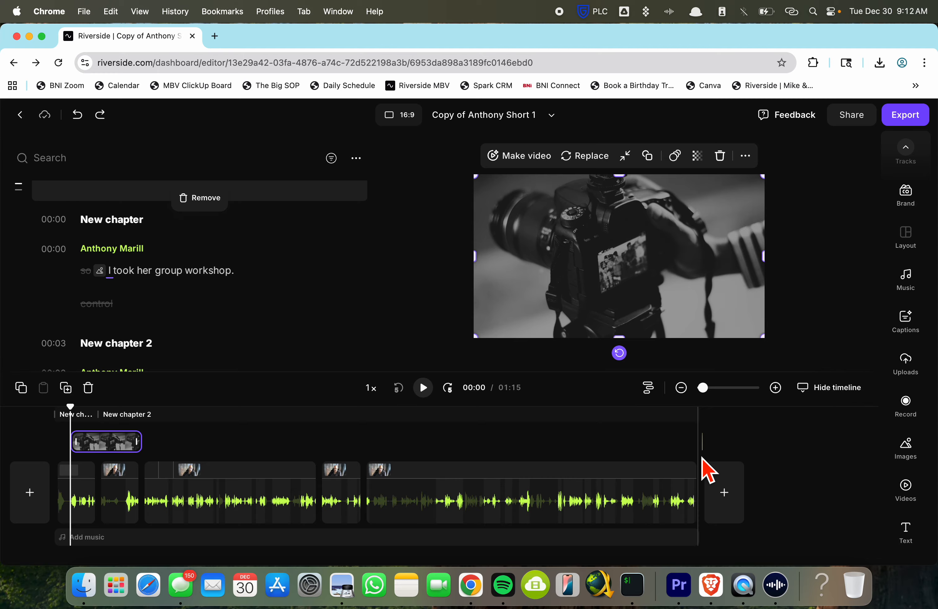
scroll(808, 466, up, 2)
click(865, 450)
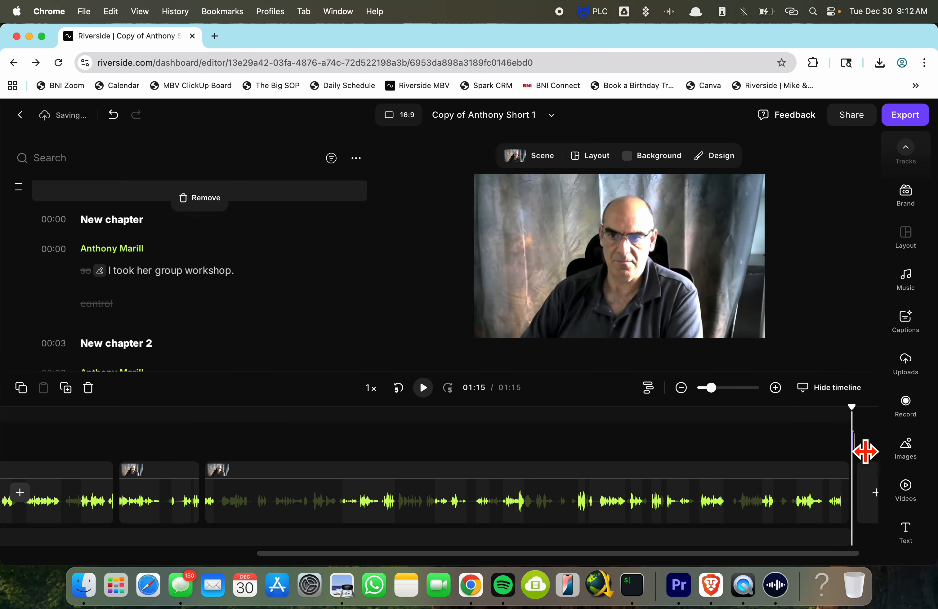
drag(854, 442, 717, 439)
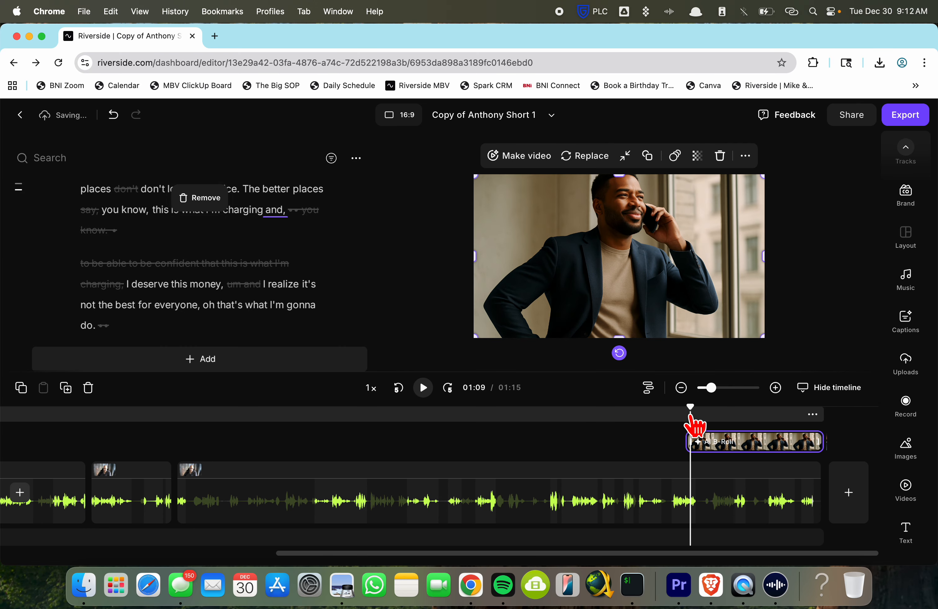
- Play the short's ending from 01:09 and examine the AI b-roll clip there
click(206, 424)
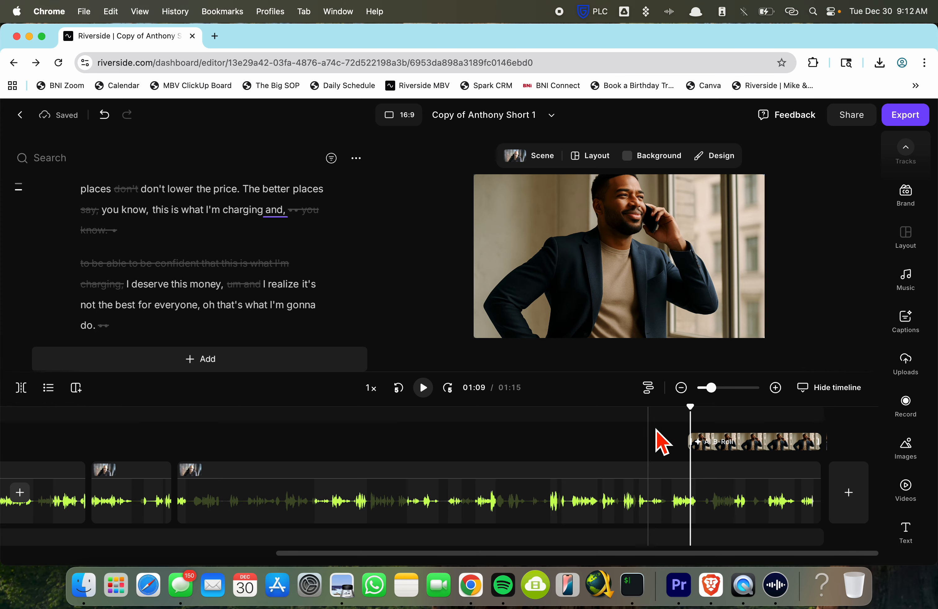
key(space)
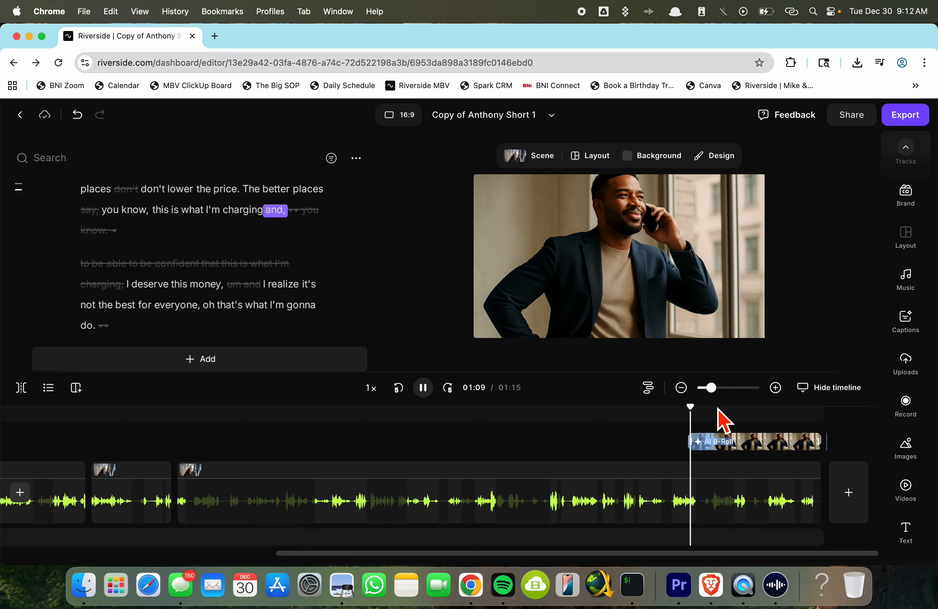
key(space)
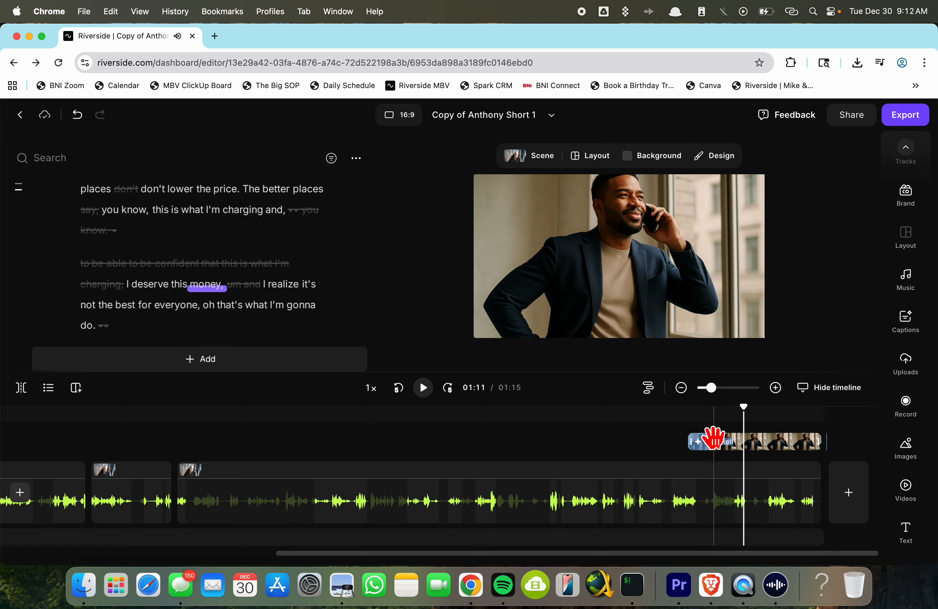
click(747, 441)
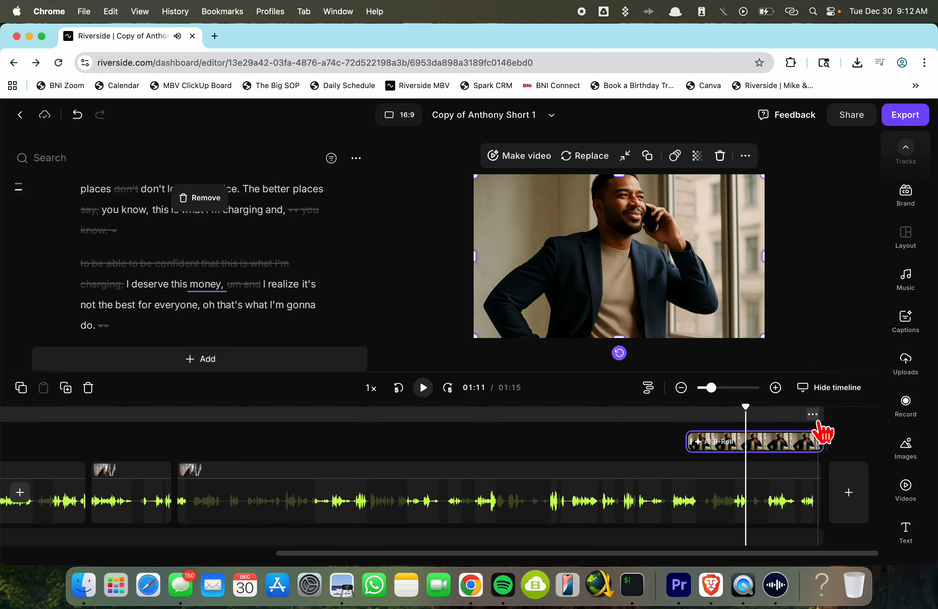
click(837, 454)
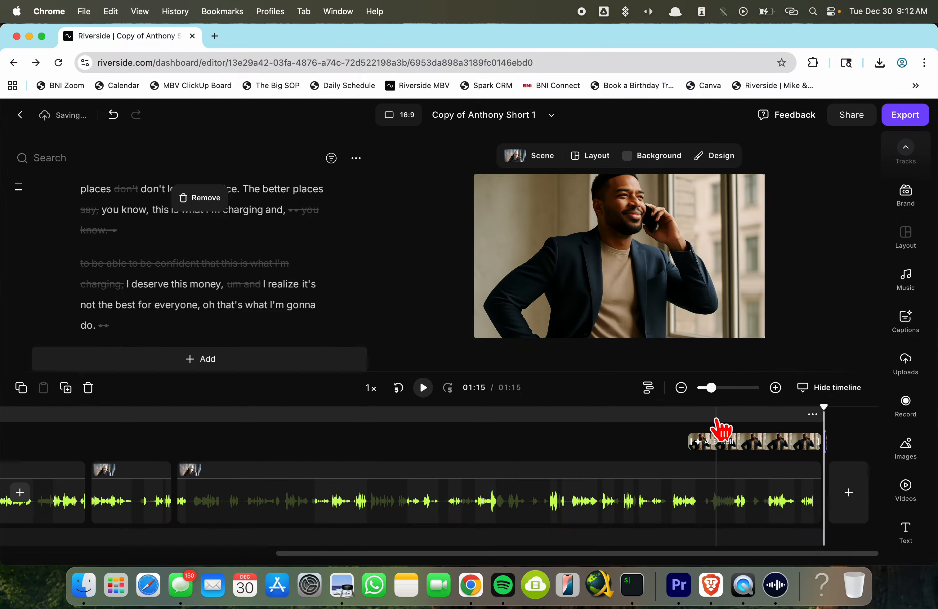
click(736, 422)
click(696, 427)
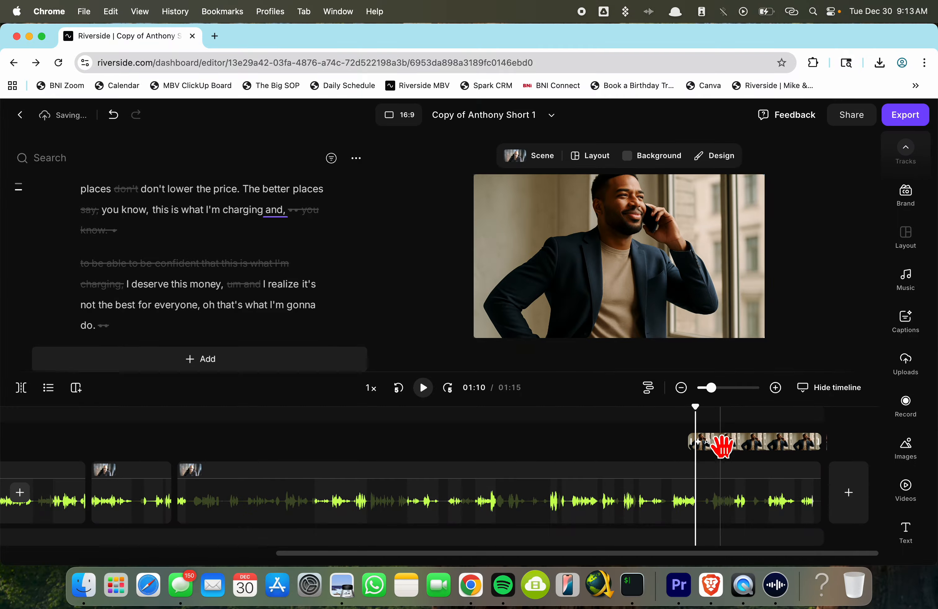
- Move the AI b-roll clip to the start of the short, above the camera photo, and view the overlap at 00:03
drag(720, 446, 623, 447)
click(625, 420)
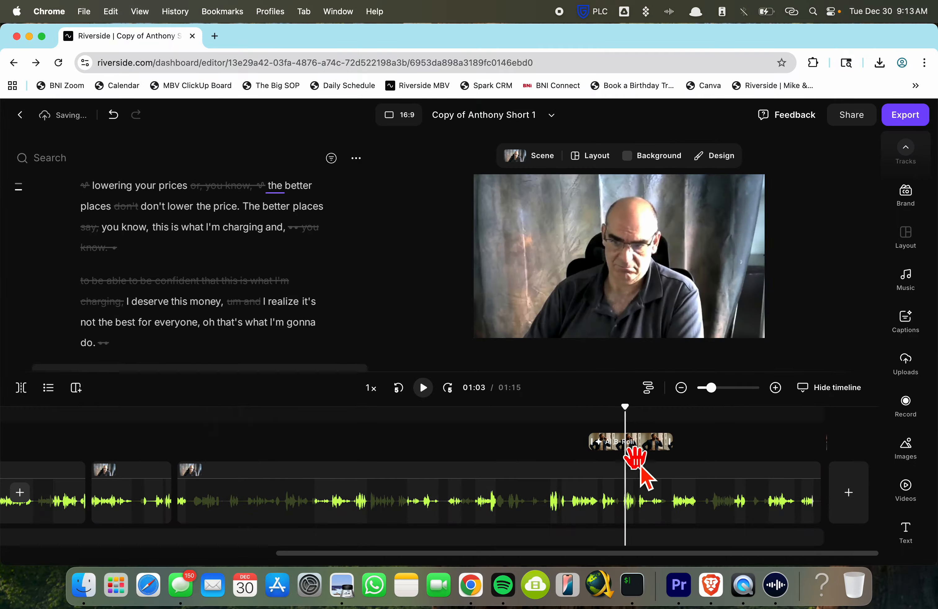
scroll(640, 470, left, 9)
scroll(644, 479, down, 3)
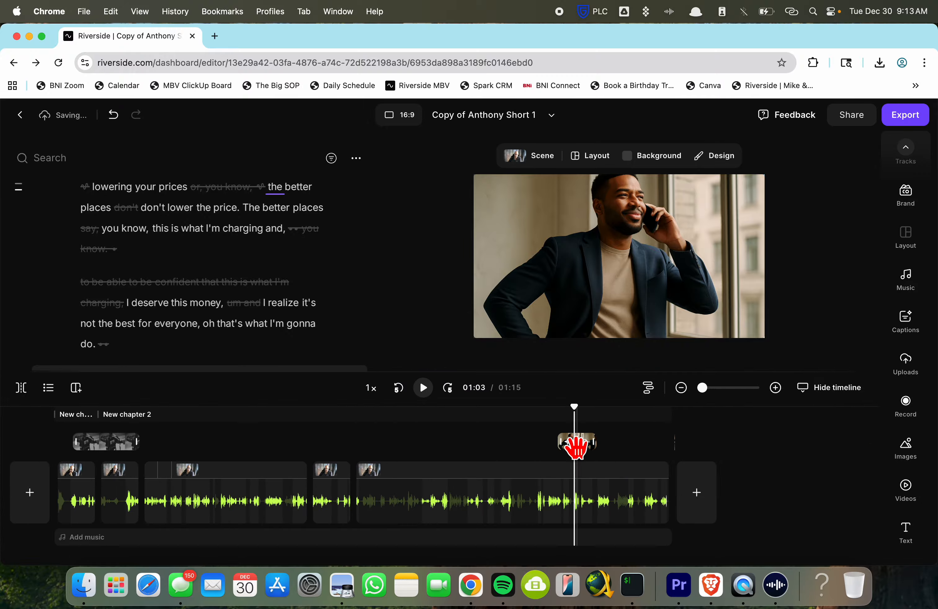
drag(576, 445, 103, 435)
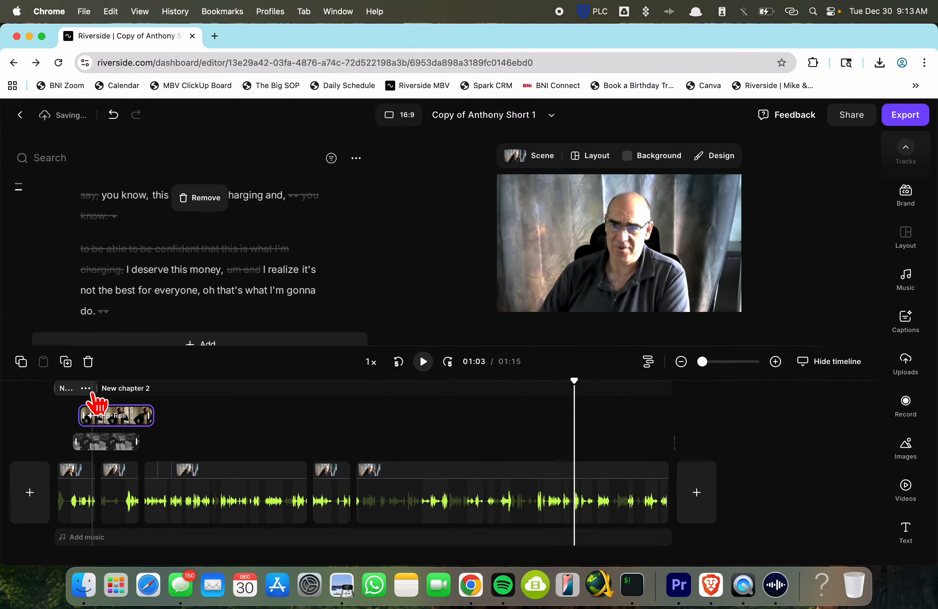
click(85, 389)
click(107, 391)
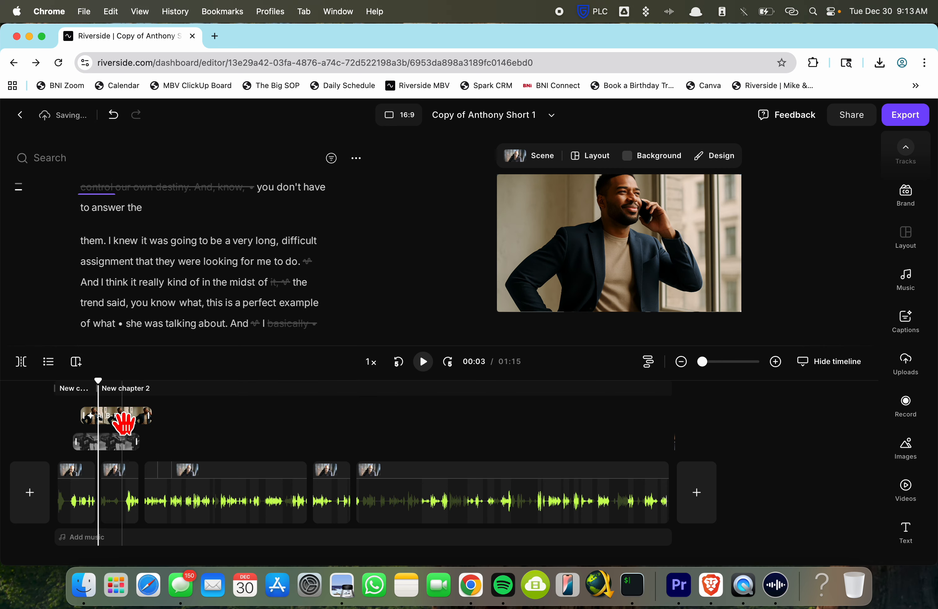
- Place the camera photo on the track above the AI b-roll and bring it forward in the frame
drag(107, 451, 106, 411)
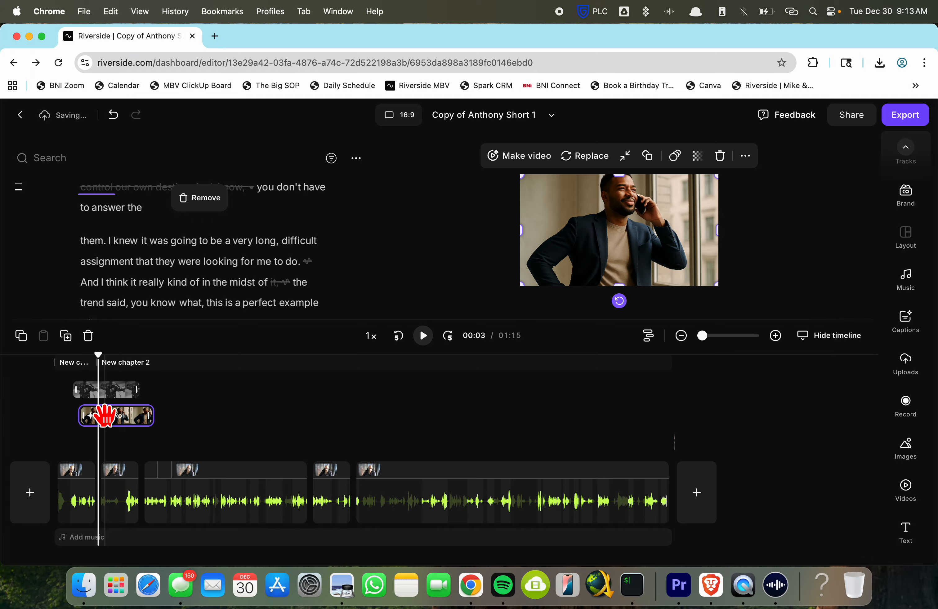
click(89, 389)
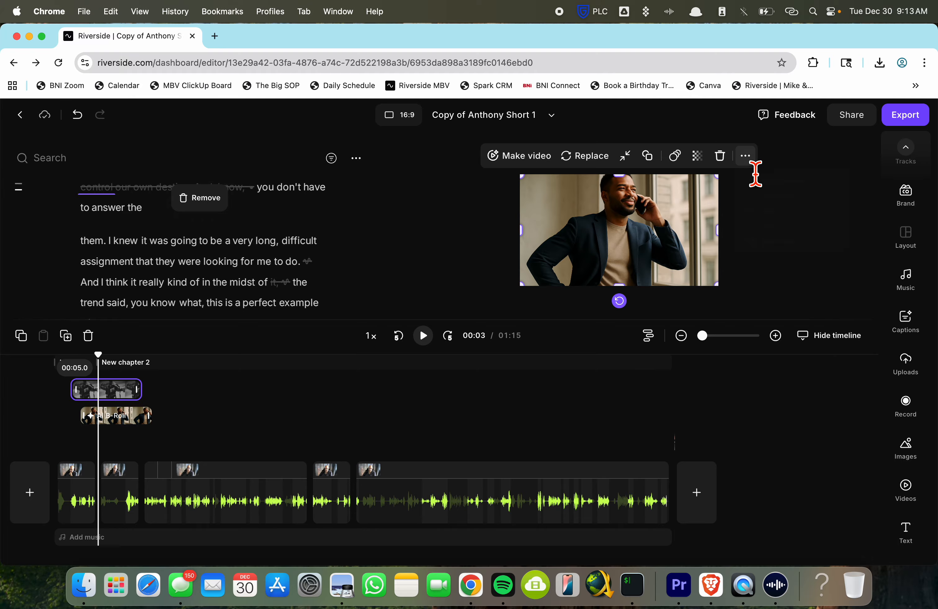
click(746, 156)
click(797, 188)
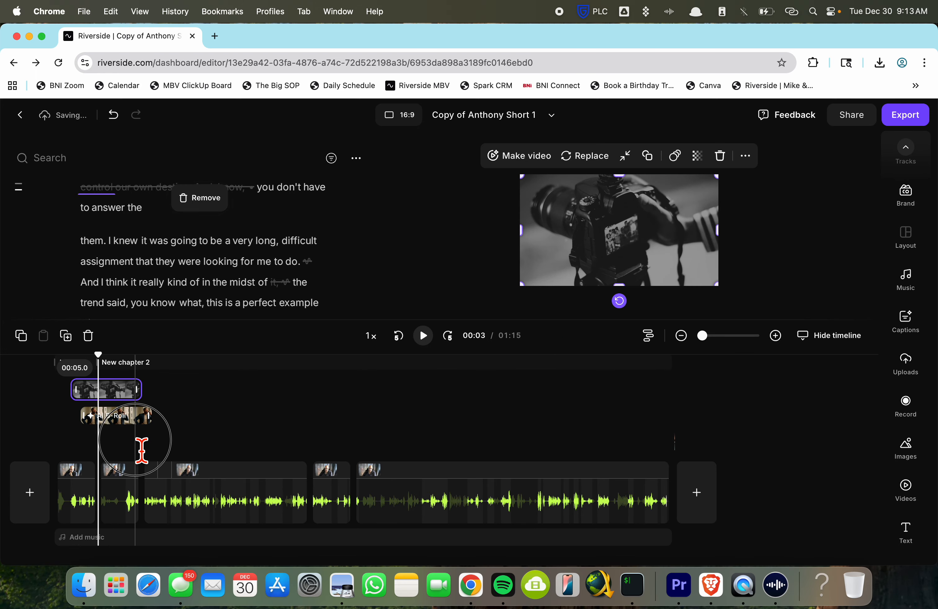
- Move the camera photo back to the track below the AI b-roll
click(141, 451)
drag(92, 394, 108, 442)
- In Premiere Pro, move the video clip at the playhead up to track V2, and return to Riverside
click(679, 584)
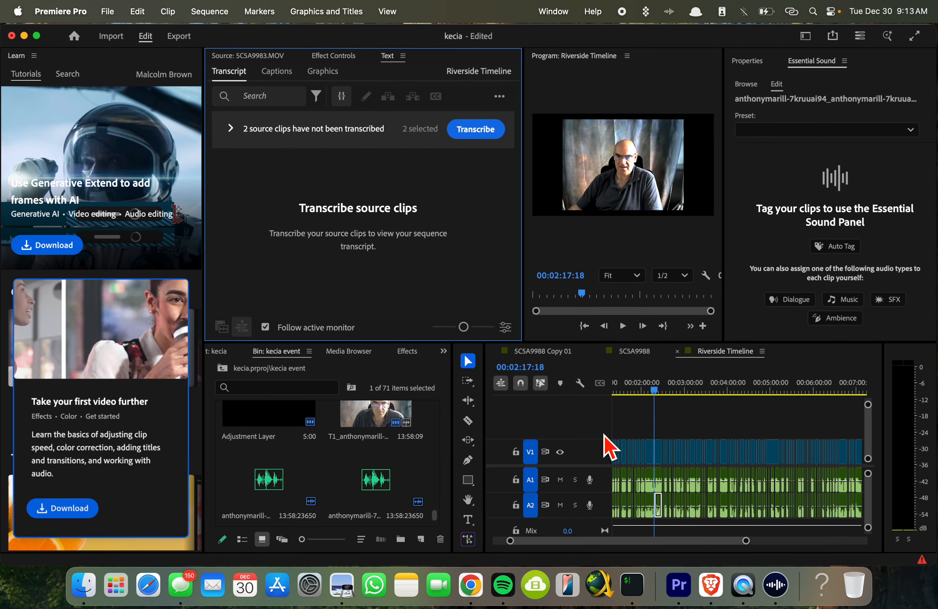
drag(657, 460, 655, 350)
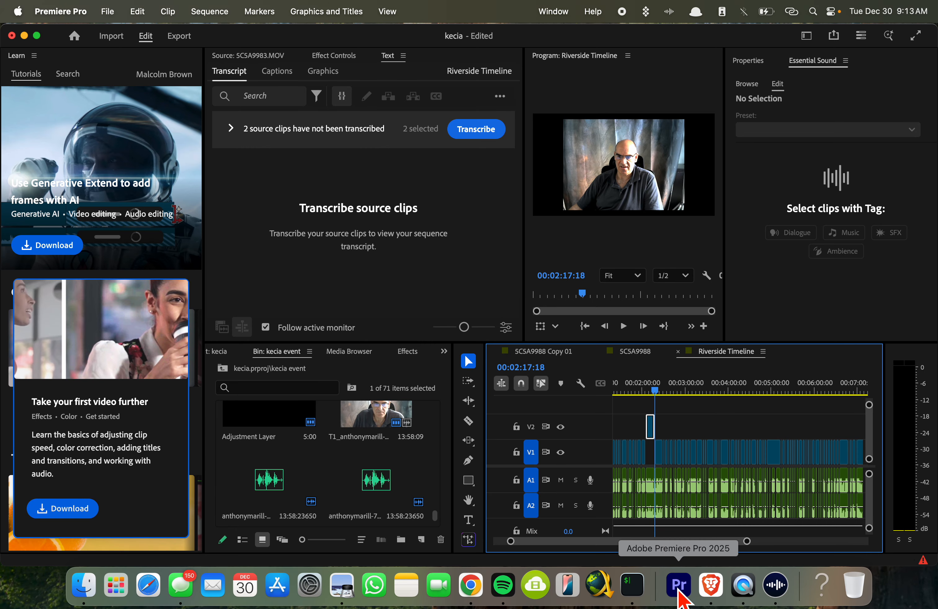
click(471, 585)
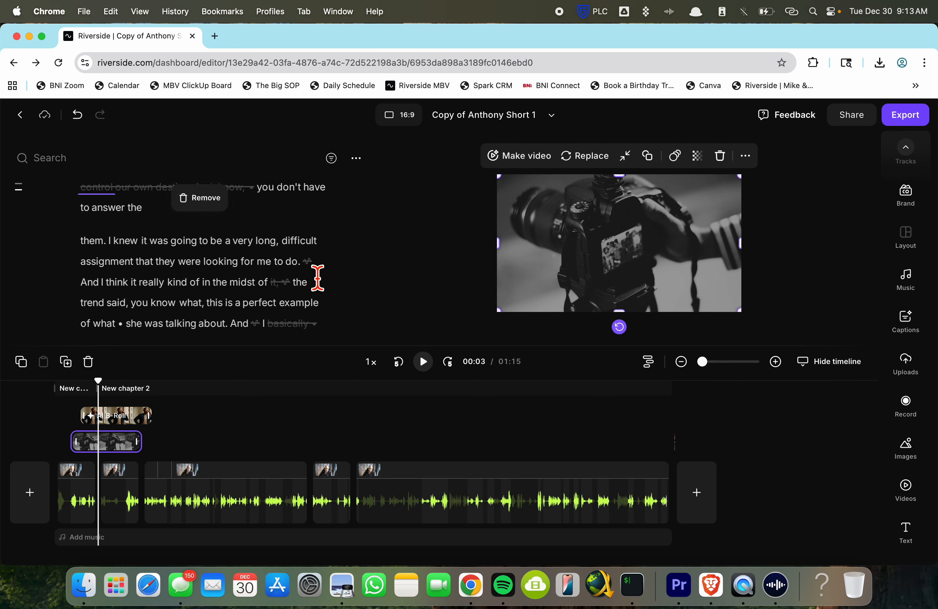
- Cut the transcript passage from "assignment that they were looking for" through "trend said, you know what,"
drag(311, 262, 145, 265)
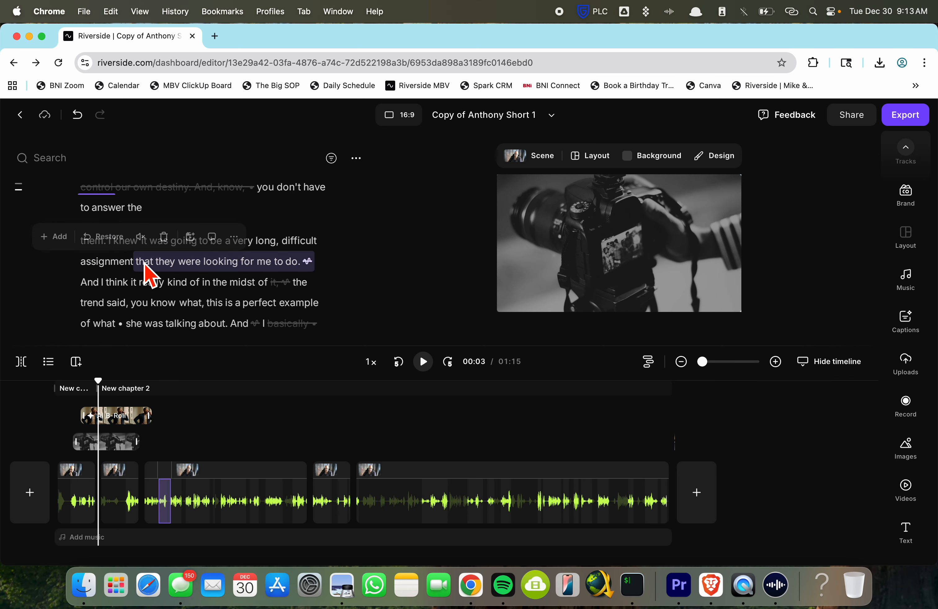
scroll(142, 475, up, 2)
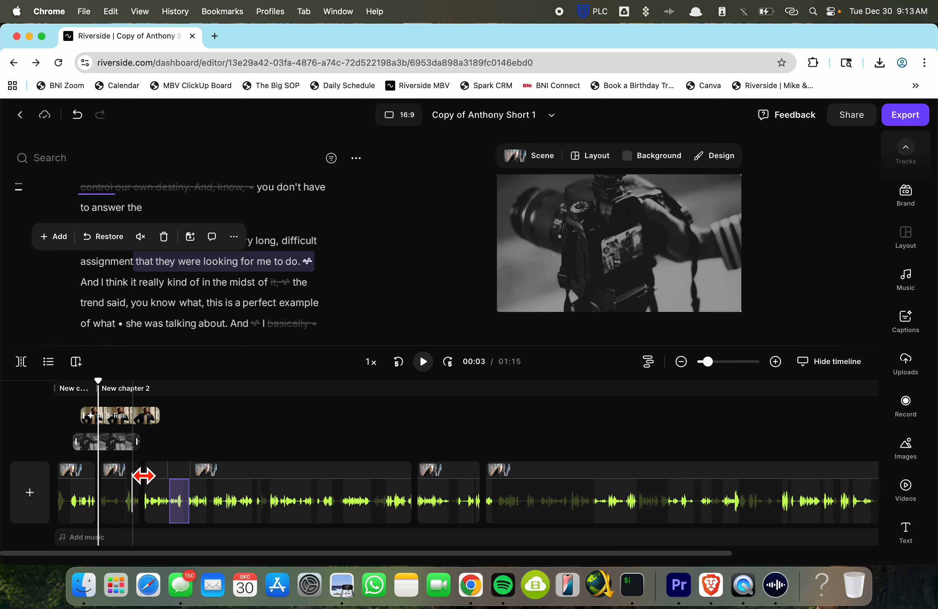
drag(107, 262, 327, 270)
key(BackSpace)
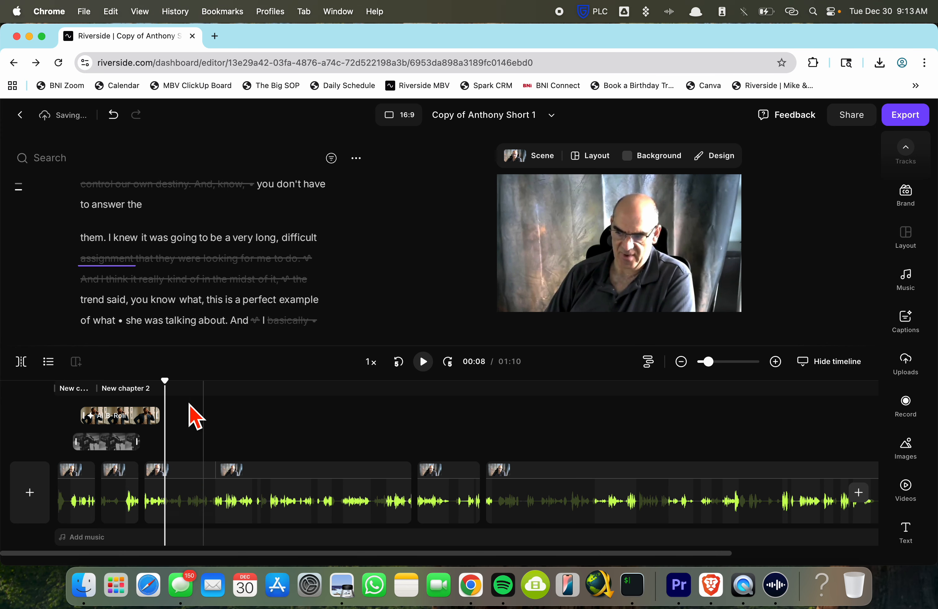
drag(96, 304, 184, 300)
key(BackSpace)
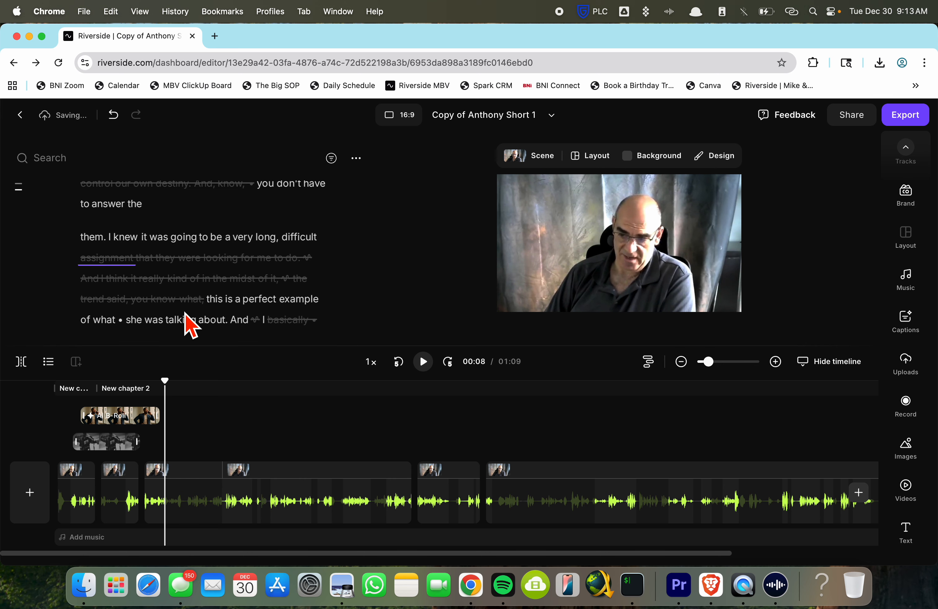
- Trim the word "this" before "is a perfect example" out of the zoomed-in timeline waveform
scroll(199, 518, up, 3)
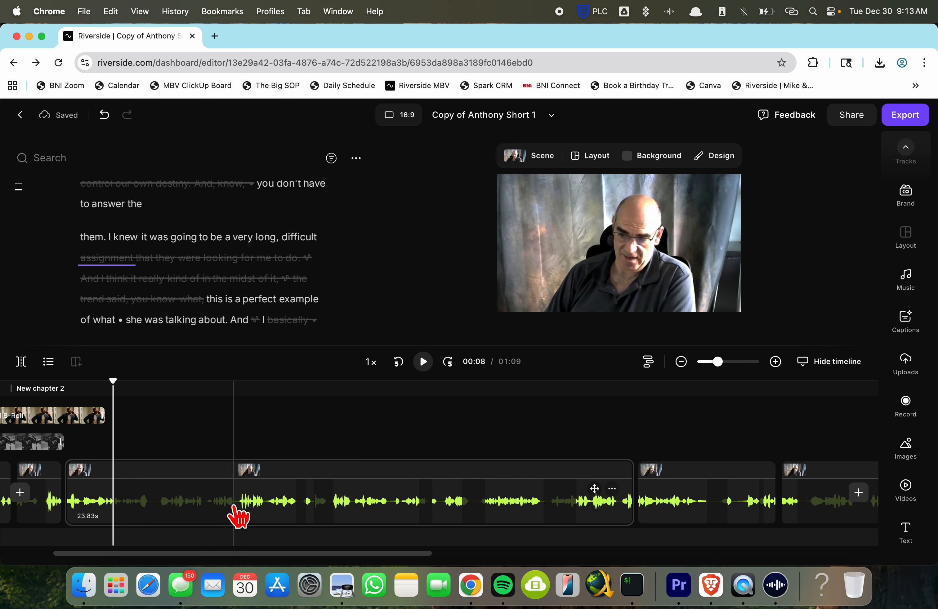
scroll(236, 516, up, 2)
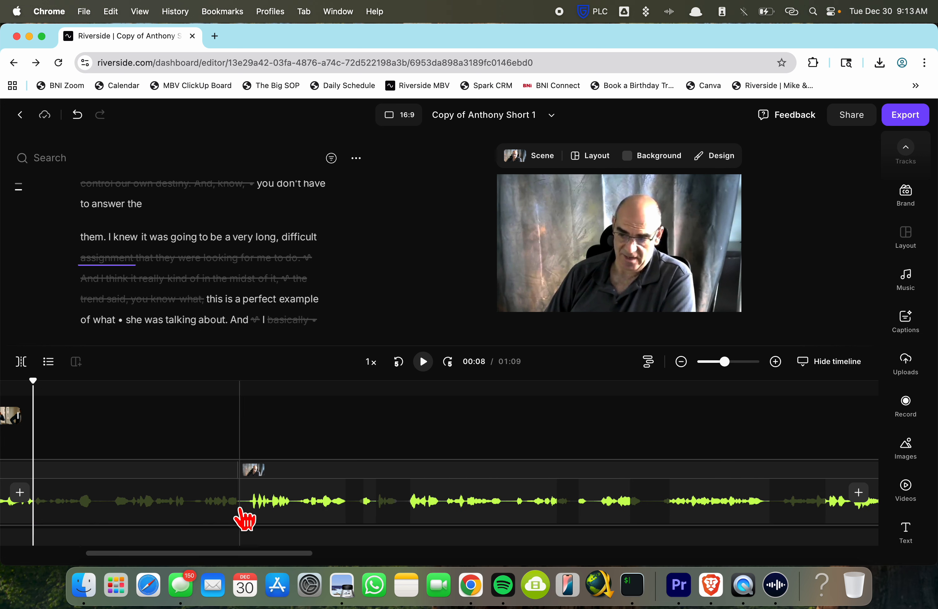
drag(248, 514, 194, 514)
key(BackSpace)
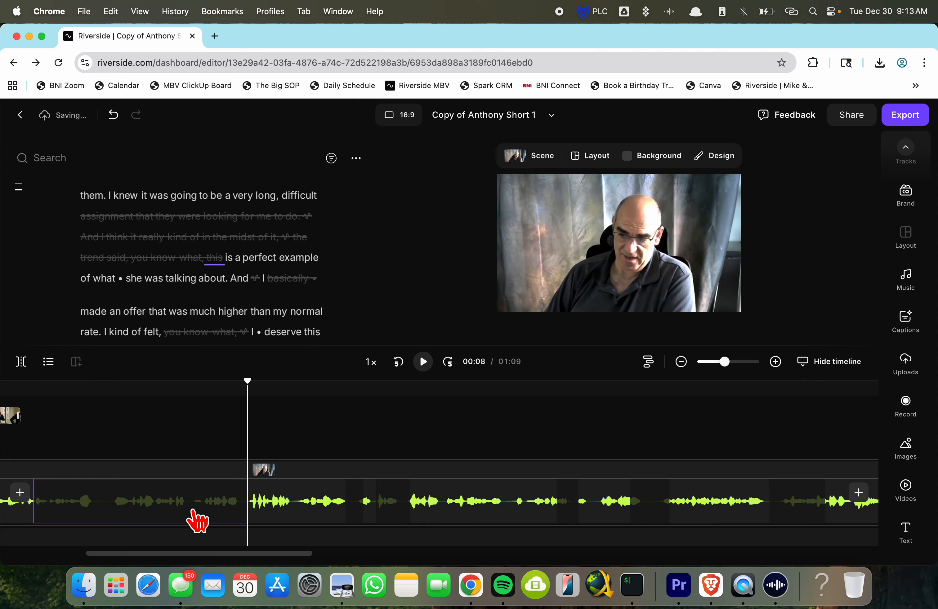
- Cut the "I" and the pause before "deserve this money" from the transcript, and return to its beginning
scroll(219, 281, up, 4)
scroll(224, 297, down, 5)
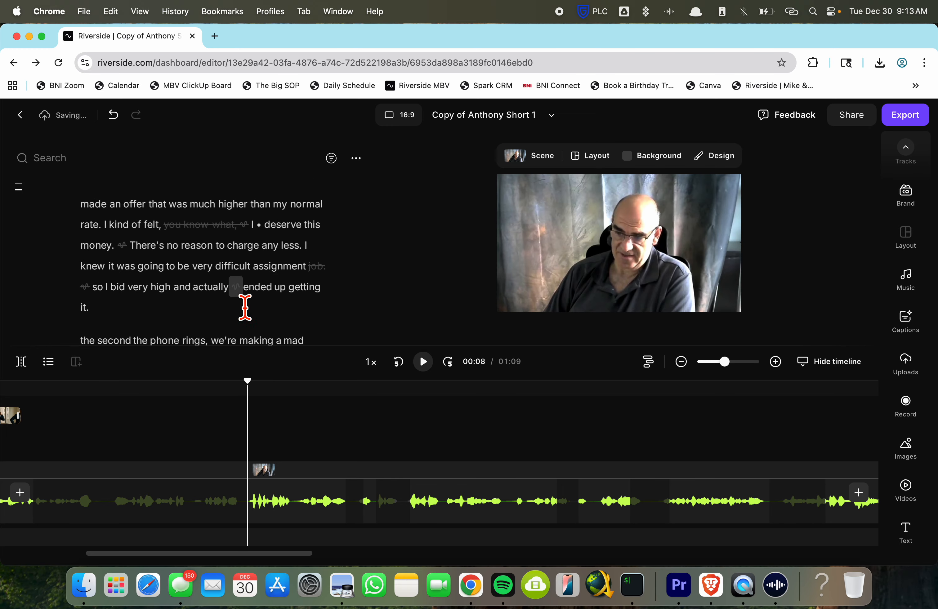
drag(241, 233, 261, 229)
key(BackSpace)
scroll(262, 230, up, 2)
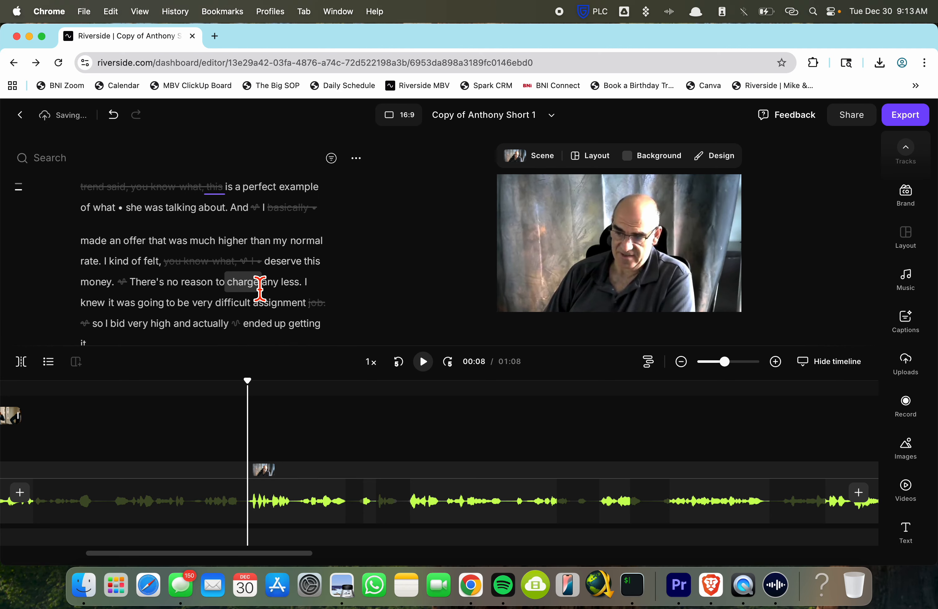
scroll(258, 279, up, 10)
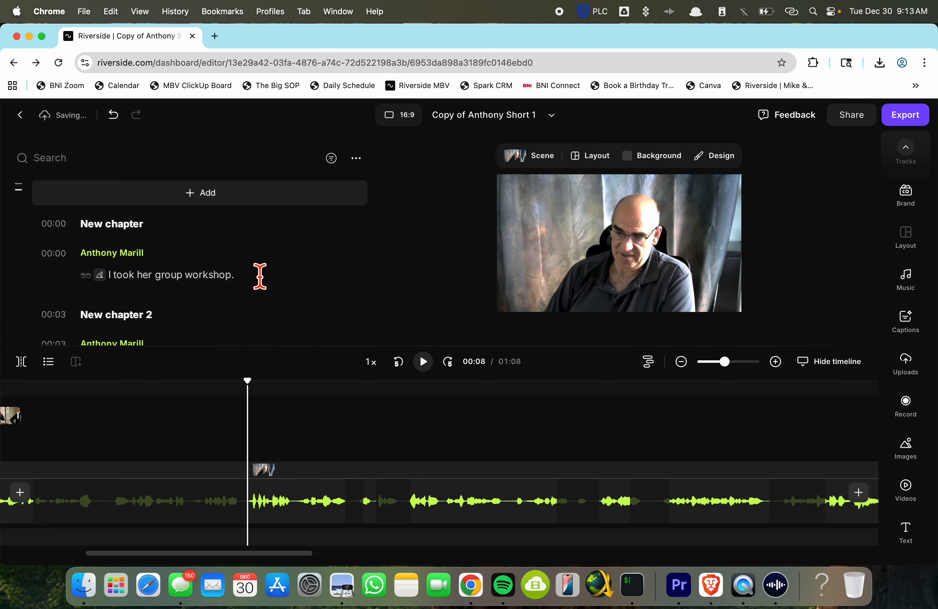
- Examine the camera image overlay, the stock image options, the suggested stock videos, and the AI video generator's models and templates
click(99, 276)
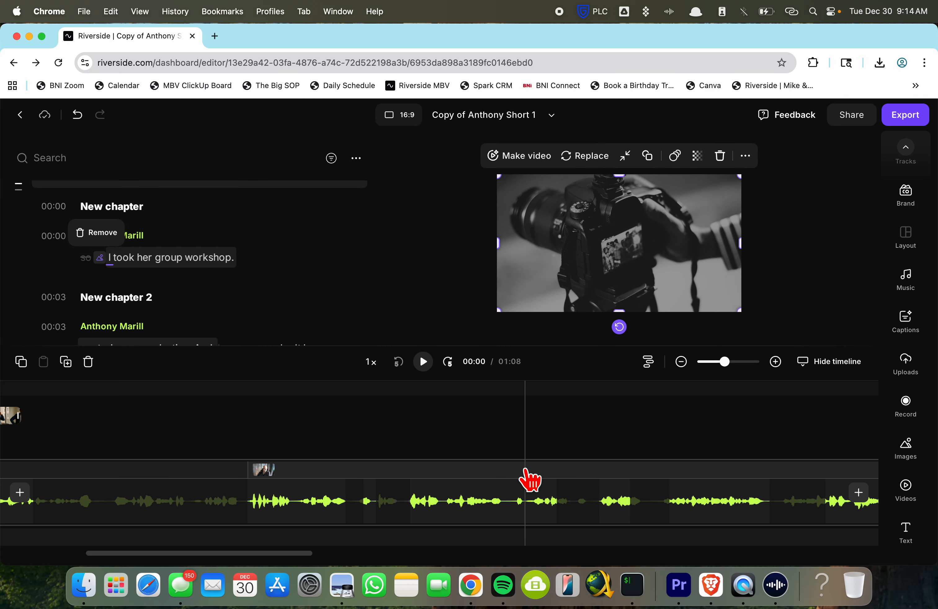
scroll(525, 474, down, 5)
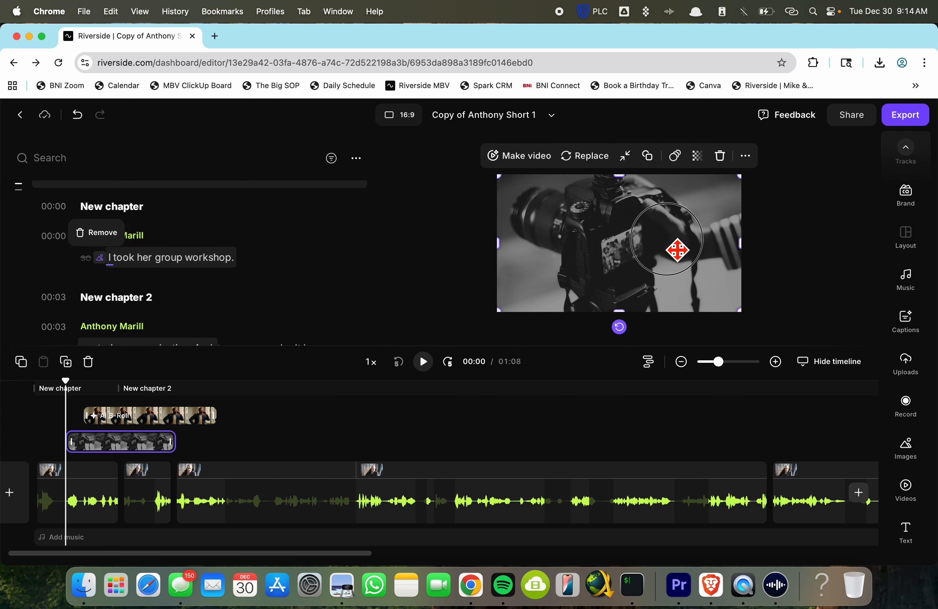
click(906, 448)
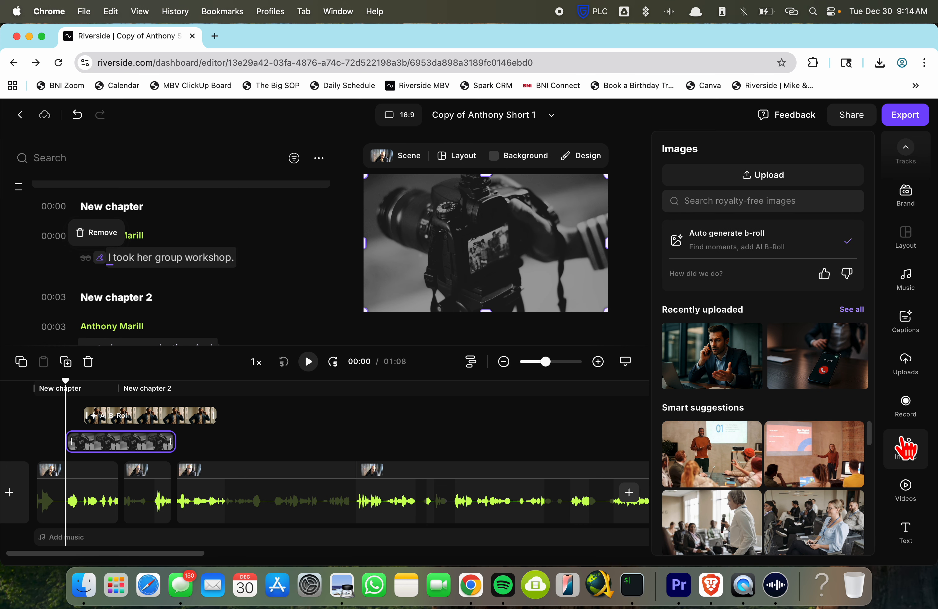
click(905, 463)
click(904, 462)
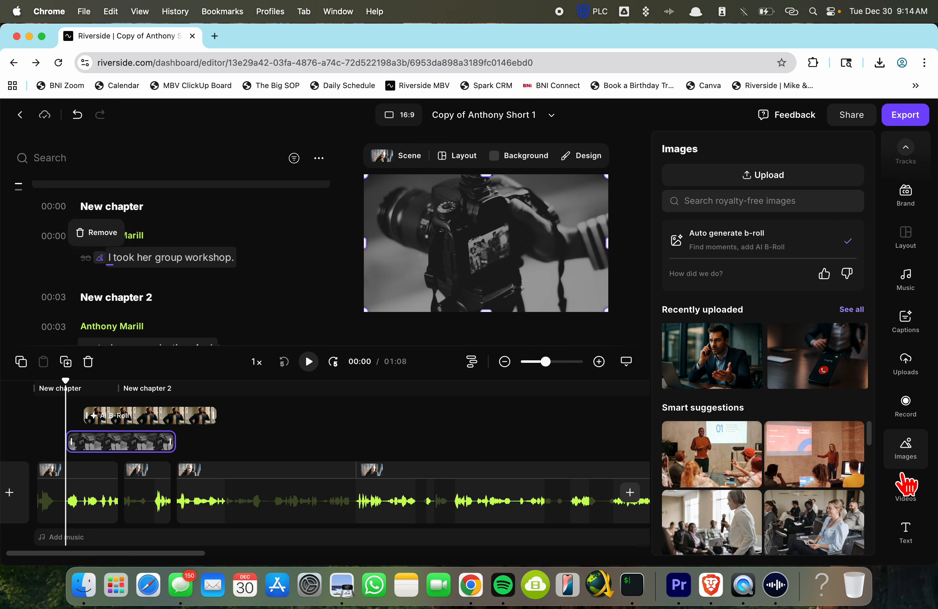
click(904, 496)
scroll(757, 389, down, 10)
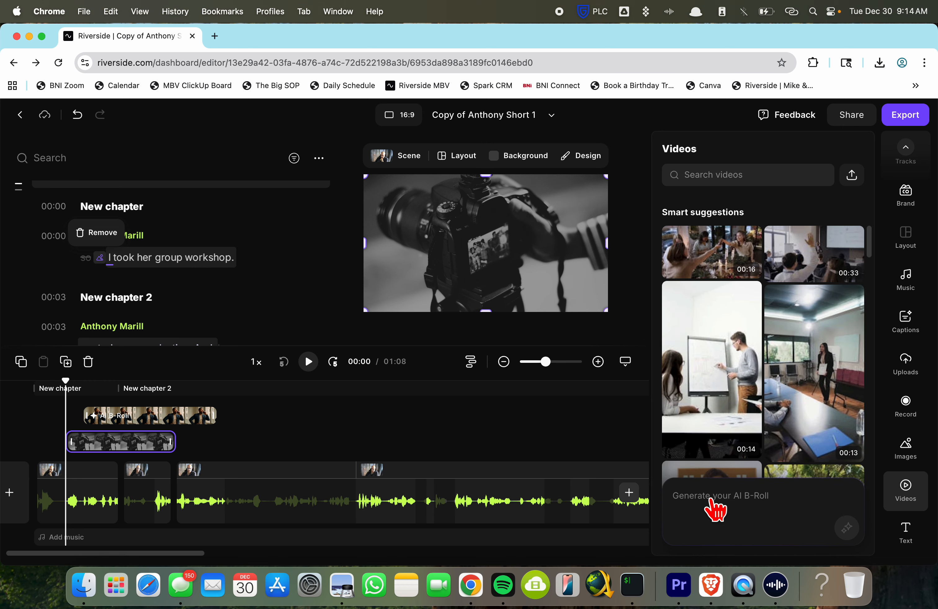
click(715, 510)
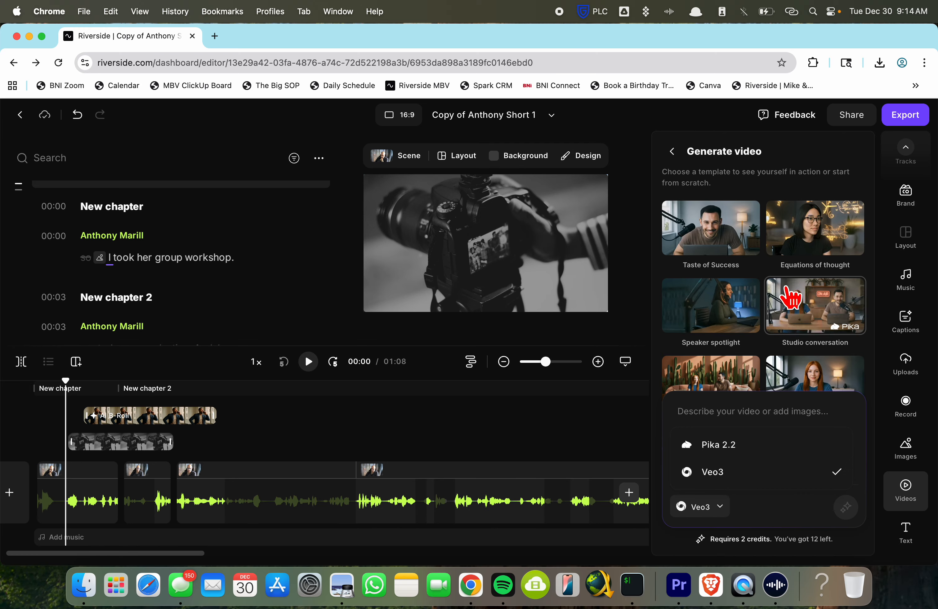
scroll(838, 340, down, 2)
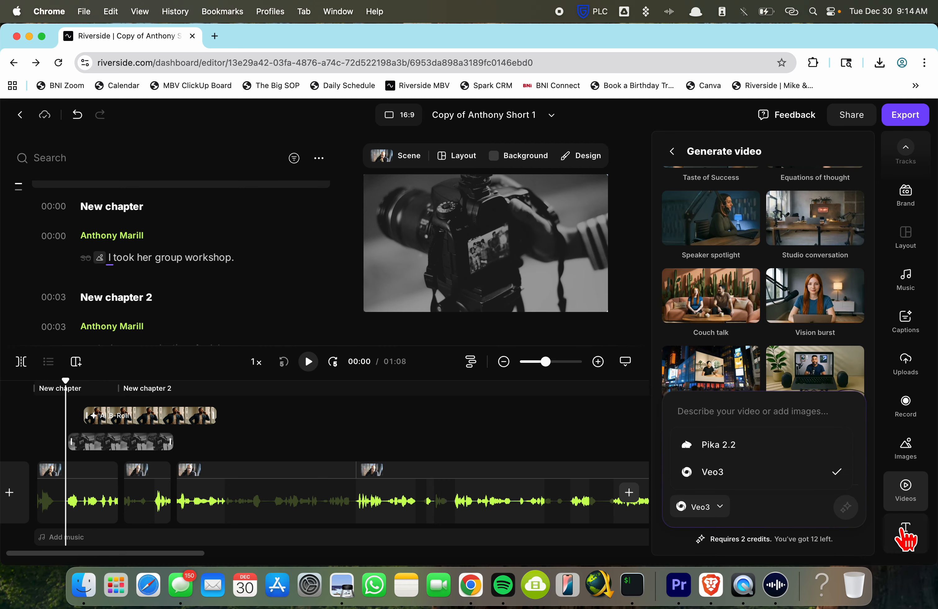
- Try a "NEWCHAPTER" text overlay on the camera image at the short's opening, and delete it
click(904, 536)
click(763, 385)
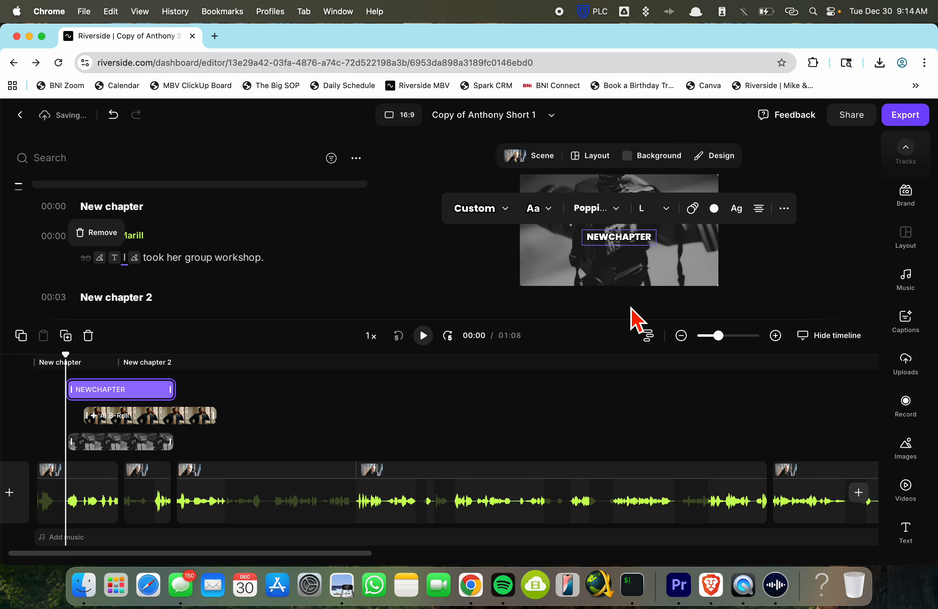
click(627, 269)
drag(628, 255, 628, 253)
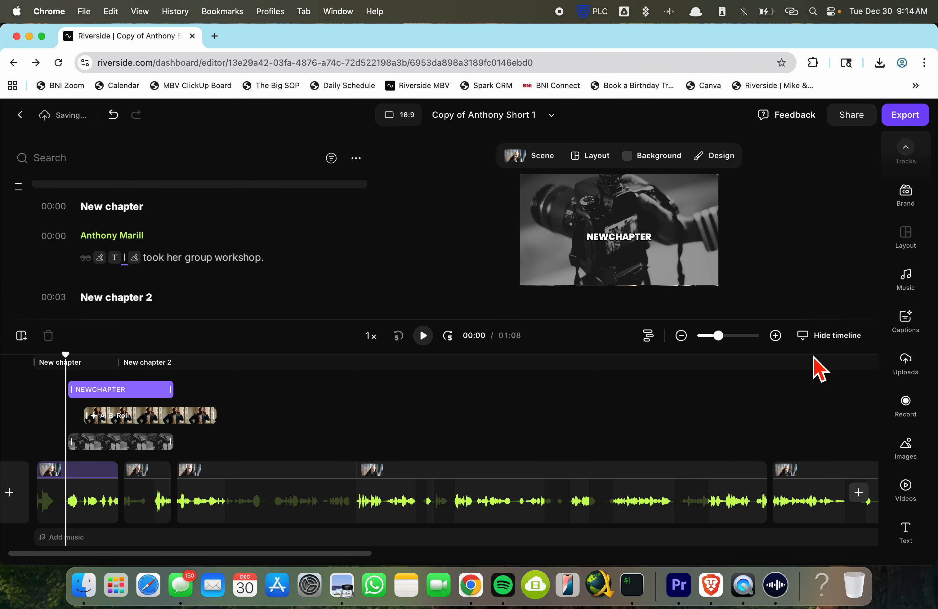
click(650, 249)
key(Delete)
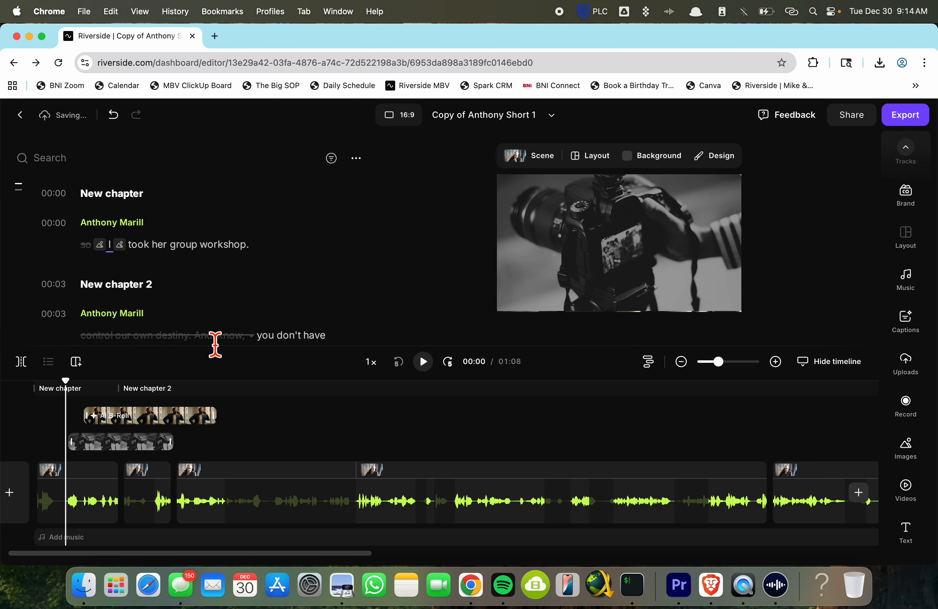
- Select the AI b-roll clip, and view the options available for "New chapter 2" in the transcript
click(124, 415)
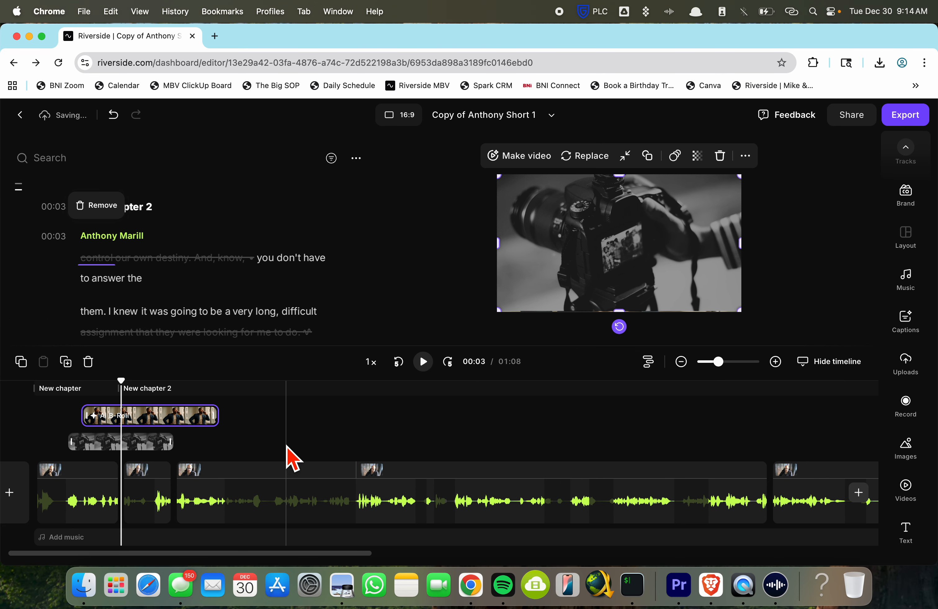
scroll(184, 289, up, 3)
click(134, 325)
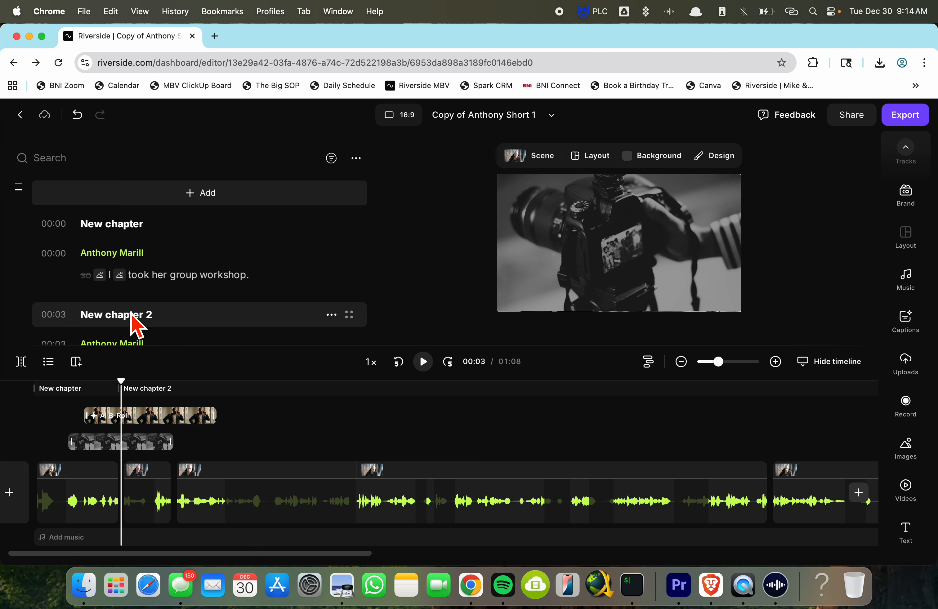
click(331, 314)
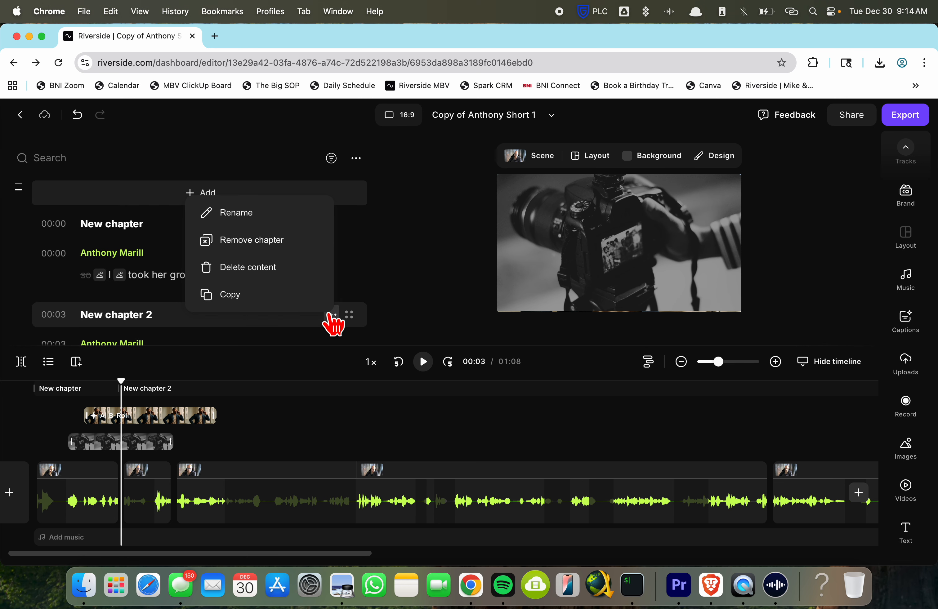
click(441, 266)
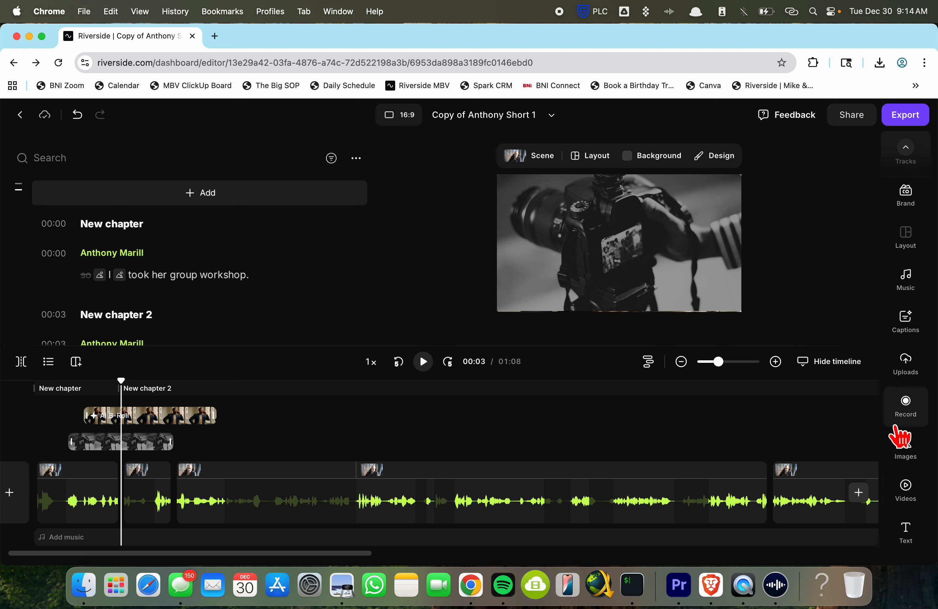
- Examine the Co-Creator's quick-edit suggestions, extra options and personalization settings, leaving the personalization unsaved
scroll(904, 308, up, 3)
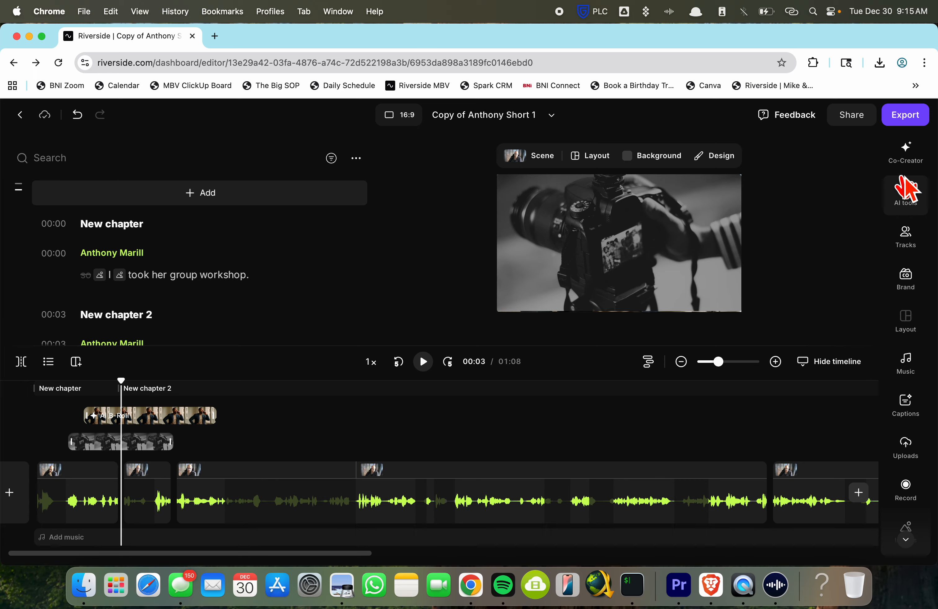
click(904, 156)
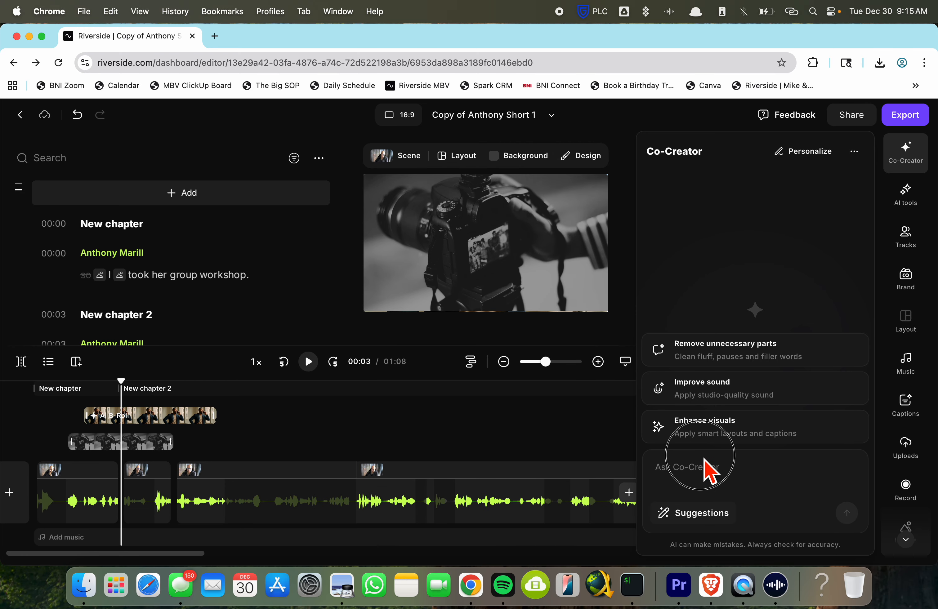
click(700, 514)
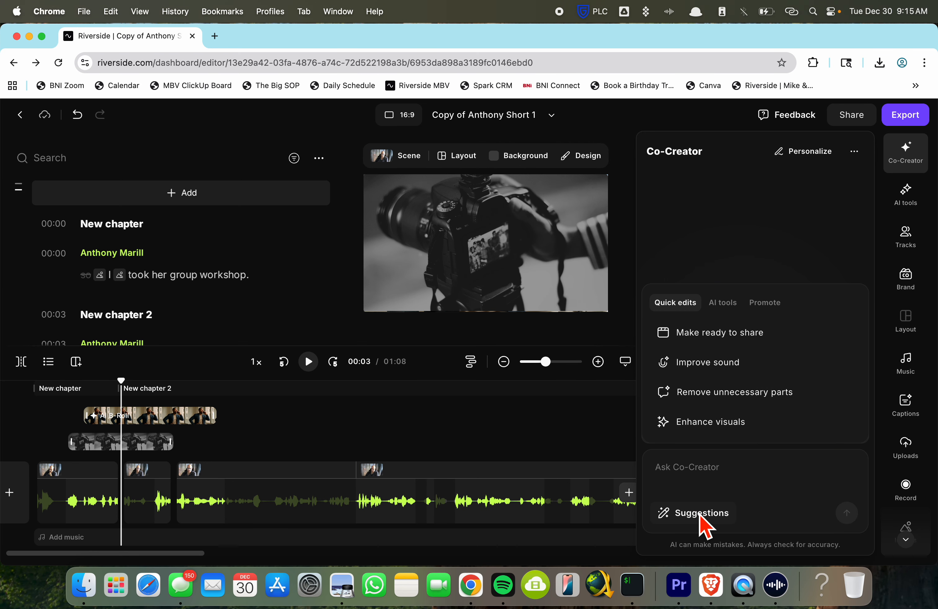
click(700, 514)
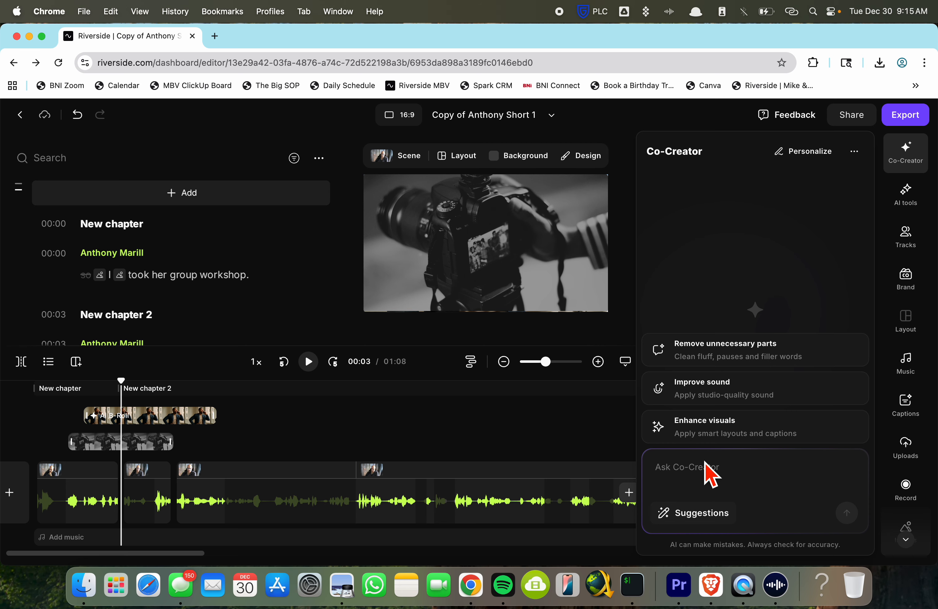
click(854, 152)
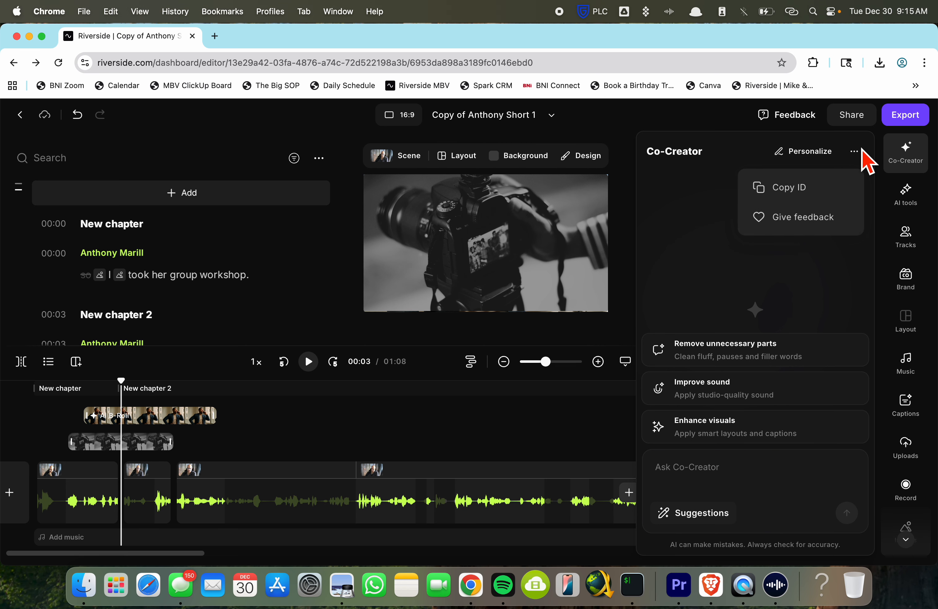
click(825, 154)
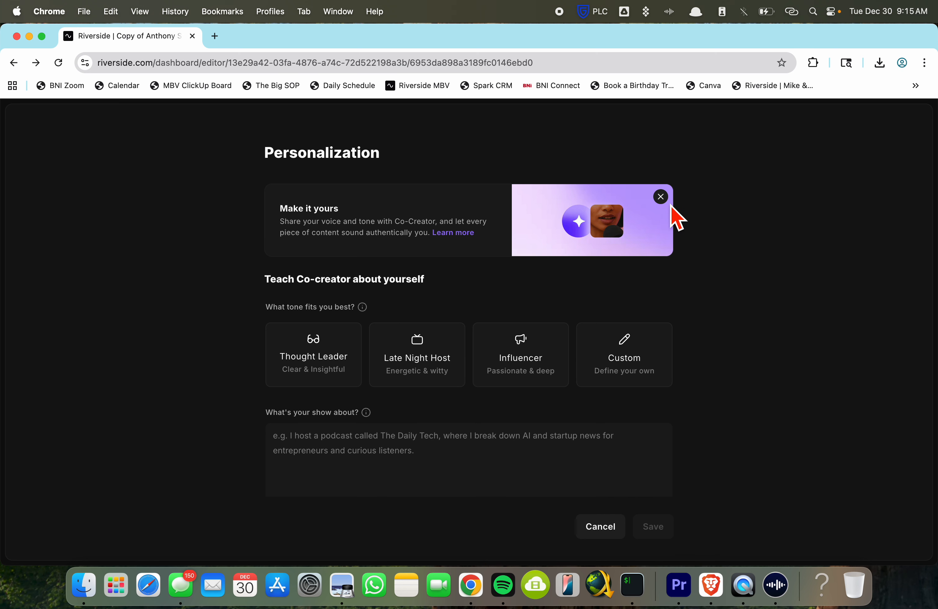
click(655, 205)
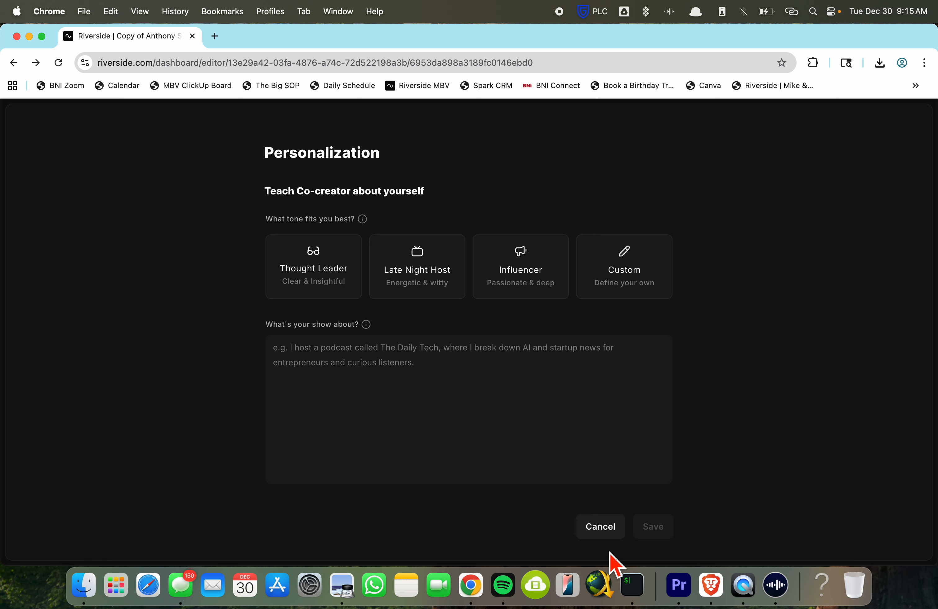
click(599, 530)
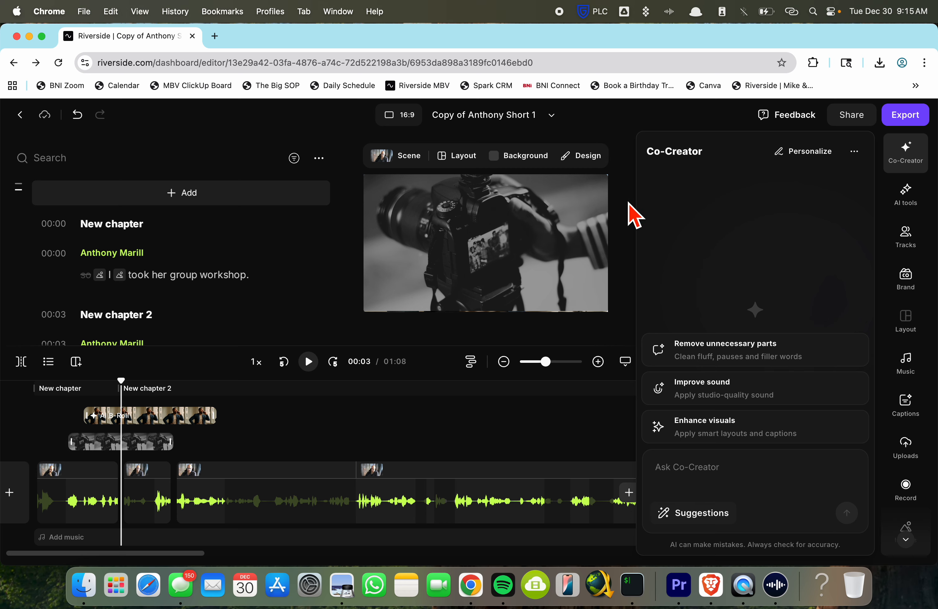
- Browse the project's list of existing edits, and return to the current short
click(552, 117)
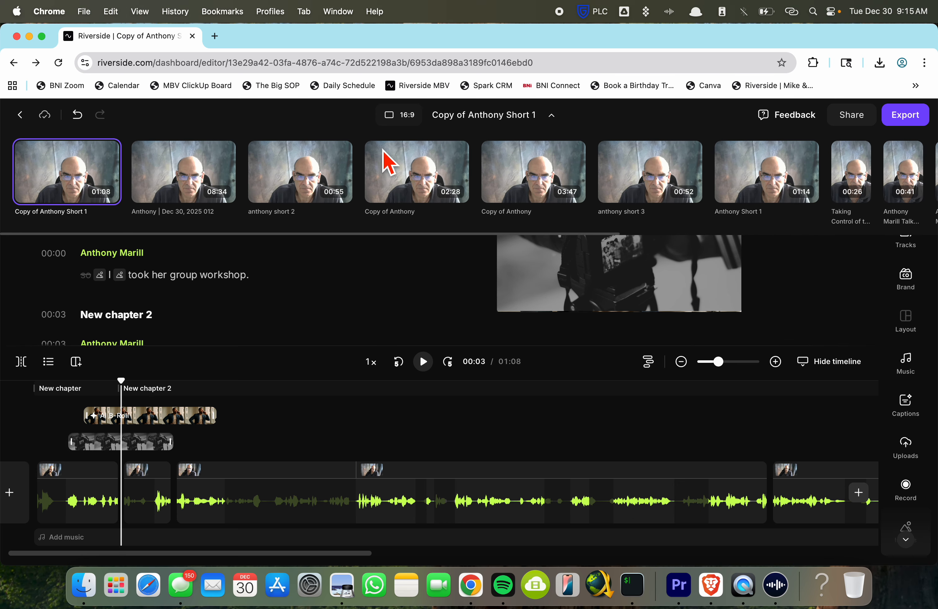
scroll(679, 170, right, 10)
scroll(652, 172, left, 10)
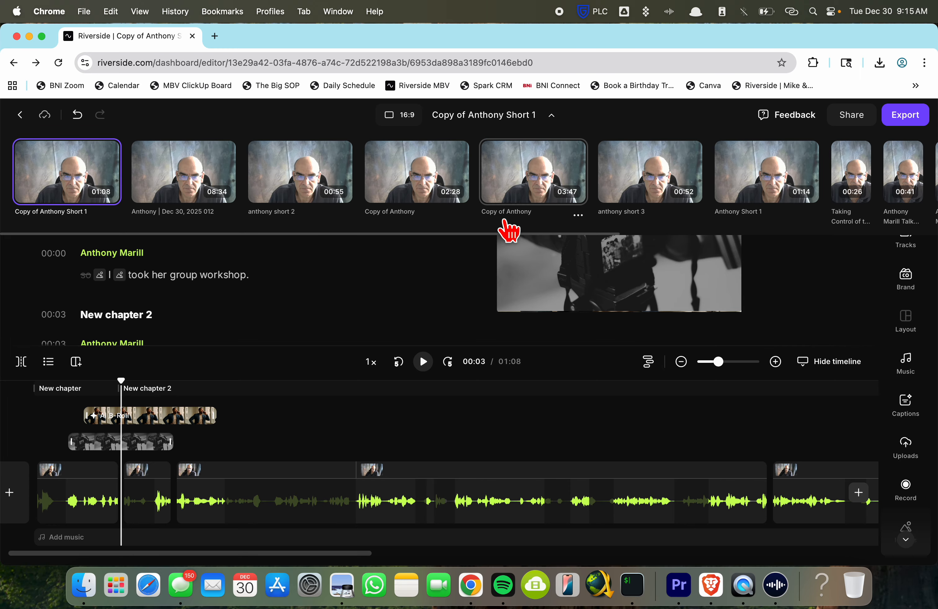
click(328, 338)
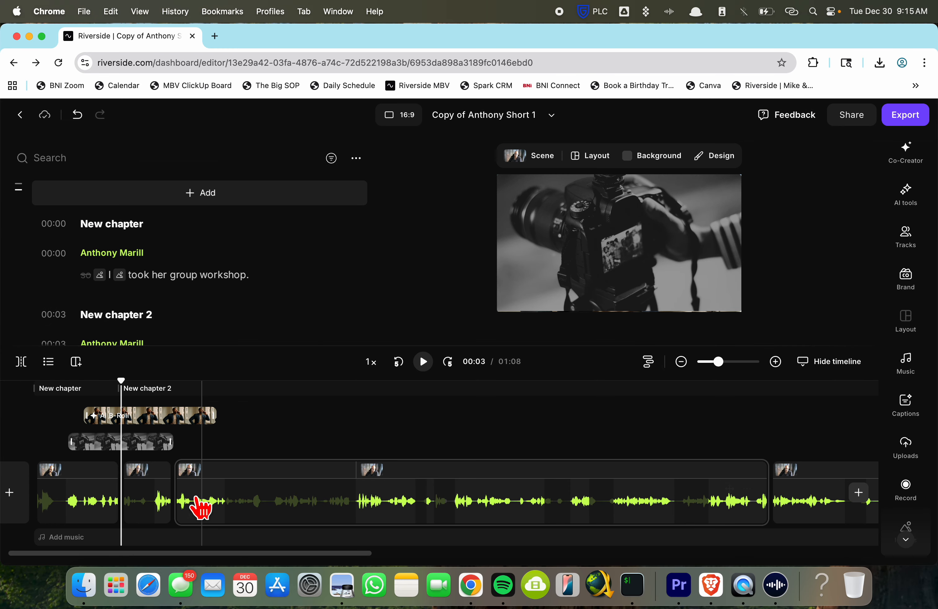
- Select the waveform from "she was talking about" across into the following clip, and review the matching highlighted transcript passage
click(446, 503)
drag(388, 502, 801, 502)
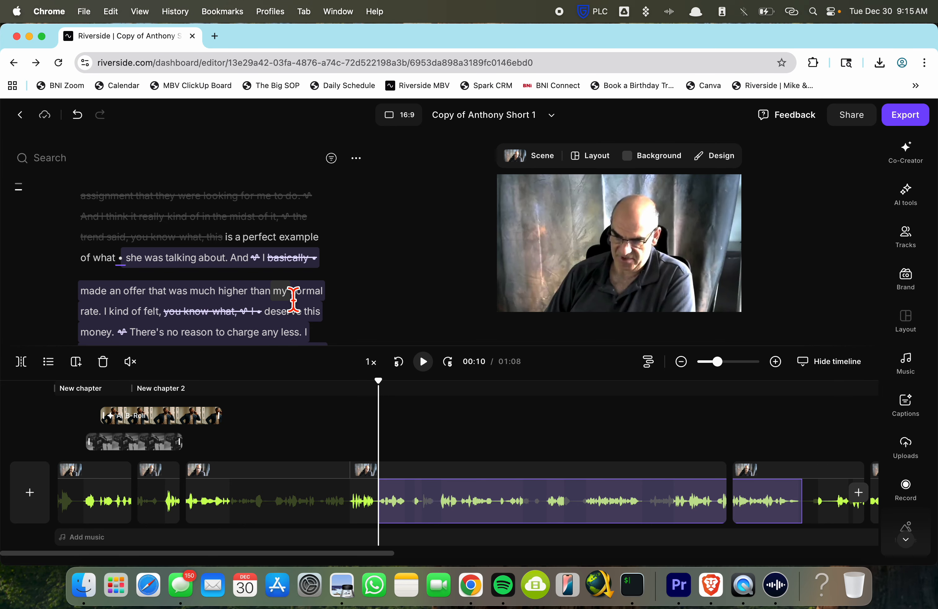
scroll(297, 339, down, 10)
scroll(262, 252, up, 4)
scroll(260, 253, up, 5)
scroll(245, 255, down, 1)
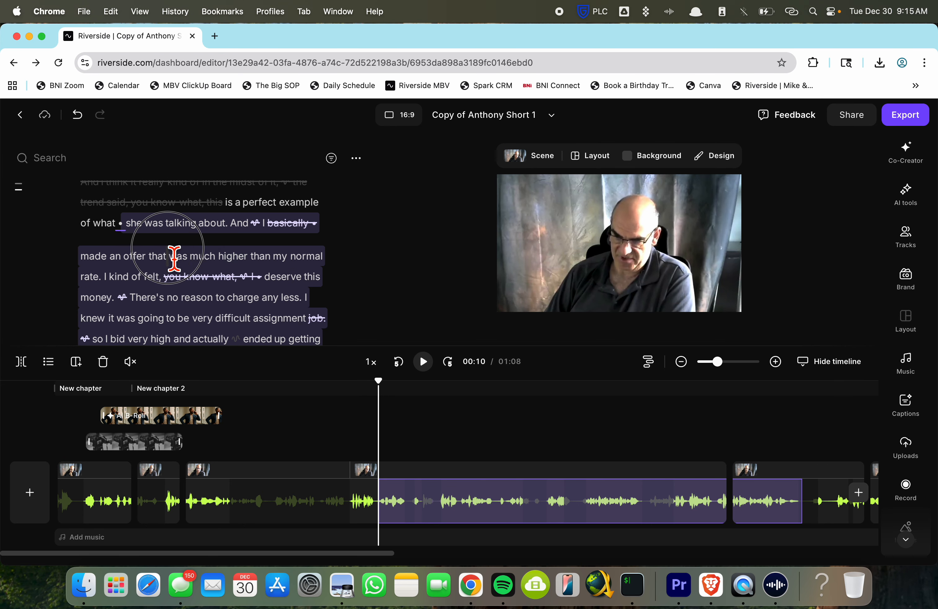
- Create a new edit from the transcript passage "perfect example" through "very difficult assignment", and return to the current short
click(167, 256)
drag(242, 200, 273, 332)
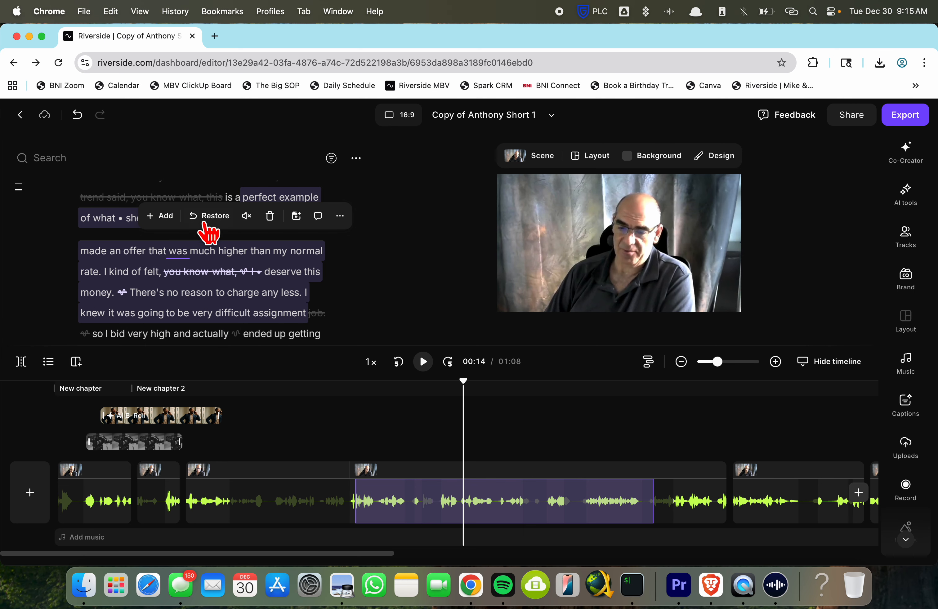
click(162, 217)
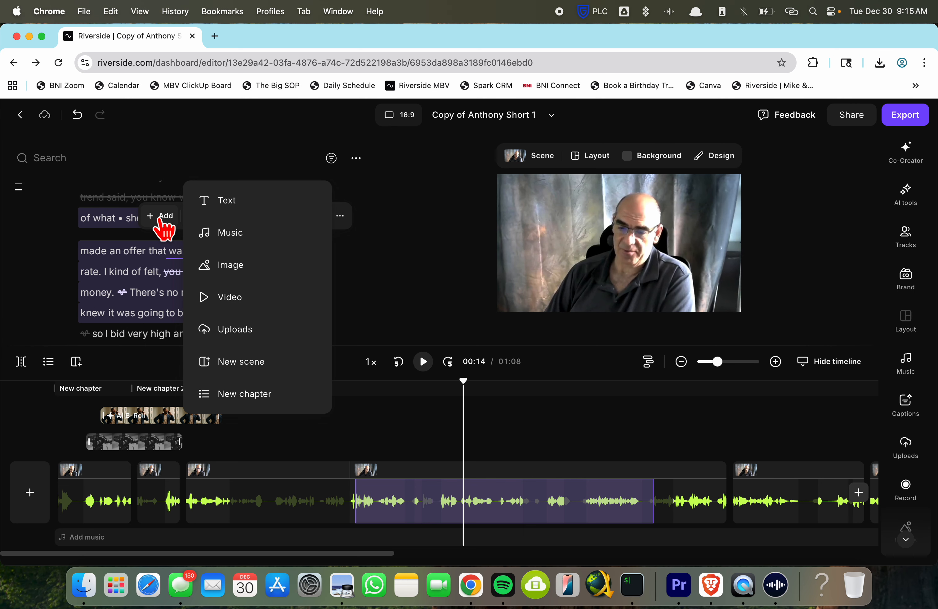
click(162, 217)
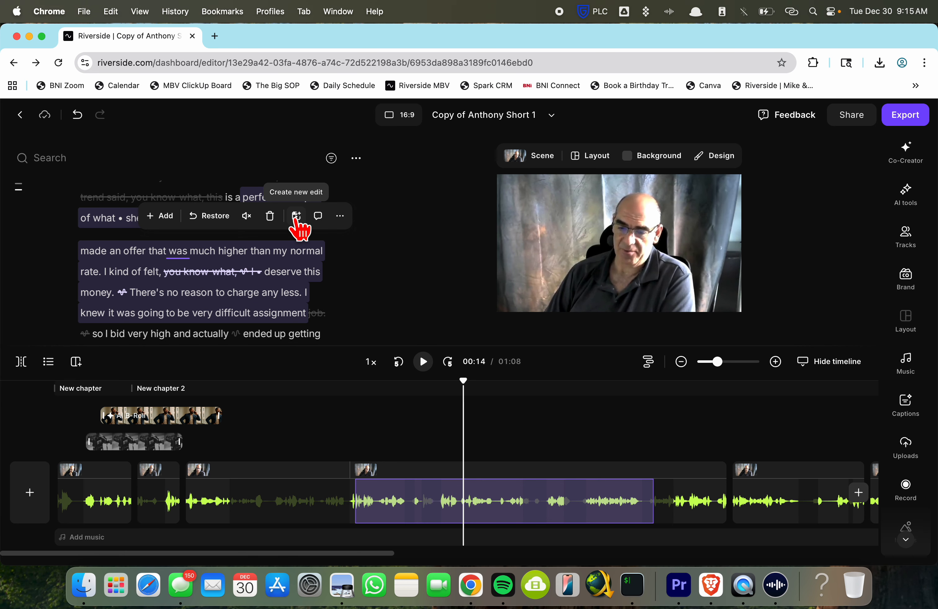
click(339, 217)
click(340, 217)
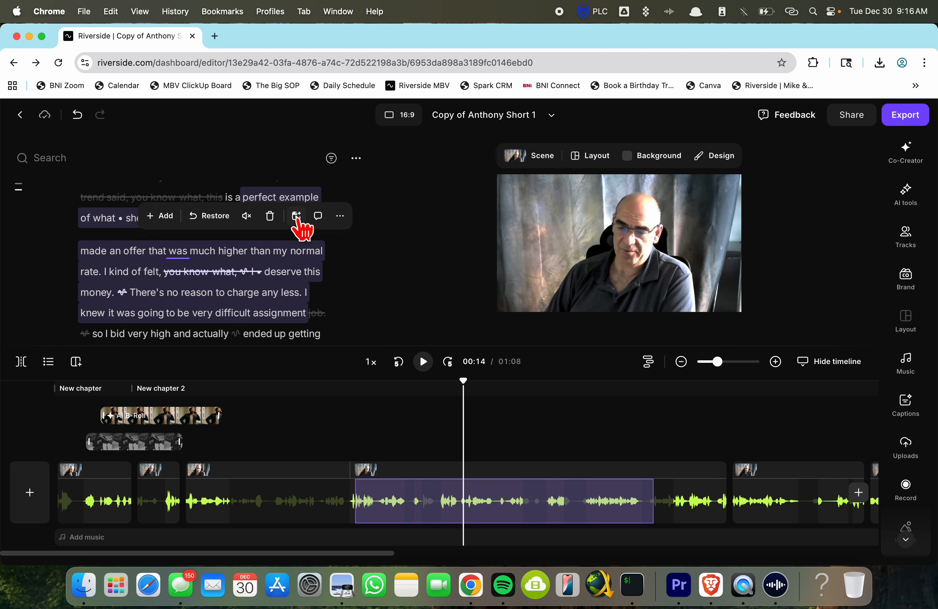
click(340, 217)
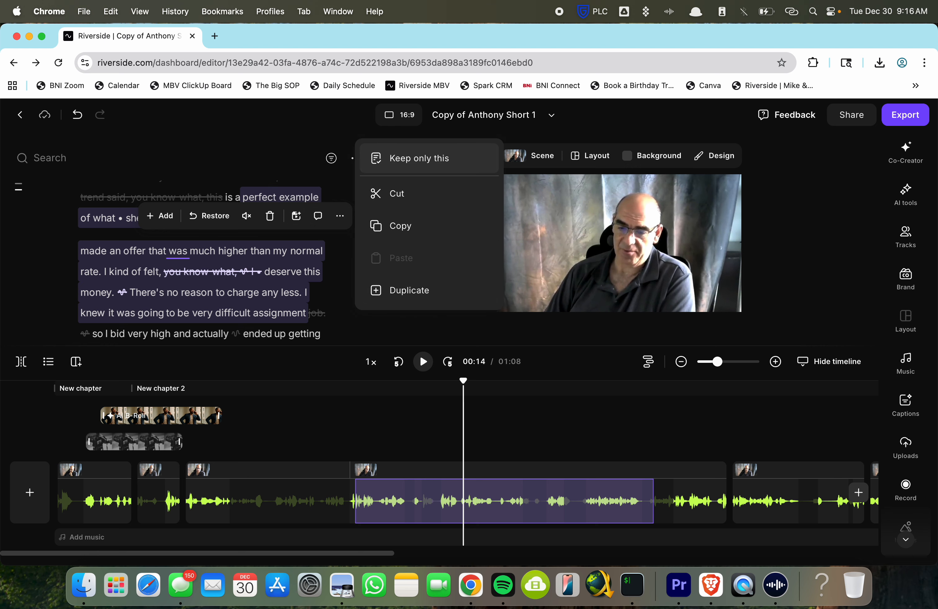
click(296, 216)
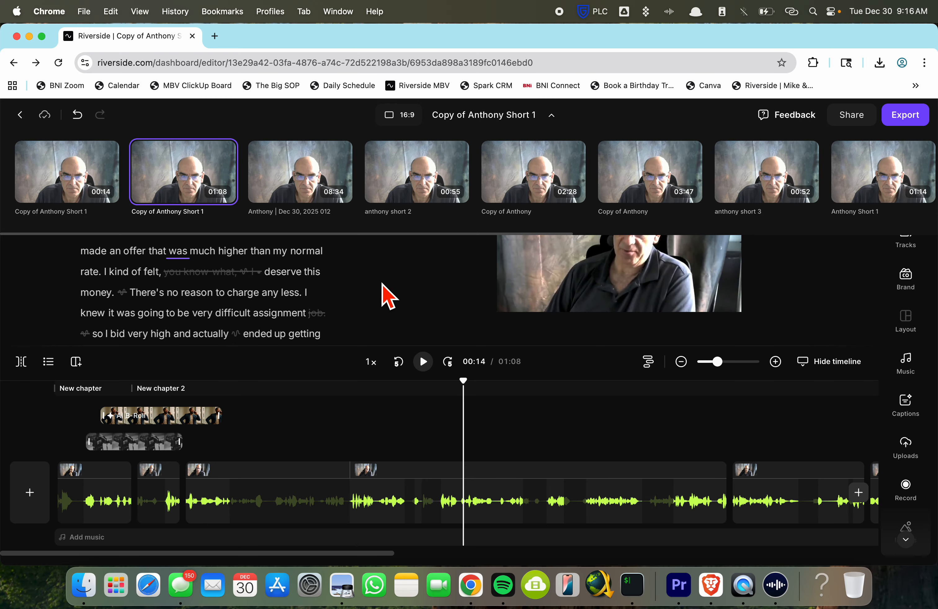
click(384, 293)
- Examine the short's editable title and the Rename, Duplicate and Remove options for the 08:34 edit, and return to the short
double_click(514, 116)
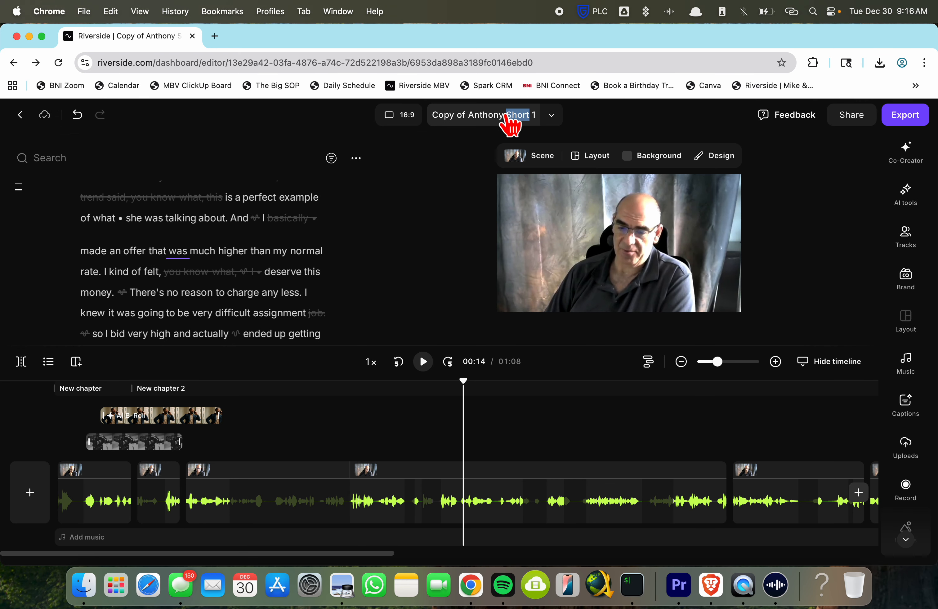
click(506, 115)
triple_click(502, 122)
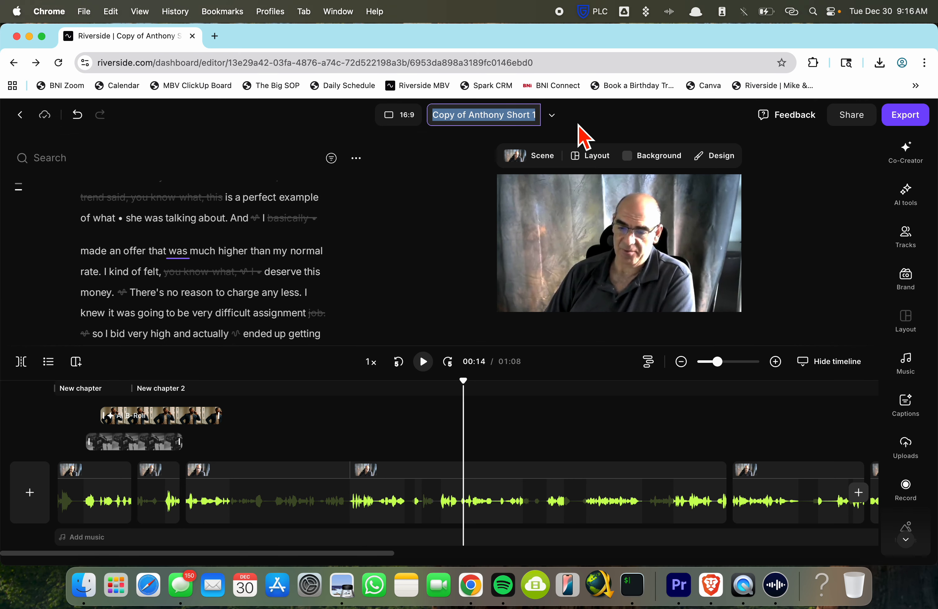
click(551, 116)
click(345, 215)
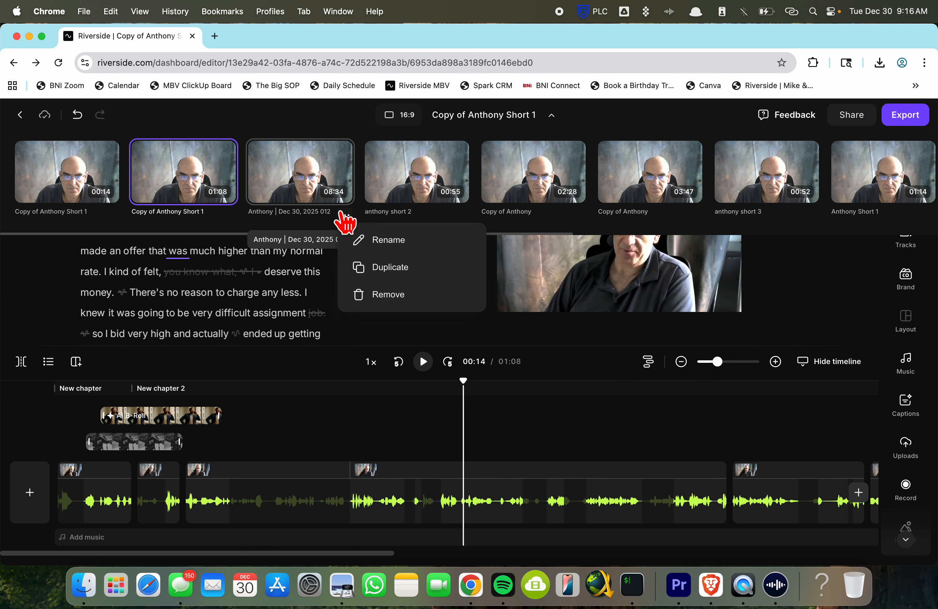
click(316, 312)
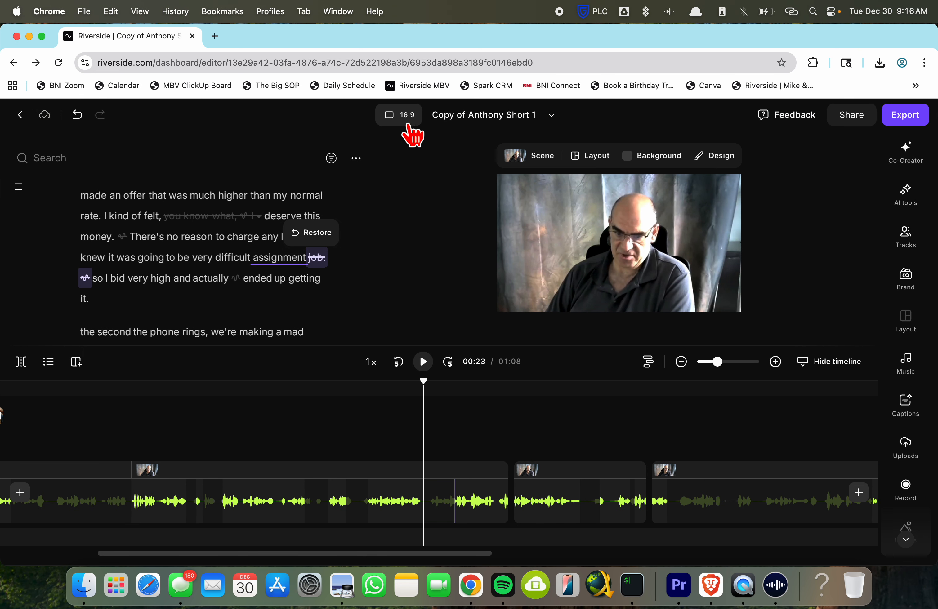
- Change the short's aspect ratio to 9:16 and view the current scene's crop framing
click(400, 117)
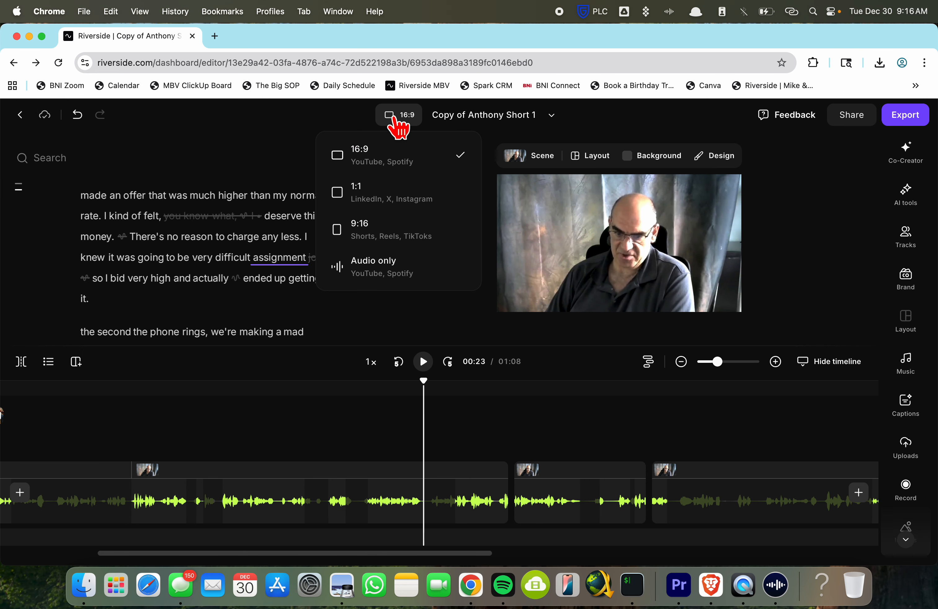
click(391, 240)
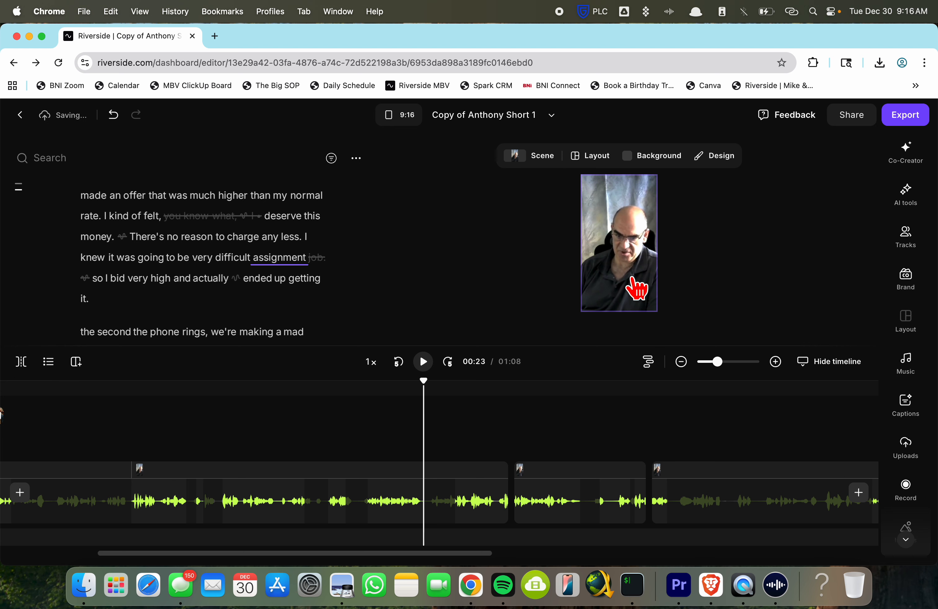
click(614, 210)
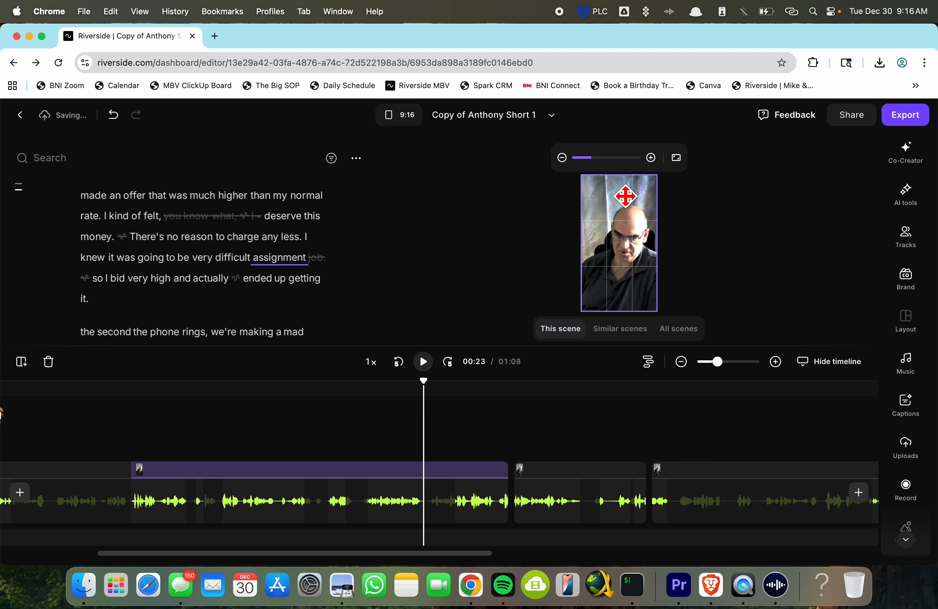
click(732, 237)
- Apply the Slight blur background effect to the speaker's video in the current scene
click(614, 209)
click(624, 159)
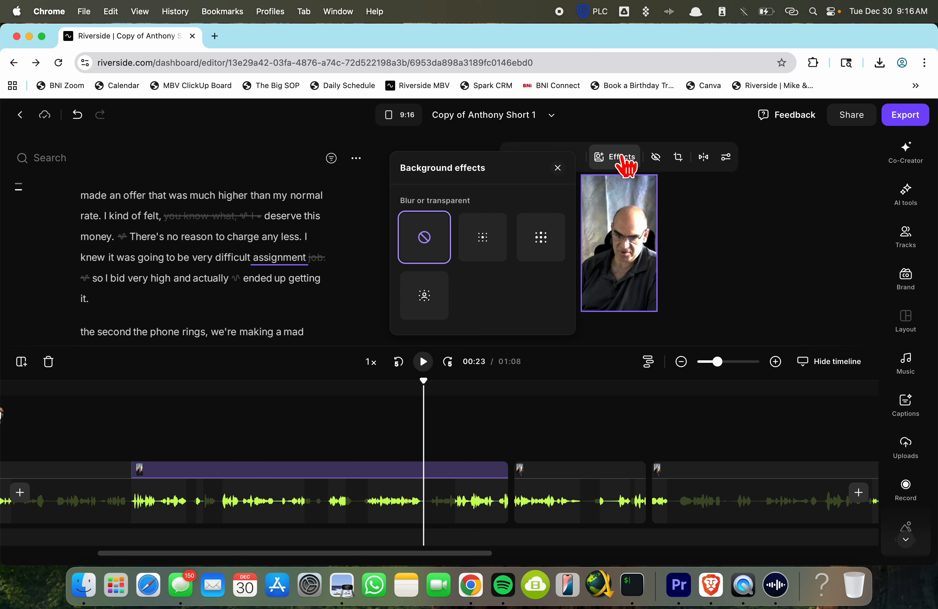
click(491, 246)
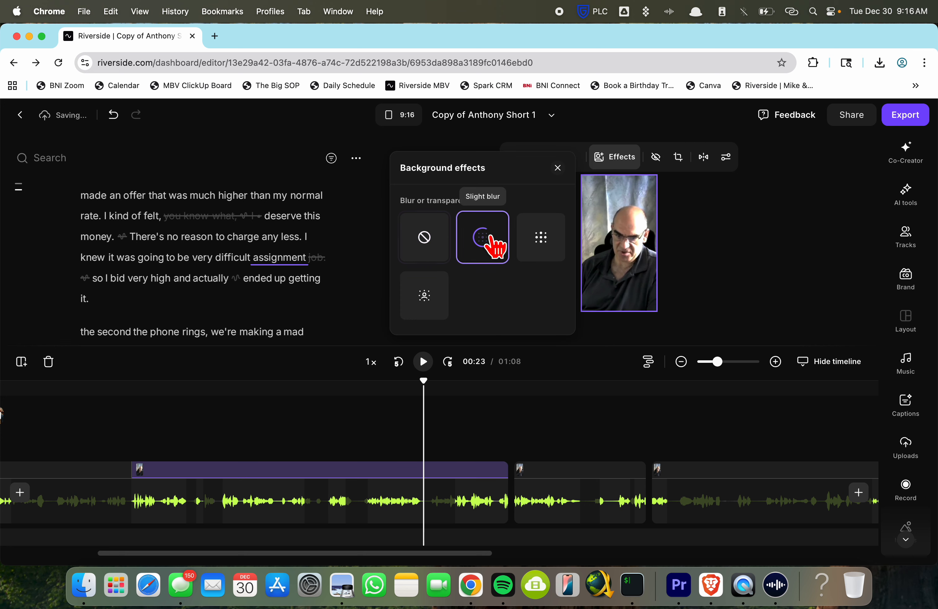
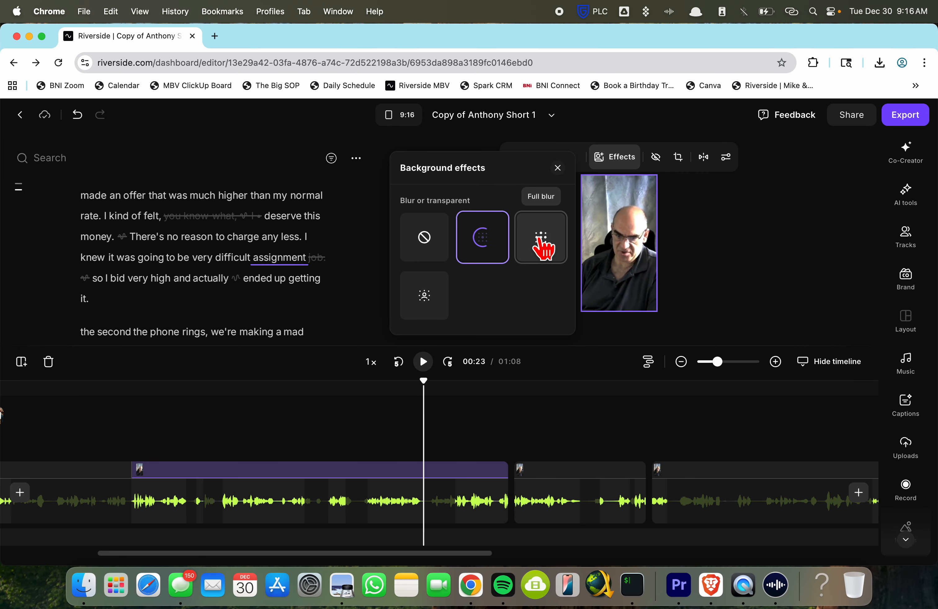
click(748, 302)
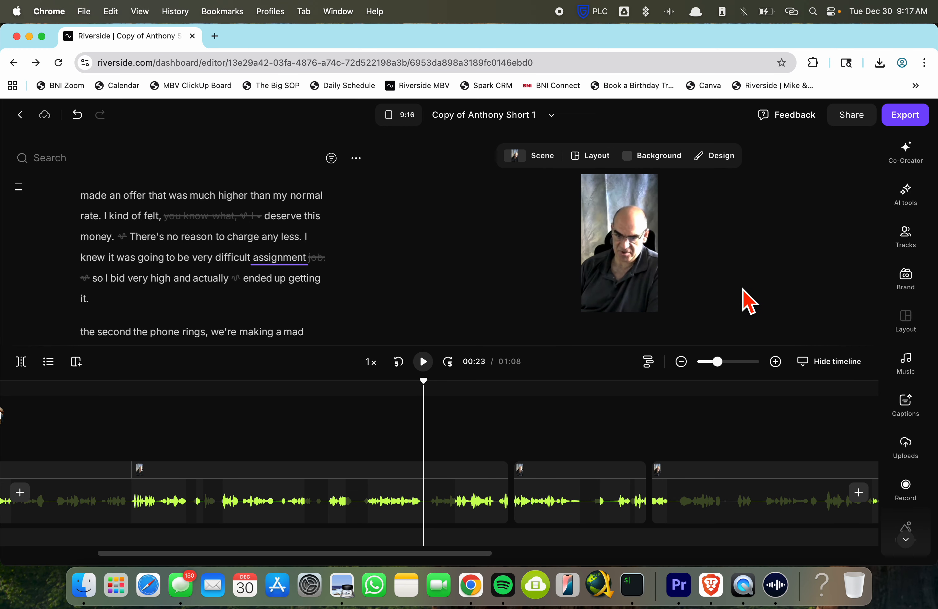
- Review the scene's background options and the blur and transparency effects for the speaker's video
click(660, 155)
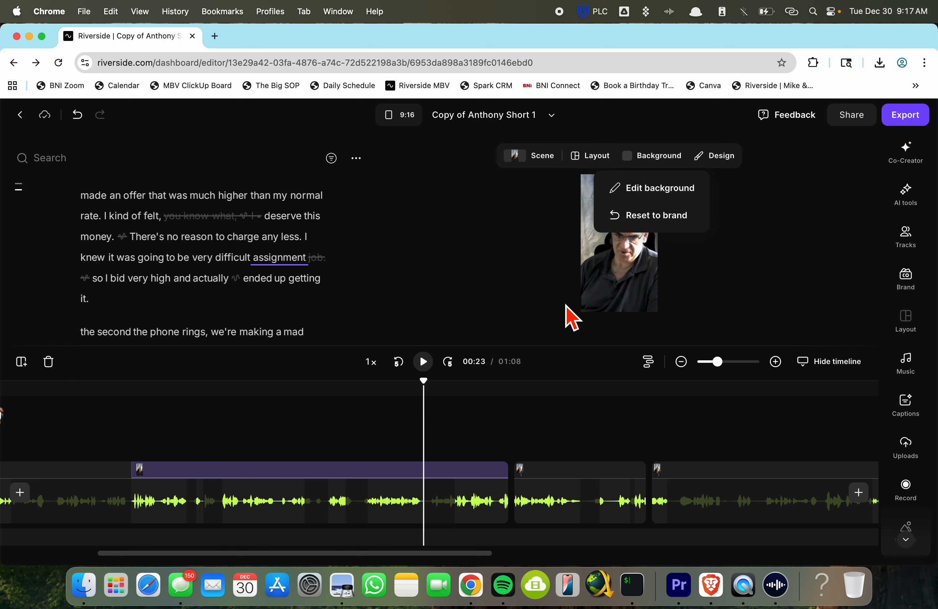
click(651, 185)
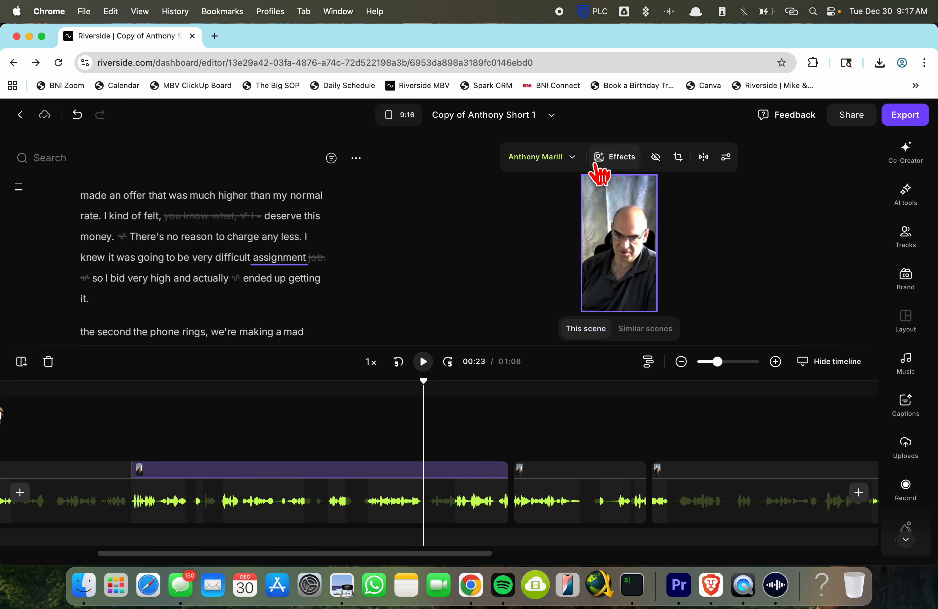
click(623, 166)
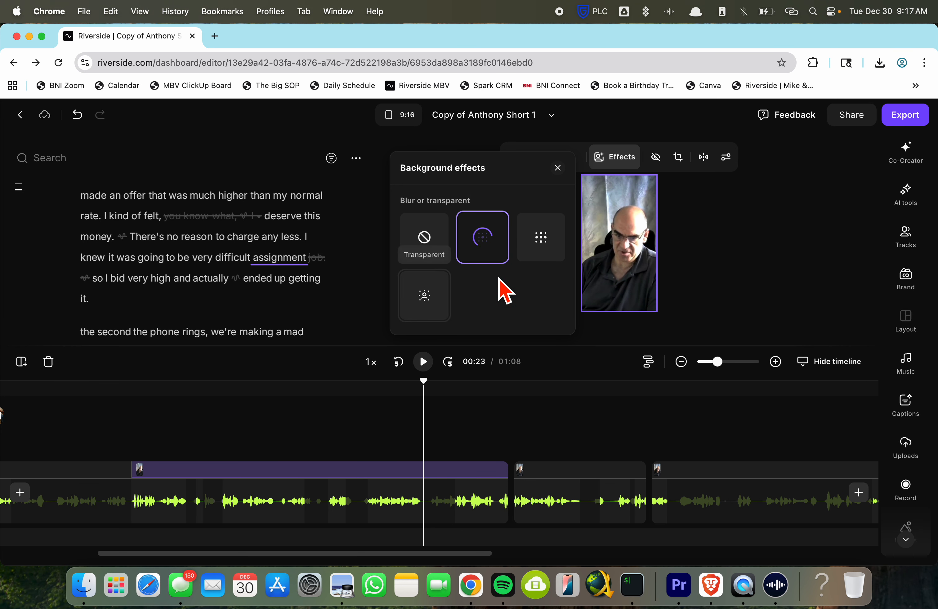
click(733, 255)
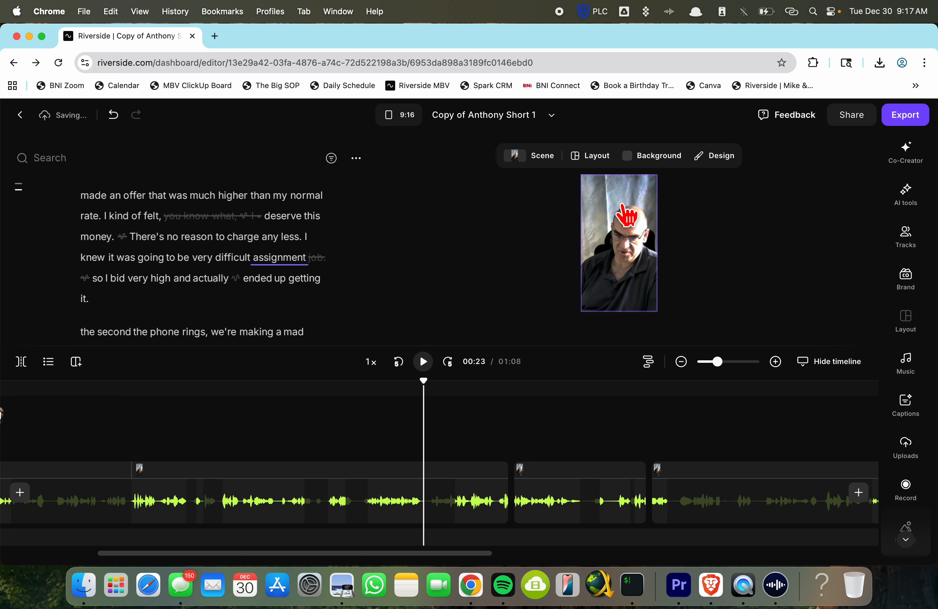
- Examine the crop and zoom controls for the speaker's video, and exit the crop view
click(629, 208)
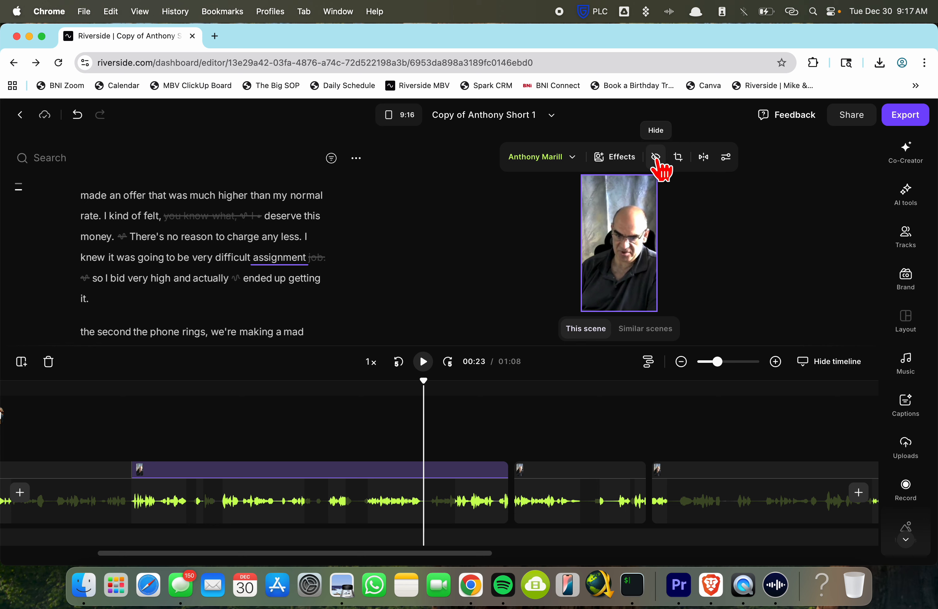
click(679, 161)
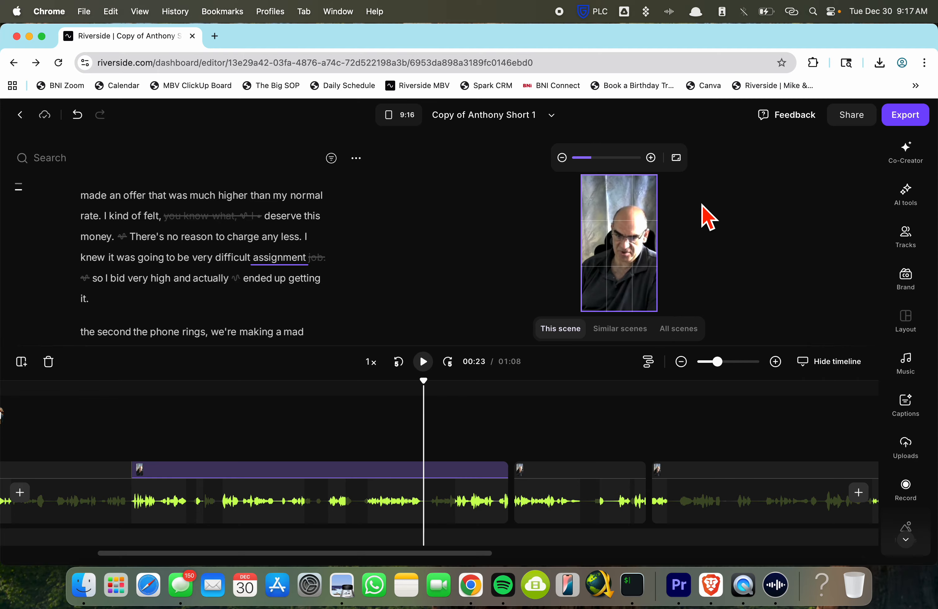
click(724, 215)
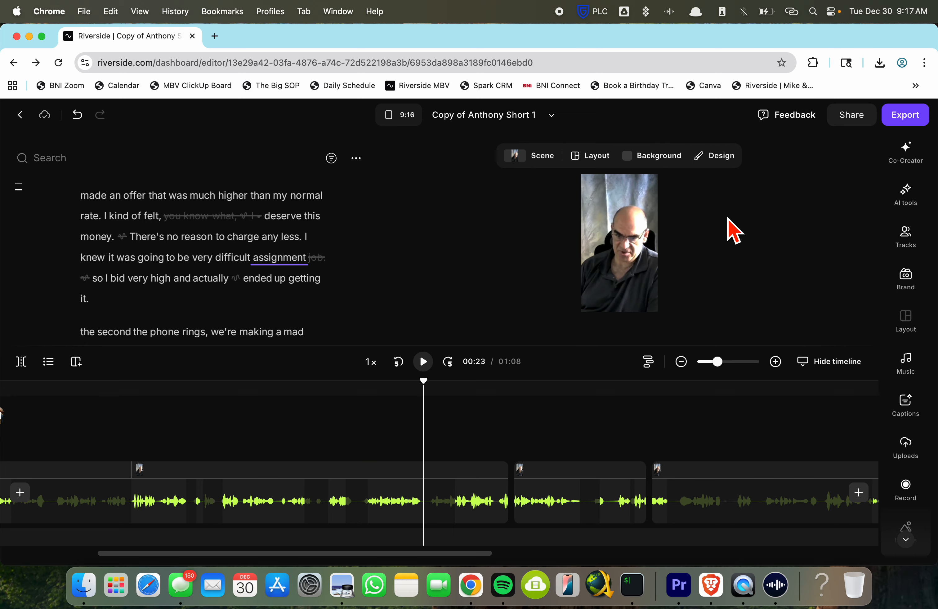
double_click(619, 205)
click(747, 220)
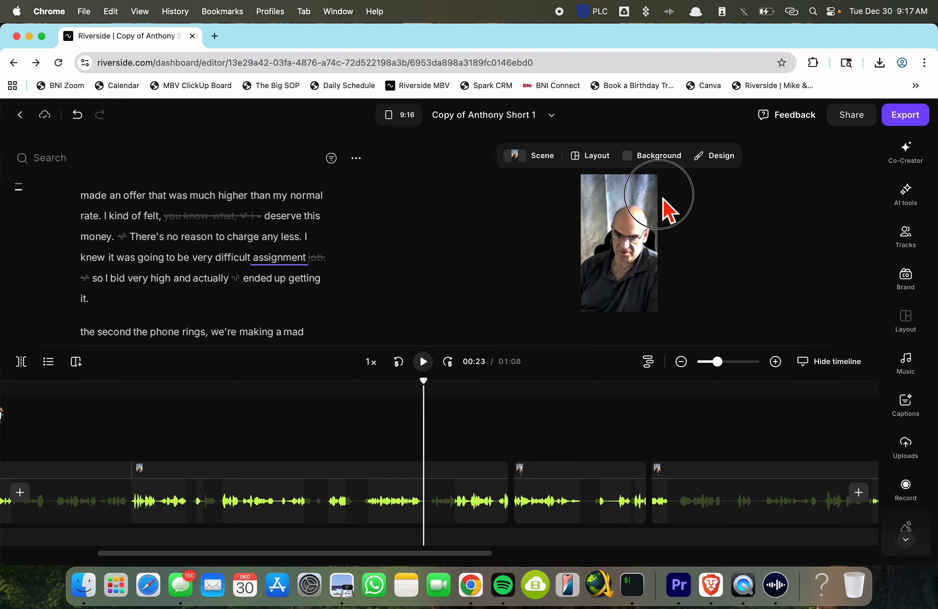
- Mirror the speaker's video in the current scene, and restore its original orientation
click(647, 208)
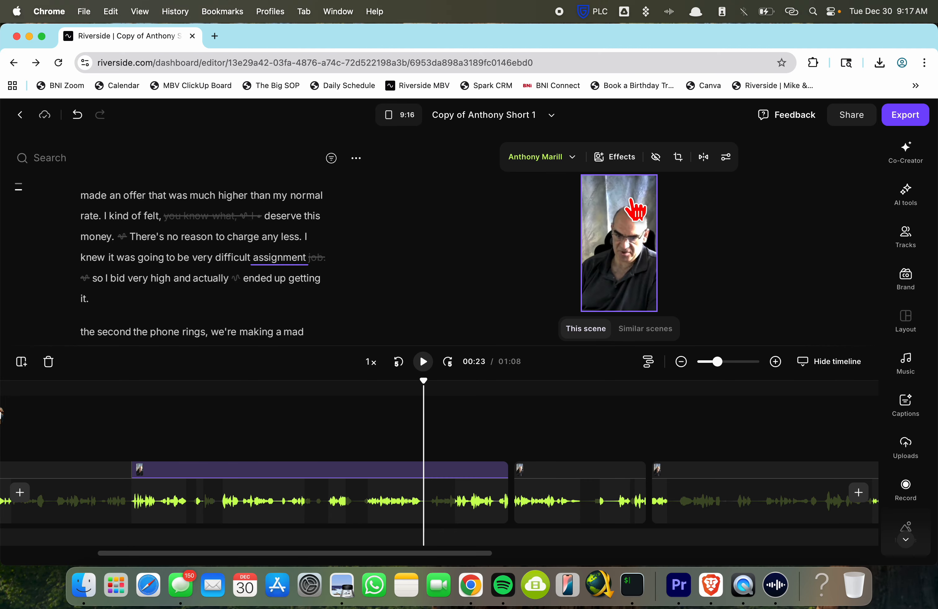
click(703, 157)
click(703, 157)
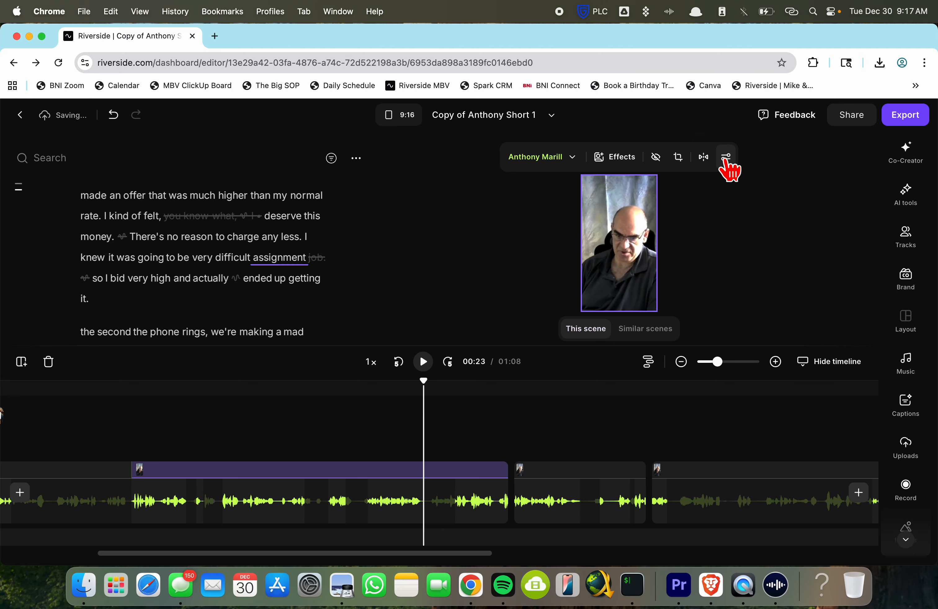
click(703, 158)
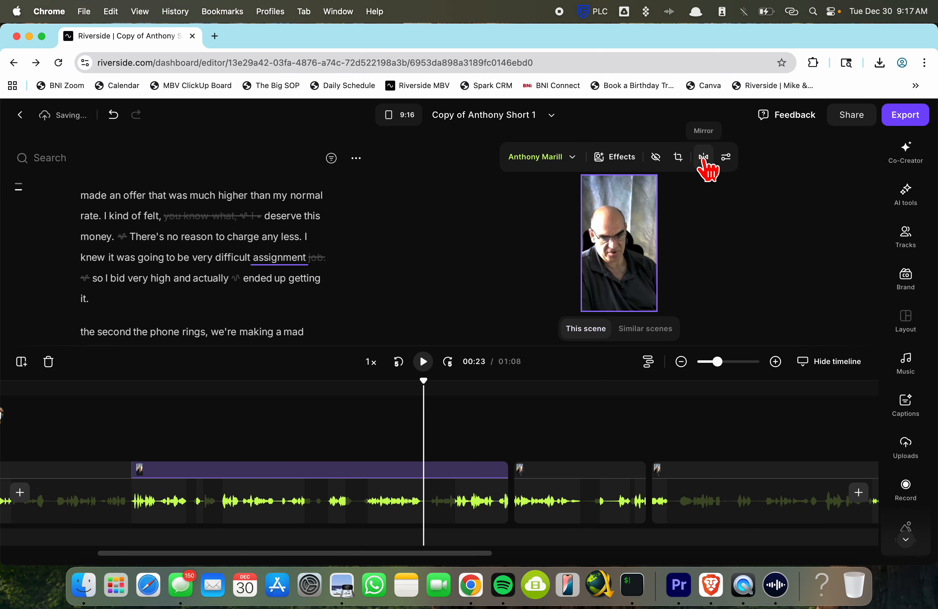
click(704, 158)
- Examine the speaker track's sound and video adjustment settings, and reselect the speaker's video in the current scene
click(725, 157)
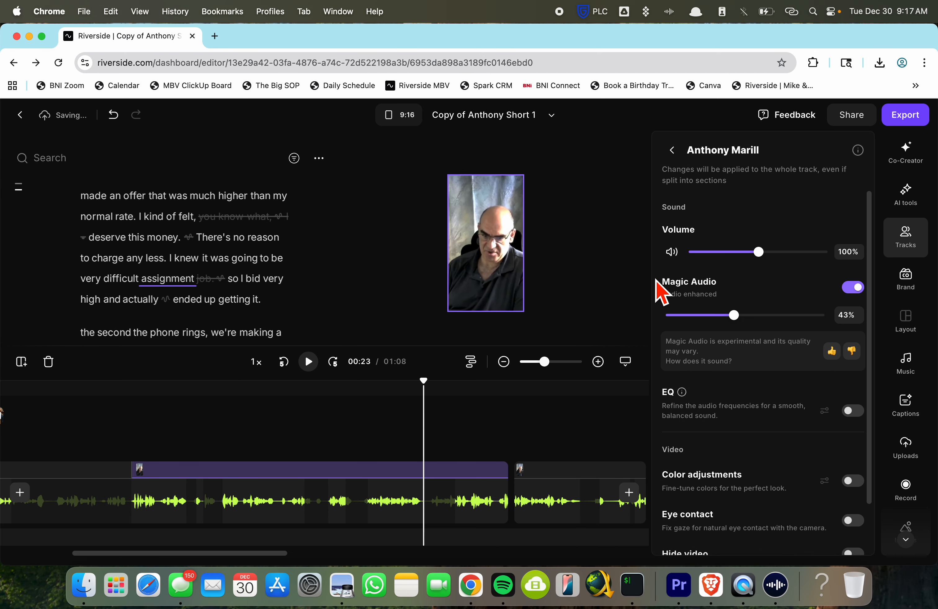
scroll(736, 385, down, 3)
scroll(739, 391, up, 3)
click(672, 150)
click(599, 237)
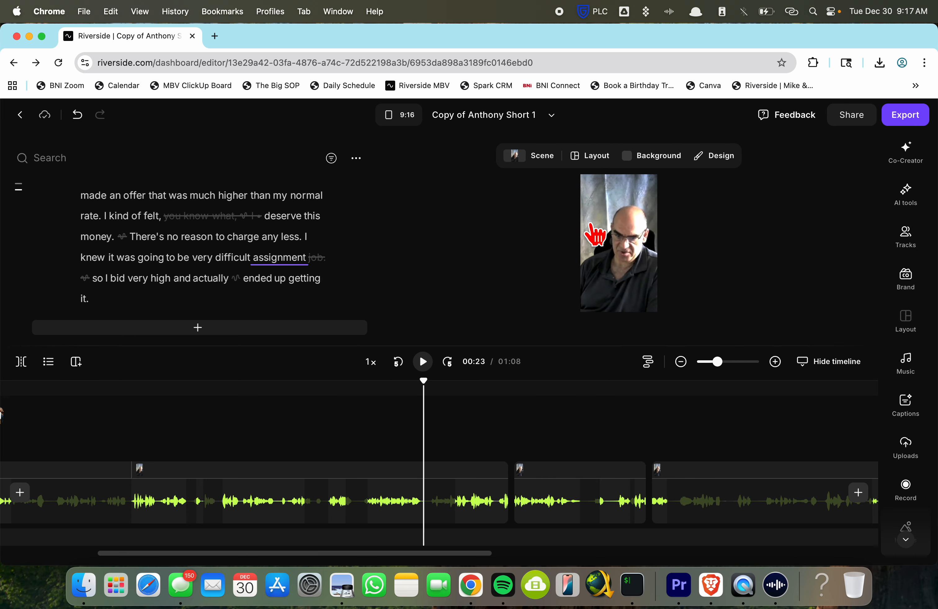
click(615, 242)
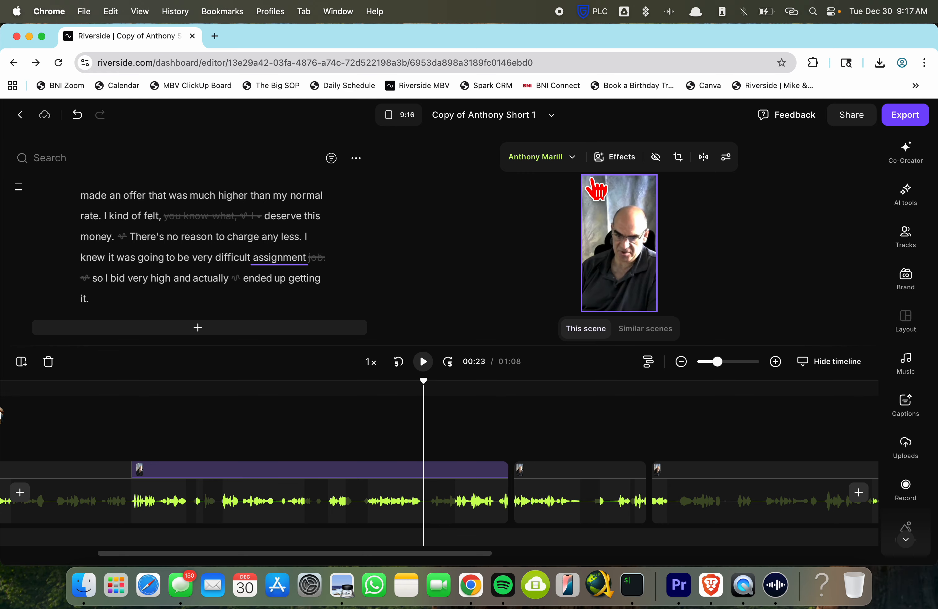
- Try the full blur background effect on the speaker's video in this scene, and restore the no-effect setting
click(619, 160)
click(534, 253)
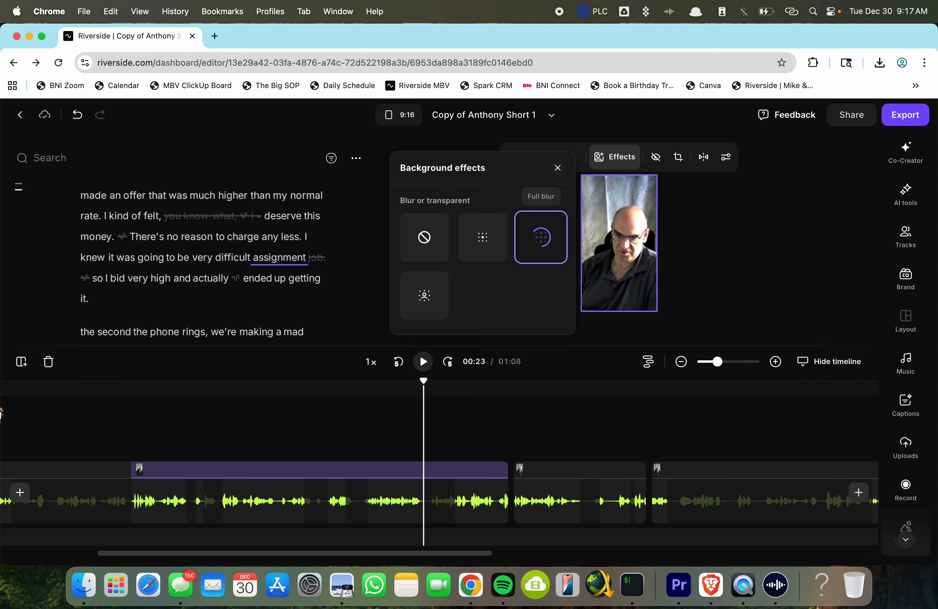
click(423, 253)
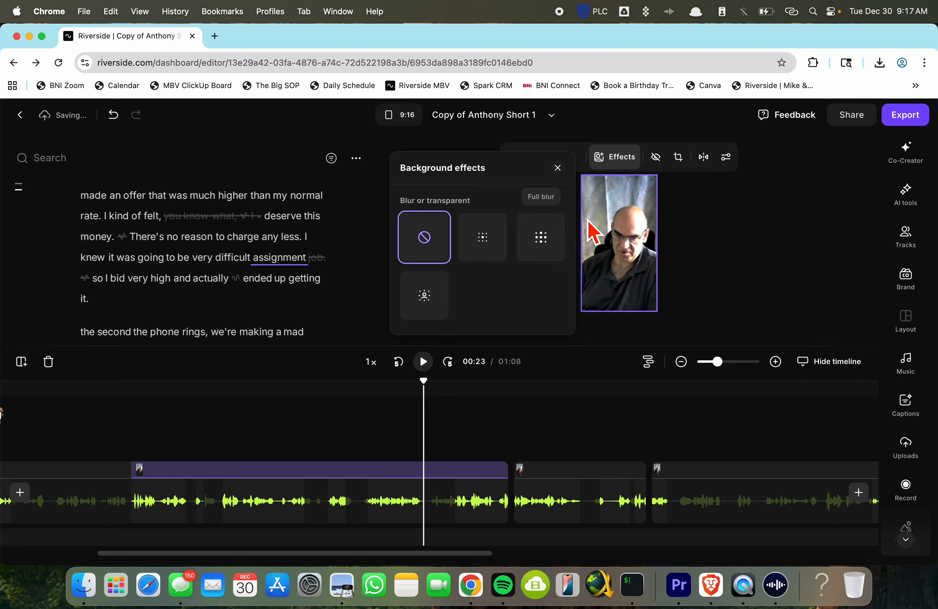
click(613, 157)
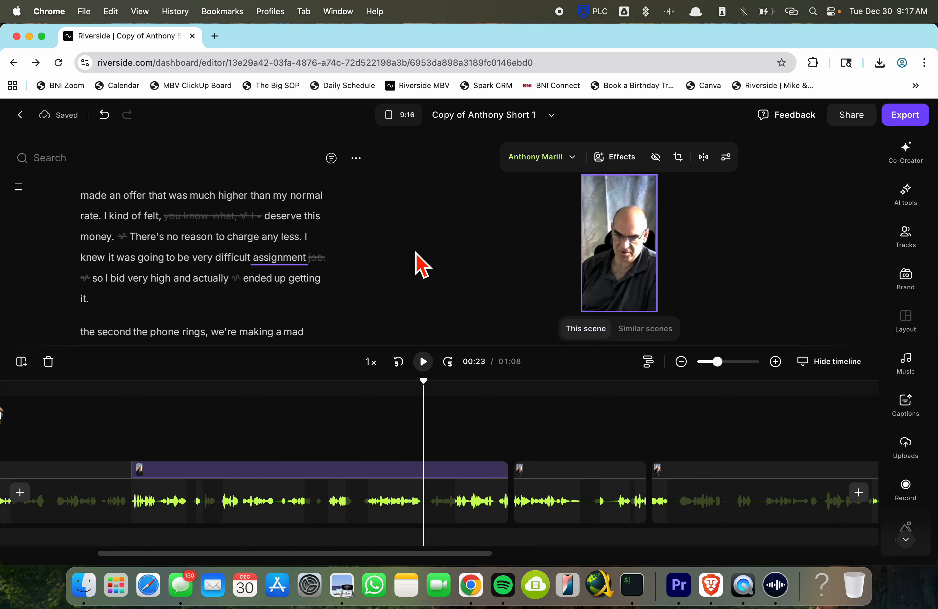
- Reposition the crop of the speaker's video in this scene so the speaker sits near the centre of the 9:16 frame
double_click(627, 249)
drag(650, 275, 581, 256)
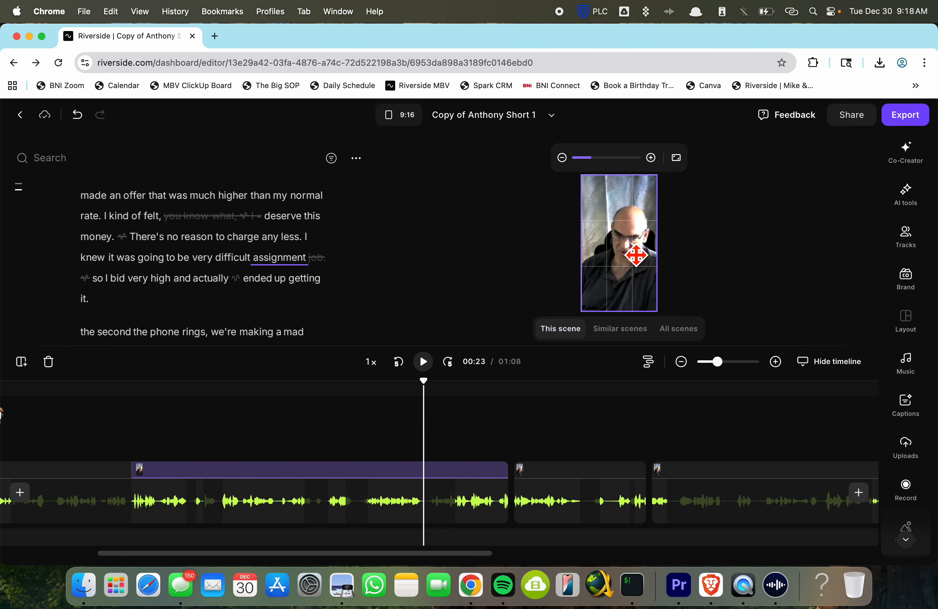
click(769, 271)
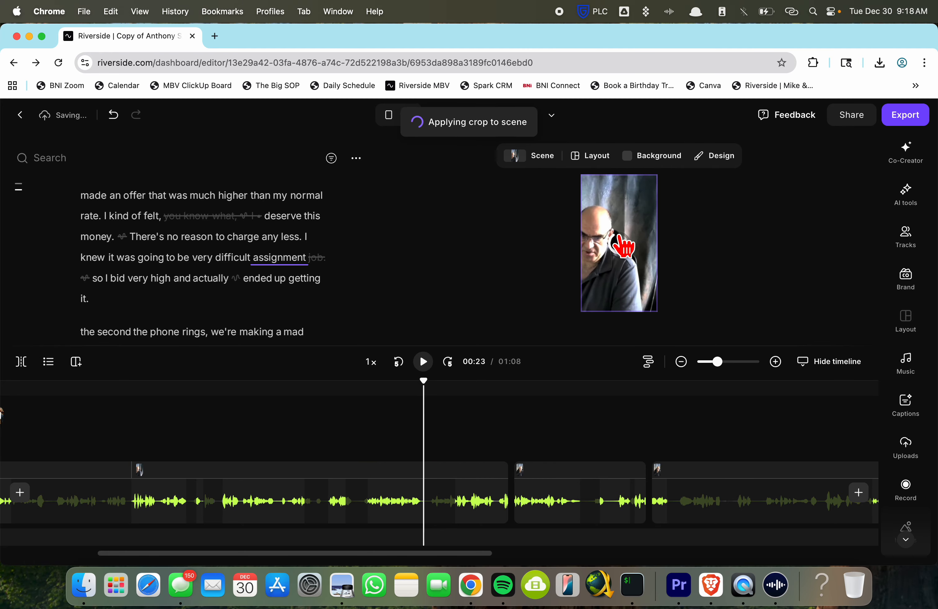
double_click(614, 266)
drag(614, 266, 696, 266)
click(810, 255)
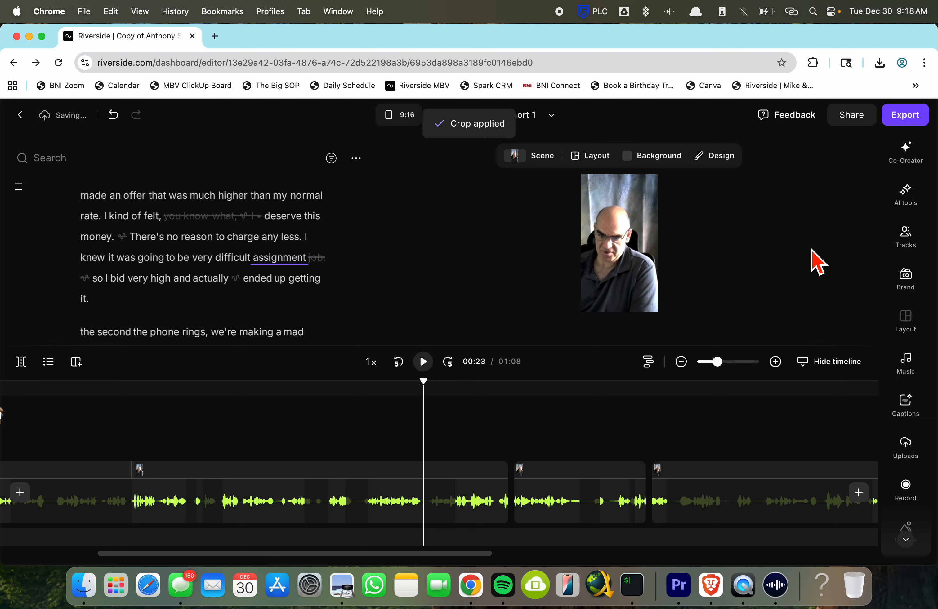
- Switch to Premiere Pro, view the Riverside Timeline at 00:02:32:02, and return to the Riverside editor in Chrome
click(679, 585)
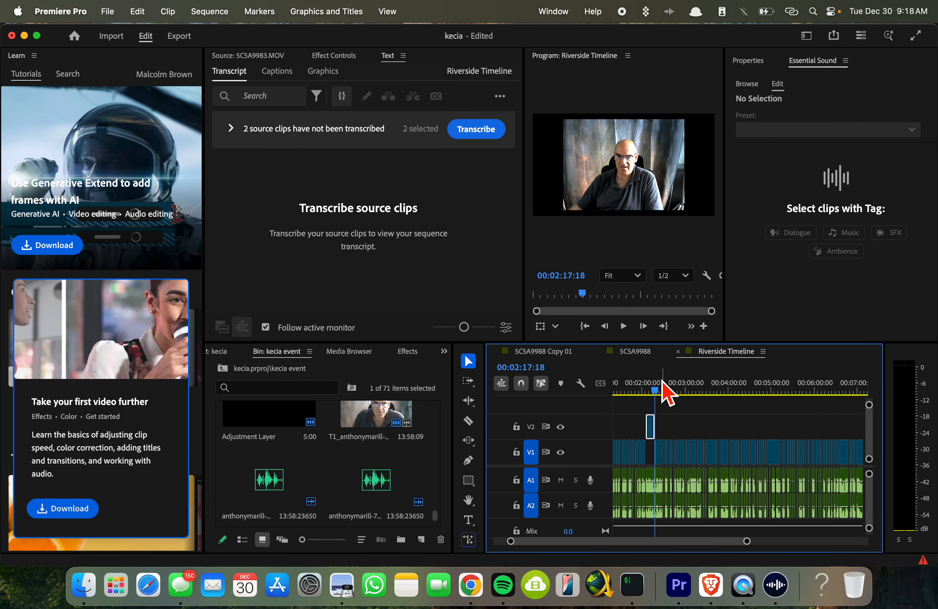
click(664, 391)
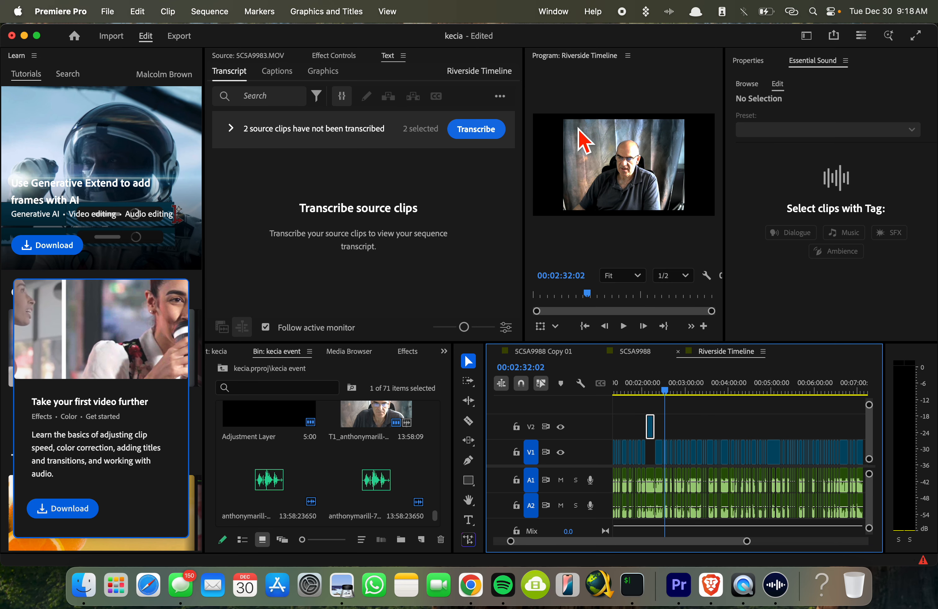
click(469, 587)
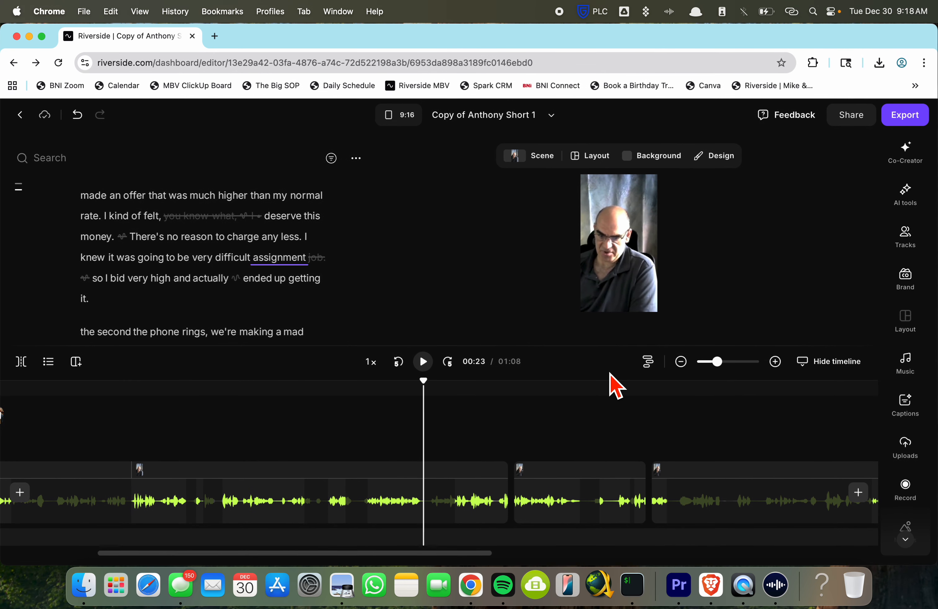
- Examine the timeline export options for the short without exporting it
scroll(593, 499, down, 5)
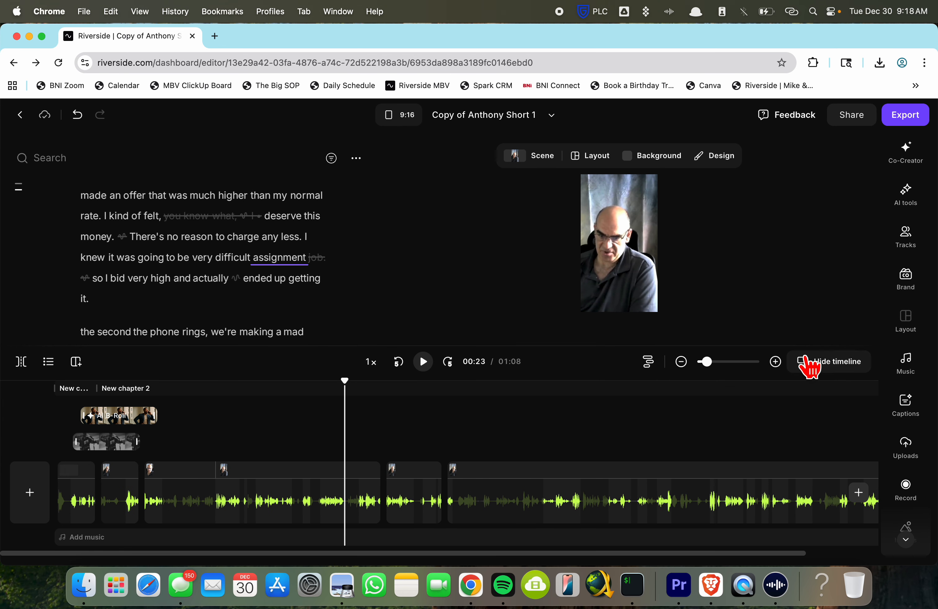
click(909, 119)
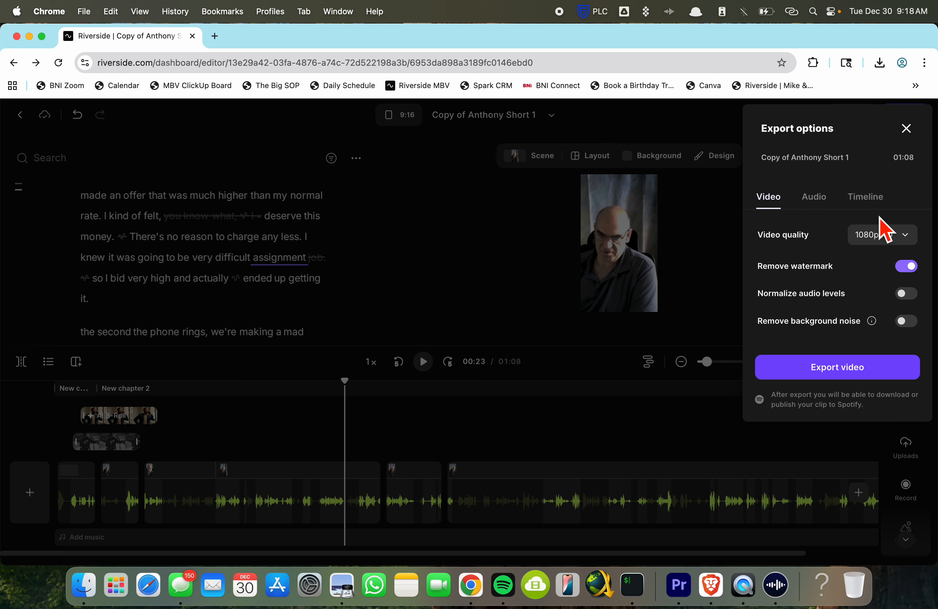
click(866, 196)
click(523, 266)
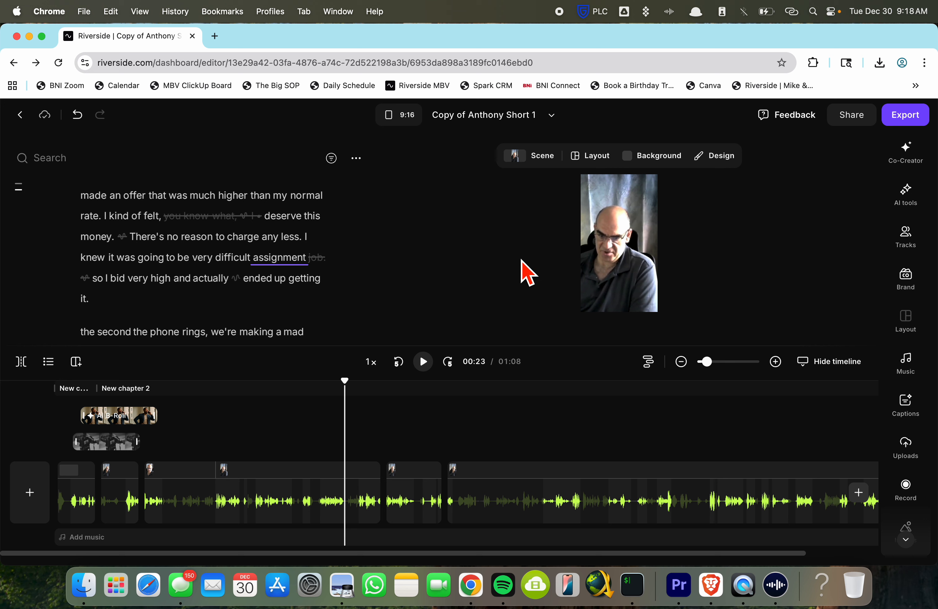
- Examine the transcript's download and copy options and its filter options
click(356, 158)
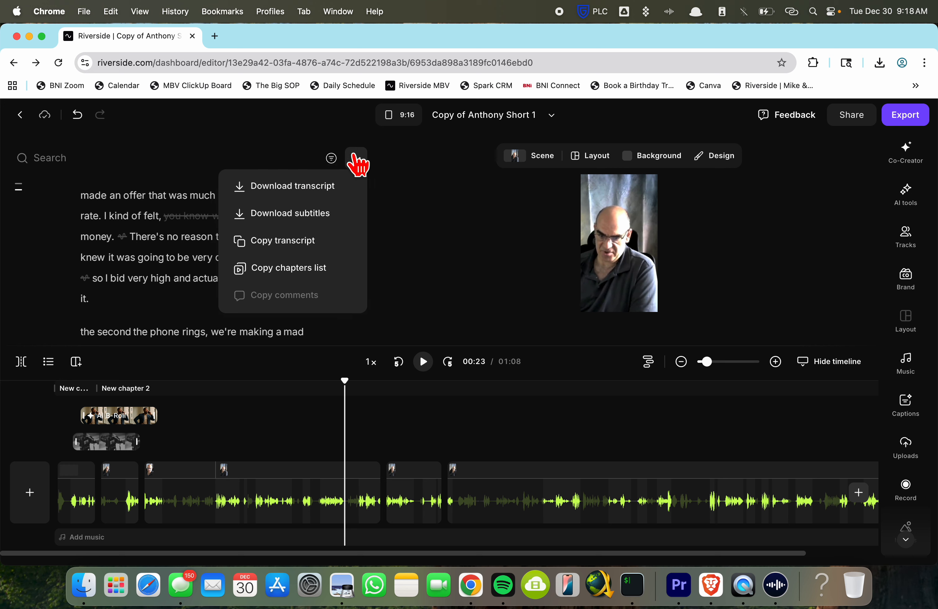
click(355, 160)
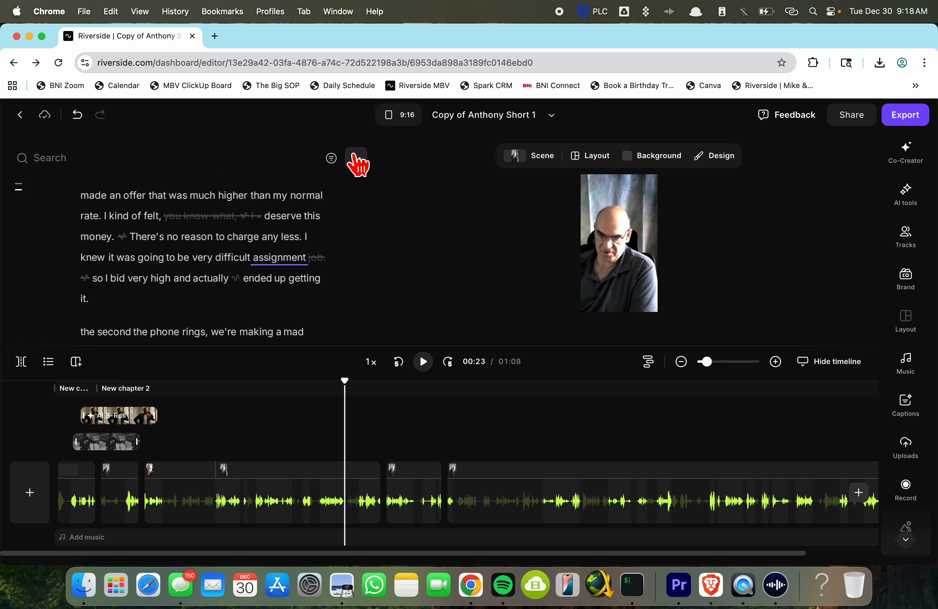
click(331, 158)
click(330, 158)
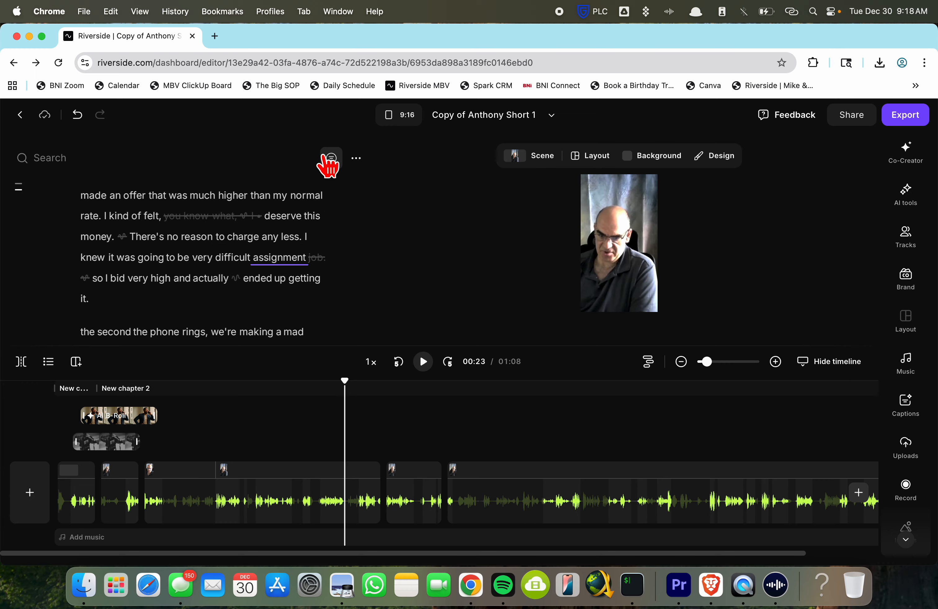
click(331, 158)
- Copy the chapters list of the short from the transcript's options
click(358, 160)
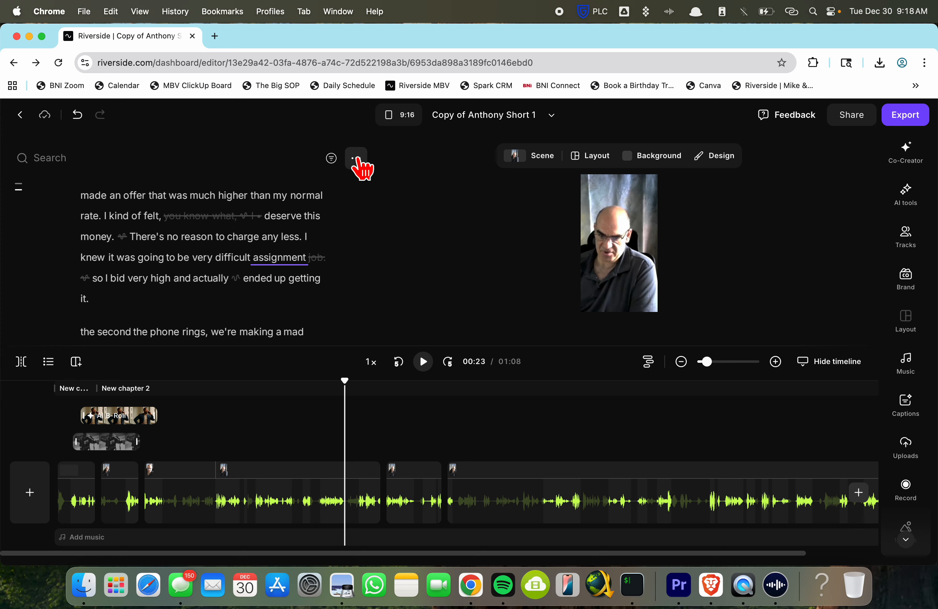
click(357, 159)
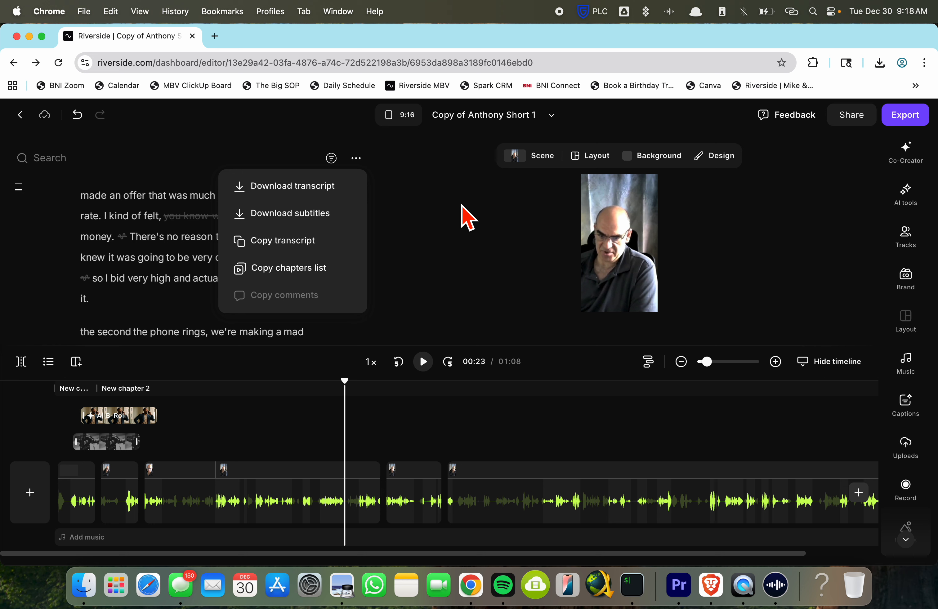
click(447, 275)
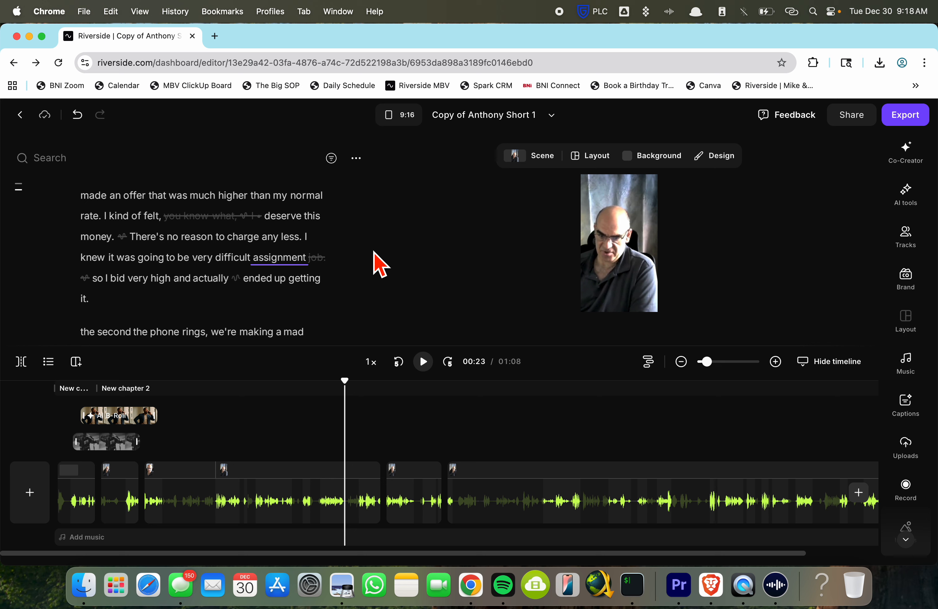
click(355, 162)
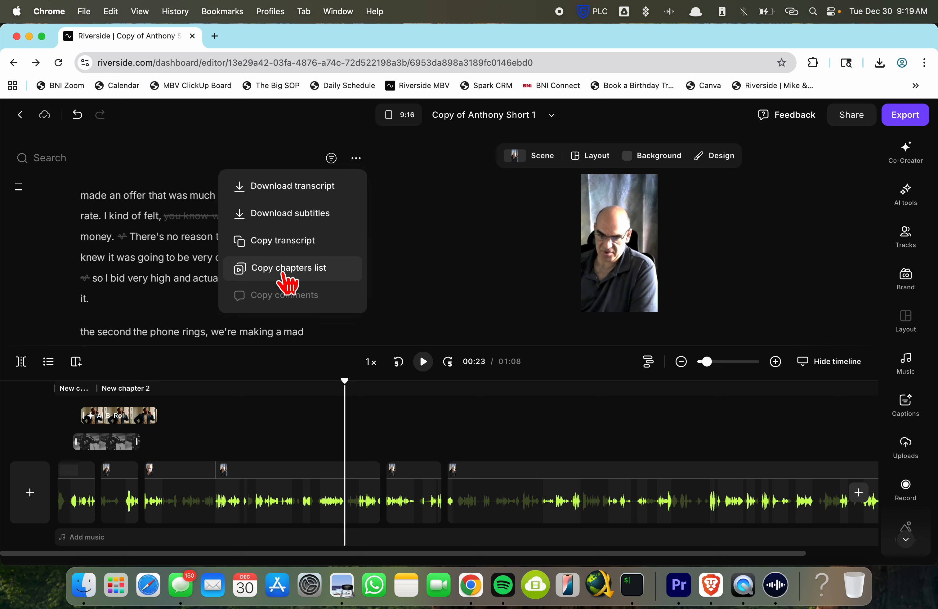
click(288, 282)
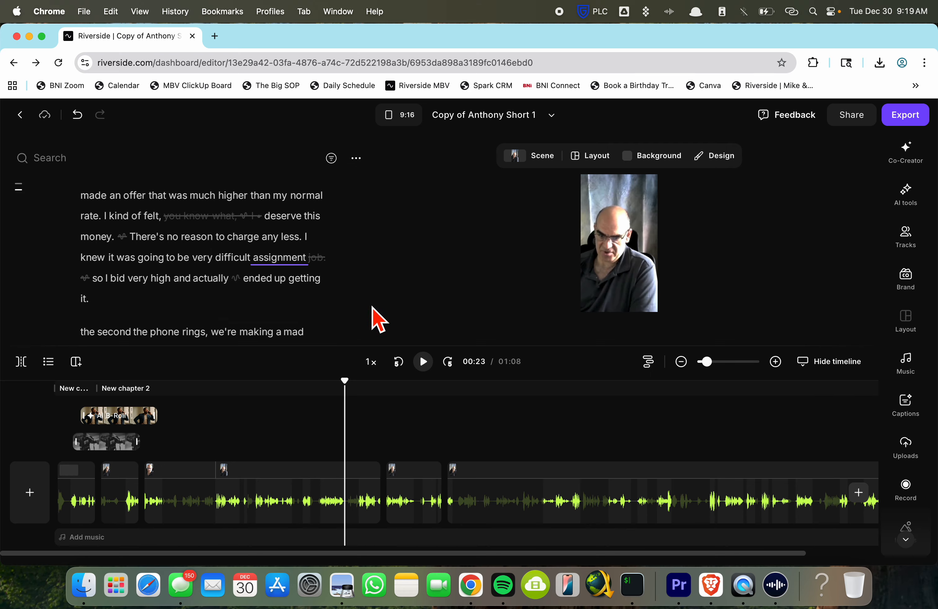
- Add an empty section after the last paragraph of the transcript and place the playhead inside it at 01:09
scroll(184, 302, down, 10)
click(309, 335)
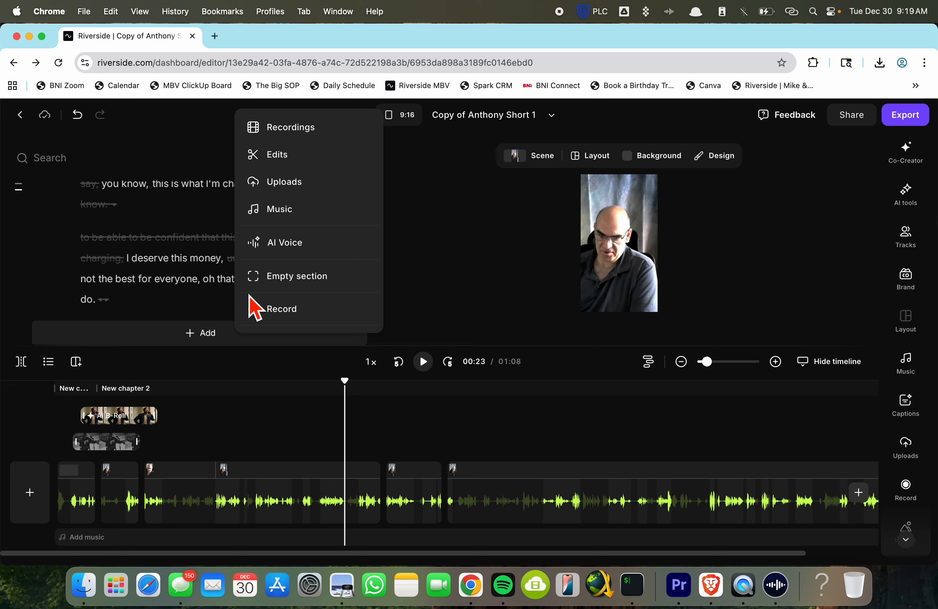
click(283, 276)
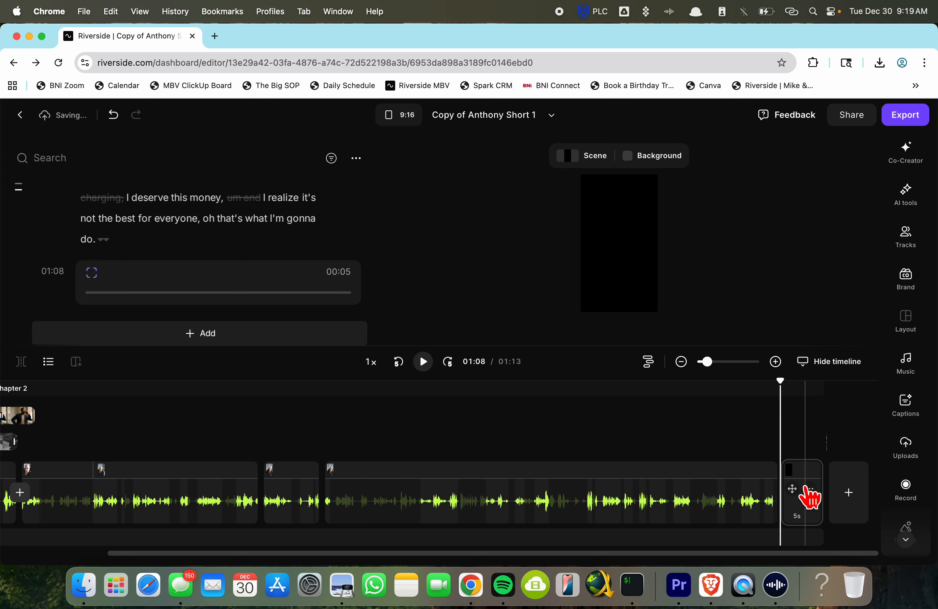
click(786, 386)
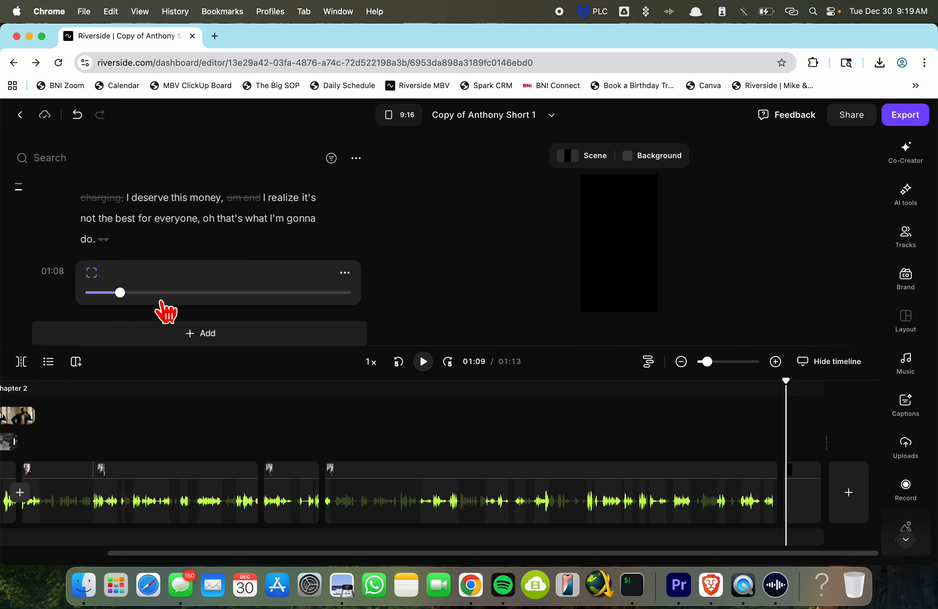
- Browse the studio recordings and the uploaded videos that can be added to the edit, without inserting any
click(186, 335)
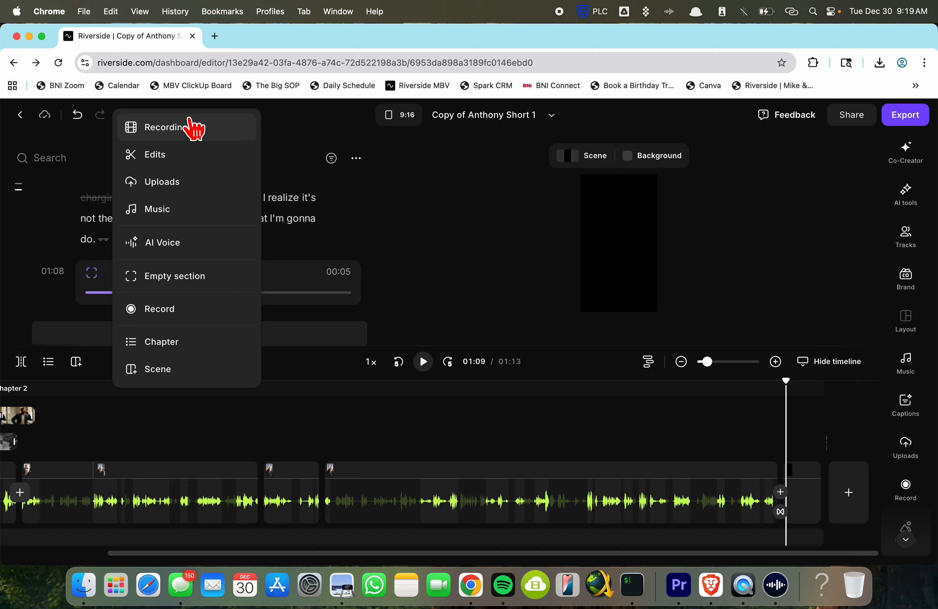
click(205, 128)
scroll(224, 348, down, 5)
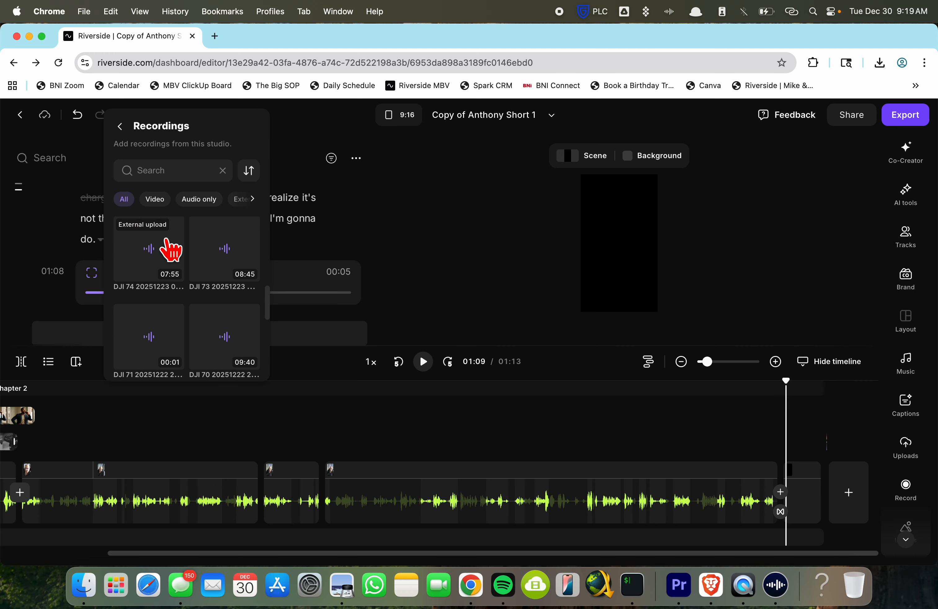
scroll(171, 249, up, 5)
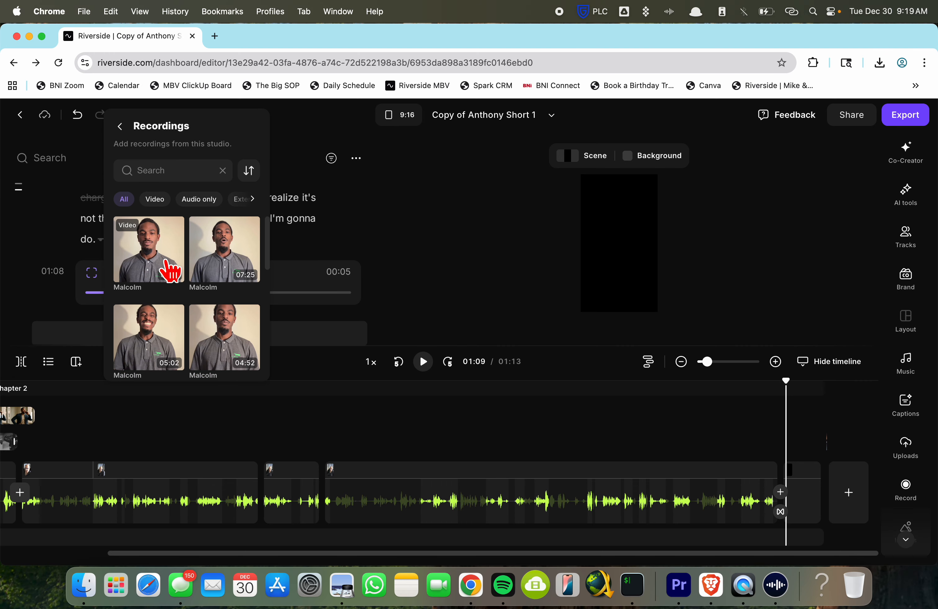
click(121, 127)
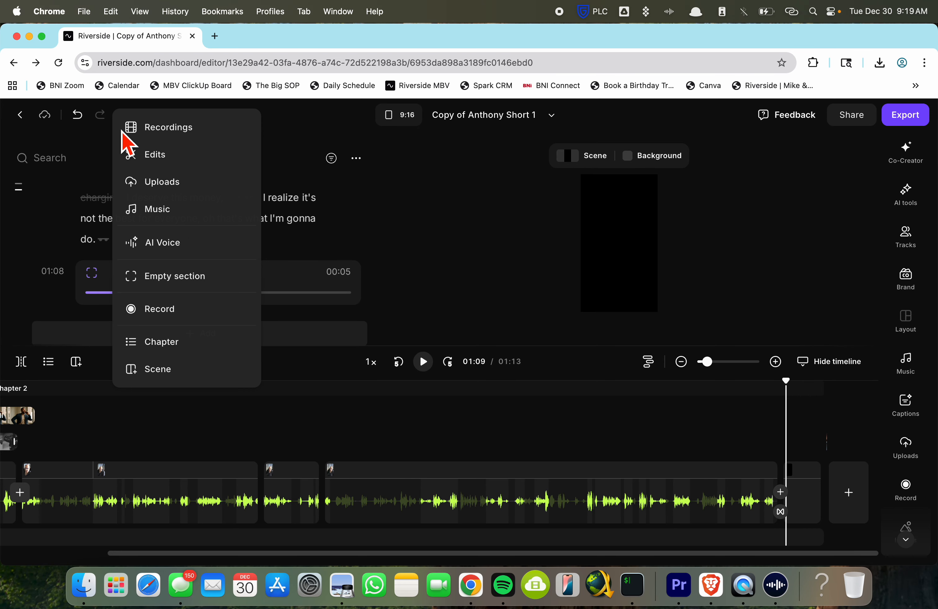
click(216, 183)
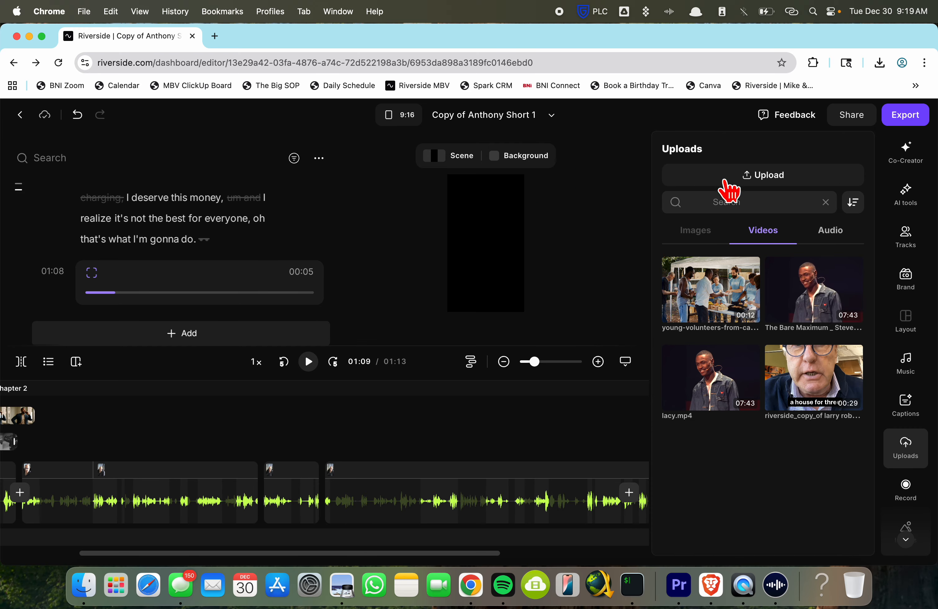
click(358, 291)
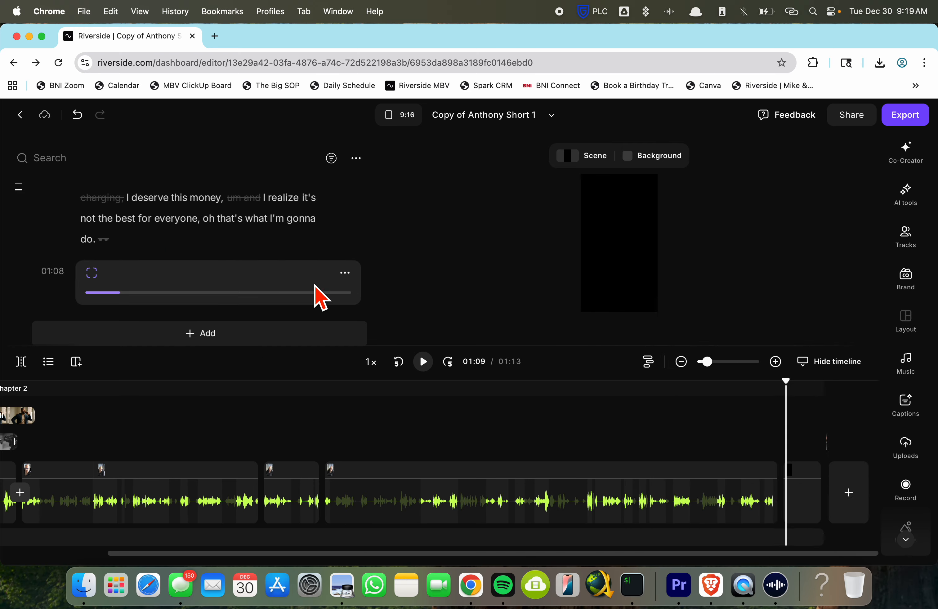
- Delete the empty section at the end of the transcript
click(347, 274)
click(373, 277)
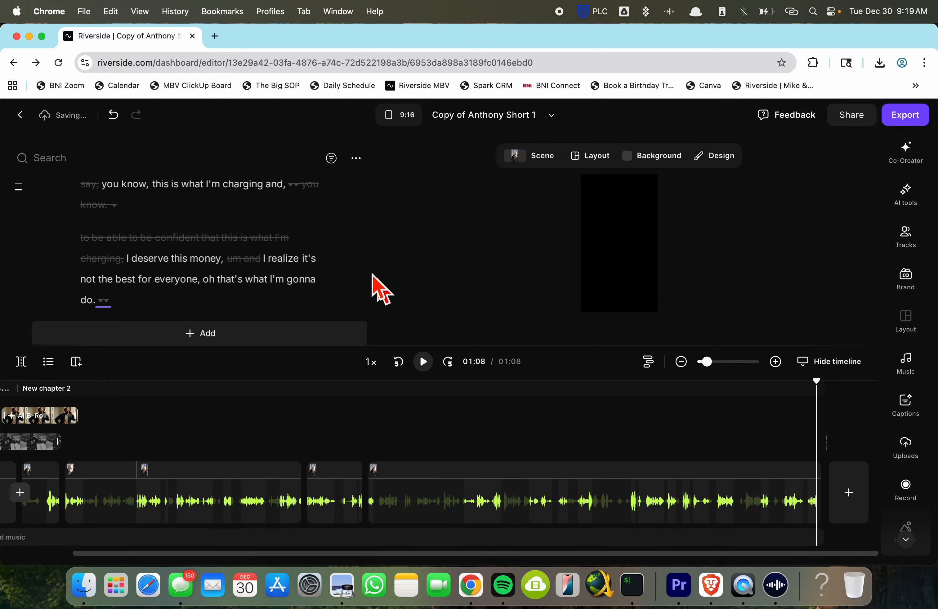
- Search the transcript for "deserve" and look through the text around the matches
click(356, 159)
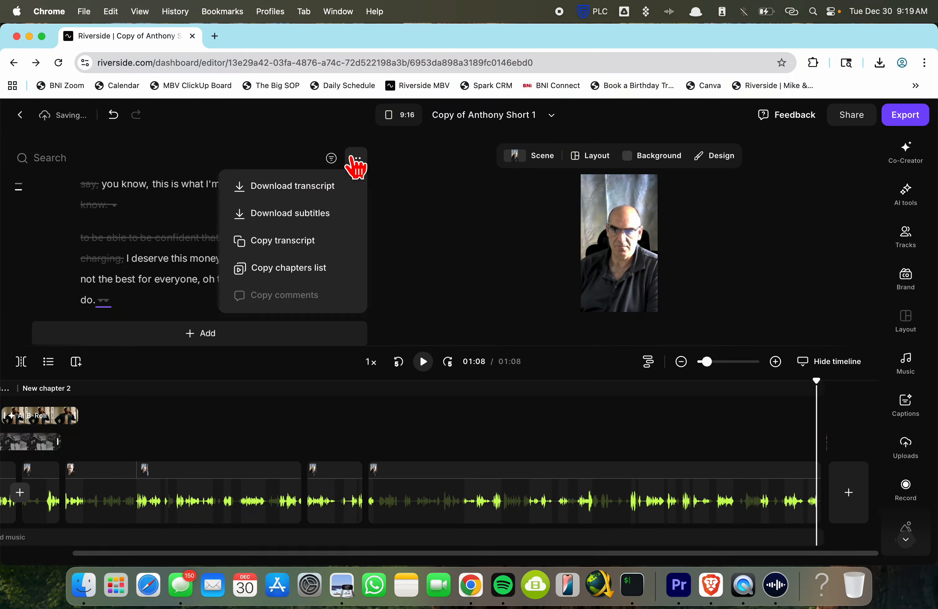
click(355, 160)
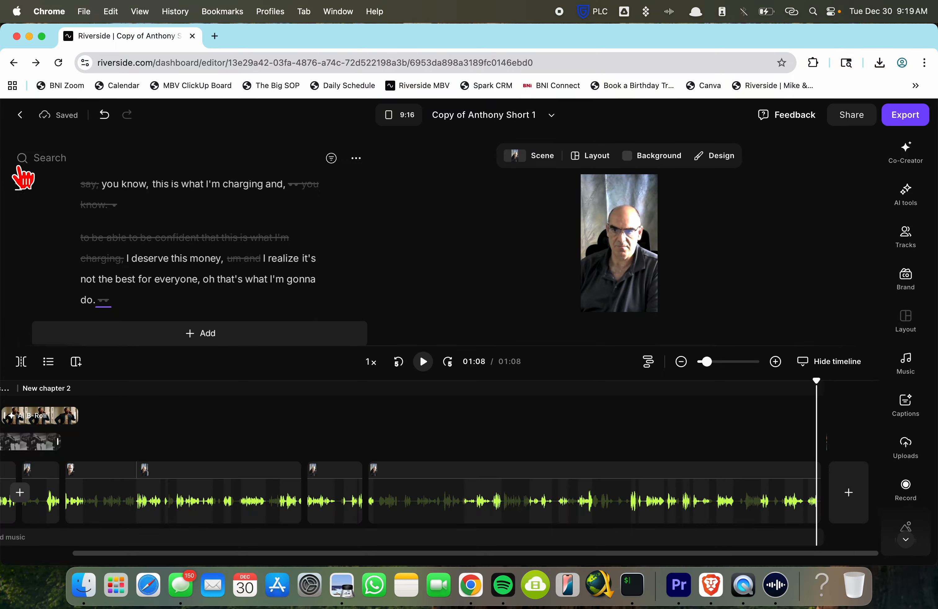
click(77, 166)
text(h)
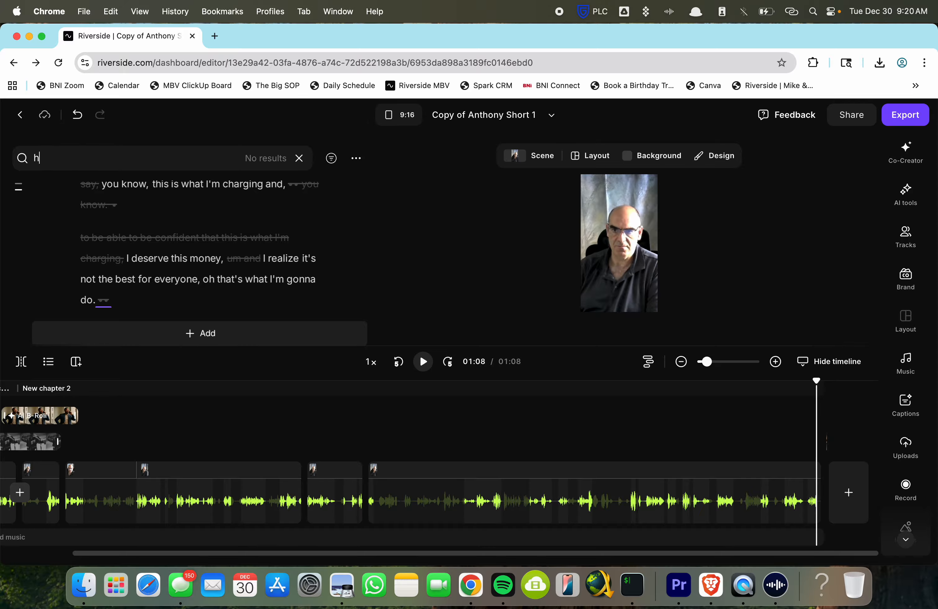
text(eserve)
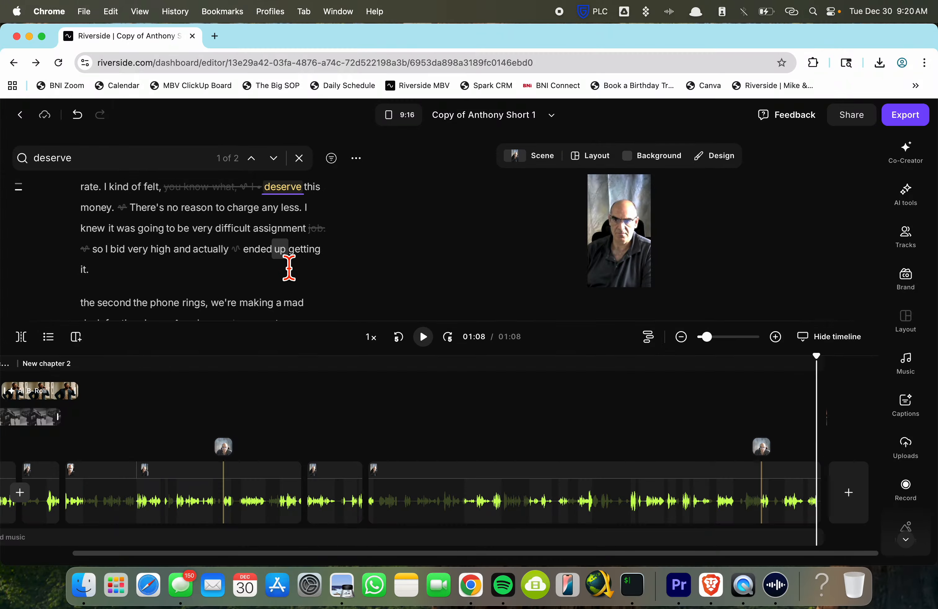
scroll(209, 269, down, 2)
scroll(208, 273, up, 4)
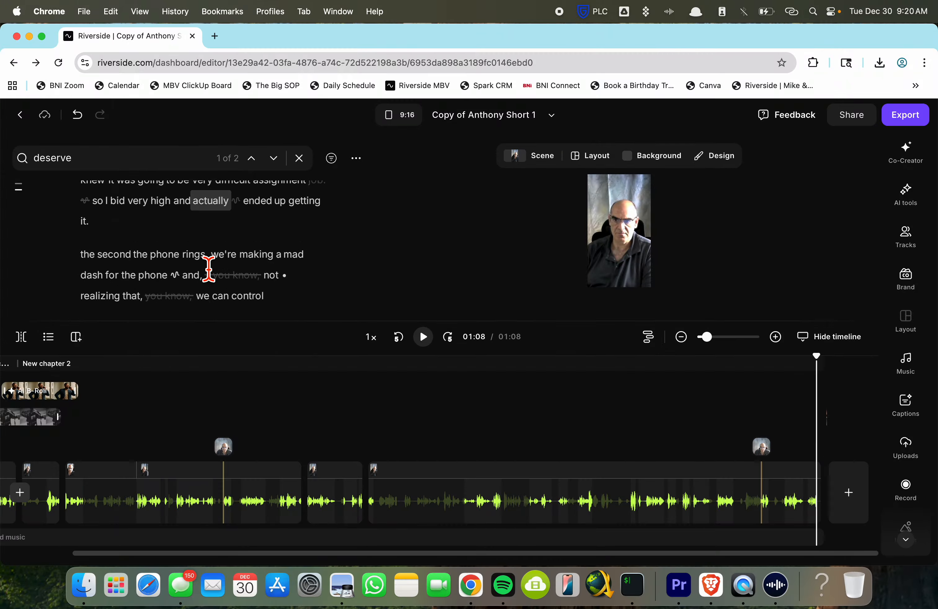
- Correct the transcript word "deserve" to "reserve" in "I kind of felt", declining the VideoDub media usage agreement
click(284, 237)
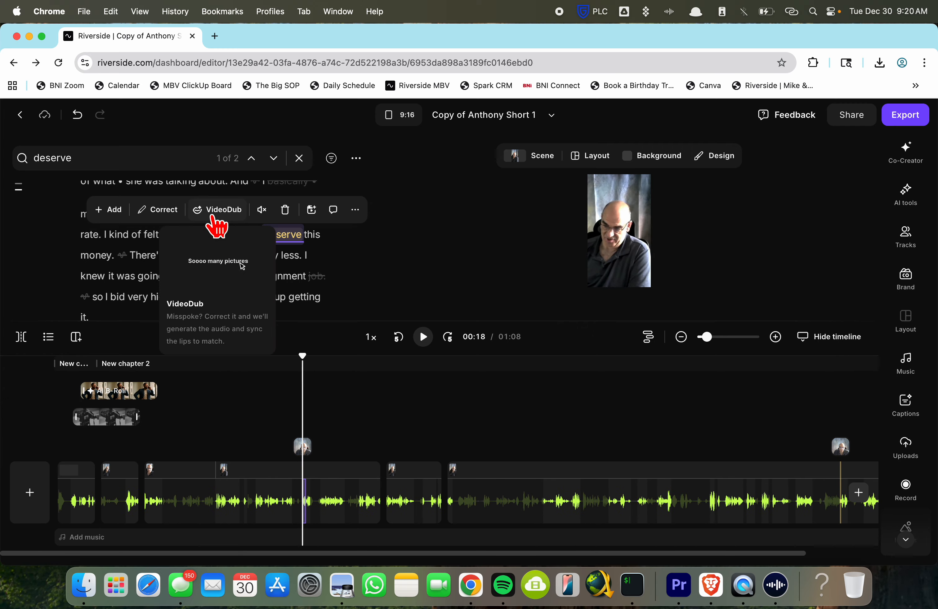
click(222, 210)
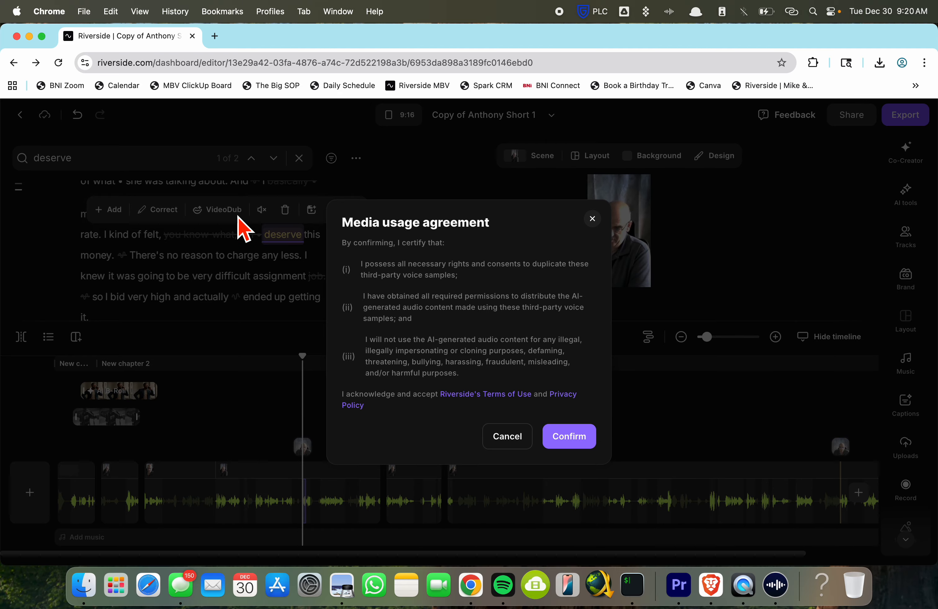
click(507, 437)
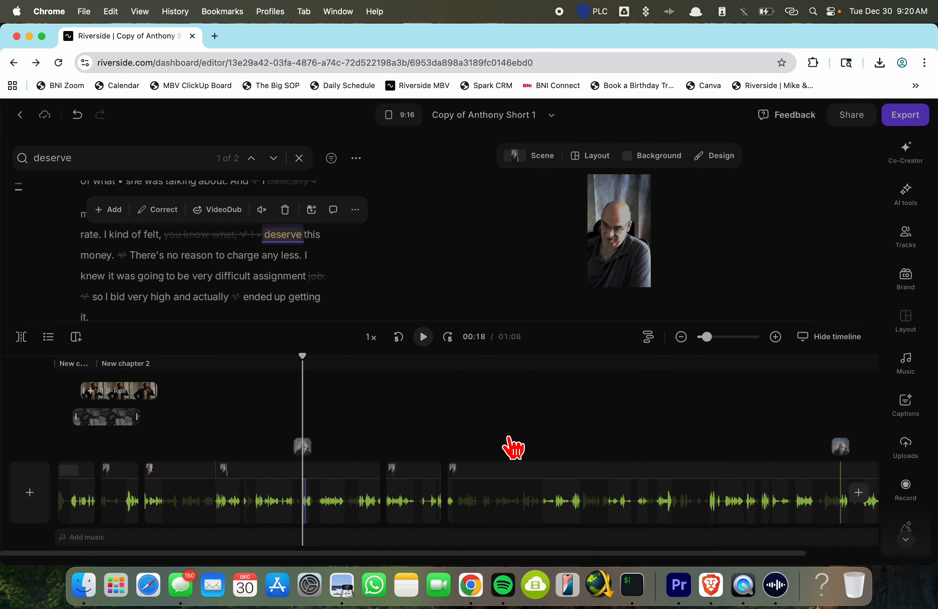
click(155, 210)
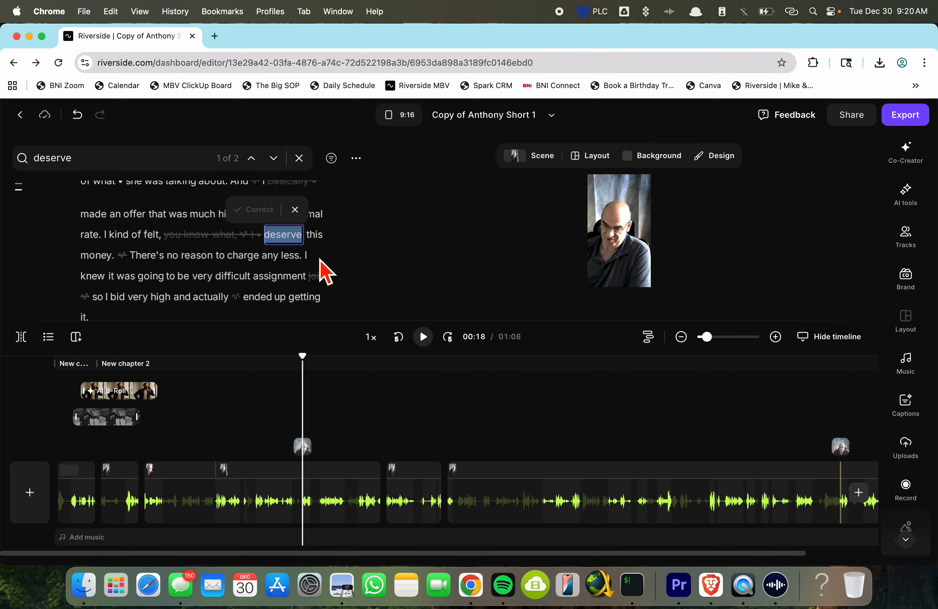
text(res)
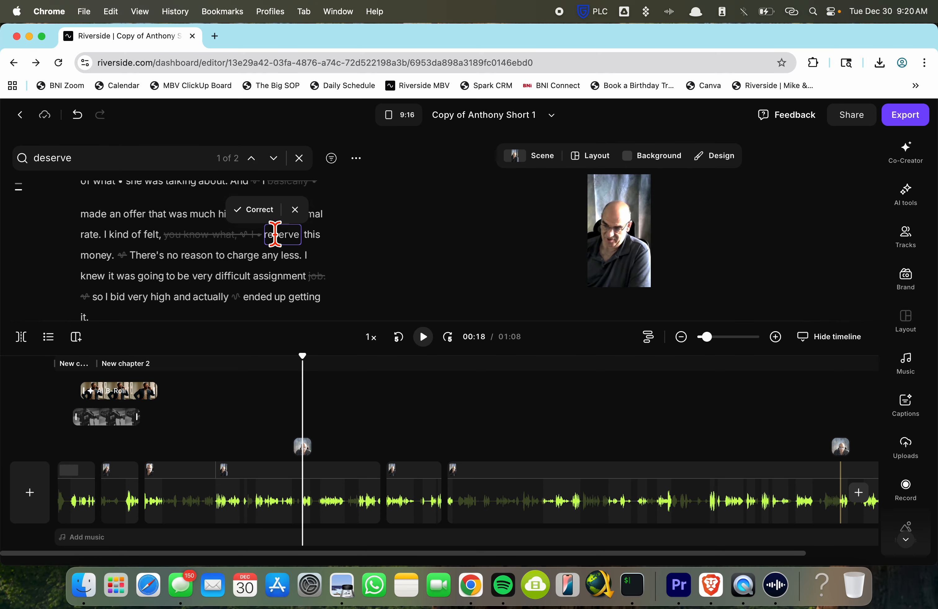
click(254, 215)
- Post the comment "this guy is great" on the word "reserve", mentioning a team member
double_click(282, 234)
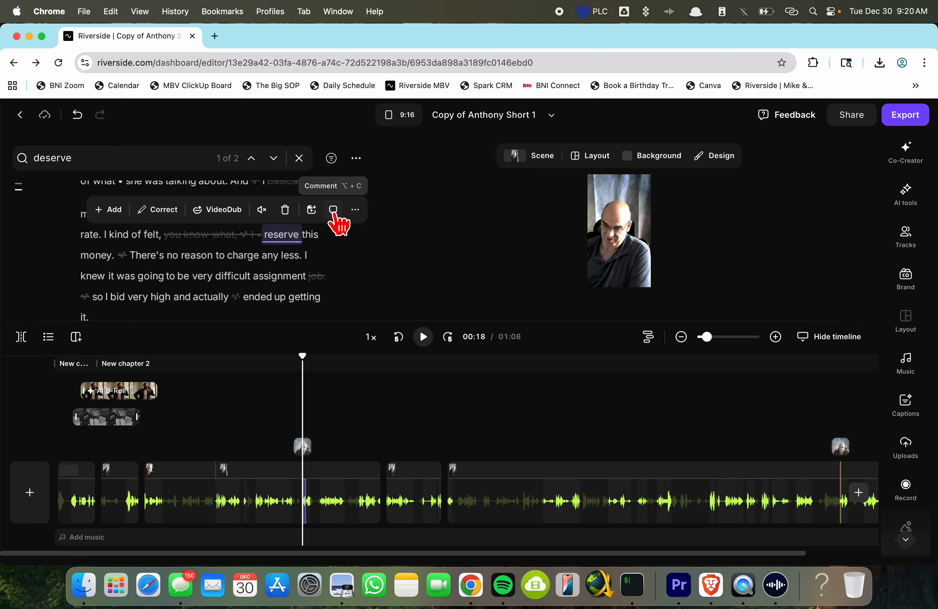
click(355, 209)
click(355, 210)
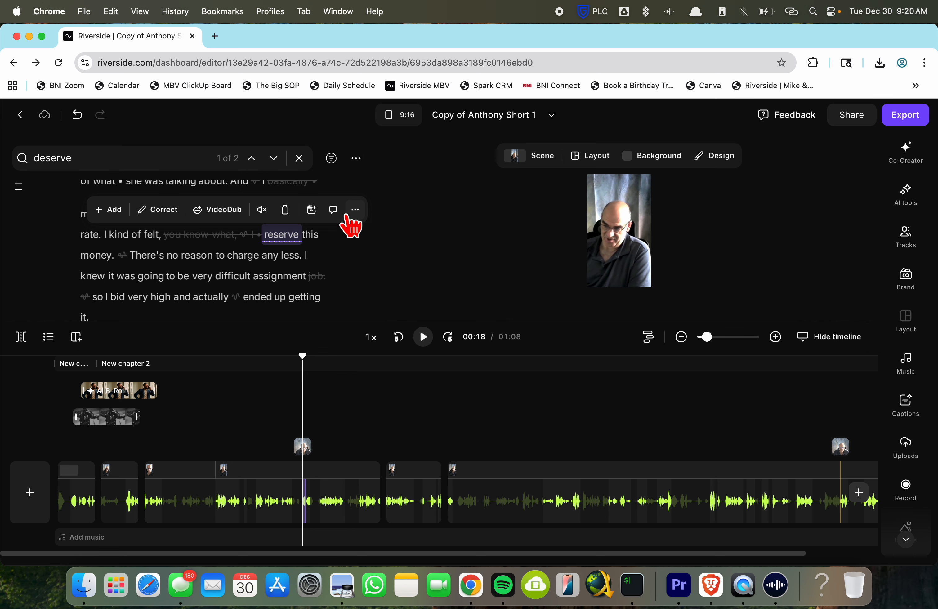
click(333, 210)
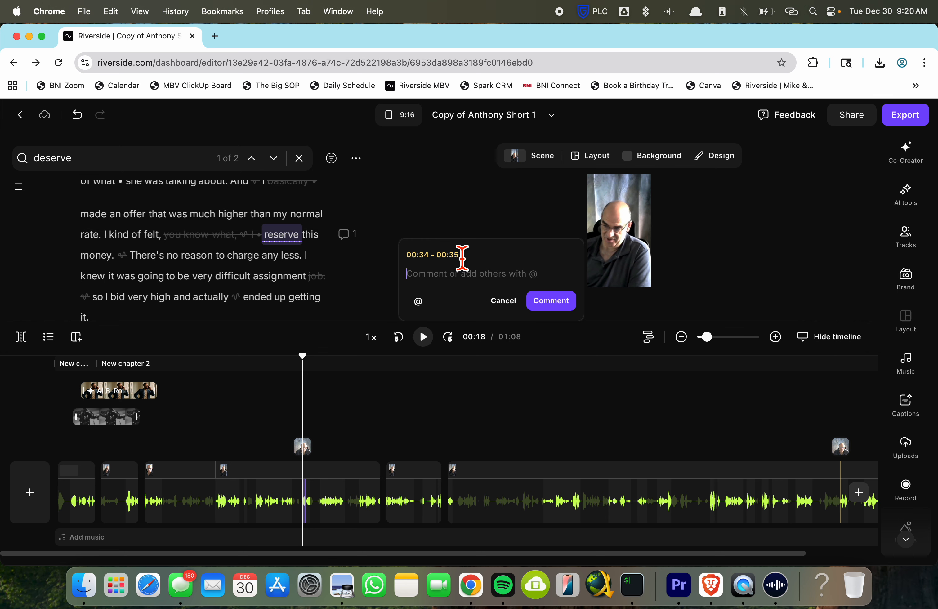
text(t)
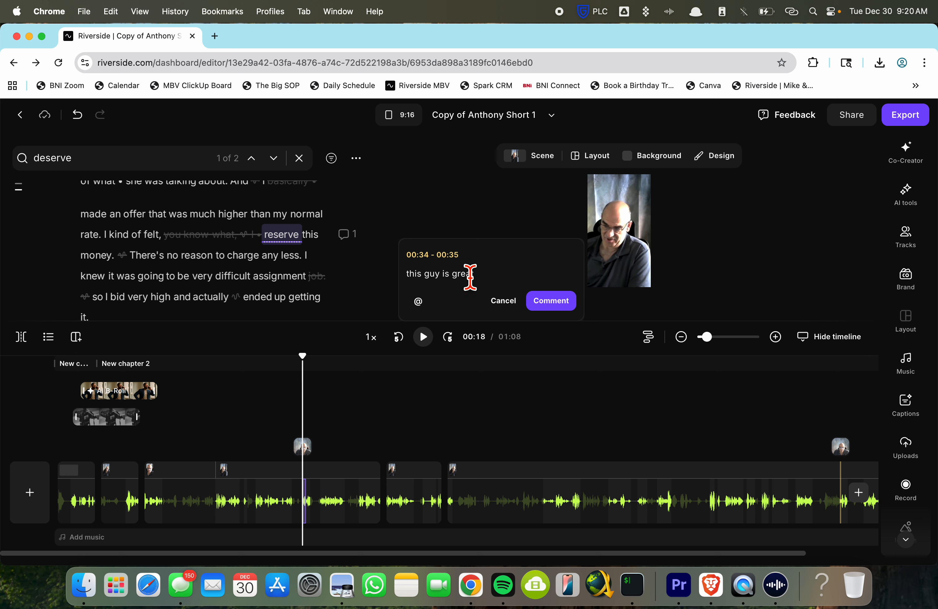
text(his guy is great)
click(419, 303)
click(490, 227)
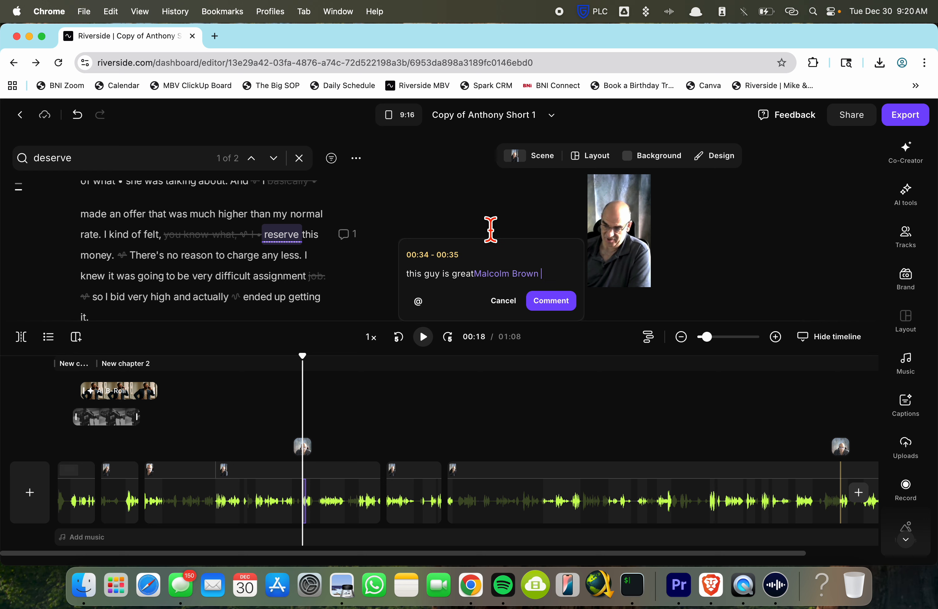
click(563, 303)
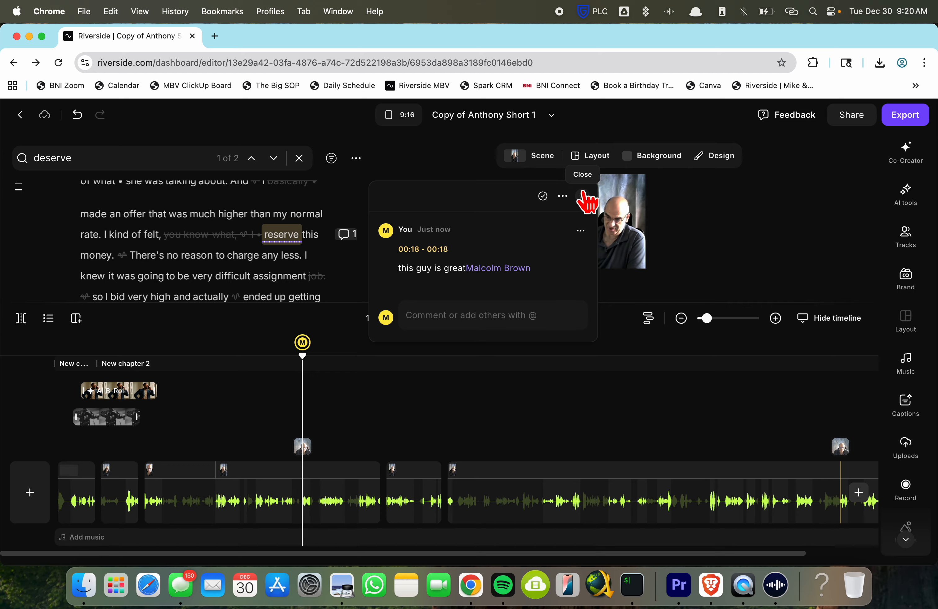
- Look at the options available for the comment thread and close the thread without choosing any
click(562, 196)
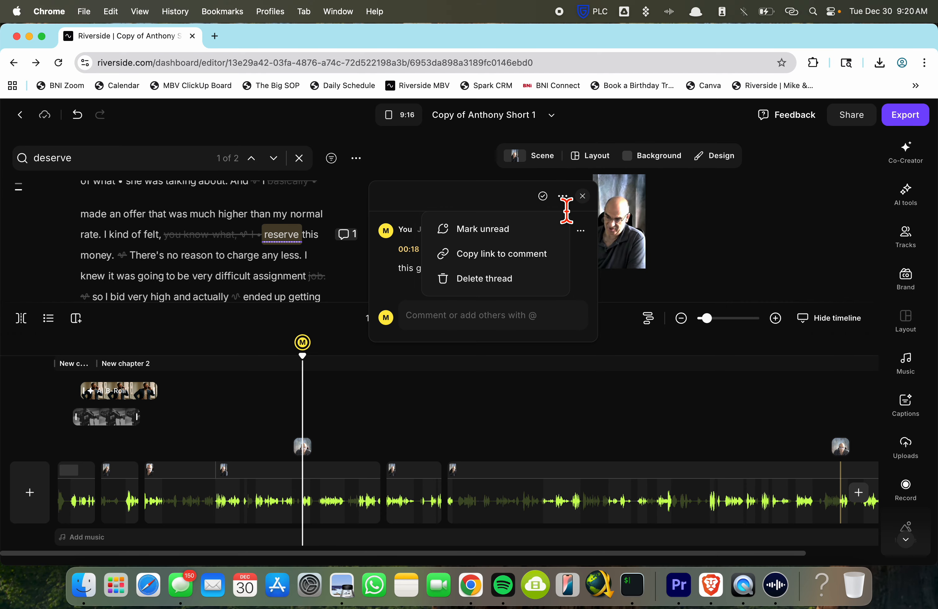
click(561, 201)
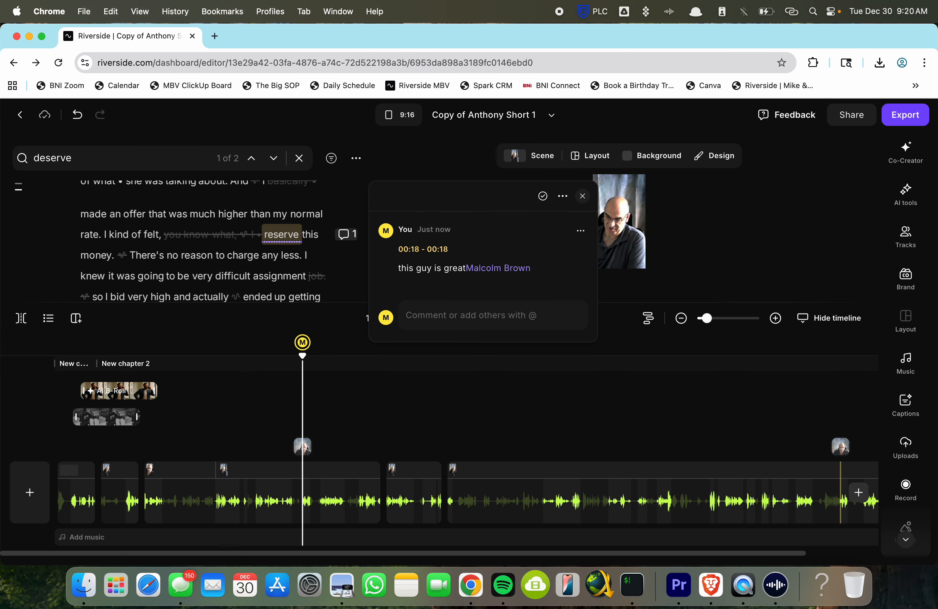
click(582, 197)
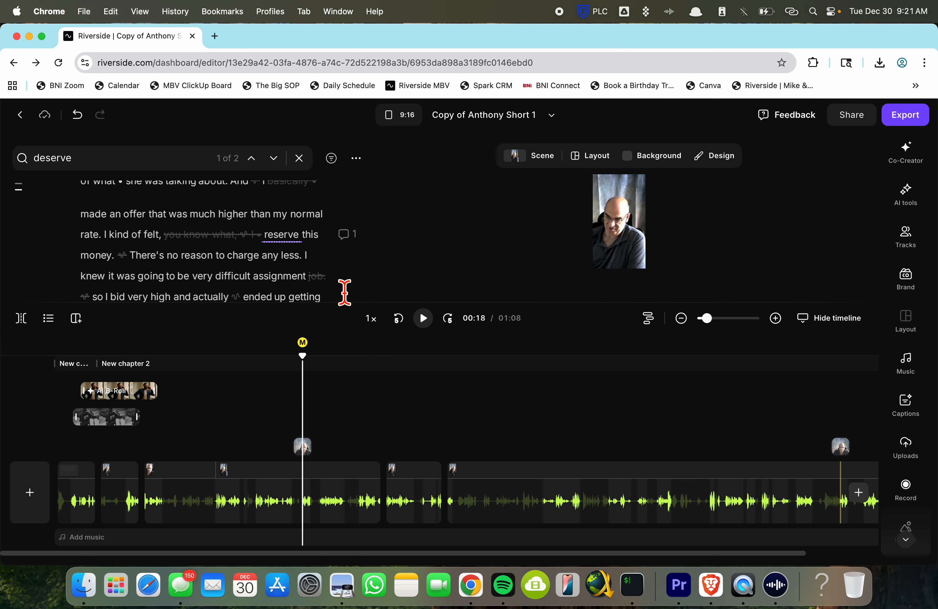
- Review the preview link and editor invitation options for sharing the edit, without sharing anything
scroll(242, 249, down, 5)
scroll(266, 237, up, 10)
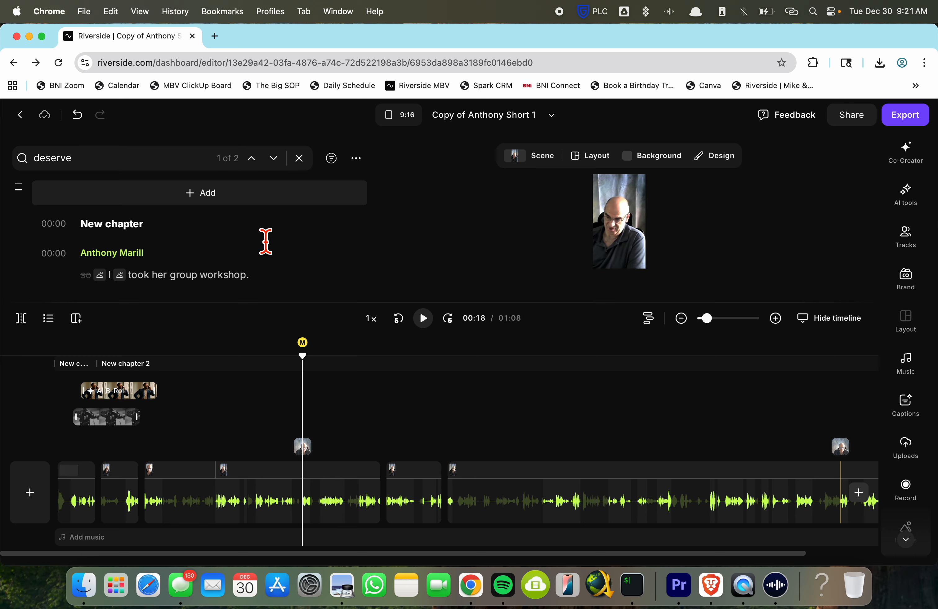
click(862, 119)
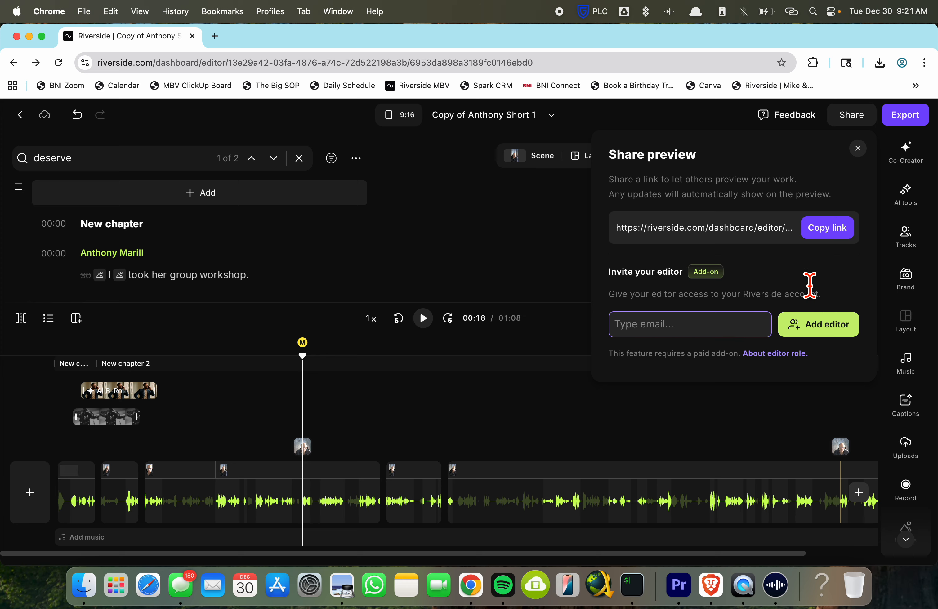
click(858, 148)
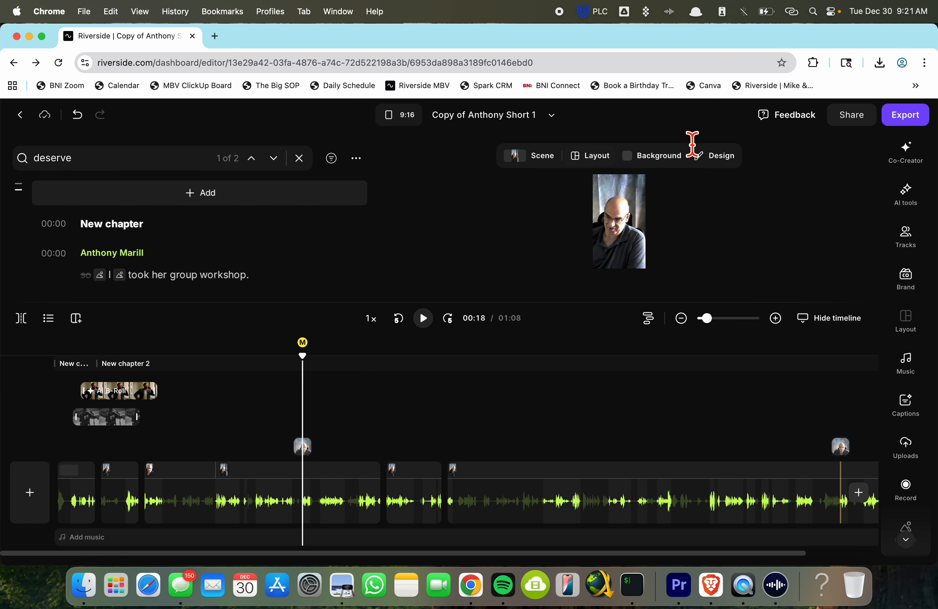
- Clear the transcript search and return to the start of the edit at 00:00
click(299, 158)
click(20, 189)
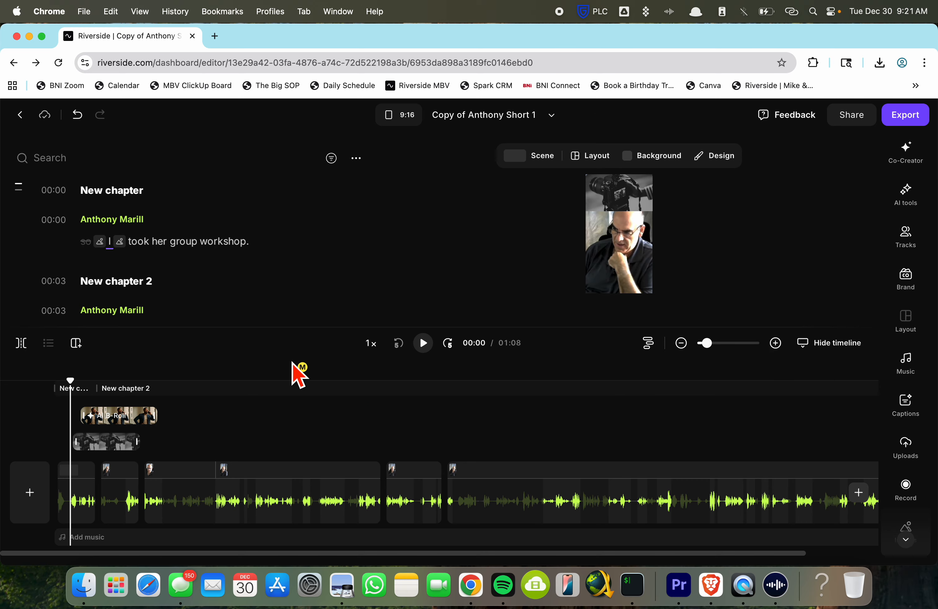
- View the comment on "reserve" from its timeline marker and beside the transcript, and glance at the AI tools
click(303, 368)
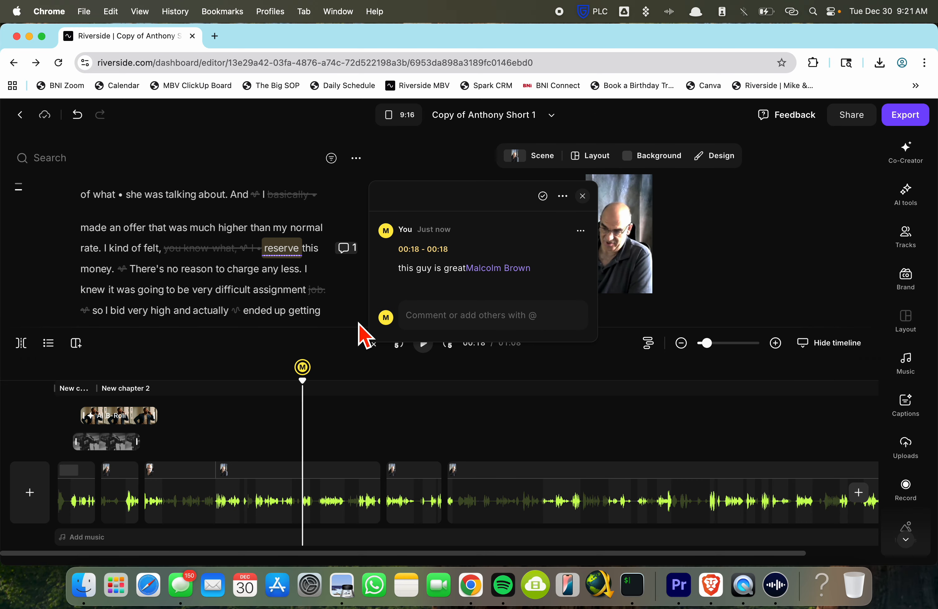
click(913, 200)
click(833, 294)
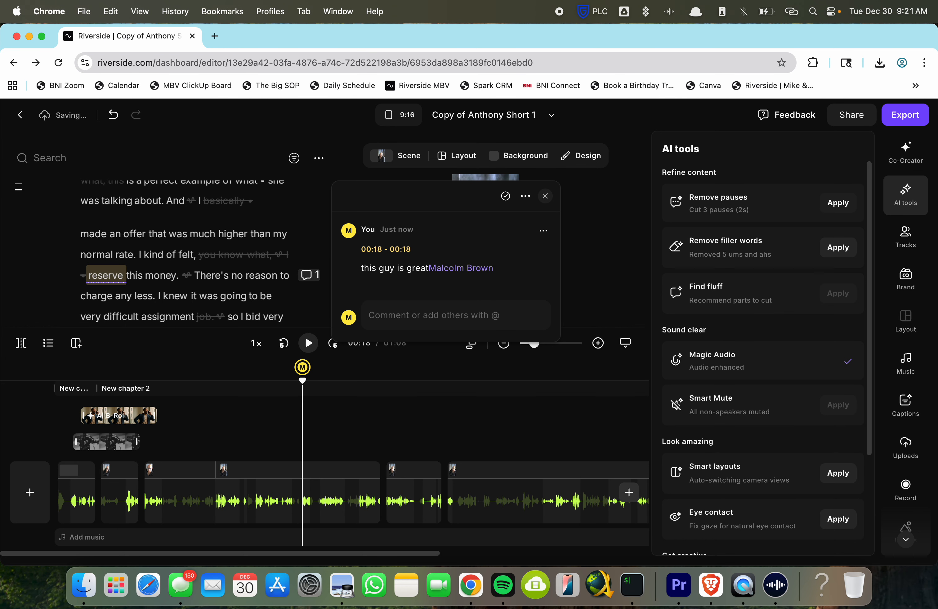
click(544, 196)
mouse_move(347, 253)
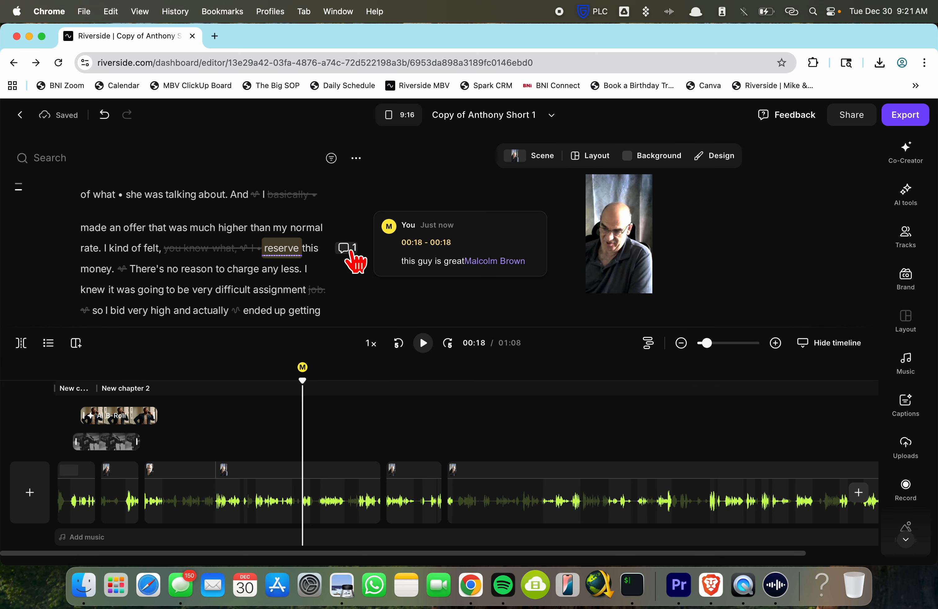
- Look through the transcript after the commented word and through the list of editing tools down to Text
scroll(352, 268, down, 5)
scroll(352, 253, up, 1)
scroll(352, 251, down, 5)
scroll(348, 276, up, 6)
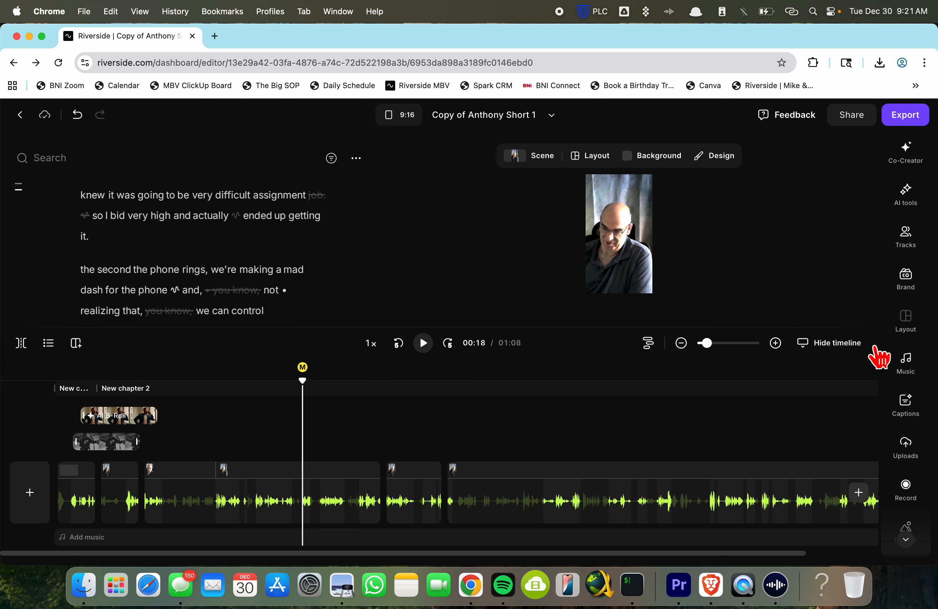
scroll(901, 476, down, 3)
scroll(898, 479, up, 3)
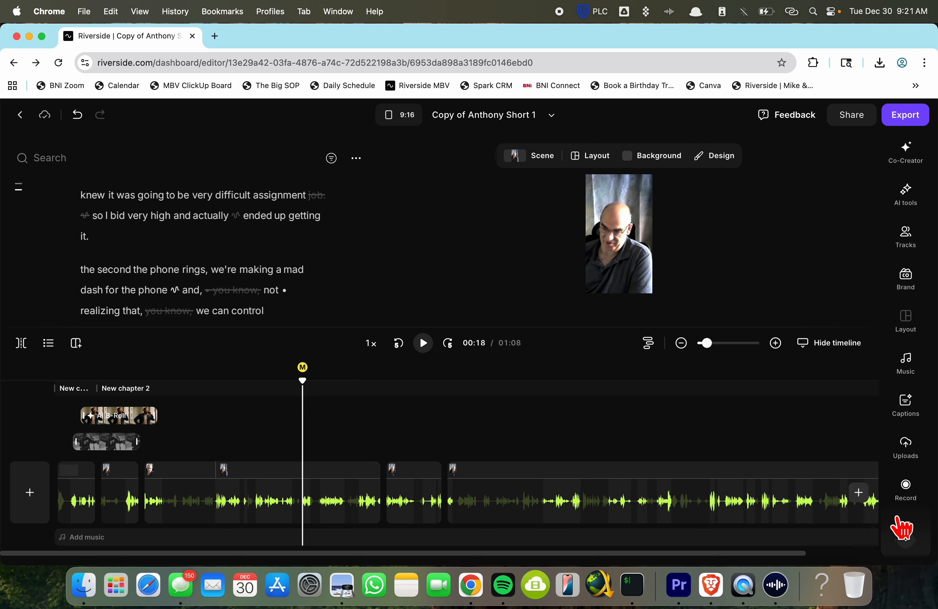
scroll(907, 485, down, 2)
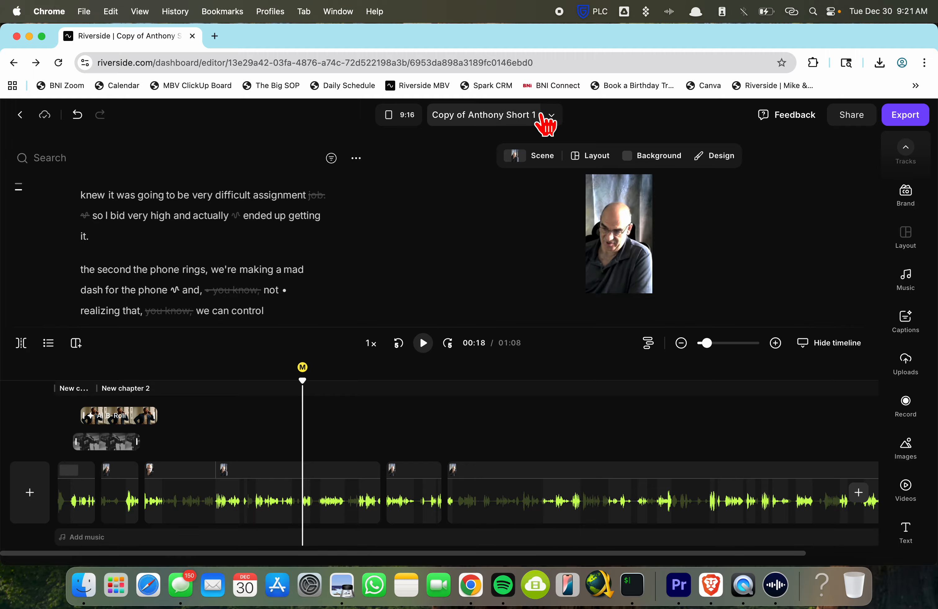
- Browse the project's other edits up to the option for creating a new one, without switching edits
click(551, 116)
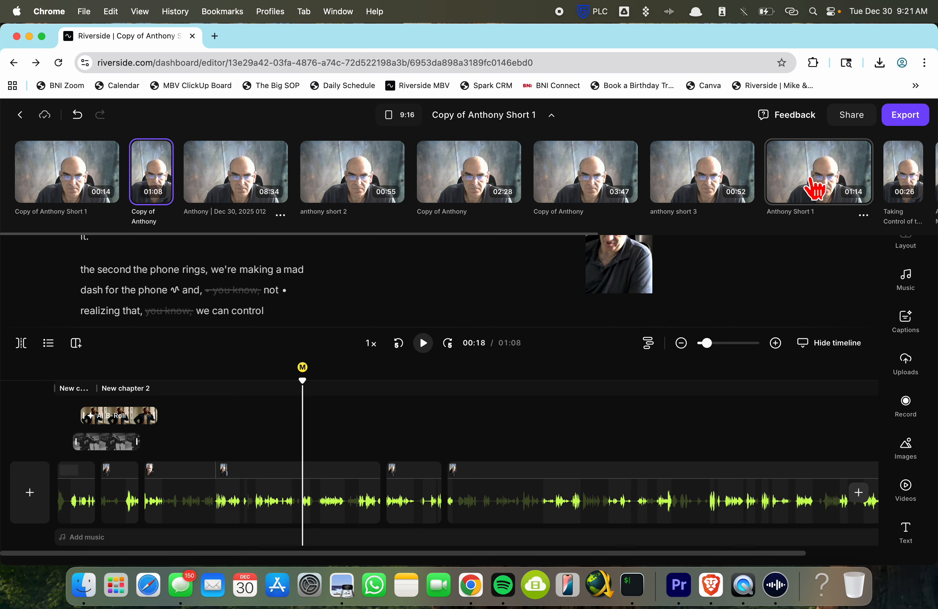
scroll(732, 193, right, 10)
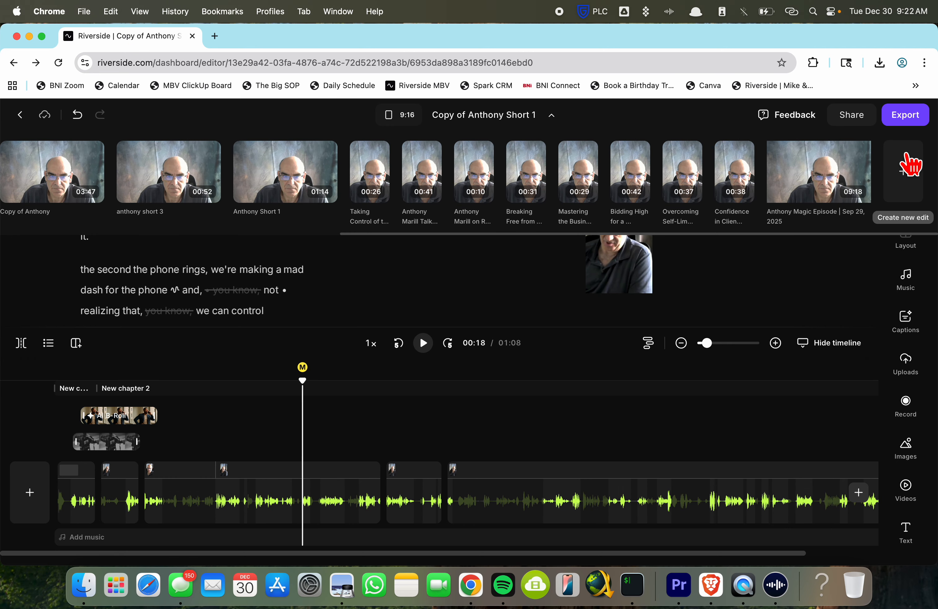
click(551, 117)
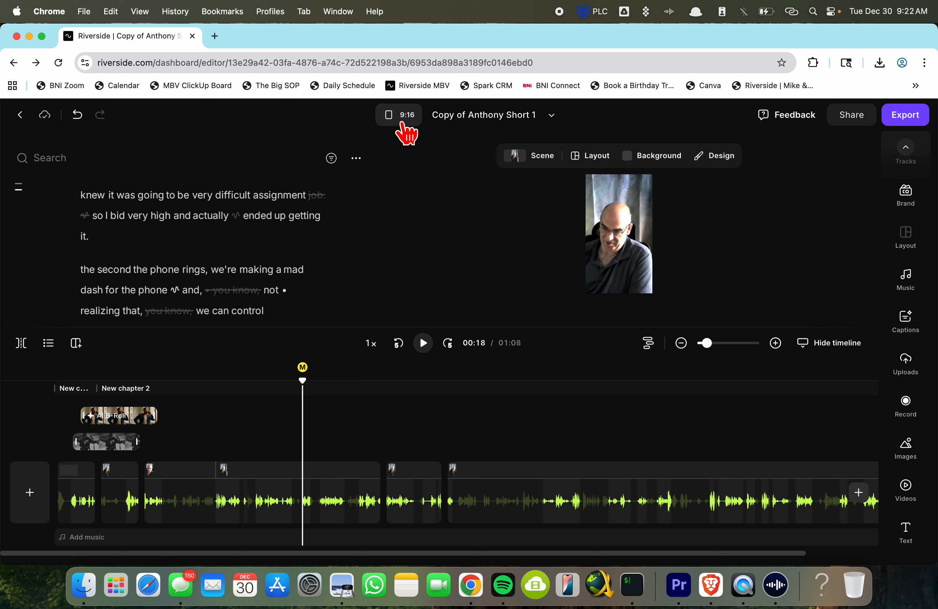
click(632, 257)
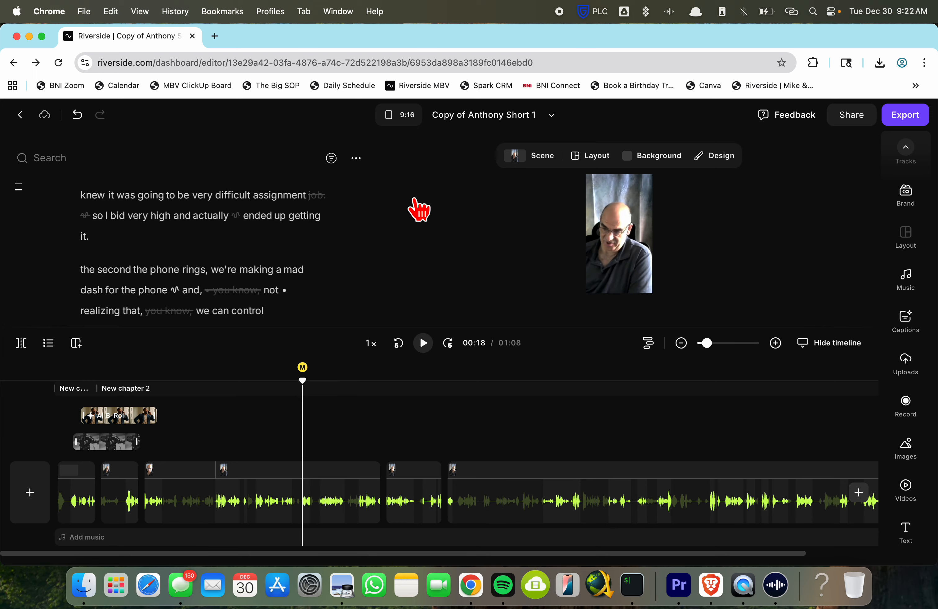
- Look through the transcript and find the insertion point for a section before "made an offer"
scroll(165, 281, down, 3)
scroll(167, 284, up, 15)
scroll(166, 284, down, 12)
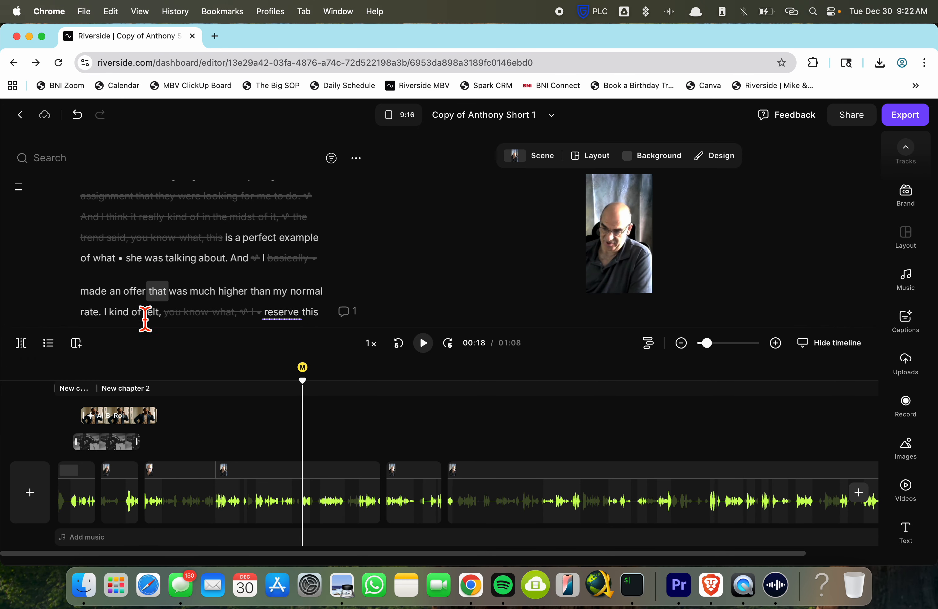
mouse_move(128, 273)
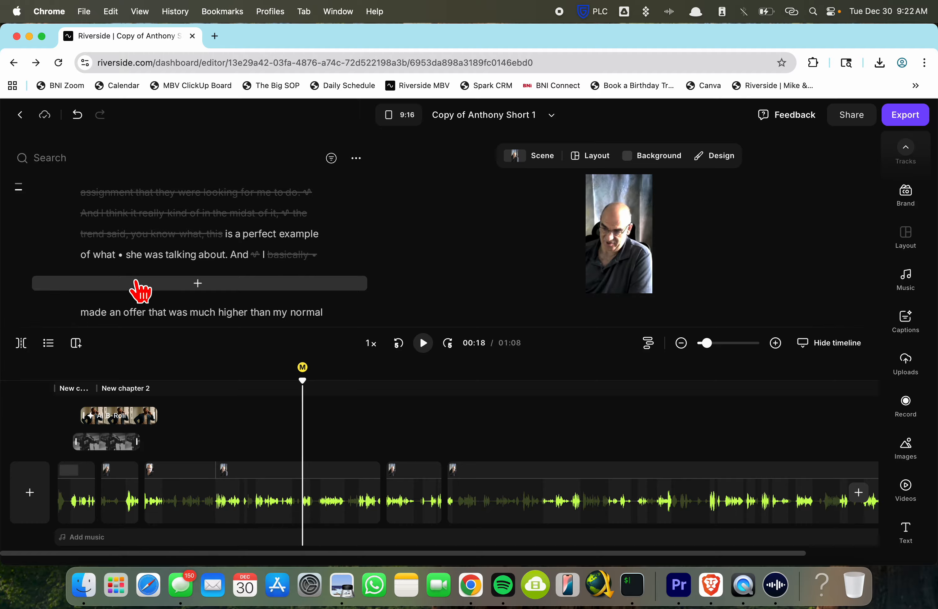
- Leave the editor for the project page and look over its edits
click(20, 115)
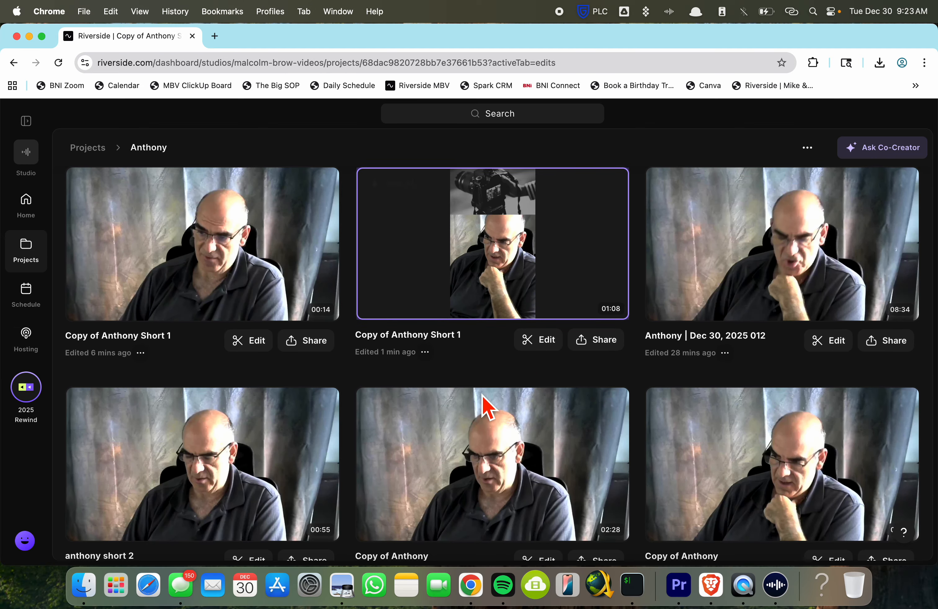
scroll(470, 420, down, 8)
scroll(450, 314, up, 8)
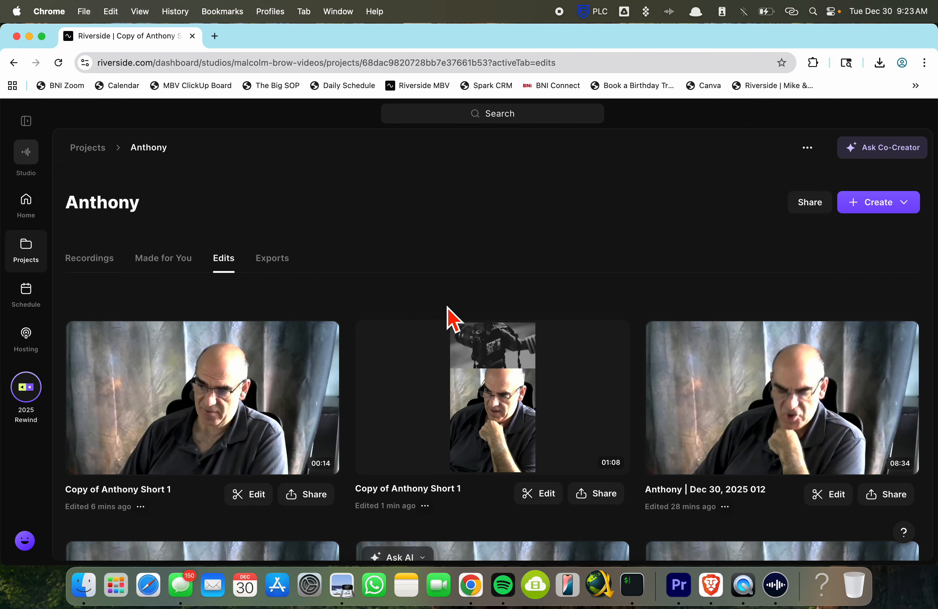
- Look through the project's Made for You content, from the Magic Episode down to the Hooks
click(152, 257)
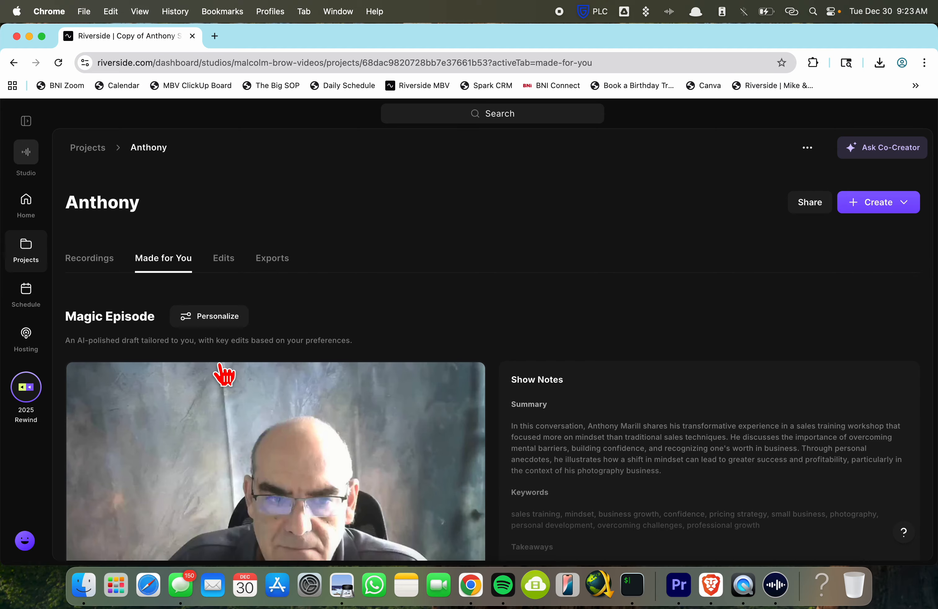
scroll(224, 373, down, 10)
scroll(225, 378, down, 1)
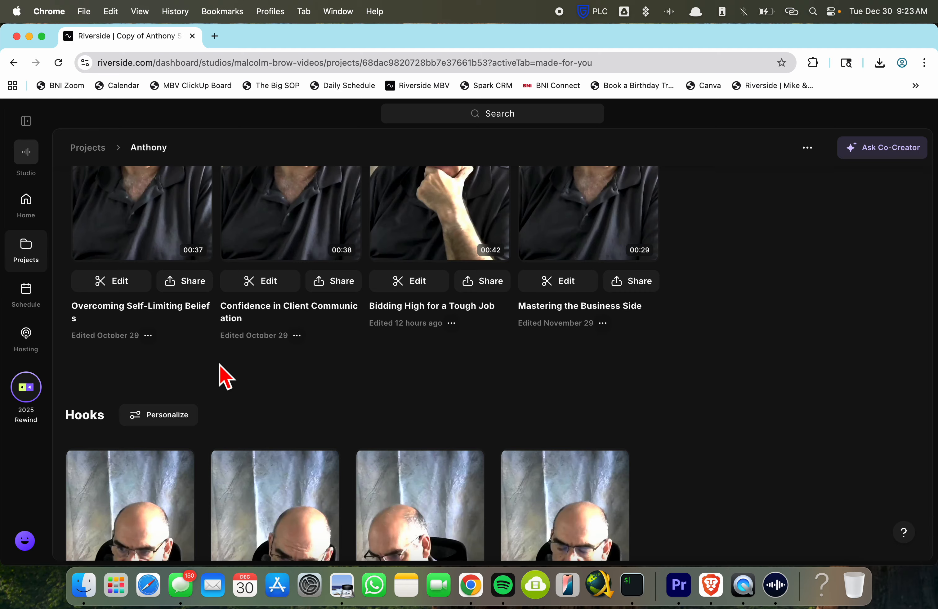
scroll(220, 366, up, 5)
scroll(190, 320, up, 8)
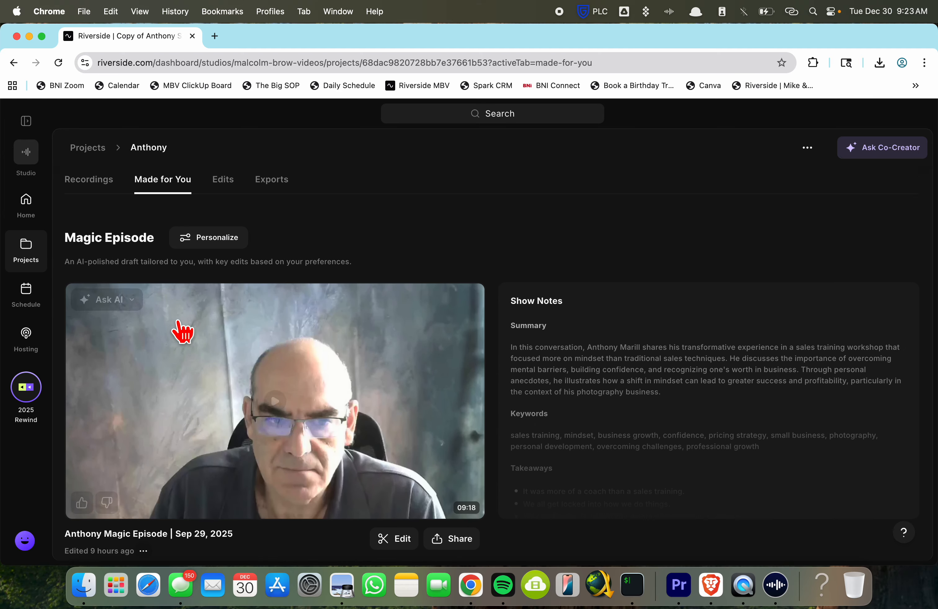
- Open the Magic Episode personalization settings and look through its appearance, content refinement and sound options
scroll(371, 435, down, 4)
scroll(375, 435, up, 3)
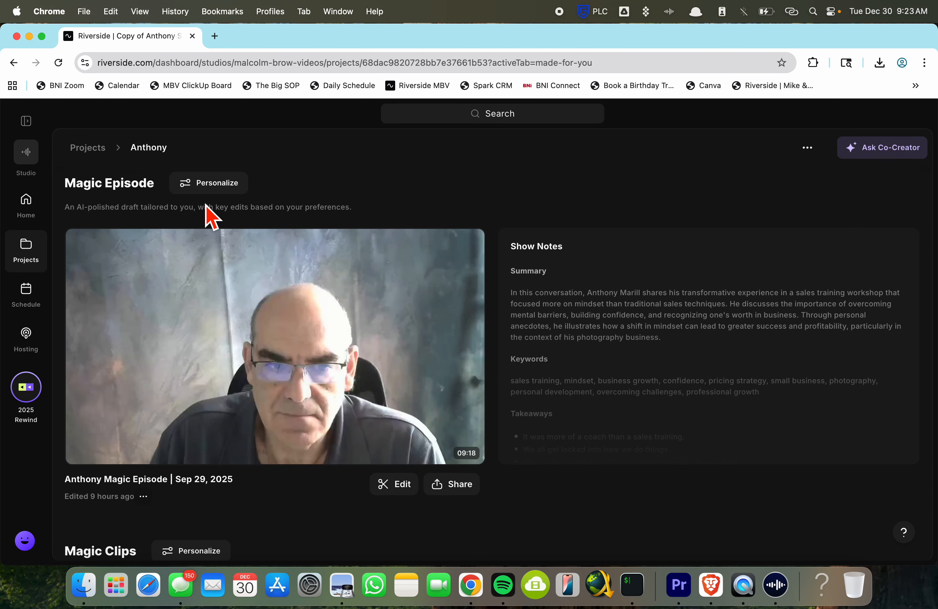
click(208, 183)
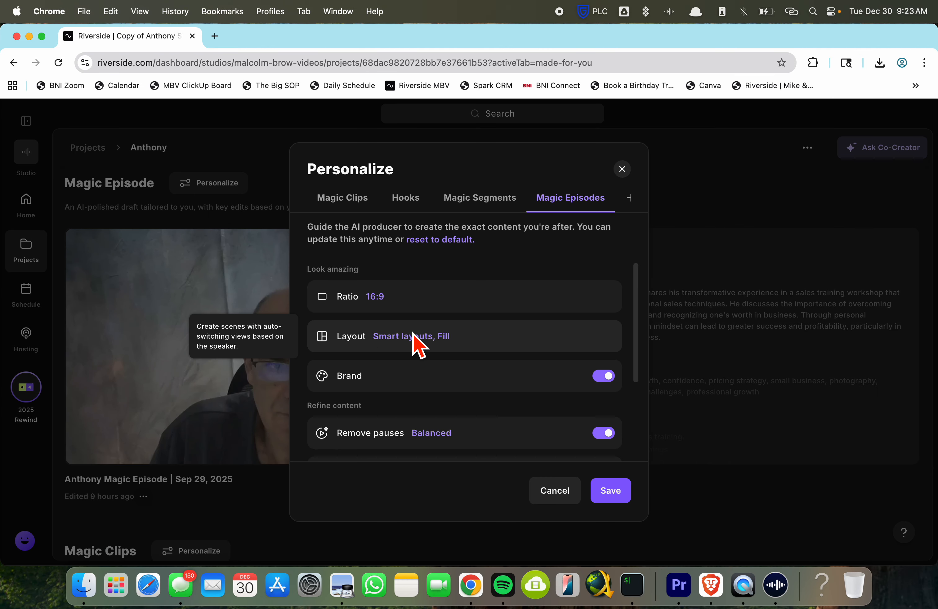
scroll(404, 356, down, 5)
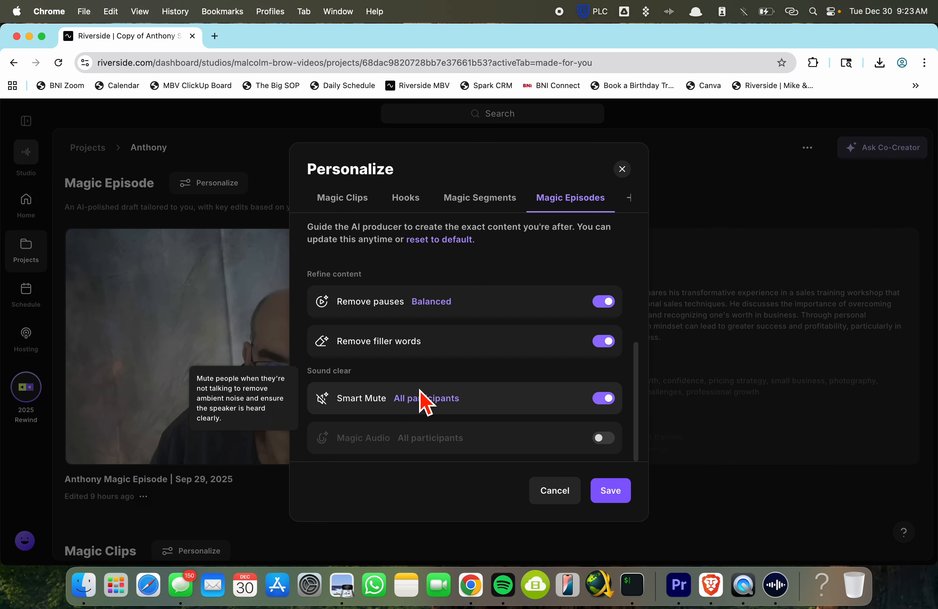
scroll(440, 302, up, 5)
scroll(468, 411, down, 3)
scroll(455, 364, up, 3)
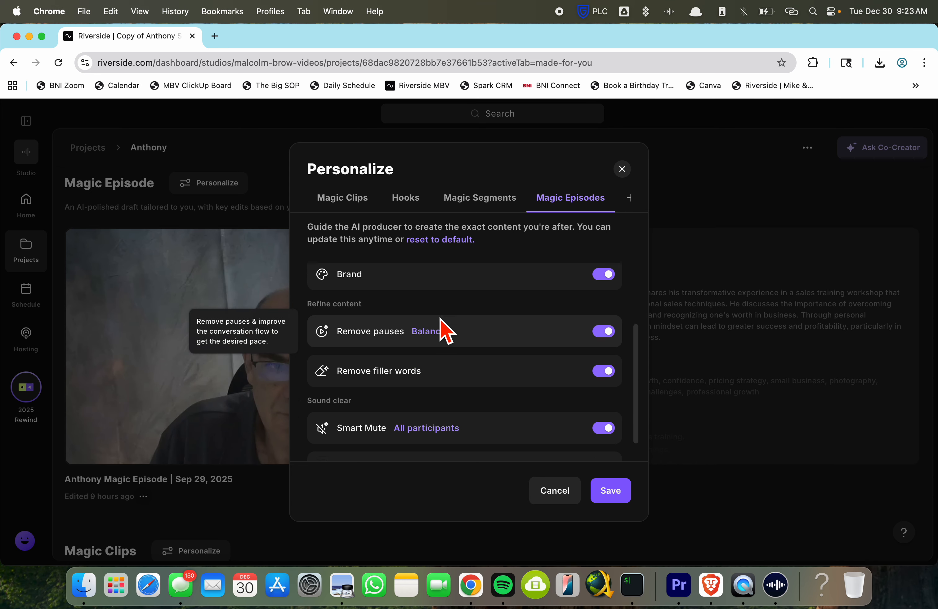
- Check the aspect ratio choices for Magic Episodes and review the remaining settings, keeping the ratio at 16:9
click(376, 300)
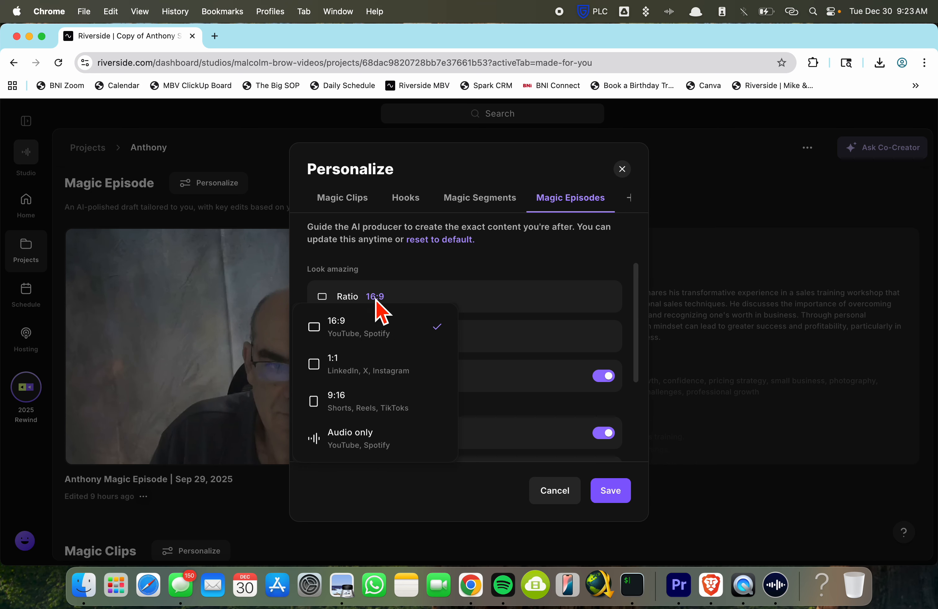
click(414, 299)
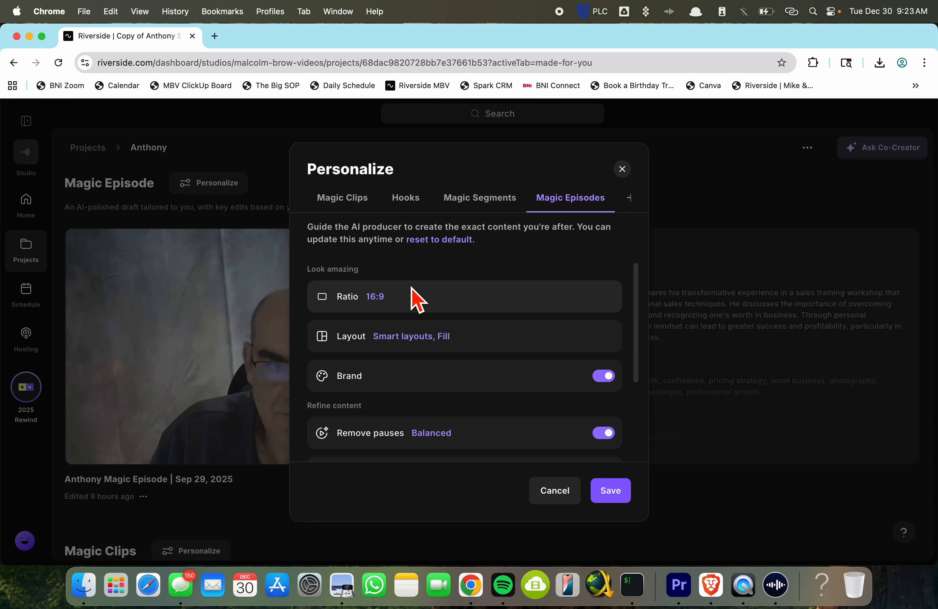
click(378, 301)
scroll(468, 331, down, 5)
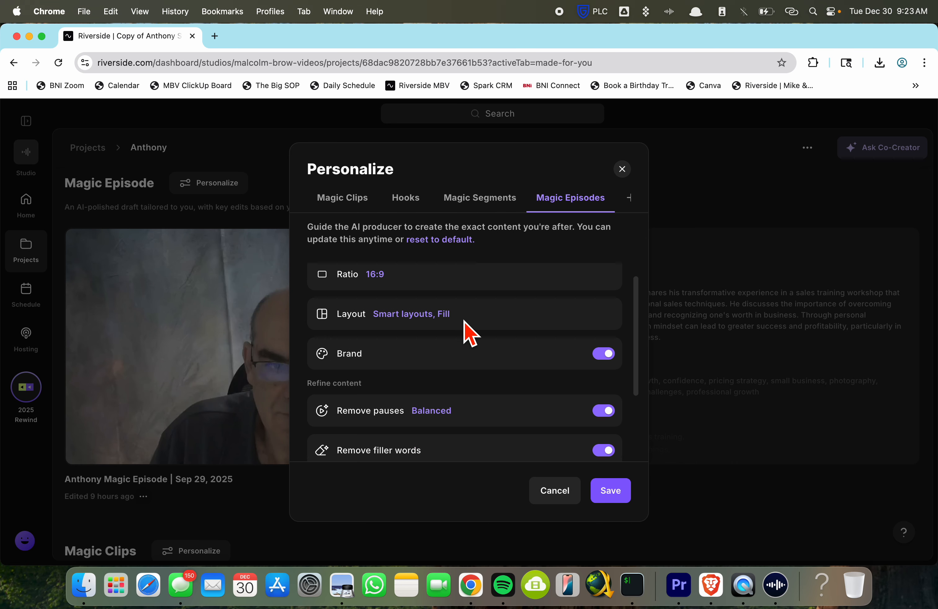
scroll(460, 356, up, 1)
scroll(429, 331, up, 3)
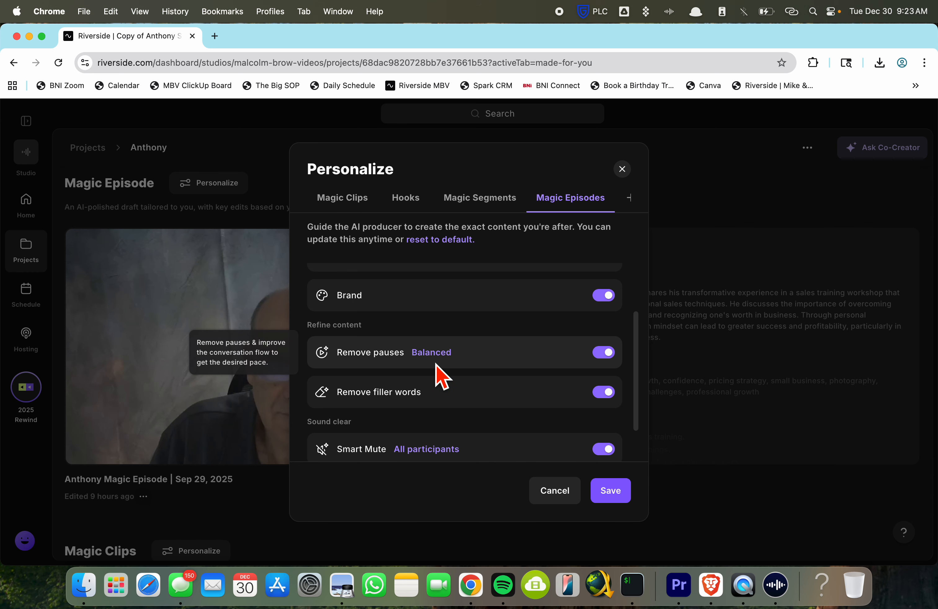
scroll(425, 347, down, 3)
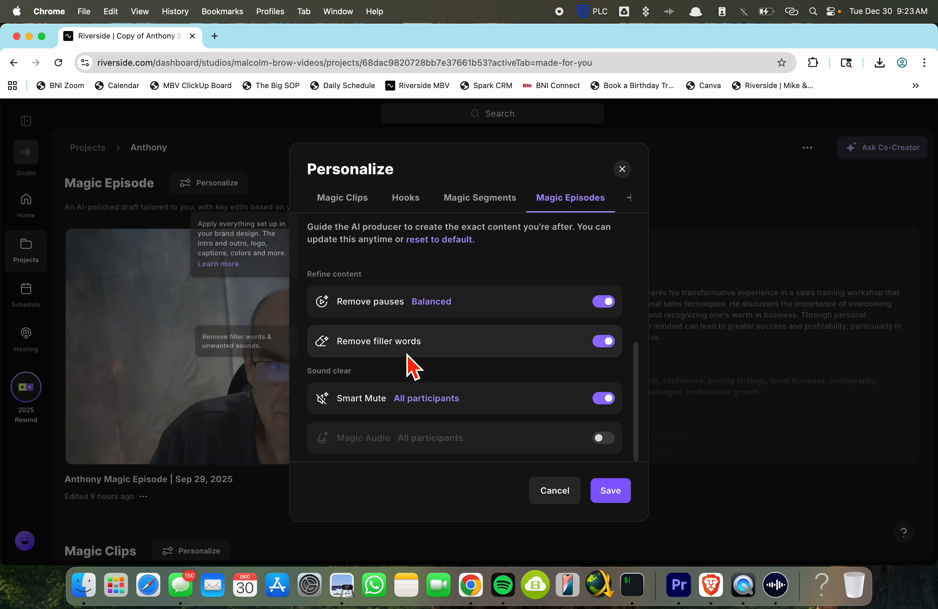
scroll(427, 385, up, 3)
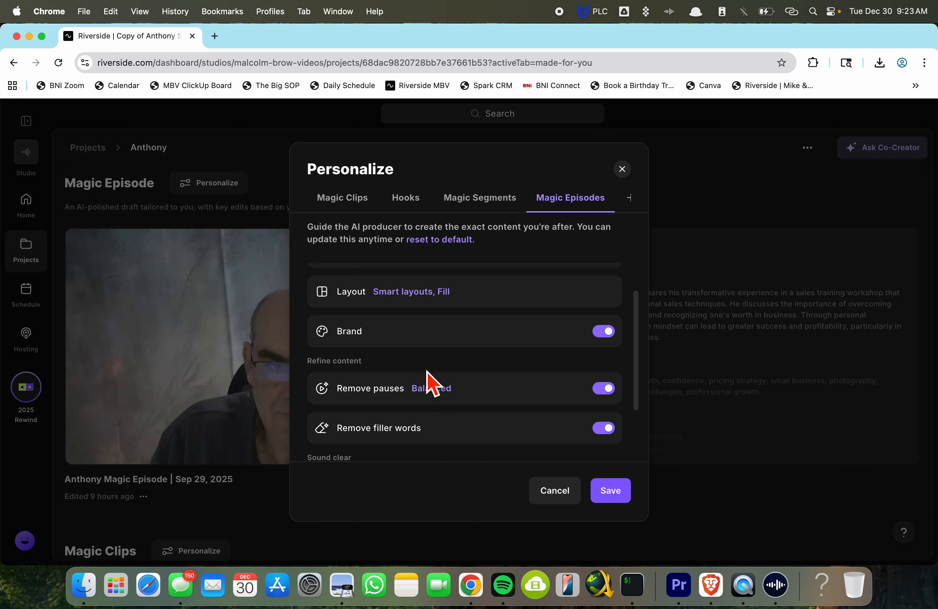
- View the Magic Segments and Magic Episodes personalization, followed by the form for suggesting custom workflows
click(480, 203)
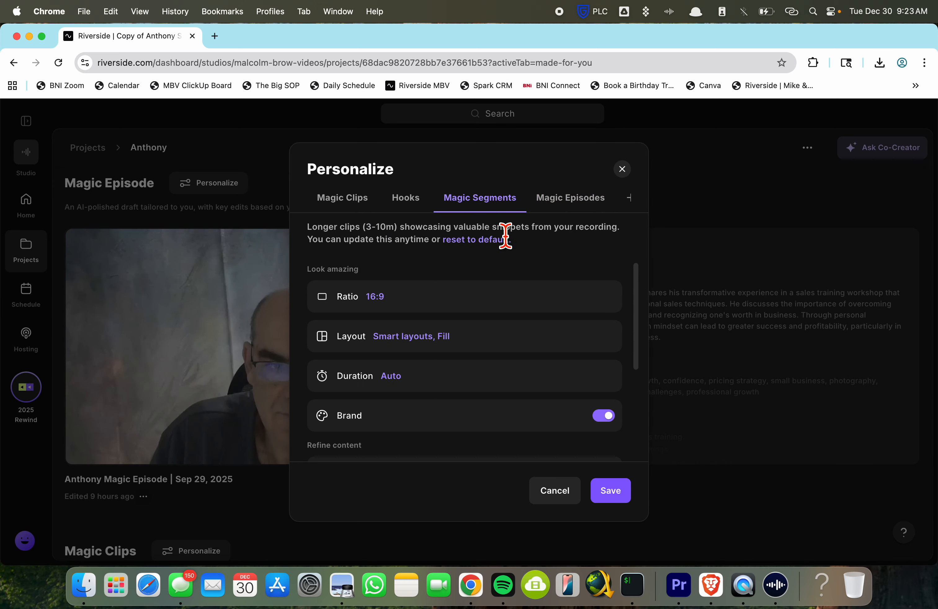
click(568, 206)
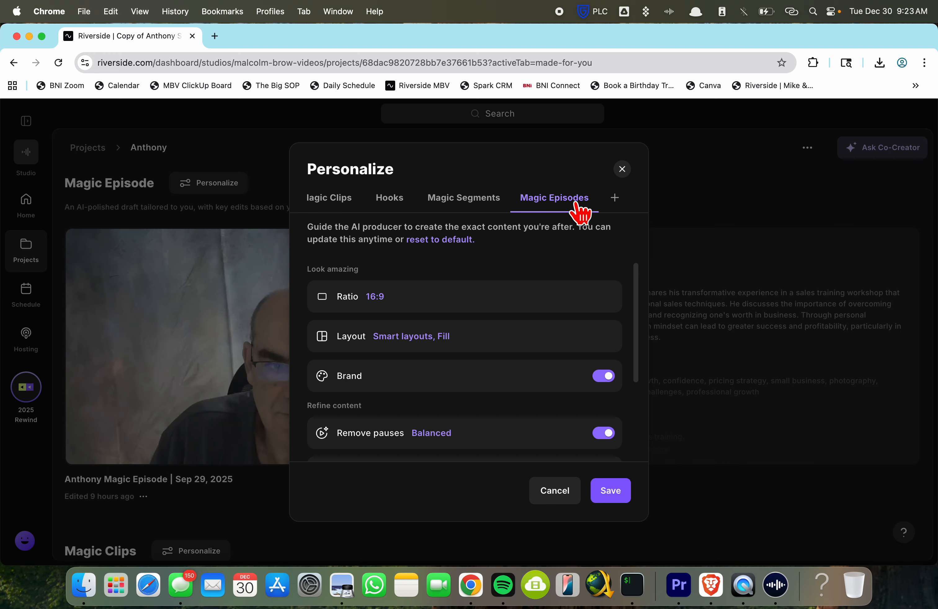
click(615, 200)
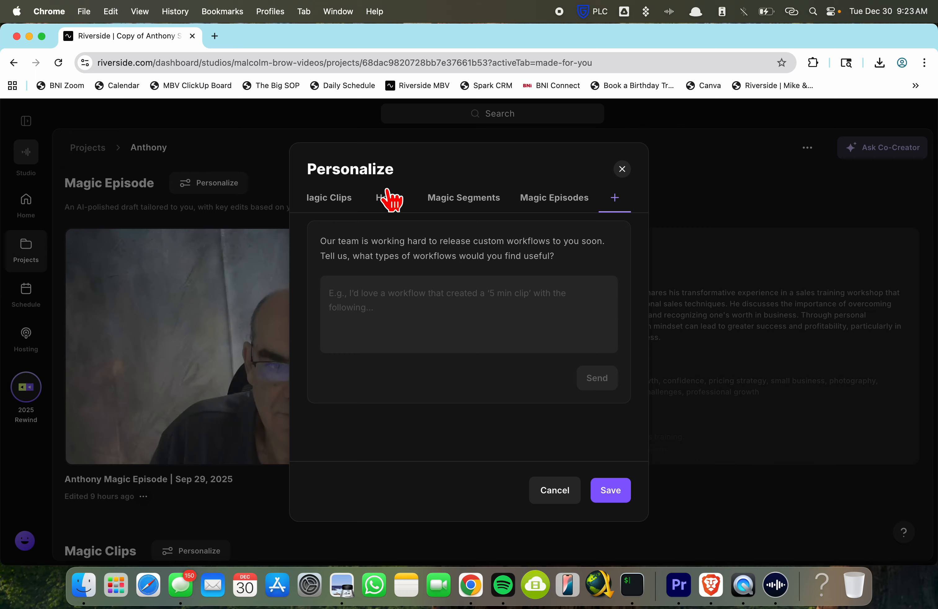
- Review the Magic Segments settings, including the available durations, without changing the Auto duration
click(439, 205)
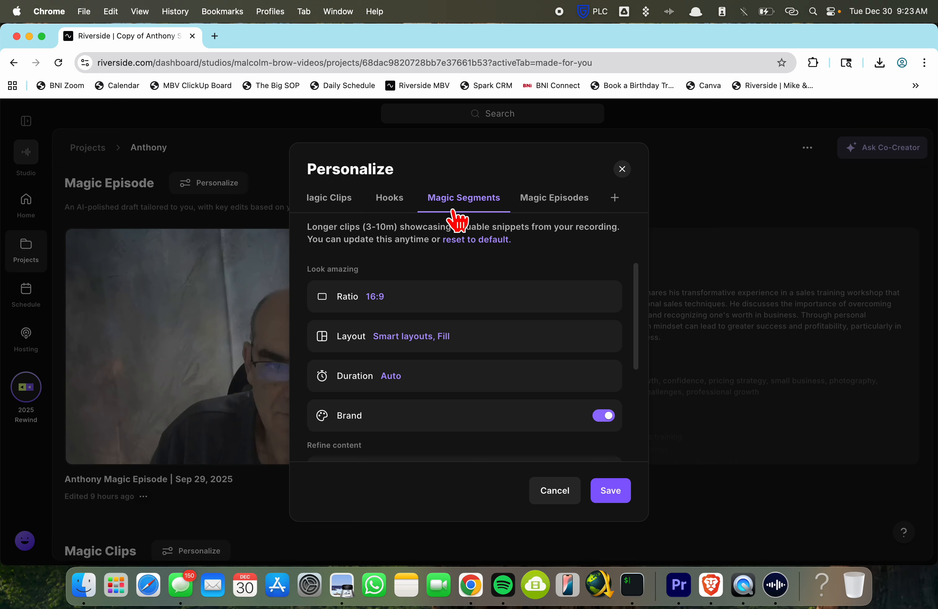
scroll(375, 381, down, 5)
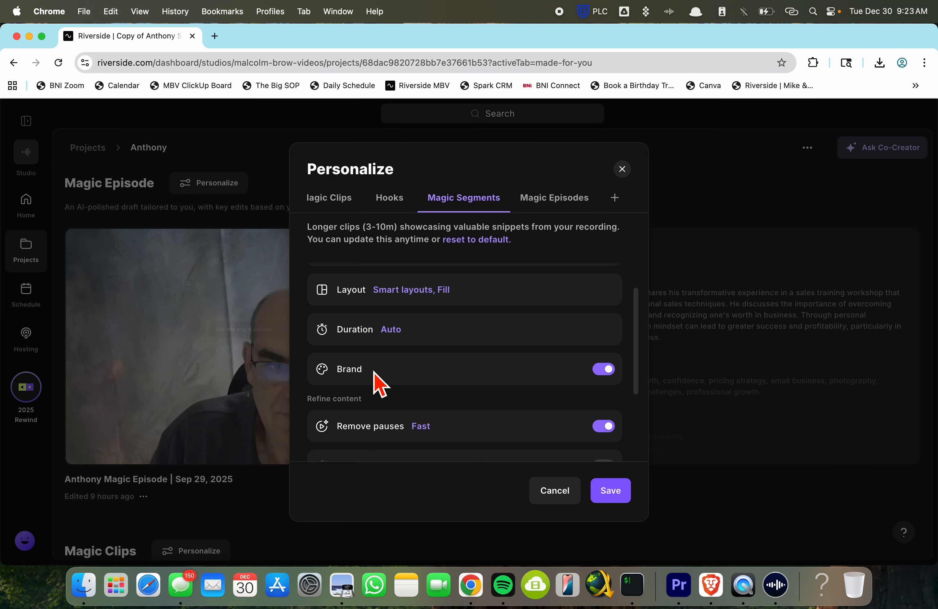
scroll(380, 362, up, 5)
click(388, 324)
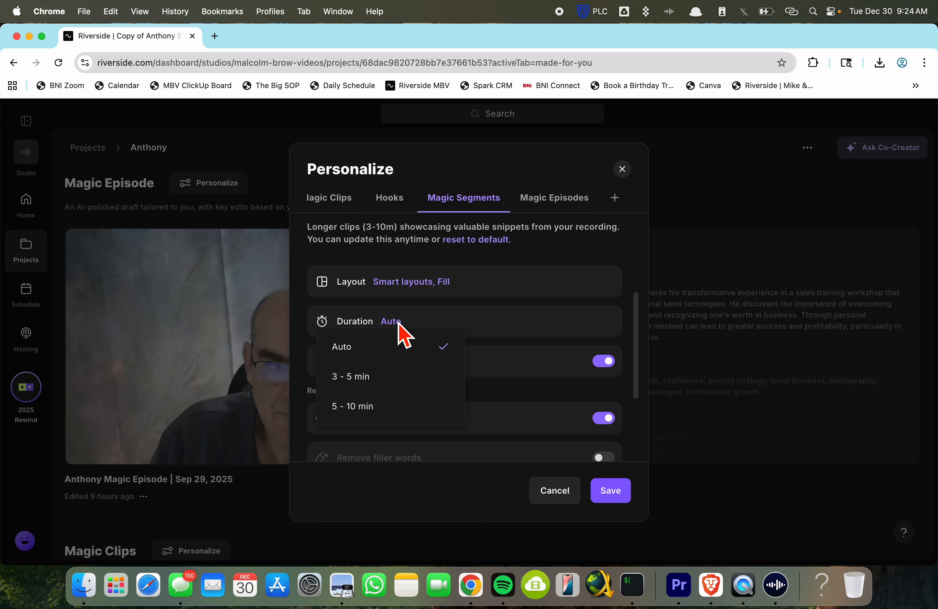
click(434, 313)
scroll(414, 381, down, 3)
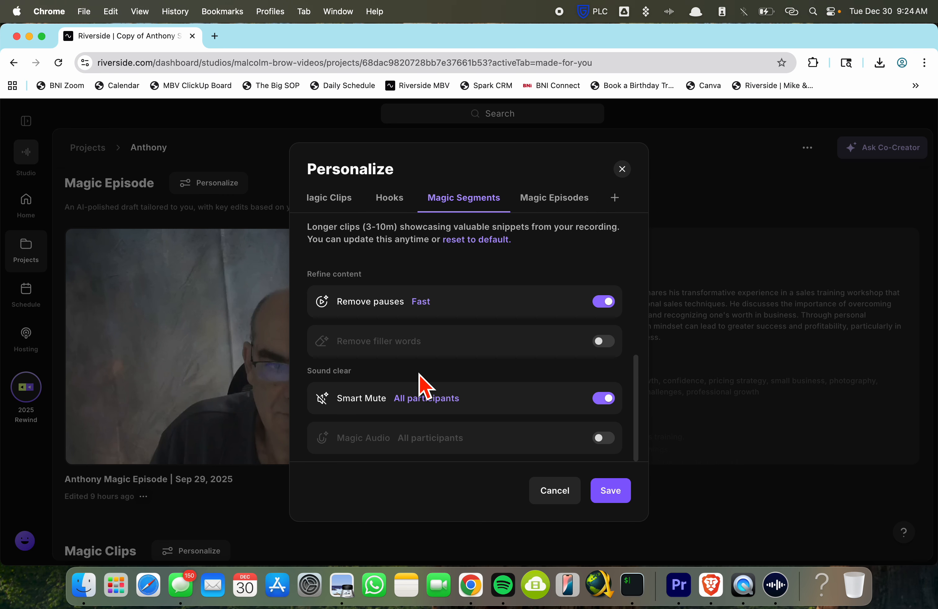
- Review the Hooks personalization settings, from ratio and layout down to the sound options
click(382, 198)
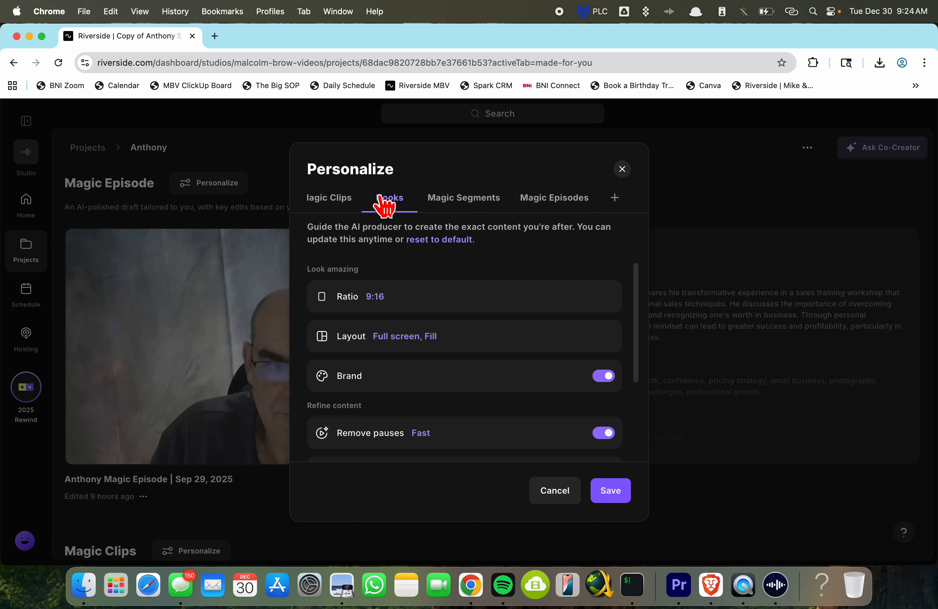
scroll(403, 320, down, 3)
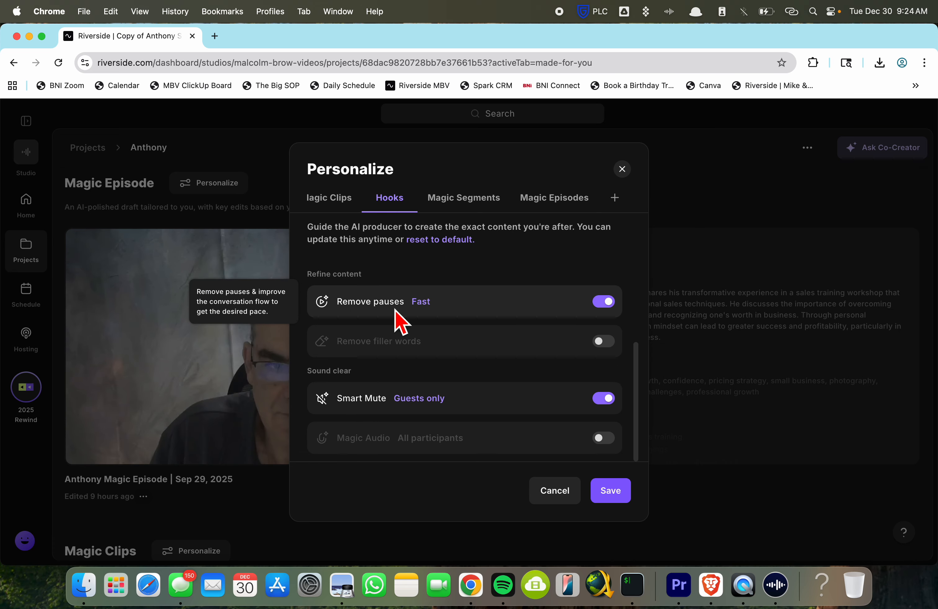
scroll(405, 351, up, 3)
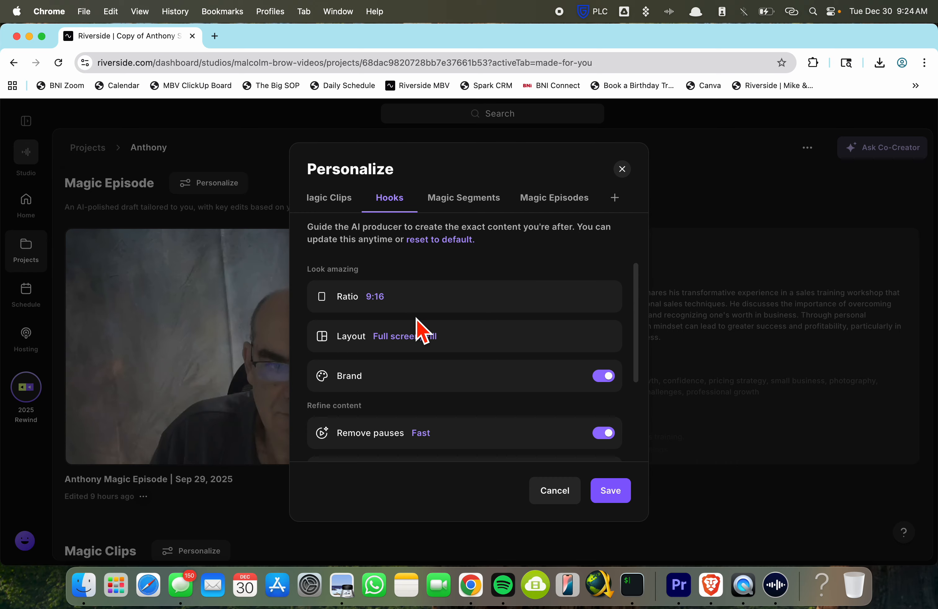
- Review all Magic Clips personalization settings and close the personalization dialog without saving
click(328, 196)
scroll(362, 277, down, 3)
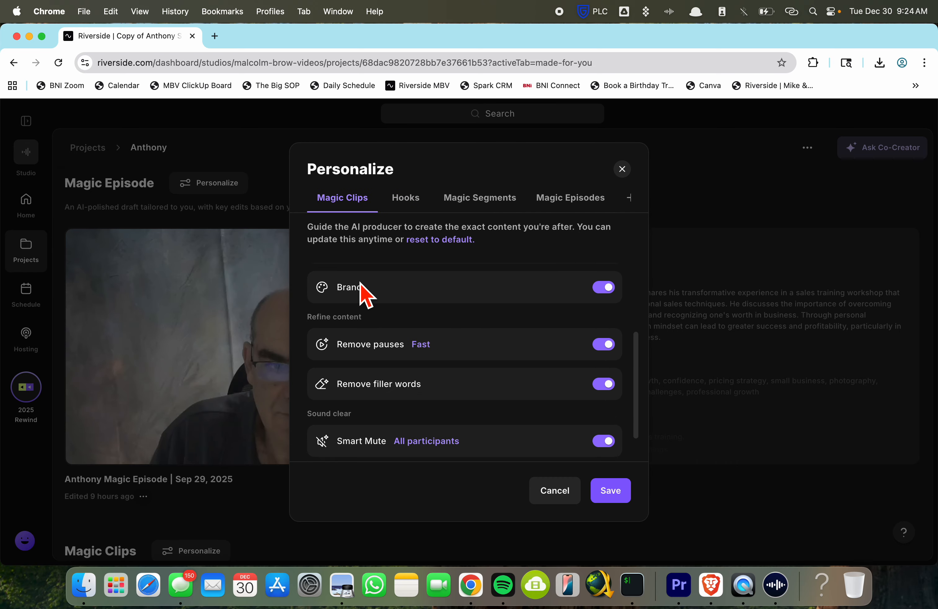
scroll(362, 293, up, 4)
scroll(364, 334, down, 4)
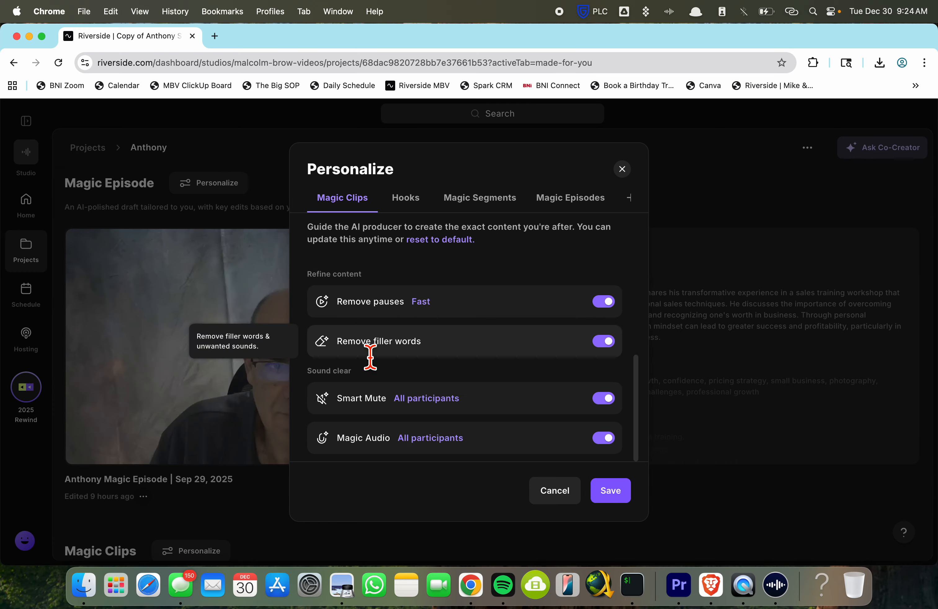
scroll(367, 385, up, 4)
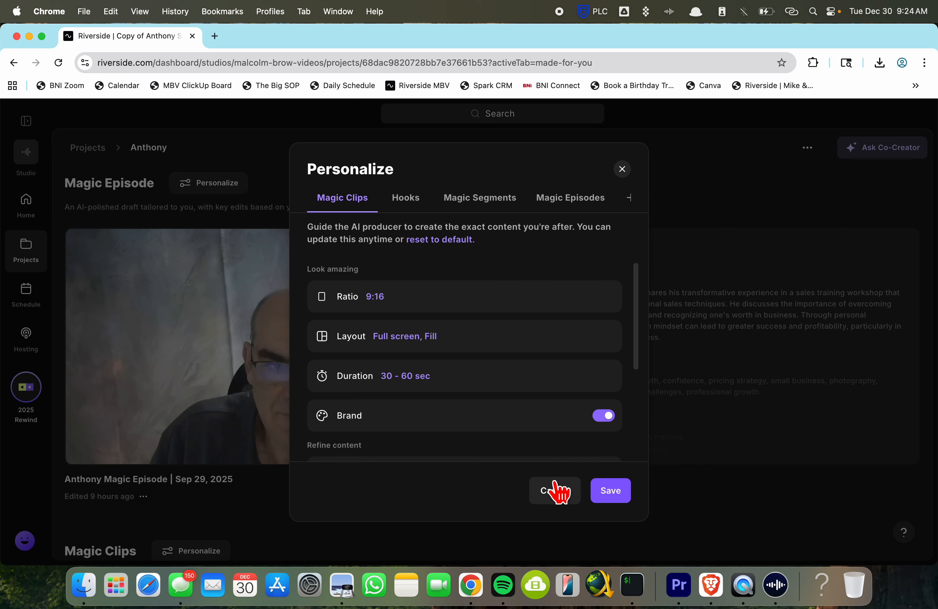
click(555, 490)
- Look over the Made for You content from the Magic Clips through the Hooks to the Snapshots
scroll(458, 514, down, 10)
scroll(455, 510, up, 5)
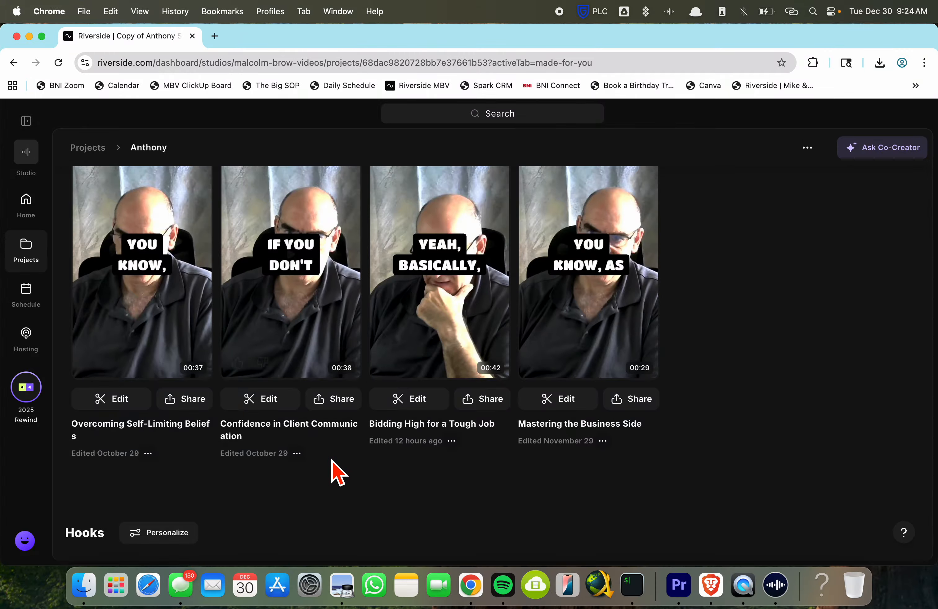
scroll(332, 461, down, 5)
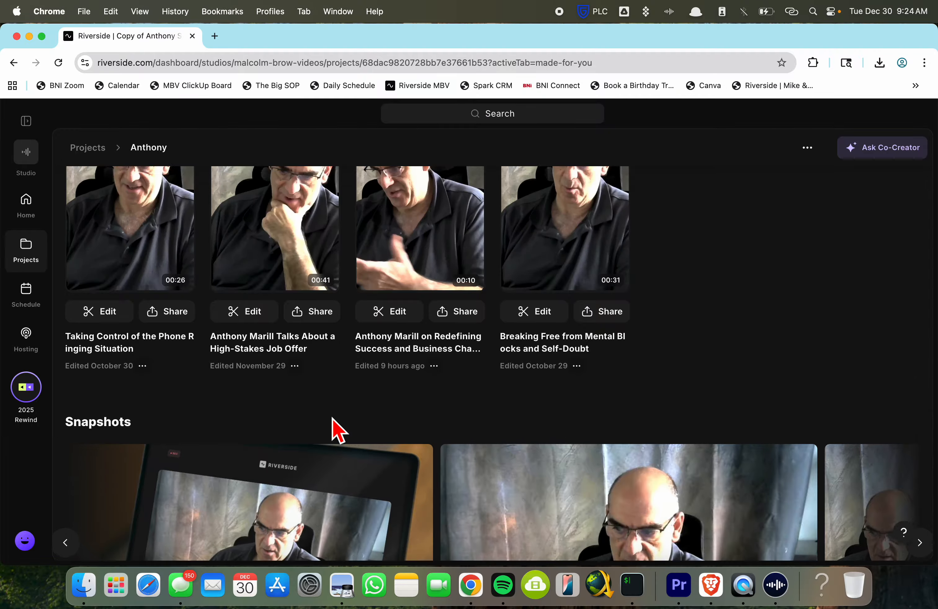
scroll(332, 418, up, 10)
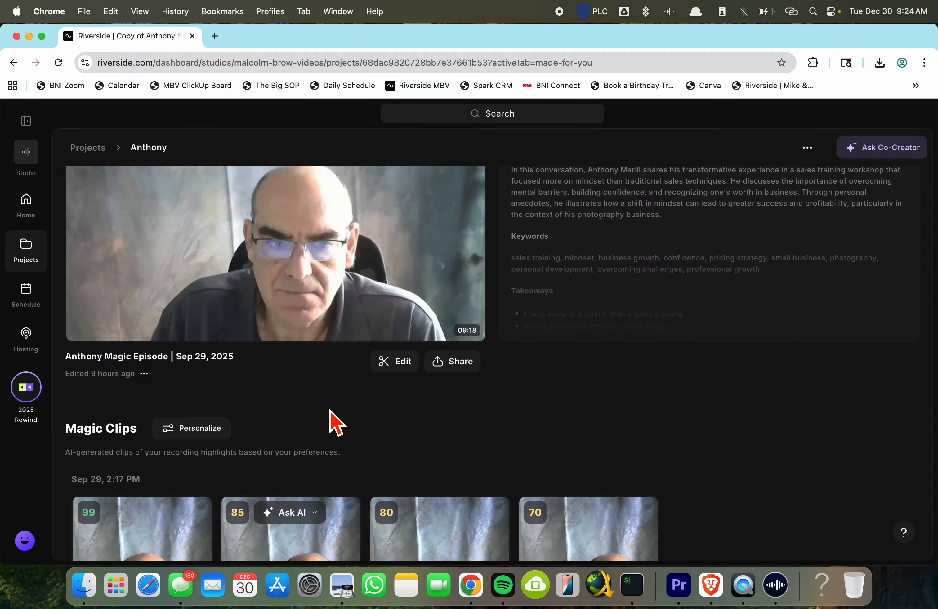
- Return to the Magic Clips, check their scores, and open "Overcoming Self-Limiting Beliefs" for editing
scroll(332, 423, down, 8)
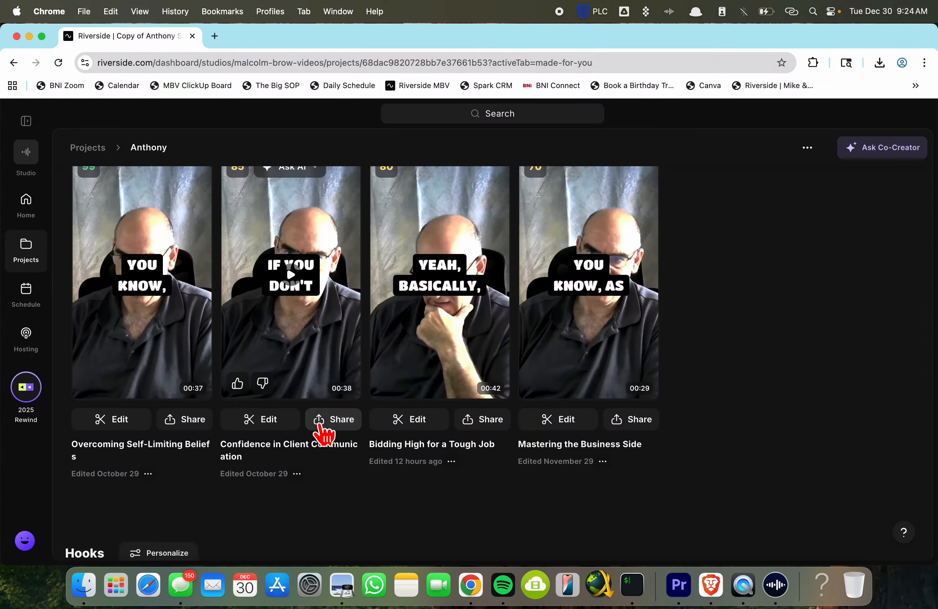
scroll(322, 433, up, 1)
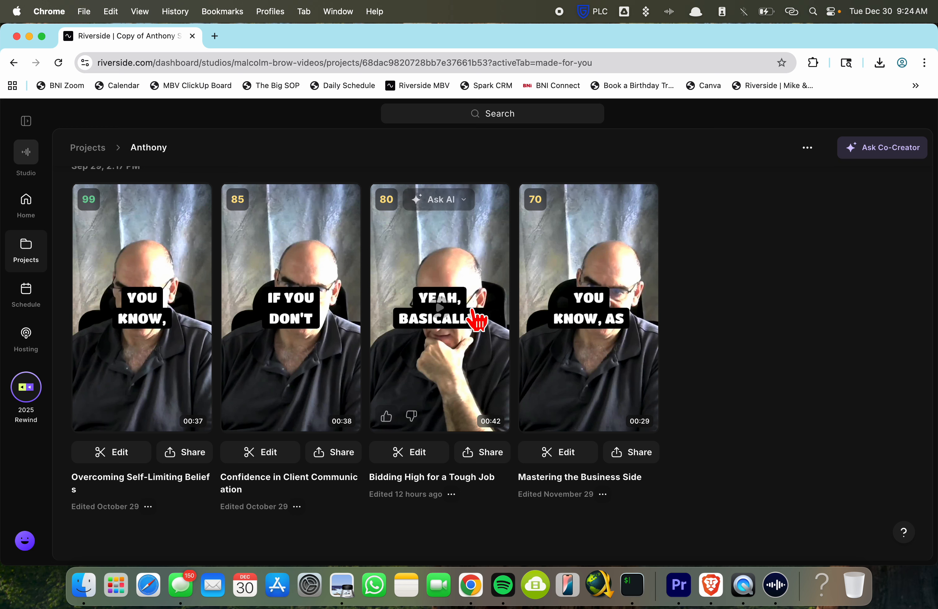
mouse_move(89, 200)
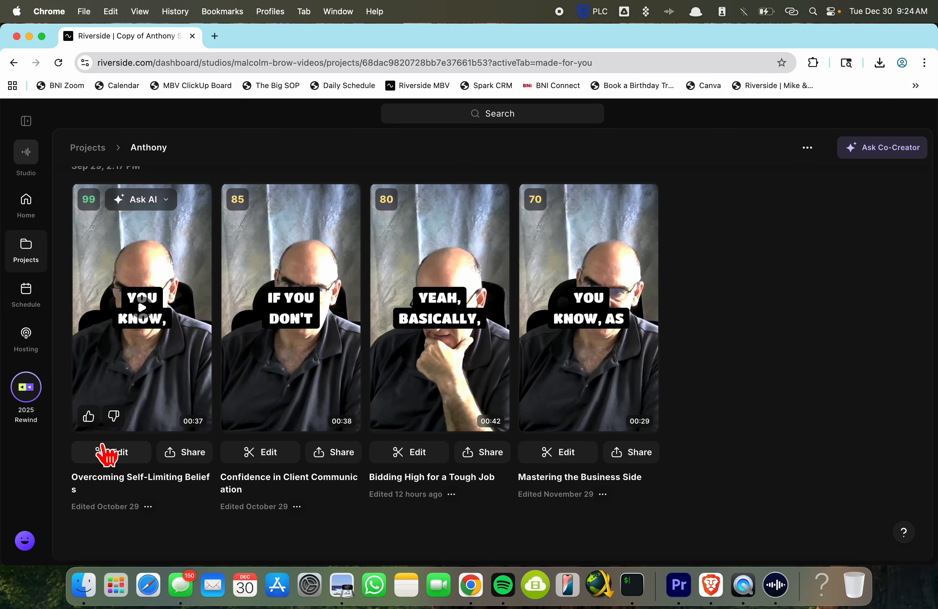
click(110, 453)
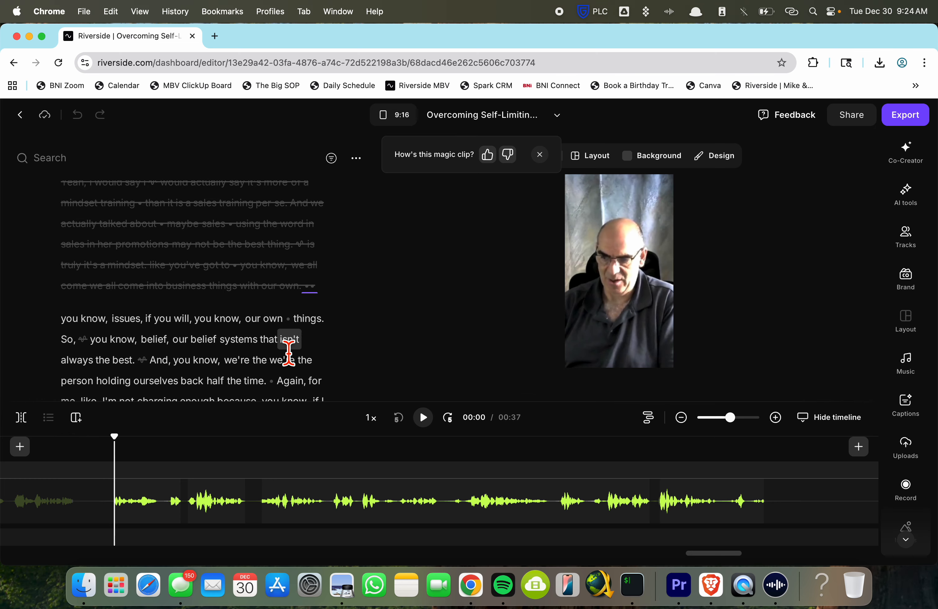
- Examine the clip's kept and struck-out transcript text and play its first three seconds
scroll(201, 360, down, 5)
scroll(201, 358, up, 5)
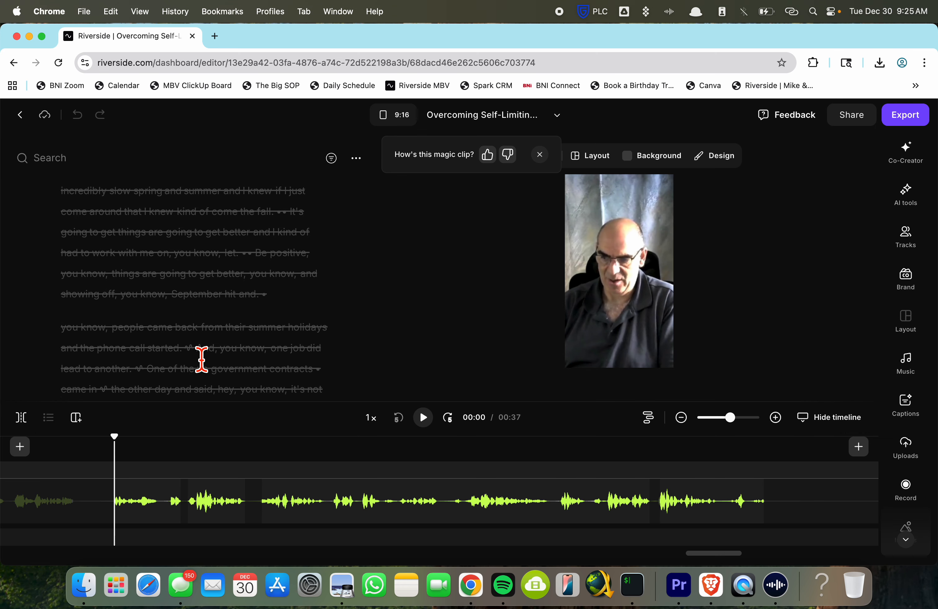
scroll(226, 323, down, 3)
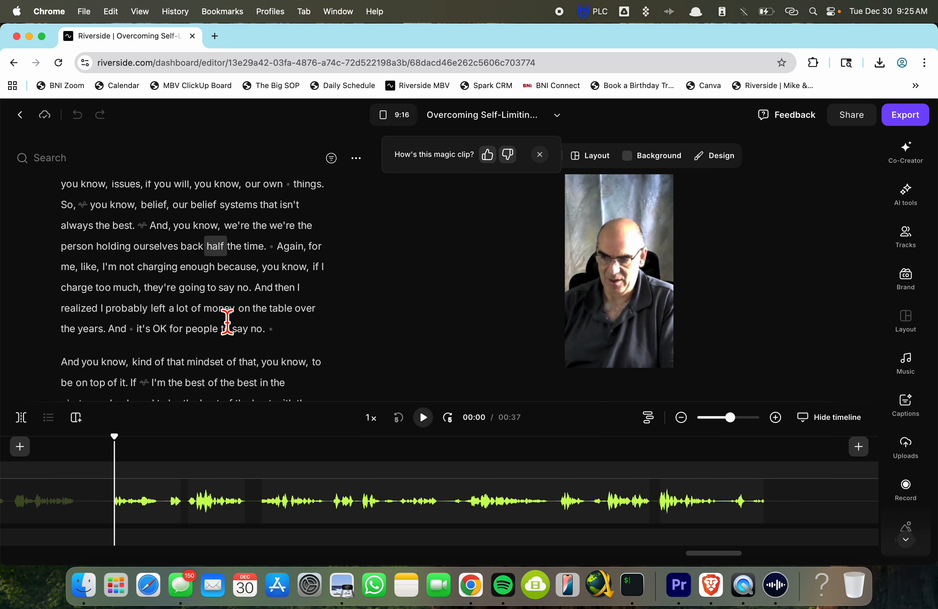
scroll(225, 288, up, 2)
key(space)
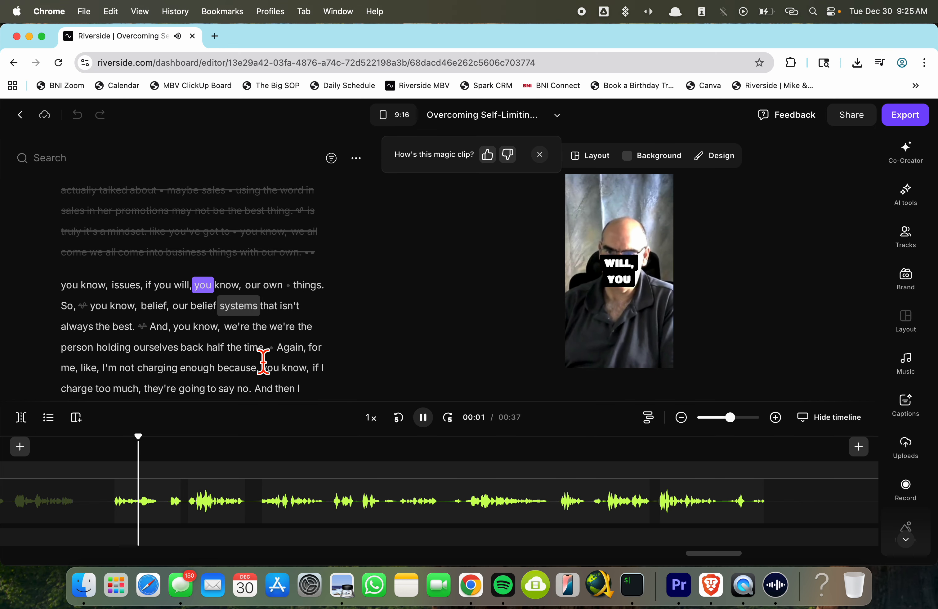
key(space)
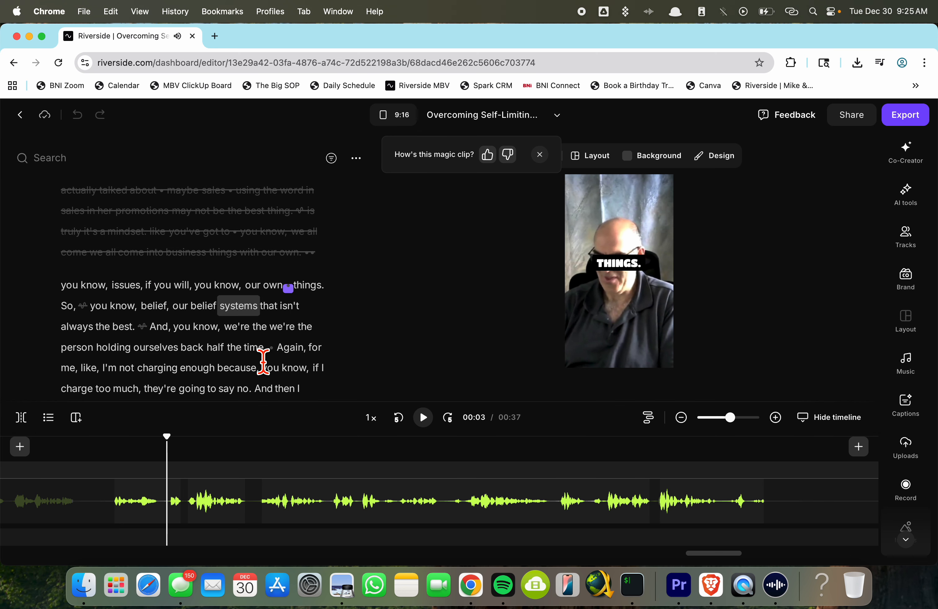
scroll(243, 344, up, 3)
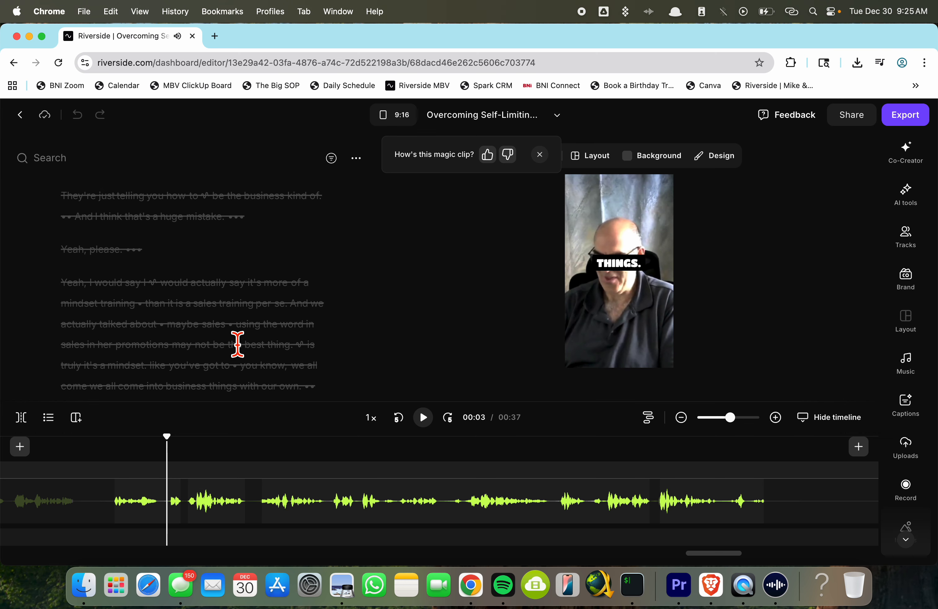
- Select the struck-out transcript text before the clip's kept section and look back through the removed passages
scroll(222, 349, up, 10)
click(205, 351)
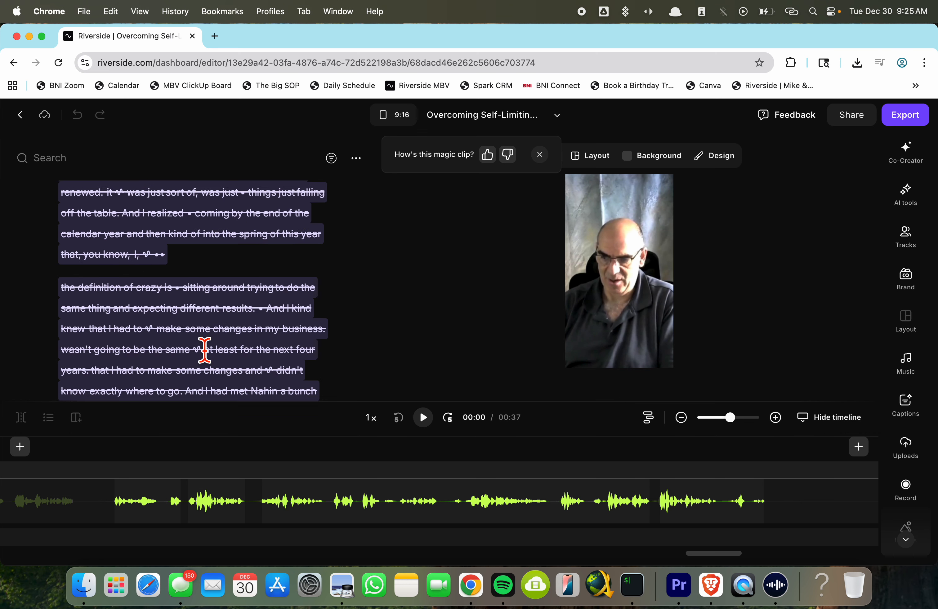
scroll(269, 309, up, 10)
scroll(271, 297, up, 5)
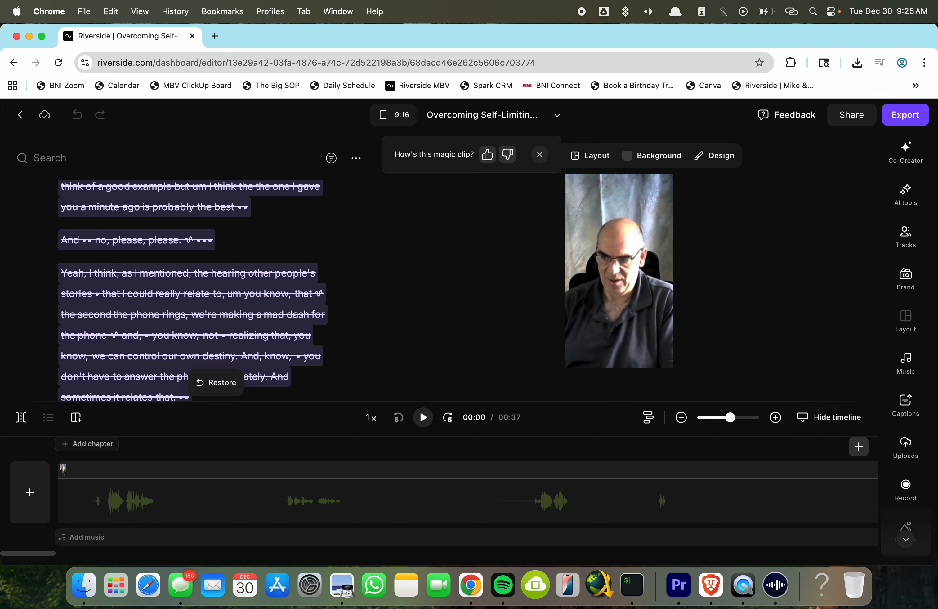
- Extend the start of the kept section on the timeline about 15 seconds earlier to restore the speech from "sales using the word in sales"
scroll(588, 499, down, 8)
scroll(591, 506, right, 10)
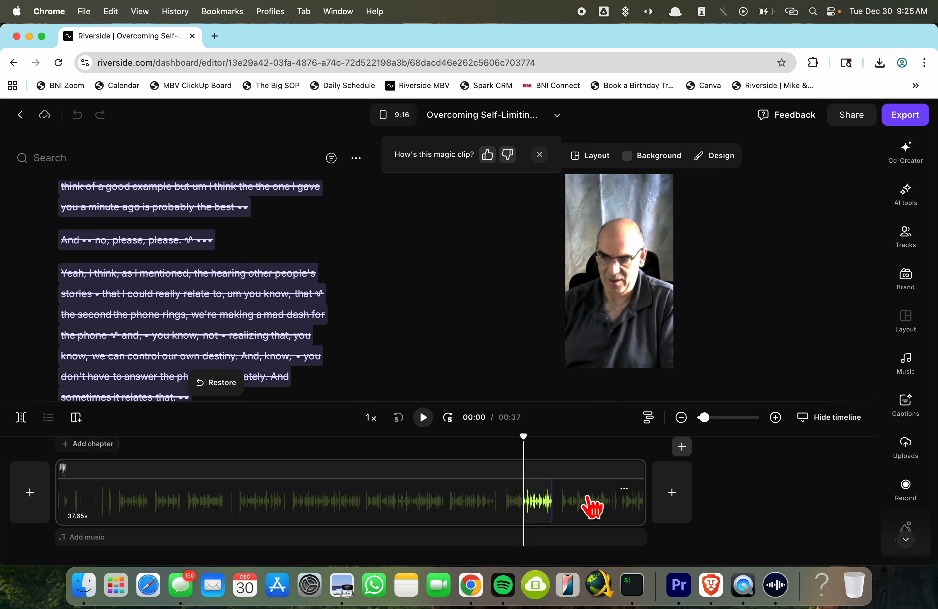
scroll(502, 520, right, 3)
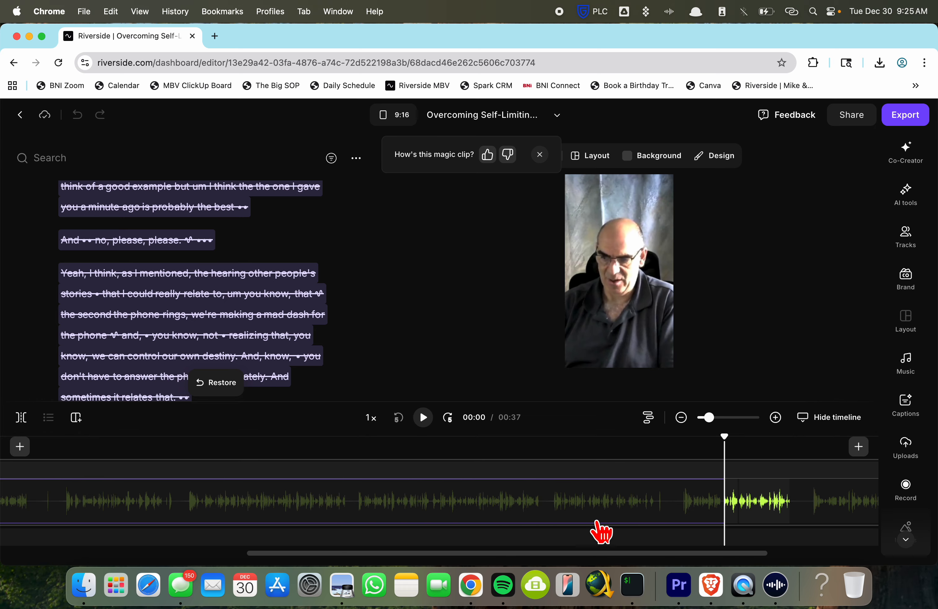
scroll(723, 501, up, 3)
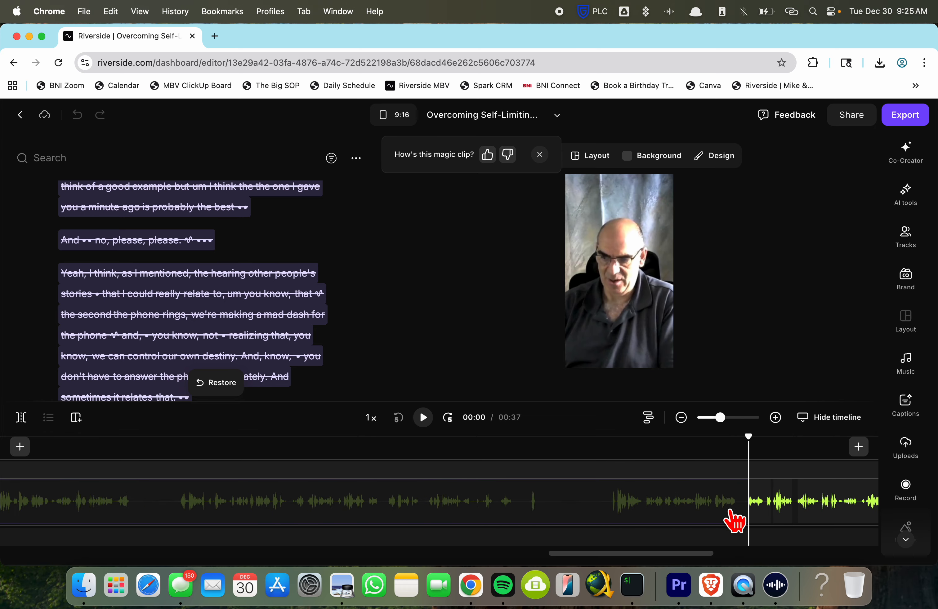
click(702, 503)
drag(749, 503, 669, 505)
- Play parts of the lengthened clip from about 4 seconds and 25 seconds, pausing after each part
click(690, 502)
key(space)
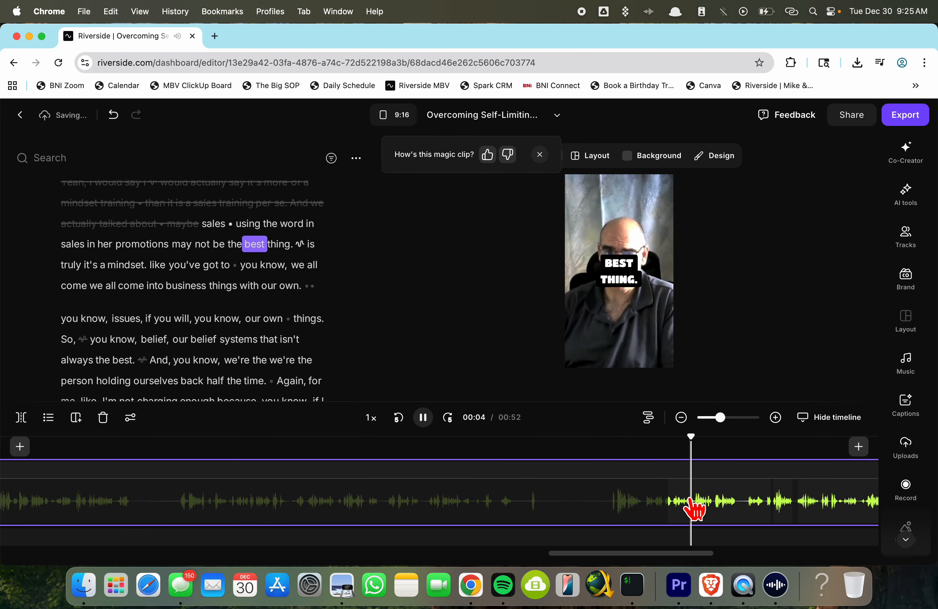
key(space)
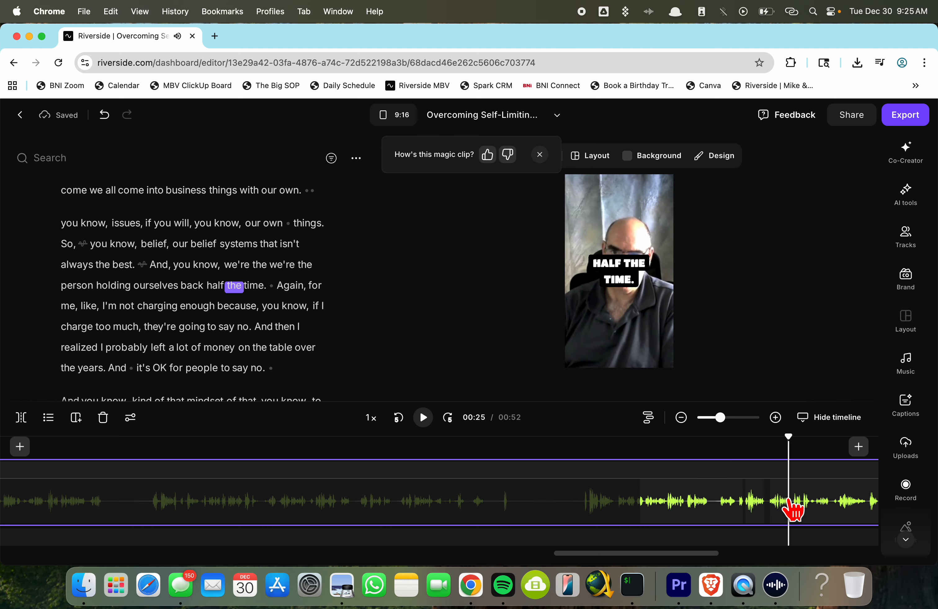
key(space)
key(space)
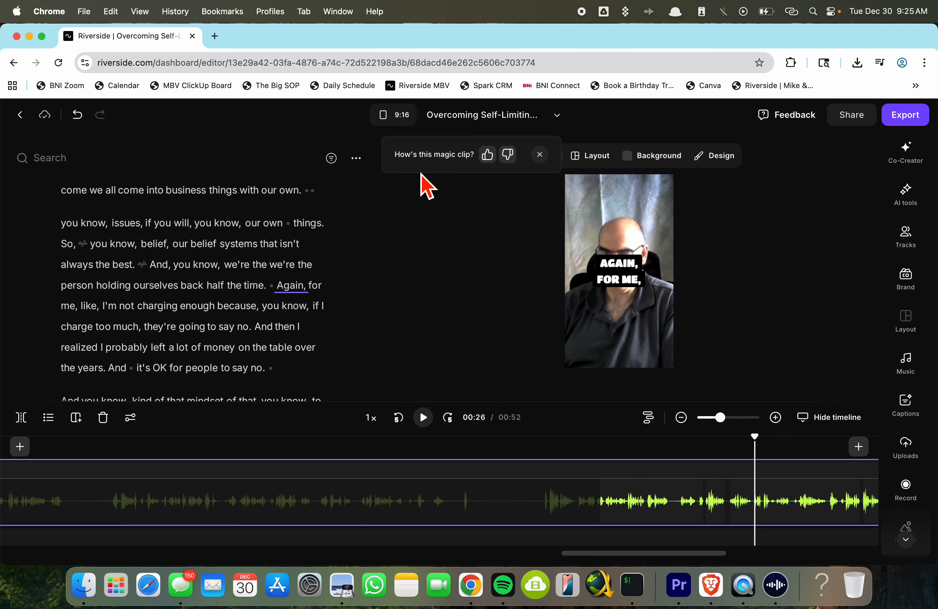
- Check the aspect ratios offered for the clip, keep 9:16, and leave the editor for the project page
click(385, 115)
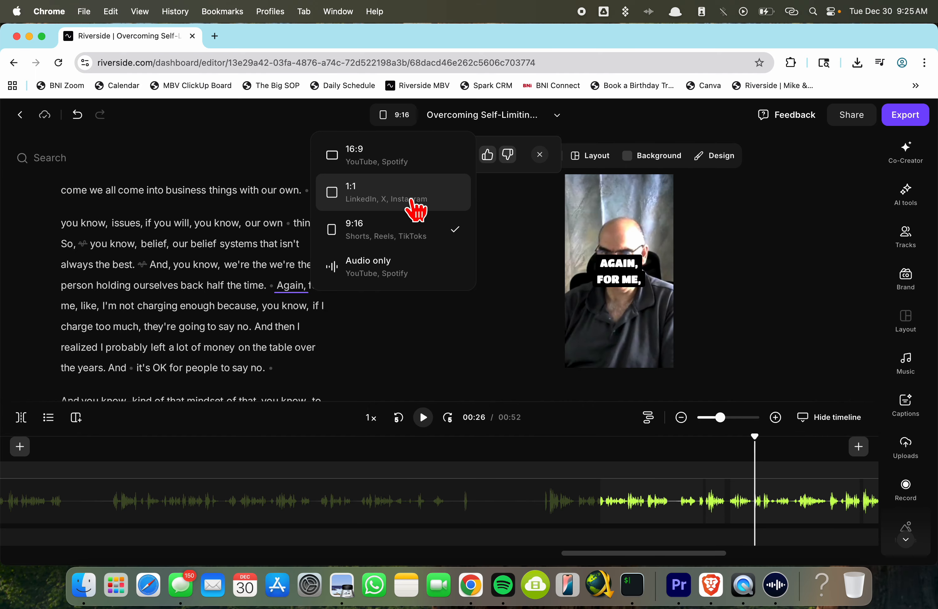
click(332, 118)
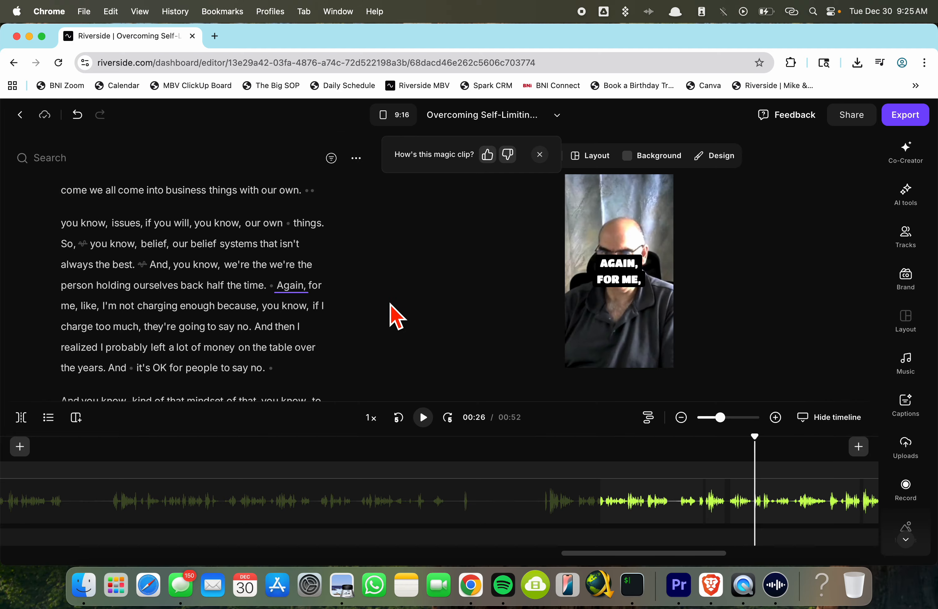
click(19, 116)
- Look over the project's Magic Episode, show notes and Magic Clips
scroll(237, 348, down, 15)
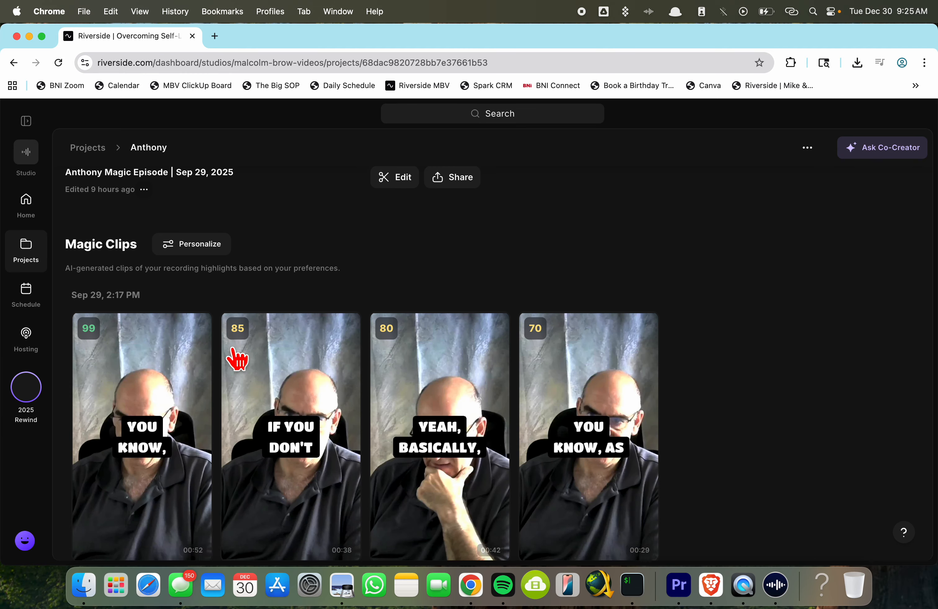
scroll(236, 361, up, 10)
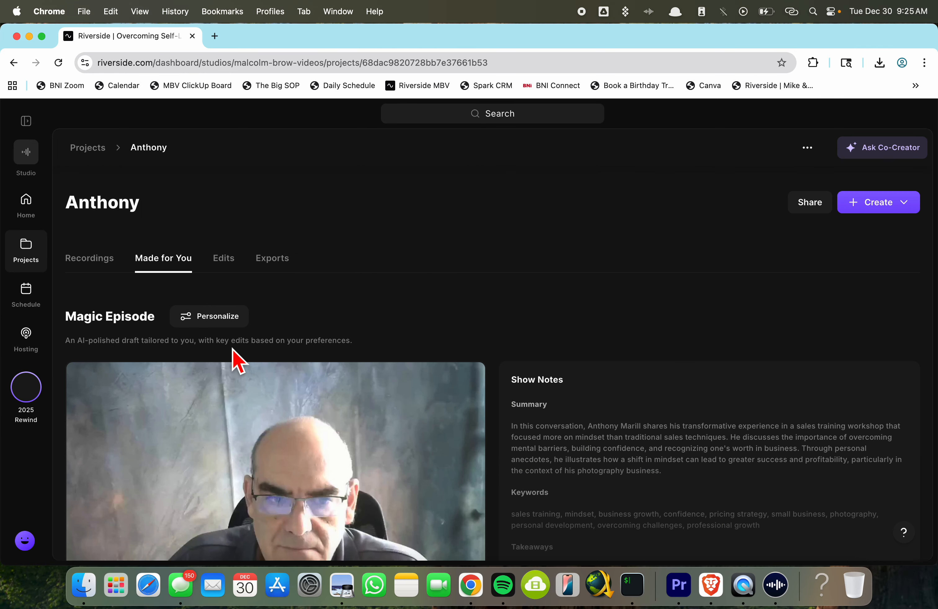
scroll(245, 413, down, 2)
scroll(245, 412, down, 5)
scroll(245, 412, up, 10)
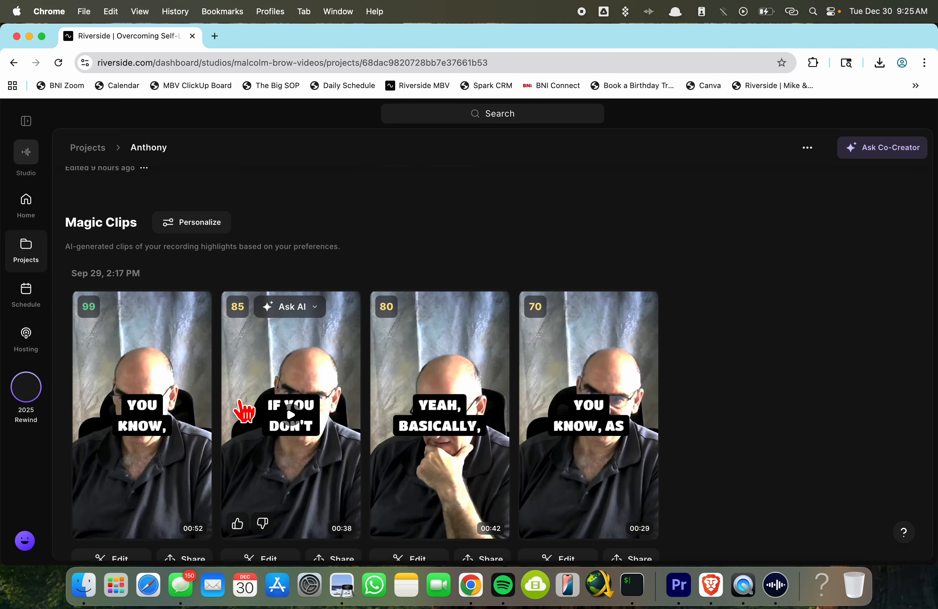
- Open the project's recordings and review the tracks and the actions available for the September 29 recording
click(90, 258)
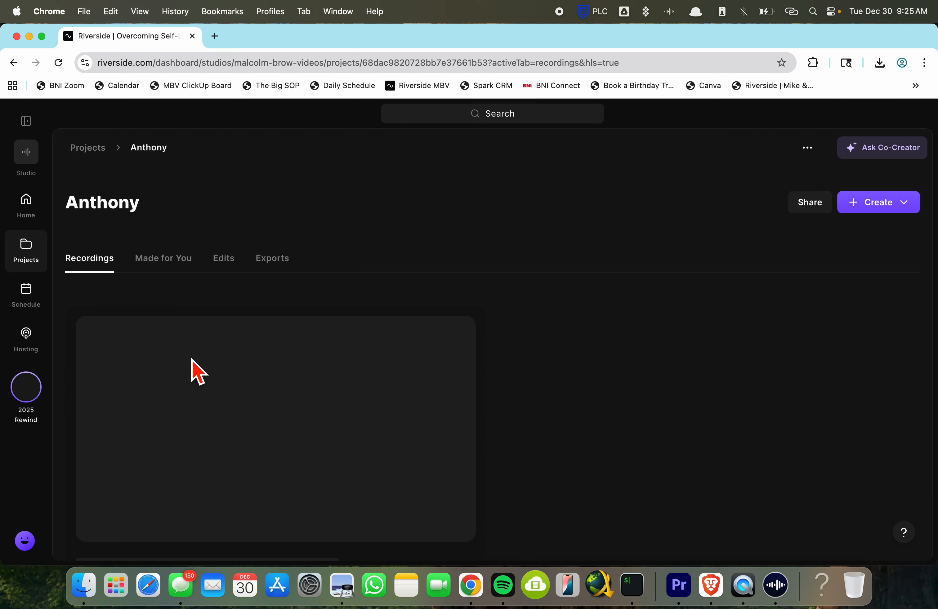
scroll(194, 392, down, 4)
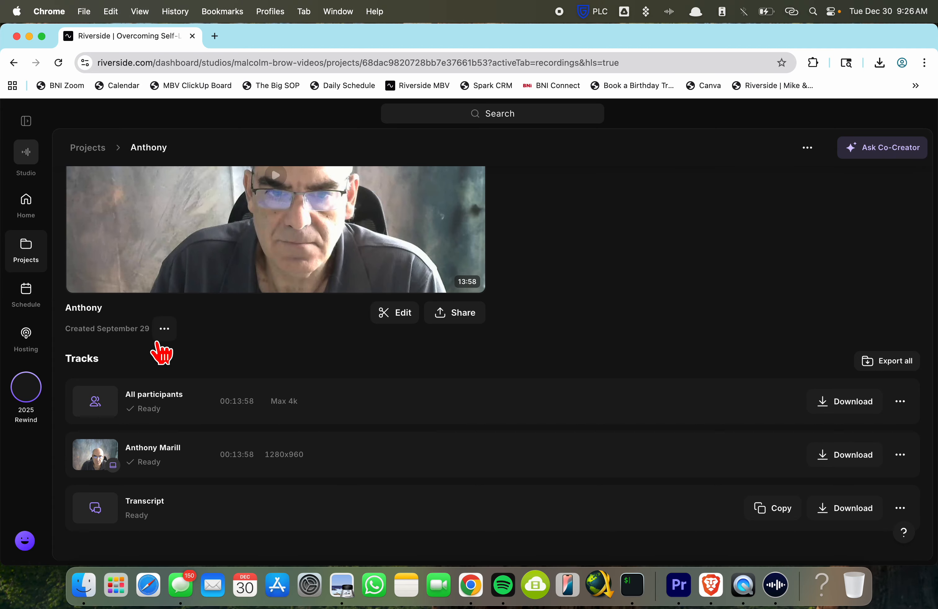
click(166, 329)
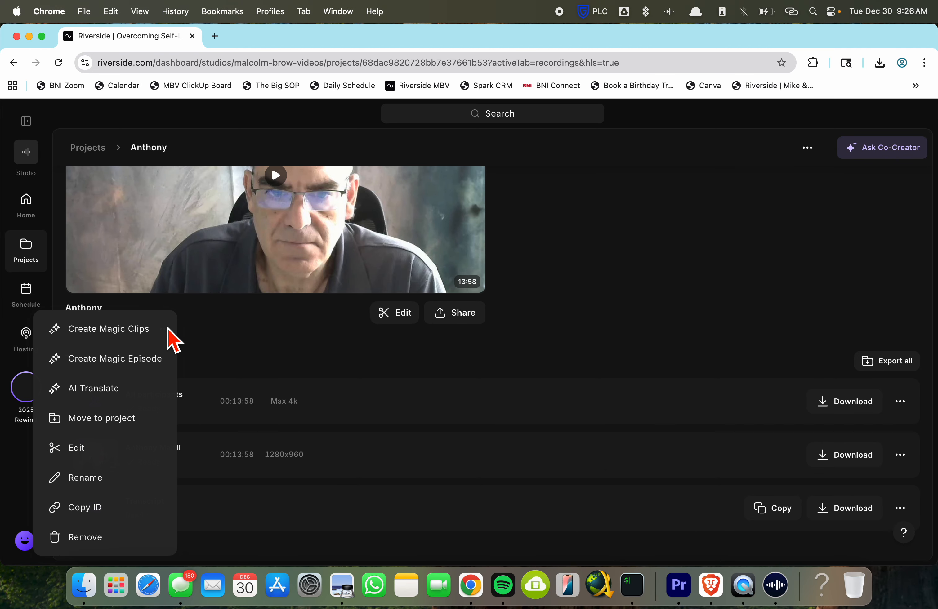
click(238, 335)
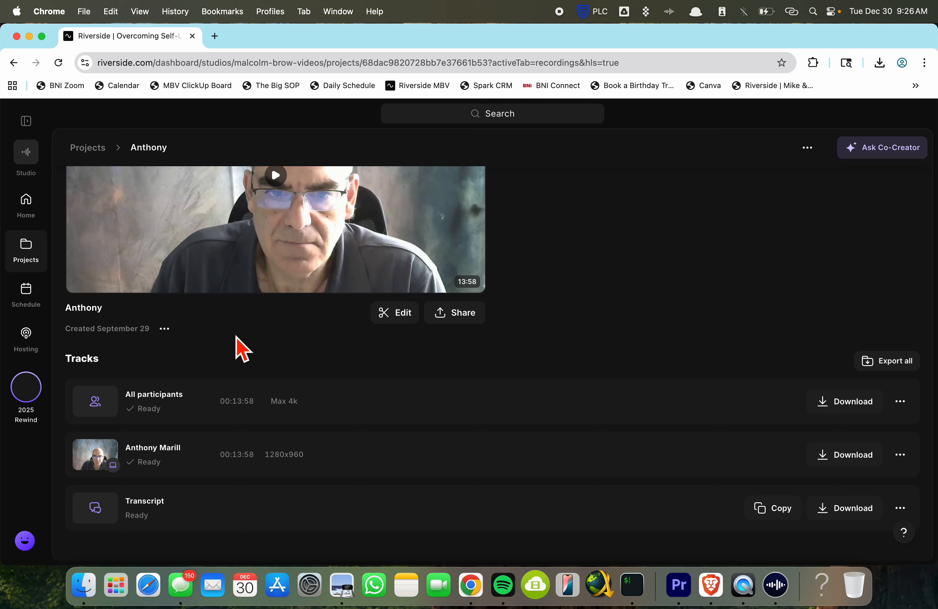
- Look through the projects the recording could be moved to, close the dialog without moving it, and recheck the recording's other actions
click(164, 329)
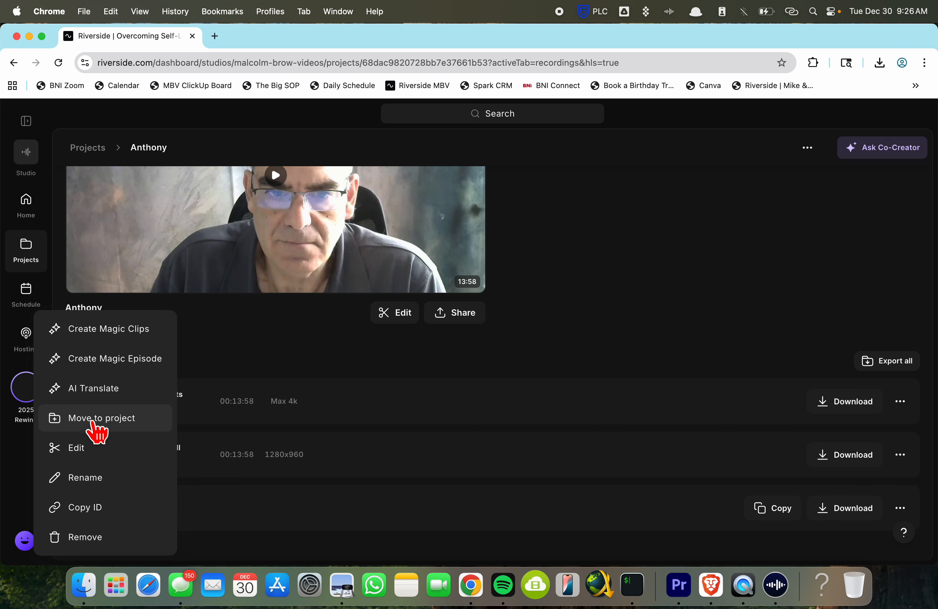
click(107, 420)
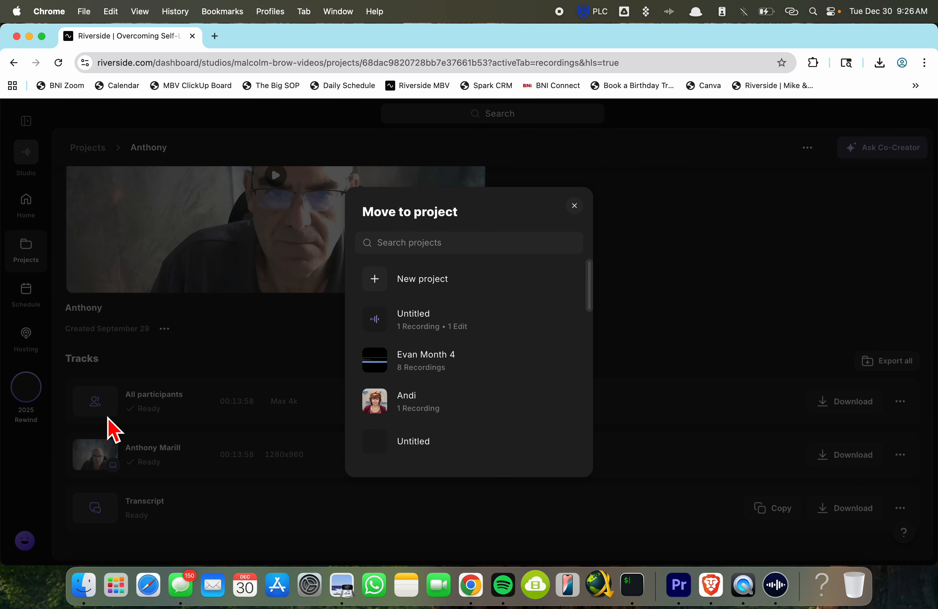
scroll(423, 448, down, 5)
scroll(433, 433, up, 5)
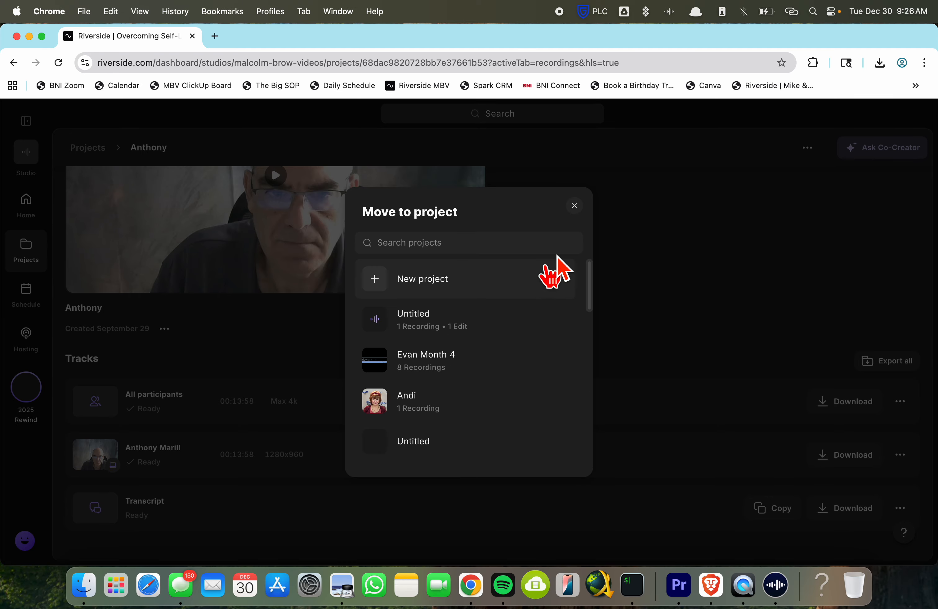
click(576, 208)
click(164, 329)
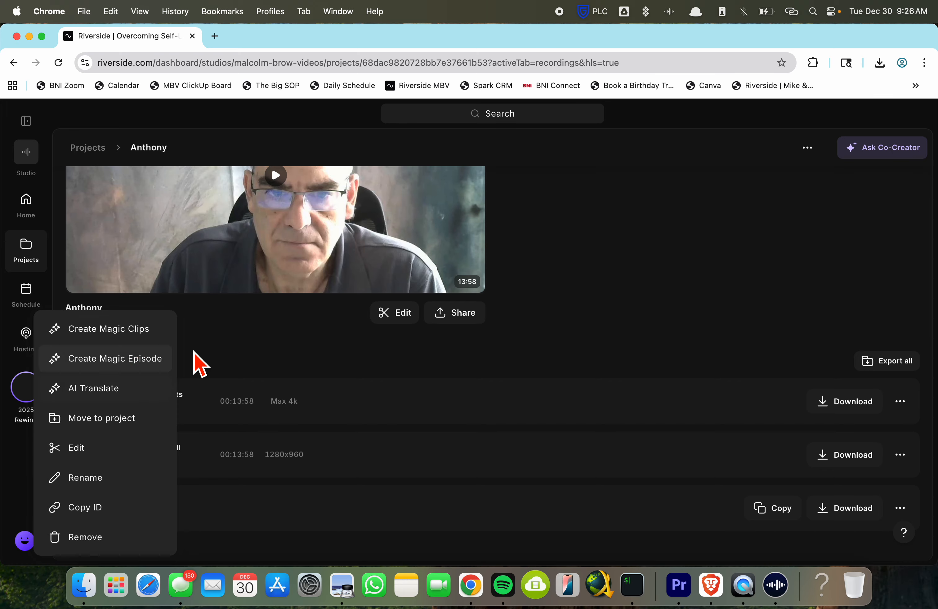
click(223, 348)
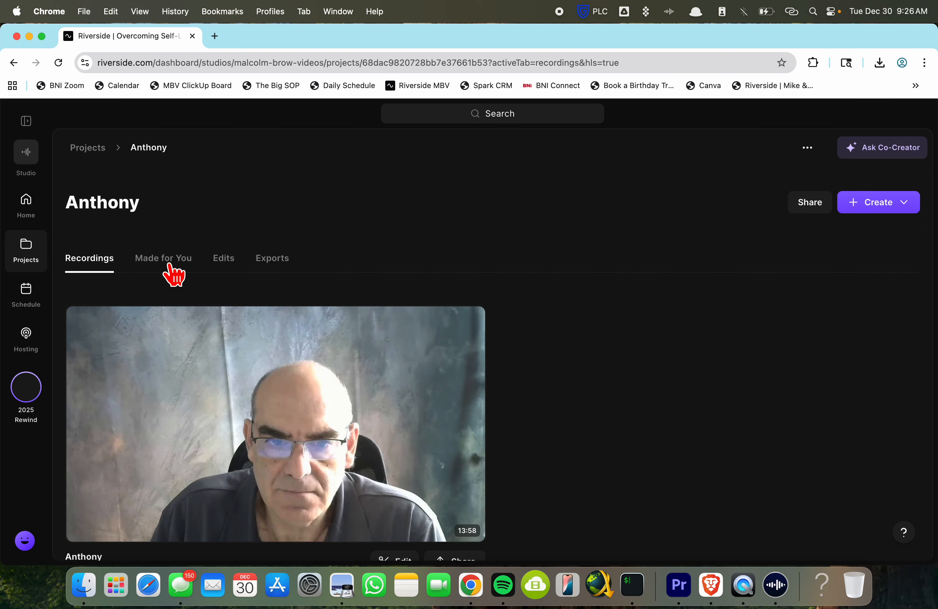
- Reopen the Made for You content and look over its Magic Clips, Hooks and Snapshots
click(175, 268)
scroll(320, 383, down, 10)
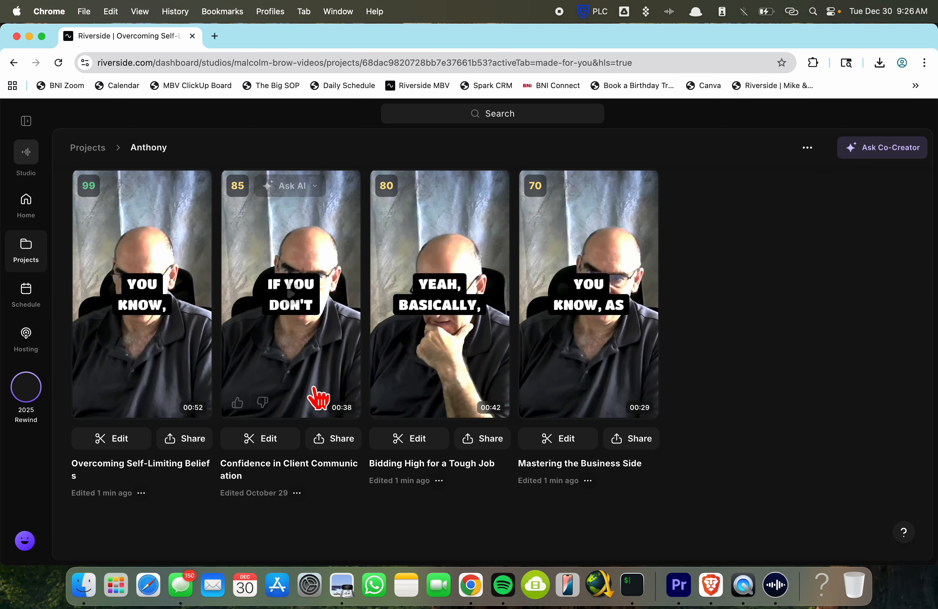
scroll(237, 404, down, 6)
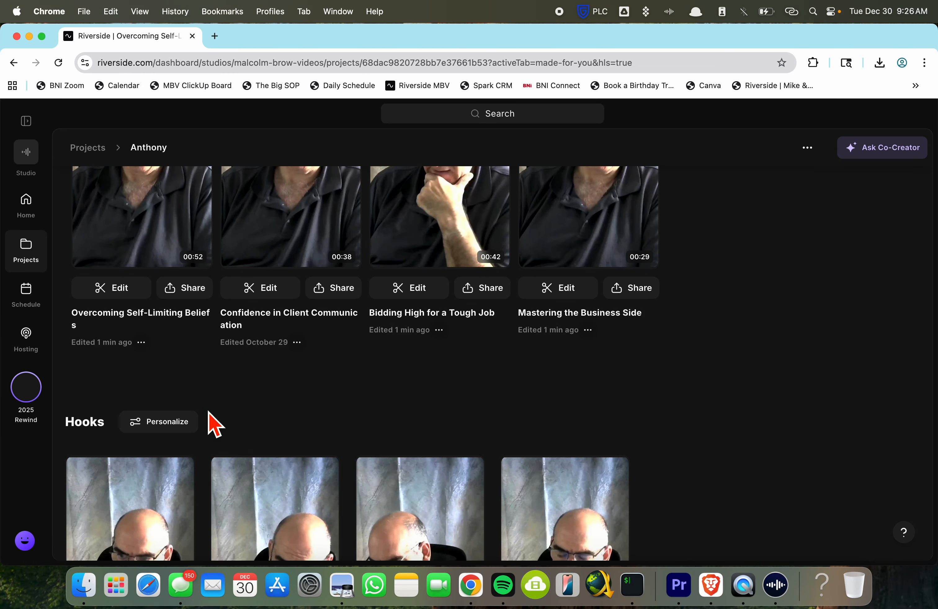
scroll(206, 384, down, 7)
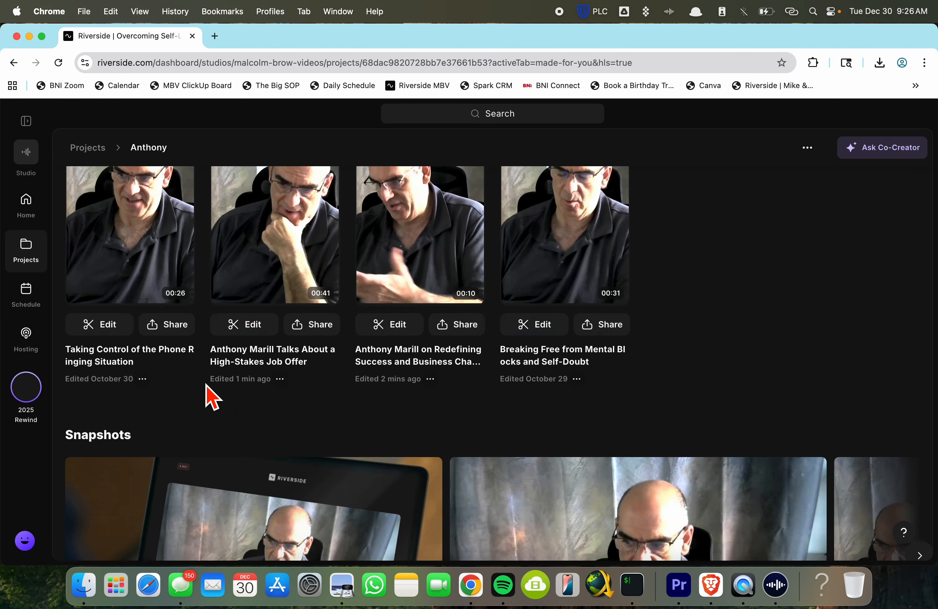
scroll(205, 384, up, 20)
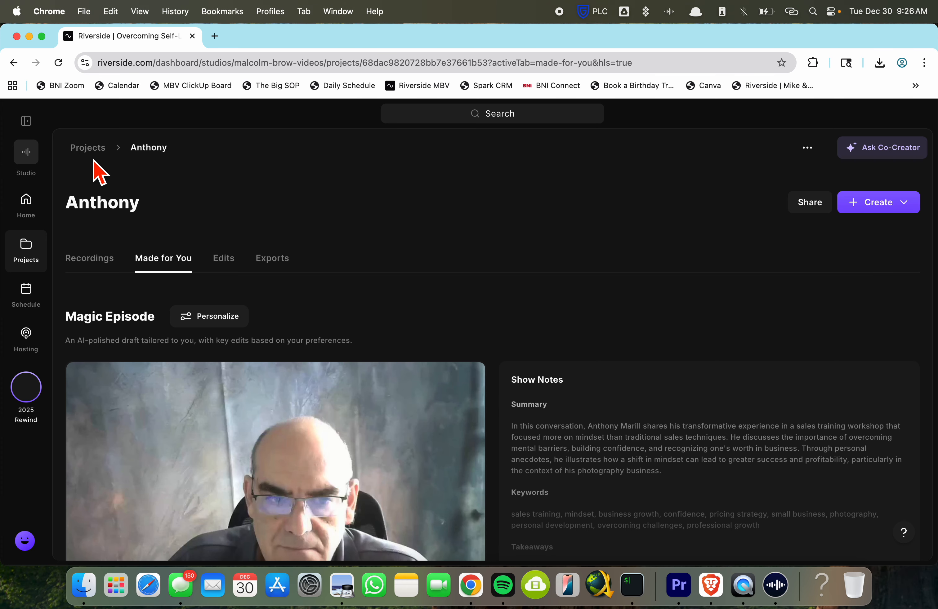
- Go back to the list of all projects and look through the recent and older ones
click(89, 148)
scroll(379, 378, down, 4)
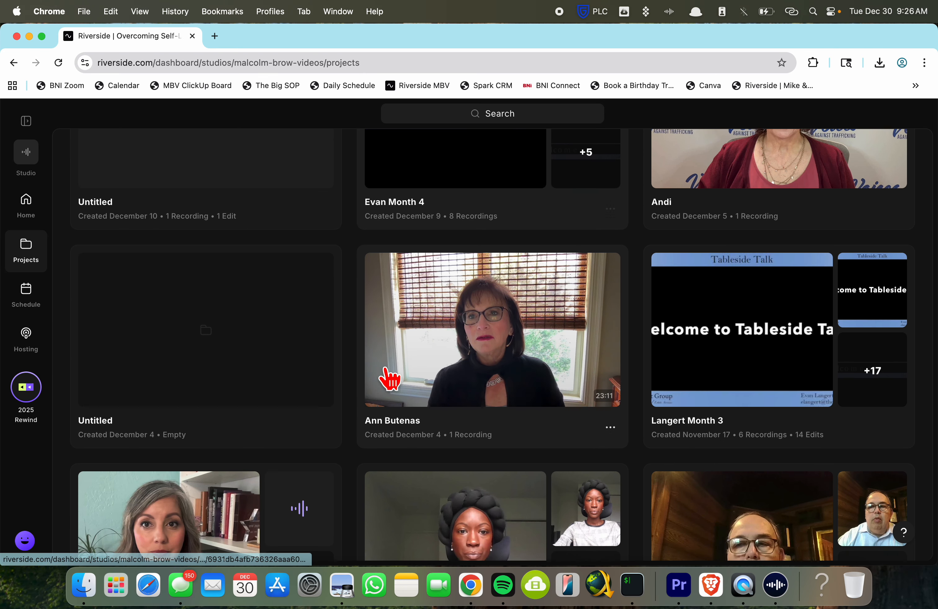
scroll(389, 379, down, 2)
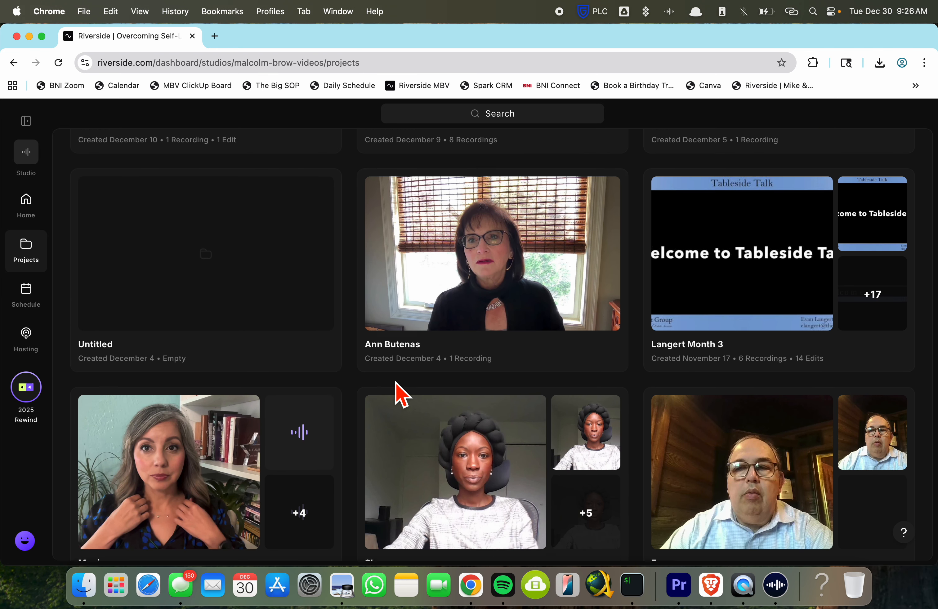
scroll(395, 382, down, 6)
scroll(397, 390, up, 1)
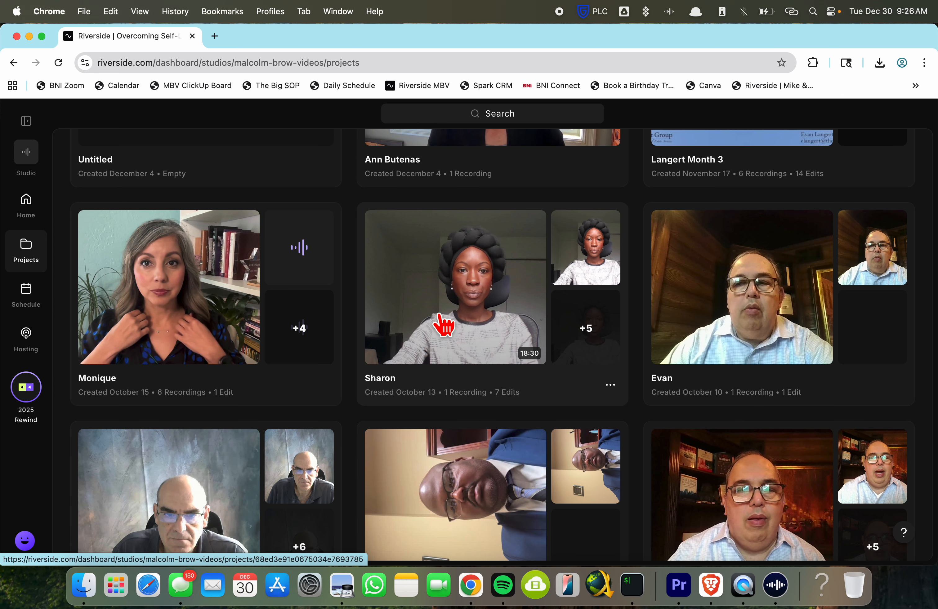
scroll(442, 327, up, 8)
scroll(440, 324, down, 10)
scroll(455, 332, down, 3)
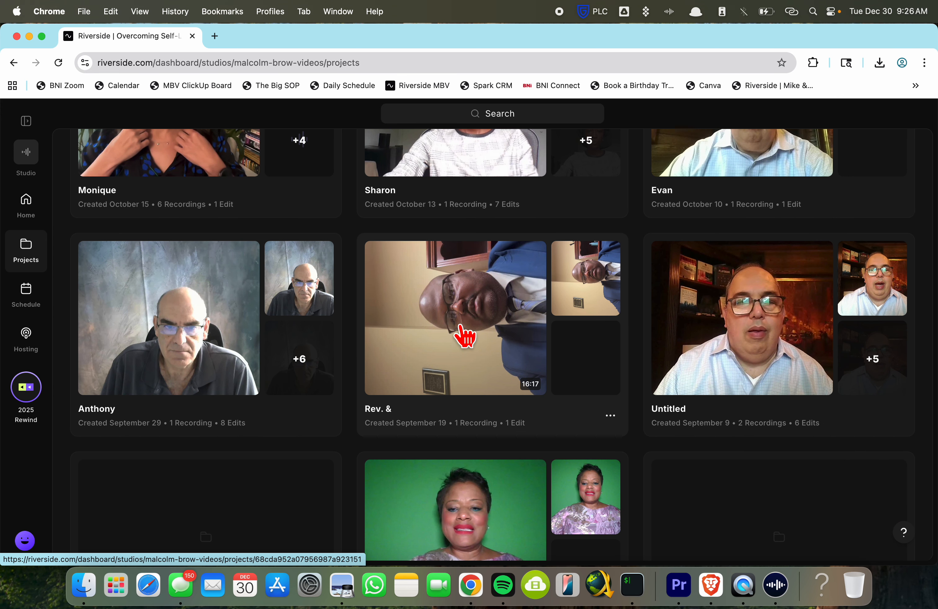
scroll(519, 317, up, 8)
scroll(554, 309, up, 2)
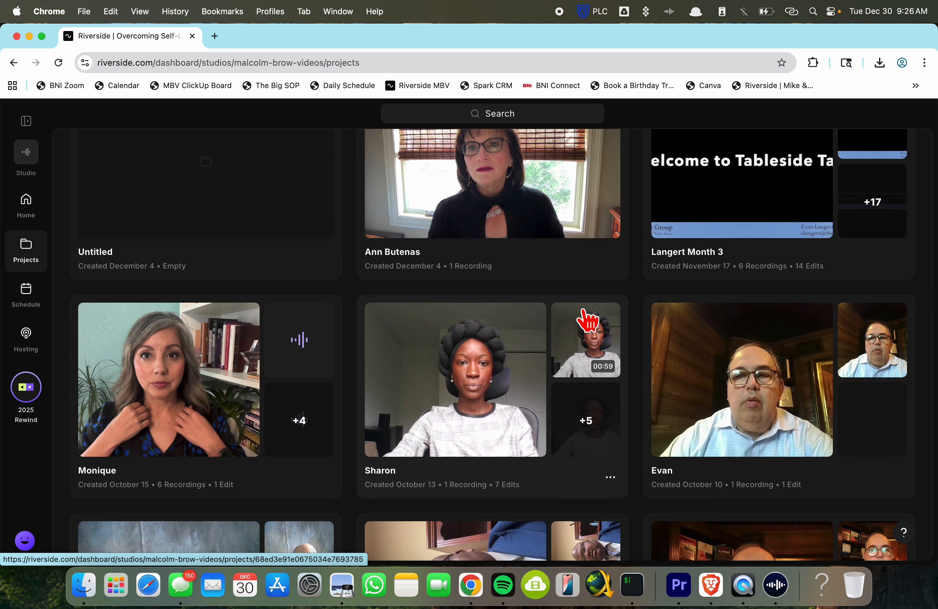
scroll(609, 378, down, 10)
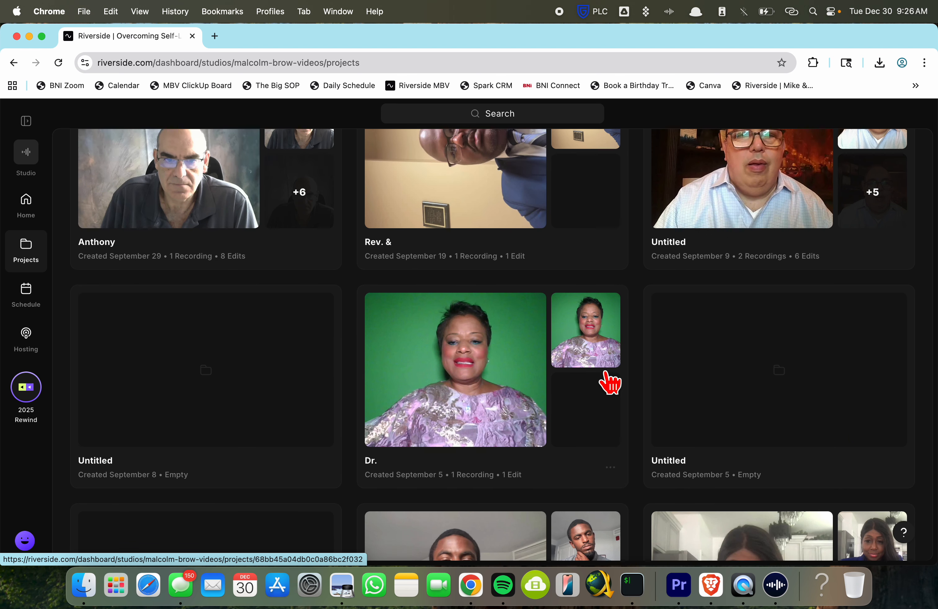
scroll(609, 383, up, 10)
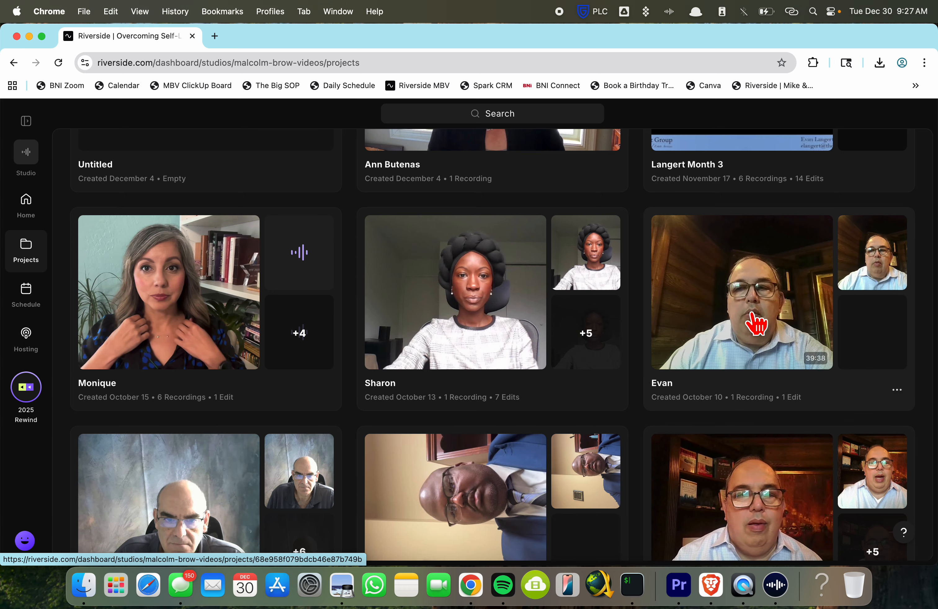
scroll(755, 388, up, 10)
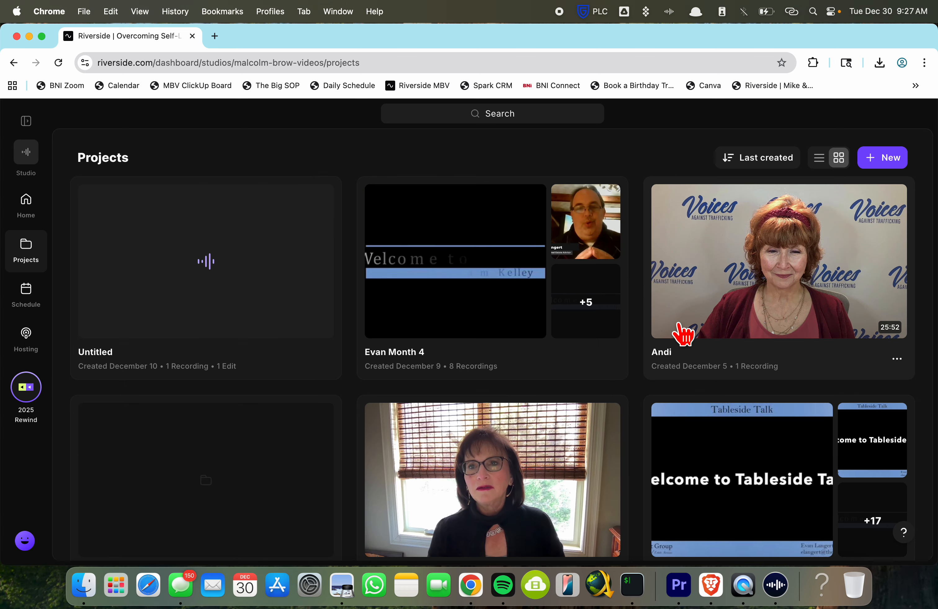
scroll(704, 363, down, 7)
scroll(720, 396, down, 8)
scroll(722, 404, up, 3)
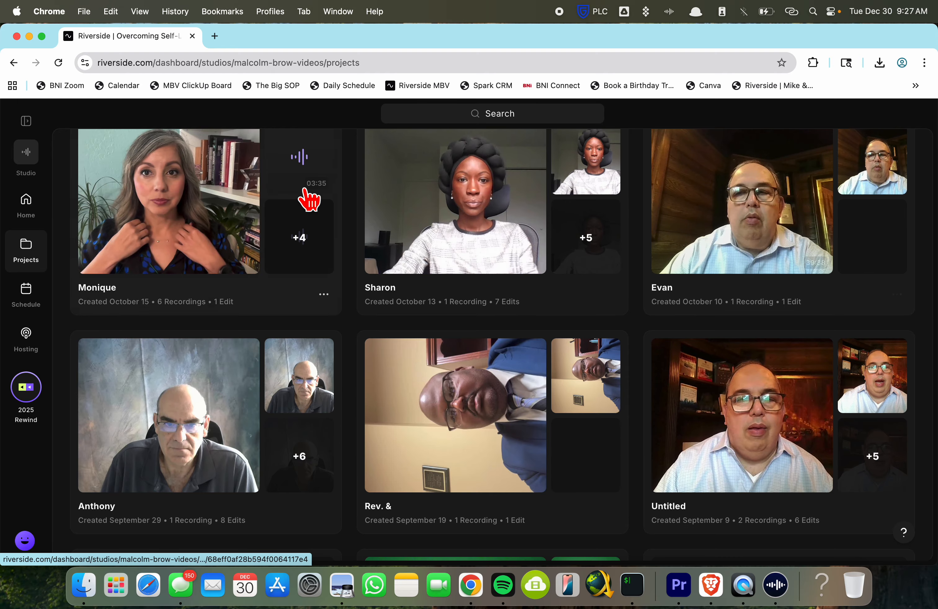
- Check the actions available for the project created on October 13
scroll(309, 200, up, 3)
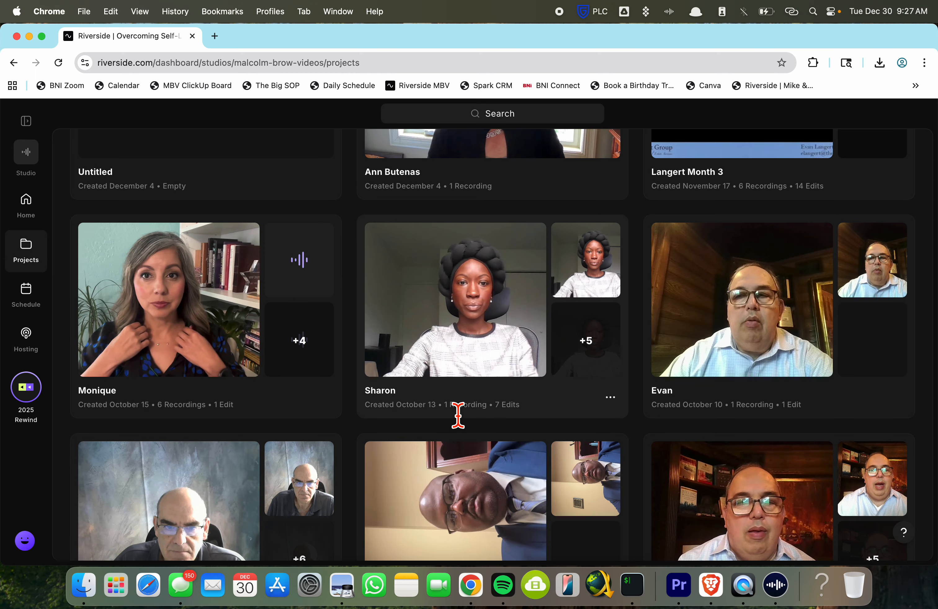
click(610, 397)
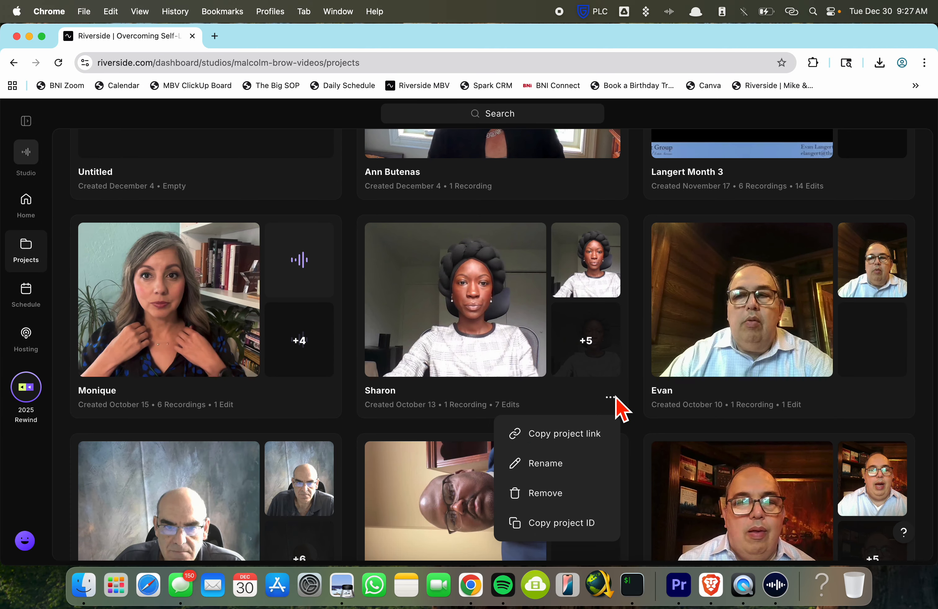
click(615, 397)
- Look through the projects created between August and December and return to the newest ones
scroll(194, 424, down, 10)
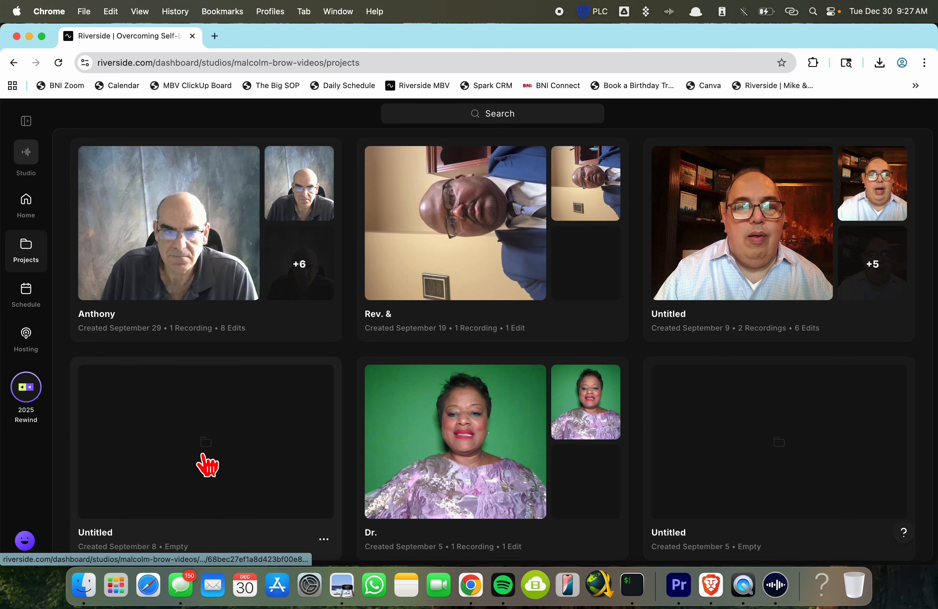
scroll(203, 455, up, 20)
scroll(205, 459, down, 10)
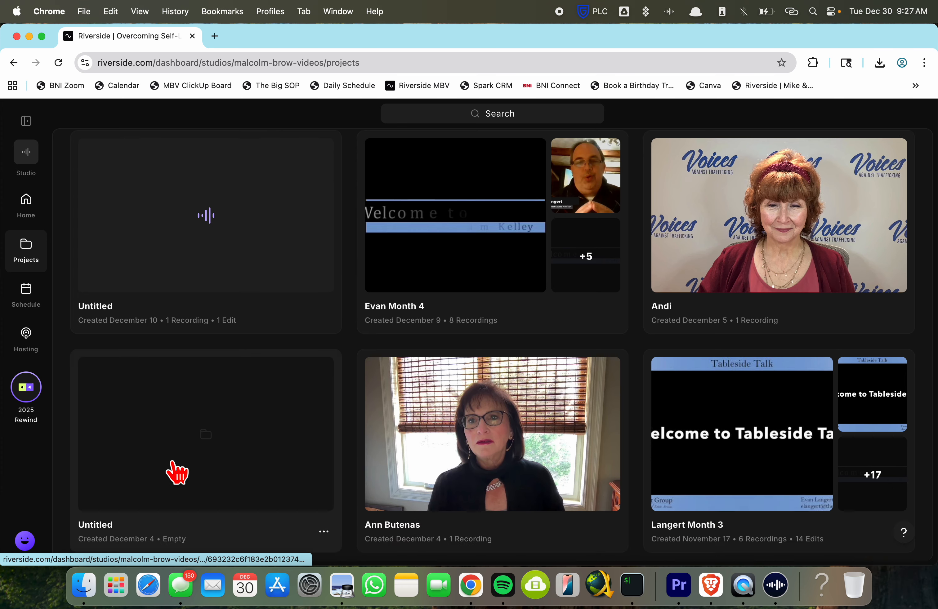
scroll(432, 494, down, 3)
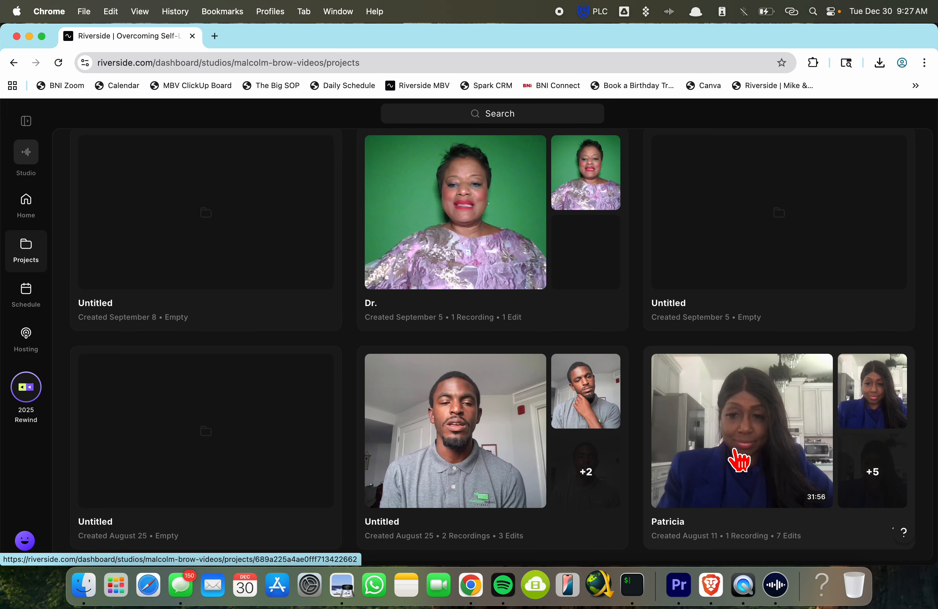
scroll(590, 443, up, 8)
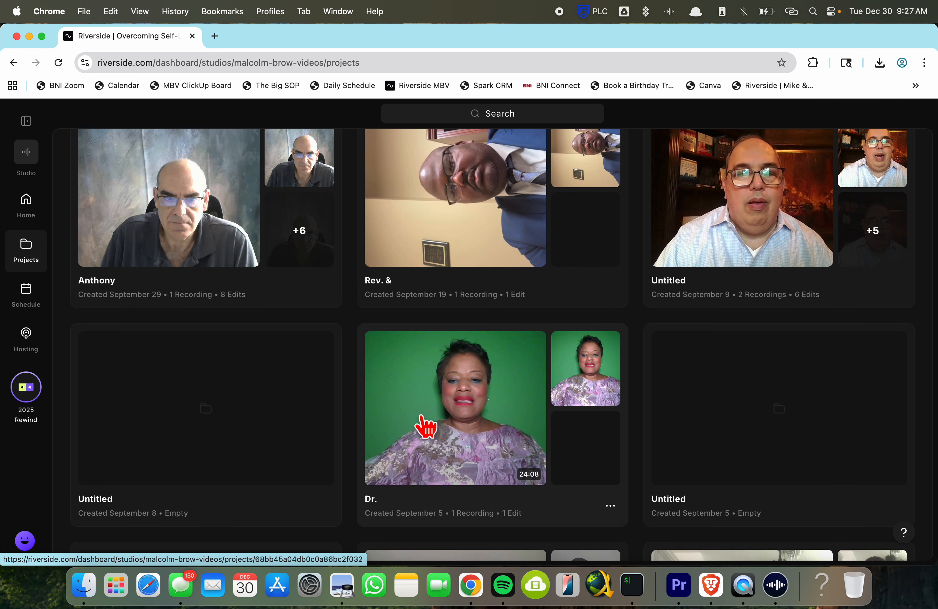
scroll(425, 425, up, 8)
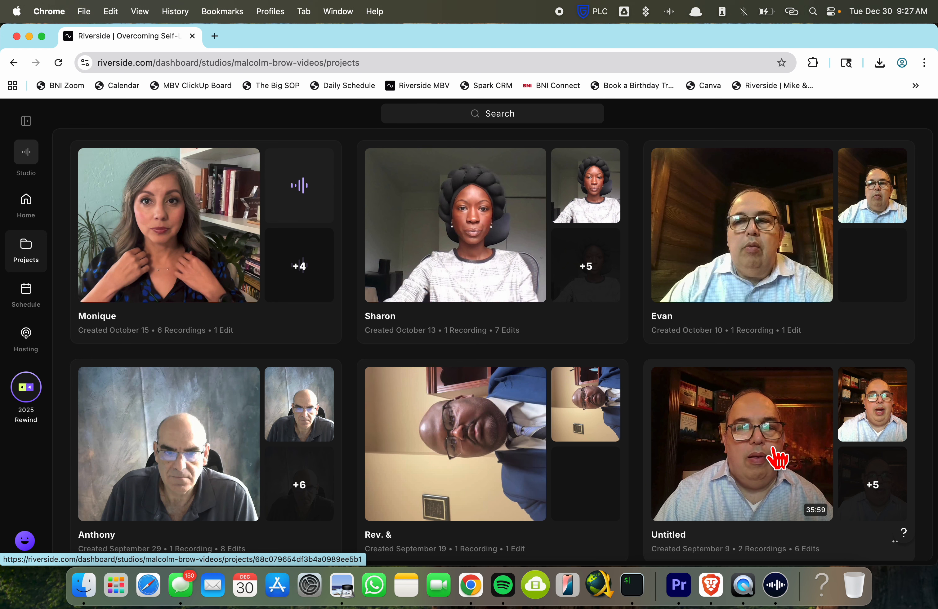
scroll(530, 336, up, 2)
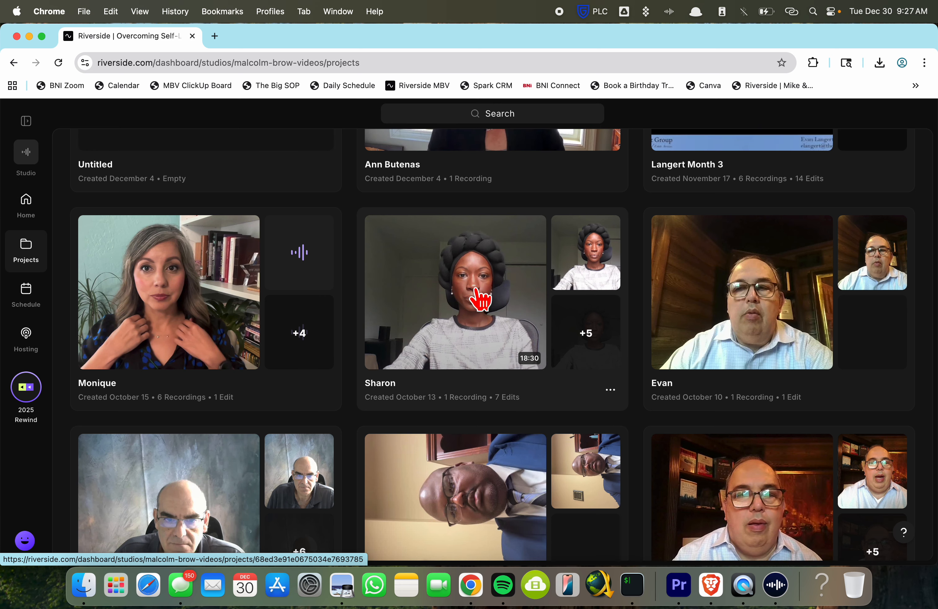
scroll(476, 288, up, 4)
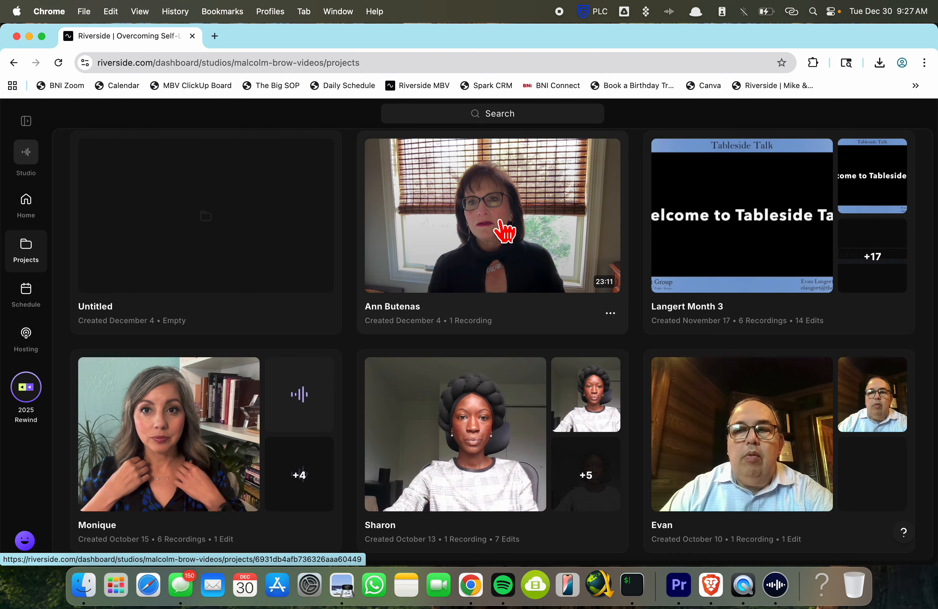
scroll(498, 232, up, 7)
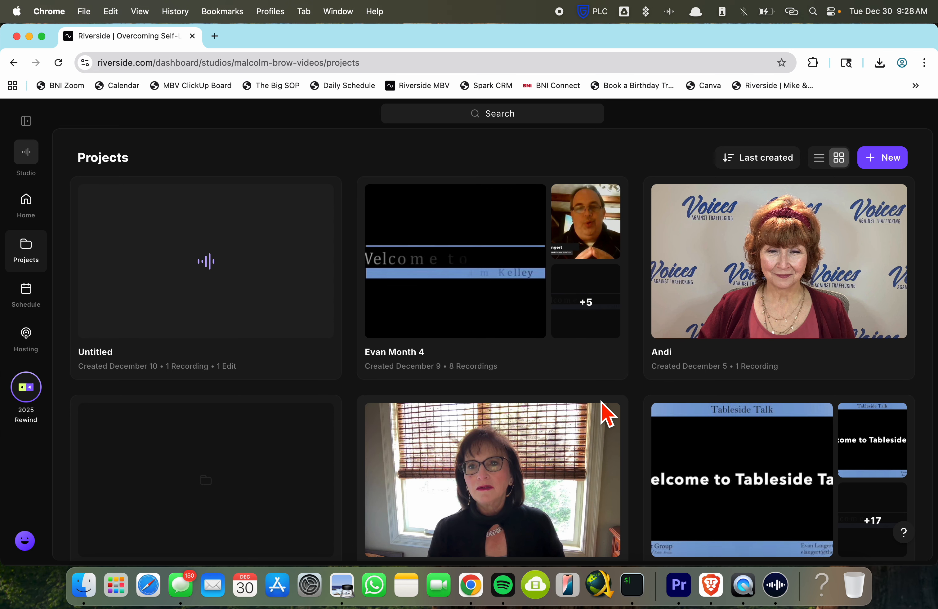
scroll(605, 409, down, 2)
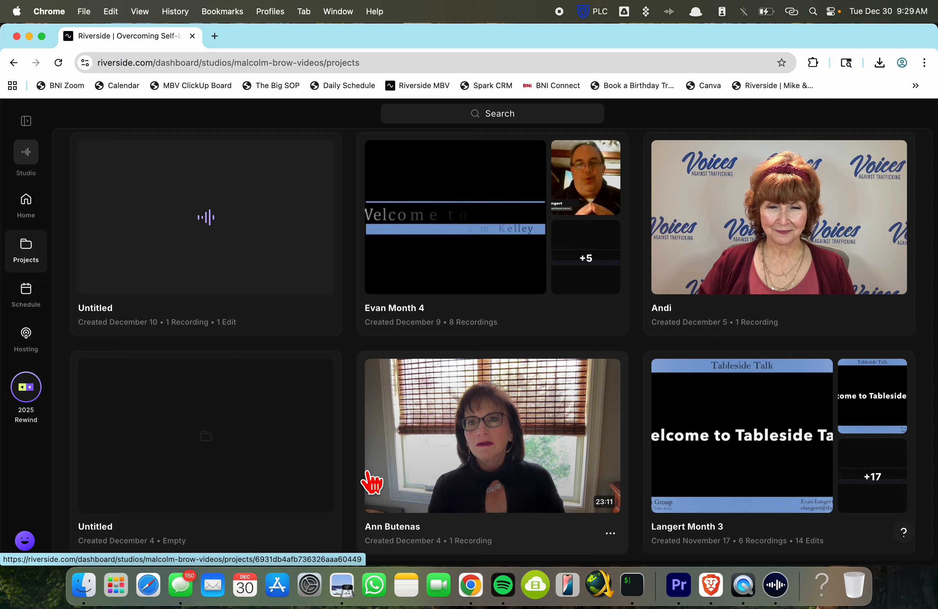
scroll(372, 483, down, 2)
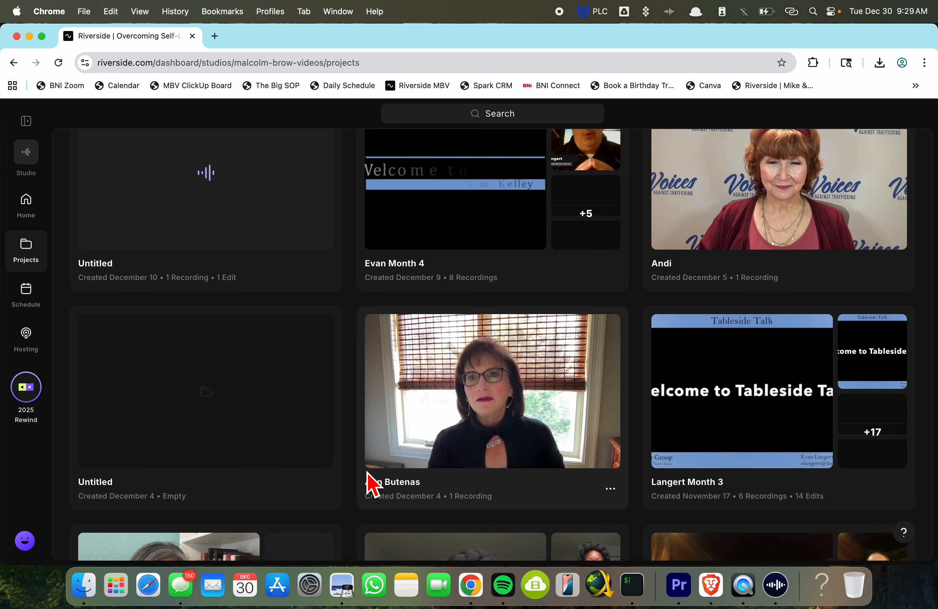
scroll(371, 483, down, 5)
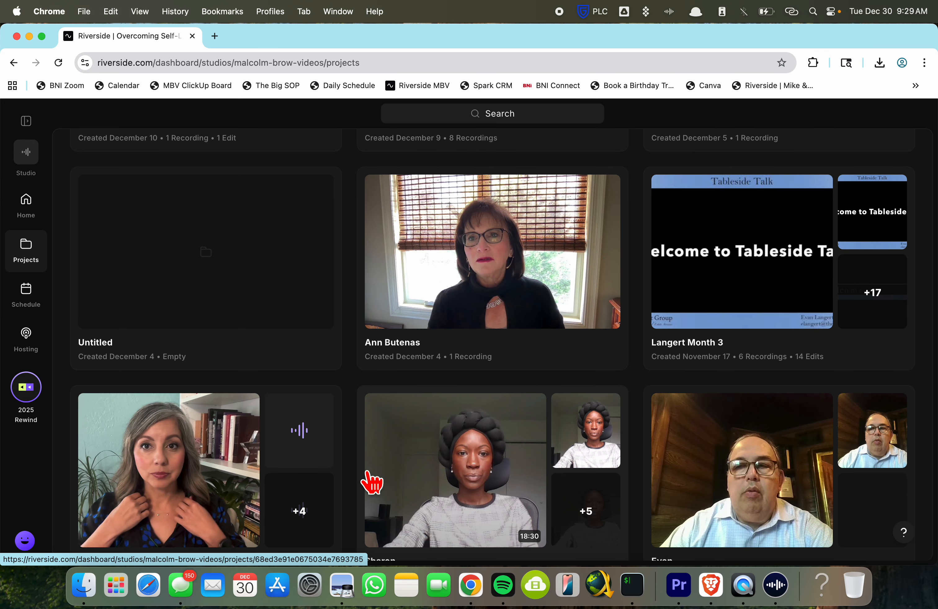
scroll(371, 482, up, 8)
scroll(371, 483, down, 8)
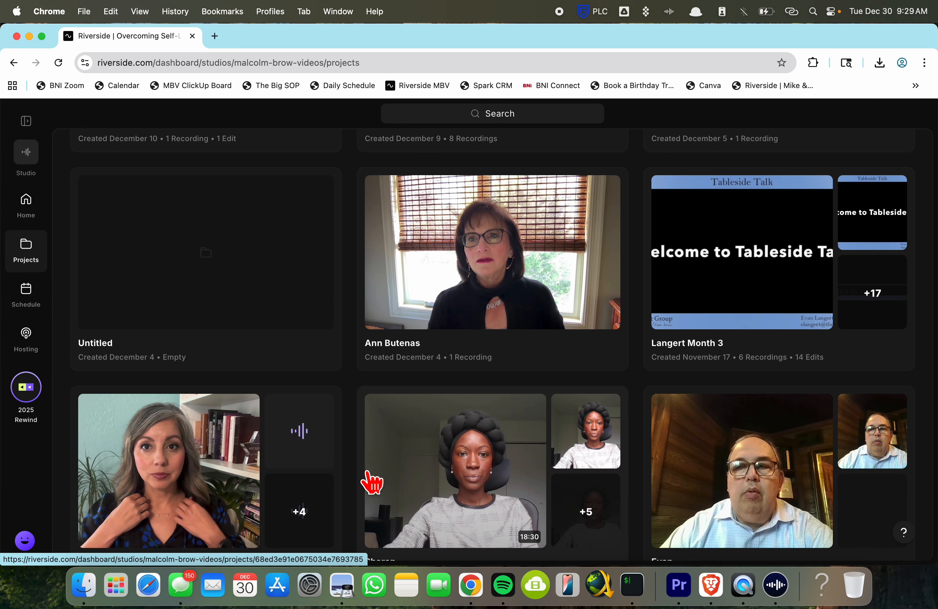
scroll(351, 421, up, 8)
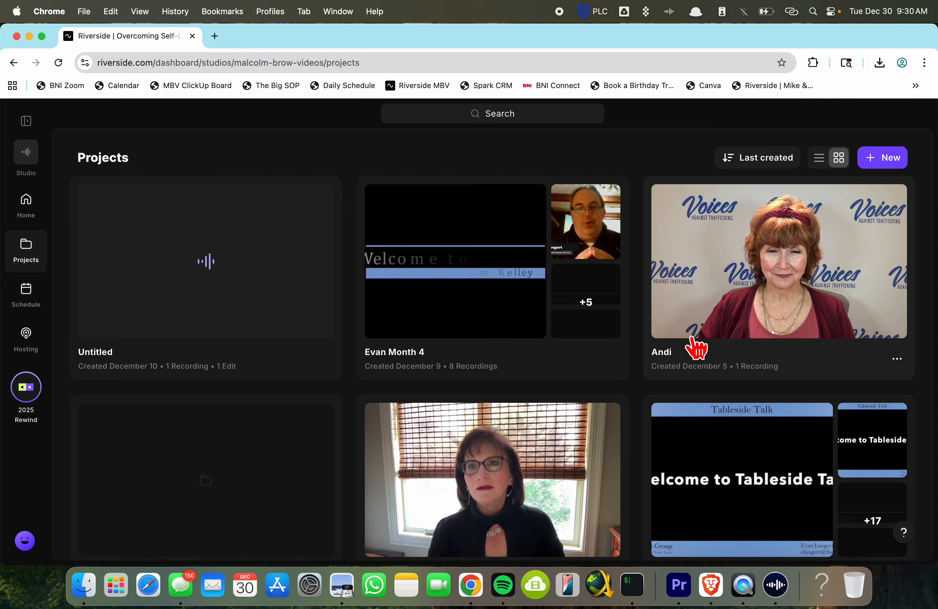
scroll(439, 485, down, 3)
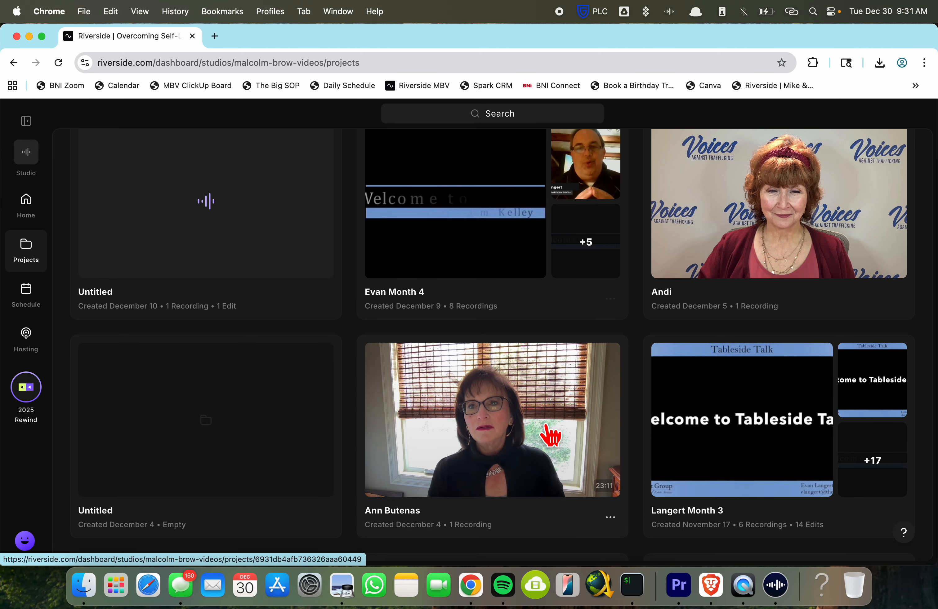
scroll(710, 411, down, 1)
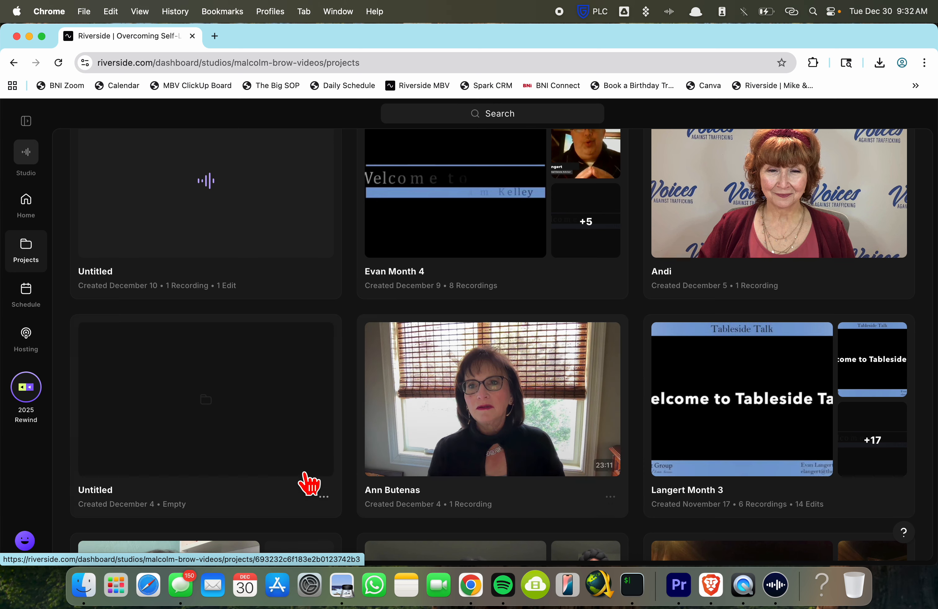
scroll(460, 412, up, 2)
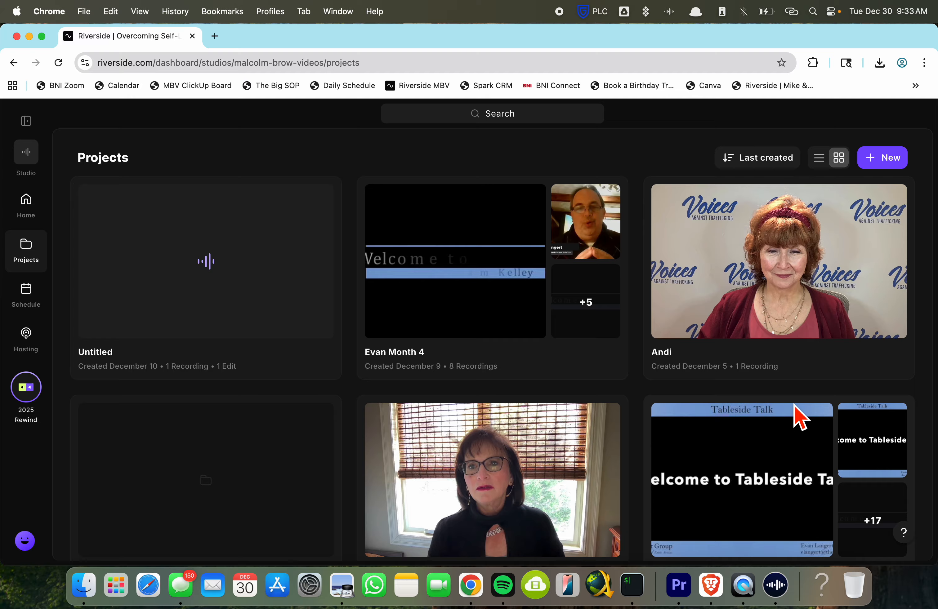
- Look through the older projects as far back as March and return to the newest ones
scroll(794, 413, down, 10)
scroll(796, 415, up, 12)
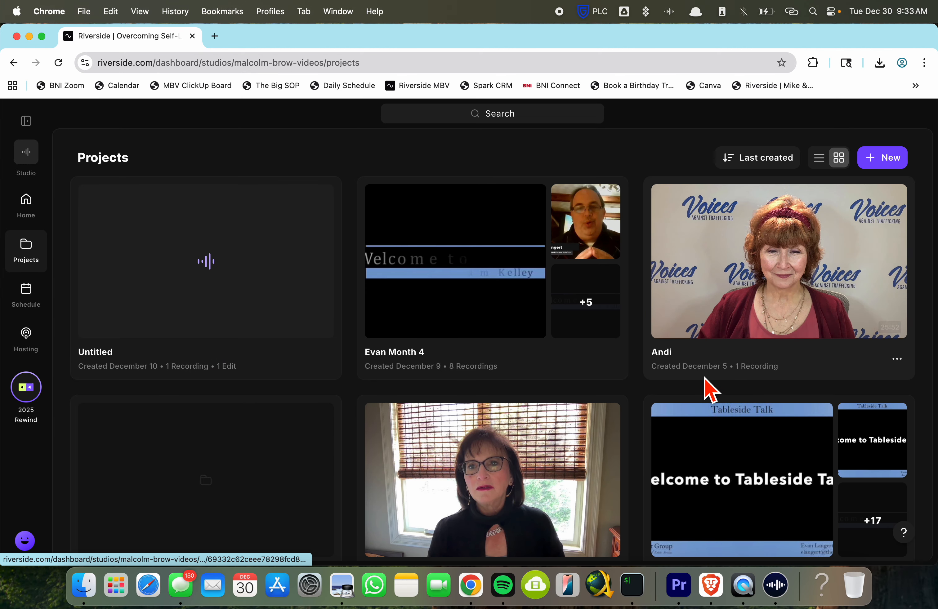
scroll(706, 386, down, 10)
scroll(702, 386, down, 5)
scroll(690, 272, up, 5)
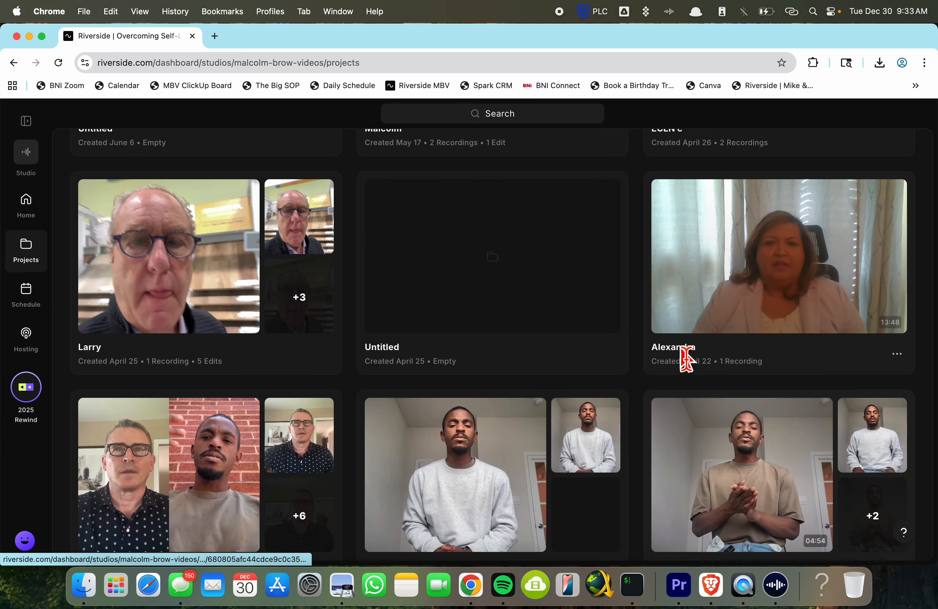
scroll(693, 233, down, 5)
scroll(707, 372, down, 2)
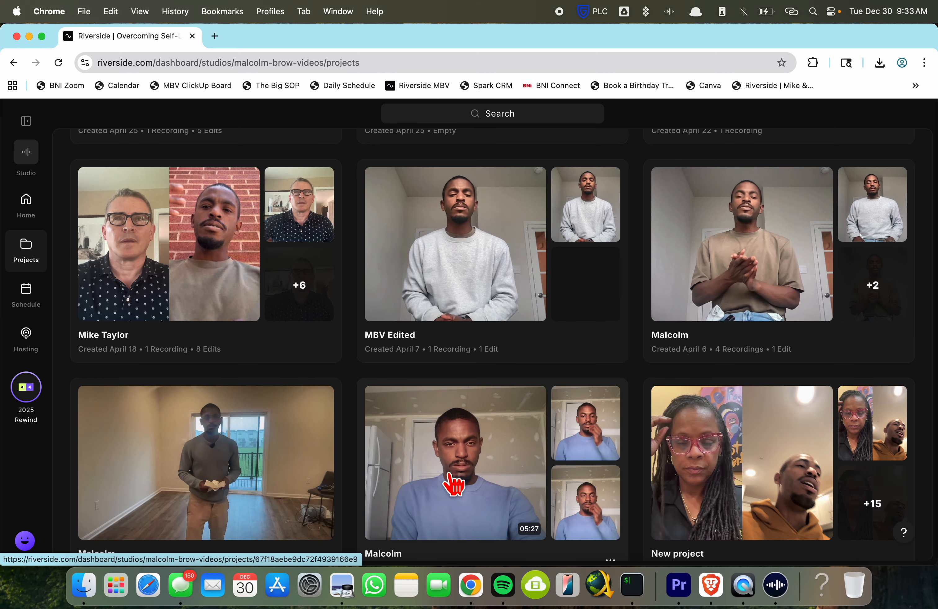
scroll(454, 481, down, 5)
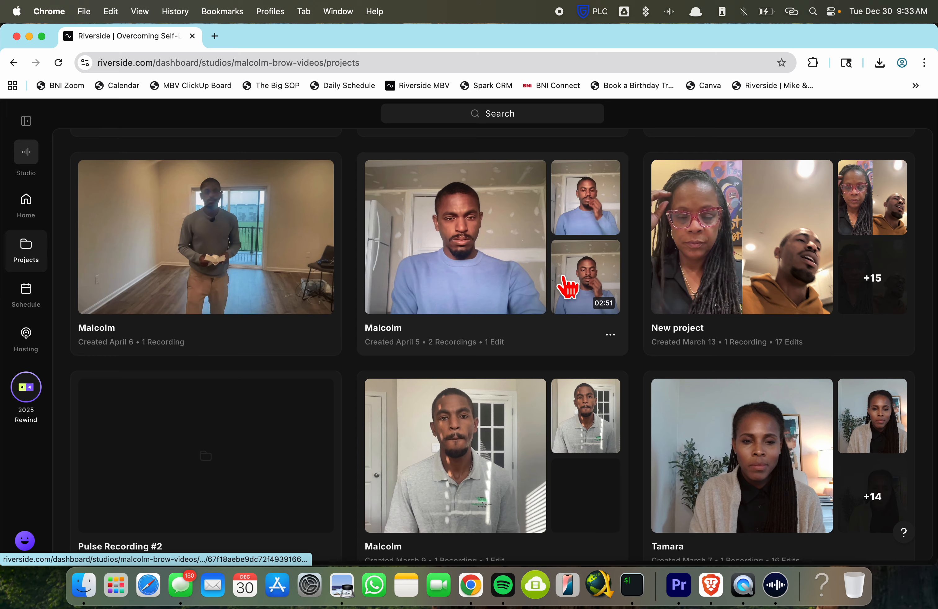
scroll(570, 307, up, 10)
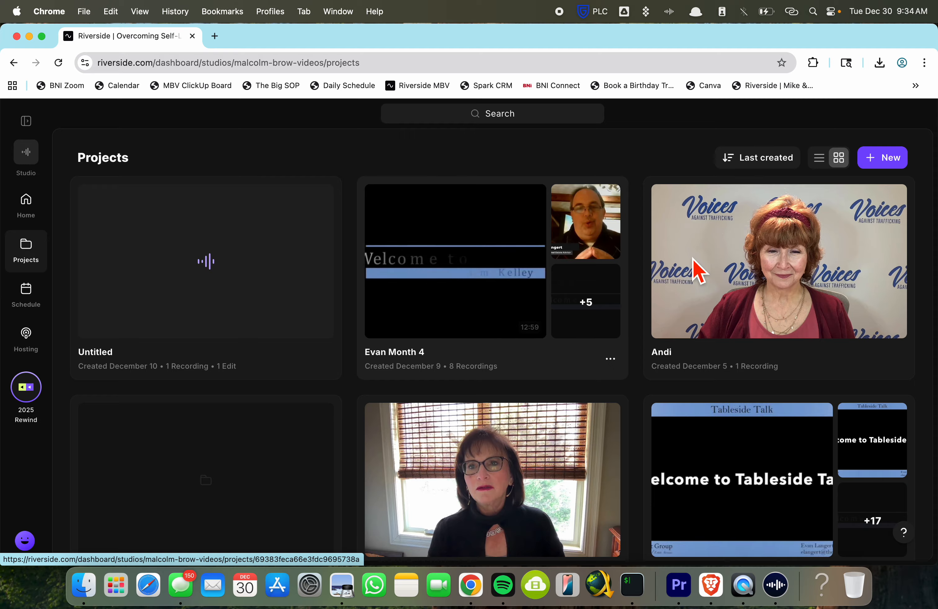
- Show the projects as a list instead of a grid and look through it
click(818, 158)
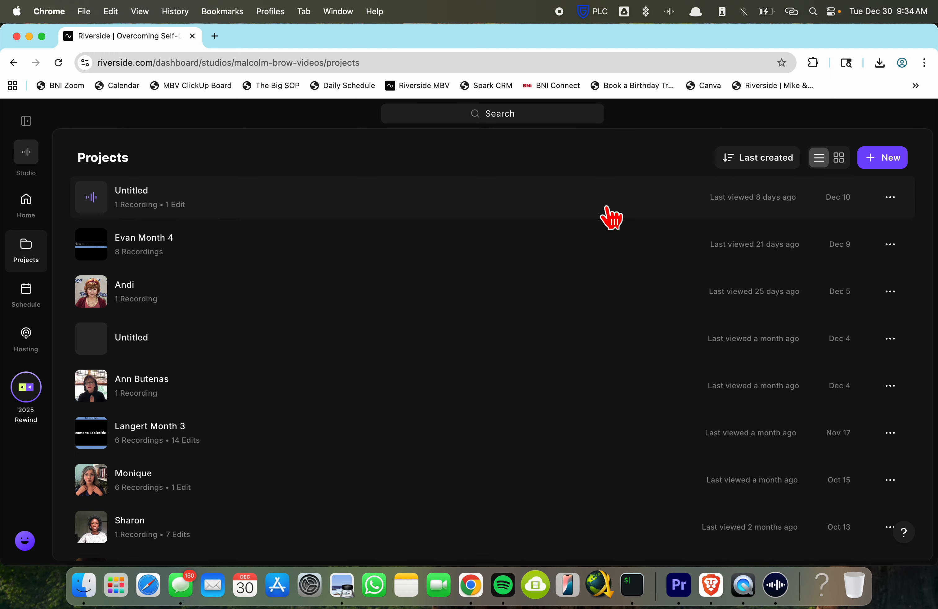
scroll(320, 390, down, 10)
scroll(321, 390, up, 10)
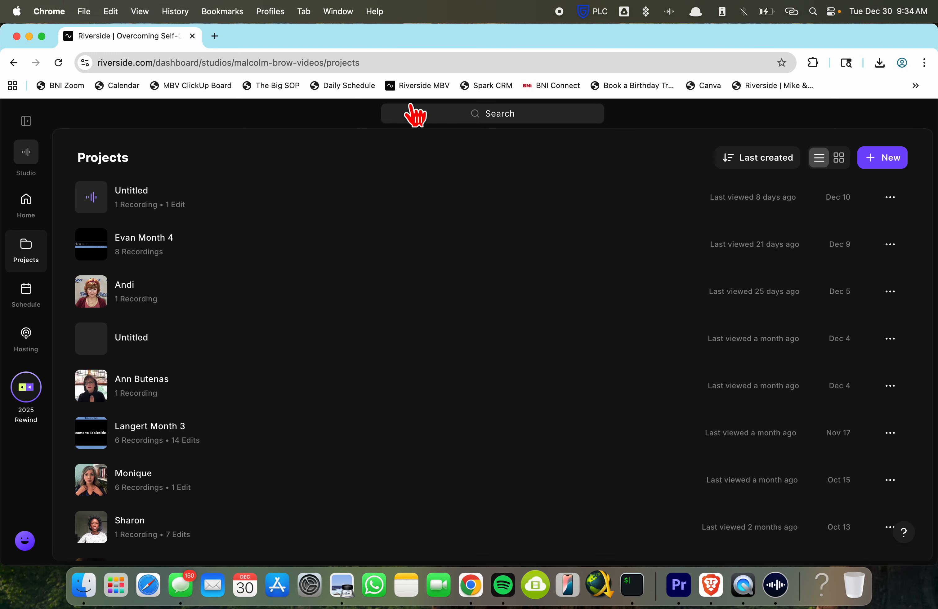
- Create a new project and upload "The Reason Business Owners Sound Awkward on Camera — And the System That Fixes It.mp4" from the MBV folder
click(889, 159)
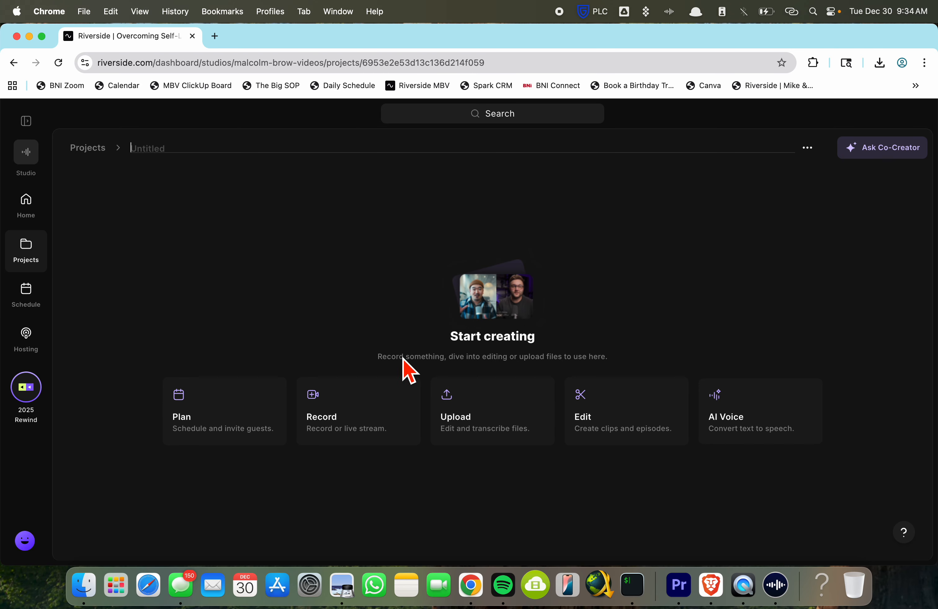
click(475, 408)
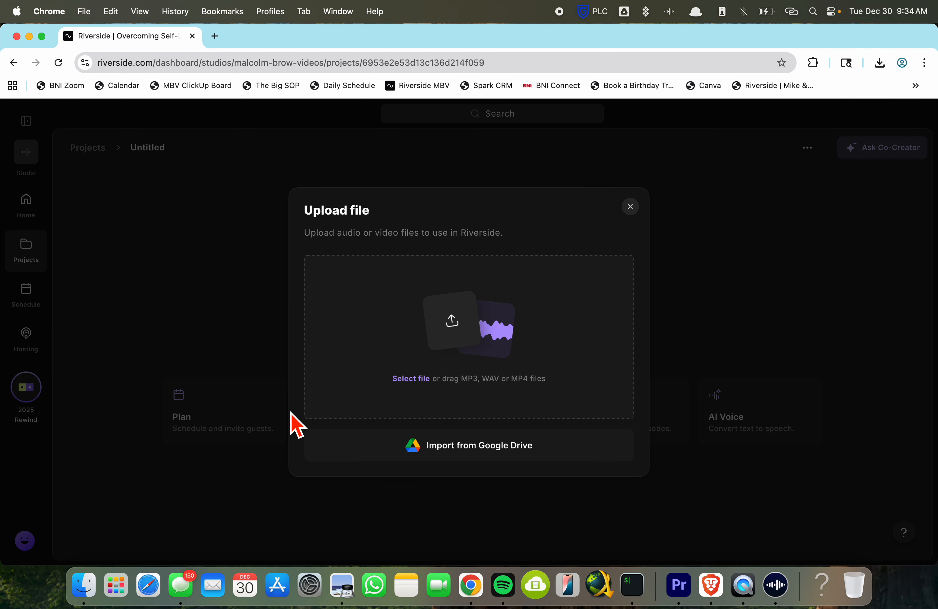
click(85, 586)
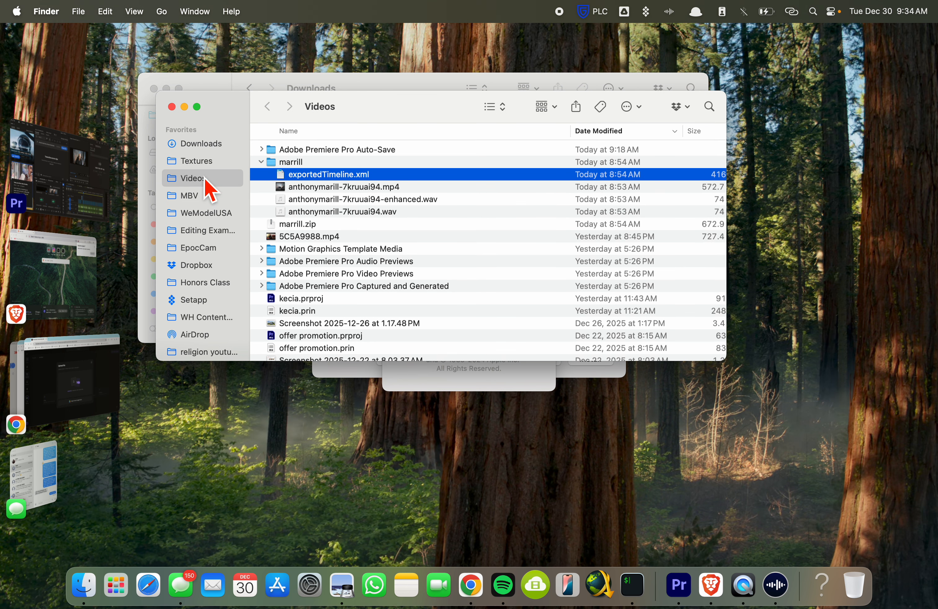
click(204, 195)
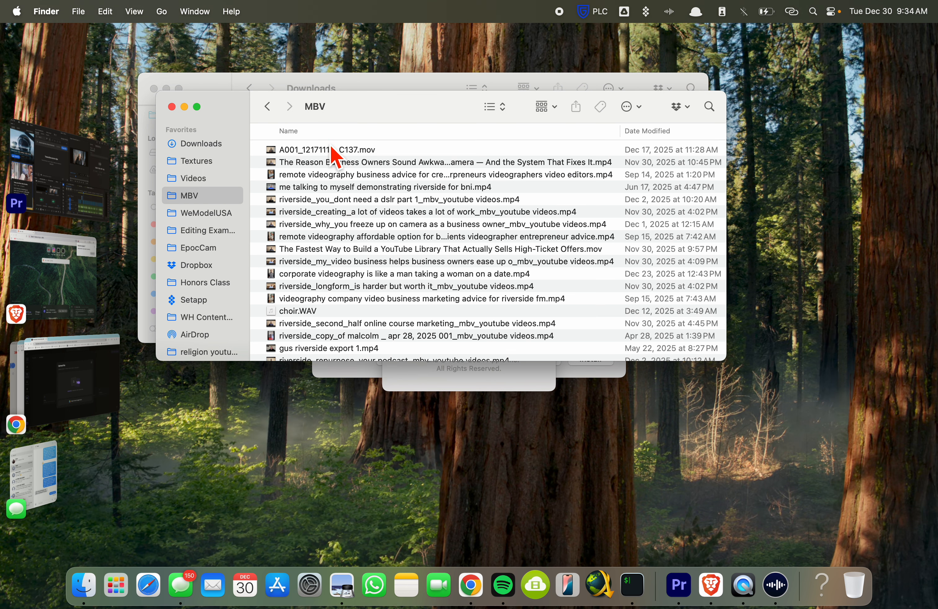
click(316, 163)
drag(319, 174, 470, 341)
click(451, 420)
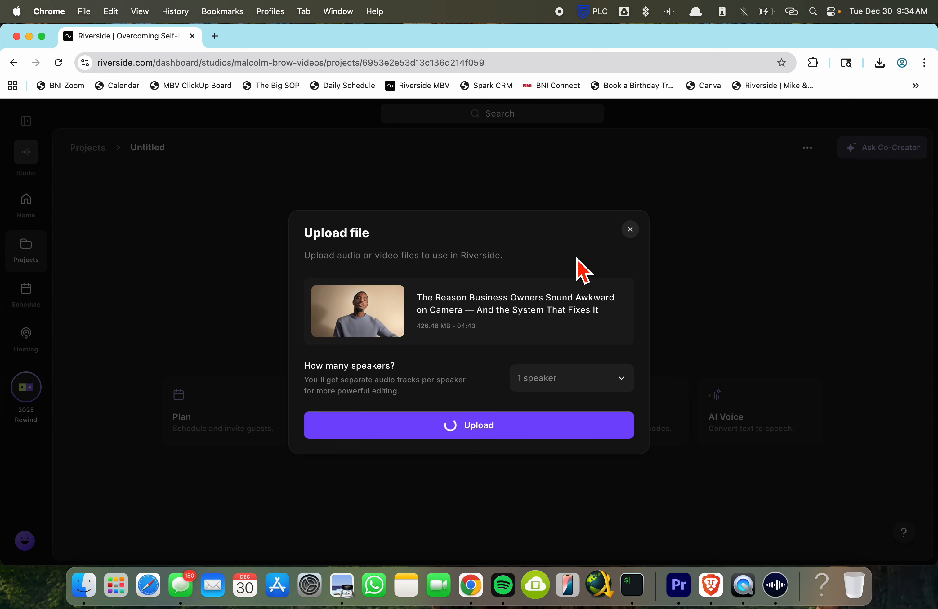
click(630, 230)
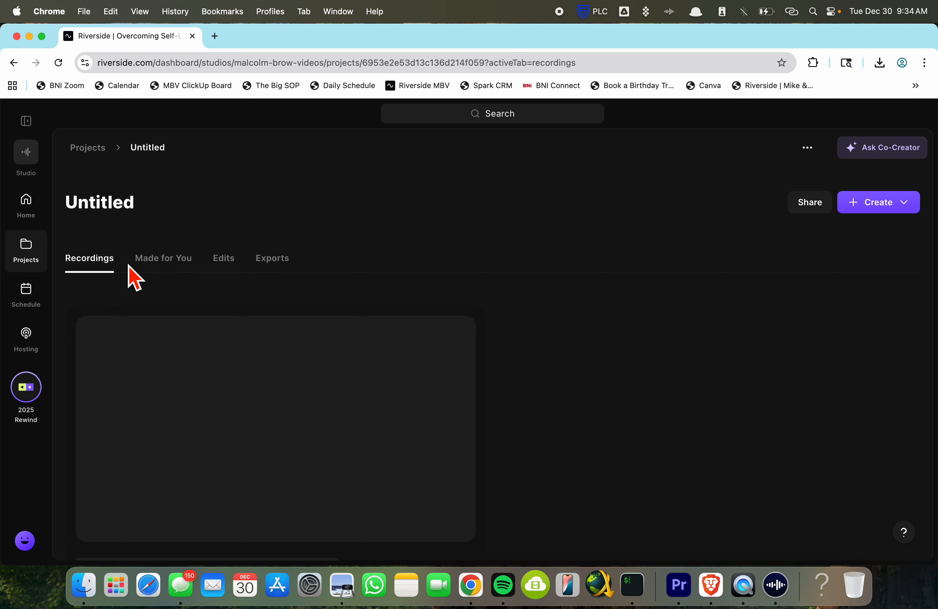
- Leave the new project, go to the scheduled sessions and open the form for scheduling a new session
click(81, 149)
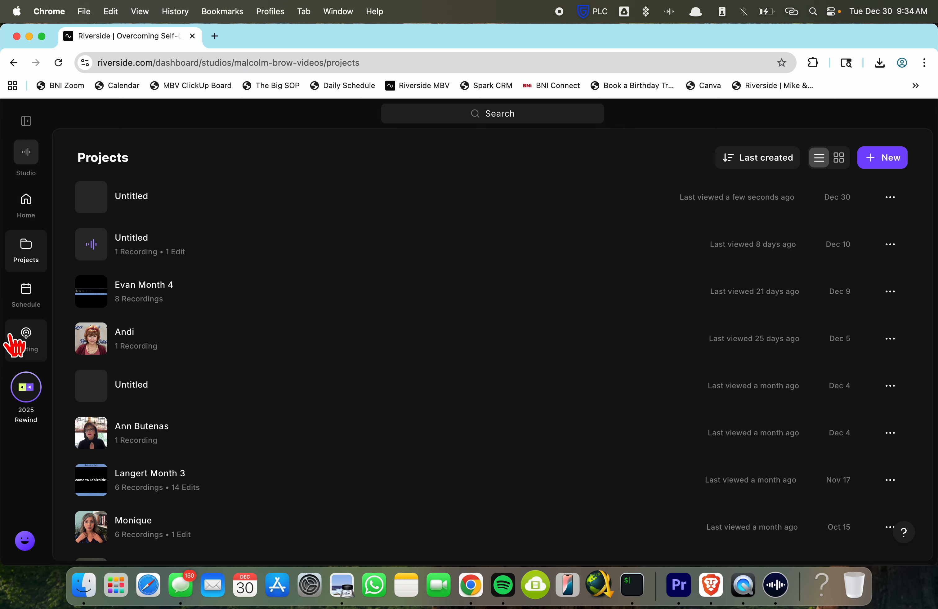
click(23, 293)
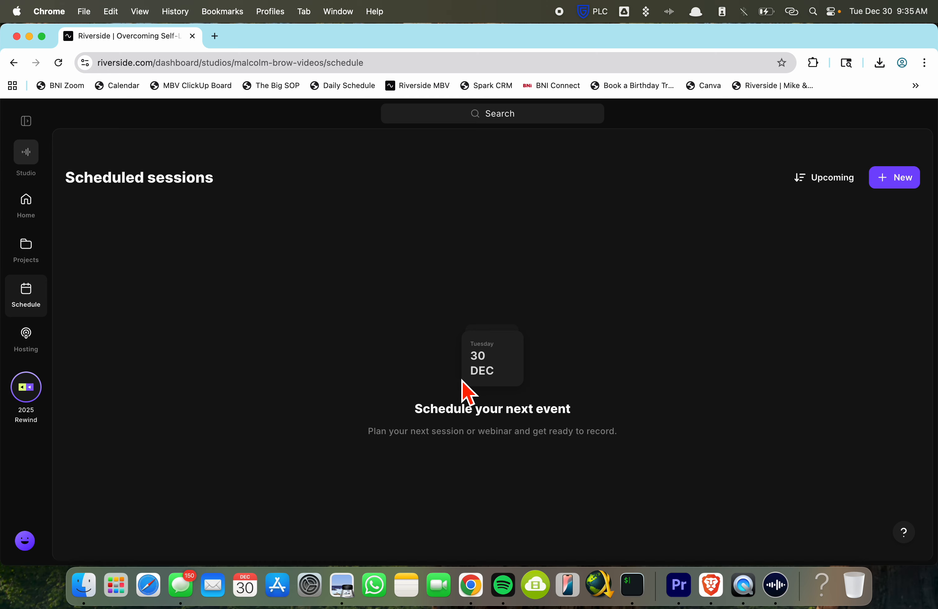
click(895, 178)
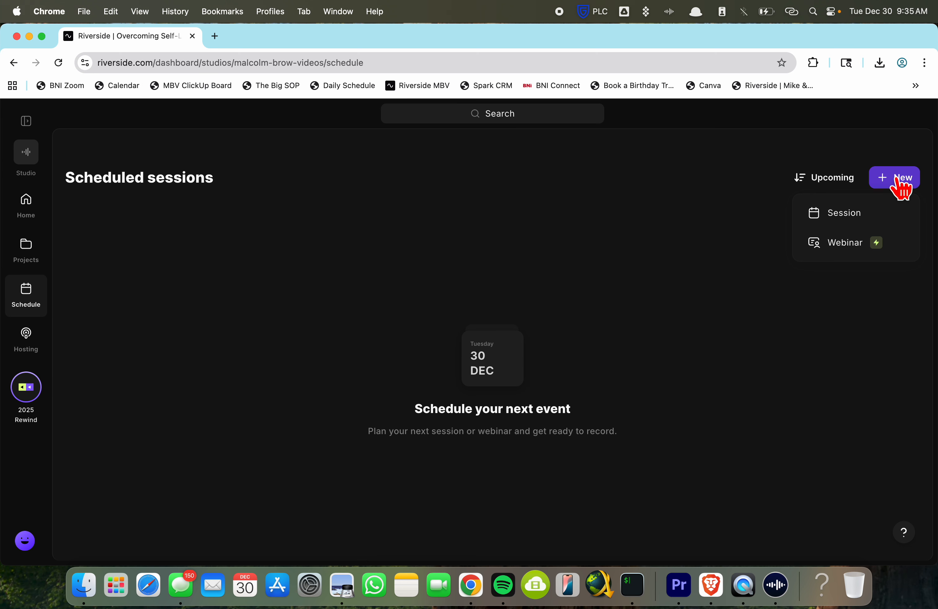
click(823, 215)
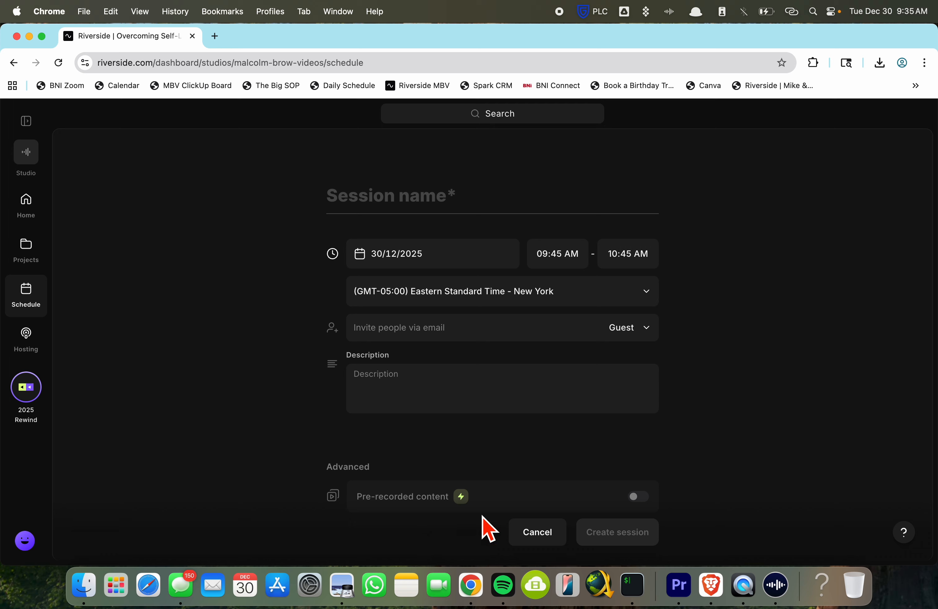
- Examine the session form's email invitation field and the roles an invited person can be given
click(552, 518)
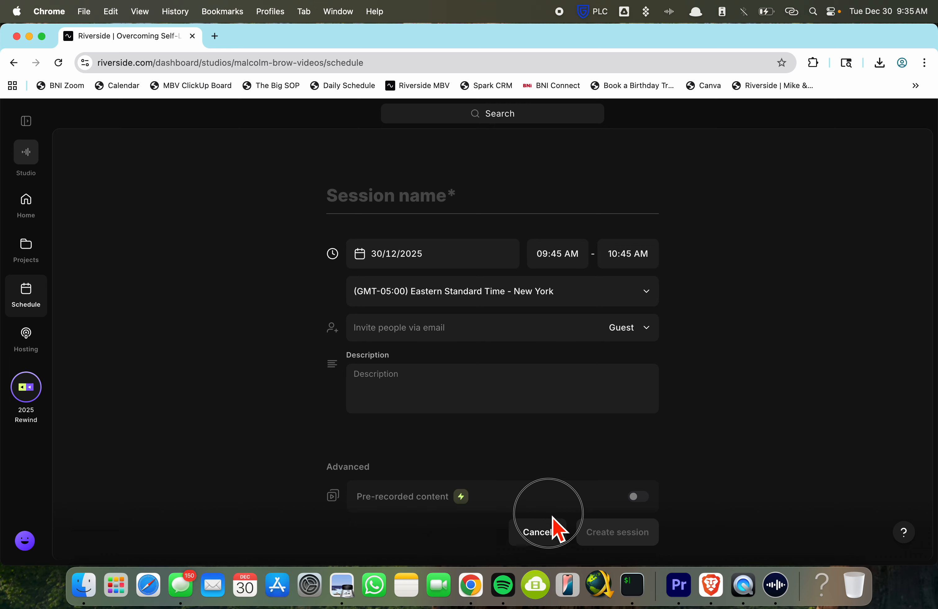
drag(553, 519, 452, 341)
click(446, 335)
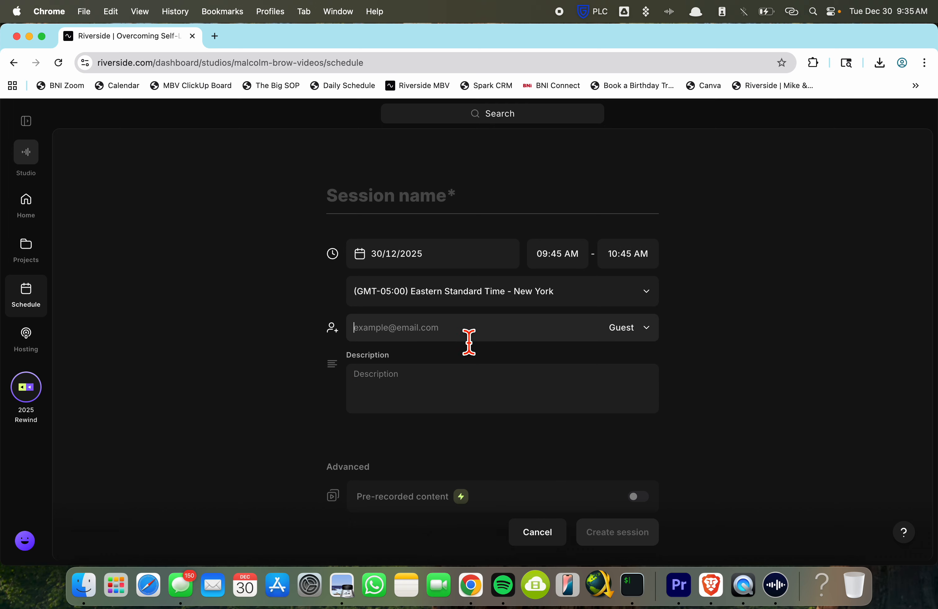
click(638, 328)
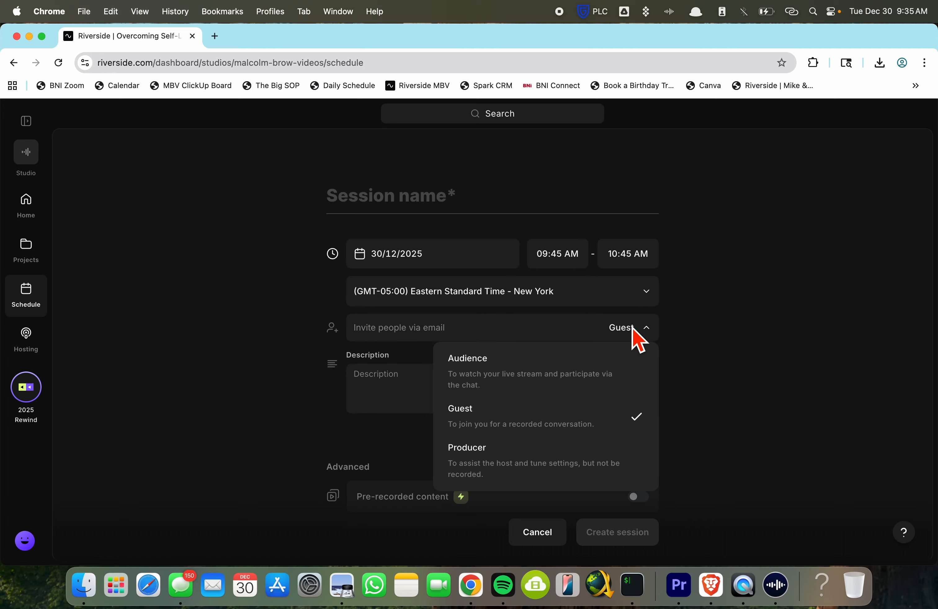
click(418, 335)
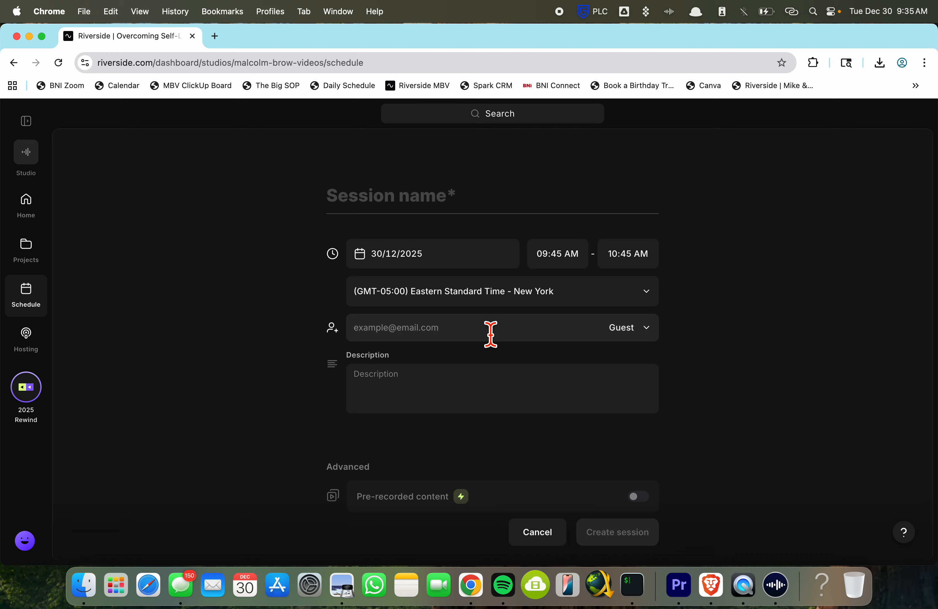
click(616, 336)
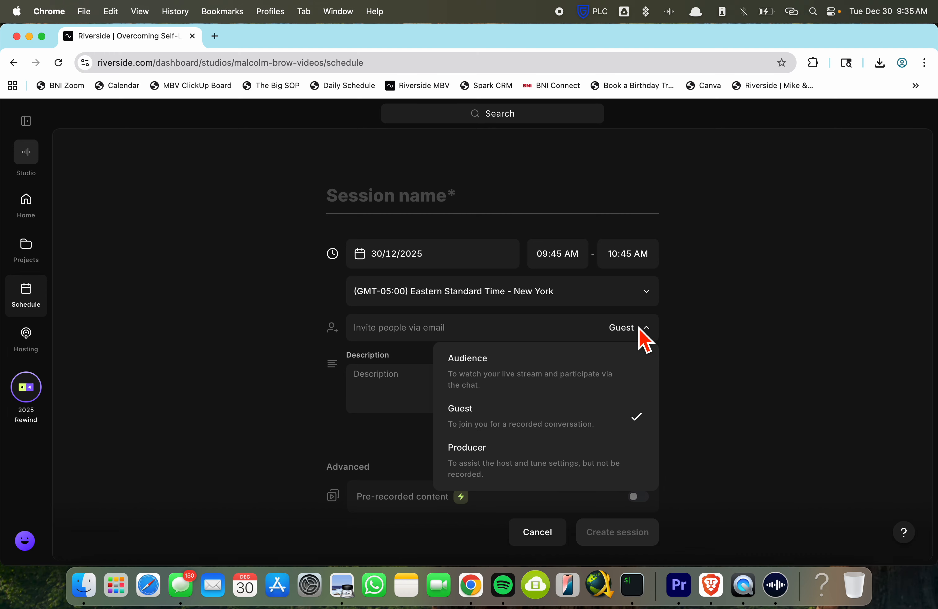
- Switch the invited person's role to Audience, review the role descriptions and set it back to Guest
click(532, 386)
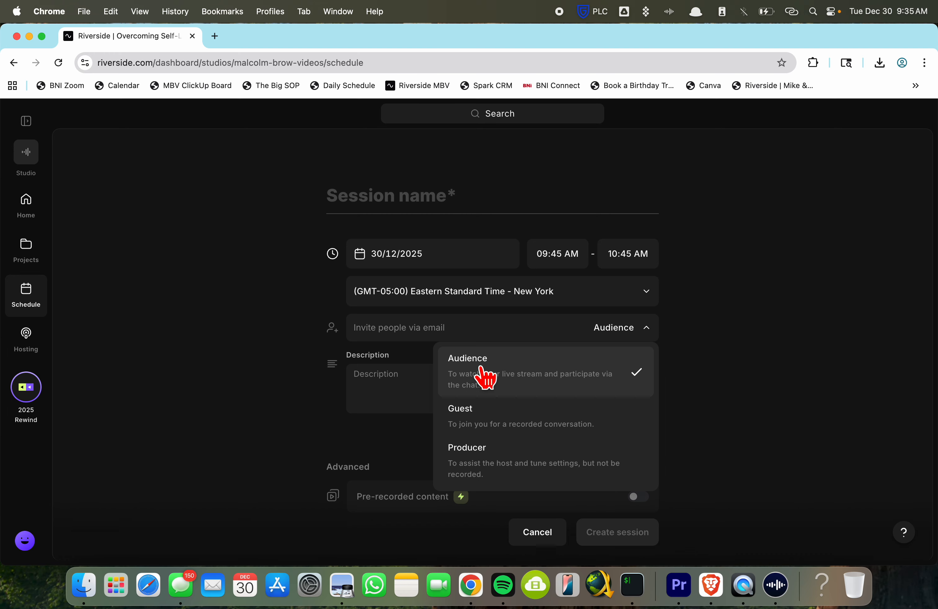
click(559, 385)
click(624, 331)
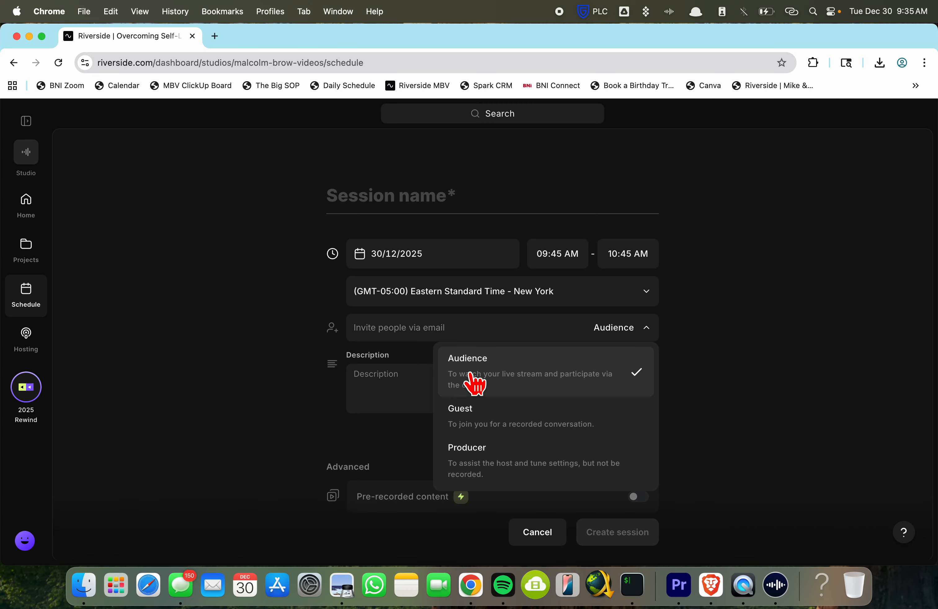
click(387, 410)
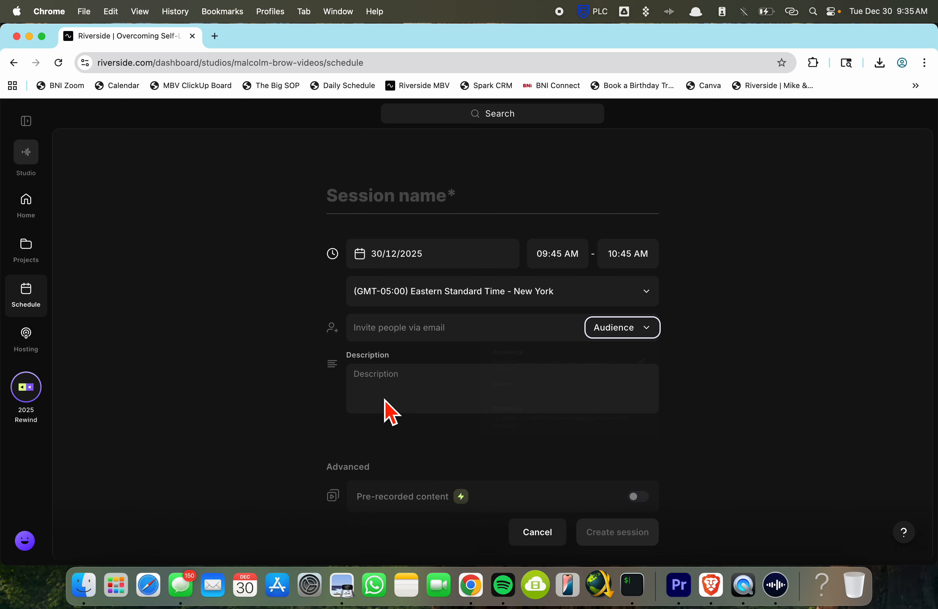
click(391, 402)
click(633, 330)
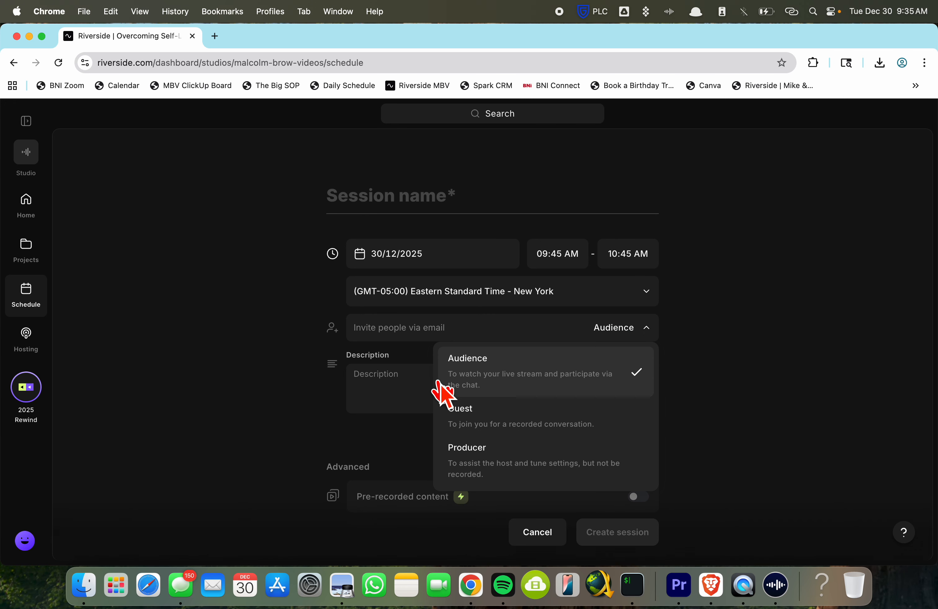
click(400, 380)
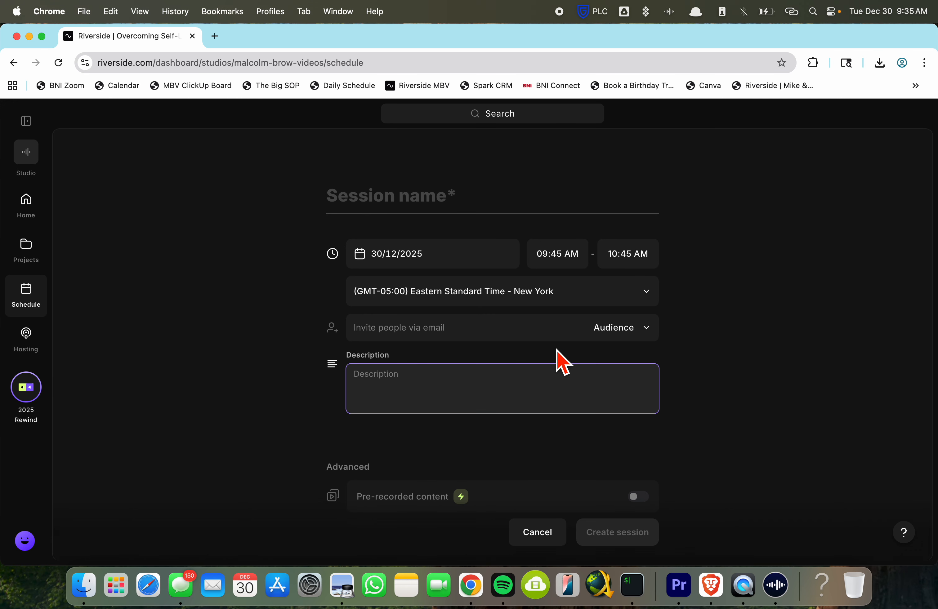
click(613, 328)
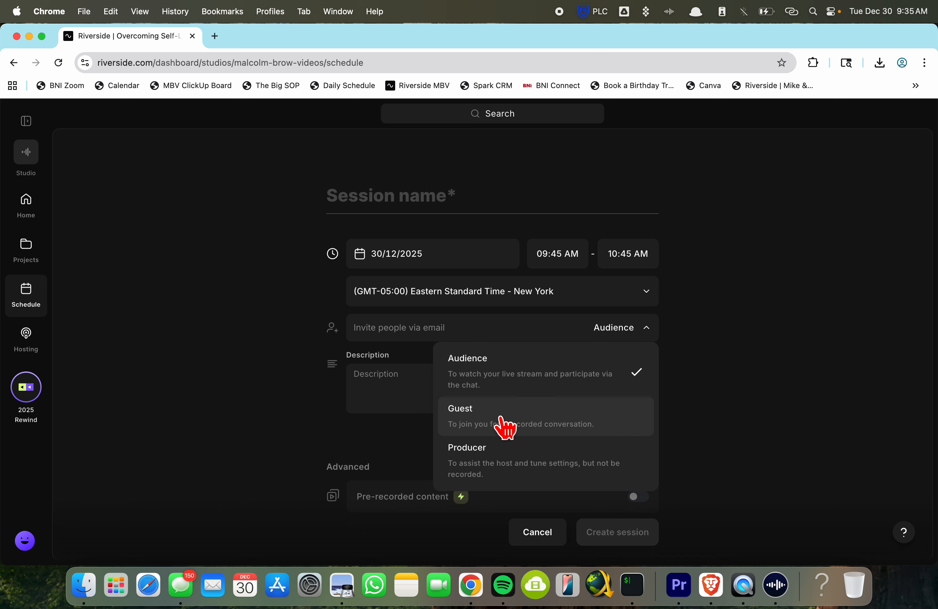
click(501, 433)
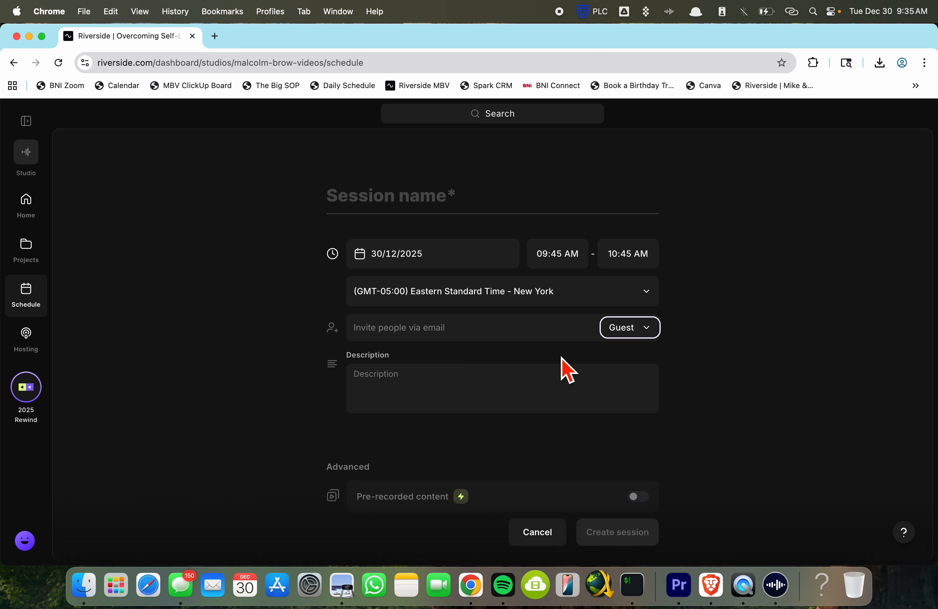
- Review the Producer role's description and discard the new session form
click(644, 330)
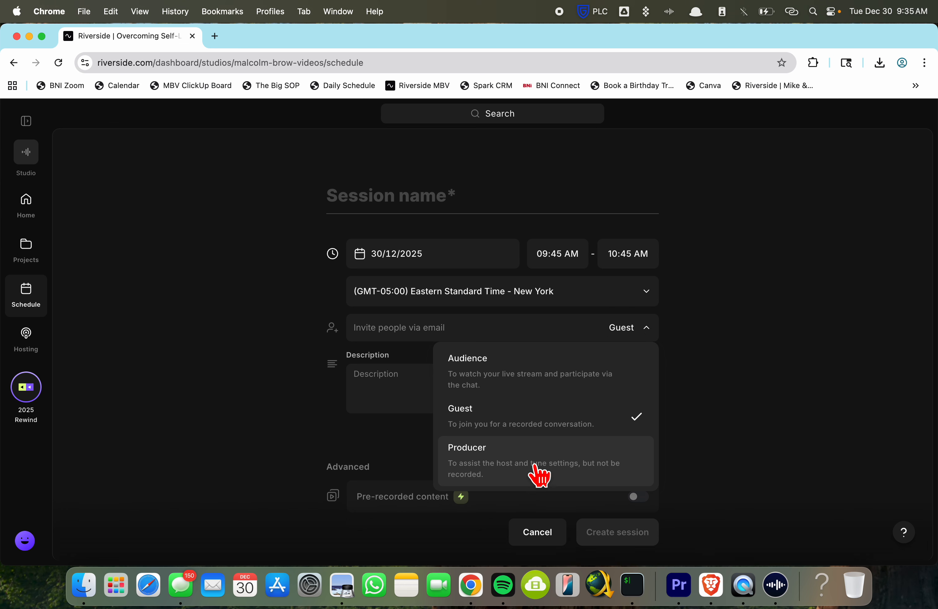
click(394, 399)
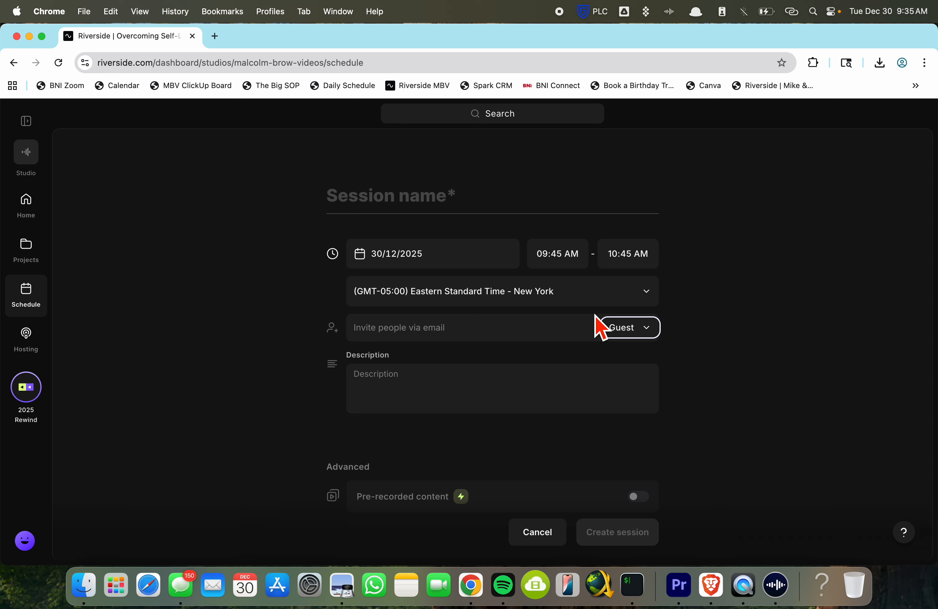
click(536, 534)
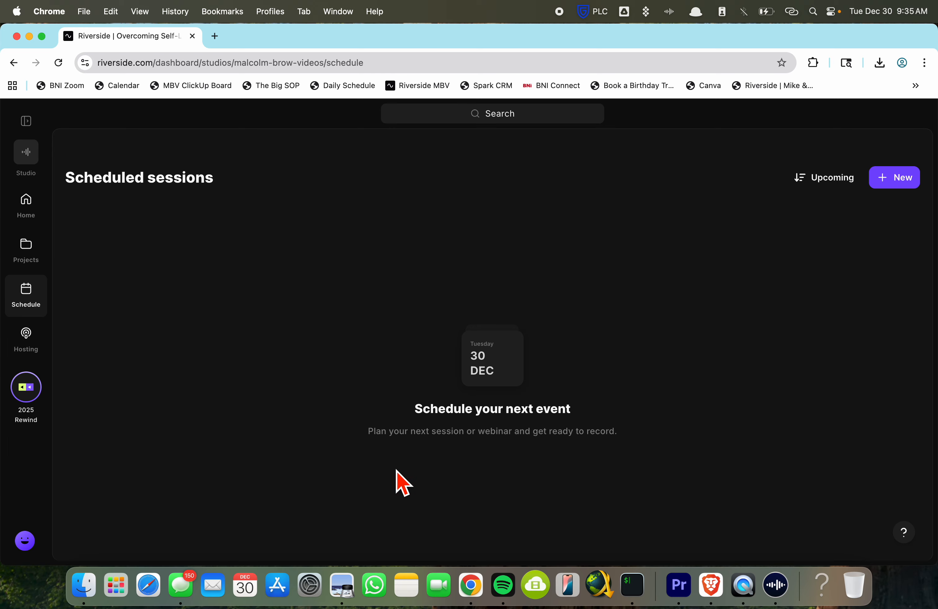
- Revisit the project list and return to the home page with the 2025 Rewind banner
click(25, 249)
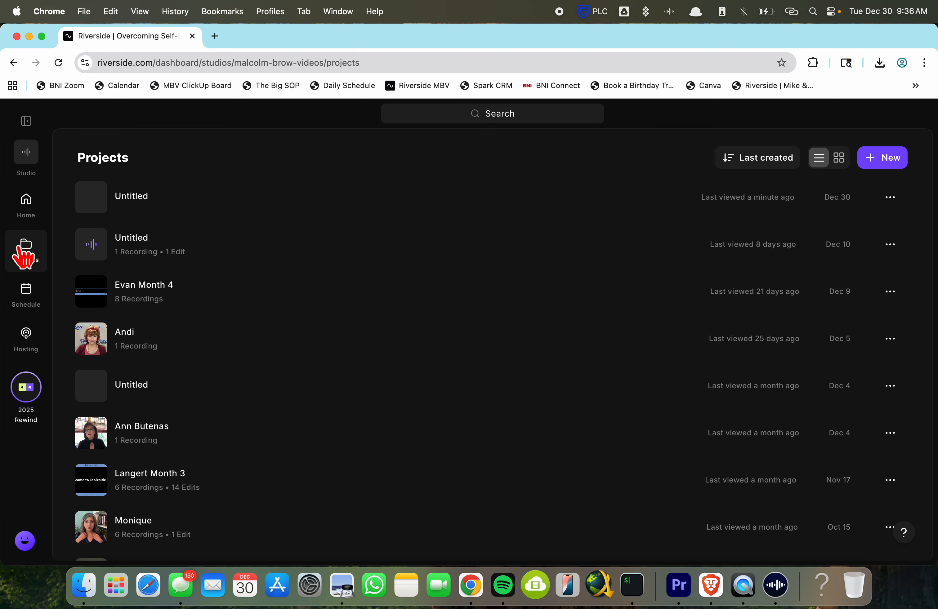
click(30, 221)
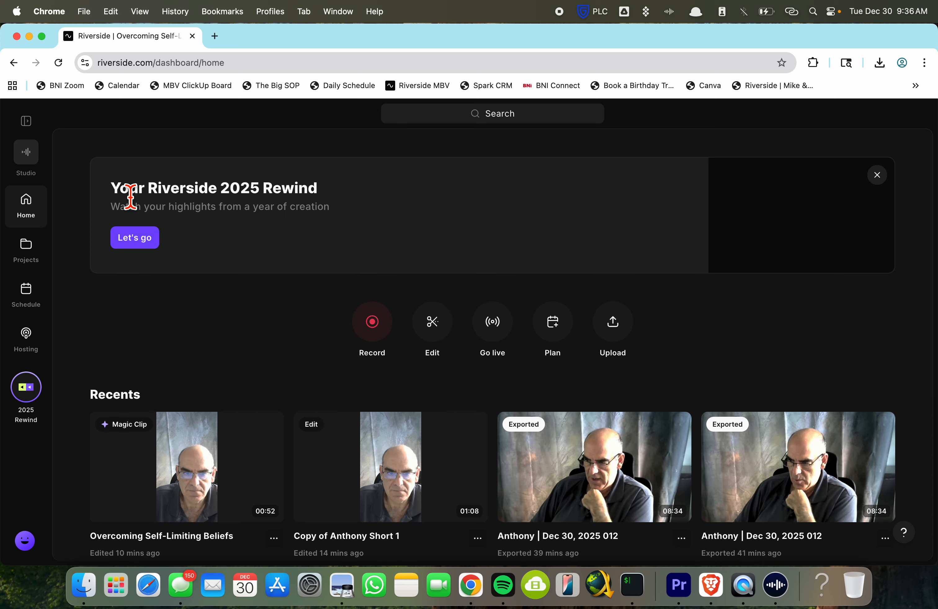
drag(130, 196, 63, 193)
click(307, 206)
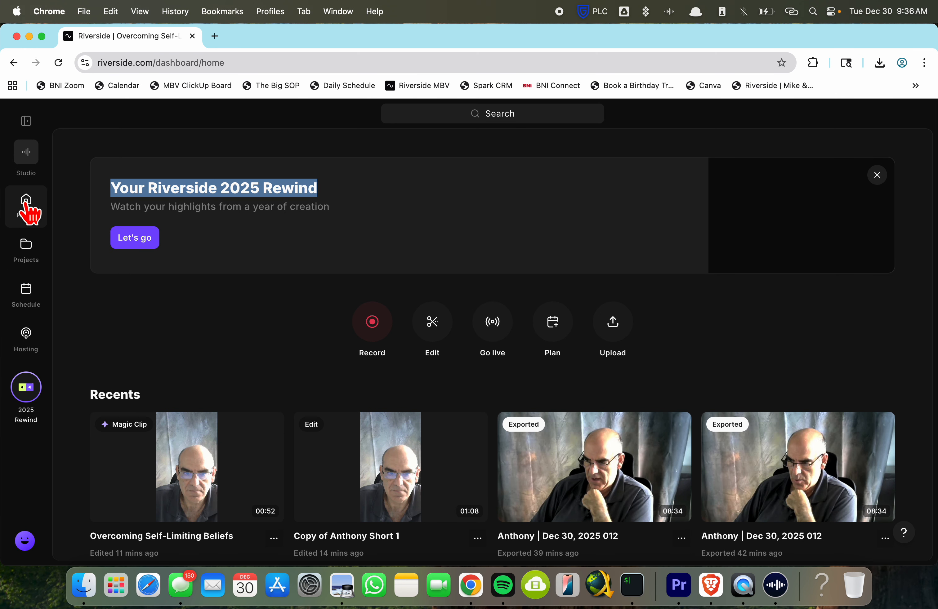
- Look through the list of available studios down to its end and close it
click(29, 155)
scroll(36, 257, down, 5)
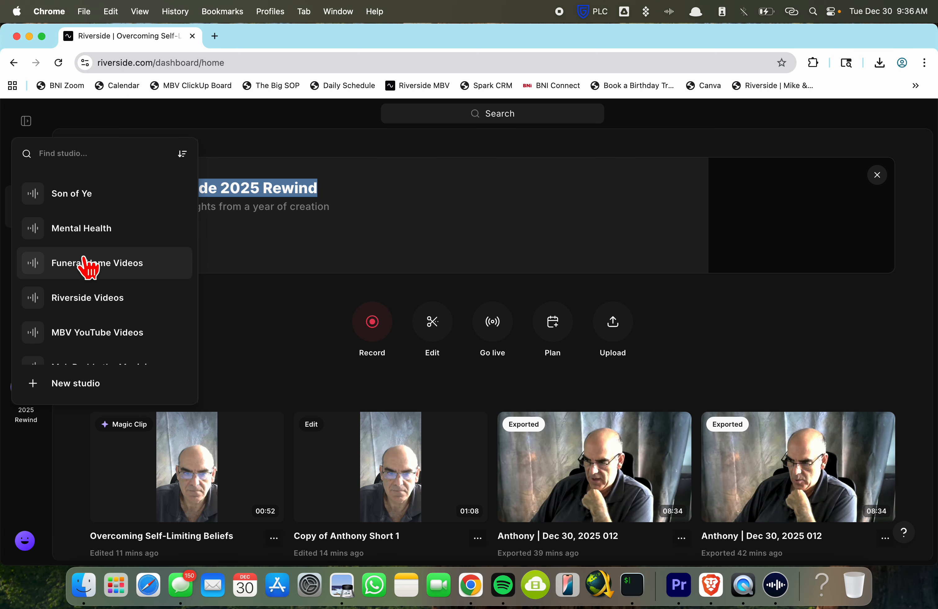
scroll(77, 299, down, 5)
click(272, 342)
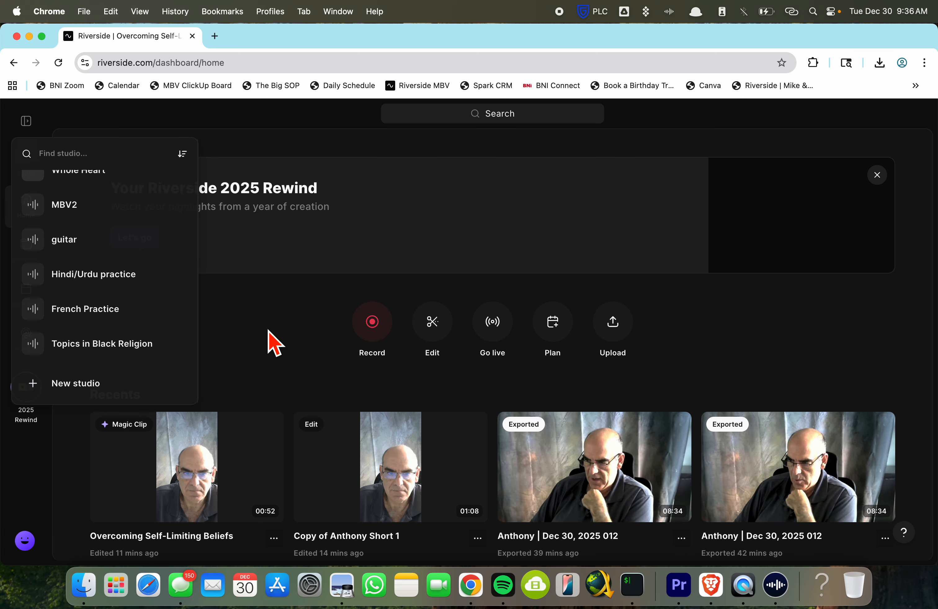
- Go through the projects and schedule pages to the podcast hosting page
click(24, 248)
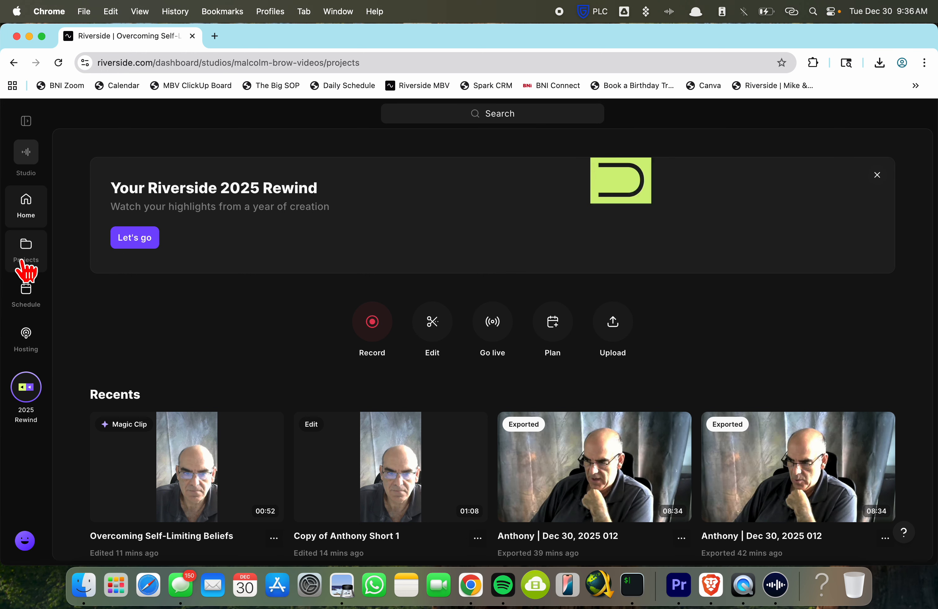
click(22, 303)
click(26, 344)
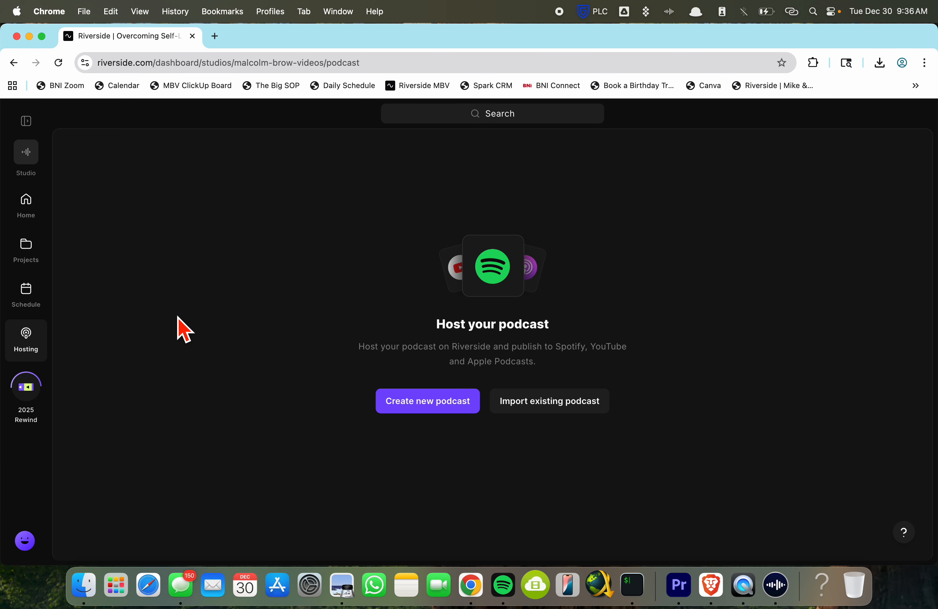
- Open the account settings and show the studio settings
click(24, 540)
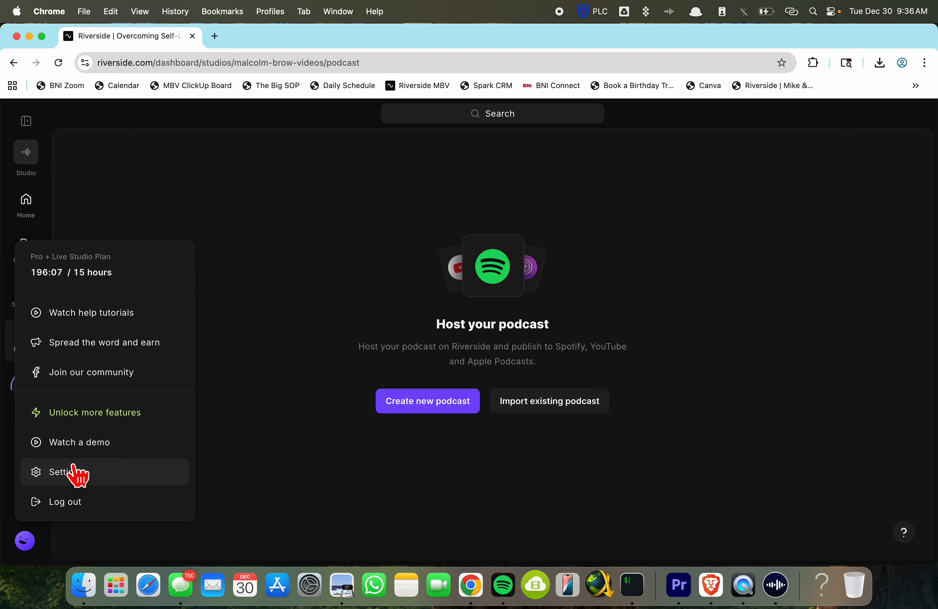
click(75, 474)
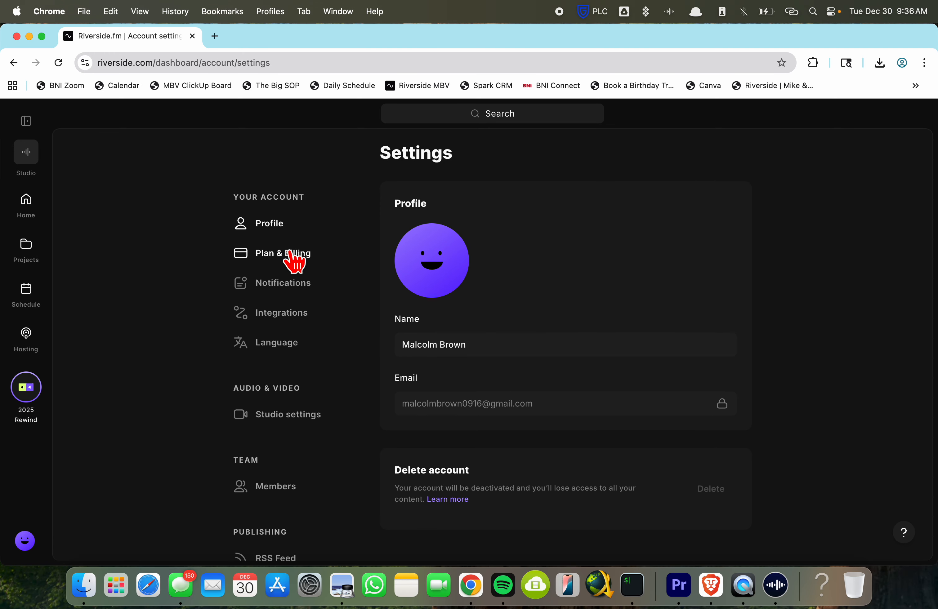
scroll(295, 289, down, 1)
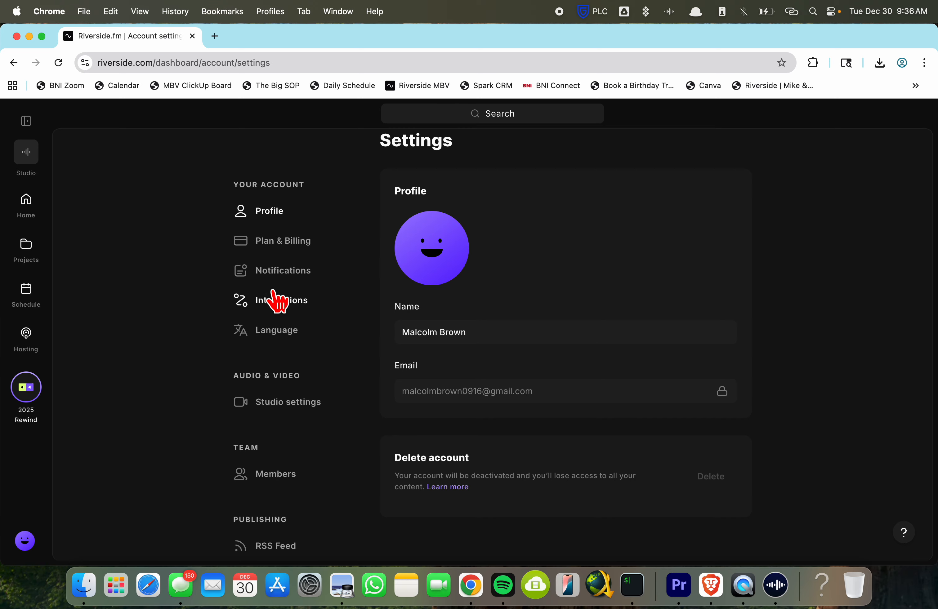
click(265, 404)
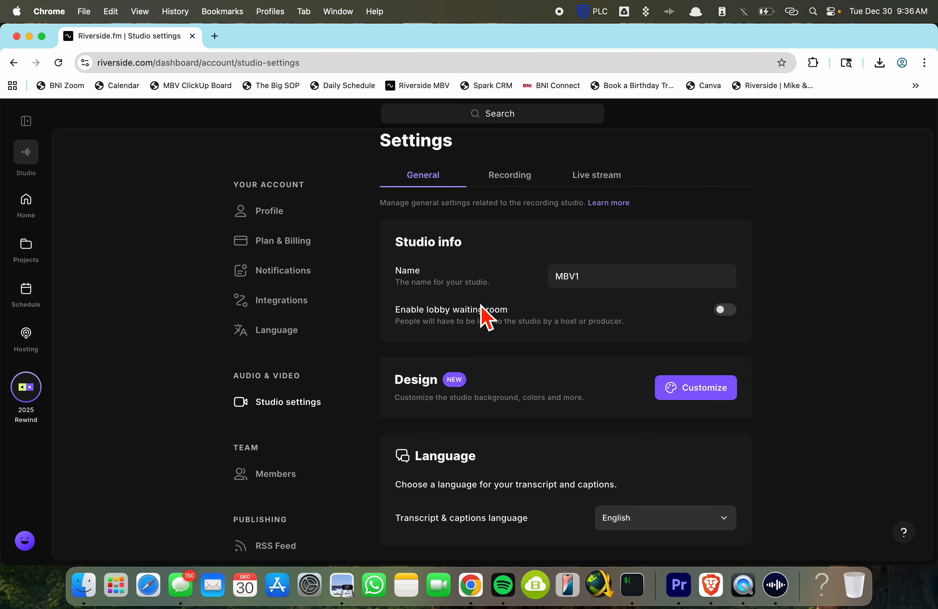
- Review the general studio settings, from the studio name and design to reactions, guest experience and studio removal
scroll(481, 329, down, 8)
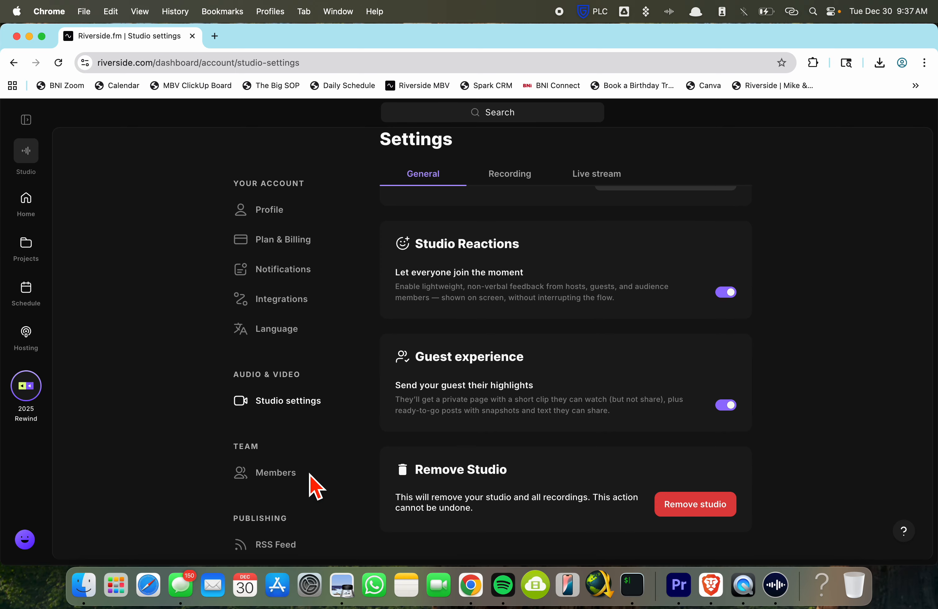
scroll(565, 348, up, 10)
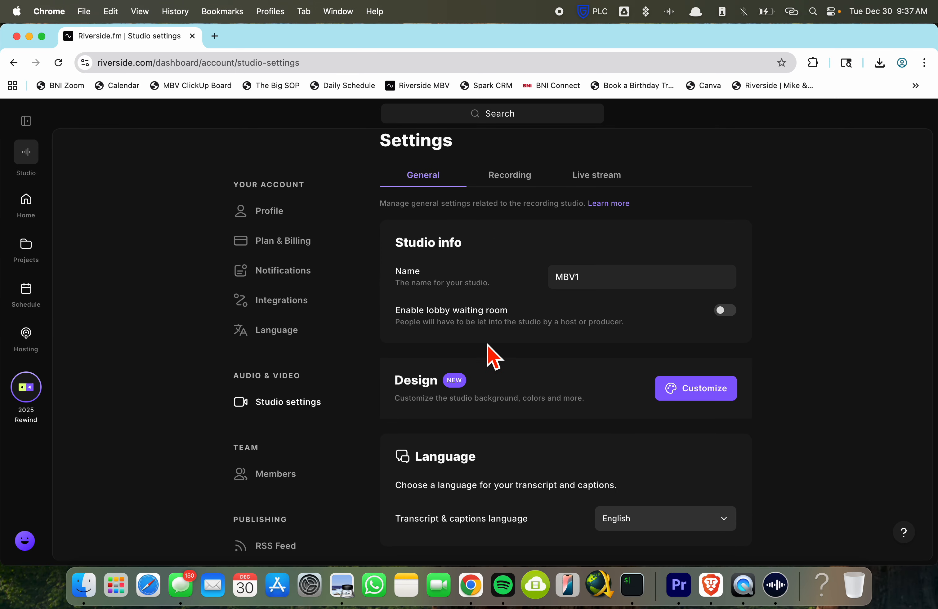
double_click(593, 277)
scroll(502, 333, down, 3)
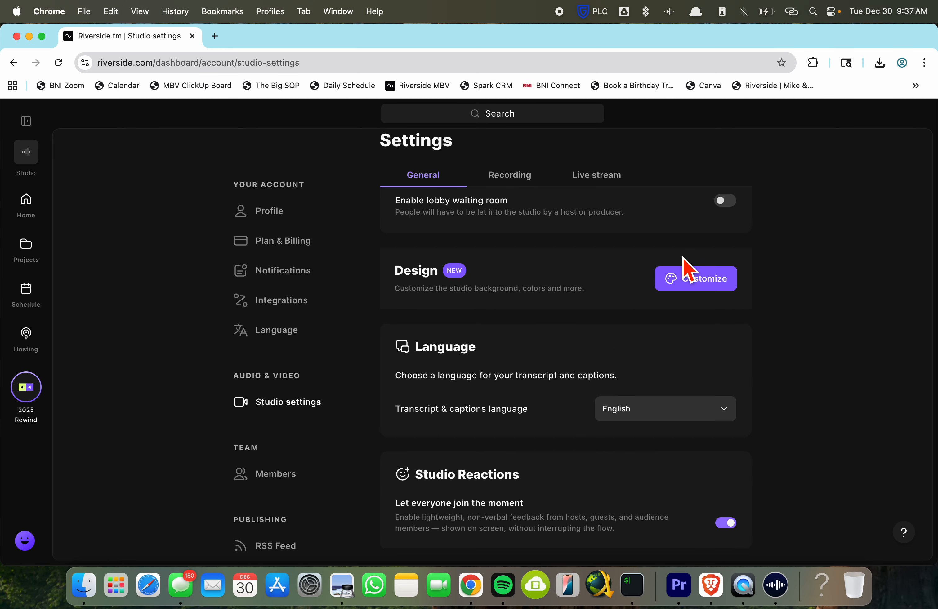
scroll(616, 299, down, 3)
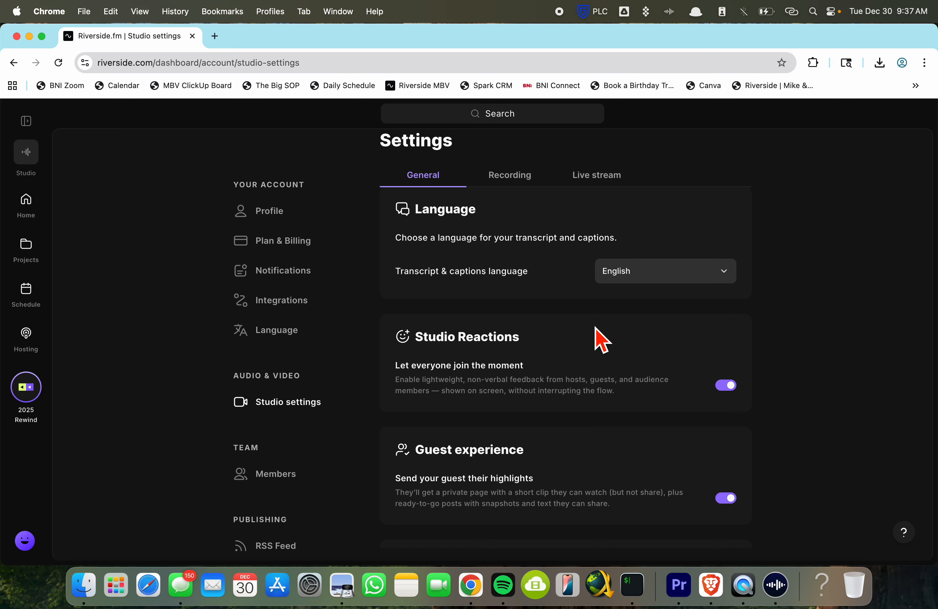
scroll(581, 364, down, 3)
scroll(581, 368, up, 3)
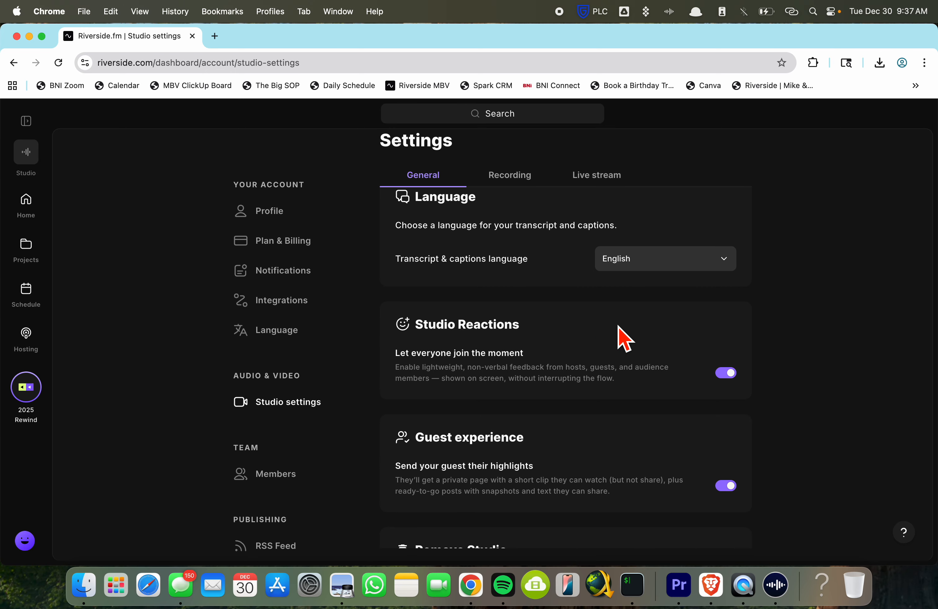
- Check the transcript and captions language choices, close the 2025 Rewind clip and view the remaining general studio settings
click(649, 259)
click(491, 283)
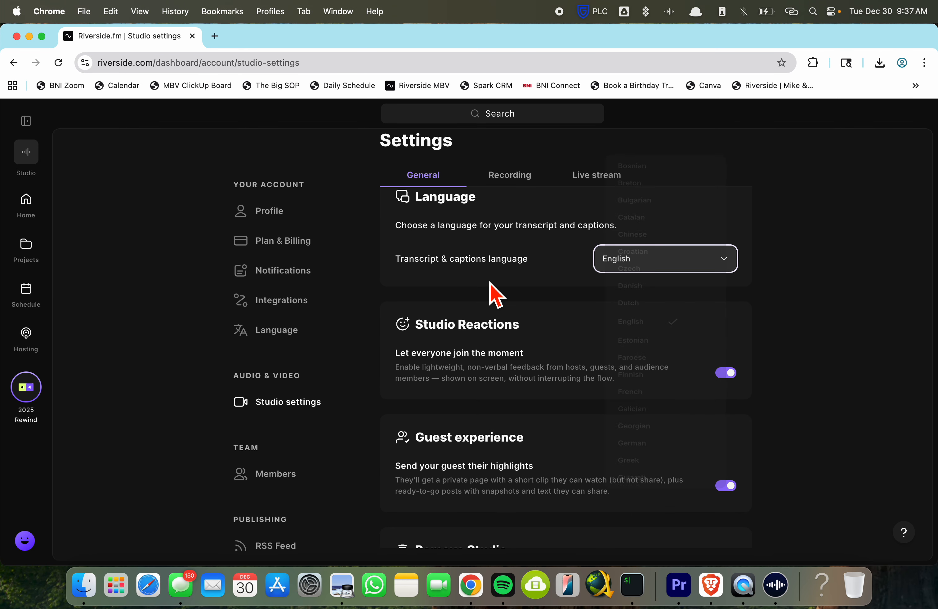
scroll(527, 450, down, 3)
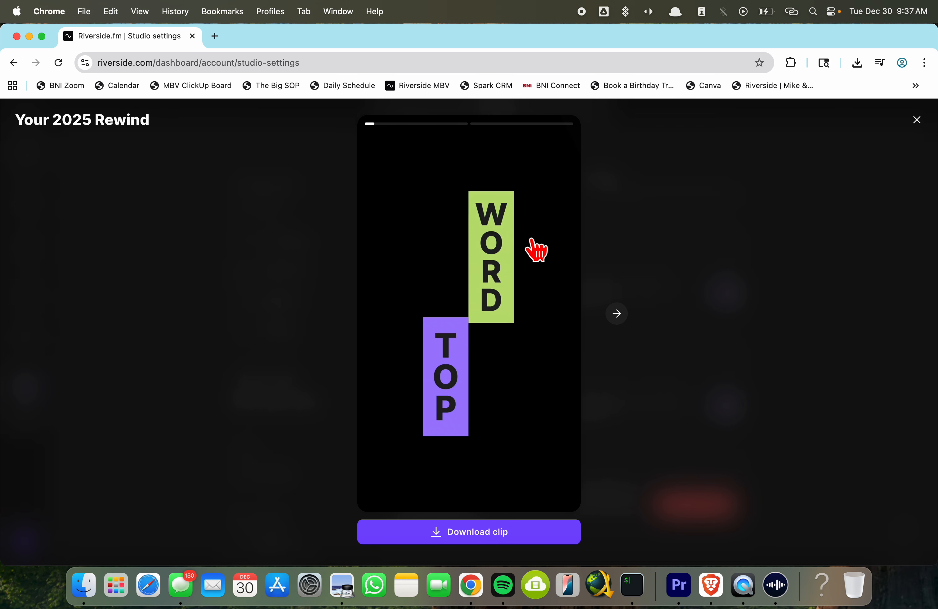
click(915, 120)
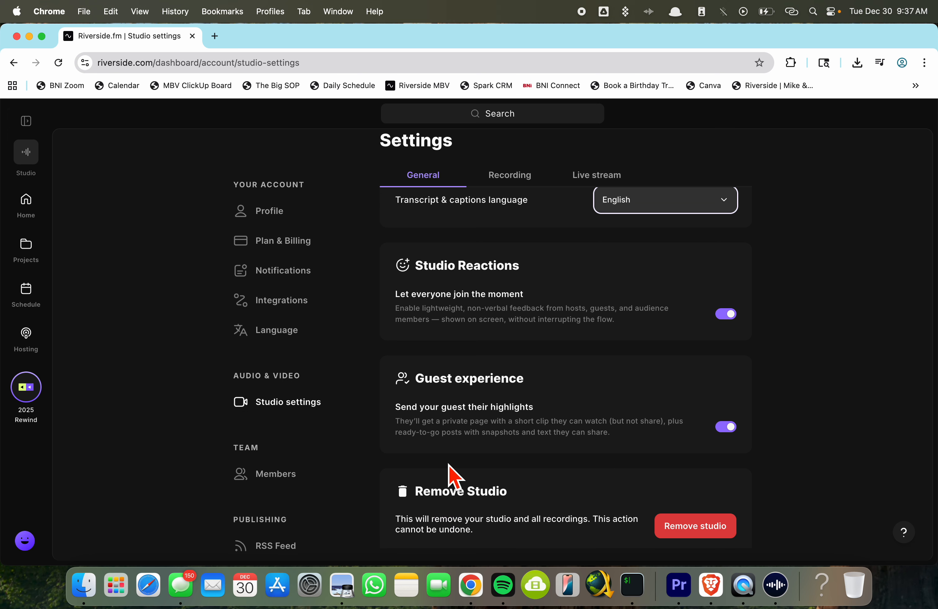
scroll(475, 441, down, 1)
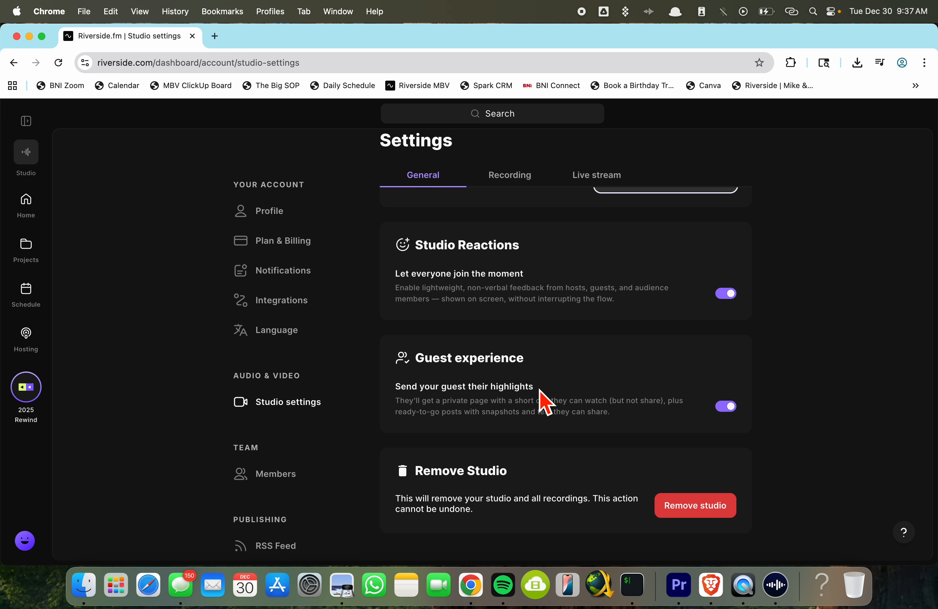
- Open the recording settings and switch the recording mode to Audio only, then back to Video & audio
click(514, 180)
scroll(524, 261, up, 8)
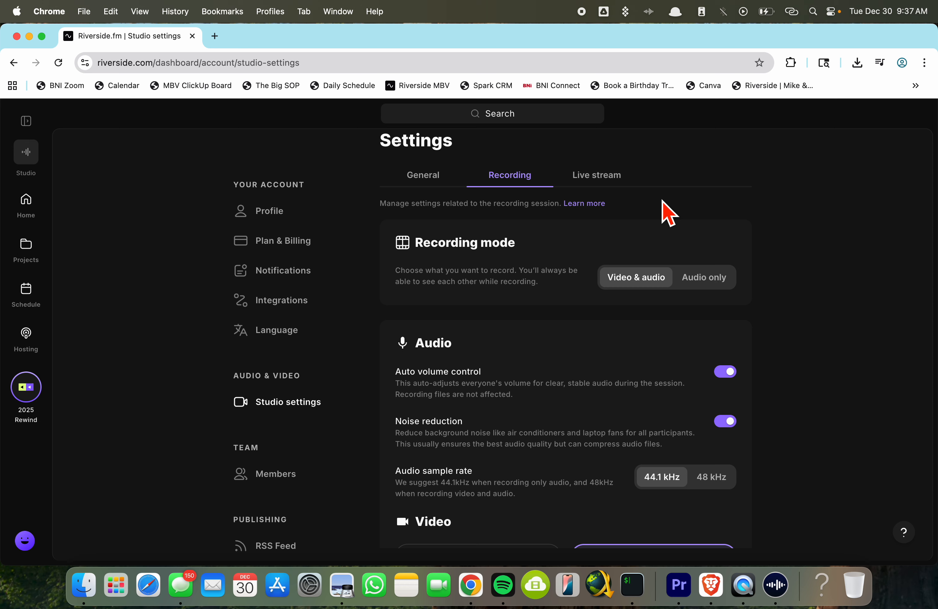
click(691, 287)
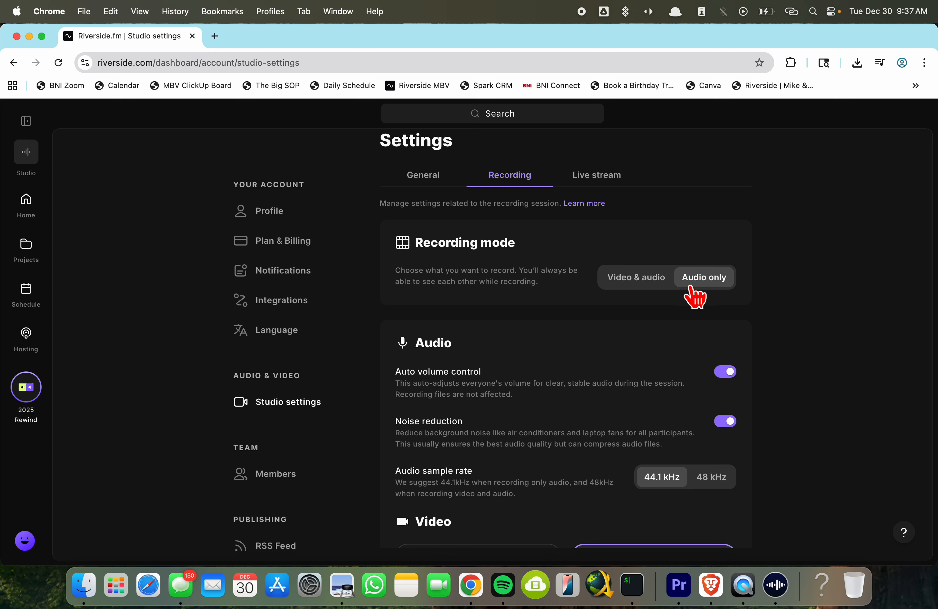
click(628, 286)
- Try the Standard and Advanced video resolution options, ending on Advanced with recording up to 4K HD
scroll(607, 329, down, 4)
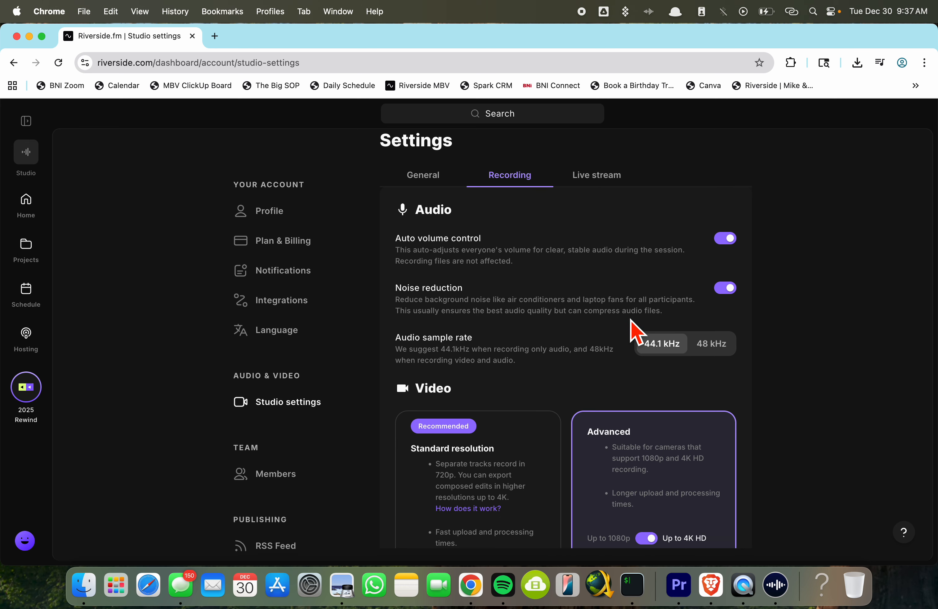
scroll(630, 321, down, 1)
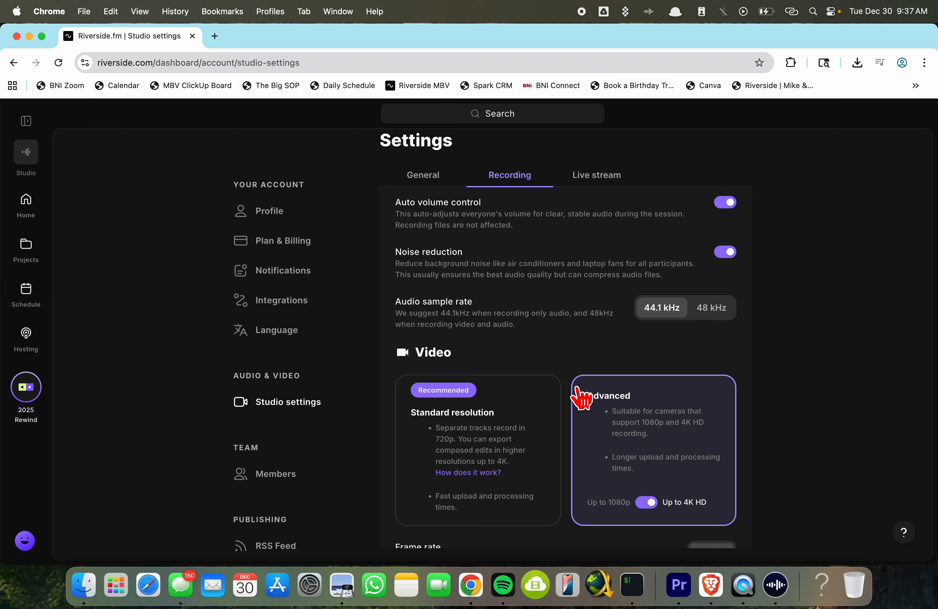
scroll(633, 389, down, 6)
scroll(494, 360, up, 3)
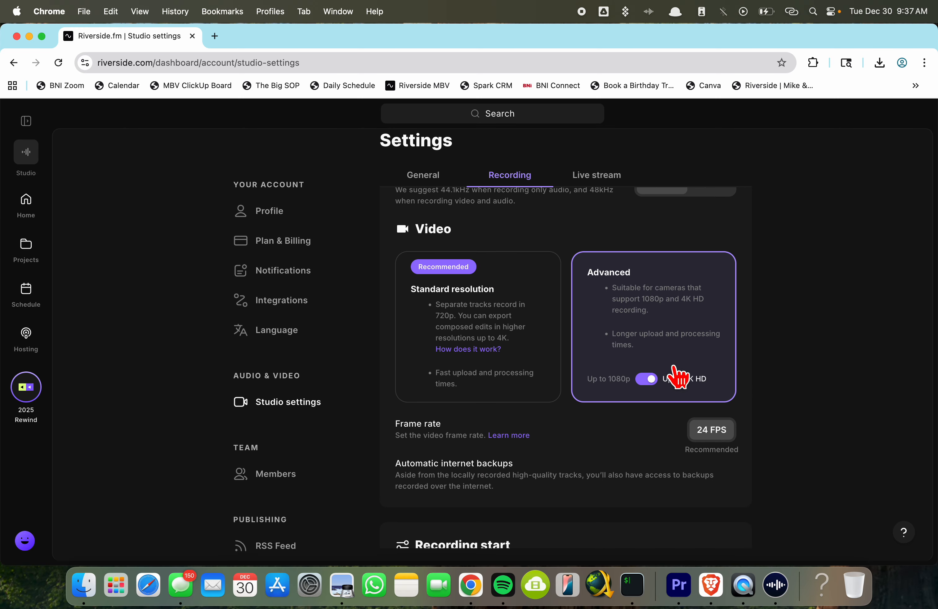
click(464, 330)
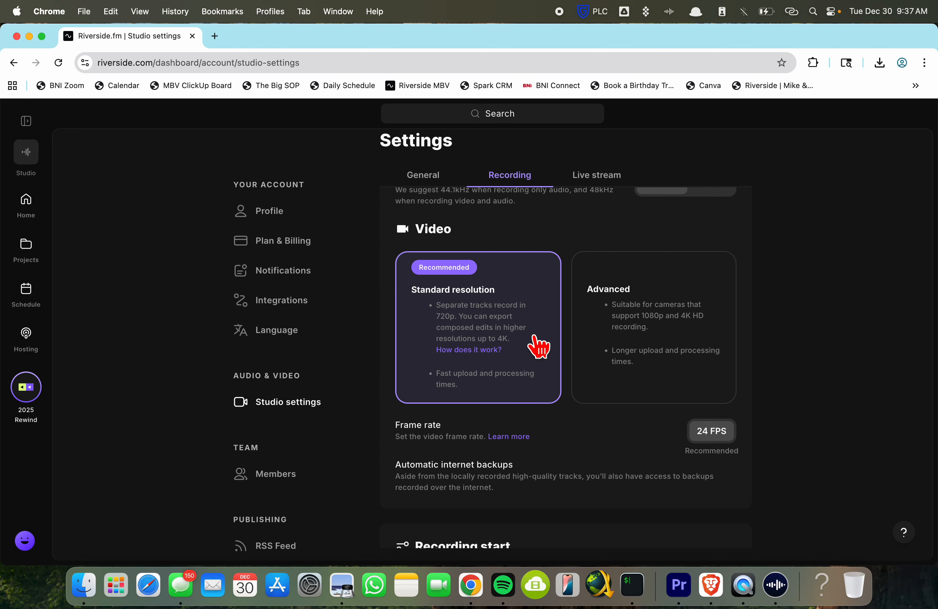
click(655, 329)
click(450, 319)
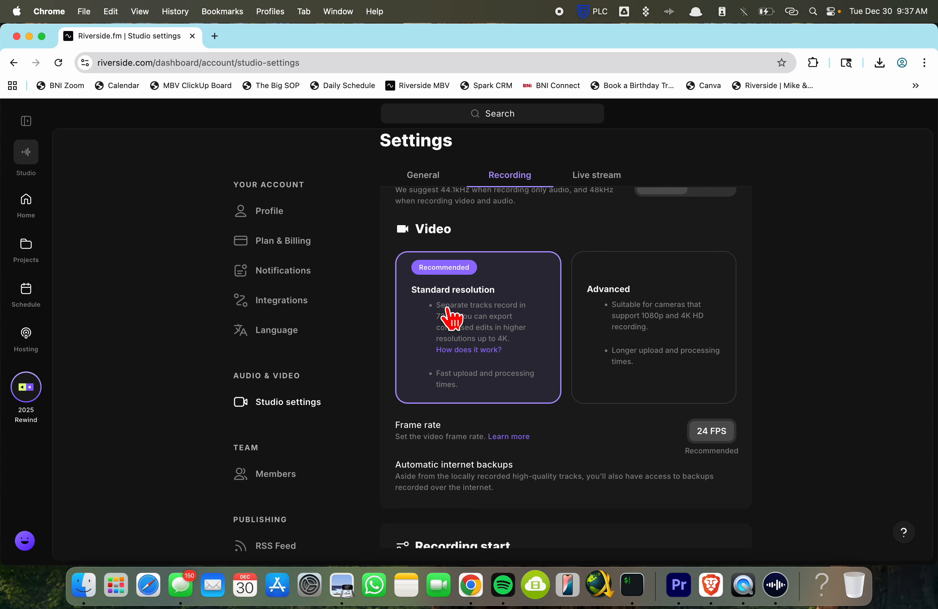
click(633, 330)
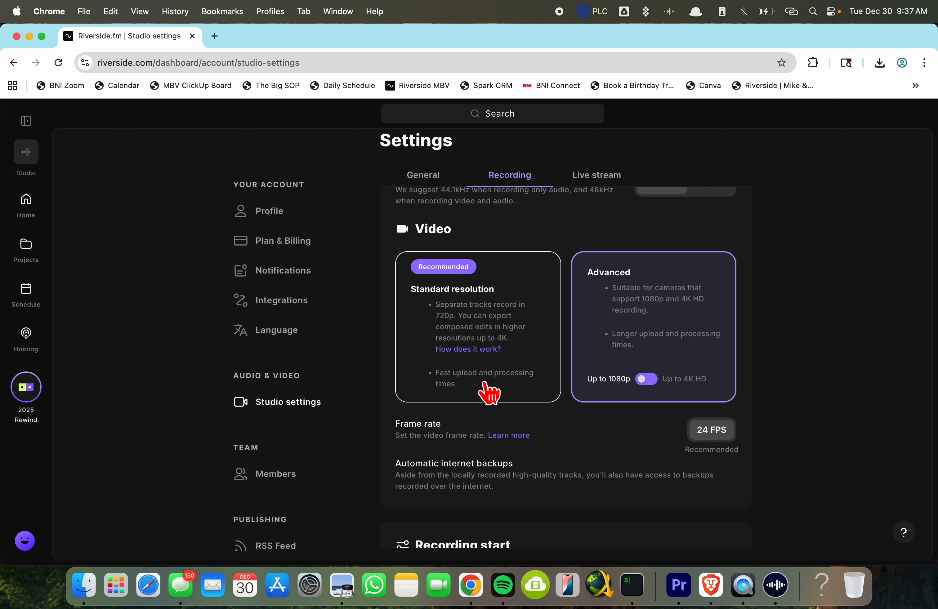
click(493, 376)
click(660, 299)
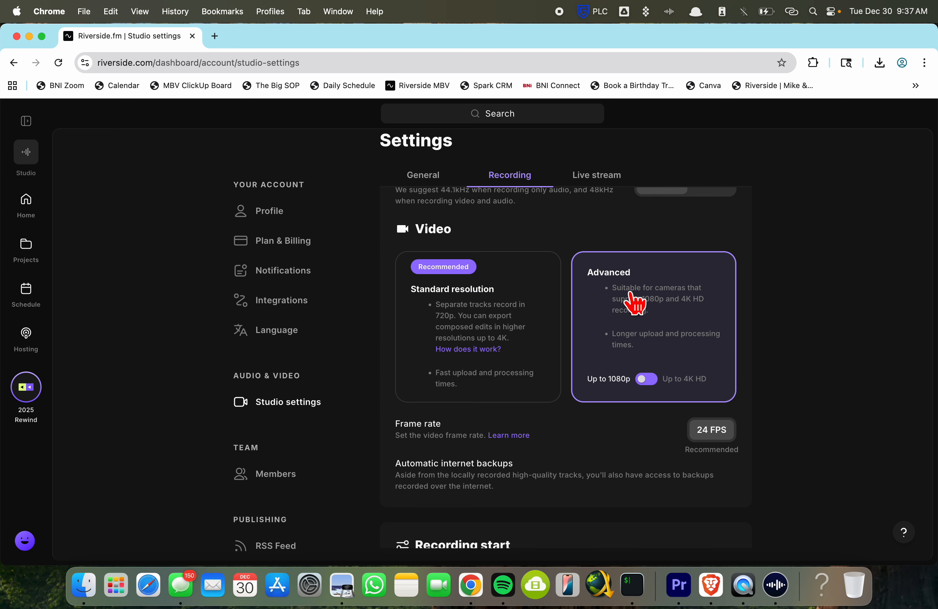
click(645, 378)
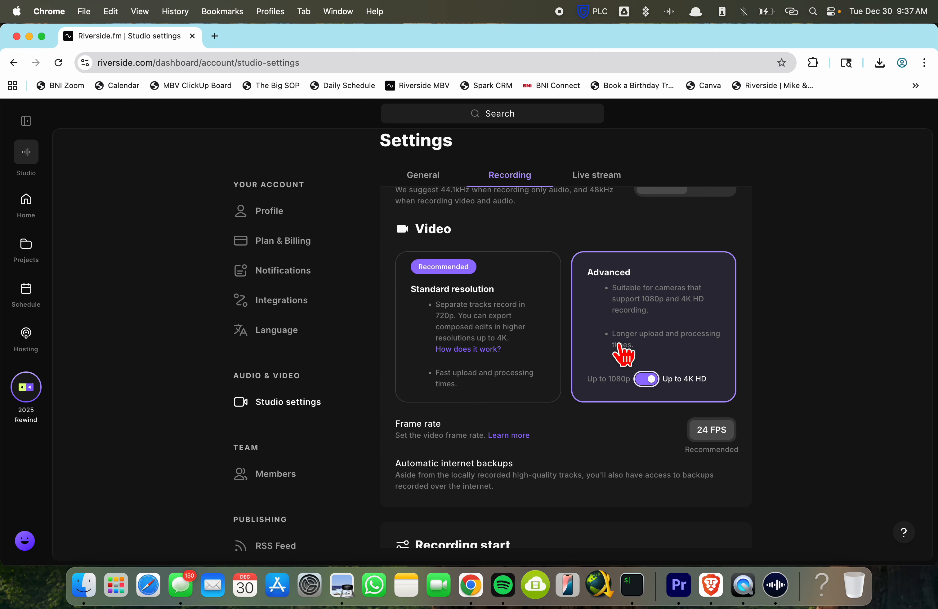
- Review the audio, video, recording start and pause uploads settings, and try the countdown timer switch
scroll(623, 354, down, 5)
scroll(653, 350, up, 5)
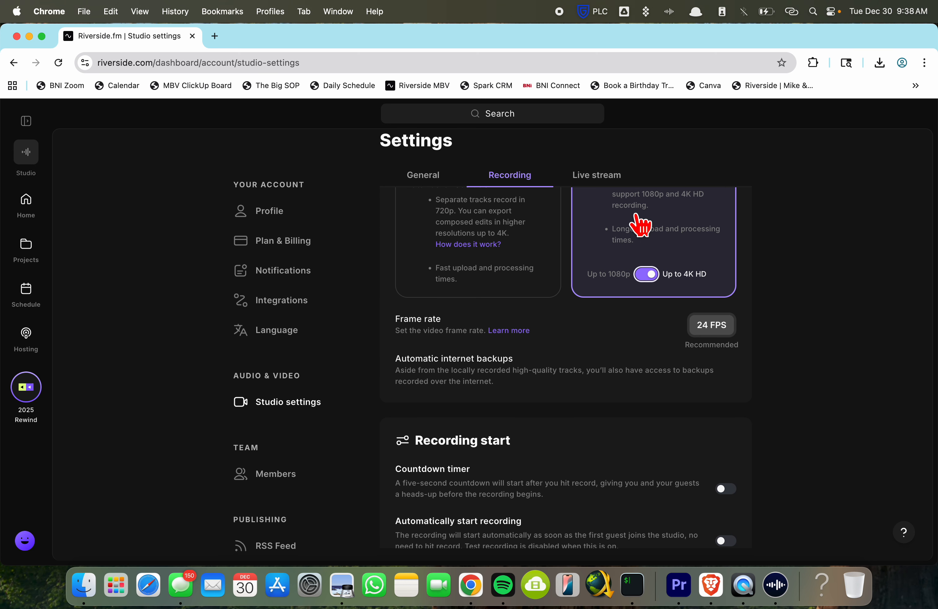
scroll(699, 334, up, 5)
scroll(579, 387, down, 4)
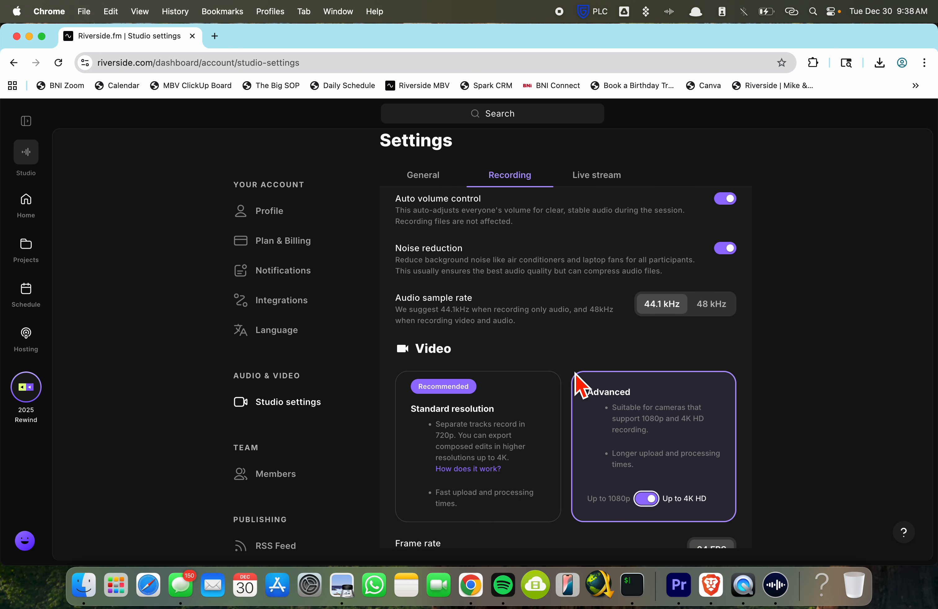
scroll(564, 498, down, 5)
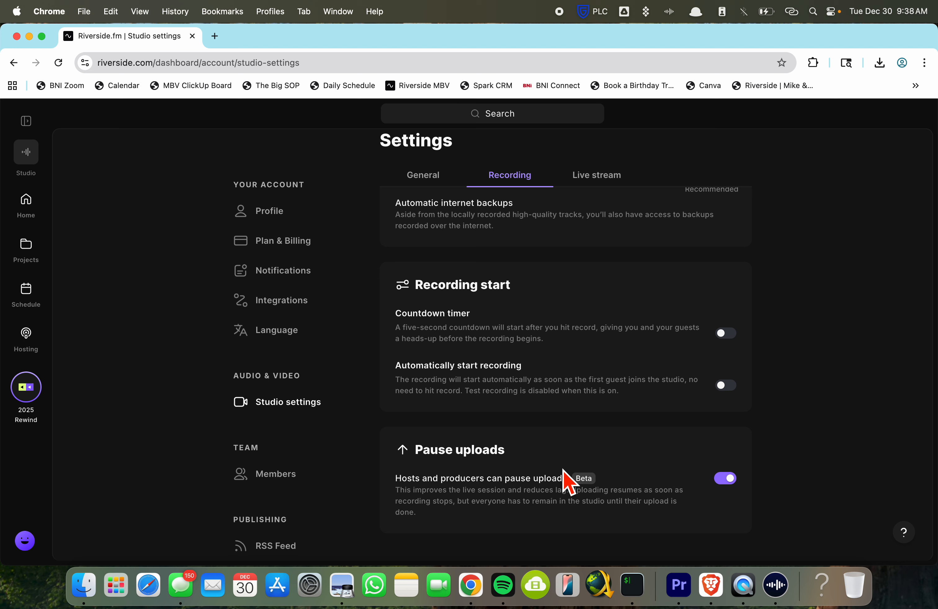
scroll(564, 474, up, 2)
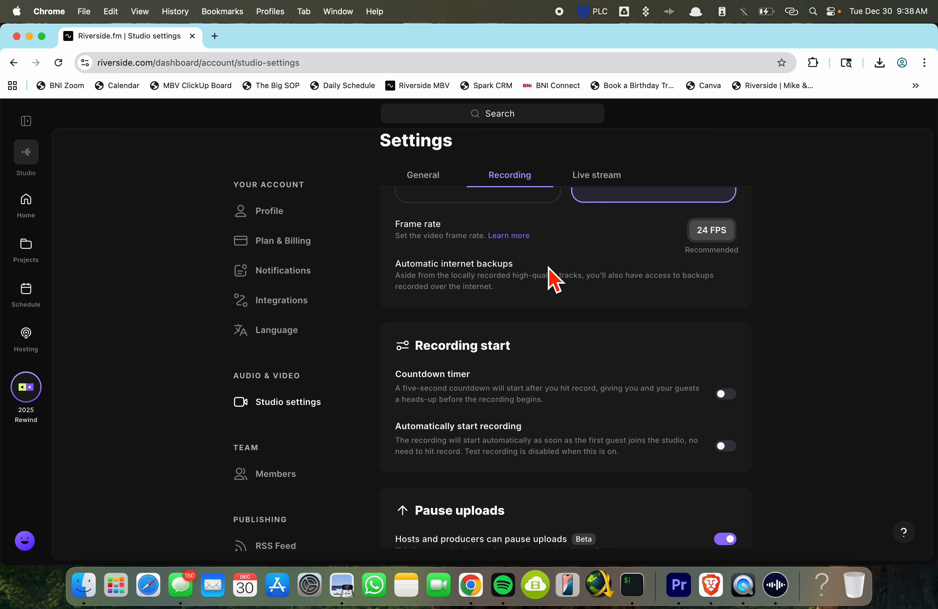
scroll(685, 284, up, 2)
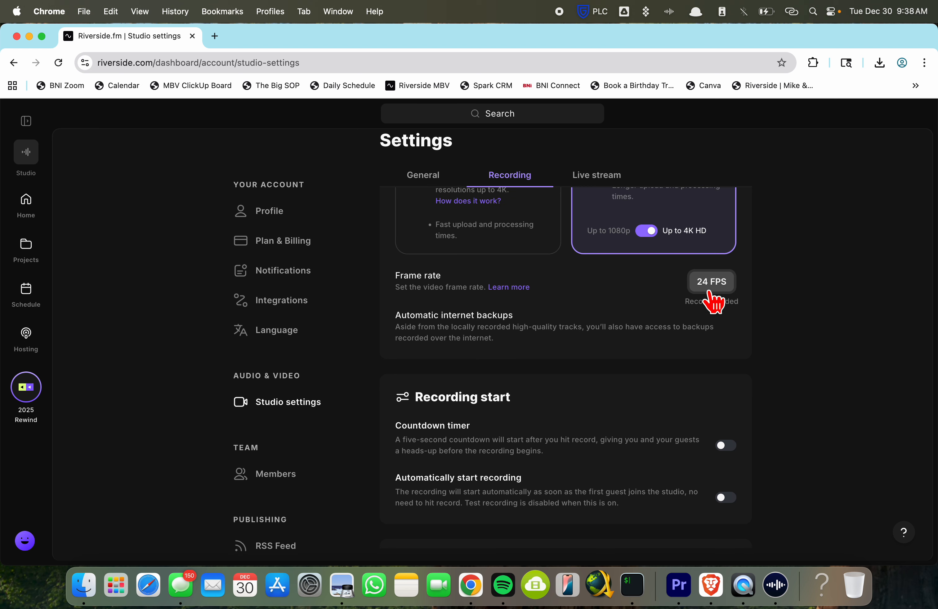
scroll(655, 331, down, 3)
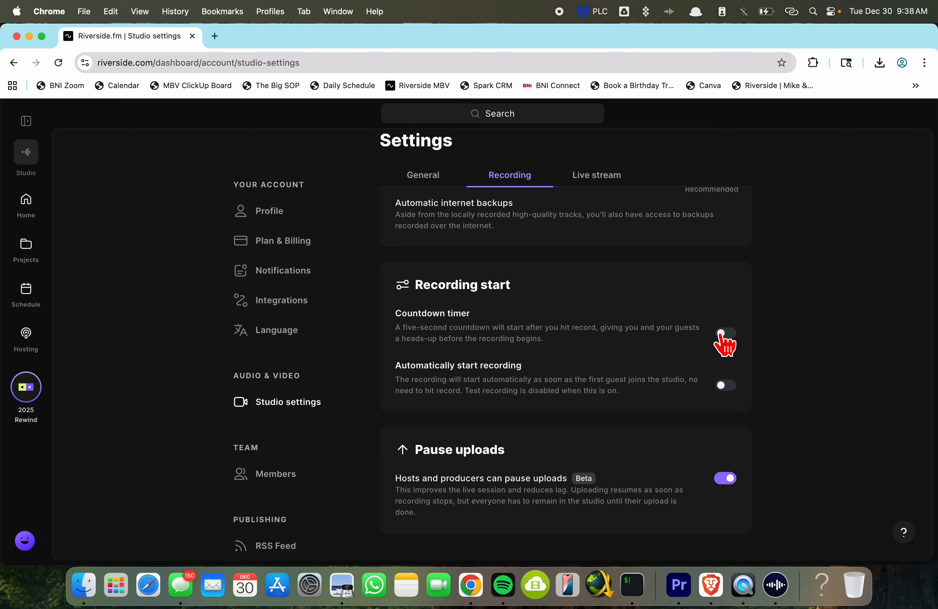
click(731, 335)
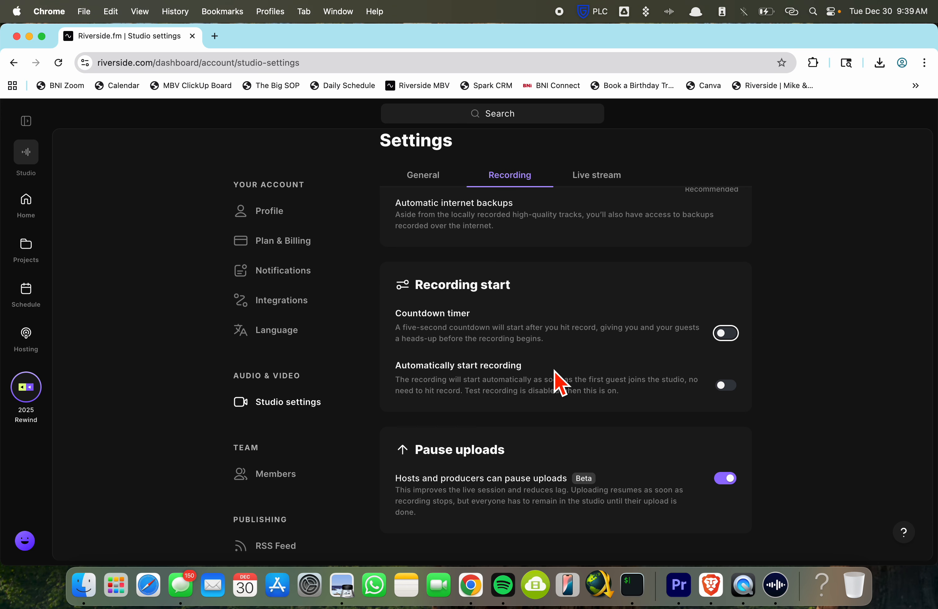
- View the team members page, show the member invitation form and close it without inviting anyone
click(267, 475)
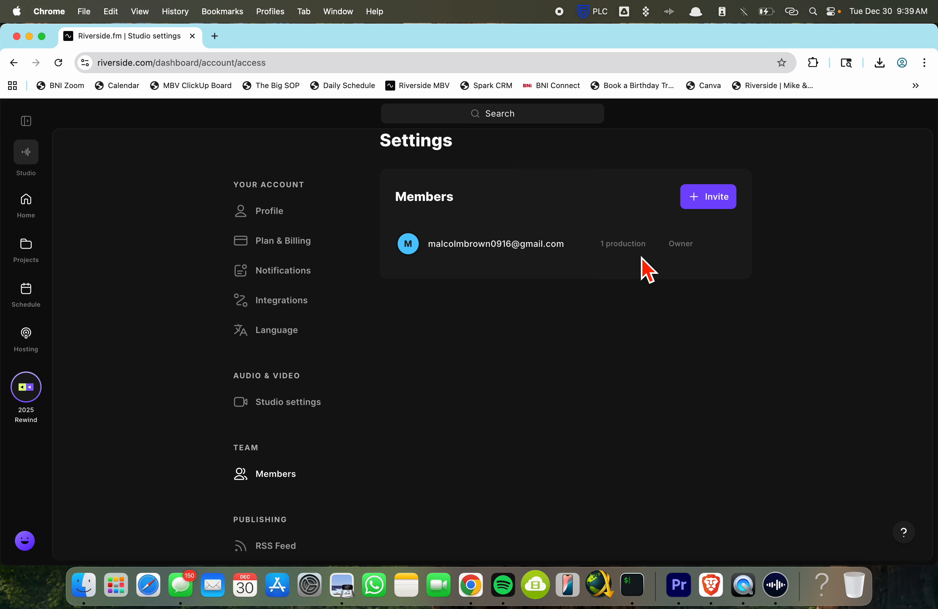
click(702, 192)
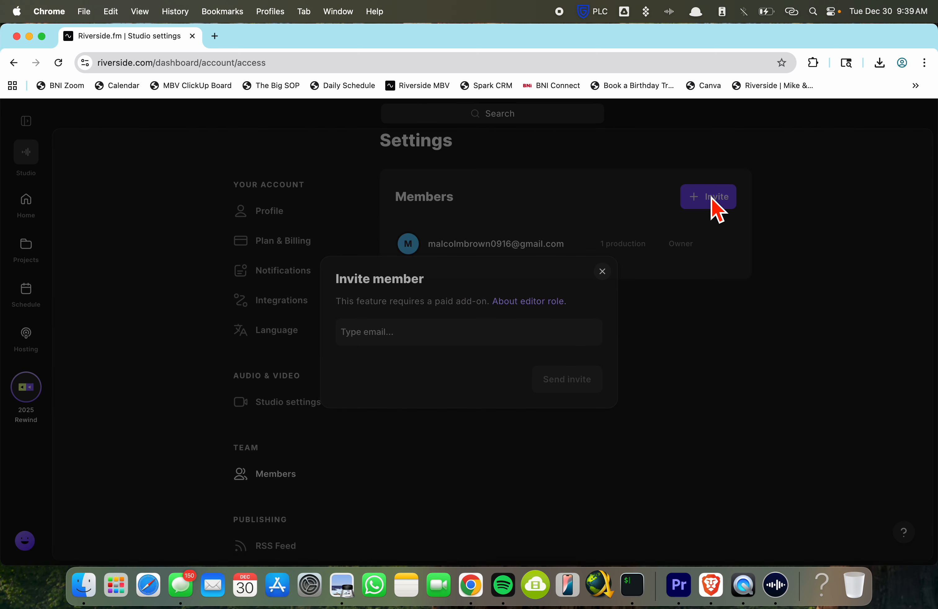
click(602, 272)
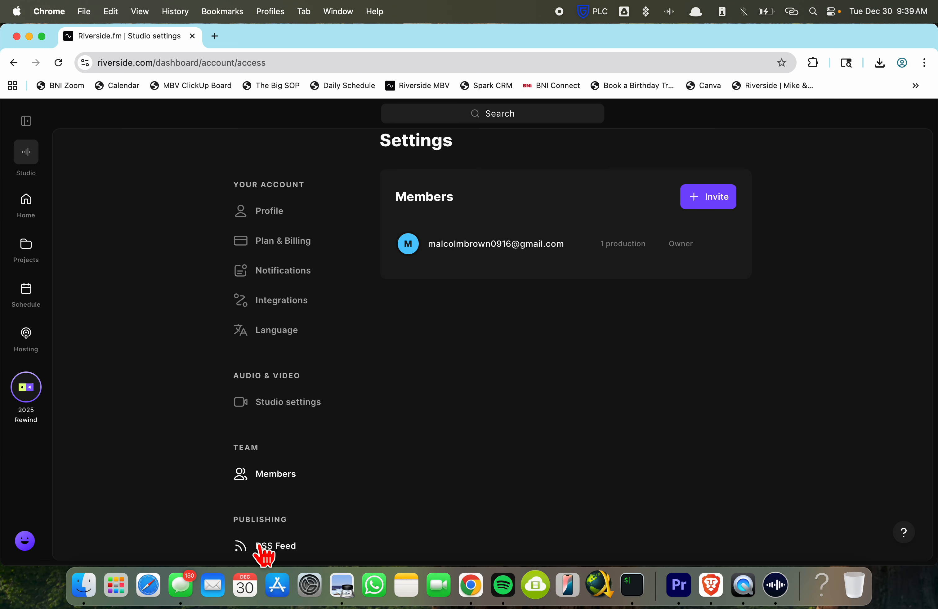
- Go through the account's language, integrations, notifications and profile settings
click(270, 334)
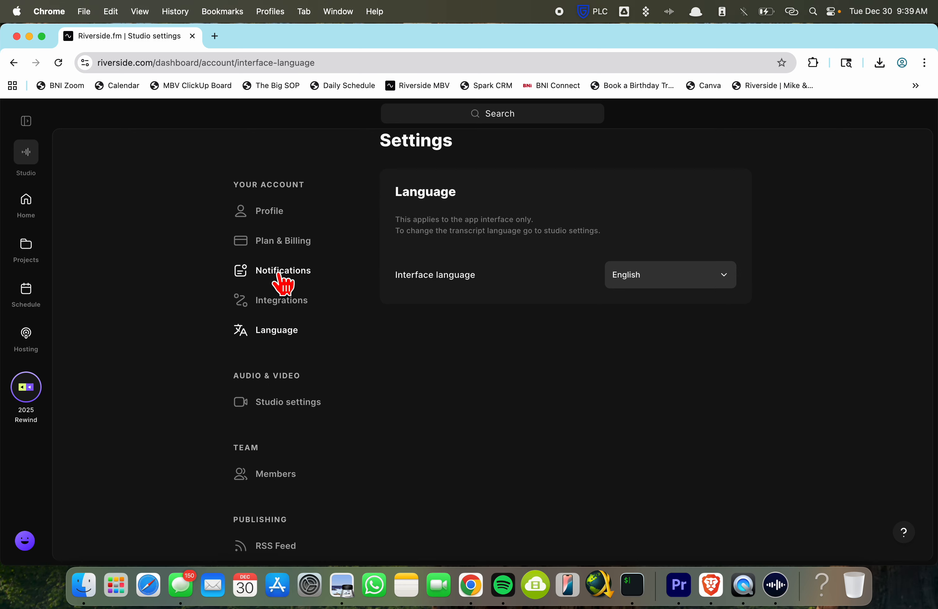
click(273, 304)
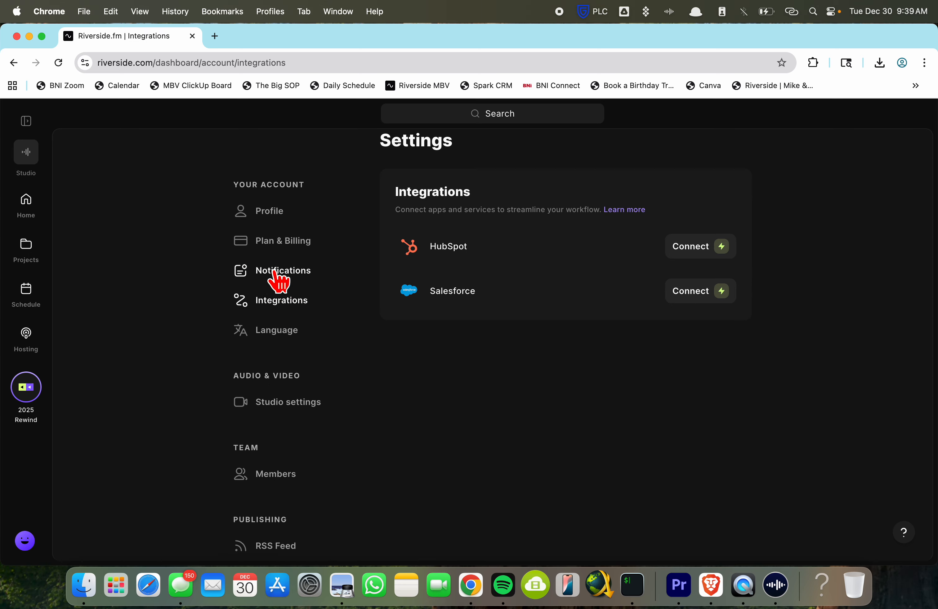
click(278, 281)
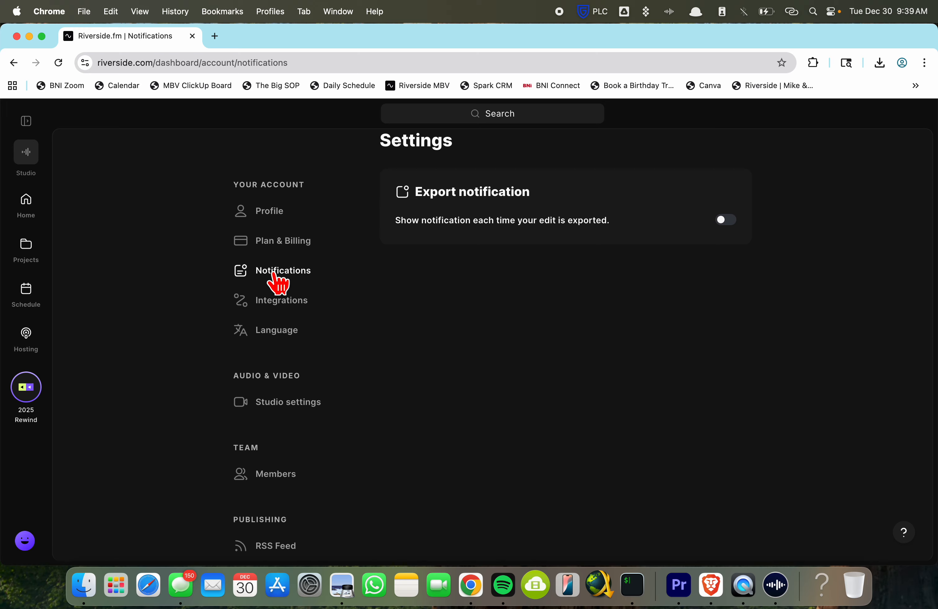
click(280, 221)
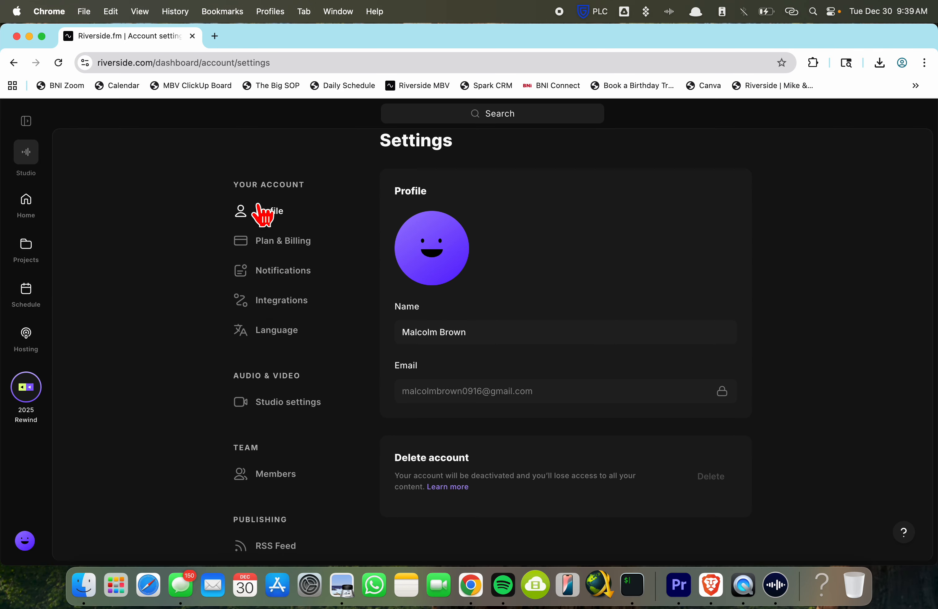
scroll(317, 321, up, 1)
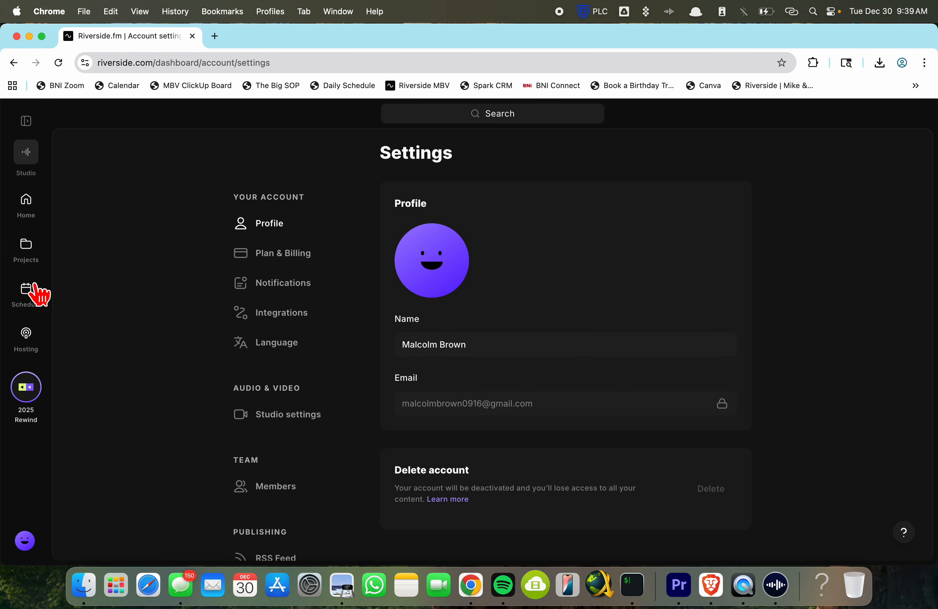
- View the plan and billing details and show the plan upgrade options
click(299, 253)
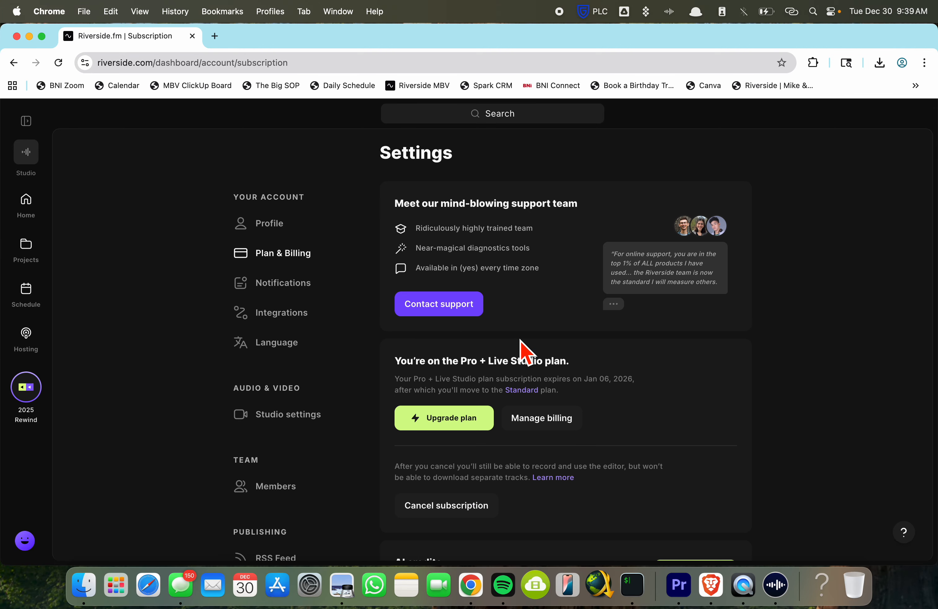
scroll(526, 352, down, 4)
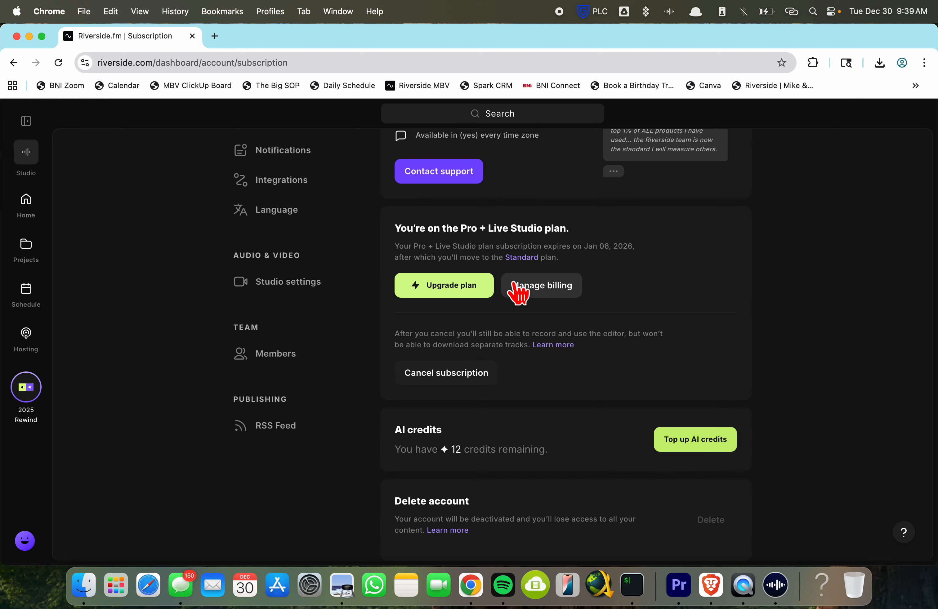
click(451, 296)
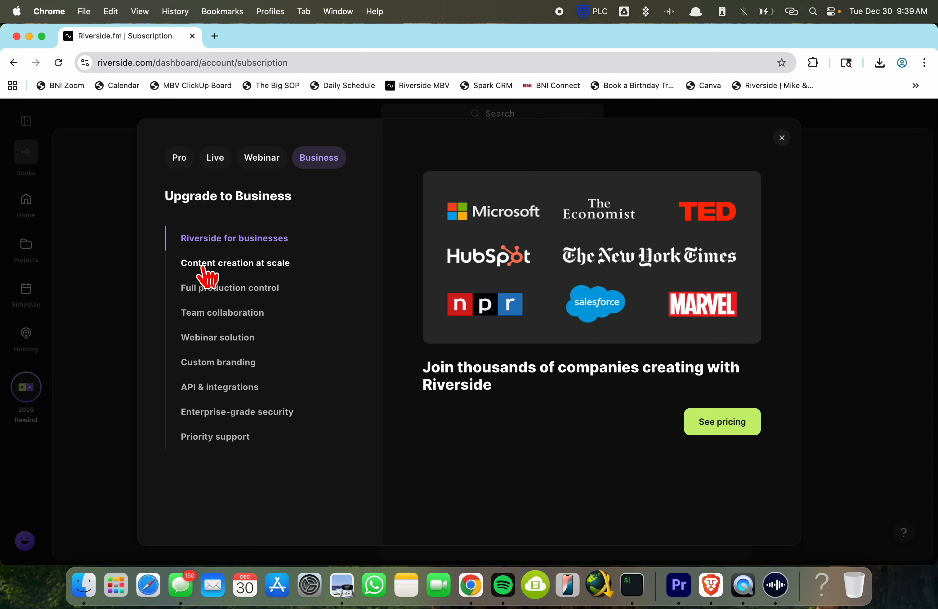
- Go through the Business plan features from Content creation at scale to Custom branding
click(204, 273)
click(204, 292)
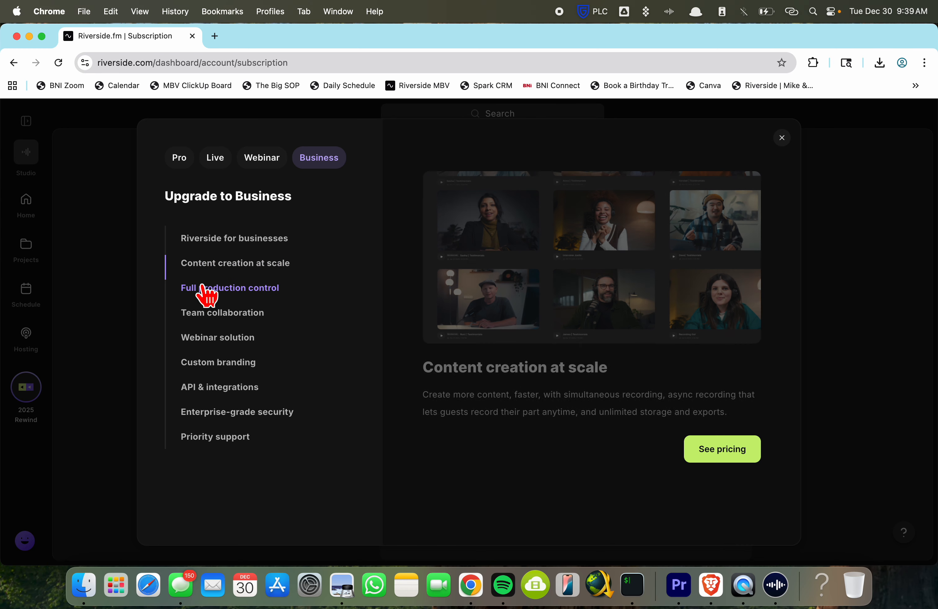
click(197, 315)
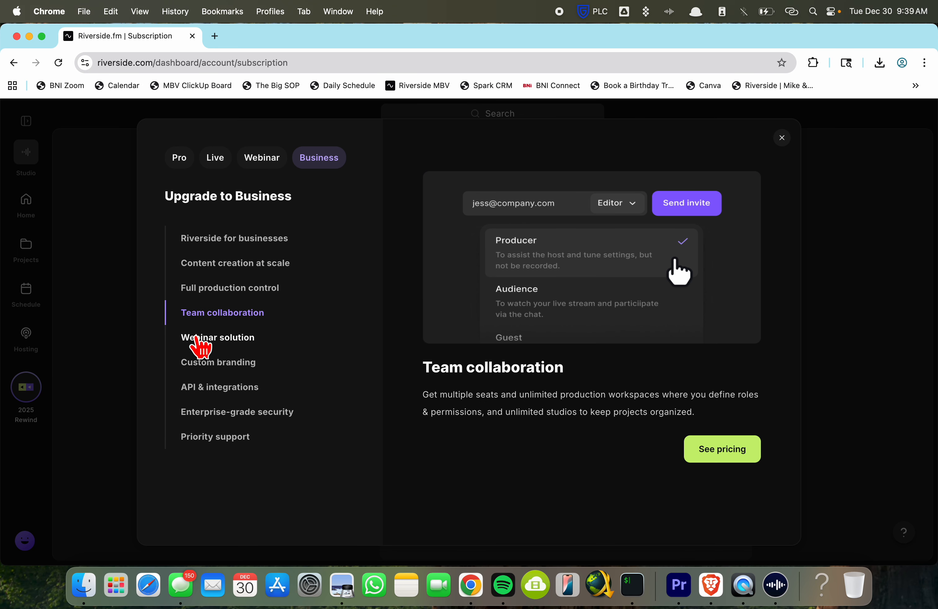
click(200, 341)
click(200, 368)
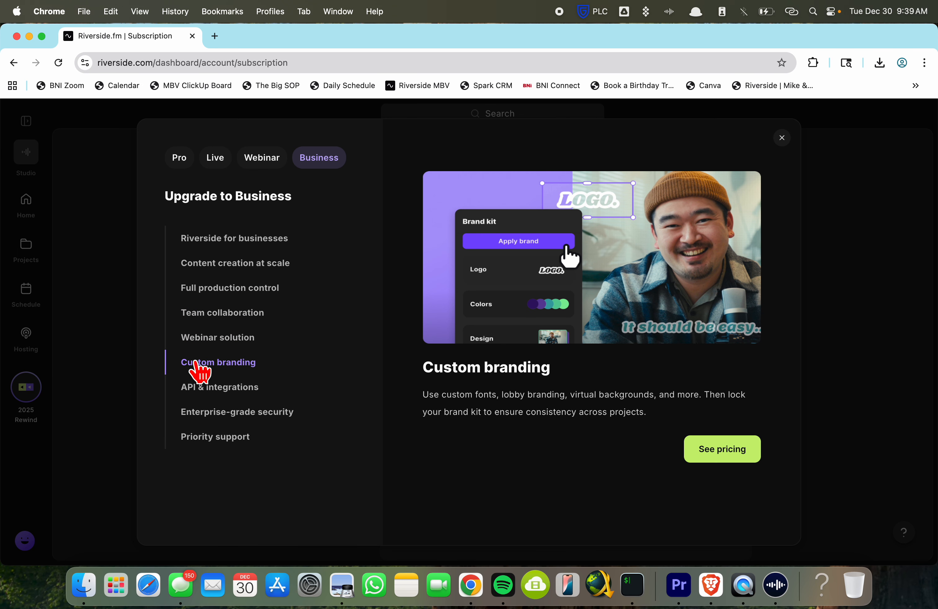
- Compare the features of the Live, Business and Pro plans, ending on the Live plan
click(215, 158)
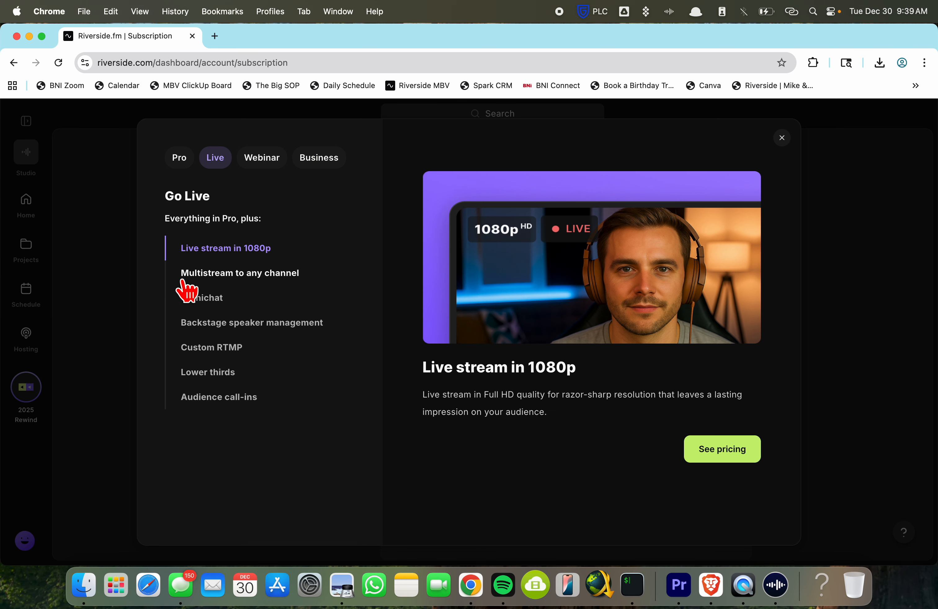
click(321, 159)
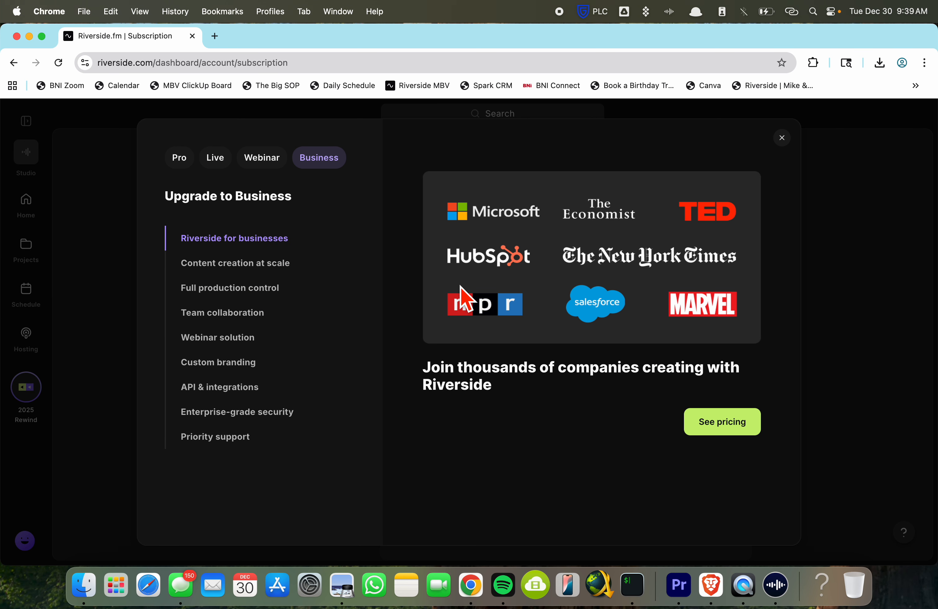
click(180, 160)
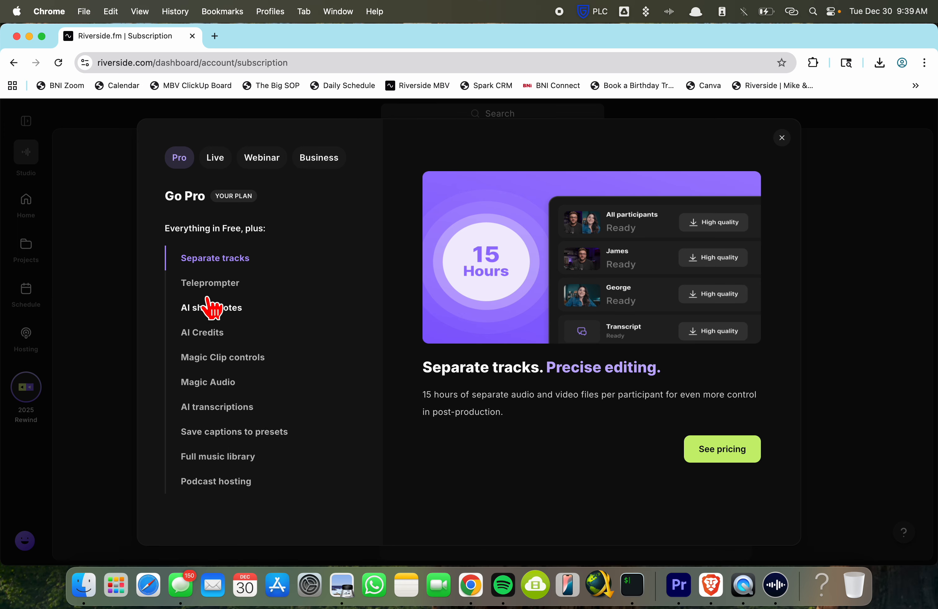
click(216, 157)
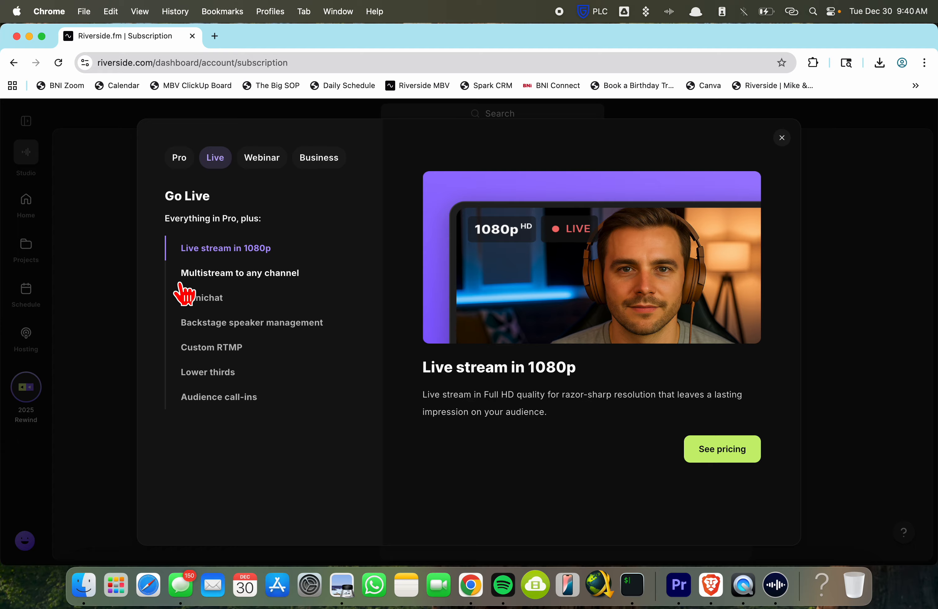
- Go through the Live plan's features, from Multistream to any channel to Audience call-ins, and return to Backstage speaker management
click(190, 273)
click(197, 299)
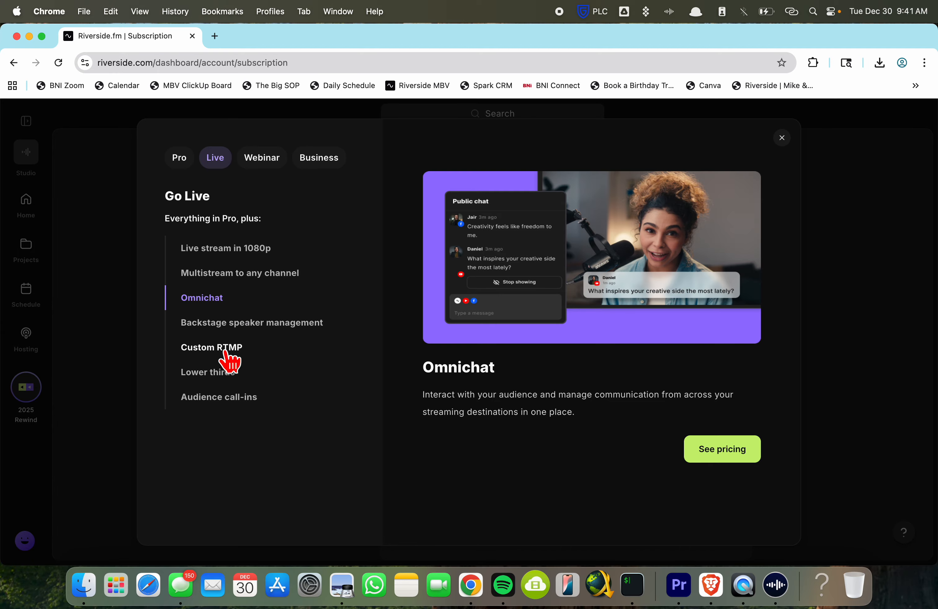
click(248, 322)
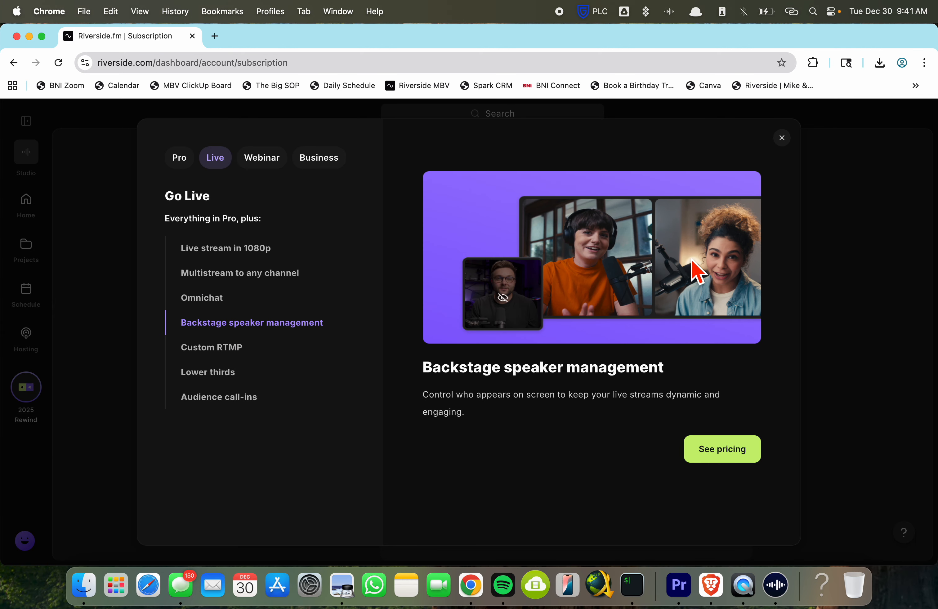
click(211, 380)
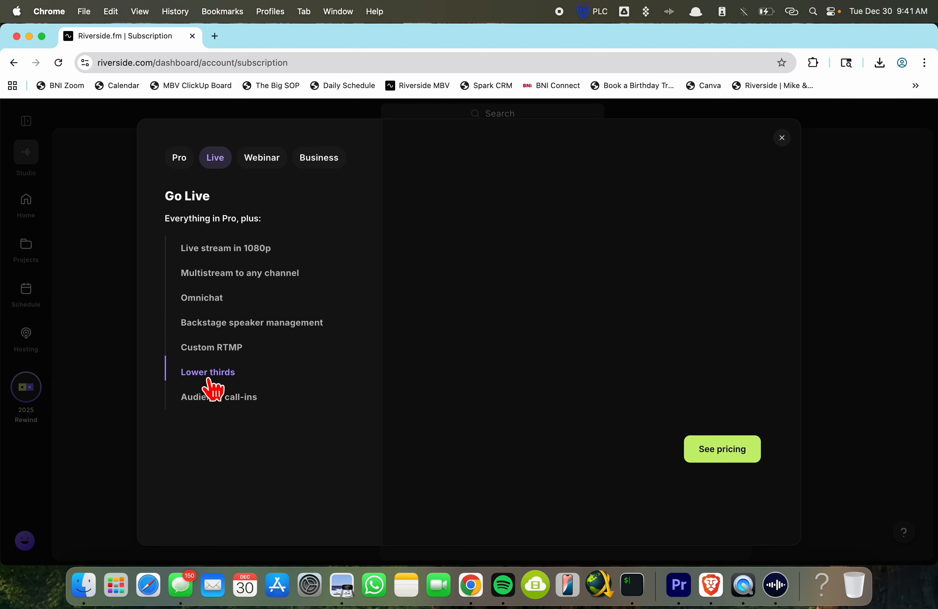
click(202, 391)
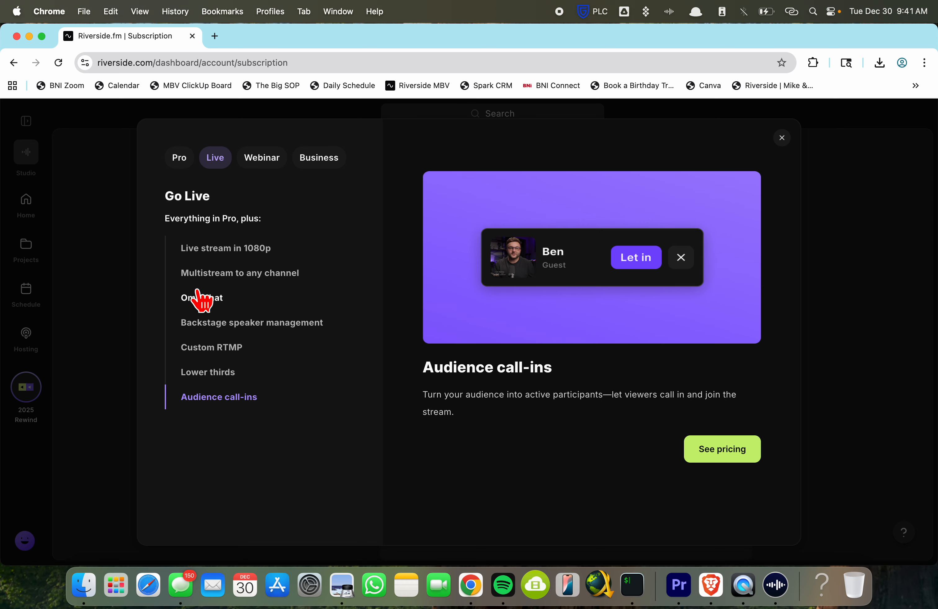
click(202, 327)
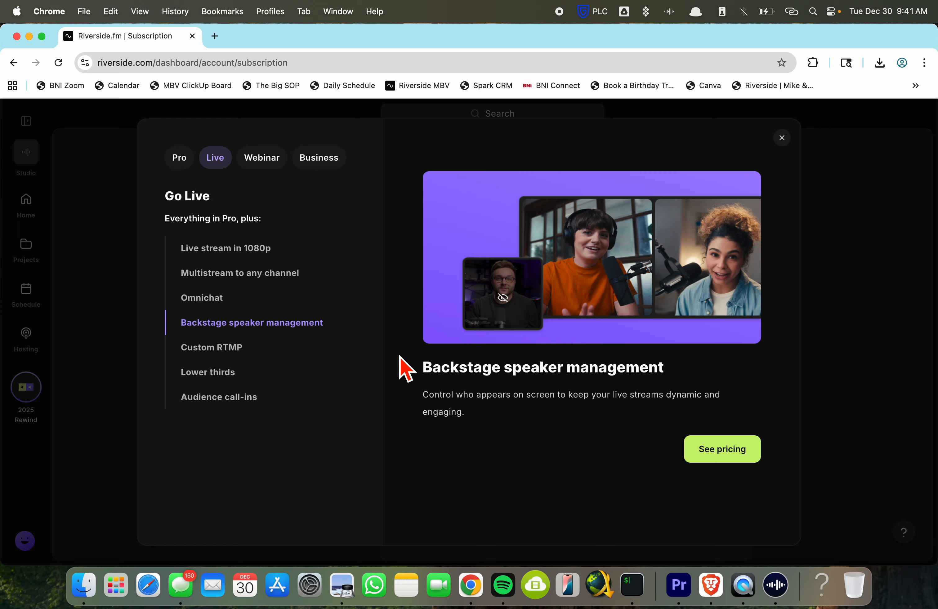
- Compare the features of the Webinar, Business, Pro and Live plans and close the plan overview
click(253, 158)
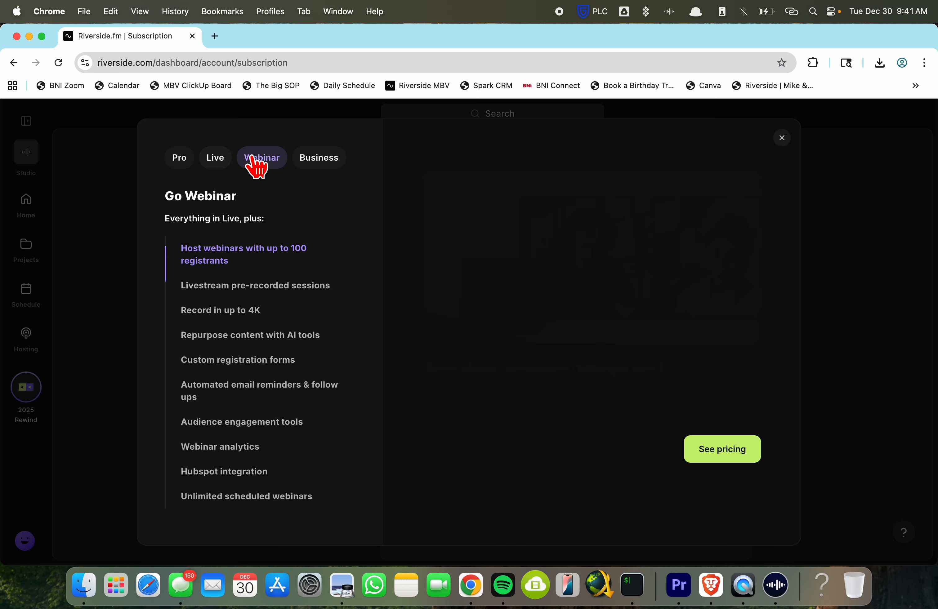
click(302, 160)
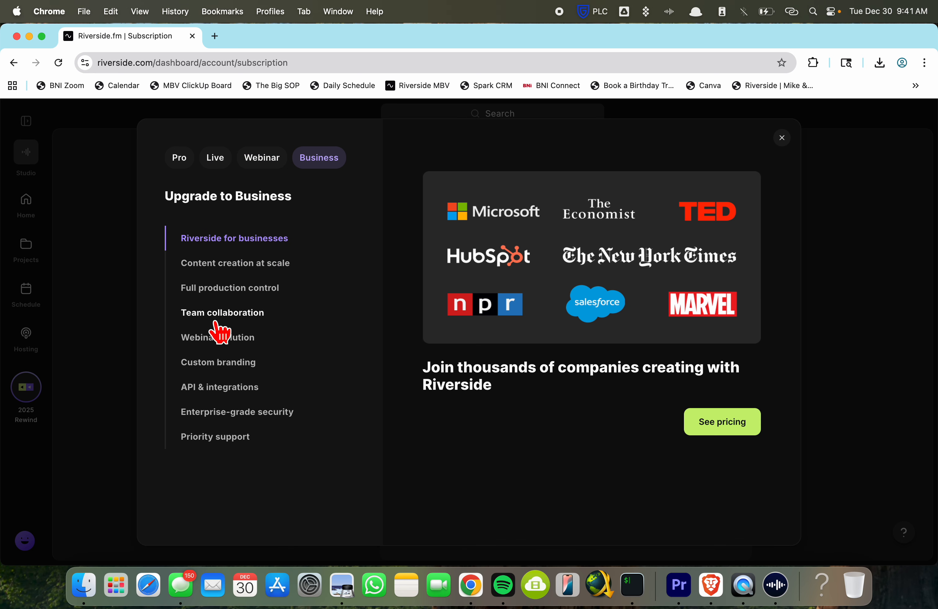
click(264, 163)
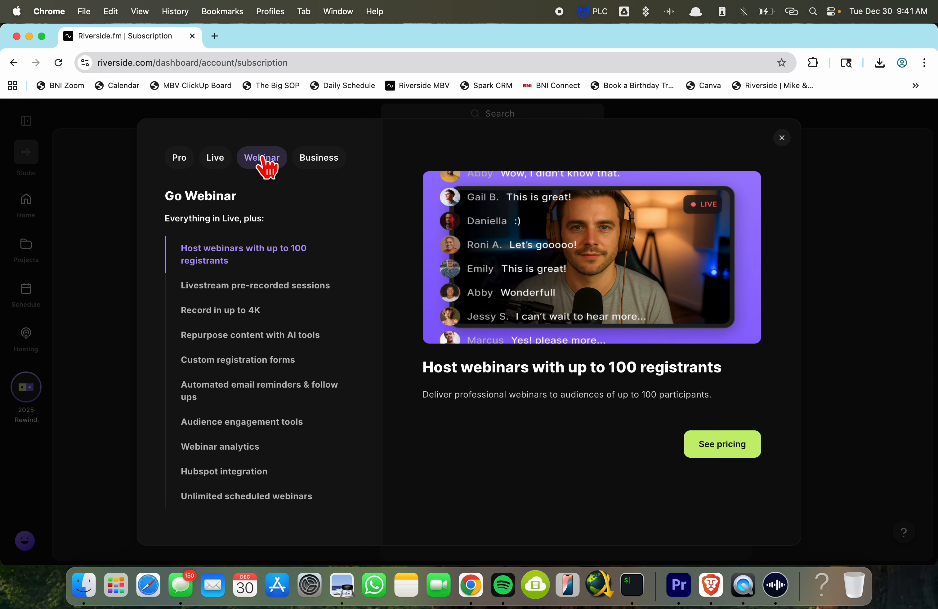
click(222, 166)
click(309, 174)
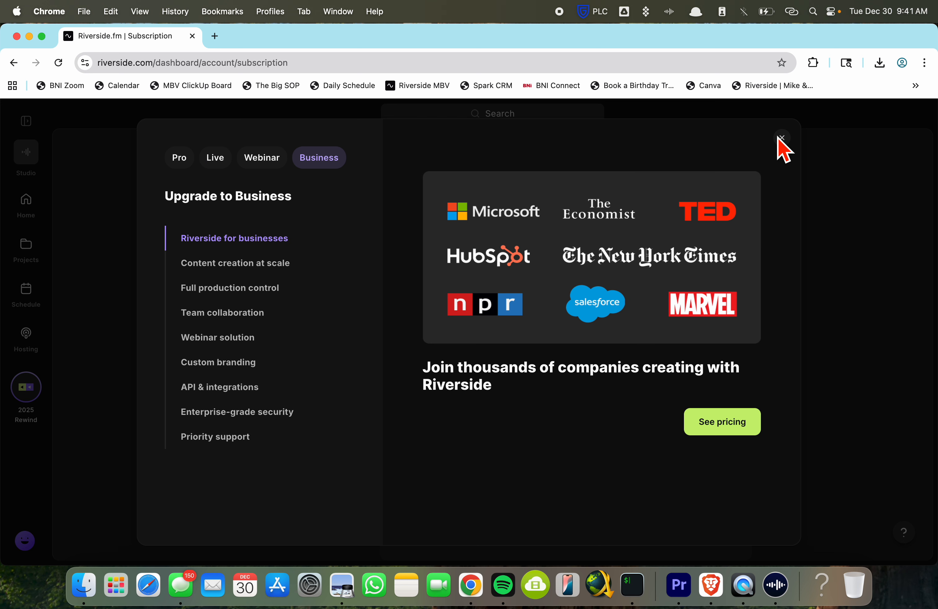
click(181, 158)
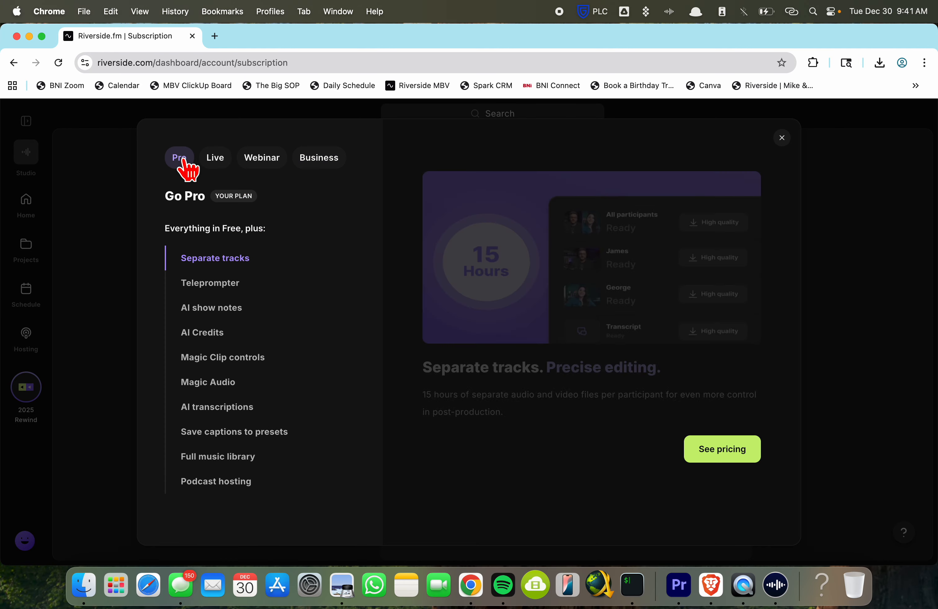
click(215, 160)
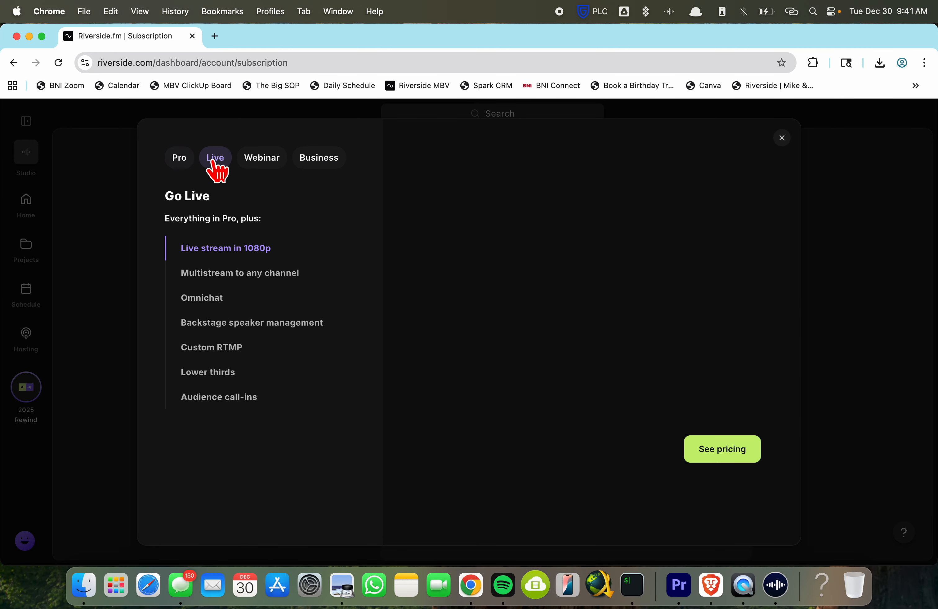
click(181, 160)
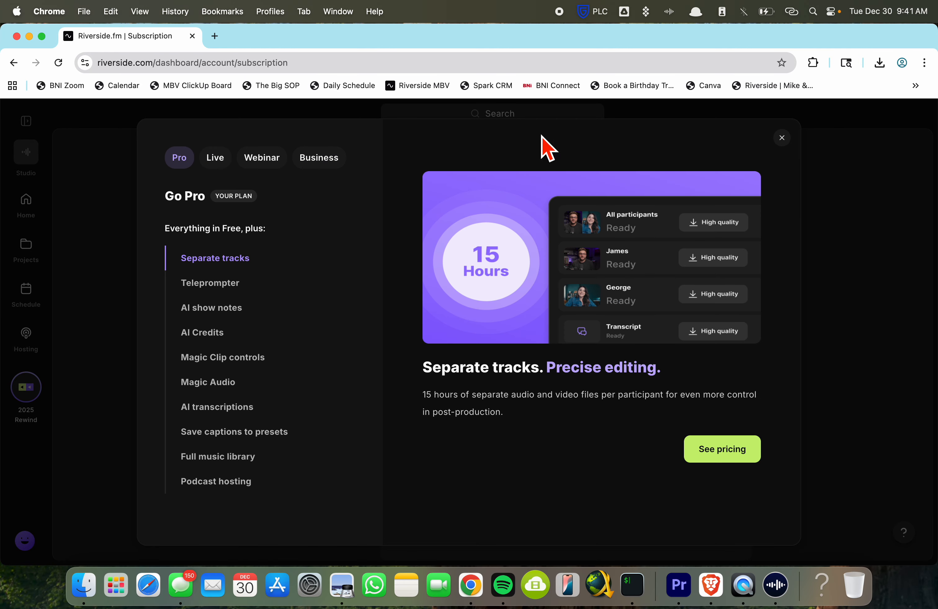
click(214, 160)
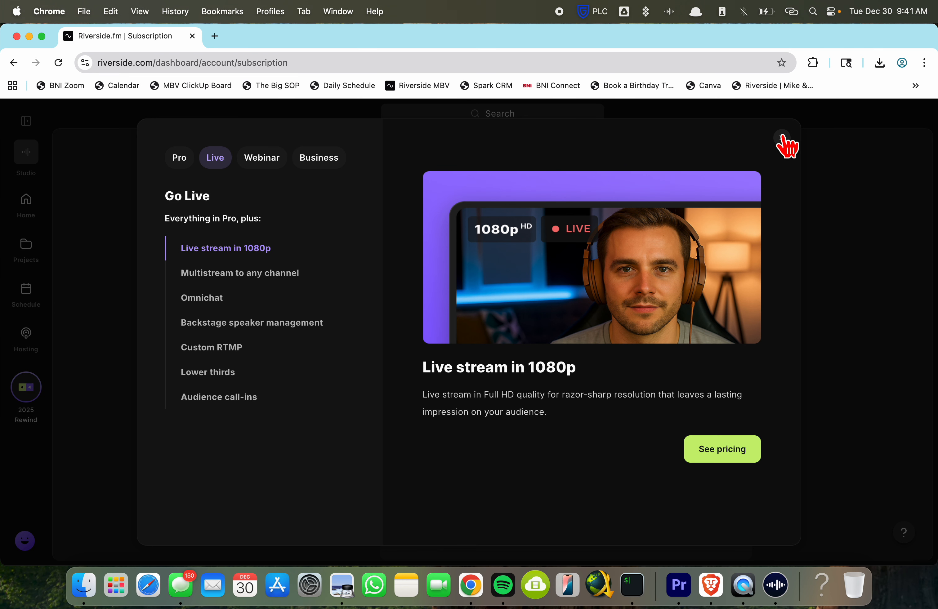
click(783, 138)
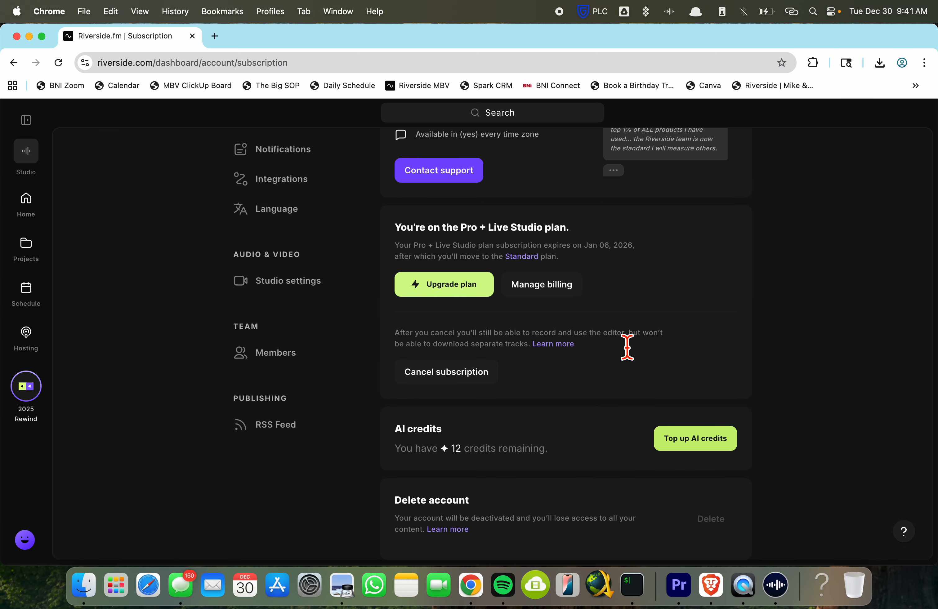
- View the AI credits top-up packages and close them without buying any
click(670, 446)
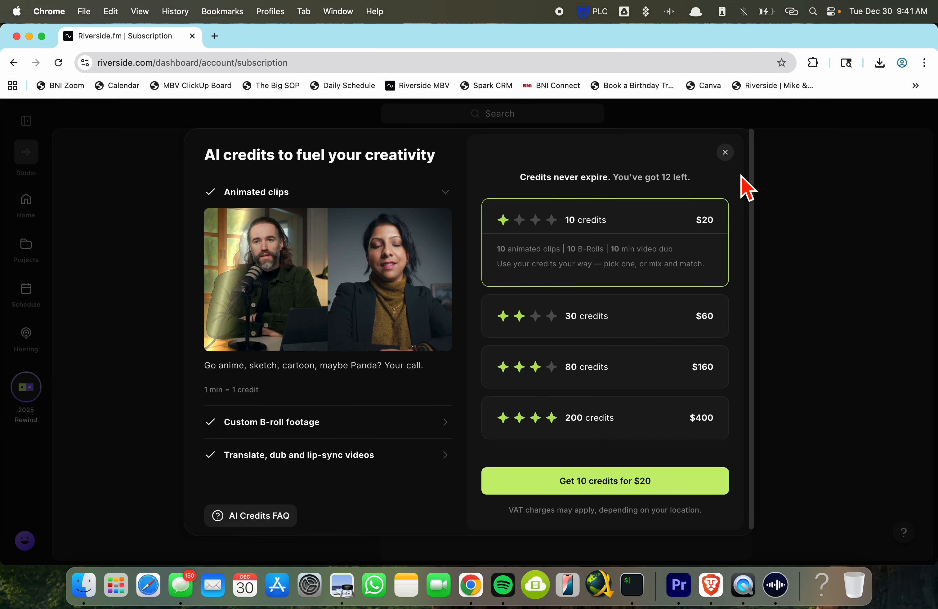
click(726, 153)
scroll(554, 439, up, 3)
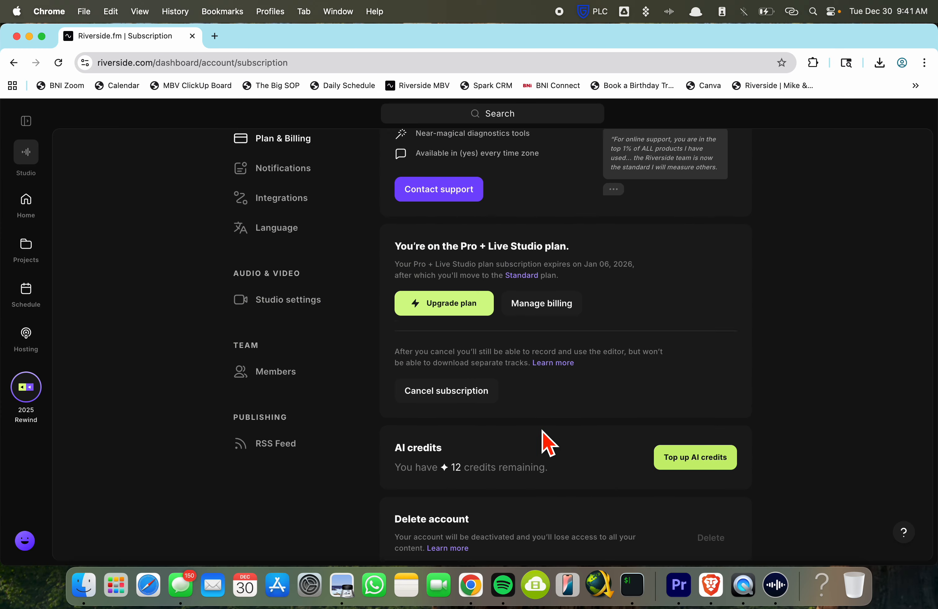
- View the account's profile settings and notification settings
scroll(543, 435, up, 3)
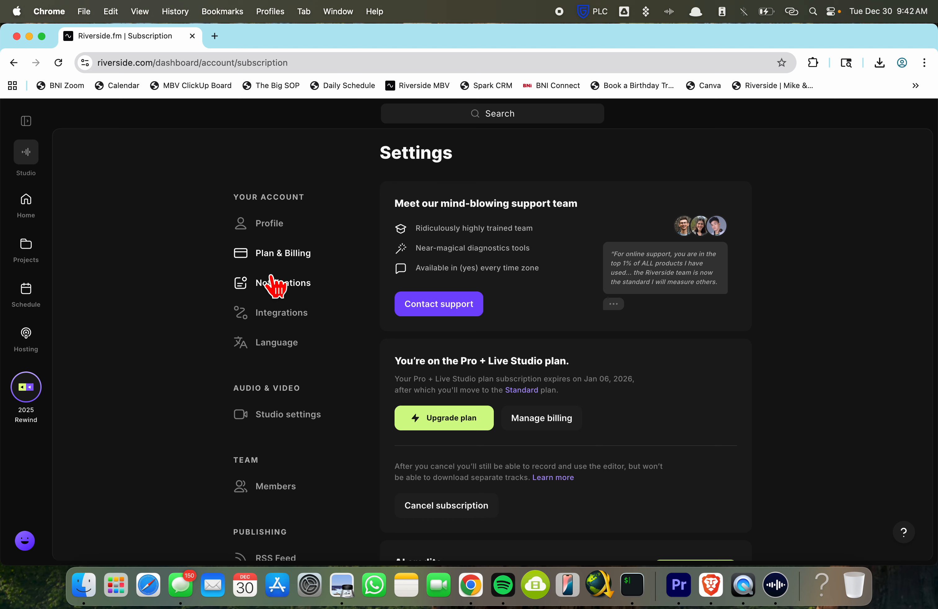
click(259, 229)
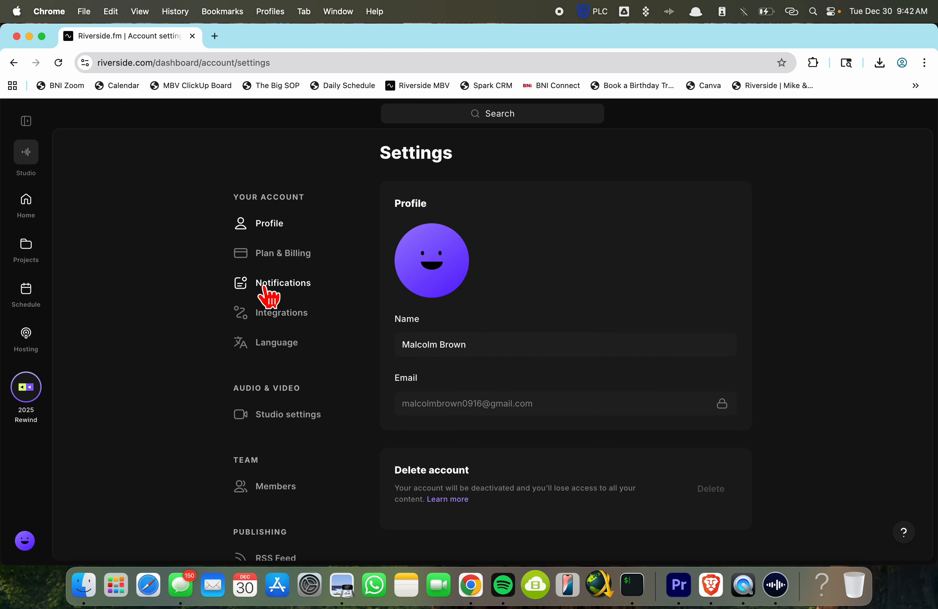
click(269, 286)
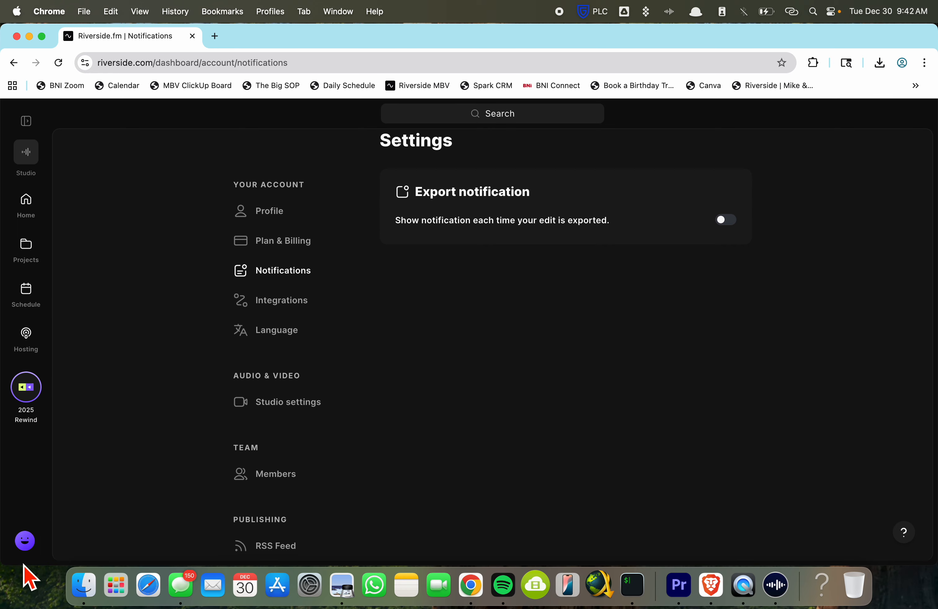
- View the account menu's options, close it and expand the navigation sidebar
click(26, 541)
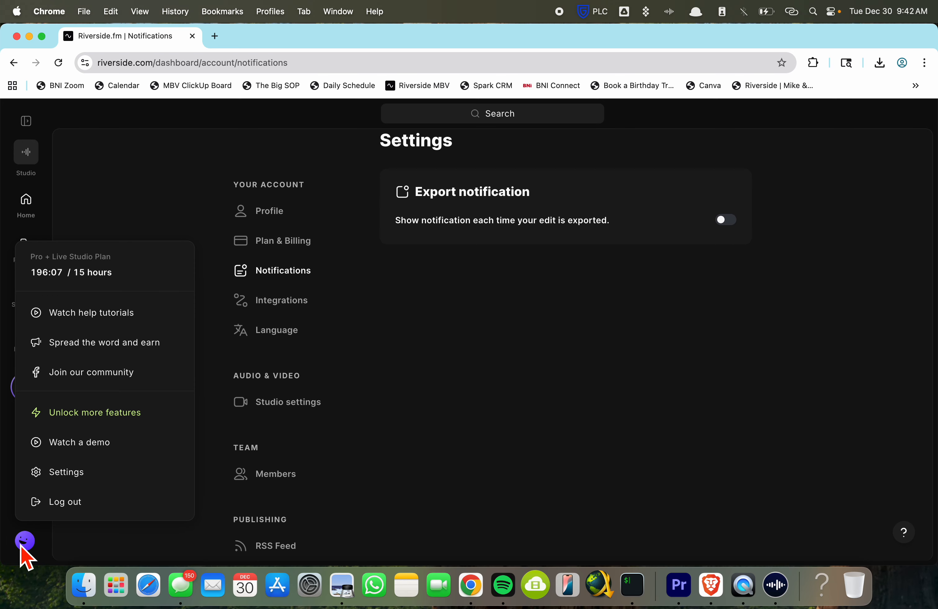
click(23, 546)
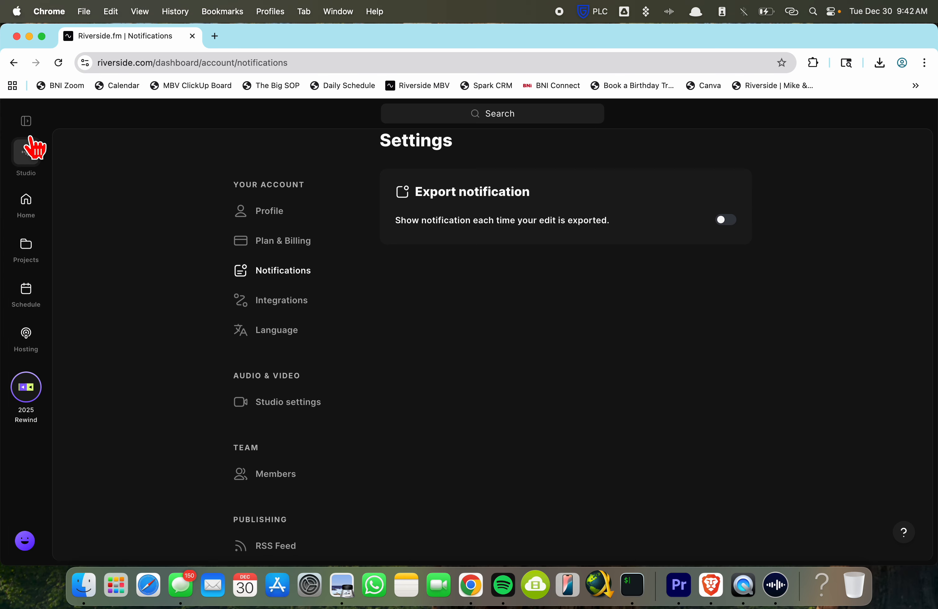
click(26, 120)
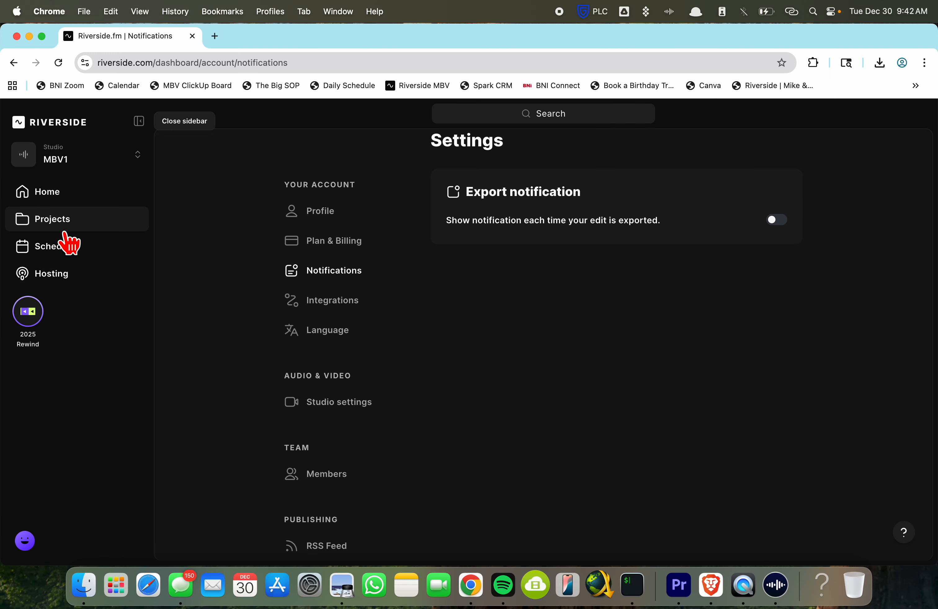